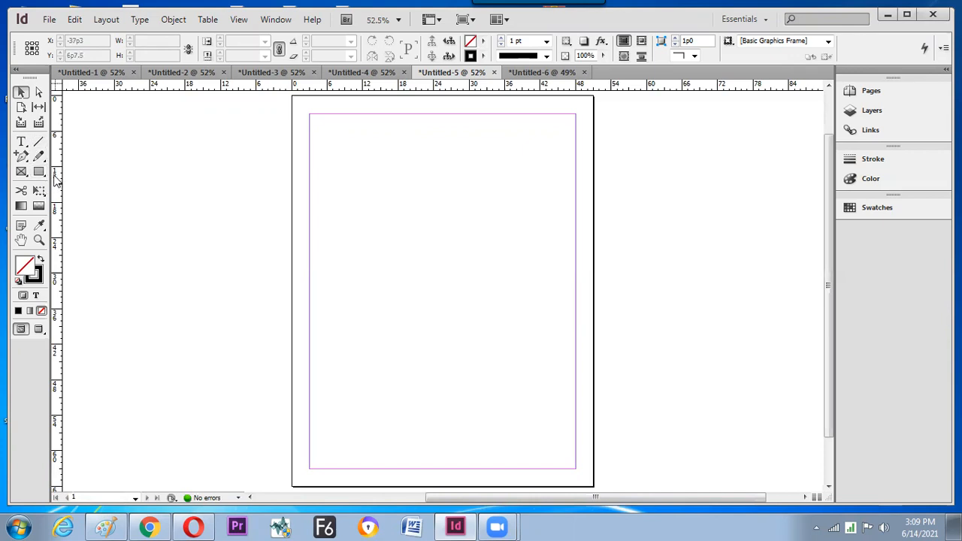
- Choose the Rectangle Tool from the shape flyout, checking the Untitled-4 tab in between
{"action": "left_click_drag", "start_coordinate": [43, 175], "coordinate": [98, 177]}
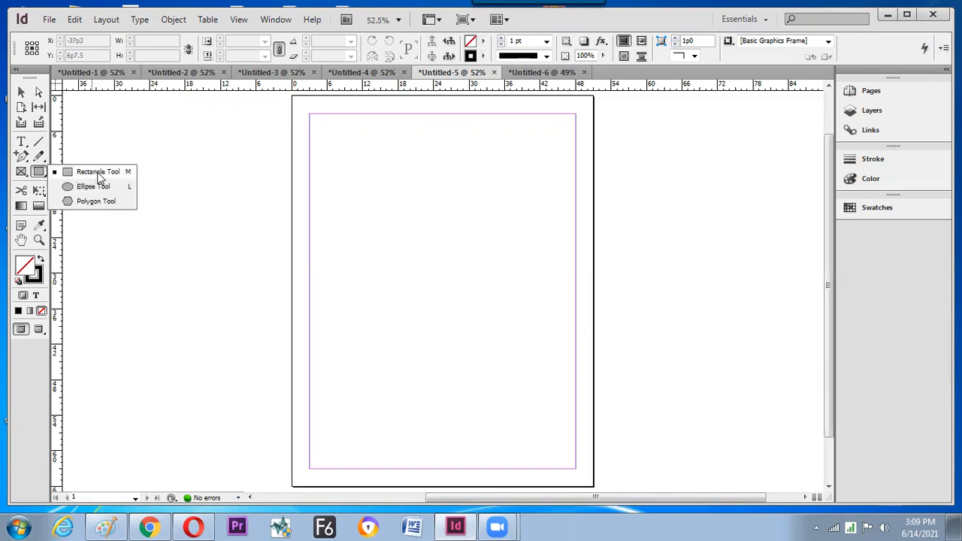
{"action": "left_click", "coordinate": [96, 172]}
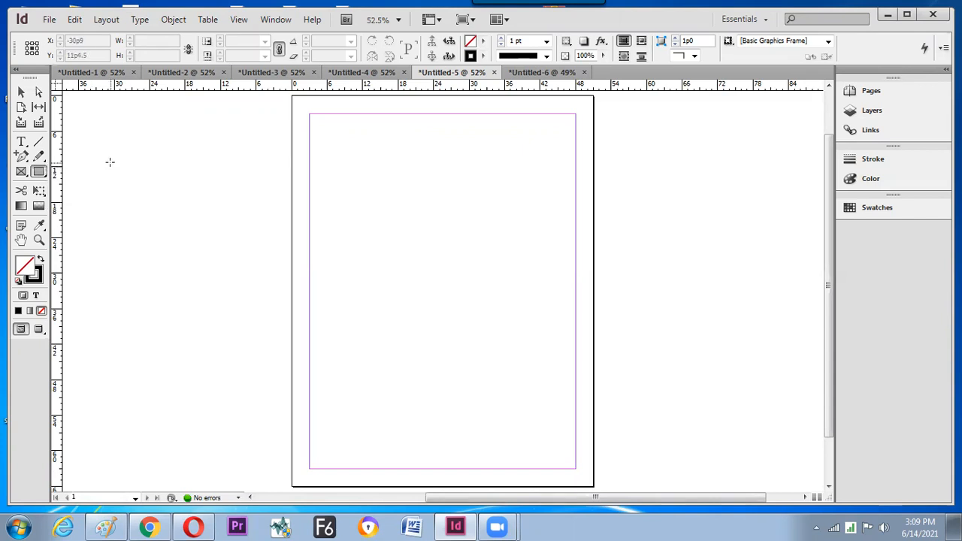
{"action": "left_click", "coordinate": [340, 72]}
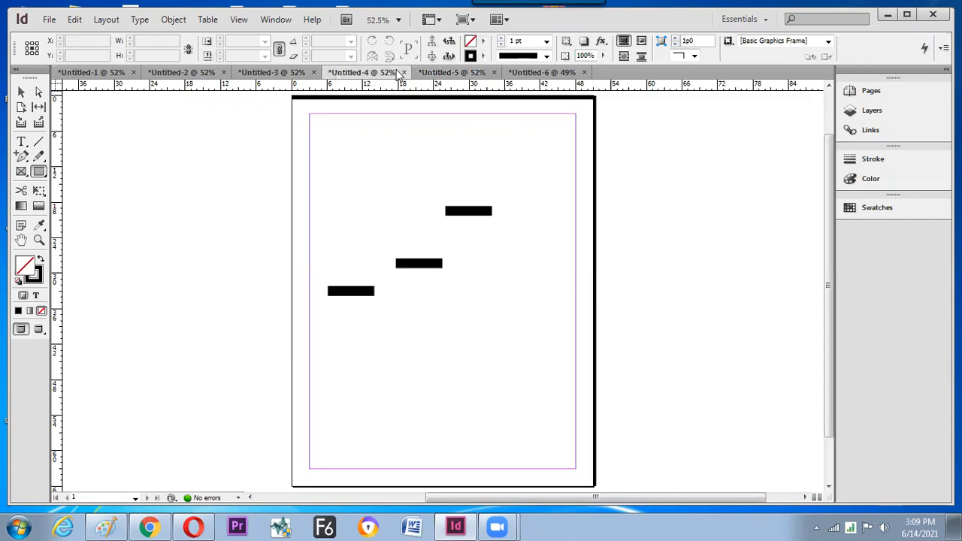
{"action": "left_click", "coordinate": [436, 72]}
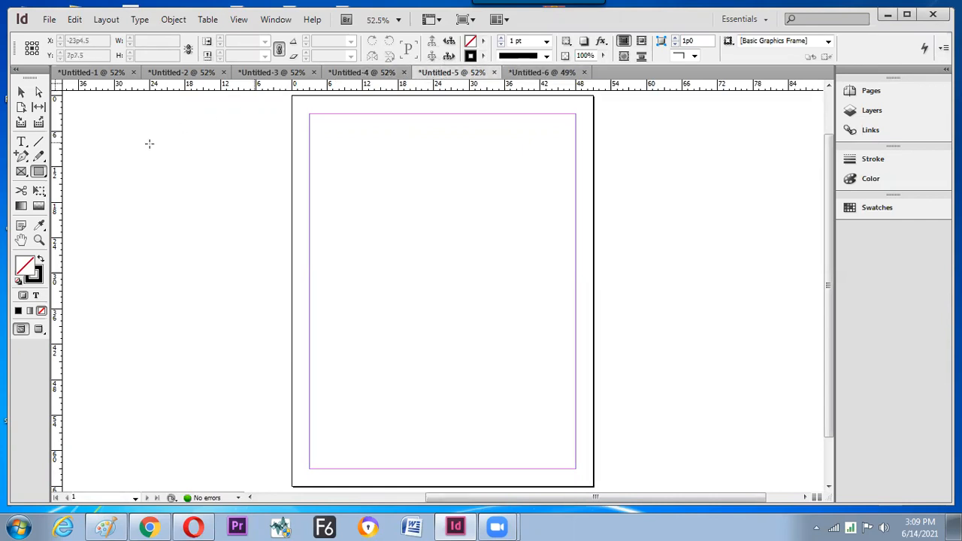
{"action": "left_click_drag", "start_coordinate": [40, 175], "coordinate": [107, 179]}
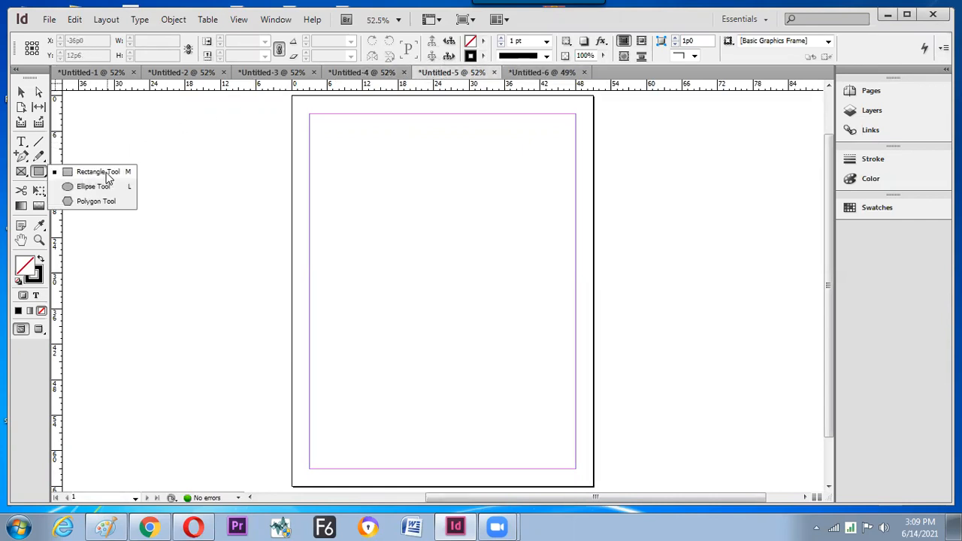
{"action": "left_click", "coordinate": [115, 178]}
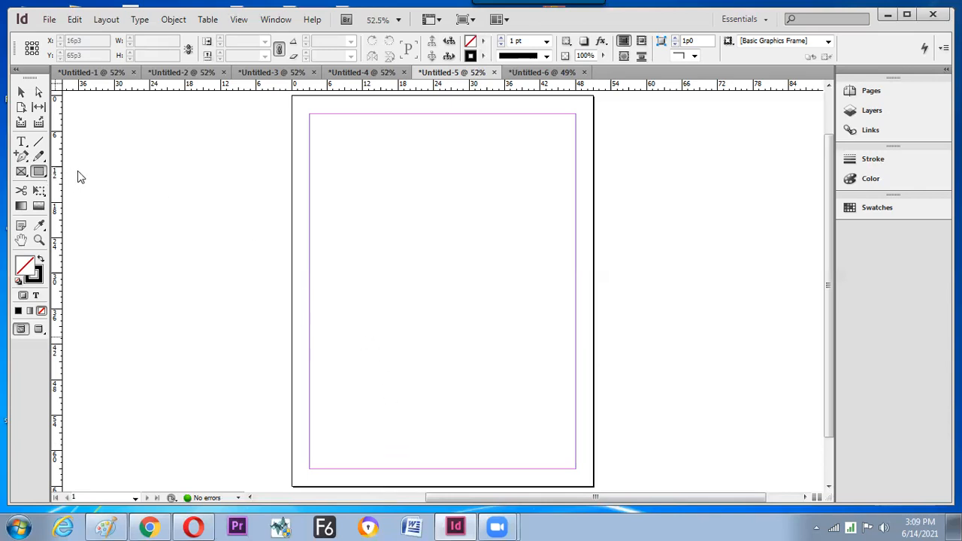
- Switch to the Ellipse Tool, briefly visit Paint, and return to InDesign ready for a centred circle
{"action": "right_click", "coordinate": [39, 171]}
{"action": "left_click", "coordinate": [92, 186]}
{"action": "left_click", "coordinate": [106, 526]}
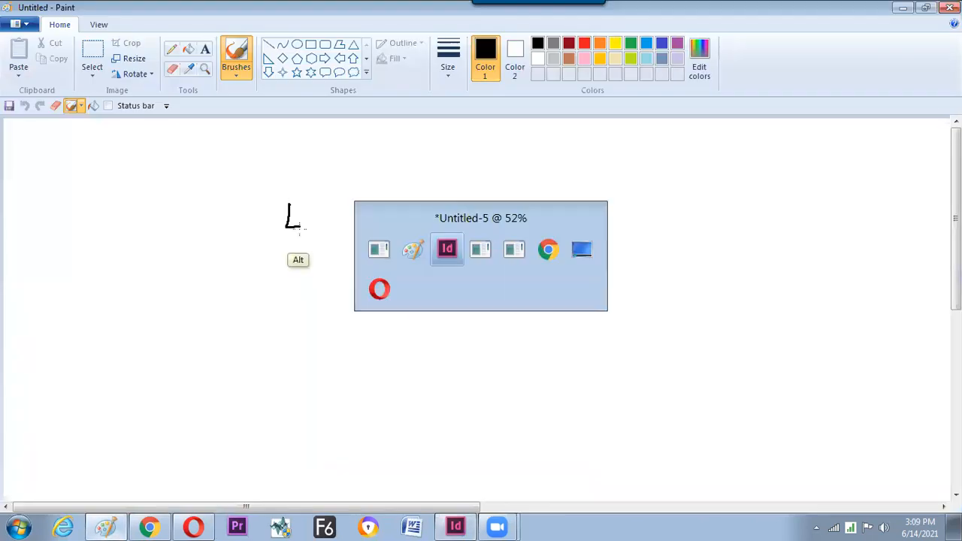
{"action": "key", "text": "alt+Tab"}
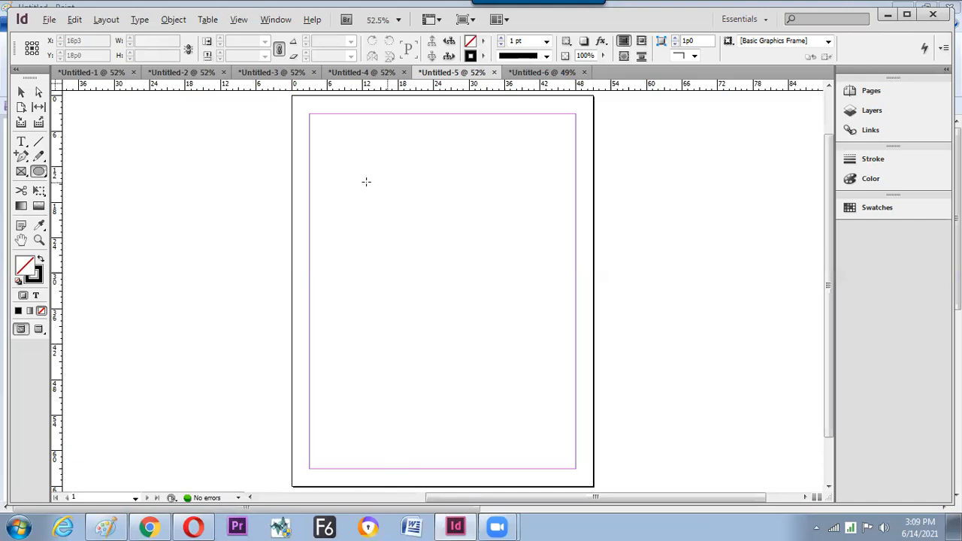
{"action": "key", "text": "alt+shift"}
- Draw a 9p6 circle near the top-left of the page and select it with the Selection tool
{"action": "left_click_drag", "start_coordinate": [360, 180], "coordinate": [389, 211]}
{"action": "key", "text": "v"}
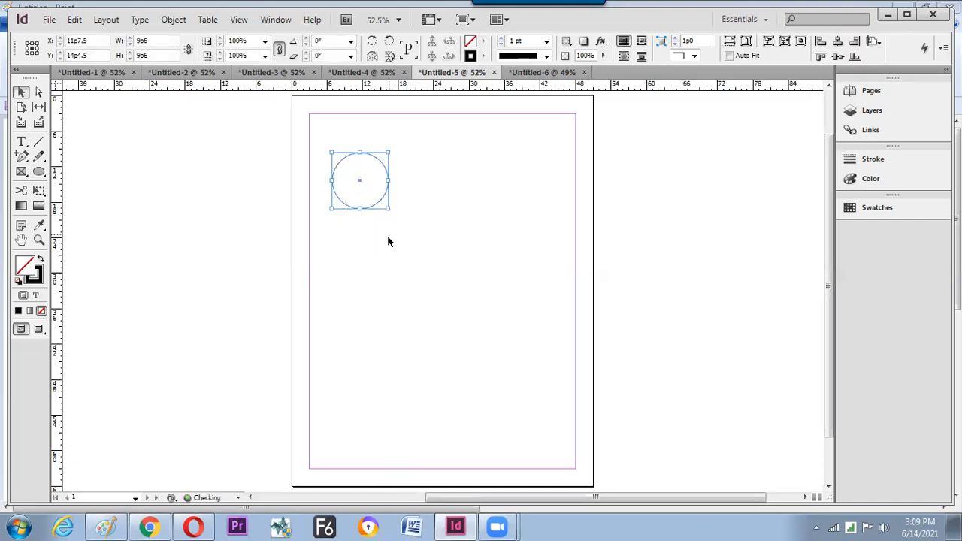
{"action": "left_click", "coordinate": [382, 247]}
{"action": "left_click", "coordinate": [380, 202]}
- Open the Align panel from Window > Object & Layout and move it to the left
{"action": "left_click", "coordinate": [276, 20]}
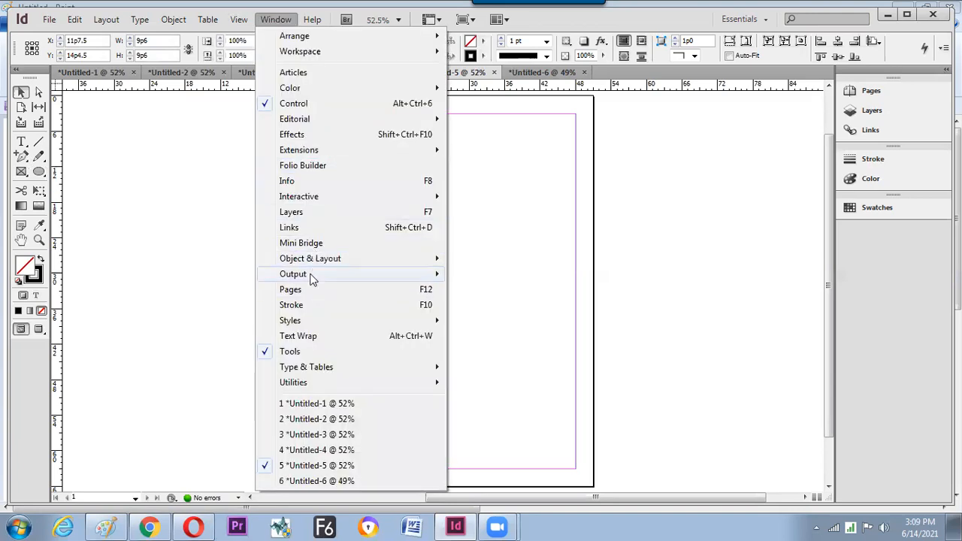
{"action": "mouse_move", "coordinate": [286, 260]}
{"action": "left_click", "coordinate": [220, 258]}
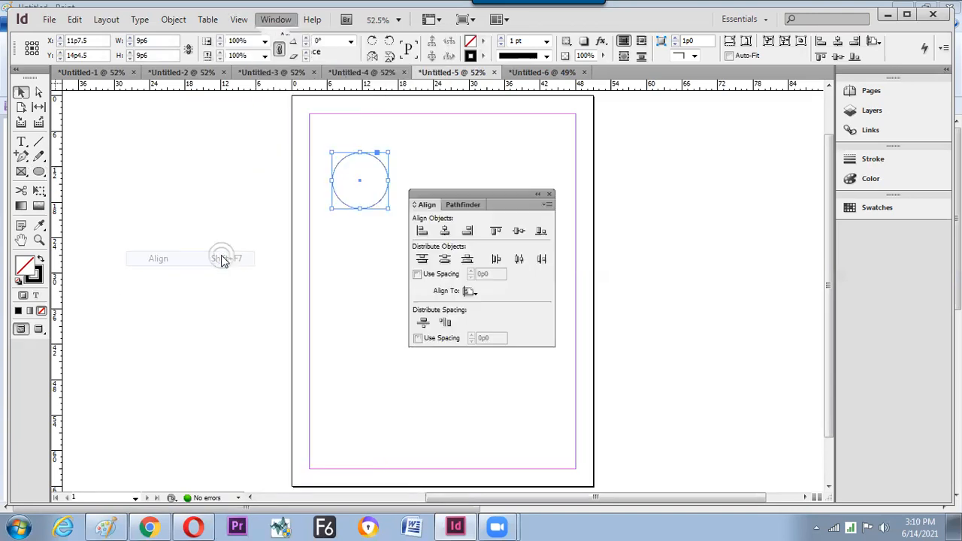
{"action": "left_click", "coordinate": [317, 224]}
{"action": "left_click_drag", "start_coordinate": [431, 199], "coordinate": [159, 190]}
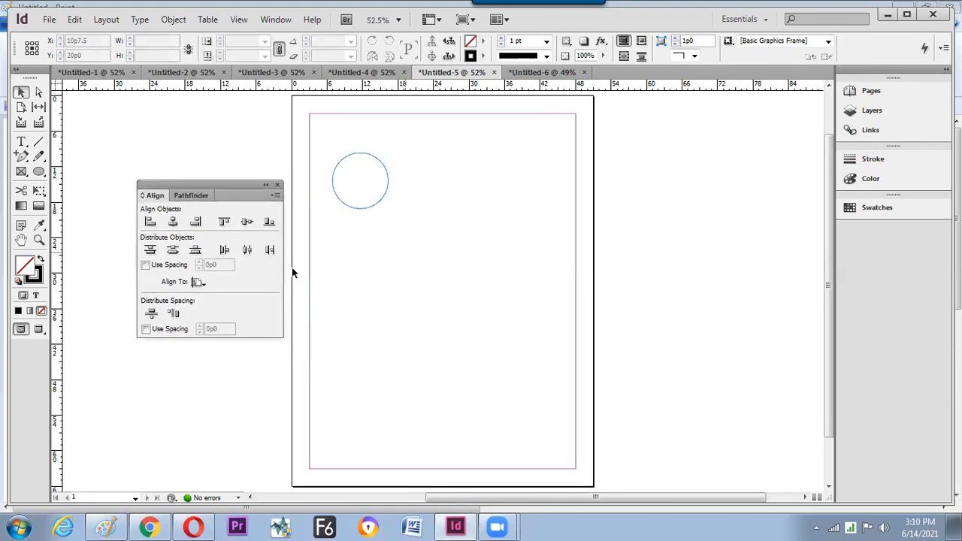
- Duplicate the circle as a smaller copy to its right, then reselect the large circle
{"action": "left_click", "coordinate": [367, 209]}
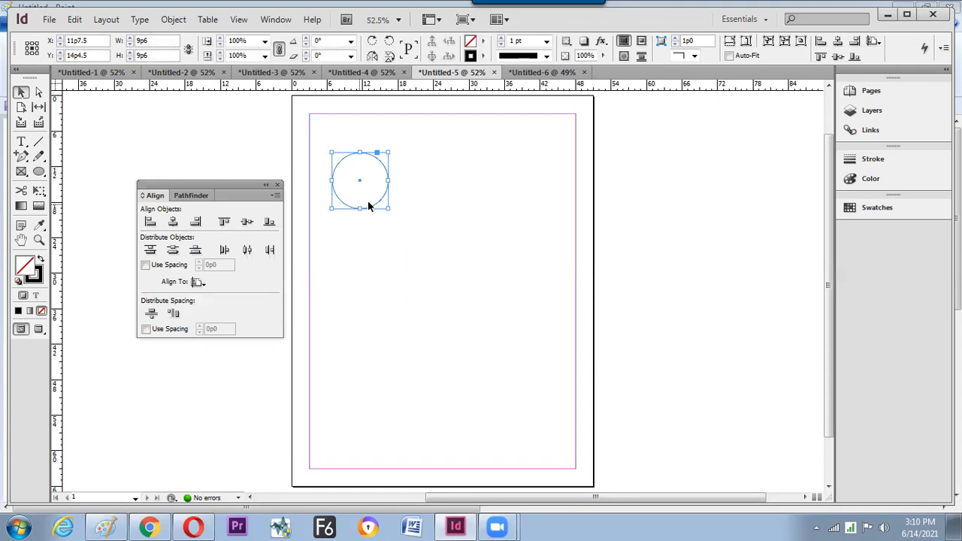
{"action": "left_click_drag", "start_coordinate": [376, 201], "coordinate": [434, 189]}
{"action": "left_click", "coordinate": [342, 205]}
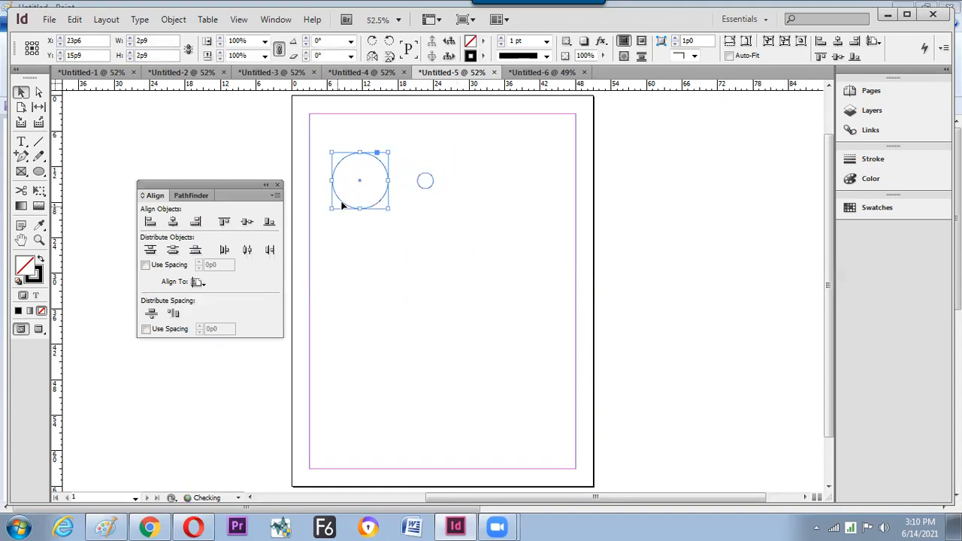
- Fill the large circle with C=100 cyan and the small circle with [Paper]
{"action": "left_click", "coordinate": [483, 41]}
{"action": "left_click", "coordinate": [519, 127]}
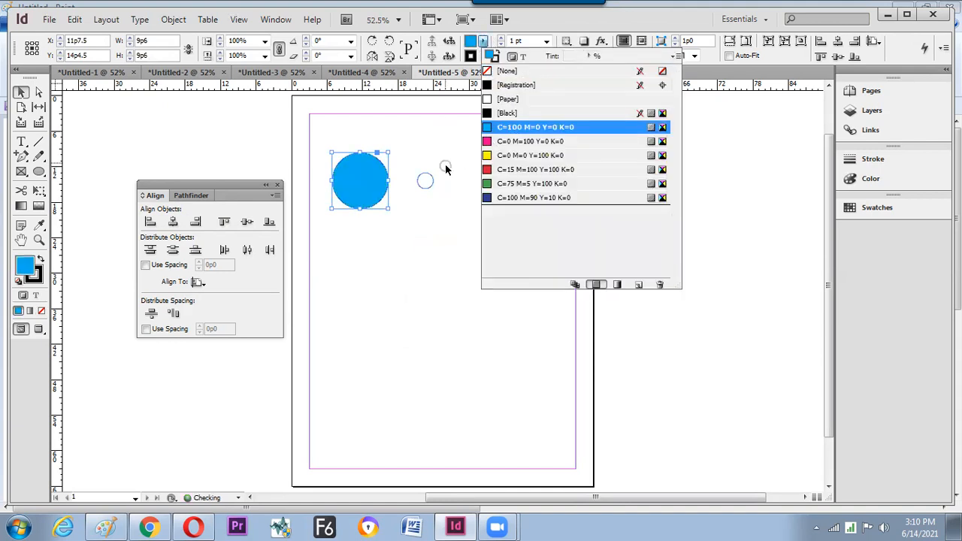
{"action": "left_click", "coordinate": [425, 181]}
{"action": "left_click", "coordinate": [486, 56]}
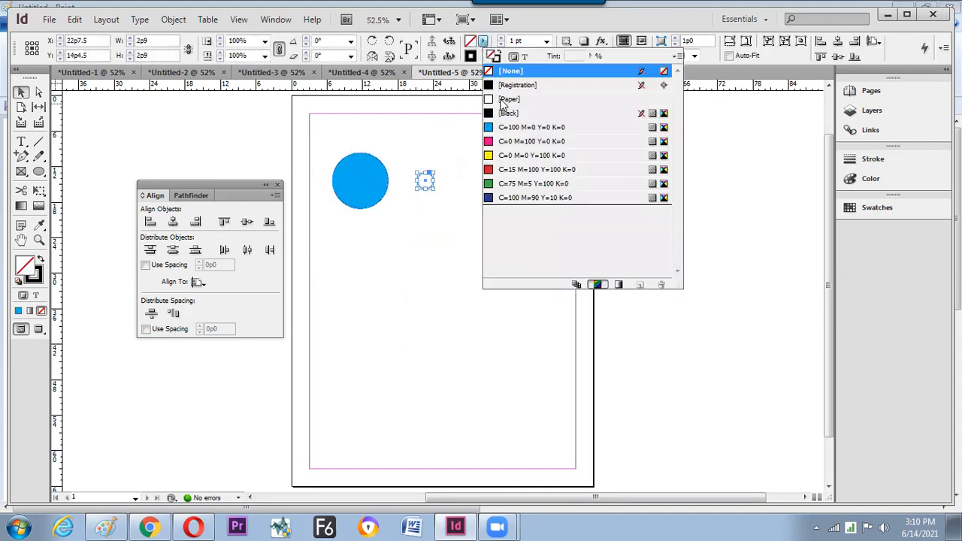
{"action": "left_click", "coordinate": [500, 100]}
- Draw a thin vertical rectangle bar and fill it with [Paper]
{"action": "key", "text": "m"}
{"action": "left_click_drag", "start_coordinate": [489, 146], "coordinate": [495, 197]}
{"action": "left_click", "coordinate": [489, 57]}
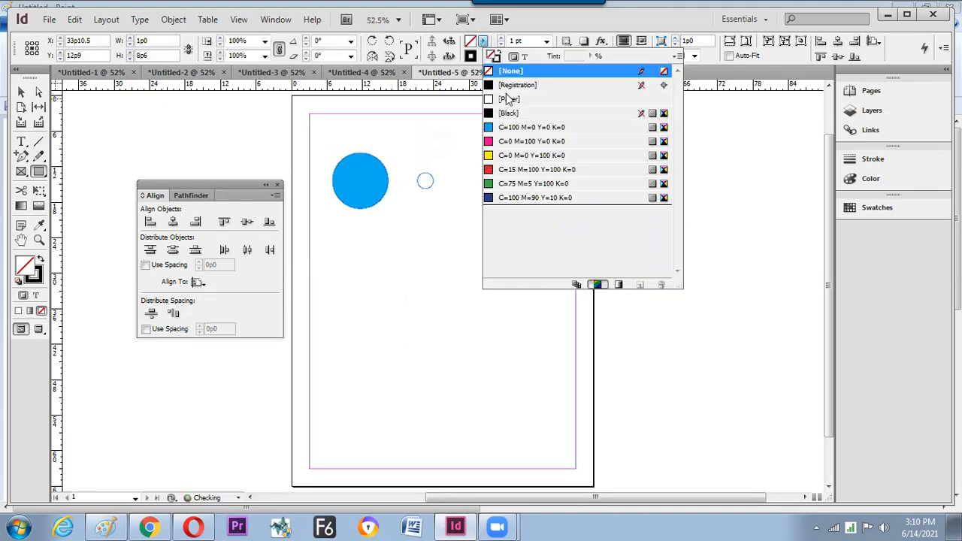
{"action": "left_click", "coordinate": [510, 99]}
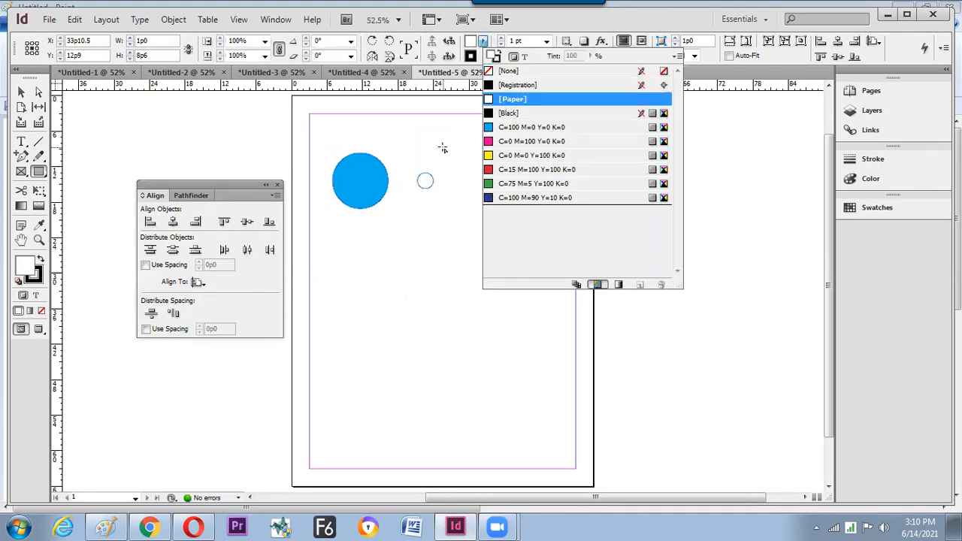
{"action": "left_click", "coordinate": [444, 148]}
- Align all three shapes' horizontal centres relative to the selection, then move the bar down
{"action": "left_click", "coordinate": [21, 92]}
{"action": "left_click_drag", "start_coordinate": [317, 131], "coordinate": [547, 248]}
{"action": "left_click", "coordinate": [173, 222]}
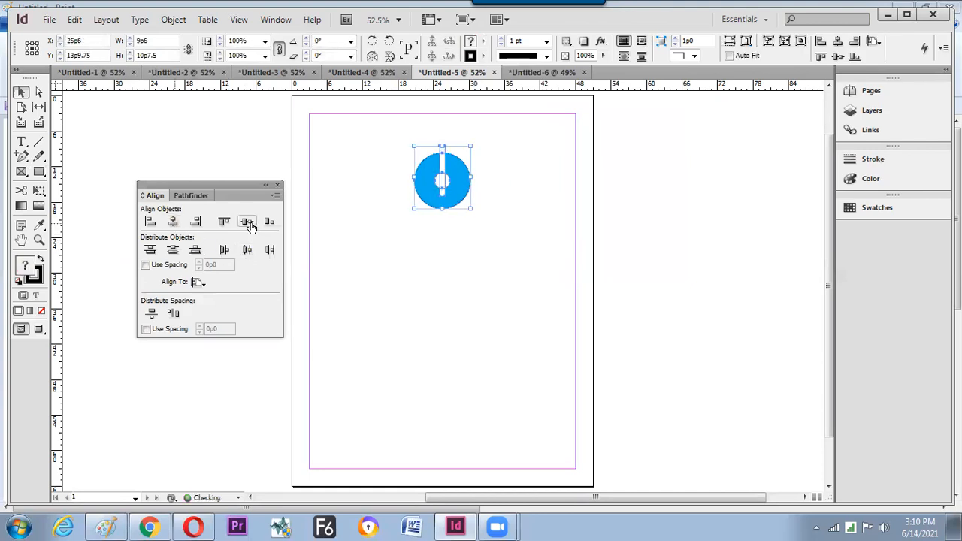
{"action": "left_click", "coordinate": [246, 221]}
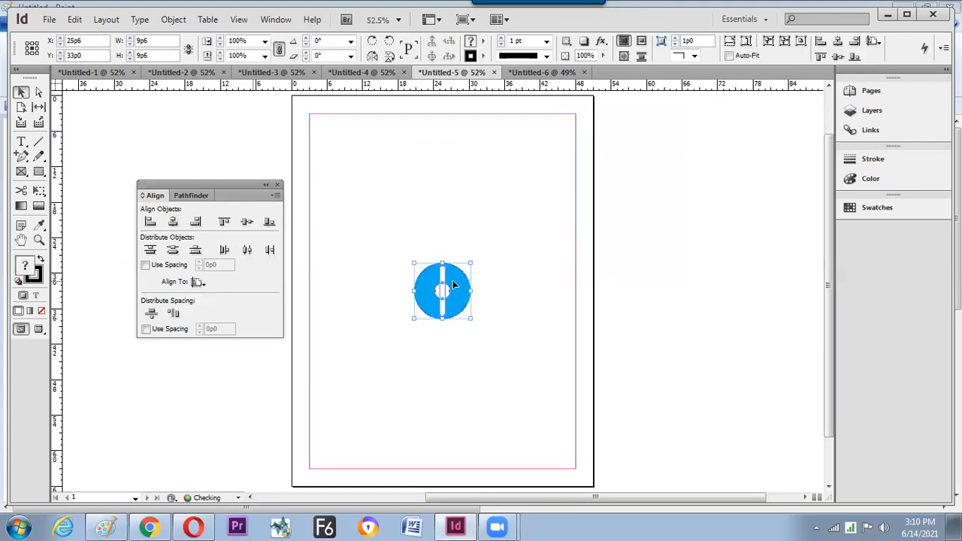
{"action": "key", "text": "ctrl+z"}
{"action": "left_click", "coordinate": [201, 283]}
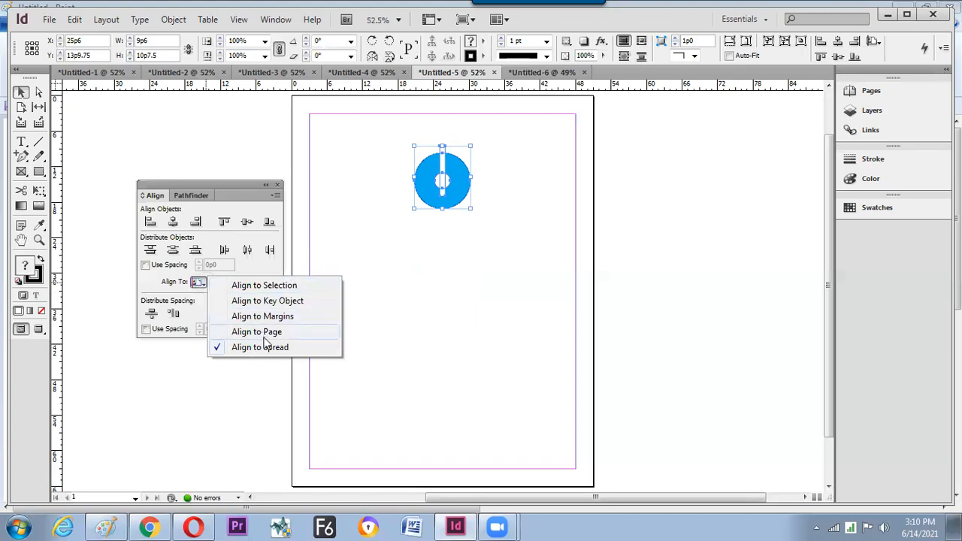
{"action": "left_click", "coordinate": [281, 287]}
{"action": "left_click", "coordinate": [247, 222]}
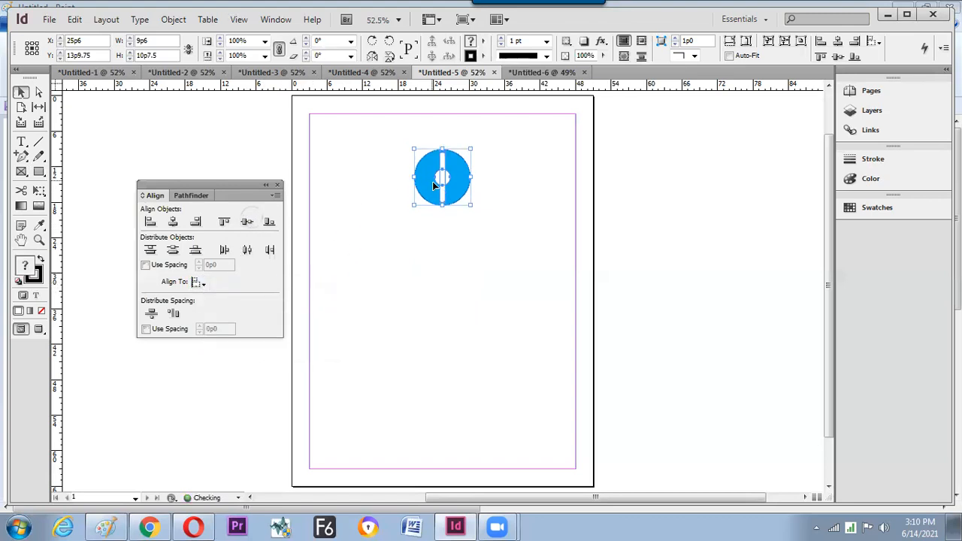
{"action": "left_click", "coordinate": [450, 239]}
{"action": "left_click_drag", "start_coordinate": [444, 201], "coordinate": [443, 220]}
- Shorten the white bar's height to 5p0 in the Control panel
{"action": "left_click", "coordinate": [442, 218]}
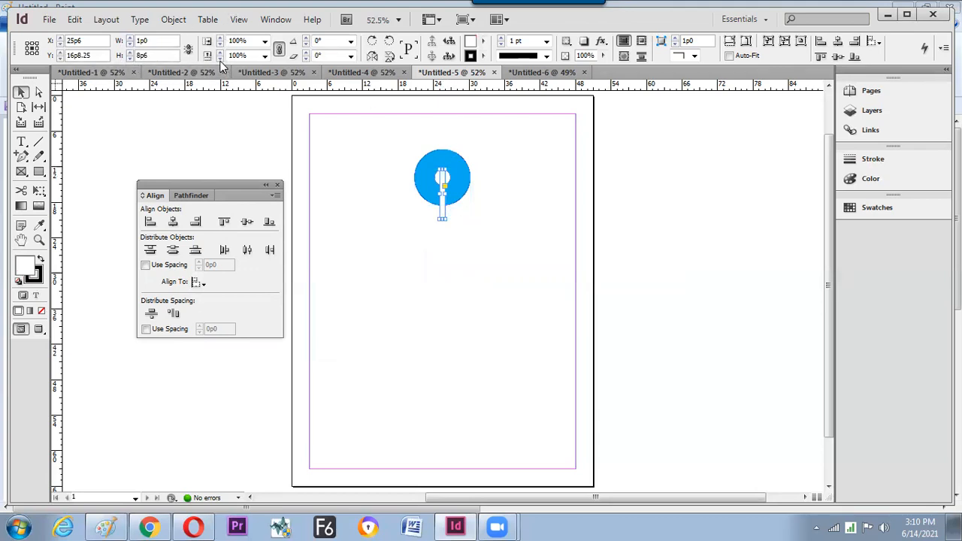
{"action": "left_click", "coordinate": [129, 59]}
{"action": "left_click", "coordinate": [130, 58]}
{"action": "left_click", "coordinate": [129, 59]}
{"action": "left_click", "coordinate": [129, 58]}
{"action": "left_click", "coordinate": [130, 59]}
{"action": "left_click", "coordinate": [130, 58]}
{"action": "left_click", "coordinate": [129, 59]}
{"action": "left_click", "coordinate": [130, 59]}
{"action": "left_click", "coordinate": [130, 59]}
{"action": "left_click", "coordinate": [130, 59]}
{"action": "left_click", "coordinate": [130, 59]}
{"action": "left_click", "coordinate": [130, 59]}
{"action": "left_click", "coordinate": [130, 58]}
{"action": "left_click", "coordinate": [129, 59], "text": "shift"}
{"action": "left_click", "coordinate": [129, 58], "text": "shift"}
{"action": "left_click", "coordinate": [129, 59], "text": "shift"}
{"action": "left_click", "coordinate": [130, 59], "text": "shift"}
{"action": "left_click", "coordinate": [130, 58], "text": "shift"}
{"action": "left_click", "coordinate": [130, 59], "text": "shift"}
{"action": "left_click", "coordinate": [129, 59], "text": "shift"}
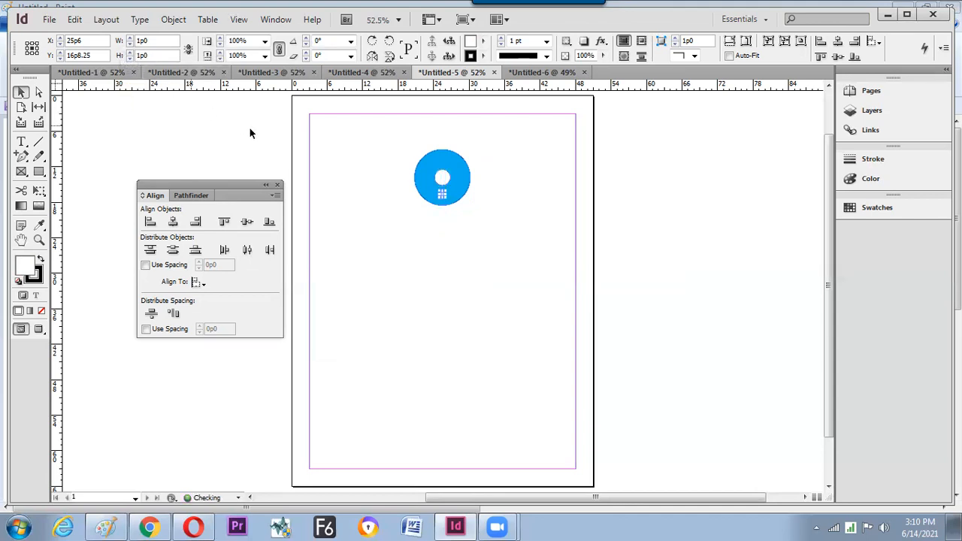
{"action": "left_click", "coordinate": [129, 52], "text": "shift"}
{"action": "left_click", "coordinate": [129, 53], "text": "shift"}
{"action": "left_click", "coordinate": [130, 52], "text": "shift"}
{"action": "left_click", "coordinate": [130, 52], "text": "shift"}
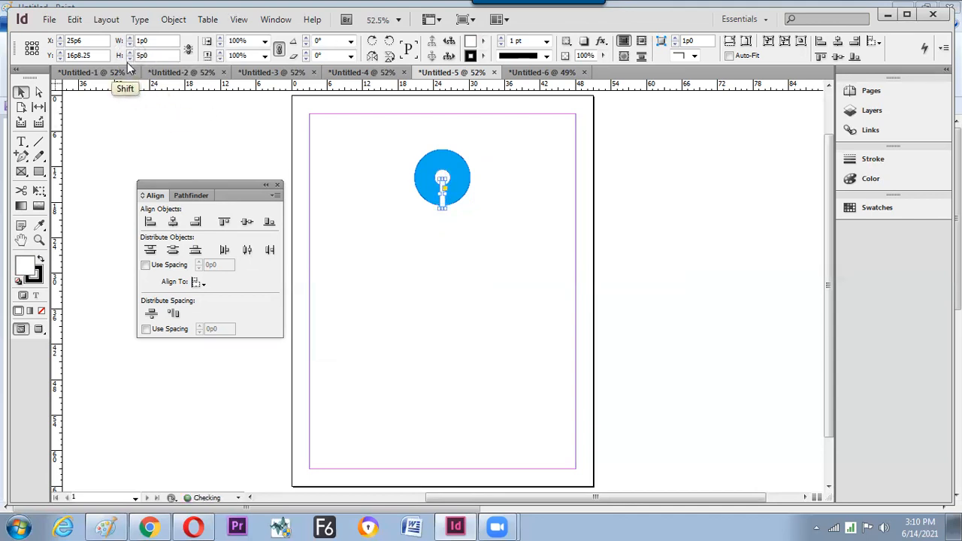
{"action": "left_click", "coordinate": [353, 186]}
- Set the stroke of the blue circle and bar to [None]
{"action": "left_click_drag", "start_coordinate": [377, 135], "coordinate": [525, 258]}
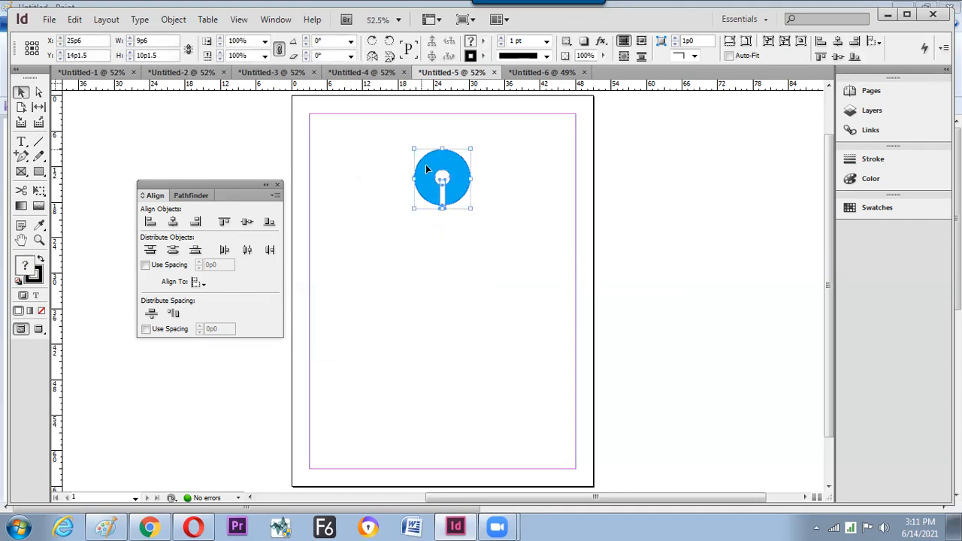
{"action": "left_click", "coordinate": [485, 57]}
{"action": "left_click", "coordinate": [513, 85]}
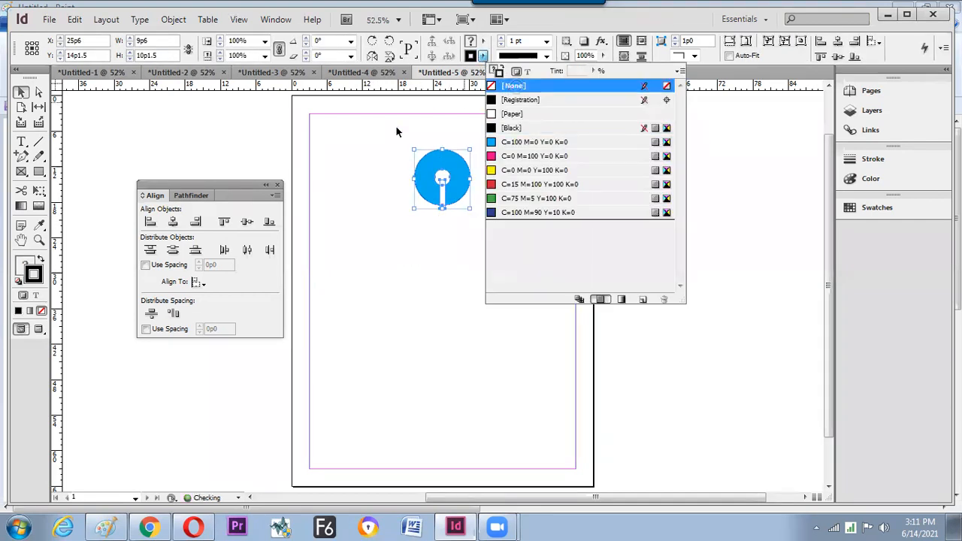
{"action": "left_click", "coordinate": [400, 224]}
{"action": "left_click_drag", "start_coordinate": [390, 146], "coordinate": [511, 233]}
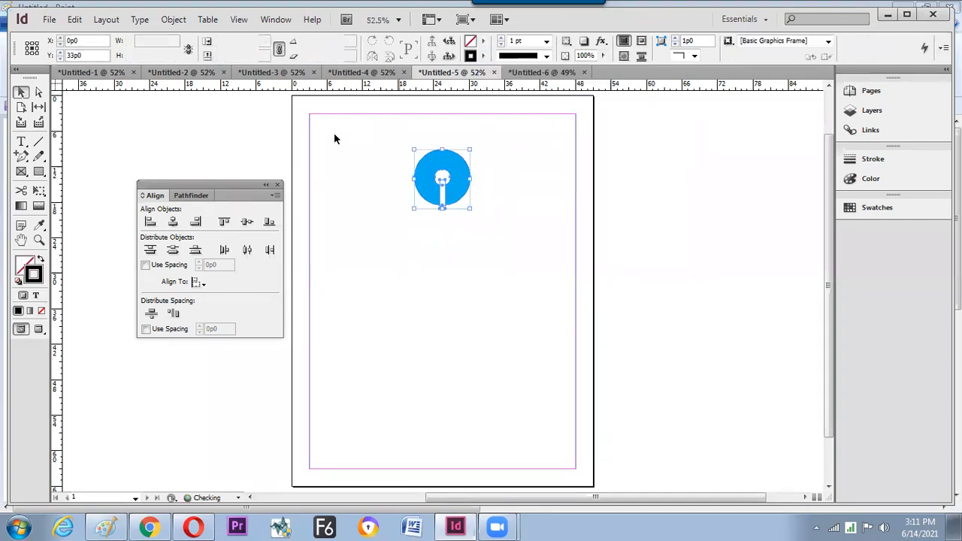
{"action": "left_click", "coordinate": [238, 20]}
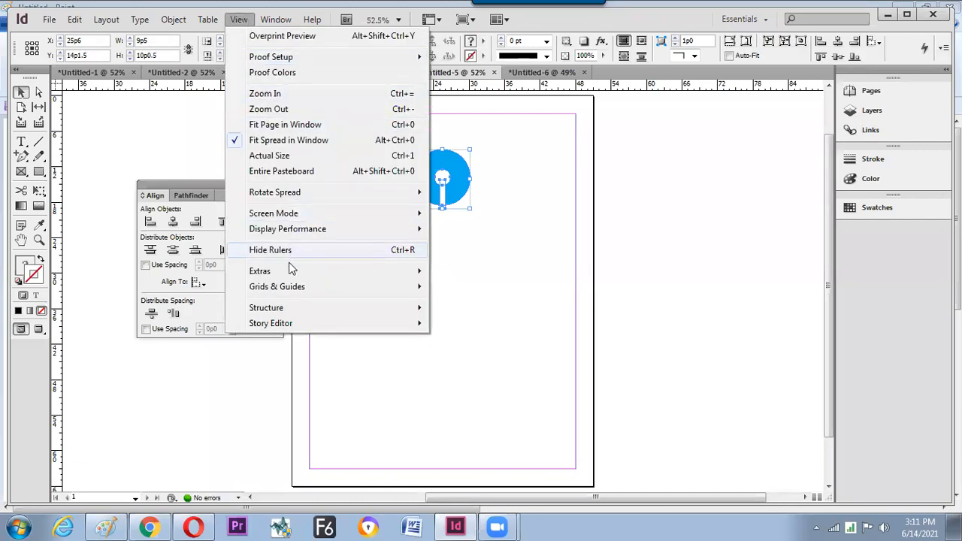
- Preview the page in Presentation screen mode, then return to editing
{"action": "mouse_move", "coordinate": [280, 276]}
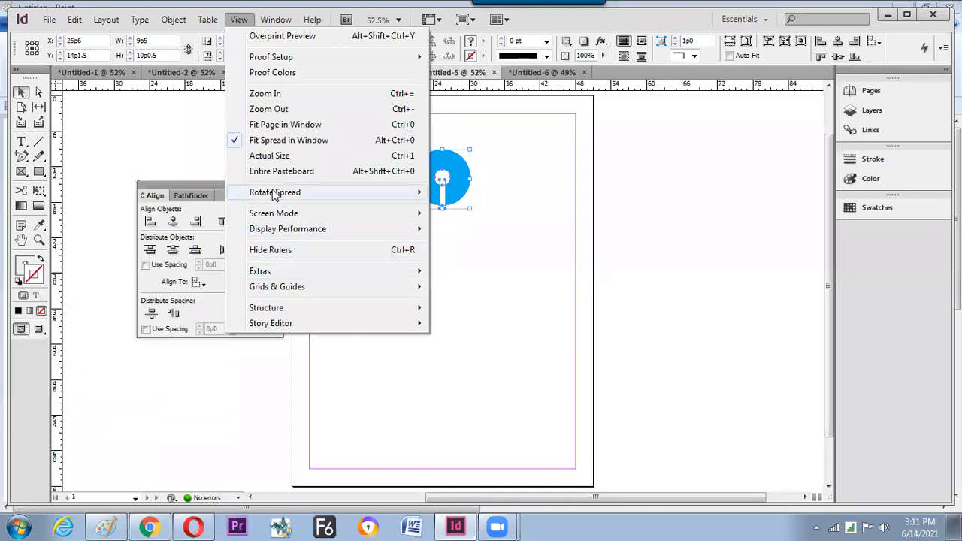
{"action": "mouse_move", "coordinate": [274, 216]}
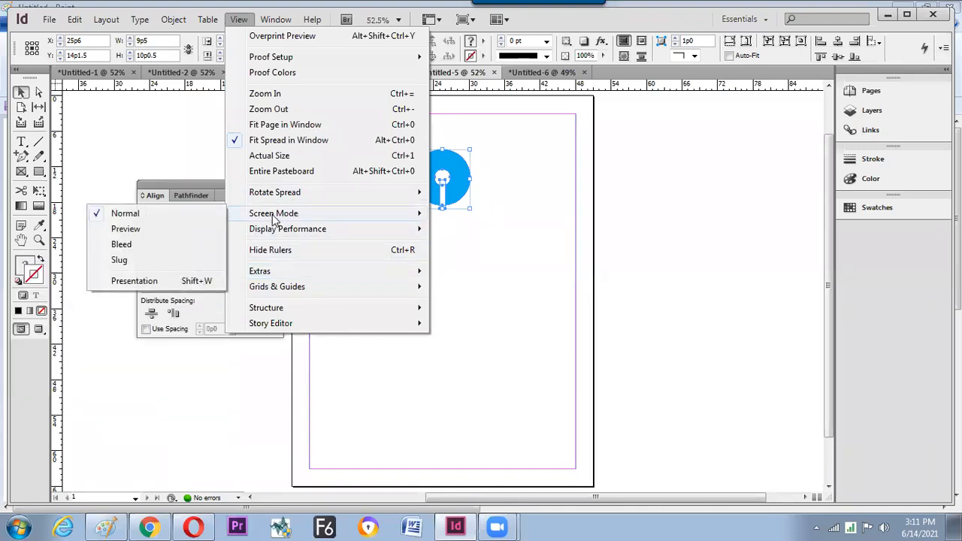
{"action": "left_click", "coordinate": [188, 281]}
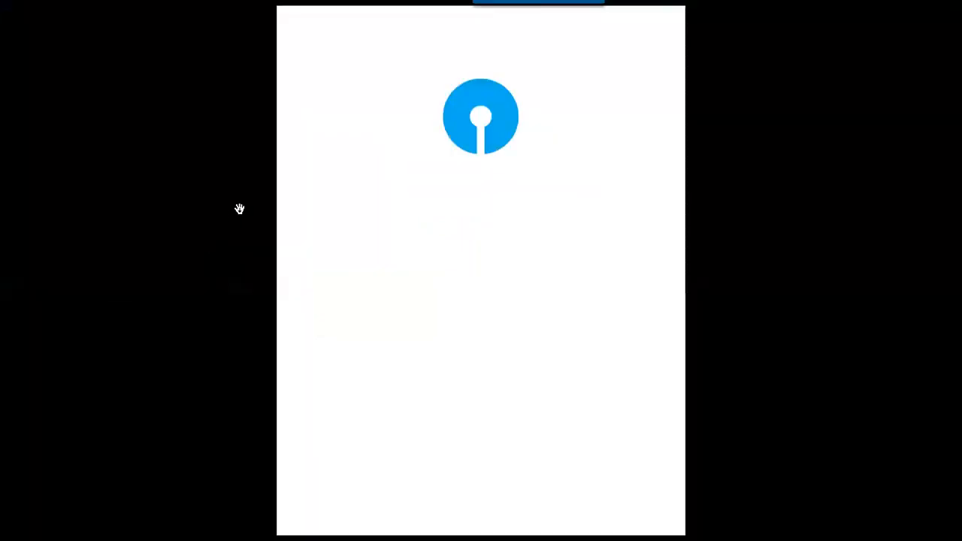
{"action": "key", "text": "Escape"}
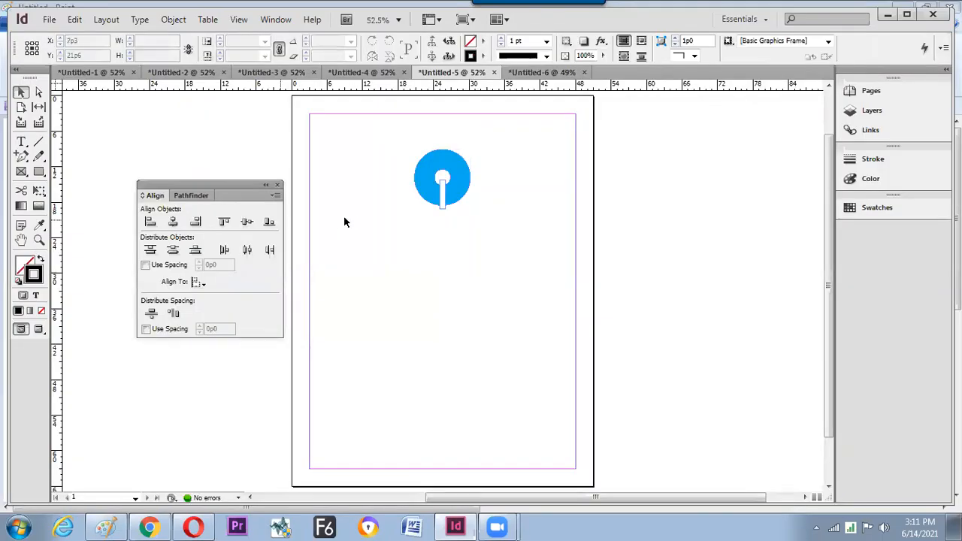
- Narrow the white bar's width and check the result in Presentation mode
{"action": "left_click", "coordinate": [441, 189]}
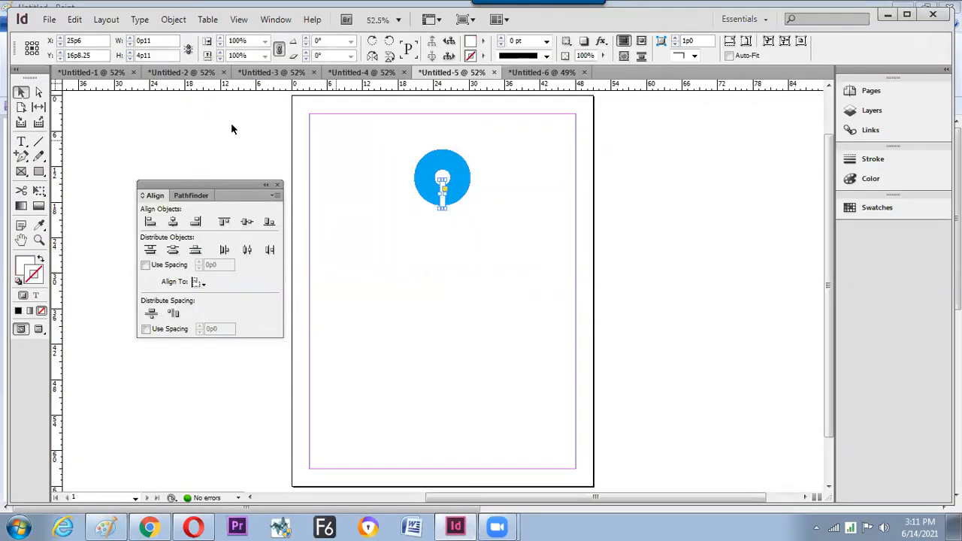
{"action": "left_click", "coordinate": [130, 45]}
{"action": "left_click", "coordinate": [130, 45]}
{"action": "left_click", "coordinate": [130, 45]}
{"action": "left_click", "coordinate": [130, 45]}
{"action": "left_click", "coordinate": [130, 45]}
{"action": "left_click", "coordinate": [392, 179]}
{"action": "left_click_drag", "start_coordinate": [387, 131], "coordinate": [415, 200]}
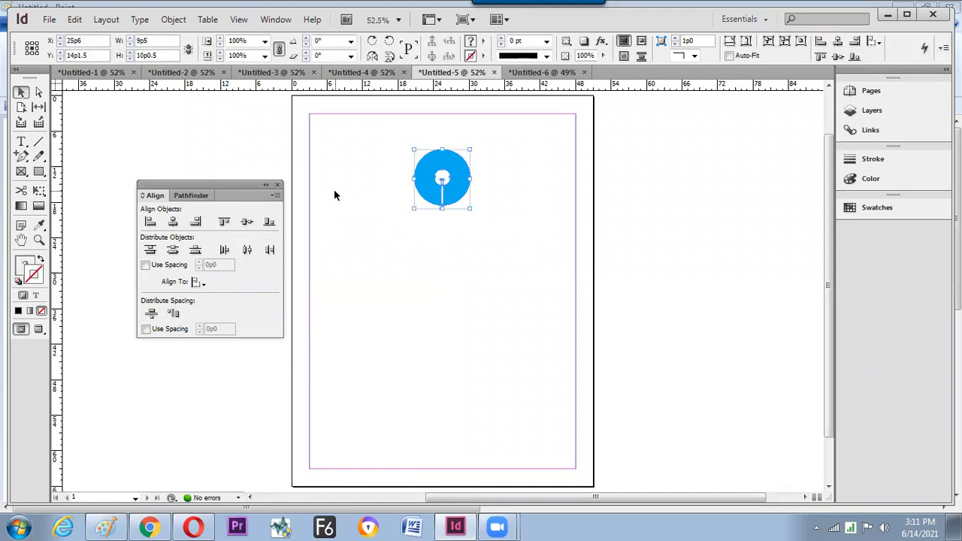
{"action": "key", "text": "shift"}
{"action": "key", "text": "shift+w"}
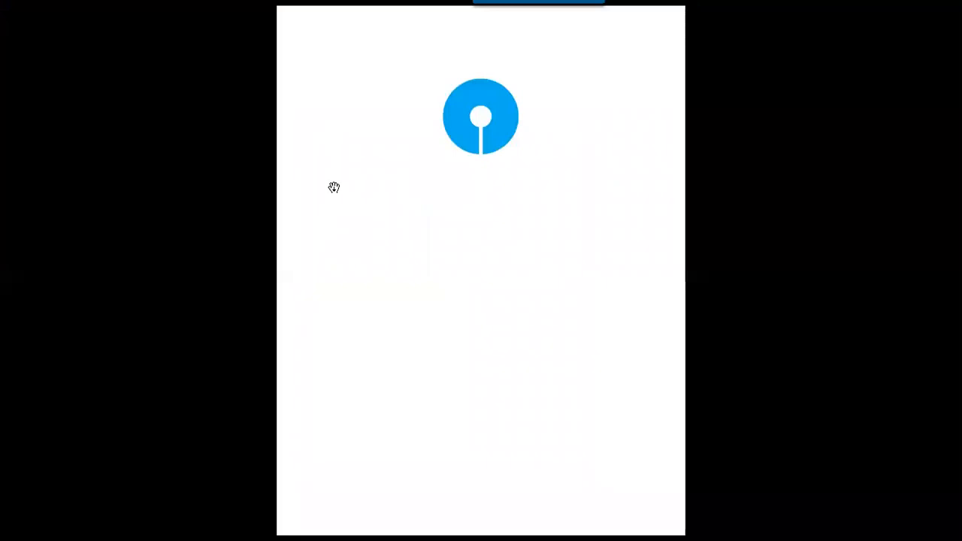
{"action": "key", "text": "shift+w"}
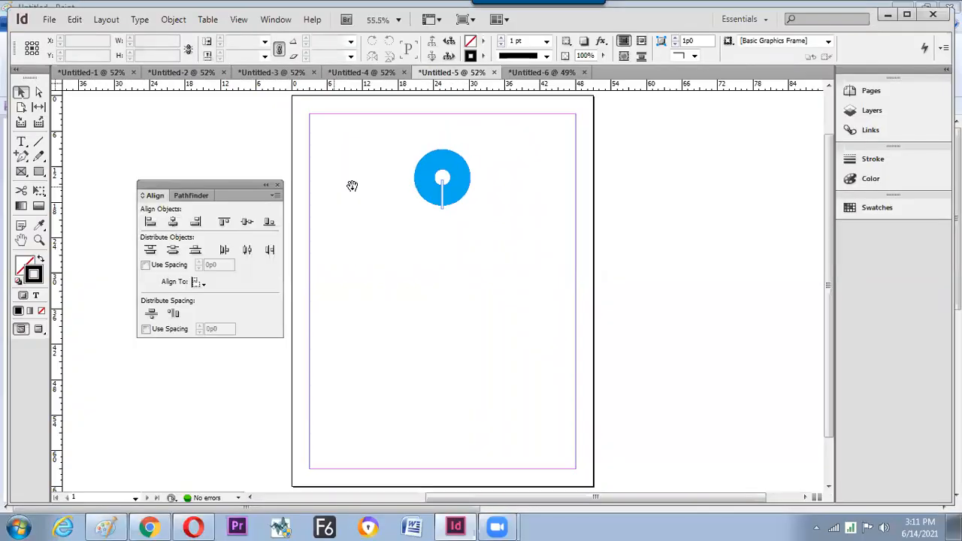
- Shrink the inner white circle proportionally to 2p4 and preview the logo again
{"action": "double_click", "coordinate": [442, 178]}
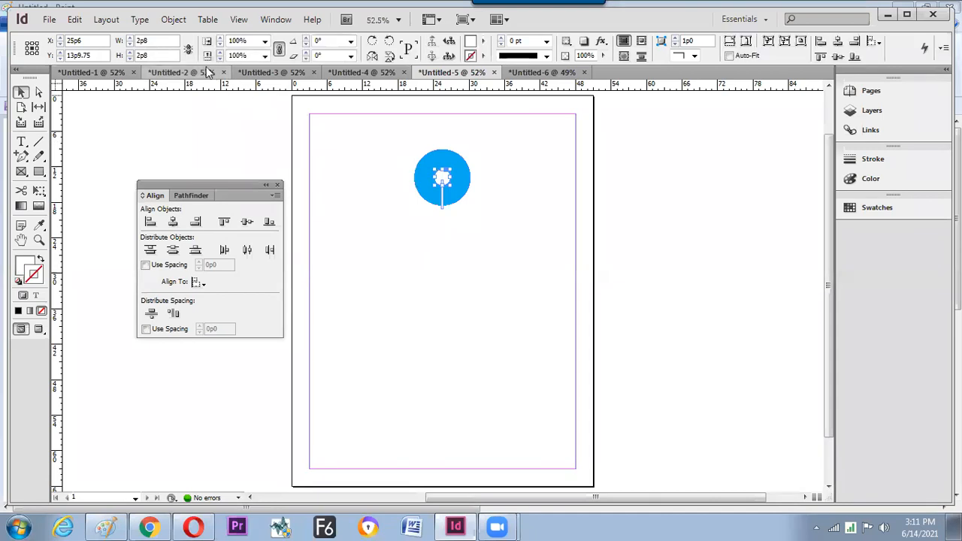
{"action": "left_click", "coordinate": [190, 51]}
{"action": "left_click", "coordinate": [129, 59]}
{"action": "left_click", "coordinate": [130, 60]}
{"action": "left_click", "coordinate": [129, 59]}
{"action": "left_click", "coordinate": [129, 60]}
{"action": "left_click", "coordinate": [338, 145]}
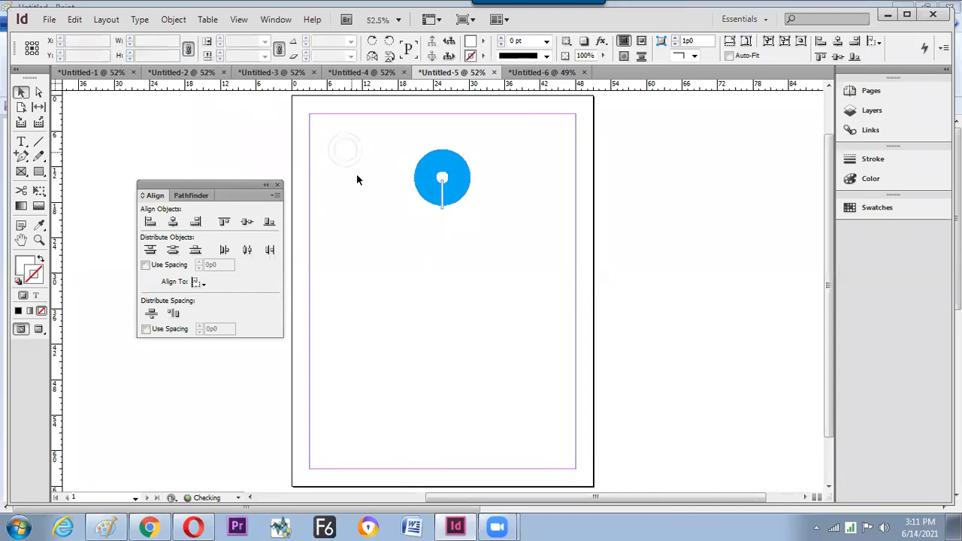
{"action": "key", "text": "shift+w"}
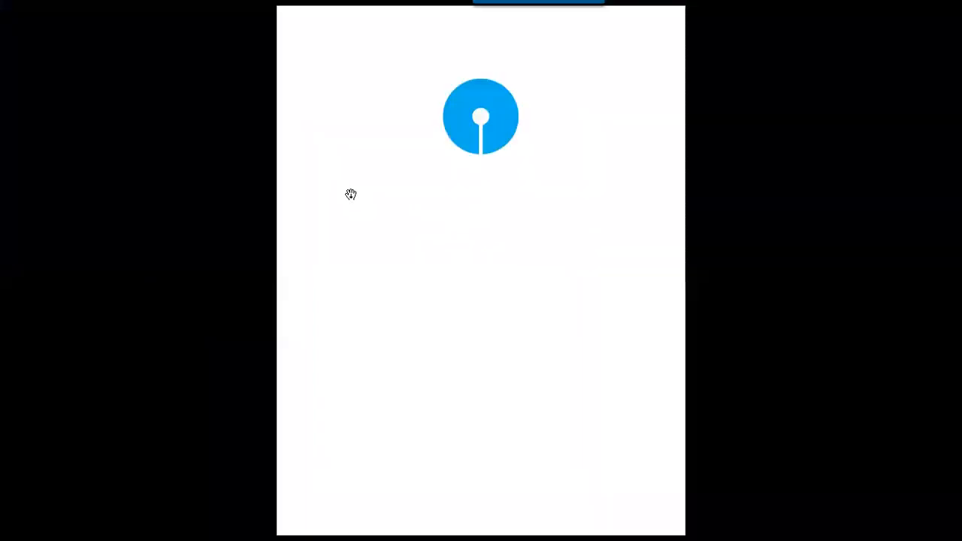
{"action": "key", "text": "shift+w"}
{"action": "key", "text": "w"}
{"action": "left_click_drag", "start_coordinate": [374, 122], "coordinate": [511, 195]}
{"action": "left_click", "coordinate": [335, 212]}
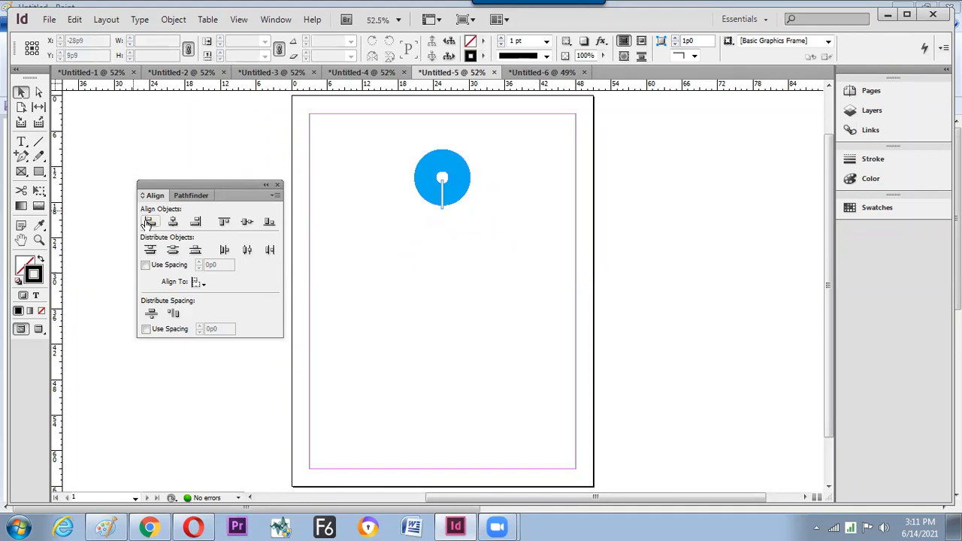
- Draw a small rectangle frame near the left margin, then resume handwriting in Paint
{"action": "left_click", "coordinate": [39, 171]}
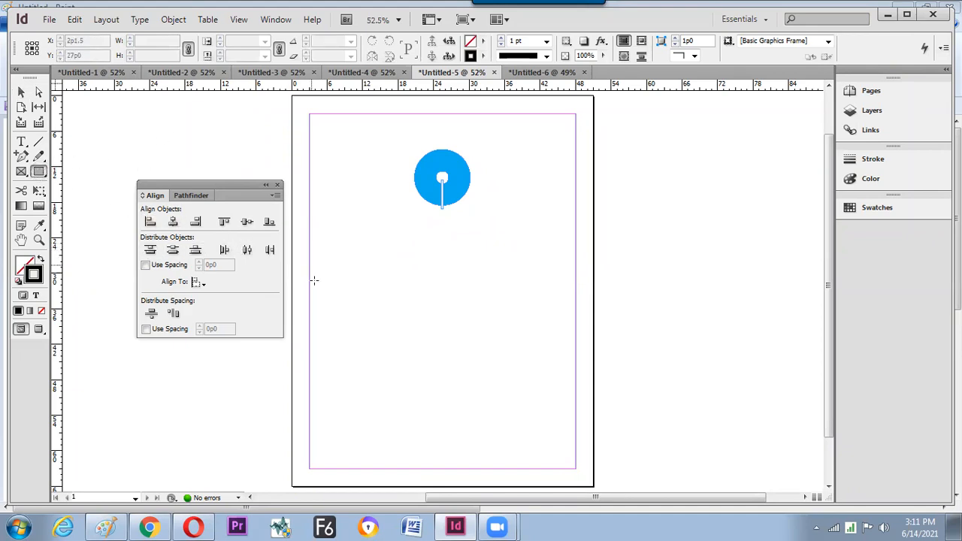
{"action": "left_click_drag", "start_coordinate": [318, 252], "coordinate": [340, 277]}
{"action": "key", "text": "v"}
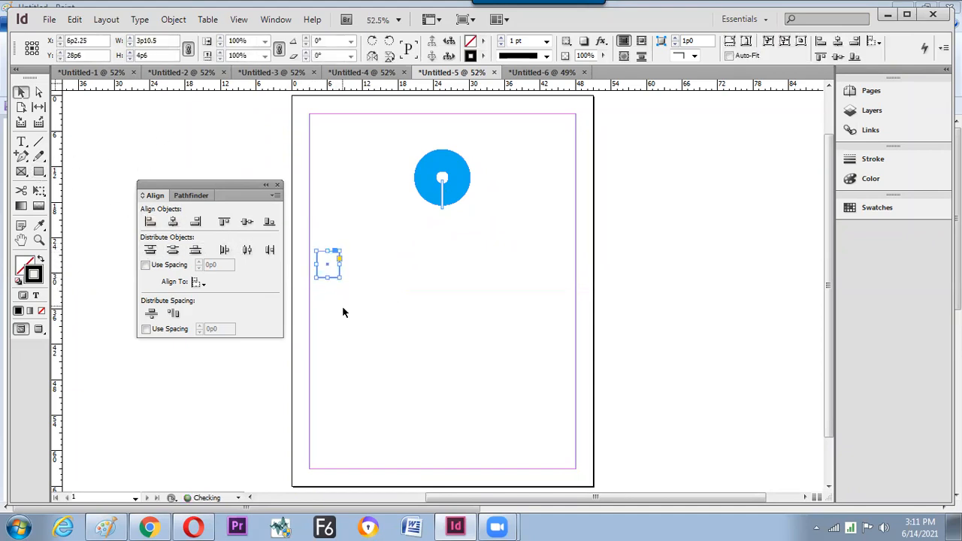
{"action": "left_click", "coordinate": [209, 415]}
{"action": "left_click", "coordinate": [106, 527]}
{"action": "left_click_drag", "start_coordinate": [385, 228], "coordinate": [411, 218]}
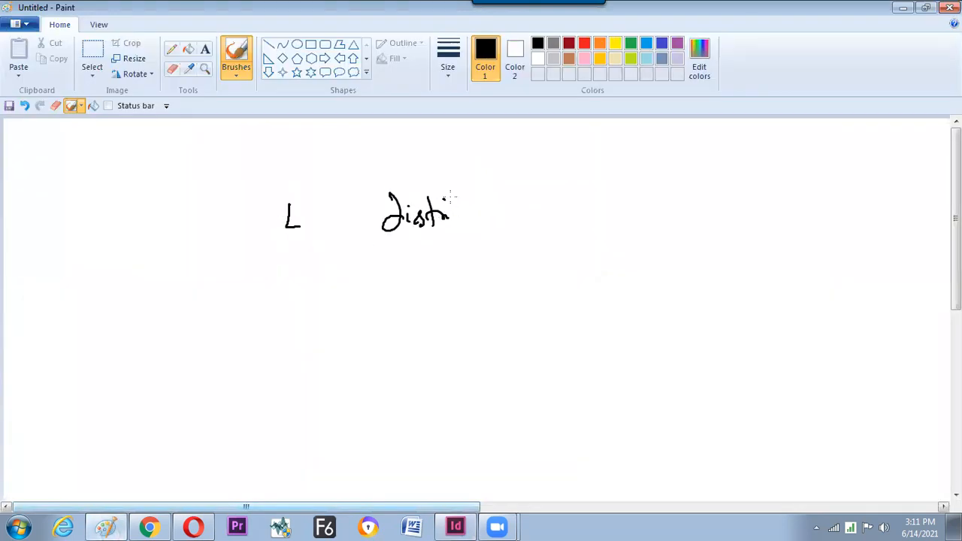
- Box the word Distribution and handwrite 'ellips' above it, undoing a stray stroke
{"action": "mouse_move", "coordinate": [360, 188]}
{"action": "left_mouse_down"}
{"action": "mouse_move", "coordinate": [485, 260]}
{"action": "mouse_move", "coordinate": [348, 184]}
{"action": "left_mouse_up"}
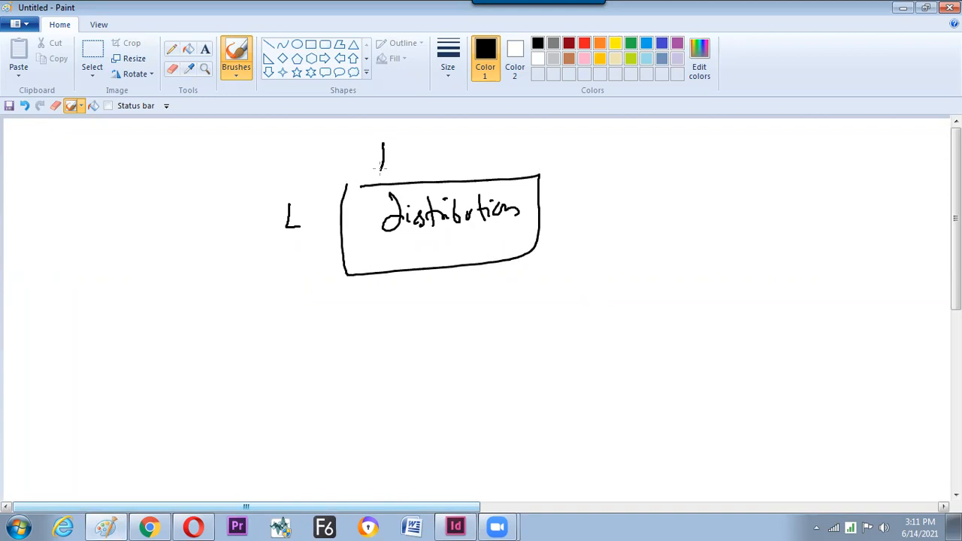
{"action": "key", "text": "ctrl+z"}
{"action": "mouse_move", "coordinate": [392, 153]}
{"action": "left_mouse_down"}
{"action": "mouse_move", "coordinate": [410, 133]}
{"action": "mouse_move", "coordinate": [429, 149]}
{"action": "mouse_move", "coordinate": [424, 141]}
{"action": "mouse_move", "coordinate": [435, 139]}
{"action": "mouse_move", "coordinate": [433, 164]}
{"action": "mouse_move", "coordinate": [447, 139]}
{"action": "mouse_move", "coordinate": [480, 150]}
{"action": "left_mouse_up"}
- Back in InDesign, select the Ellipse tool, then the Selection tool
{"action": "key", "text": "alt+Tab"}
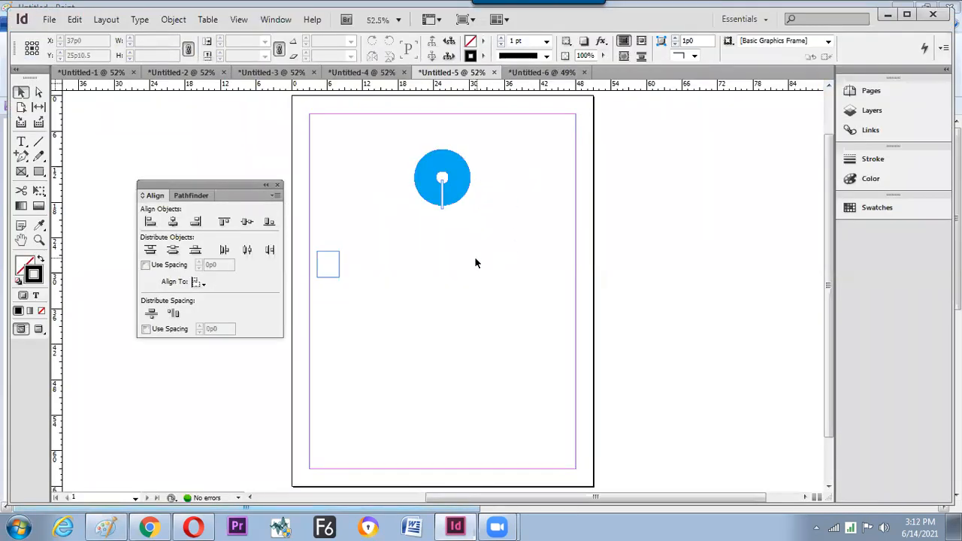
{"action": "left_click", "coordinate": [38, 171]}
{"action": "left_click", "coordinate": [125, 187]}
{"action": "key", "text": "v"}
- Duplicate the blue circle to the right, remove the copy's fill, and zoom to 100%
{"action": "left_click", "coordinate": [454, 188]}
{"action": "left_click_drag", "start_coordinate": [454, 187], "coordinate": [539, 187]}
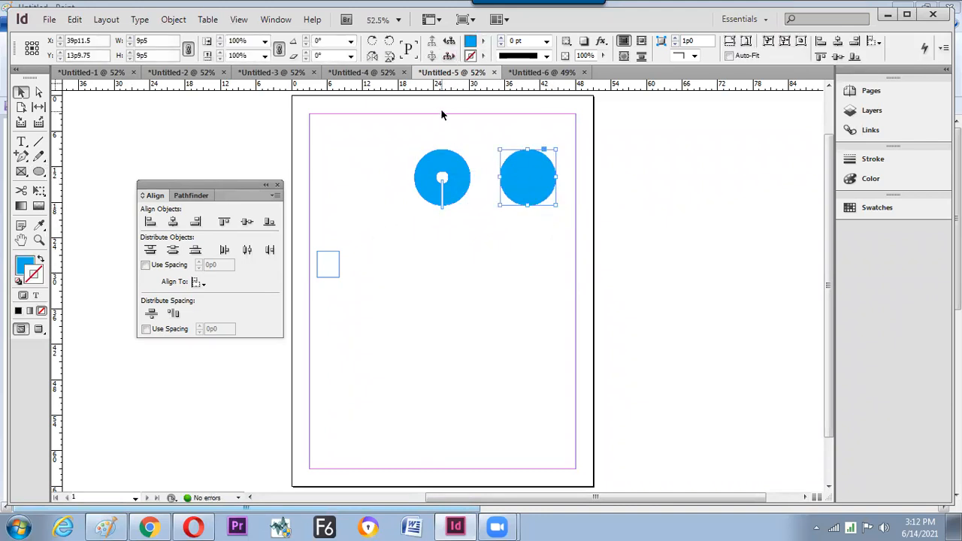
{"action": "key", "text": "slash"}
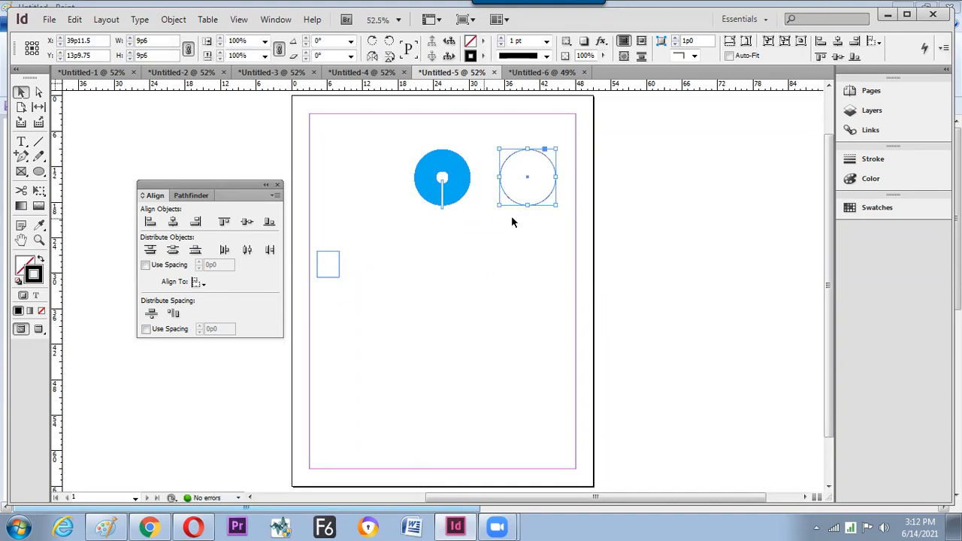
{"action": "left_click", "coordinate": [584, 162]}
{"action": "left_click", "coordinate": [522, 206]}
{"action": "key", "text": "ctrl+equal"}
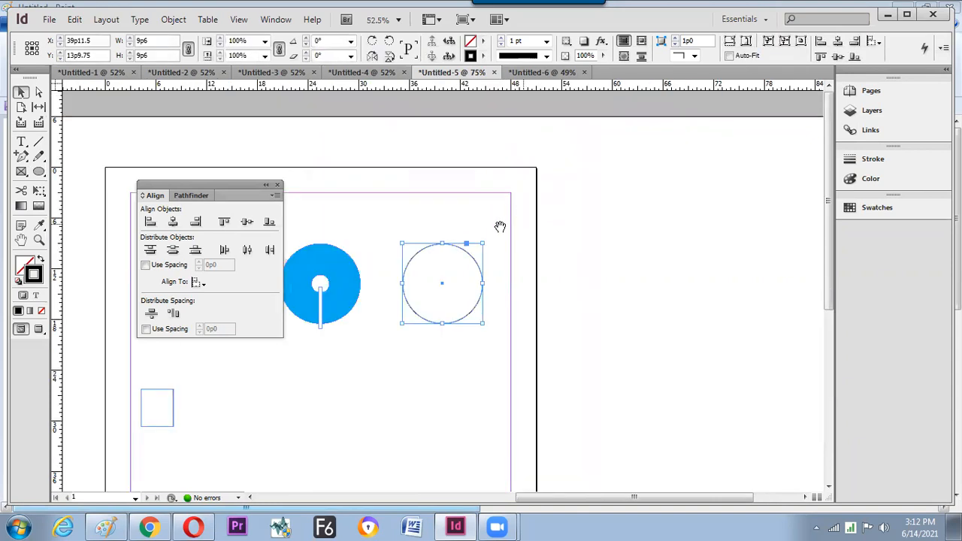
{"action": "key", "text": "ctrl+equal"}
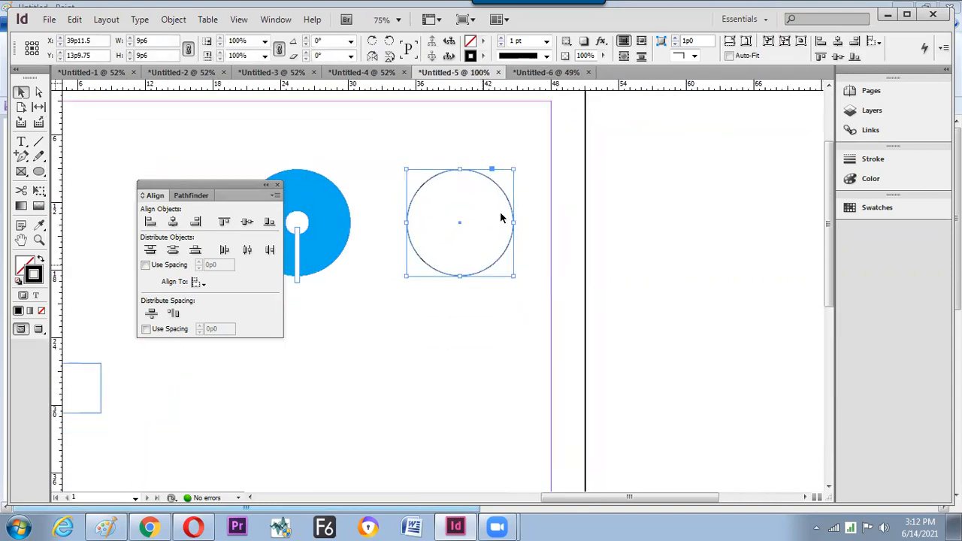
{"action": "key", "text": "a"}
{"action": "left_click_drag", "start_coordinate": [441, 152], "coordinate": [469, 193]}
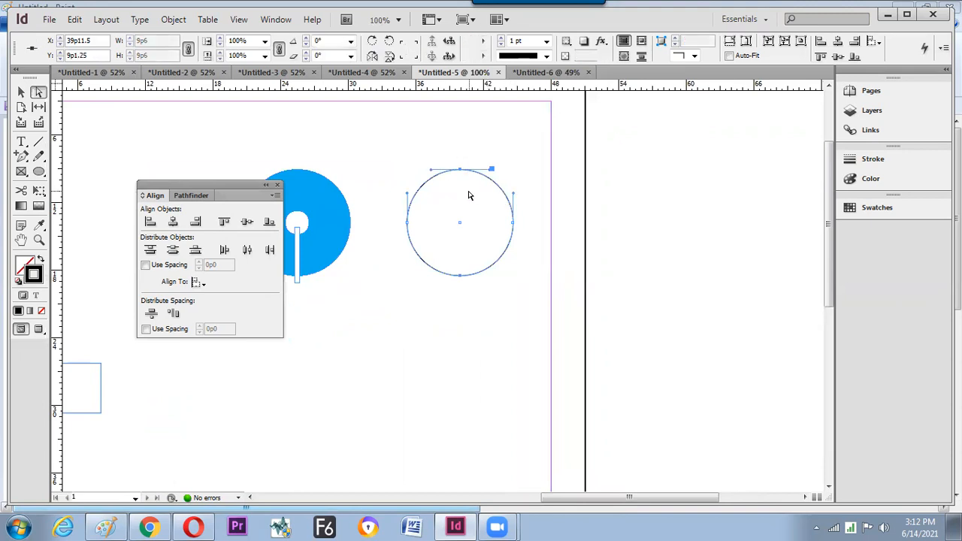
{"action": "left_click_drag", "start_coordinate": [450, 146], "coordinate": [466, 179]}
{"action": "left_click_drag", "start_coordinate": [547, 214], "coordinate": [497, 257]}
{"action": "left_click_drag", "start_coordinate": [466, 316], "coordinate": [425, 260]}
{"action": "left_click", "coordinate": [461, 172]}
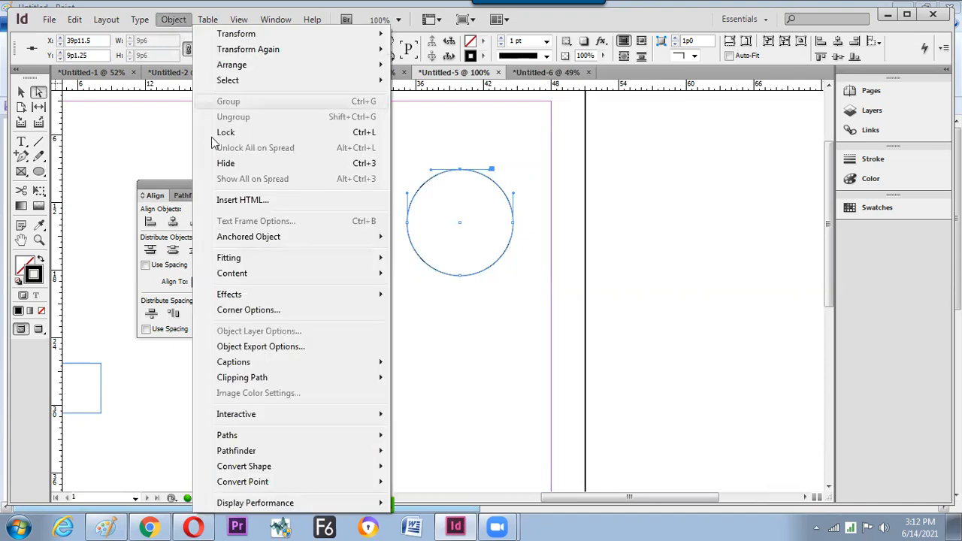
{"action": "mouse_move", "coordinate": [257, 437]}
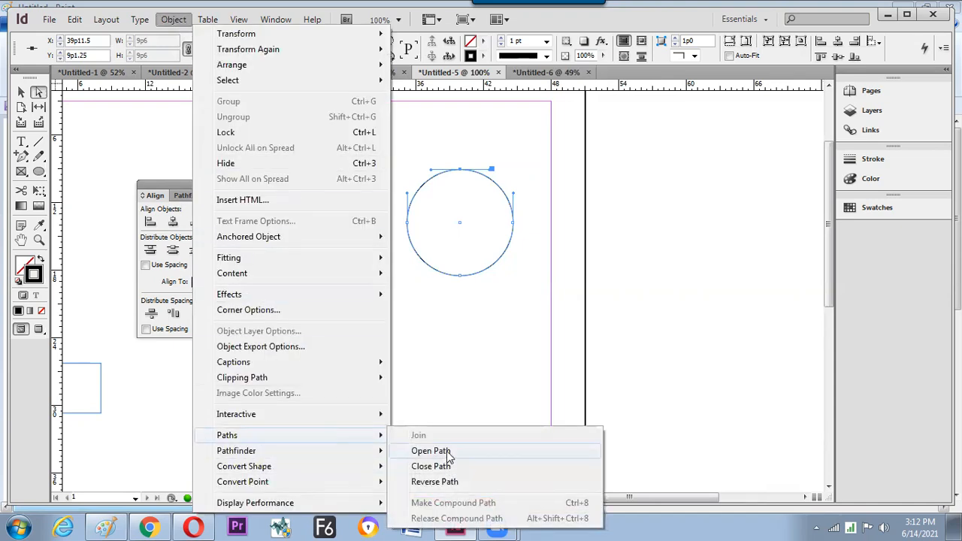
{"action": "left_click", "coordinate": [202, 195]}
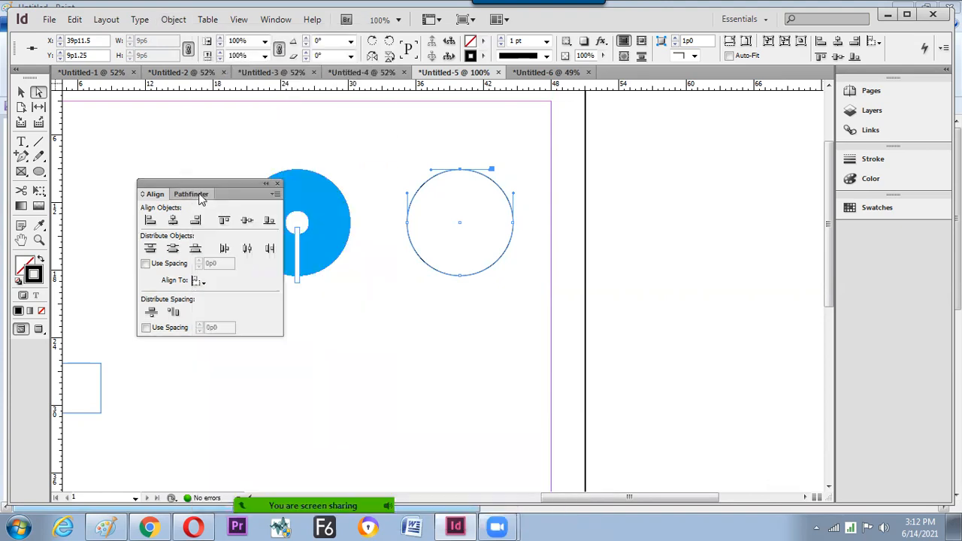
{"action": "left_click", "coordinate": [201, 195]}
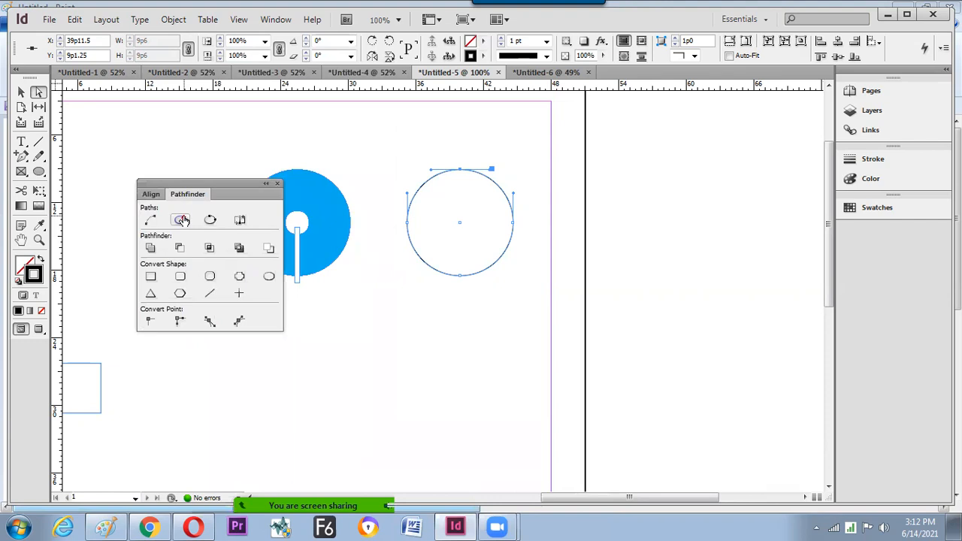
{"action": "left_click", "coordinate": [182, 220]}
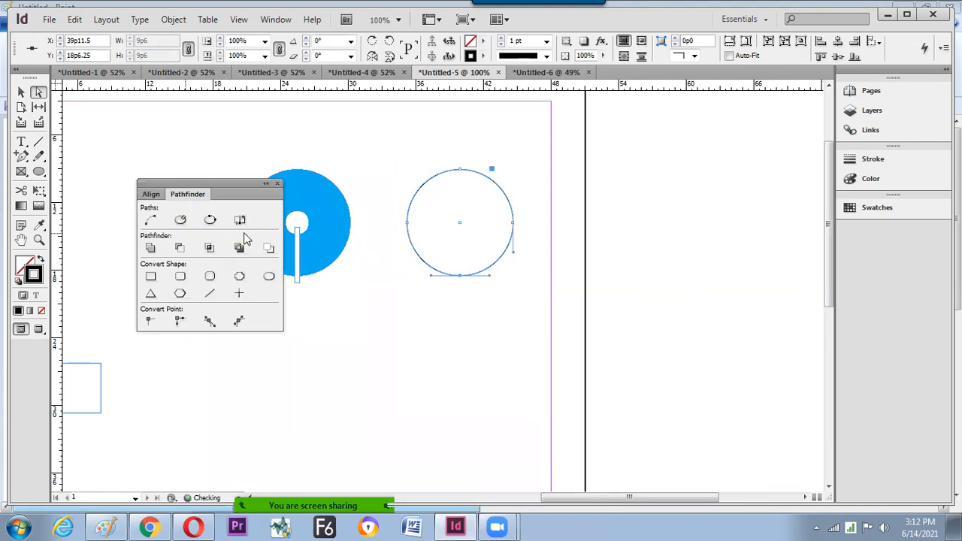
{"action": "key", "text": "v"}
{"action": "left_click", "coordinate": [505, 327]}
{"action": "left_click", "coordinate": [496, 261]}
{"action": "key", "text": "a"}
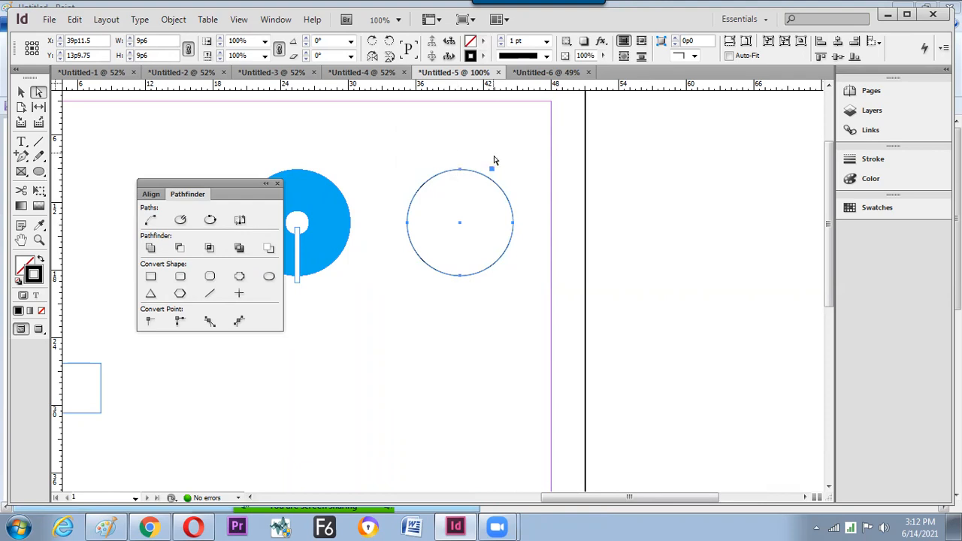
{"action": "left_click", "coordinate": [457, 175]}
{"action": "key", "text": "v"}
{"action": "left_click", "coordinate": [460, 171]}
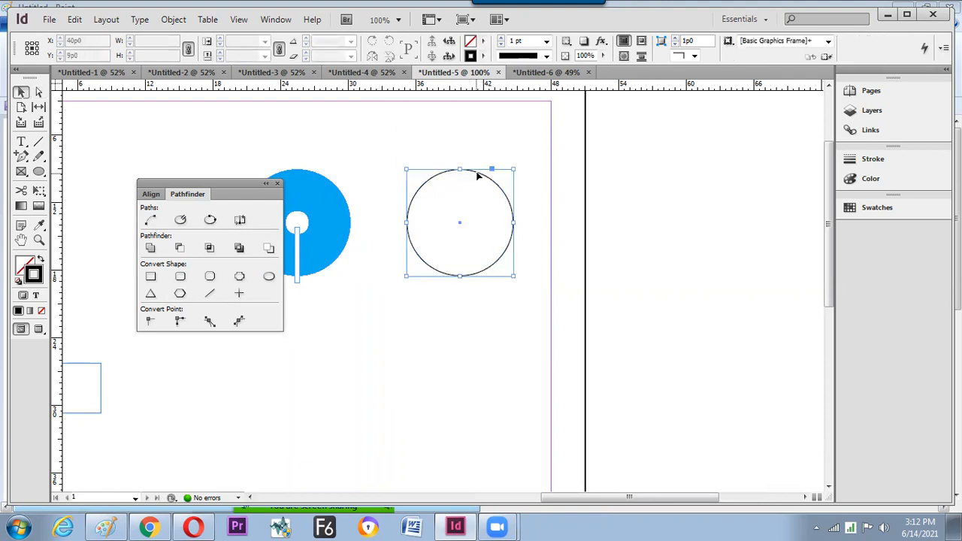
{"action": "key", "text": "a"}
{"action": "left_click_drag", "start_coordinate": [464, 173], "coordinate": [470, 201]}
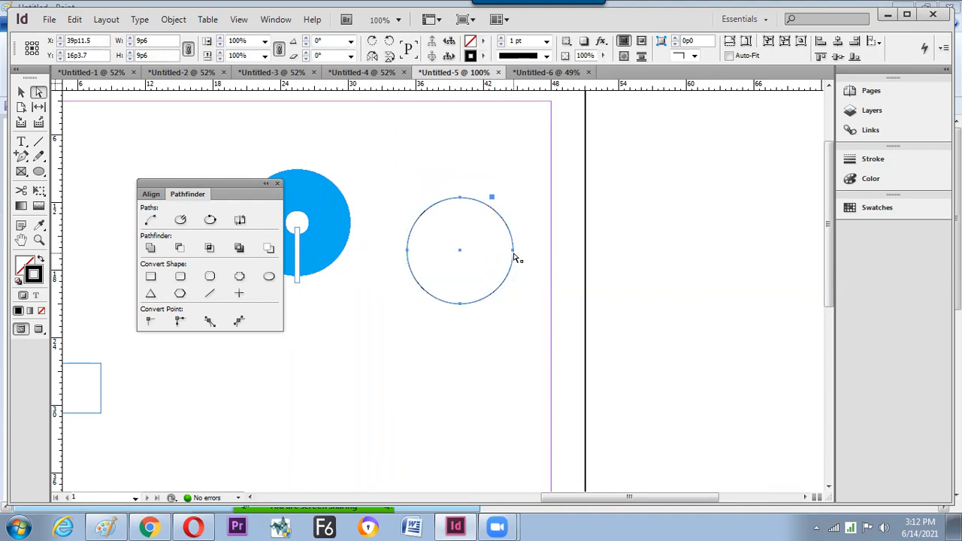
{"action": "key", "text": "ctrl+equal"}
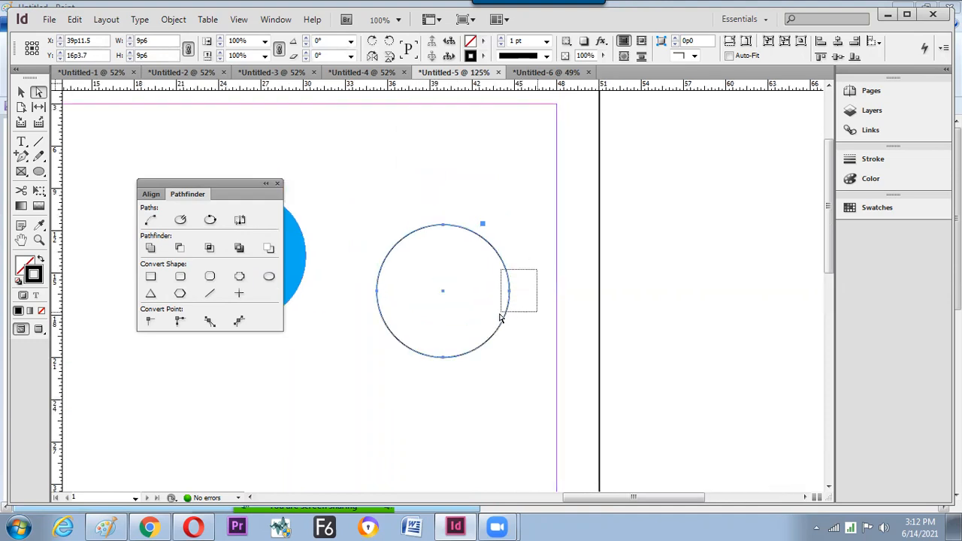
{"action": "left_click", "coordinate": [509, 295]}
{"action": "left_click_drag", "start_coordinate": [509, 292], "coordinate": [546, 293]}
{"action": "key", "text": "ctrl+z"}
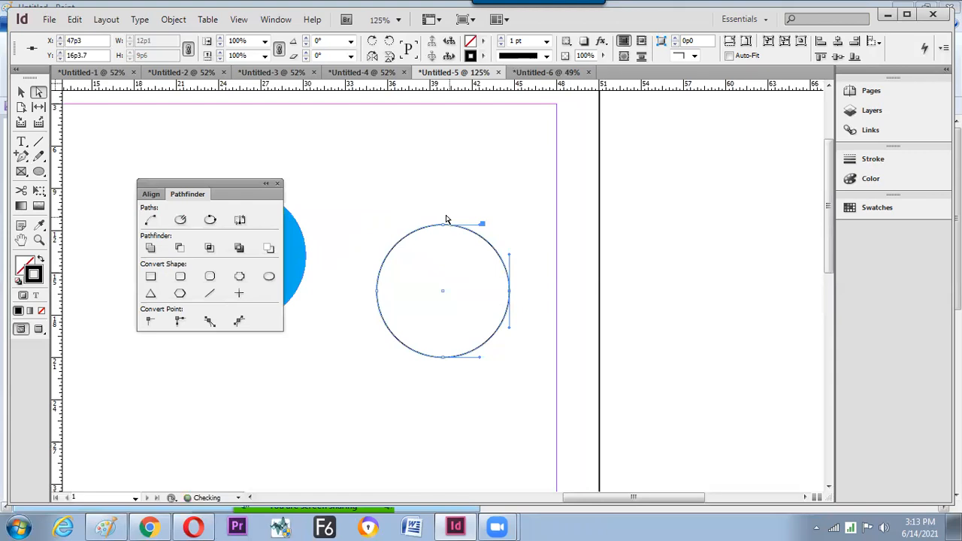
{"action": "left_click", "coordinate": [444, 230]}
{"action": "left_click", "coordinate": [445, 226]}
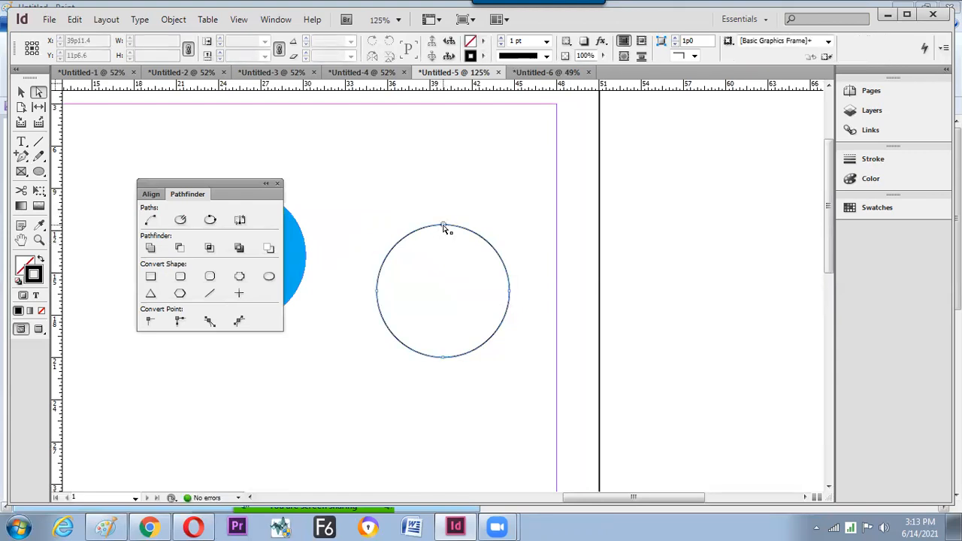
{"action": "left_click_drag", "start_coordinate": [443, 227], "coordinate": [464, 196]}
{"action": "key", "text": "ctrl+z"}
{"action": "left_click_drag", "start_coordinate": [444, 358], "coordinate": [475, 393]}
{"action": "key", "text": "ctrl+z"}
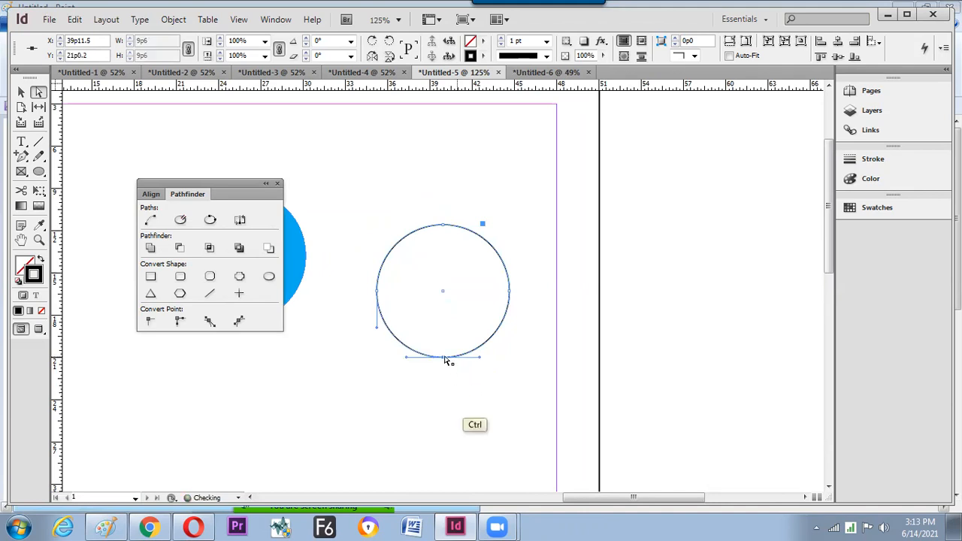
{"action": "left_click_drag", "start_coordinate": [444, 358], "coordinate": [496, 380]}
{"action": "key", "text": "ctrl+z"}
{"action": "left_click", "coordinate": [496, 378]}
{"action": "key", "text": "v"}
{"action": "left_click", "coordinate": [457, 303]}
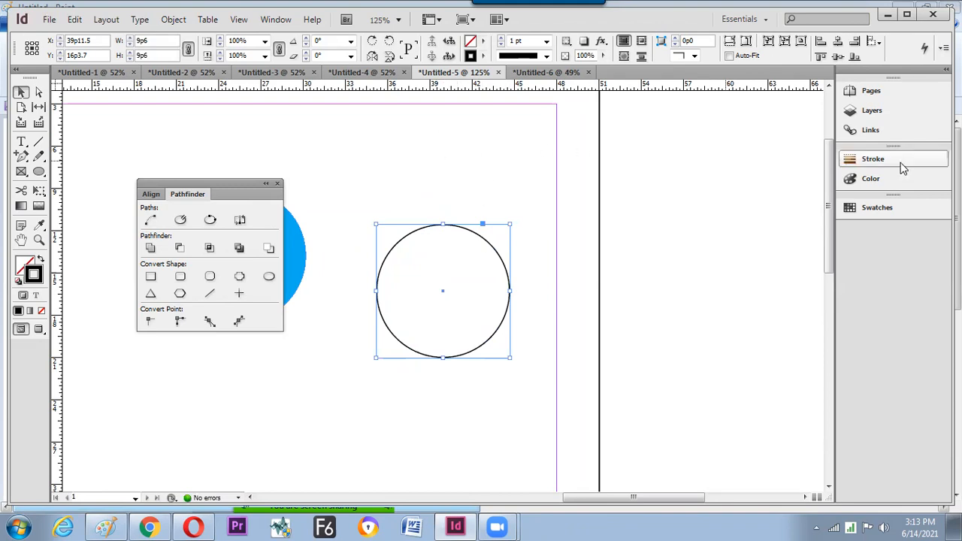
- Add a Barbed start arrowhead to the outlined circle in the Stroke panel
{"action": "left_click", "coordinate": [876, 161]}
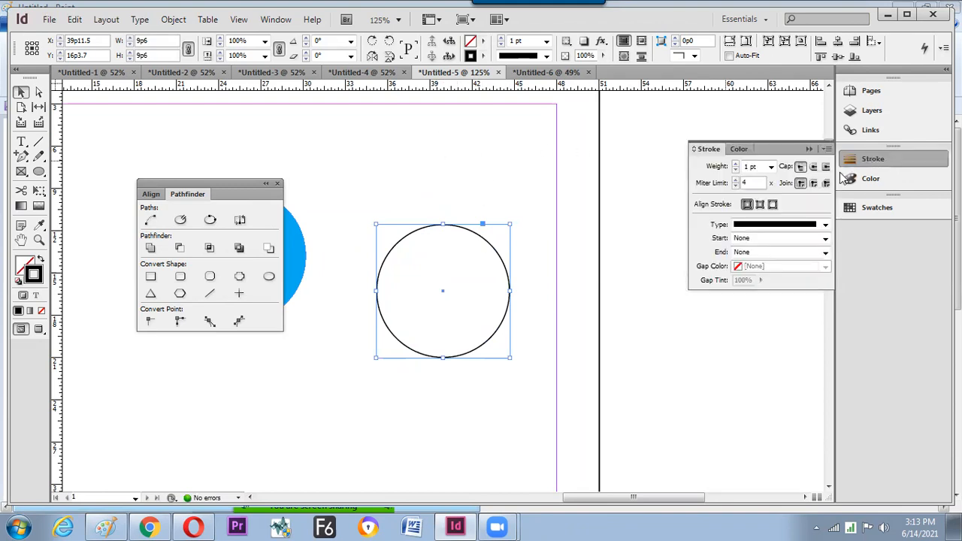
{"action": "left_click", "coordinate": [825, 239]}
{"action": "left_click", "coordinate": [777, 331]}
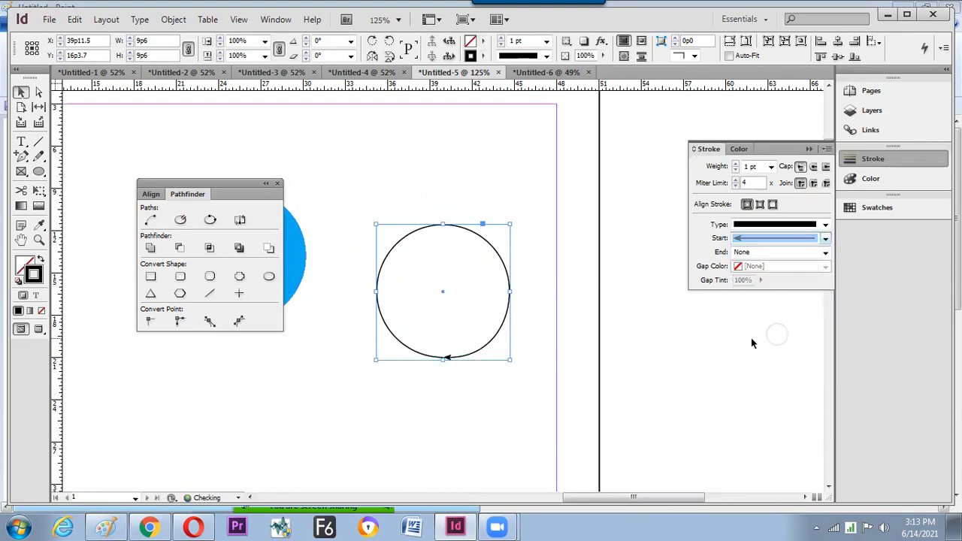
{"action": "left_click", "coordinate": [677, 345]}
- Try moving the circle and dragging its end anchor, undoing both changes
{"action": "left_click", "coordinate": [449, 362]}
{"action": "key", "text": "a"}
{"action": "left_click_drag", "start_coordinate": [445, 359], "coordinate": [466, 391]}
{"action": "key", "text": "ctrl+z"}
{"action": "left_click", "coordinate": [468, 416]}
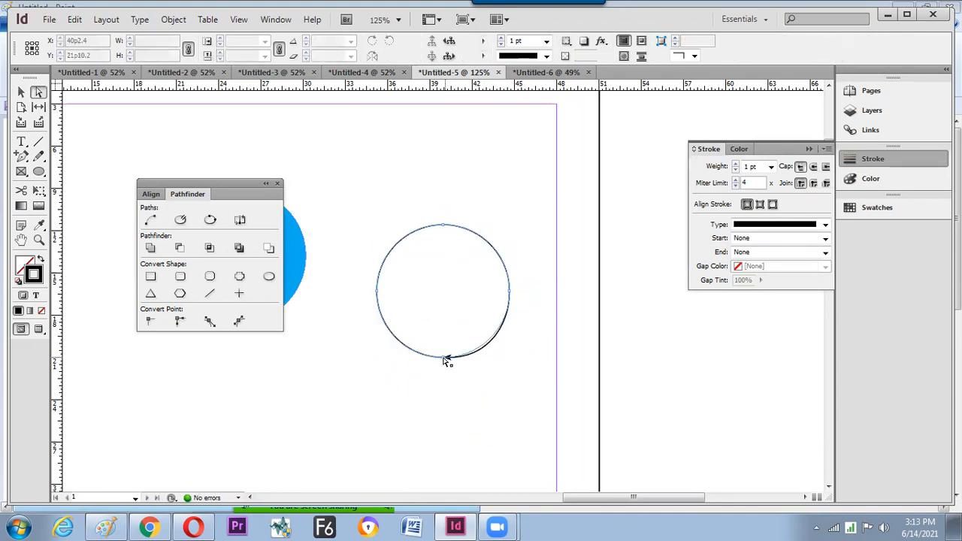
{"action": "left_click", "coordinate": [446, 362]}
{"action": "left_click_drag", "start_coordinate": [444, 360], "coordinate": [461, 377]}
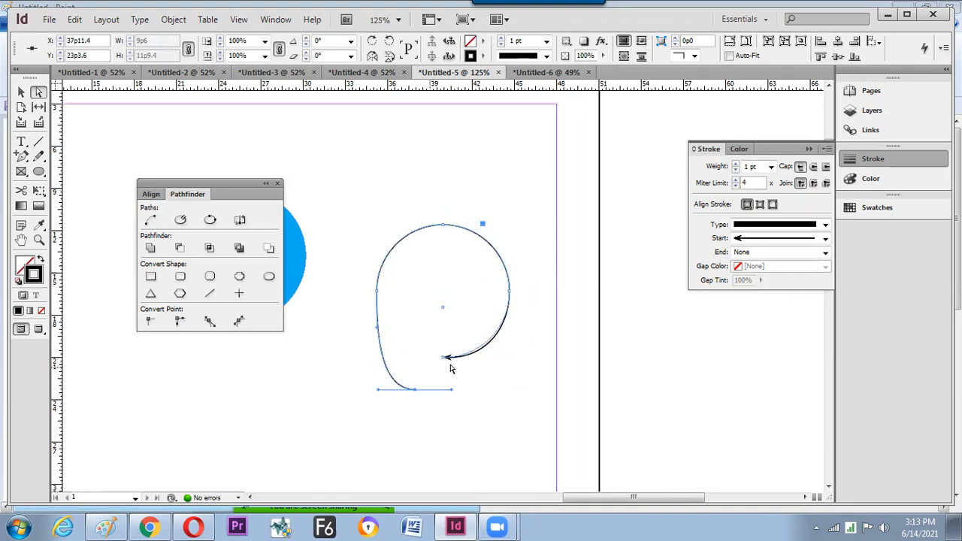
{"action": "key", "text": "ctrl+z"}
{"action": "left_click", "coordinate": [457, 376], "text": "ctrl"}
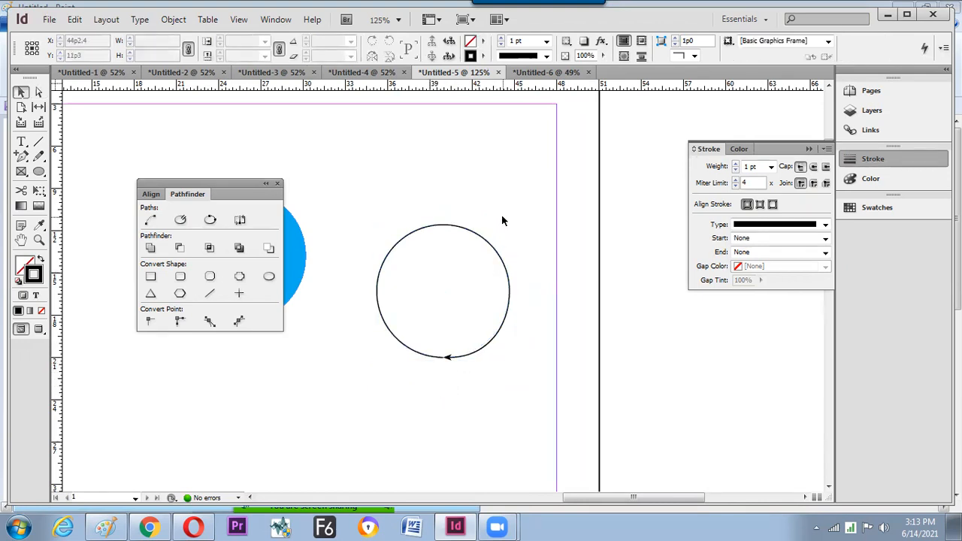
- Move the arrowed circle higher, shift the Pathfinder panel aside, and duplicate the blue circle below
{"action": "left_click", "coordinate": [442, 290]}
{"action": "left_click_drag", "start_coordinate": [481, 239], "coordinate": [489, 184]}
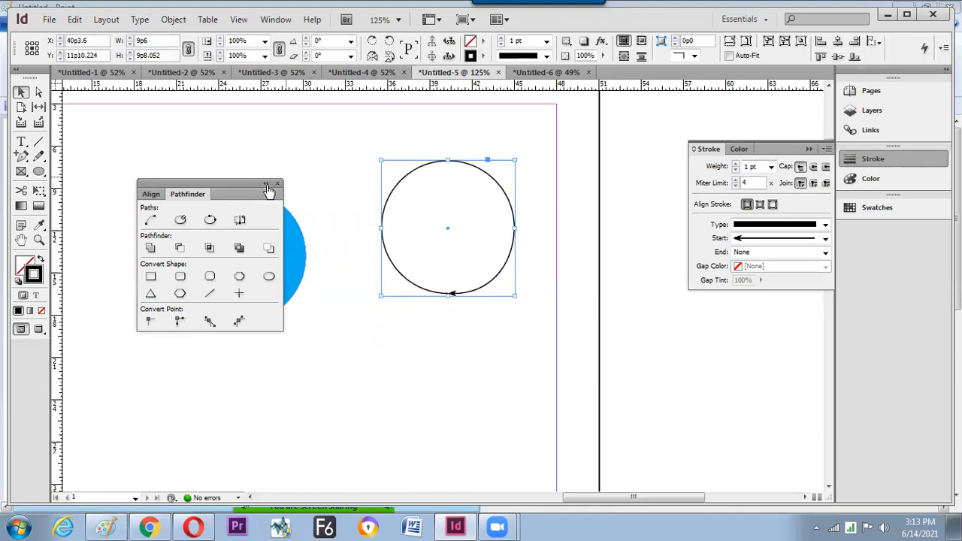
{"action": "left_click_drag", "start_coordinate": [209, 181], "coordinate": [137, 118]}
{"action": "mouse_move", "coordinate": [274, 232]}
{"action": "left_mouse_down"}
{"action": "mouse_move", "coordinate": [369, 361]}
{"action": "mouse_move", "coordinate": [422, 370]}
{"action": "mouse_move", "coordinate": [440, 358]}
{"action": "left_mouse_up"}
- Swap the copy's fill and stroke, select its left anchor, and apply Pathfinder Open Path
{"action": "key", "text": "shift+x"}
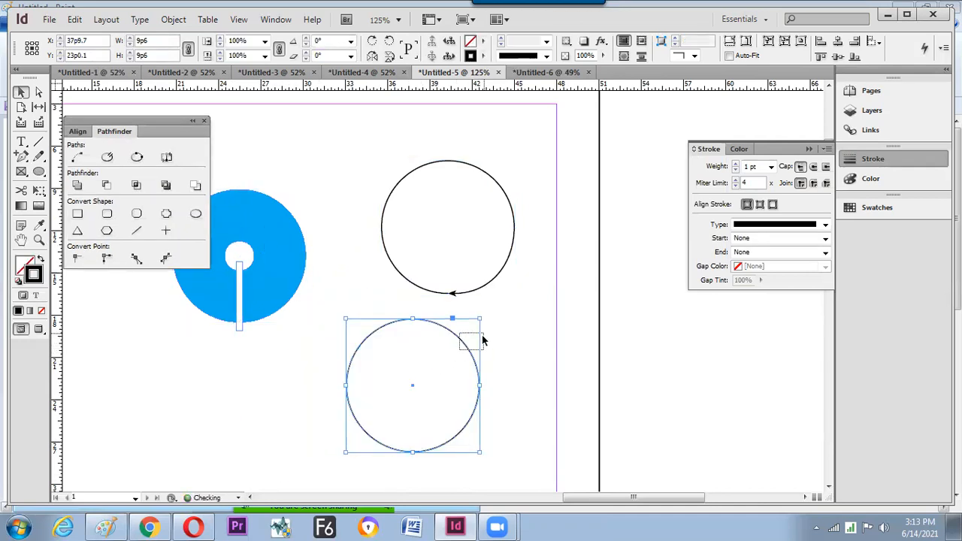
{"action": "key", "text": "a"}
{"action": "left_click_drag", "start_coordinate": [322, 374], "coordinate": [494, 394]}
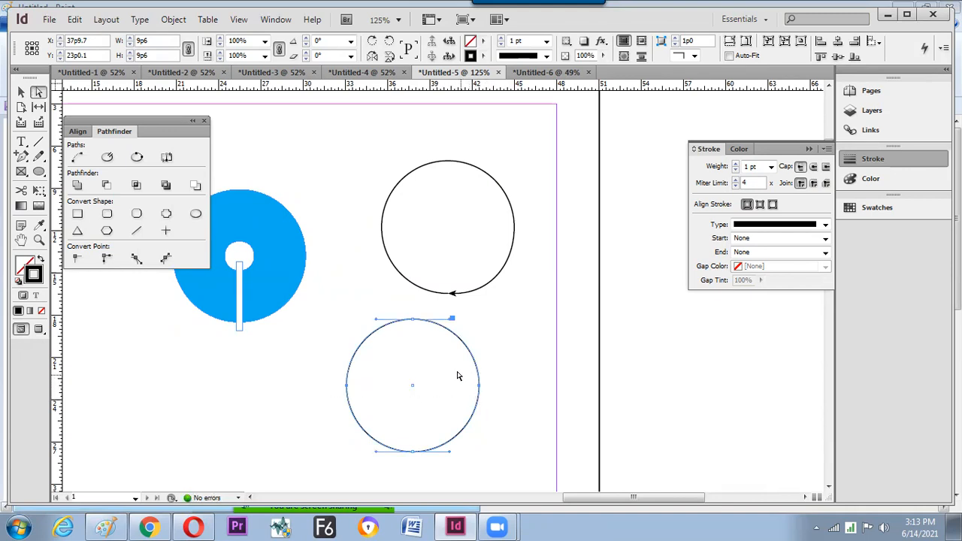
{"action": "left_click_drag", "start_coordinate": [329, 372], "coordinate": [364, 406]}
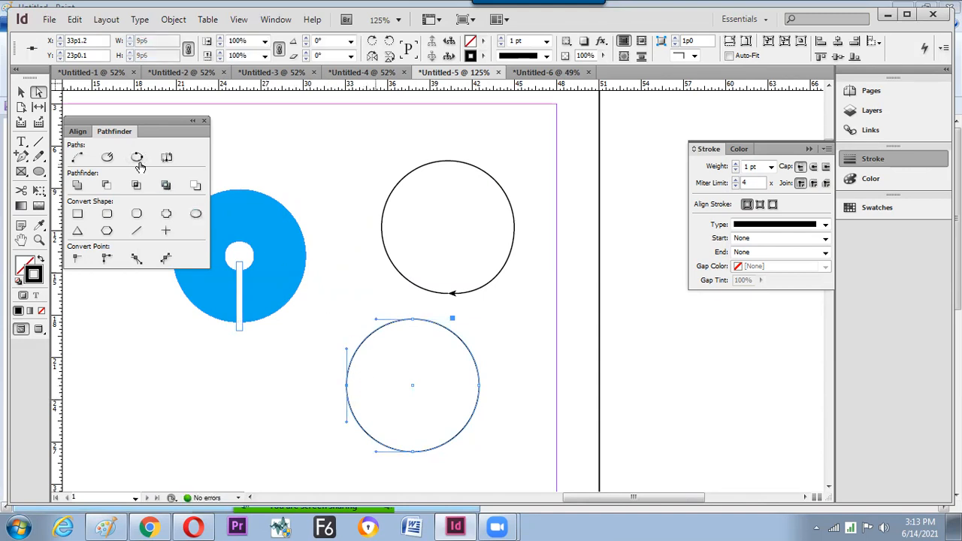
{"action": "left_click", "coordinate": [106, 159]}
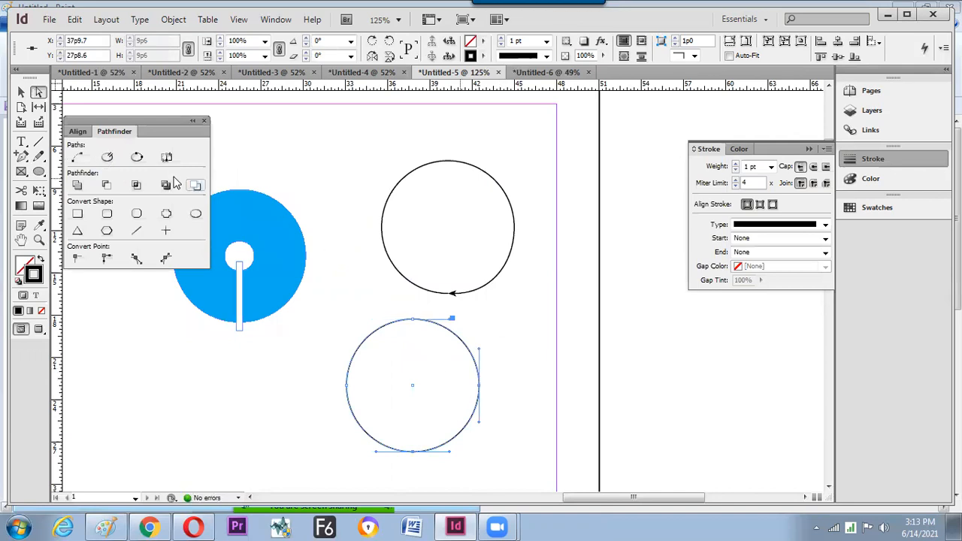
{"action": "left_click", "coordinate": [520, 380]}
{"action": "key", "text": "v"}
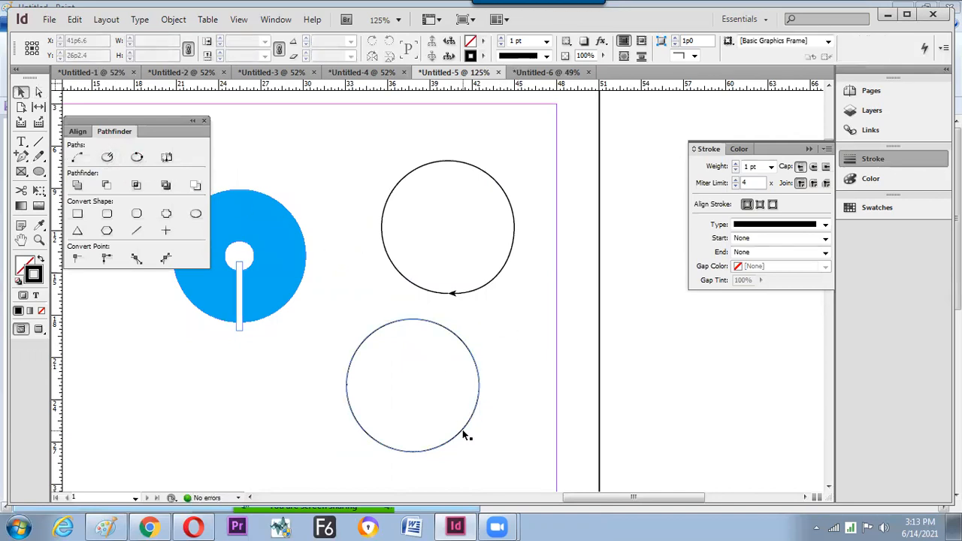
{"action": "left_click", "coordinate": [463, 435]}
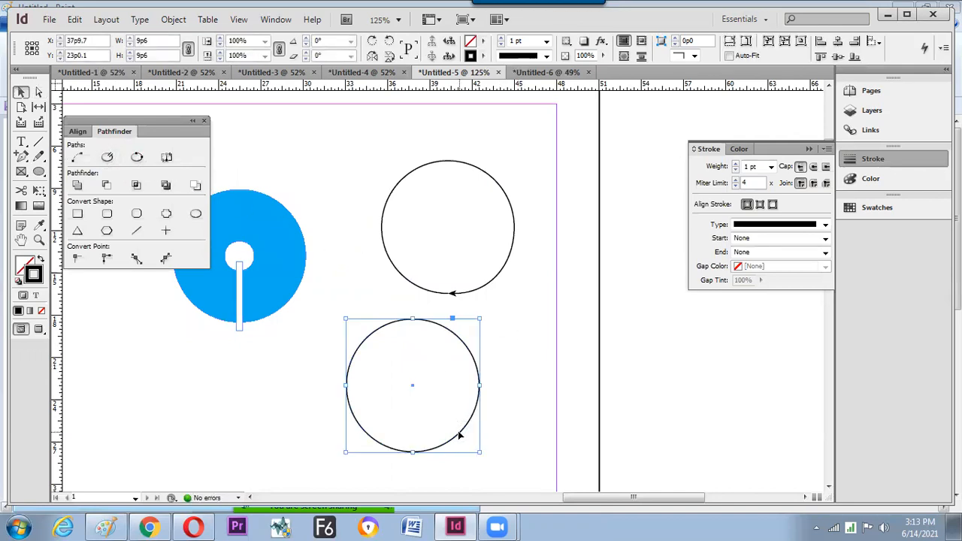
- Direct-select the lower circle and test pulling its right anchor outward, then undo it
{"action": "right_click", "coordinate": [460, 352]}
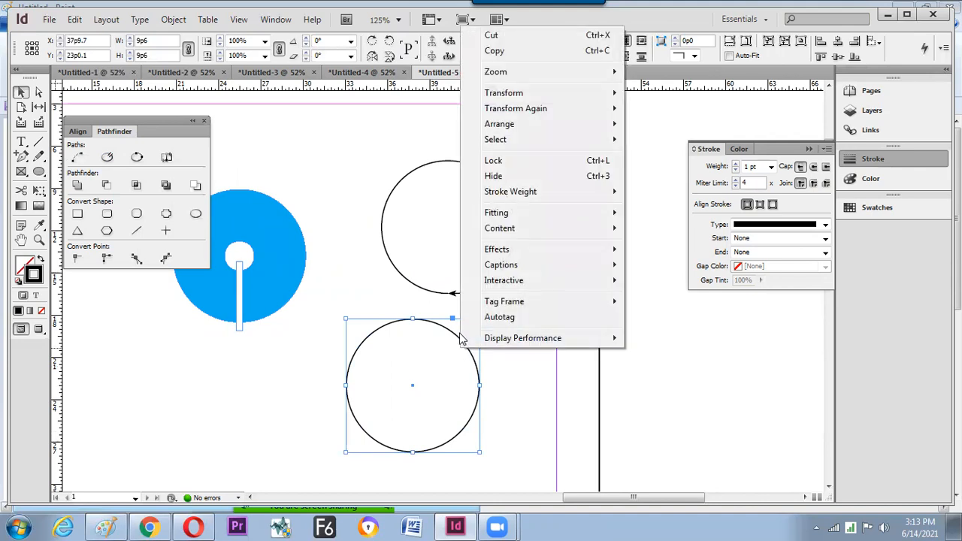
{"action": "left_click", "coordinate": [456, 329]}
{"action": "left_click", "coordinate": [478, 378]}
{"action": "key", "text": "a"}
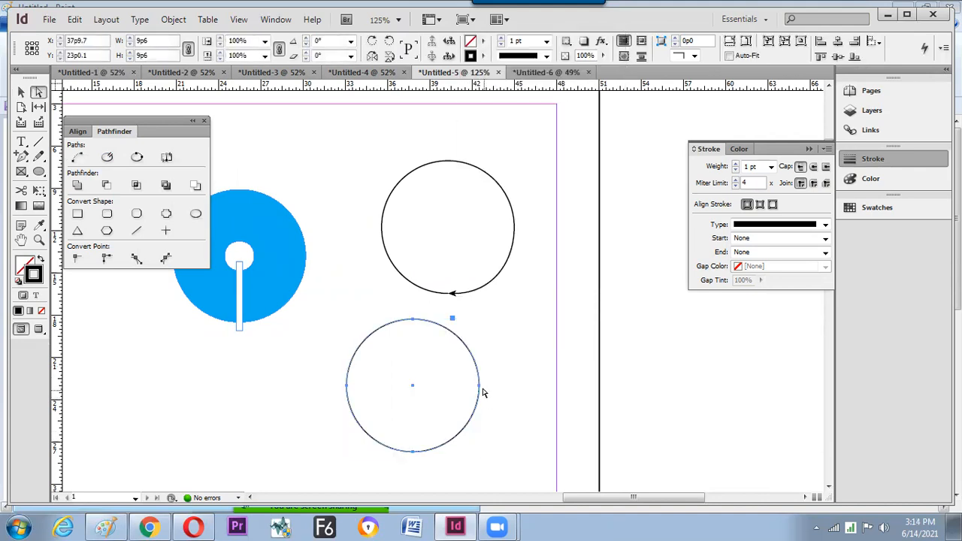
{"action": "left_click_drag", "start_coordinate": [480, 385], "coordinate": [504, 386]}
{"action": "key", "text": "ctrl+z"}
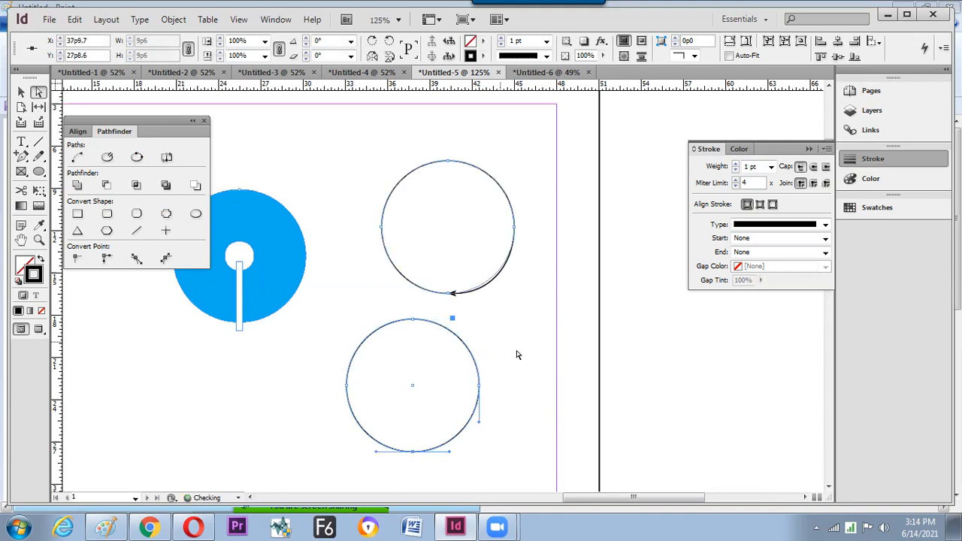
{"action": "left_click", "coordinate": [489, 393]}
- Test pulling the right, left and bottom anchors, undoing each distortion
{"action": "left_click_drag", "start_coordinate": [480, 386], "coordinate": [508, 393]}
{"action": "key", "text": "ctrl+z"}
{"action": "left_click_drag", "start_coordinate": [348, 387], "coordinate": [322, 417]}
{"action": "key", "text": "ctrl+z"}
{"action": "left_click_drag", "start_coordinate": [413, 453], "coordinate": [420, 488]}
{"action": "key", "text": "ctrl+z"}
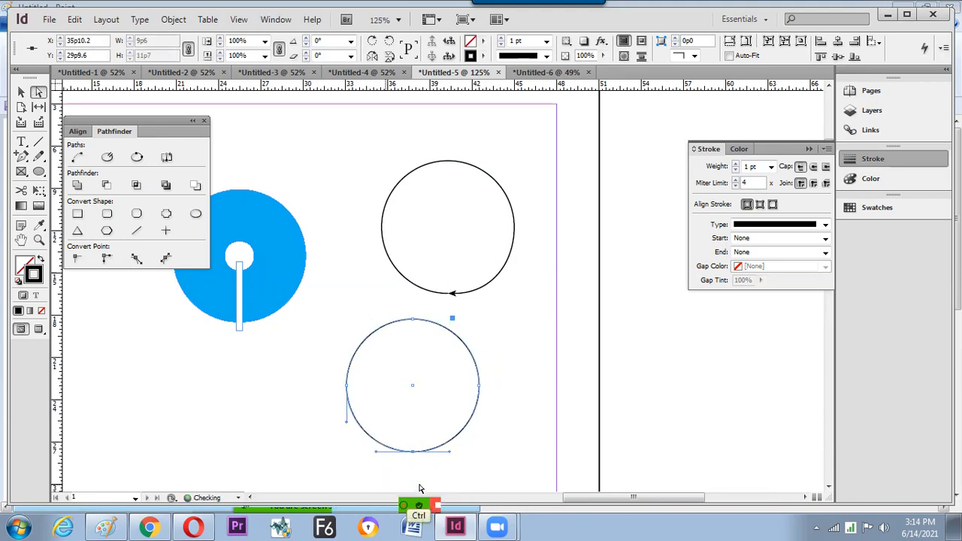
- Delete the bottom-left segment and then the bottom anchor, leaving only the top arc
{"action": "key", "text": "Delete"}
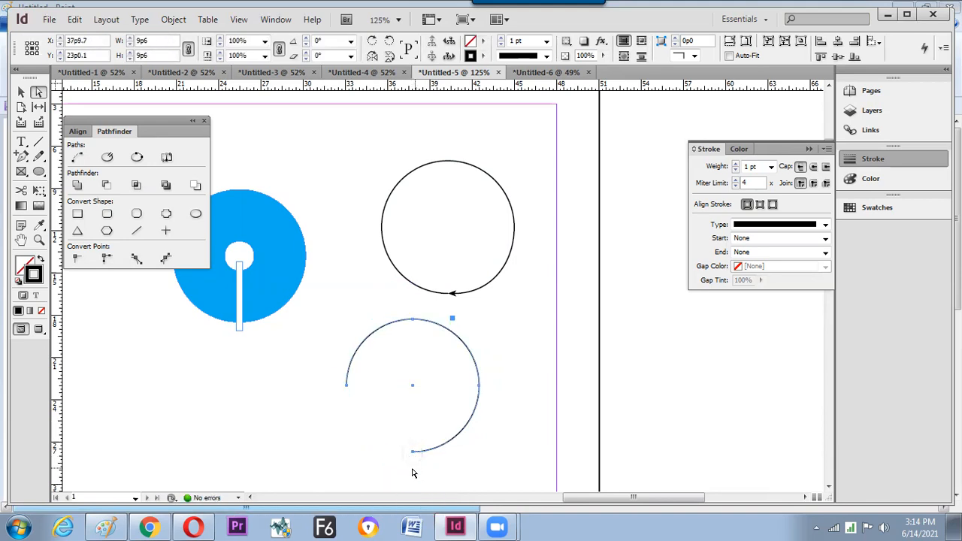
{"action": "left_click", "coordinate": [414, 457]}
{"action": "left_click", "coordinate": [412, 452]}
{"action": "key", "text": "Delete"}
{"action": "key", "text": "v"}
{"action": "left_click", "coordinate": [435, 431]}
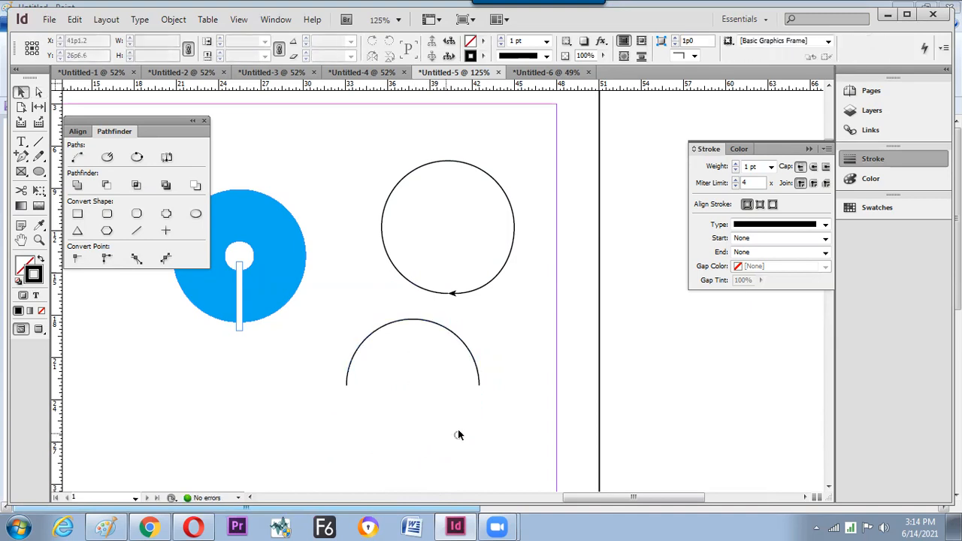
- Join the arc's open ends into a closed half-oval
{"action": "left_click", "coordinate": [442, 352]}
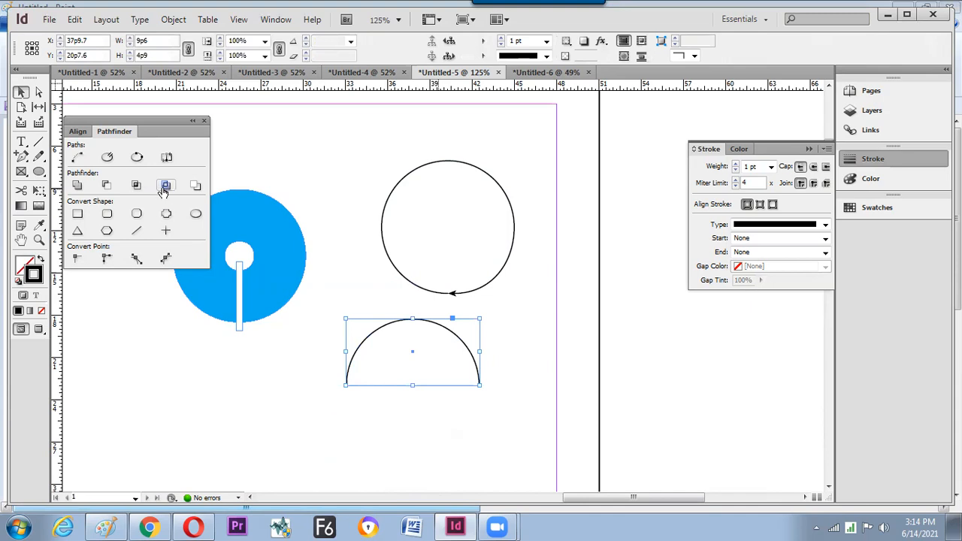
{"action": "left_click", "coordinate": [78, 158]}
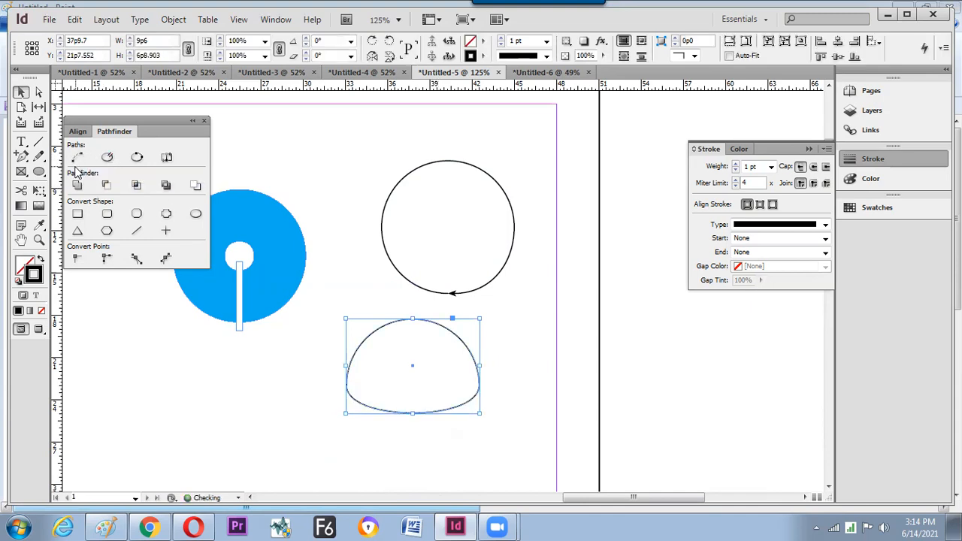
{"action": "key", "text": "ctrl+z"}
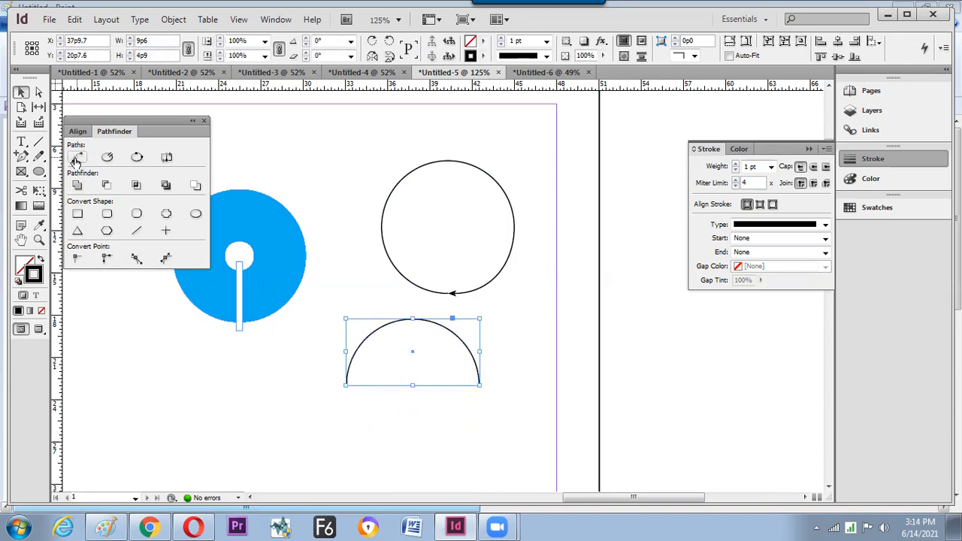
{"action": "left_click", "coordinate": [76, 159]}
{"action": "left_click", "coordinate": [240, 406]}
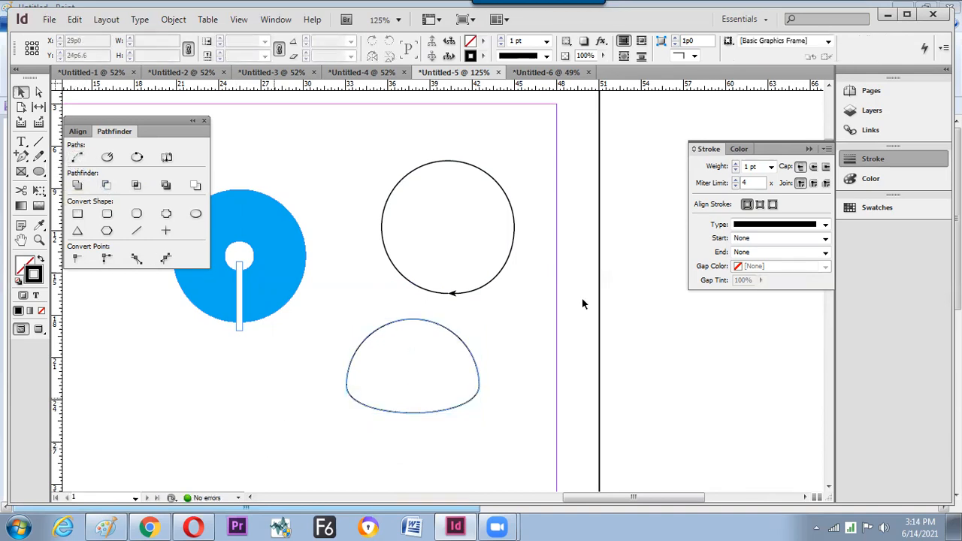
- Direct-select the half-oval's anchors and try Convert Point Corner and Plain on them
{"action": "left_click", "coordinate": [476, 365]}
{"action": "key", "text": "a"}
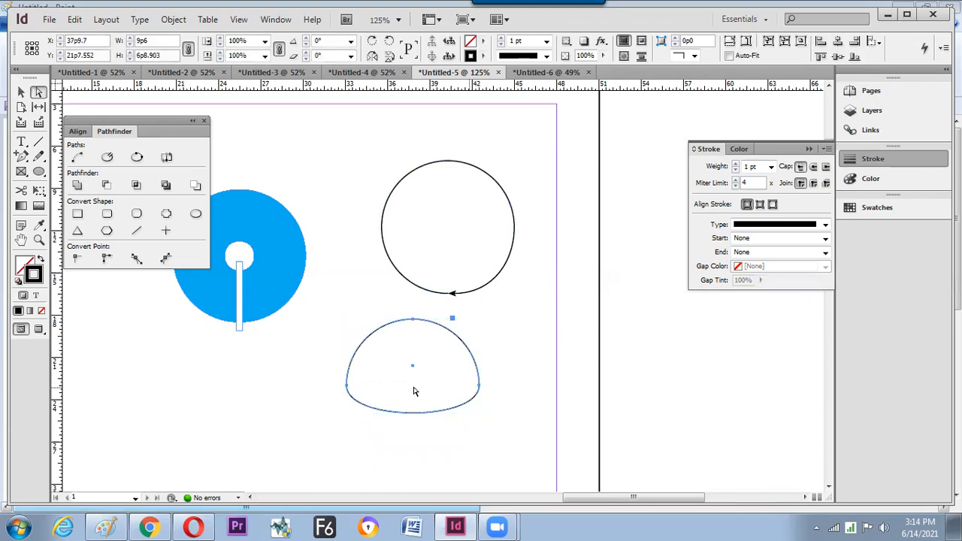
{"action": "left_click", "coordinate": [385, 406]}
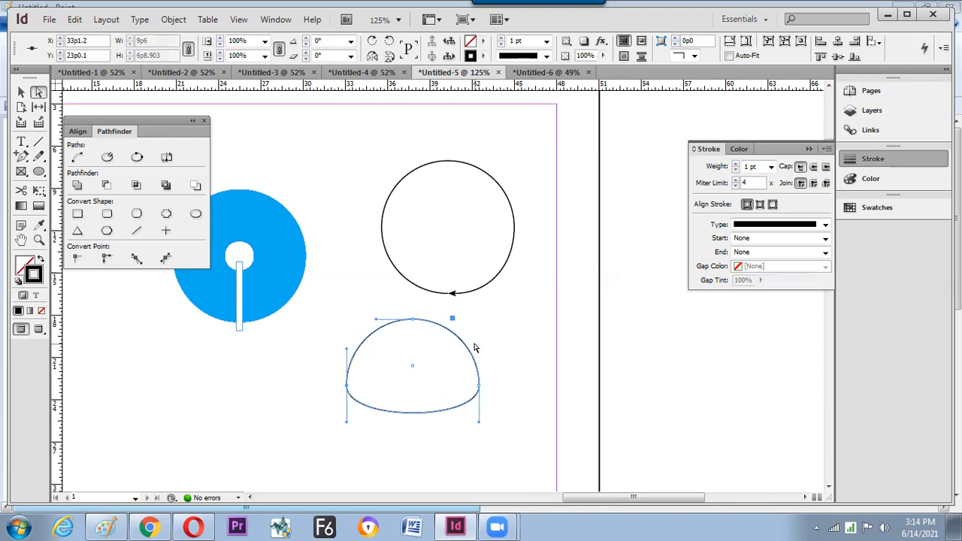
{"action": "left_click", "coordinate": [76, 258]}
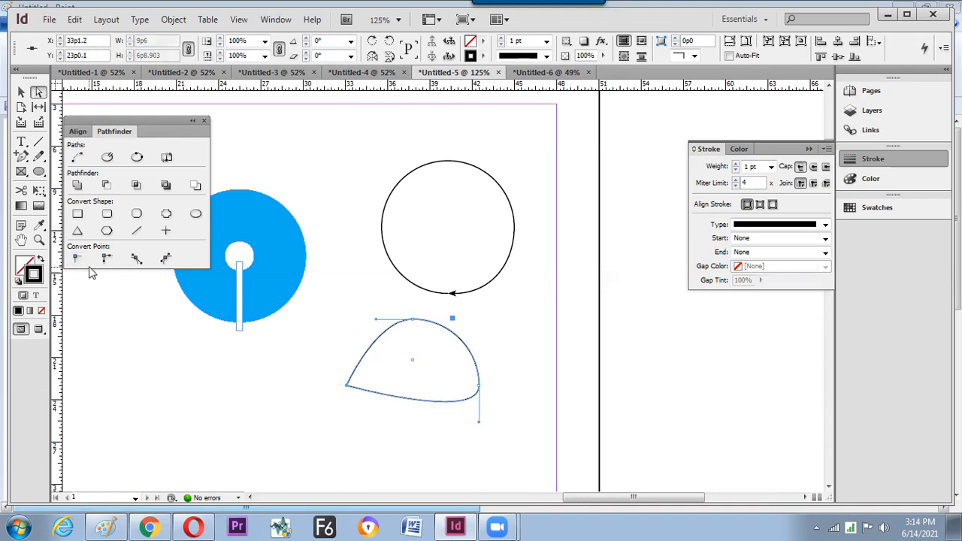
{"action": "key", "text": "ctrl+z"}
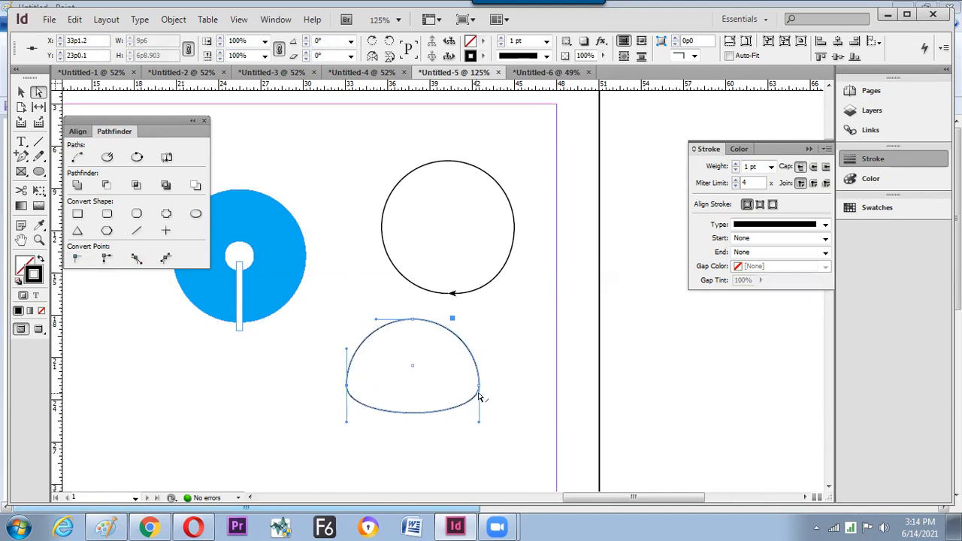
{"action": "left_click", "coordinate": [479, 390]}
{"action": "left_click", "coordinate": [478, 386]}
{"action": "left_click", "coordinate": [108, 260]}
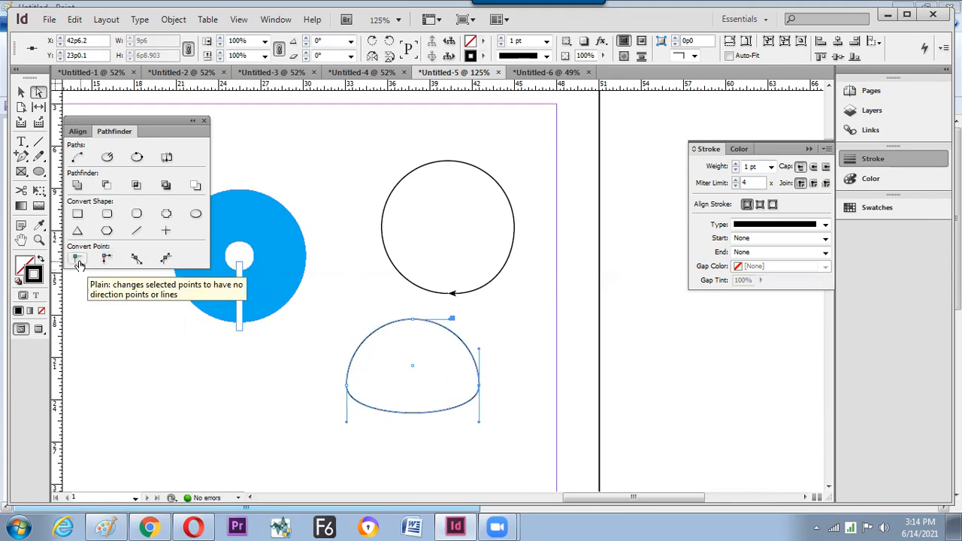
{"action": "left_click", "coordinate": [76, 260]}
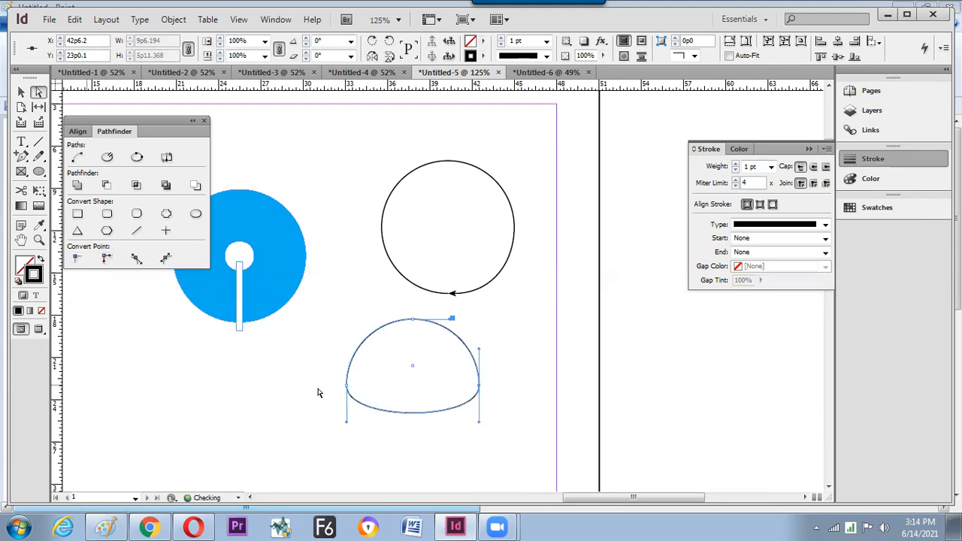
- Marquee-select the bottom anchors and convert them to corners, then back to smooth curves
{"action": "left_click_drag", "start_coordinate": [331, 383], "coordinate": [521, 436]}
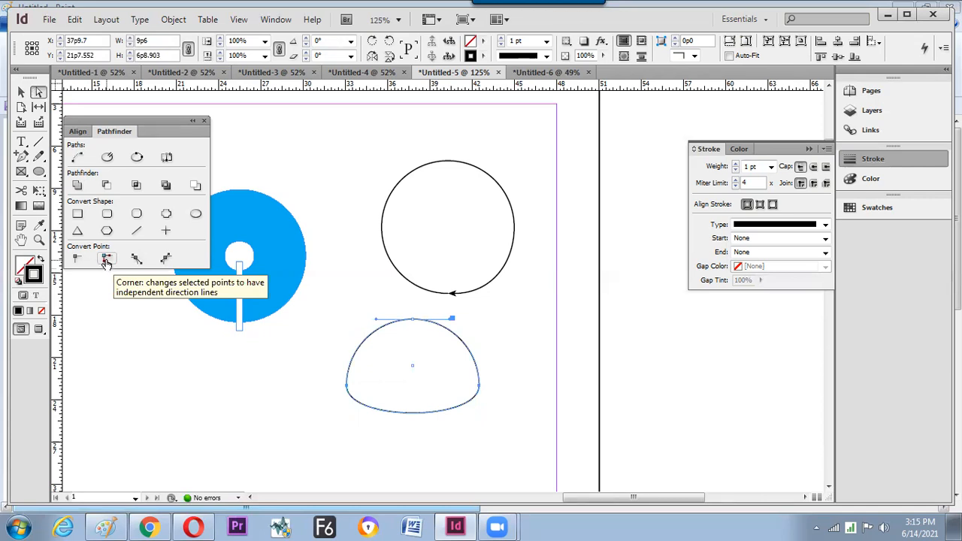
{"action": "left_click", "coordinate": [76, 260]}
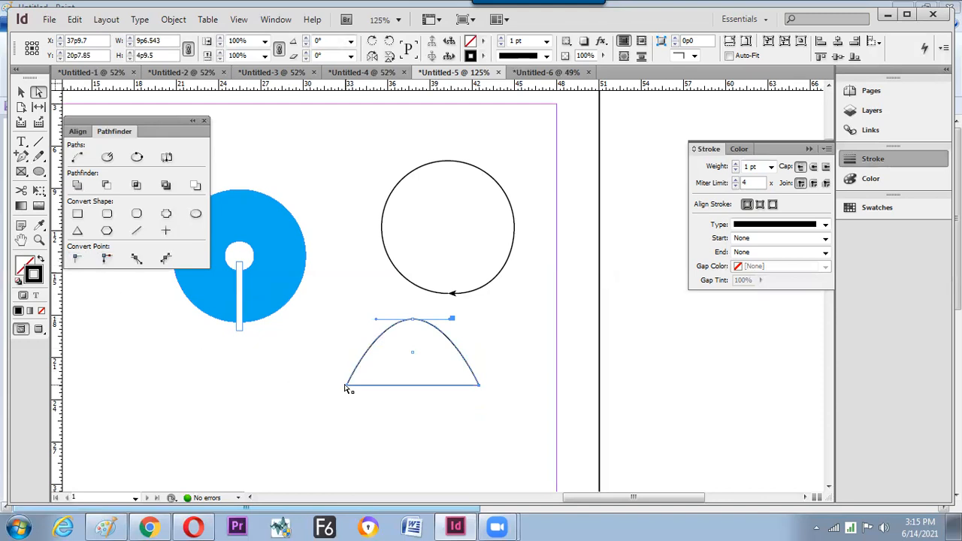
{"action": "left_click", "coordinate": [106, 259]}
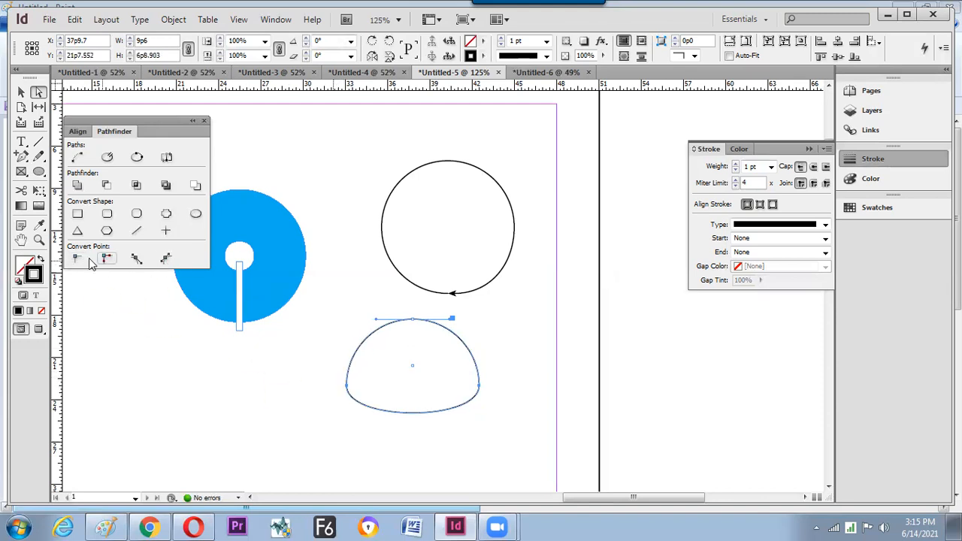
- Move the dome slightly to the right with the Selection tool
{"action": "key", "text": "v"}
{"action": "left_click", "coordinate": [279, 383]}
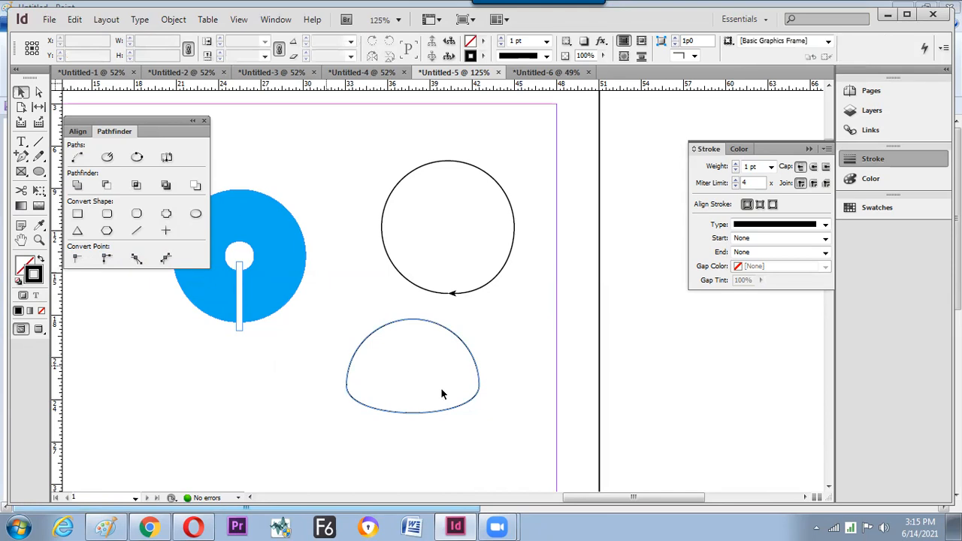
{"action": "left_click", "coordinate": [449, 338]}
{"action": "left_click_drag", "start_coordinate": [449, 336], "coordinate": [499, 332]}
- Duplicate the blue circle below and pull its top anchor up as a corner into a teardrop
{"action": "left_click", "coordinate": [296, 288]}
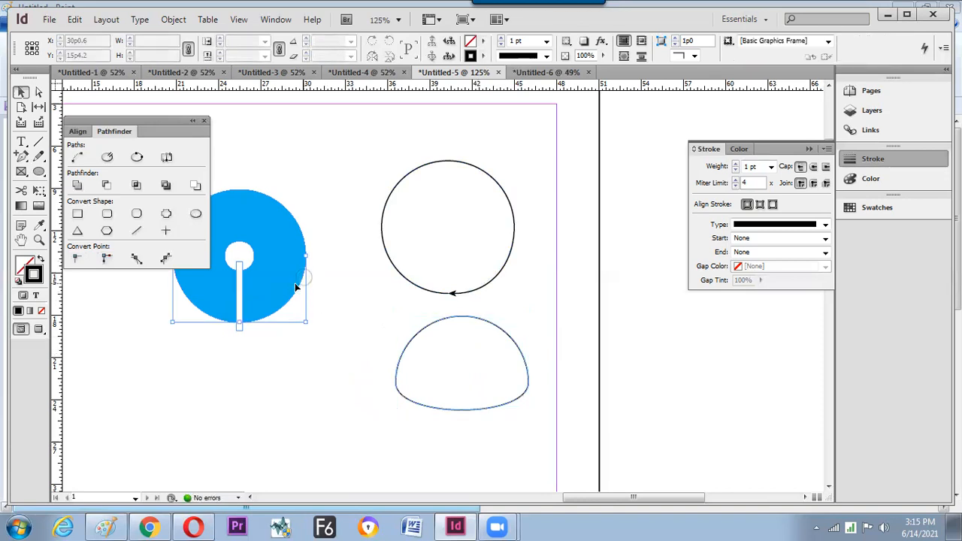
{"action": "left_click_drag", "start_coordinate": [291, 275], "coordinate": [286, 430]}
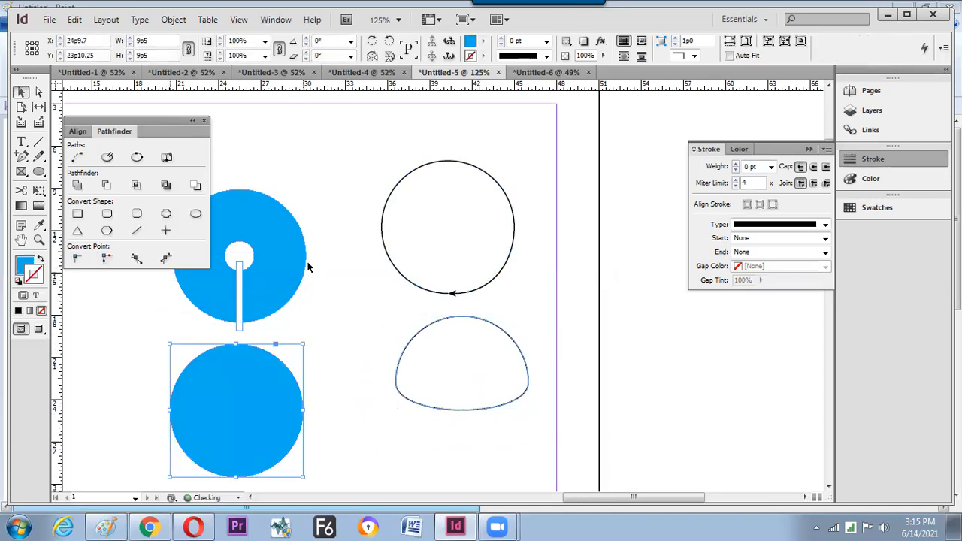
{"action": "key", "text": "a"}
{"action": "left_click", "coordinate": [234, 348]}
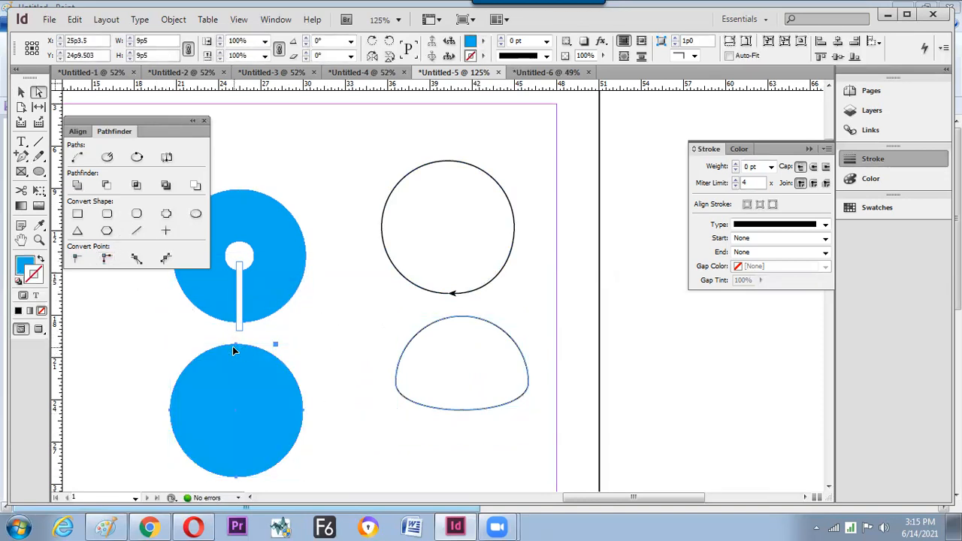
{"action": "left_click", "coordinate": [76, 258]}
{"action": "left_click_drag", "start_coordinate": [236, 344], "coordinate": [238, 299]}
- Shrink the teardrop, place it above-left of the arrow circle, and move the arrow circle up-right
{"action": "key", "text": "v"}
{"action": "left_click_drag", "start_coordinate": [240, 378], "coordinate": [304, 395]}
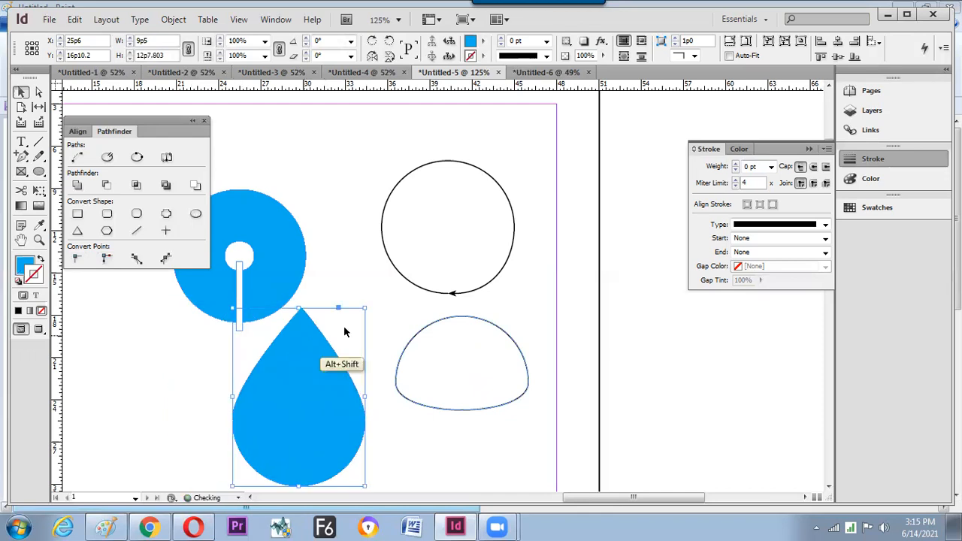
{"action": "left_click_drag", "start_coordinate": [365, 308], "coordinate": [339, 346]}
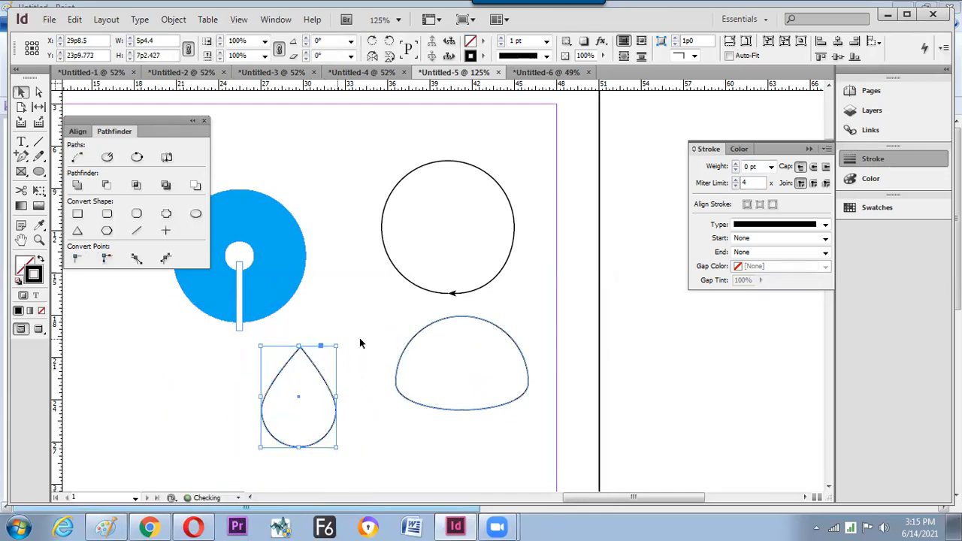
{"action": "left_click", "coordinate": [348, 360]}
{"action": "left_click", "coordinate": [323, 379]}
{"action": "left_click_drag", "start_coordinate": [323, 380], "coordinate": [359, 153]}
{"action": "left_click", "coordinate": [359, 307]}
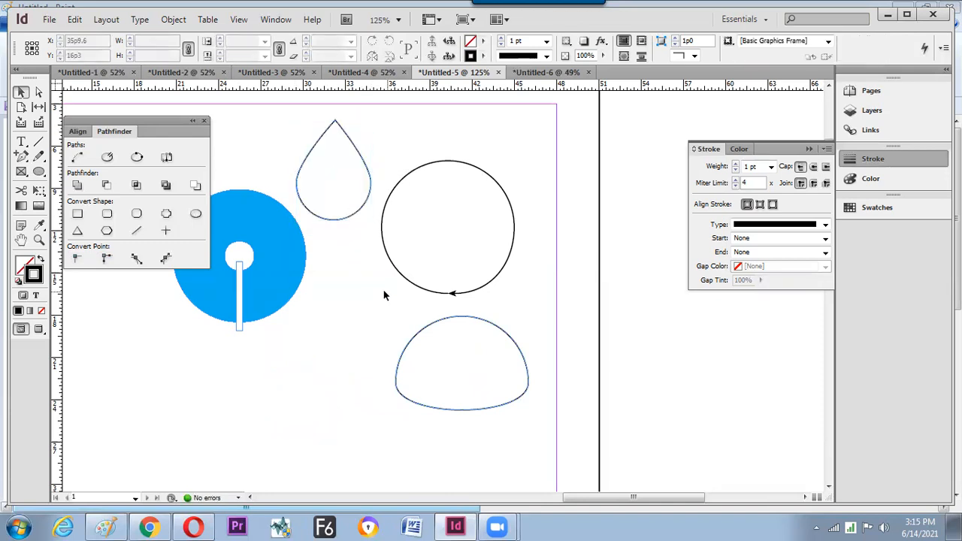
{"action": "left_click_drag", "start_coordinate": [409, 281], "coordinate": [461, 237]}
- Reposition the teardrop and dome along the top and move the blue logo to the lower left
{"action": "left_click_drag", "start_coordinate": [361, 210], "coordinate": [387, 210]}
{"action": "left_click_drag", "start_coordinate": [472, 328], "coordinate": [432, 267]}
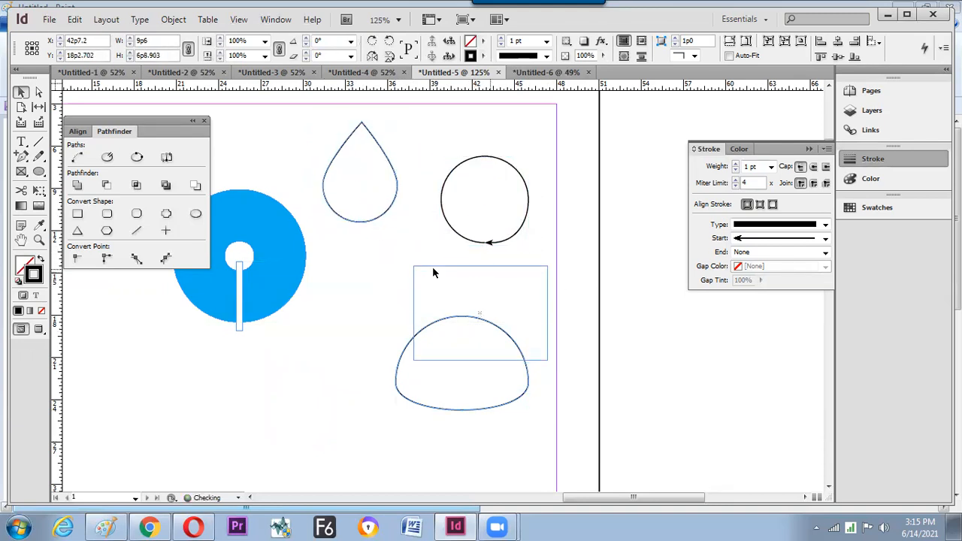
{"action": "left_click_drag", "start_coordinate": [292, 183], "coordinate": [258, 281]}
{"action": "left_click_drag", "start_coordinate": [239, 320], "coordinate": [139, 406]}
{"action": "left_click", "coordinate": [266, 335]}
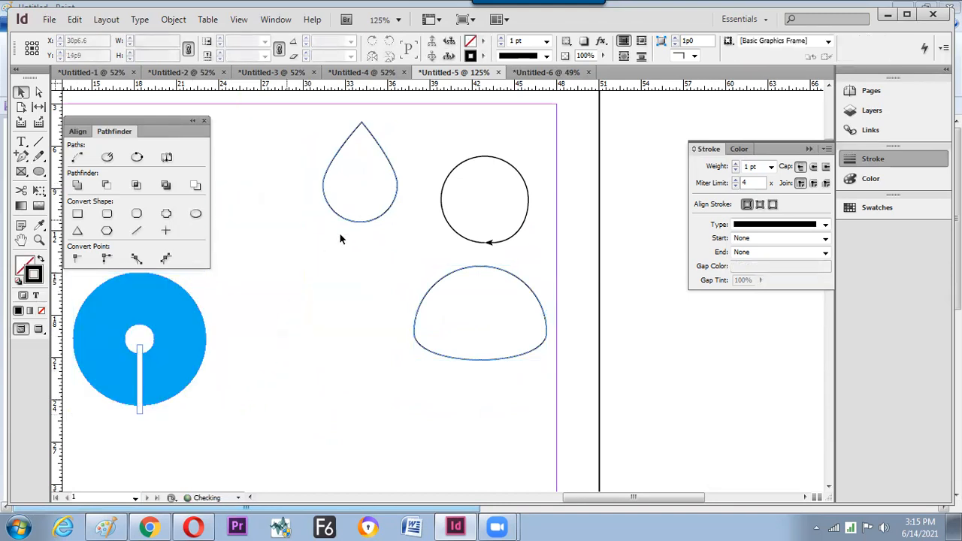
{"action": "left_click", "coordinate": [367, 221]}
{"action": "left_click_drag", "start_coordinate": [382, 218], "coordinate": [361, 227]}
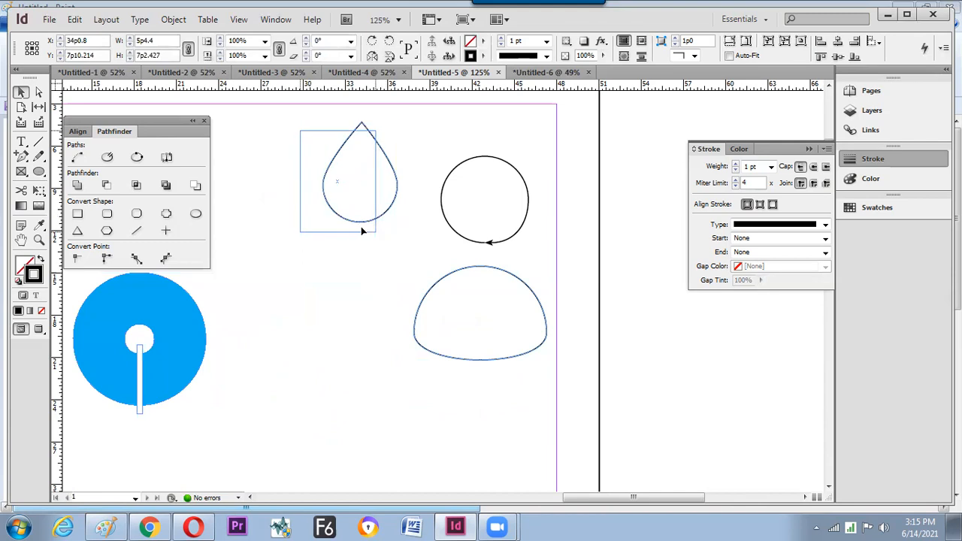
{"action": "left_click", "coordinate": [458, 232]}
- Shrink the dome about its centre to 8p1.091 by 5p8.903 and direct-select its bottom segment
{"action": "left_click", "coordinate": [453, 286]}
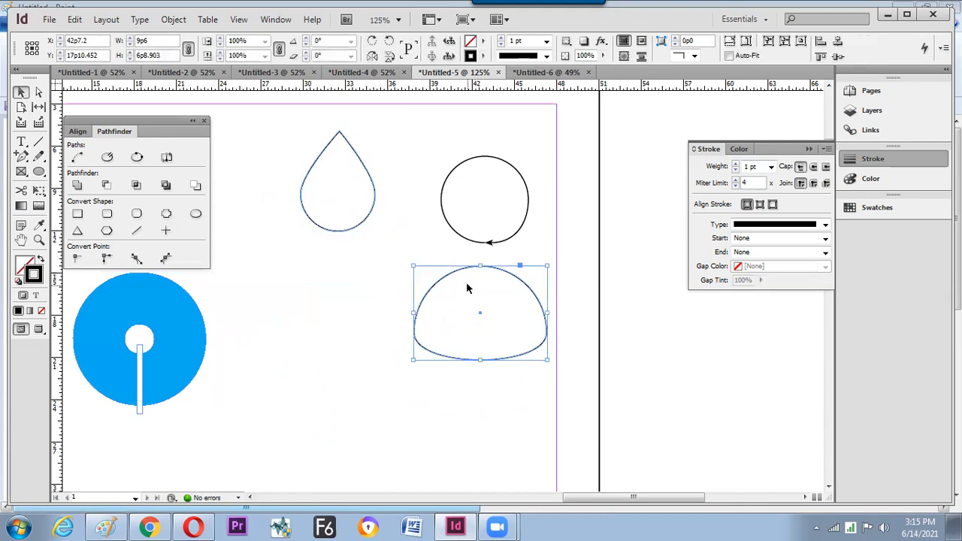
{"action": "left_click_drag", "start_coordinate": [413, 265], "coordinate": [425, 274]}
{"action": "key", "text": "a"}
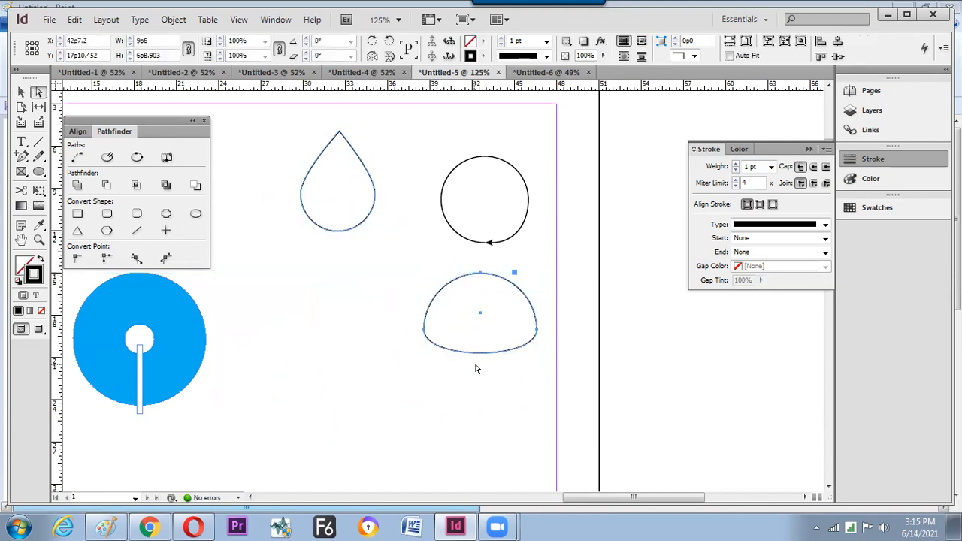
{"action": "left_click_drag", "start_coordinate": [493, 374], "coordinate": [438, 347]}
- Close the accidentally opened Find/Change dialog, reselect the dome's bottom segment and copy it
{"action": "key", "text": "ctrl"}
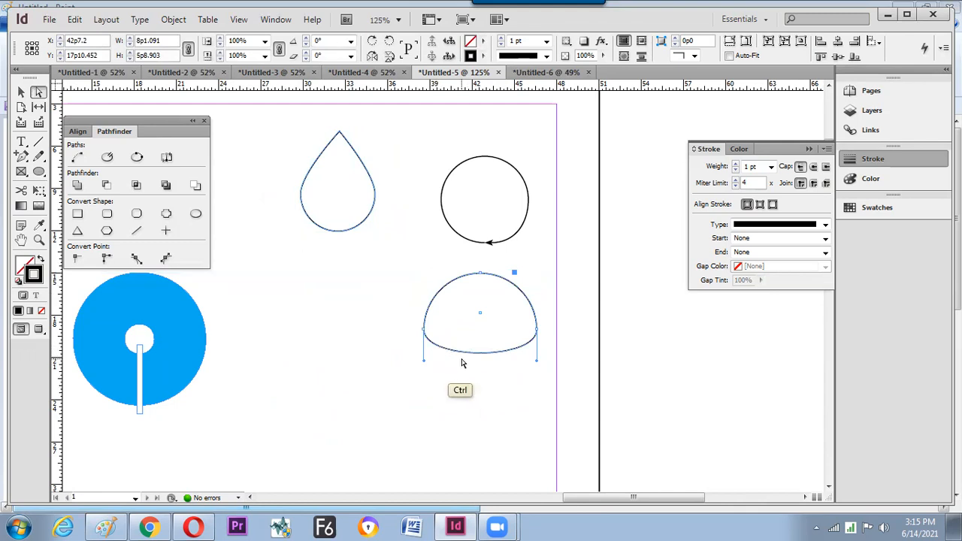
{"action": "key", "text": "ctrl+f"}
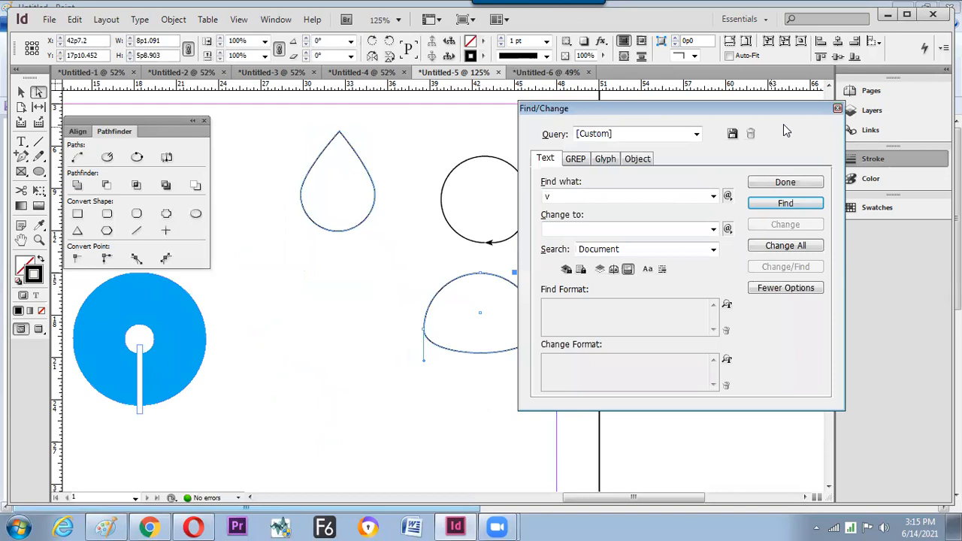
{"action": "left_click", "coordinate": [838, 108]}
{"action": "key", "text": "v"}
{"action": "left_click_drag", "start_coordinate": [508, 377], "coordinate": [451, 344]}
{"action": "key", "text": "a"}
{"action": "key", "text": "ctrl+c"}
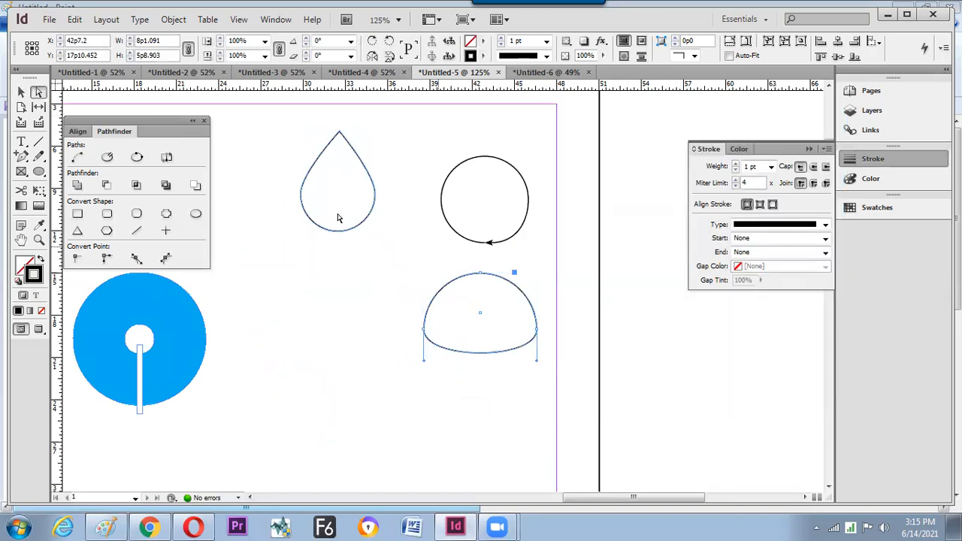
{"action": "left_click", "coordinate": [74, 19]}
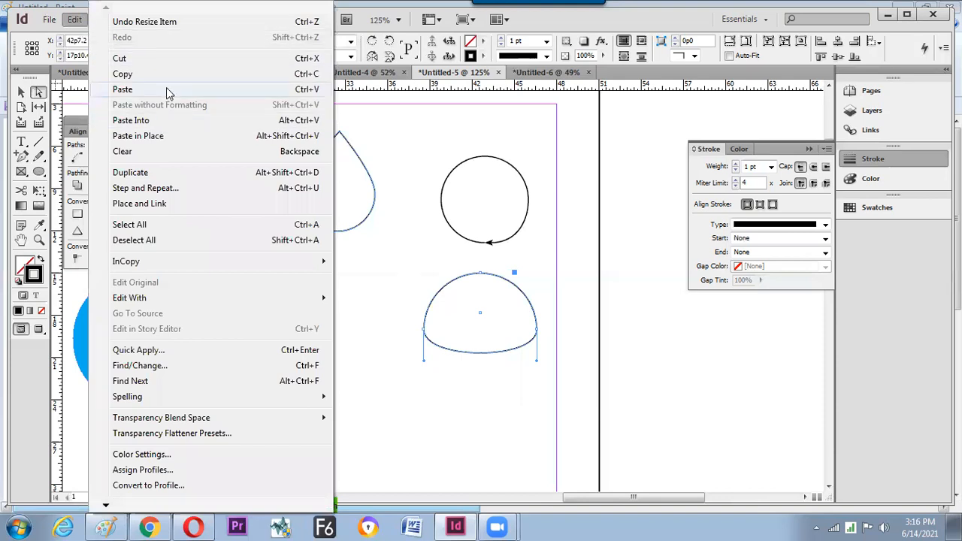
- Paste the copied bottom curve, move it below the dome, then delete it
{"action": "left_click", "coordinate": [226, 88]}
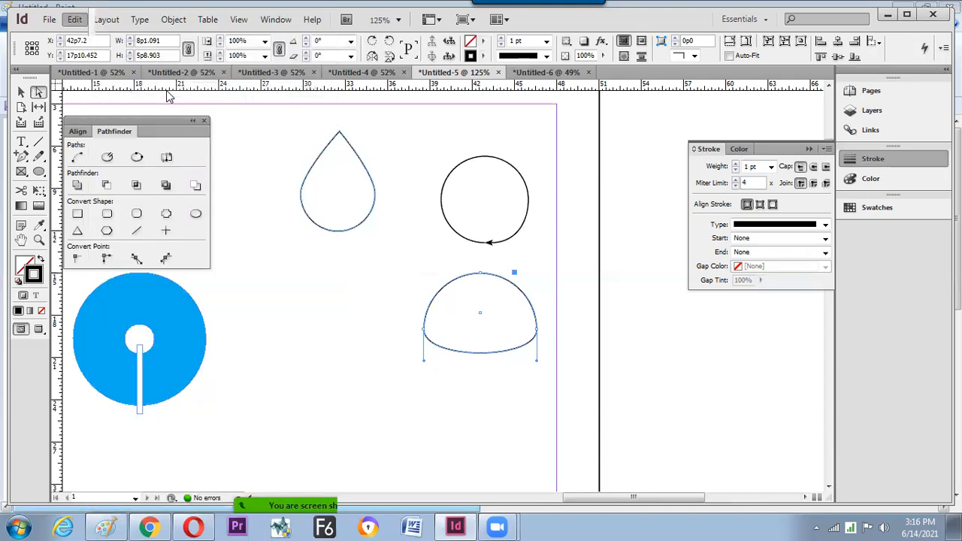
{"action": "left_click", "coordinate": [345, 356]}
{"action": "left_click_drag", "start_coordinate": [417, 301], "coordinate": [455, 375]}
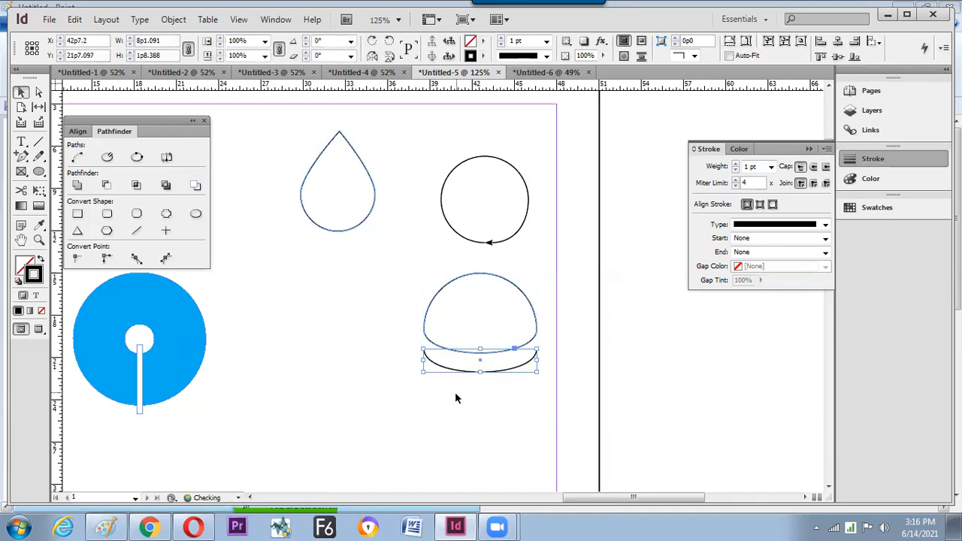
{"action": "left_click", "coordinate": [468, 421]}
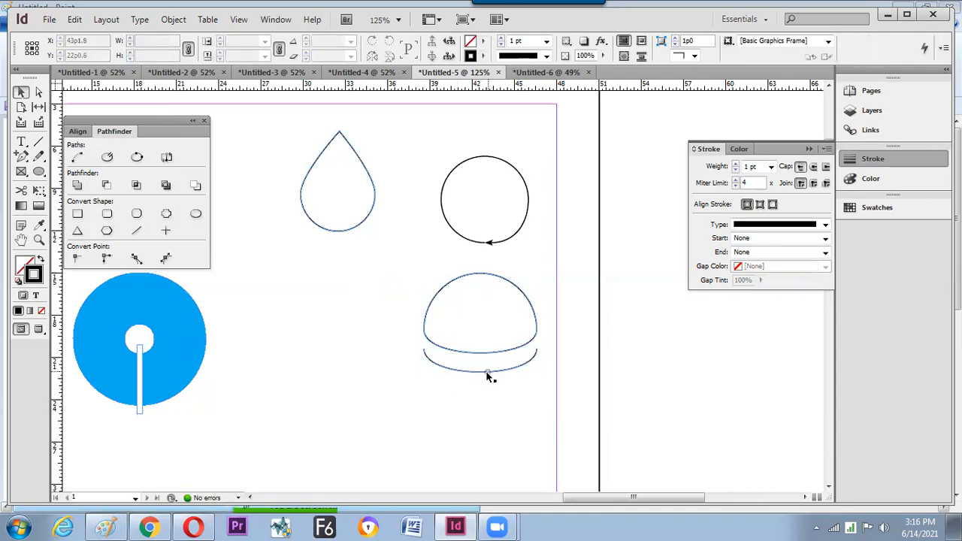
{"action": "left_click", "coordinate": [484, 371]}
{"action": "key", "text": "Delete"}
- Direct-select the dome's bottom segment and Paste in Place a copy of the curve
{"action": "left_click", "coordinate": [484, 352]}
{"action": "key", "text": "a"}
{"action": "left_click_drag", "start_coordinate": [498, 383], "coordinate": [465, 334]}
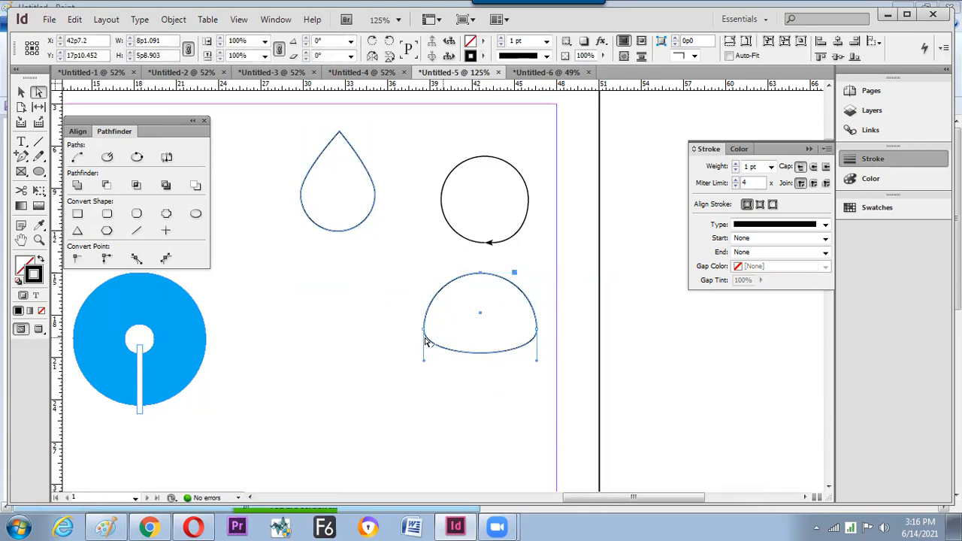
{"action": "left_click", "coordinate": [76, 21]}
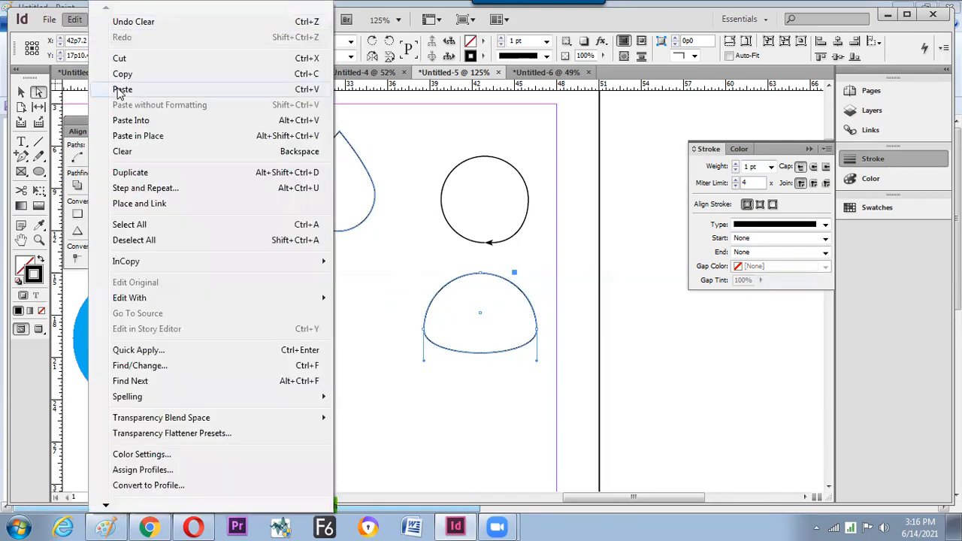
{"action": "left_click", "coordinate": [137, 136]}
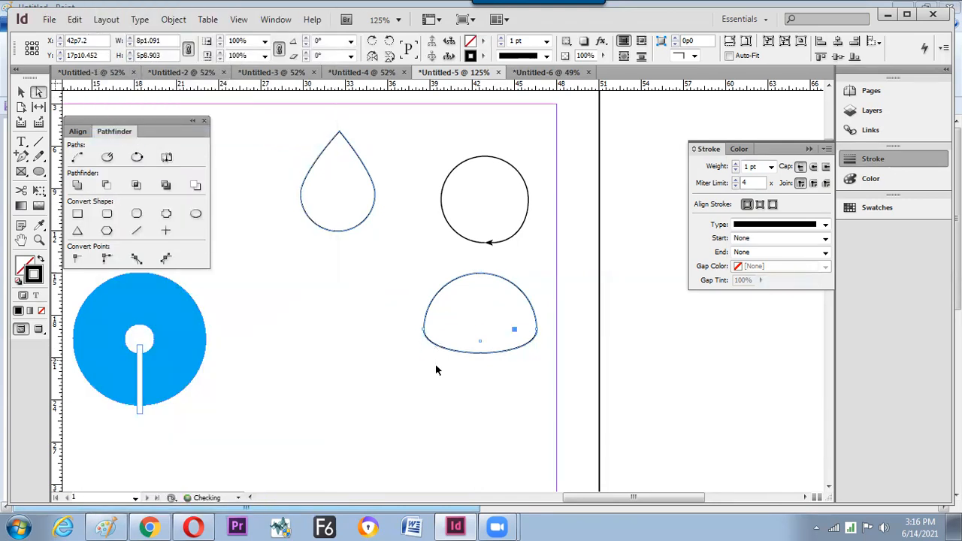
- Widen the pasted bottom arc symmetrically to 10p0
{"action": "key", "text": "v"}
{"action": "left_click", "coordinate": [445, 381]}
{"action": "left_click_drag", "start_coordinate": [479, 353], "coordinate": [478, 382]}
{"action": "left_click", "coordinate": [479, 409]}
{"action": "key", "text": "ctrl+z"}
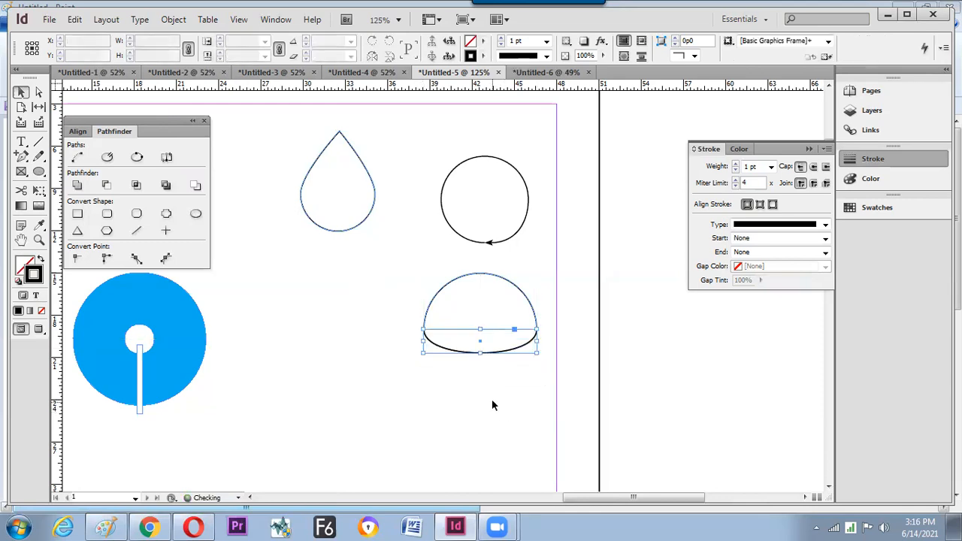
{"action": "left_click_drag", "start_coordinate": [538, 340], "coordinate": [553, 340]}
{"action": "left_click", "coordinate": [593, 335]}
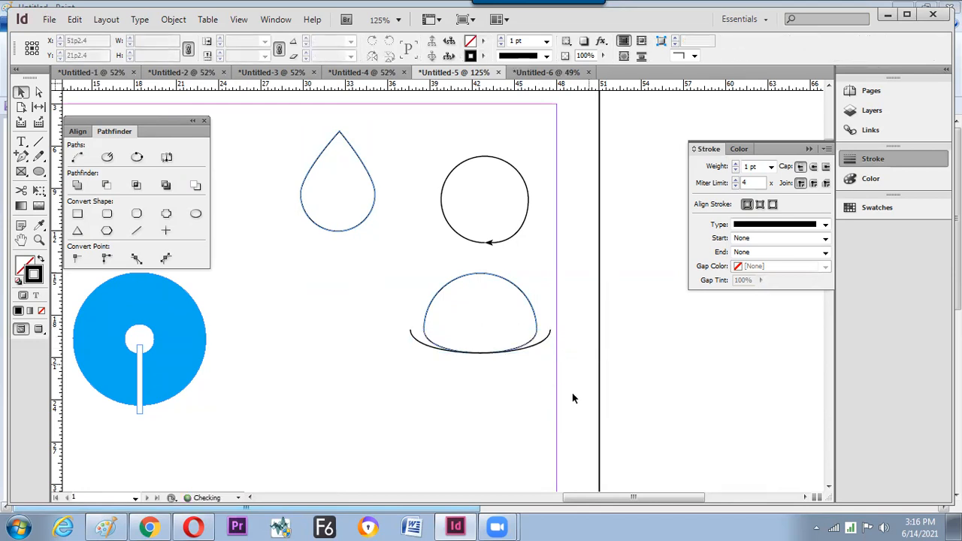
- Lower the curved line beneath the dome and duplicate the blue circle to its right
{"action": "left_click_drag", "start_coordinate": [490, 359], "coordinate": [491, 370]}
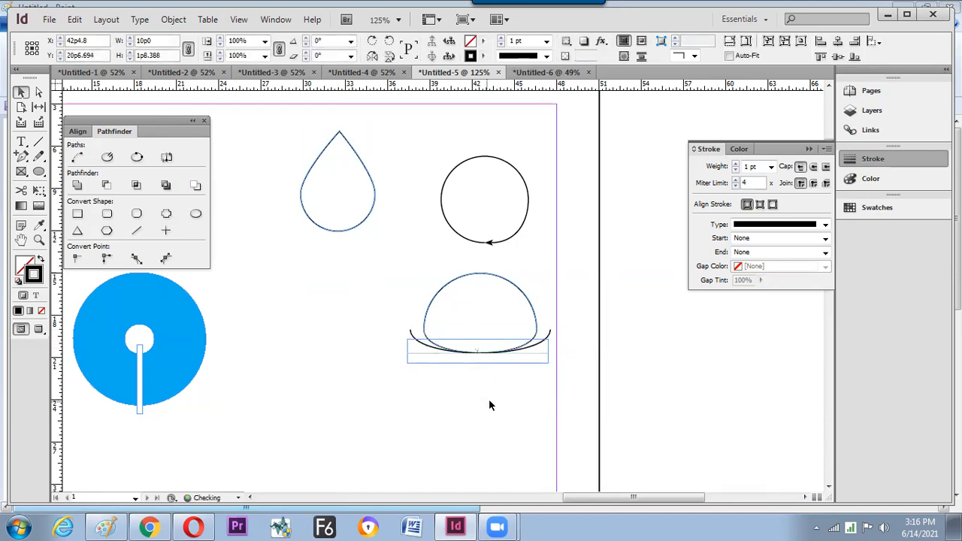
{"action": "left_click", "coordinate": [489, 402]}
{"action": "key", "text": "ctrl+equal"}
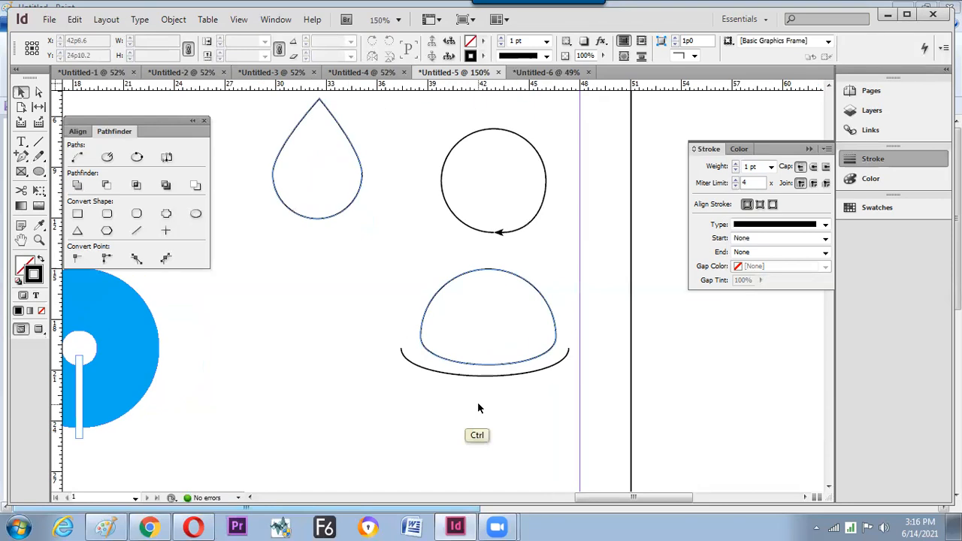
{"action": "key", "text": "ctrl+minus"}
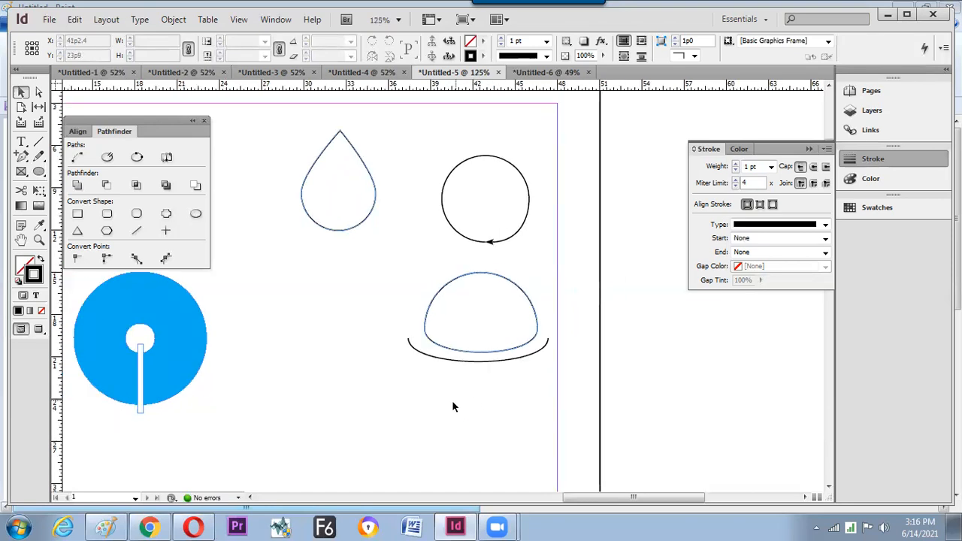
{"action": "left_click_drag", "start_coordinate": [189, 305], "coordinate": [335, 353]}
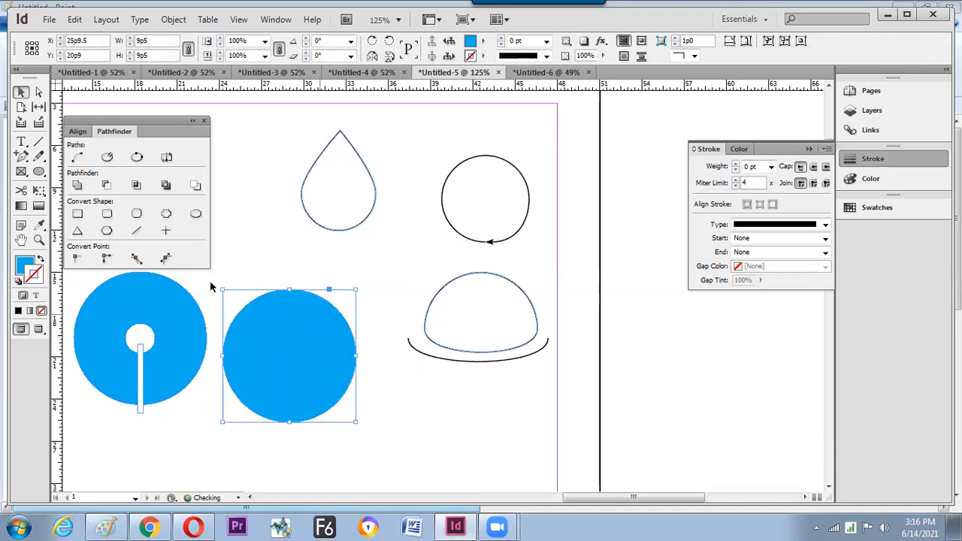
- Convert the circle copy to an inverse-rounded notched square, shrink it and place it beside the dome
{"action": "left_click", "coordinate": [166, 216]}
{"action": "left_click", "coordinate": [269, 255]}
{"action": "left_click", "coordinate": [296, 364]}
{"action": "left_click_drag", "start_coordinate": [356, 290], "coordinate": [343, 304]}
{"action": "left_click_drag", "start_coordinate": [301, 348], "coordinate": [347, 302]}
{"action": "left_click_drag", "start_coordinate": [337, 343], "coordinate": [337, 343]}
{"action": "left_click", "coordinate": [249, 423]}
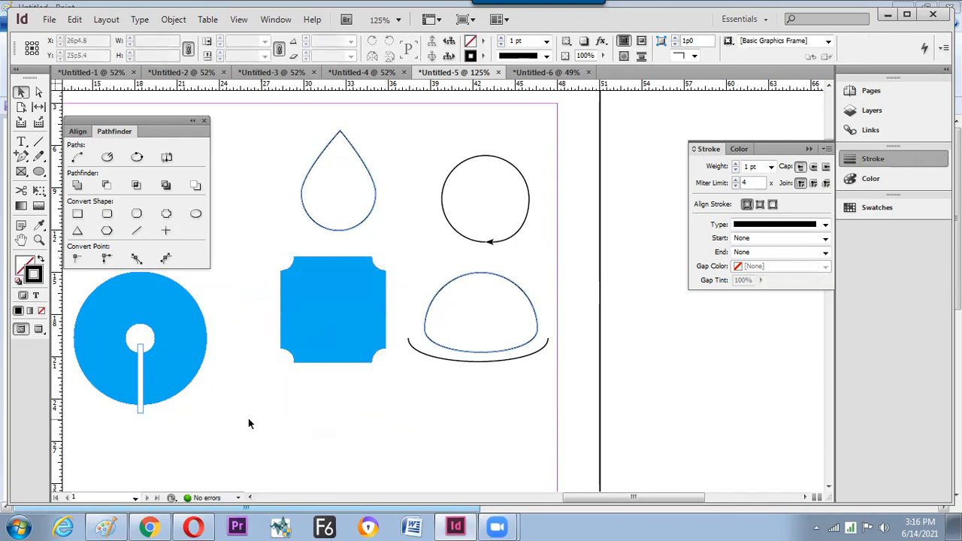
- Place a blue circle copy below the square and pull the small arrowed circle's end point open
{"action": "left_click_drag", "start_coordinate": [197, 374], "coordinate": [370, 442]}
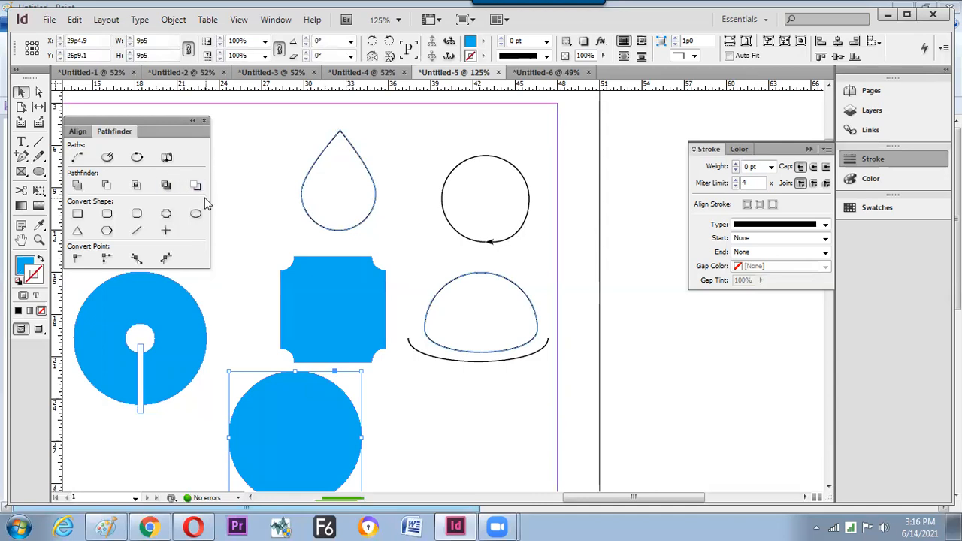
{"action": "mouse_move", "coordinate": [408, 154]}
{"action": "left_mouse_down"}
{"action": "mouse_move", "coordinate": [522, 225]}
{"action": "mouse_move", "coordinate": [436, 172]}
{"action": "mouse_move", "coordinate": [429, 188]}
{"action": "mouse_move", "coordinate": [442, 190]}
{"action": "mouse_move", "coordinate": [429, 170]}
{"action": "left_mouse_up"}
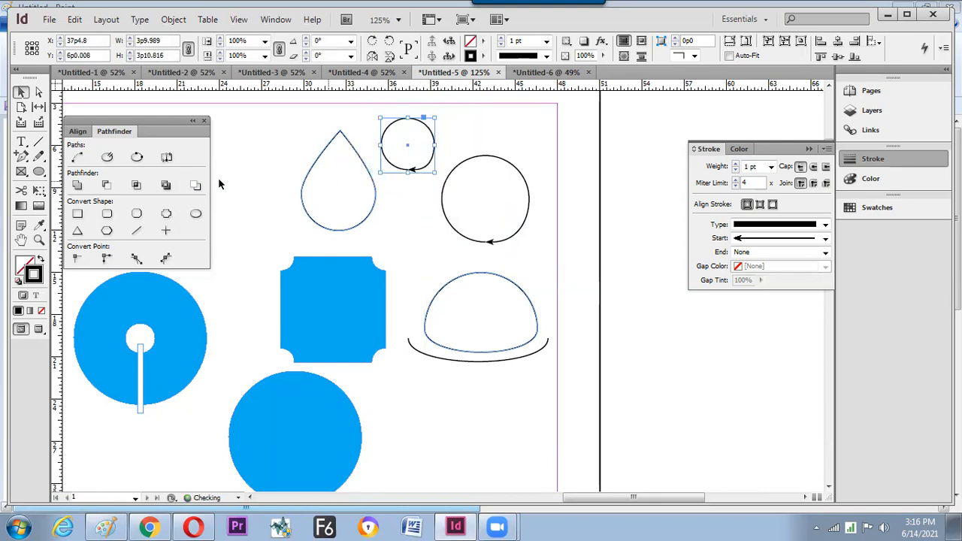
{"action": "left_click", "coordinate": [303, 217]}
{"action": "key", "text": "a"}
{"action": "left_click", "coordinate": [409, 172]}
{"action": "left_click_drag", "start_coordinate": [409, 172], "coordinate": [428, 173]}
{"action": "key", "text": "v"}
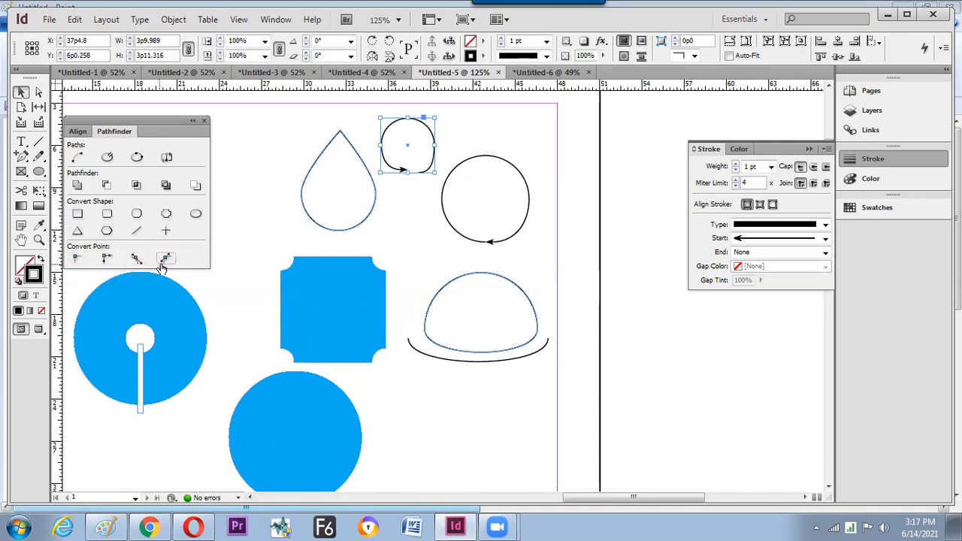
- Duplicate the blue circle and pull its top anchor up as a corner into a teardrop
{"action": "left_click_drag", "start_coordinate": [285, 270], "coordinate": [352, 175]}
{"action": "left_click_drag", "start_coordinate": [353, 317], "coordinate": [268, 370]}
{"action": "left_click_drag", "start_coordinate": [261, 380], "coordinate": [445, 376]}
{"action": "key", "text": "a"}
{"action": "left_click", "coordinate": [422, 334]}
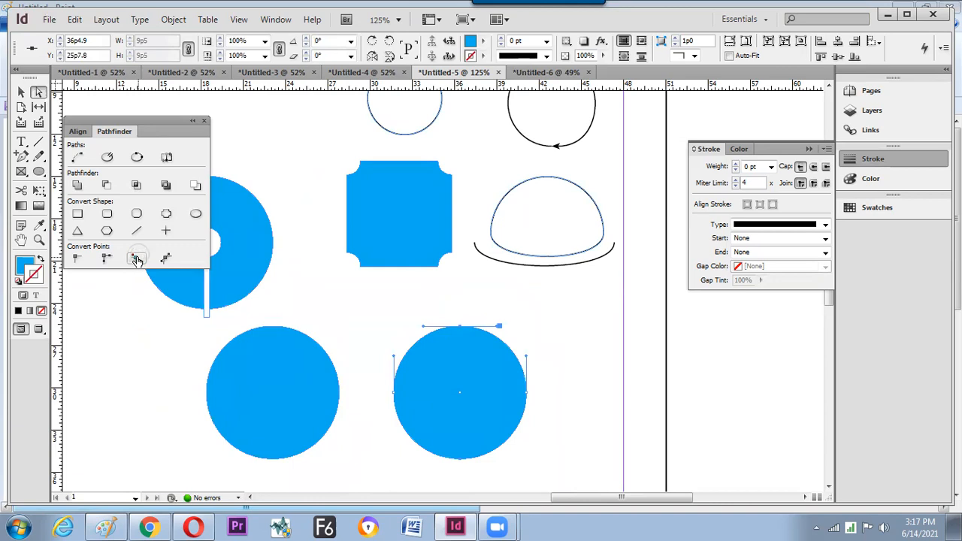
{"action": "left_click", "coordinate": [76, 259]}
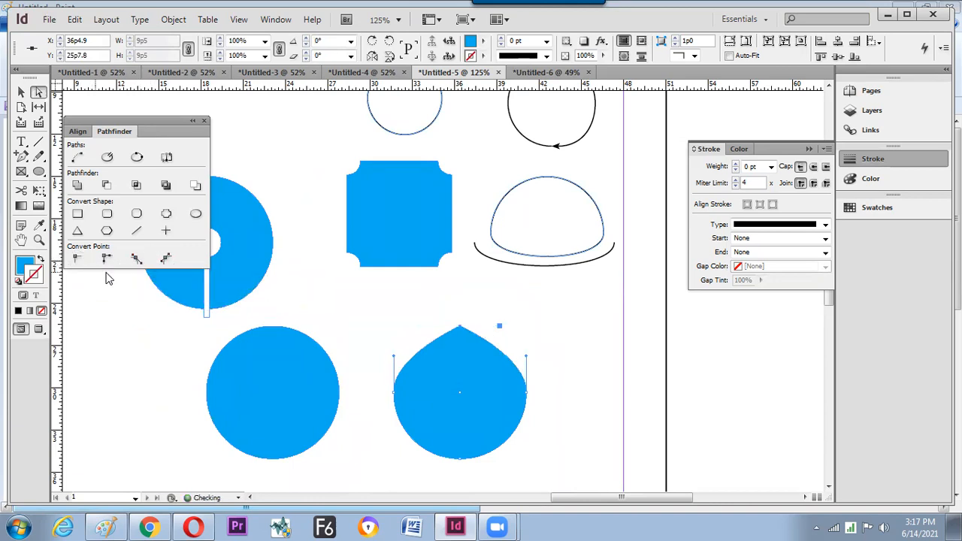
{"action": "left_click_drag", "start_coordinate": [463, 330], "coordinate": [465, 301]}
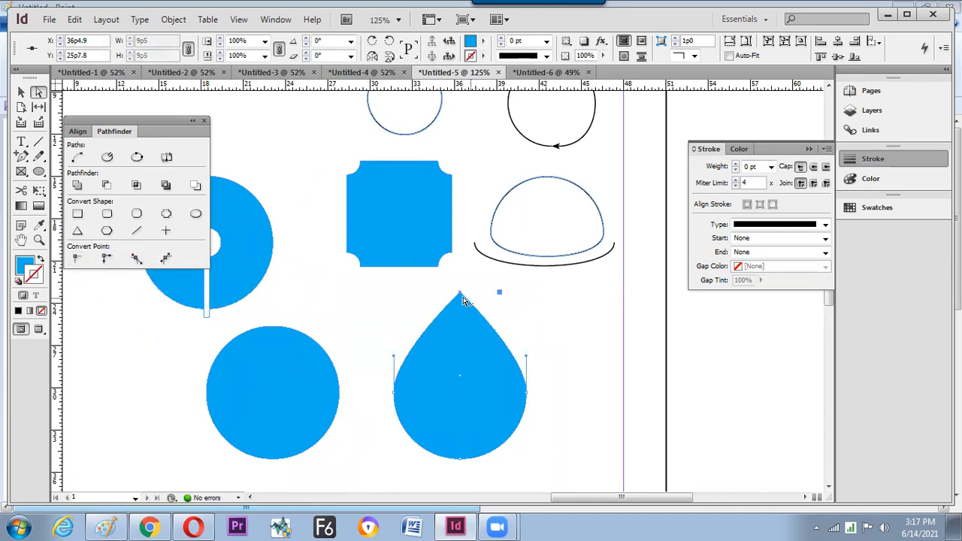
- Try smooth and symmetrical conversions on the top anchor, reshaping it with the left handle
{"action": "left_click", "coordinate": [136, 259]}
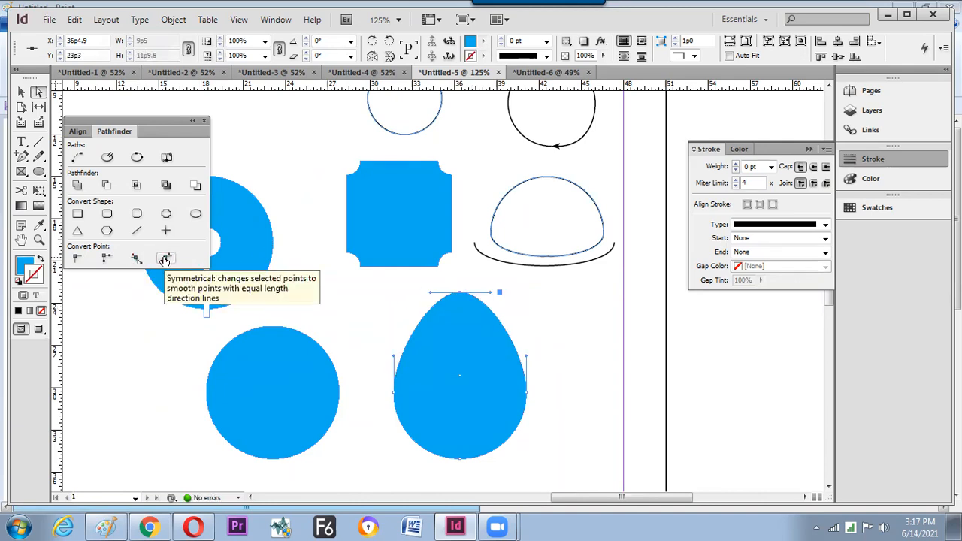
{"action": "left_click", "coordinate": [167, 259]}
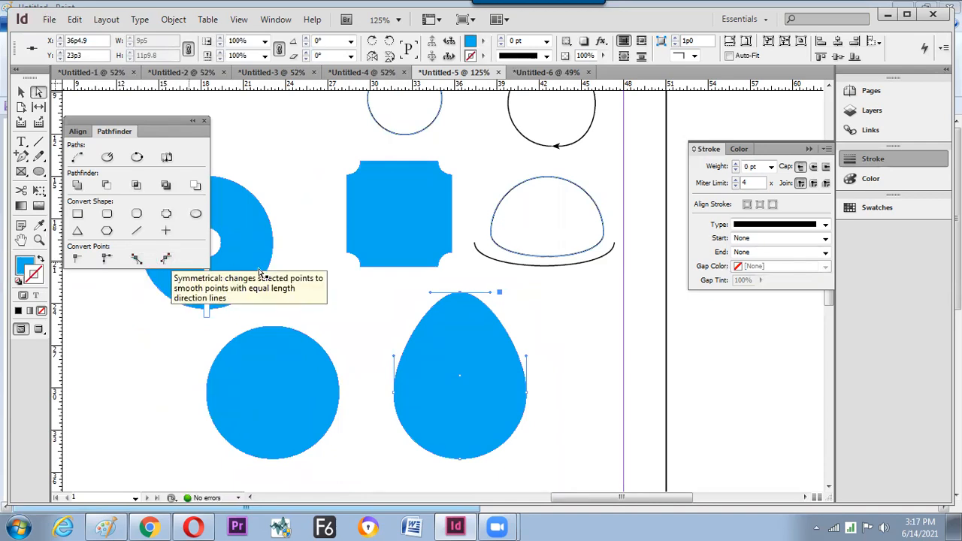
{"action": "left_click", "coordinate": [167, 260]}
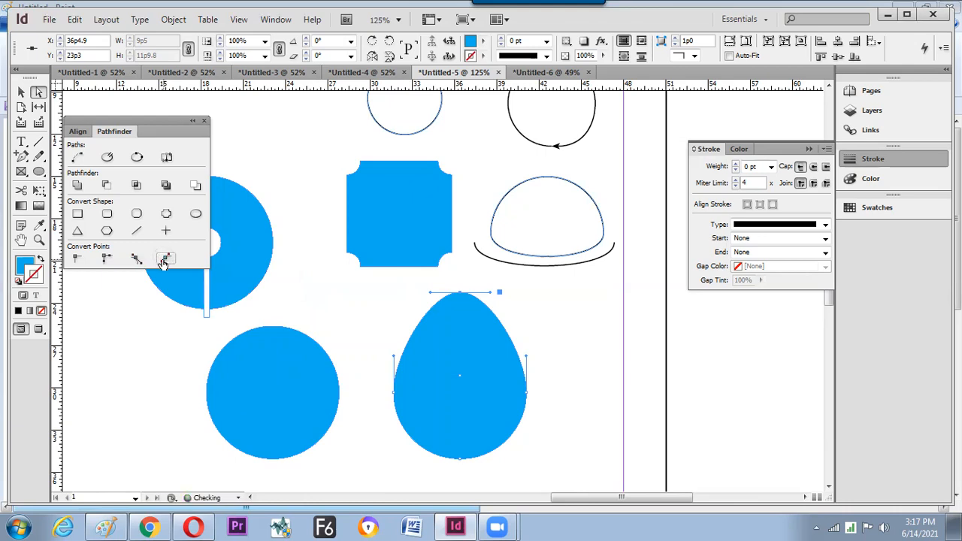
{"action": "left_click_drag", "start_coordinate": [429, 293], "coordinate": [394, 308]}
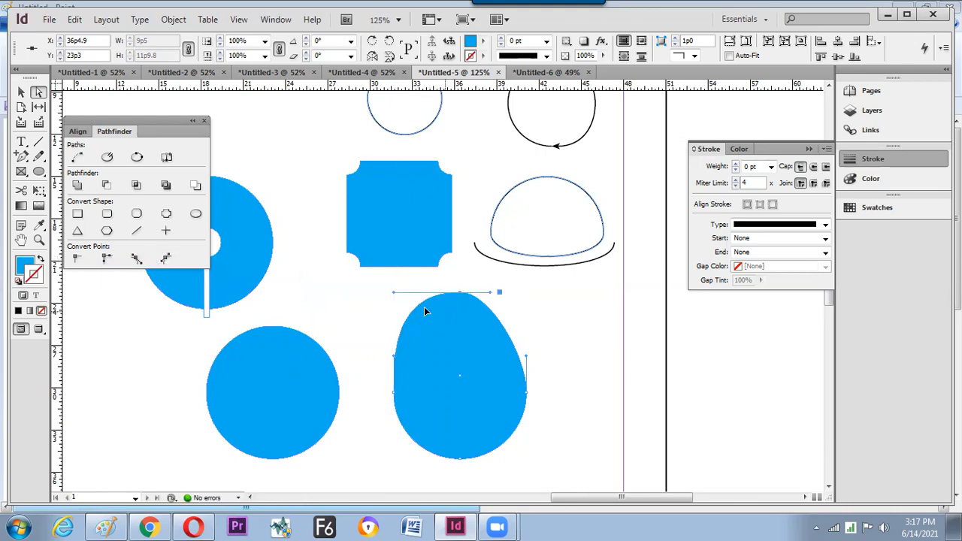
{"action": "left_click", "coordinate": [167, 259]}
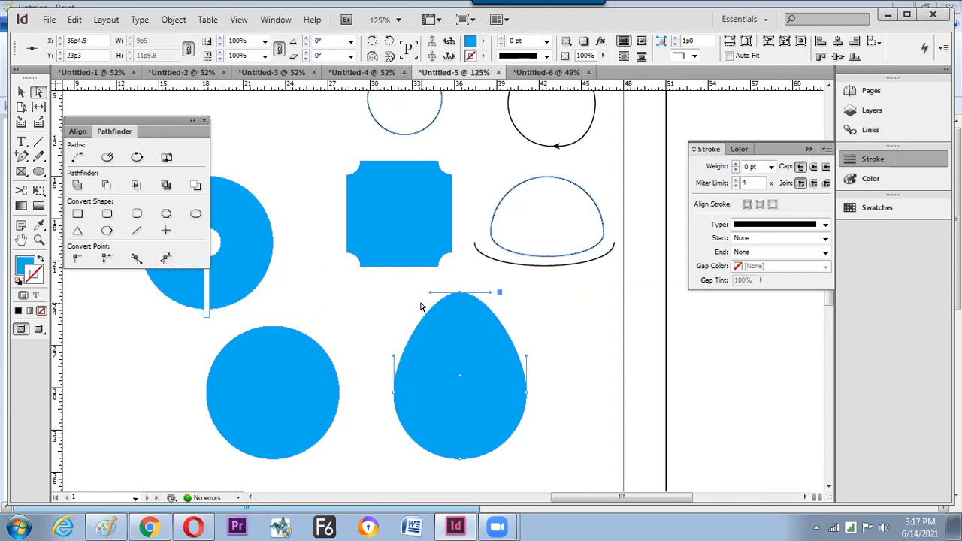
{"action": "left_click", "coordinate": [137, 260]}
{"action": "left_click_drag", "start_coordinate": [432, 293], "coordinate": [398, 298]}
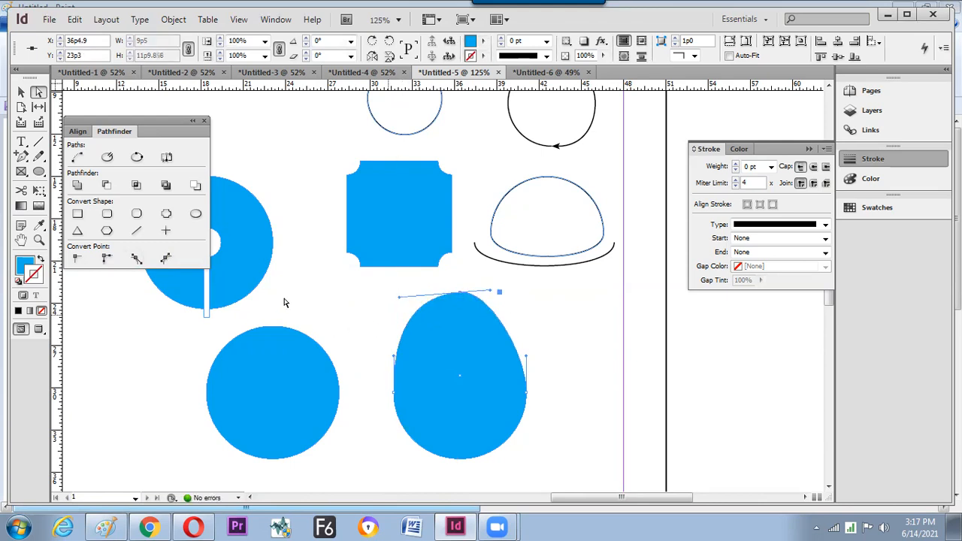
{"action": "left_click", "coordinate": [136, 260]}
- Alternate corner and smooth conversions and drag handles so the tip points and leans right
{"action": "left_click", "coordinate": [108, 260]}
{"action": "left_click_drag", "start_coordinate": [399, 297], "coordinate": [441, 389]}
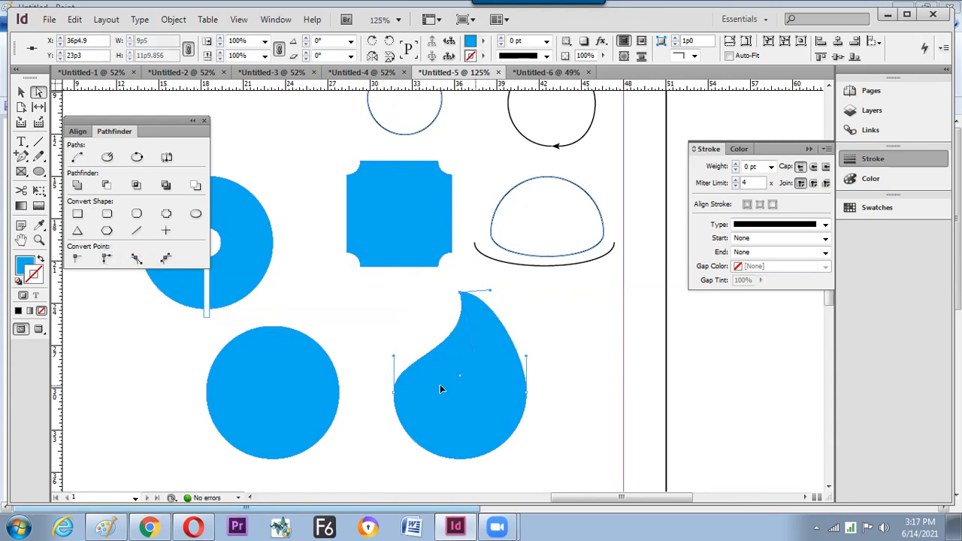
{"action": "left_click", "coordinate": [136, 260]}
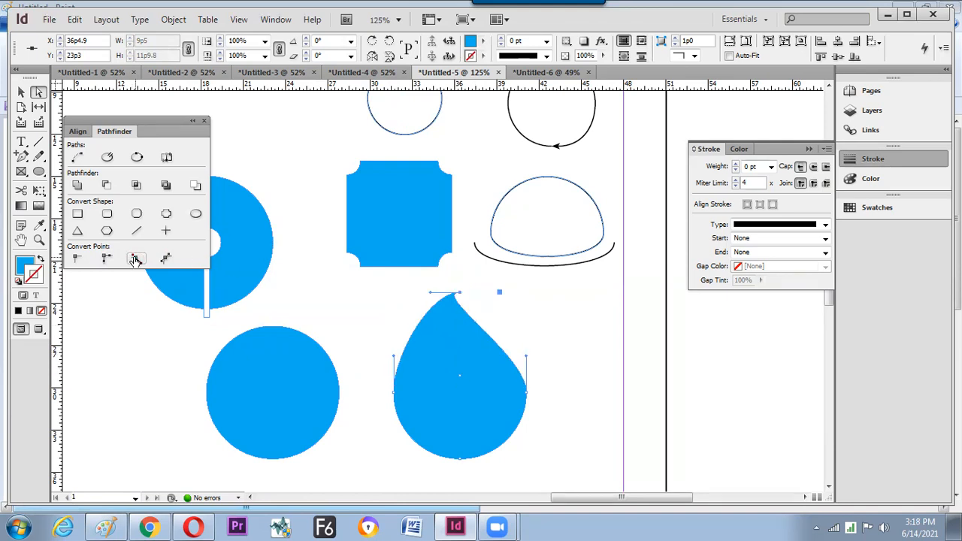
{"action": "left_click_drag", "start_coordinate": [433, 296], "coordinate": [384, 314]}
{"action": "left_click", "coordinate": [107, 259]}
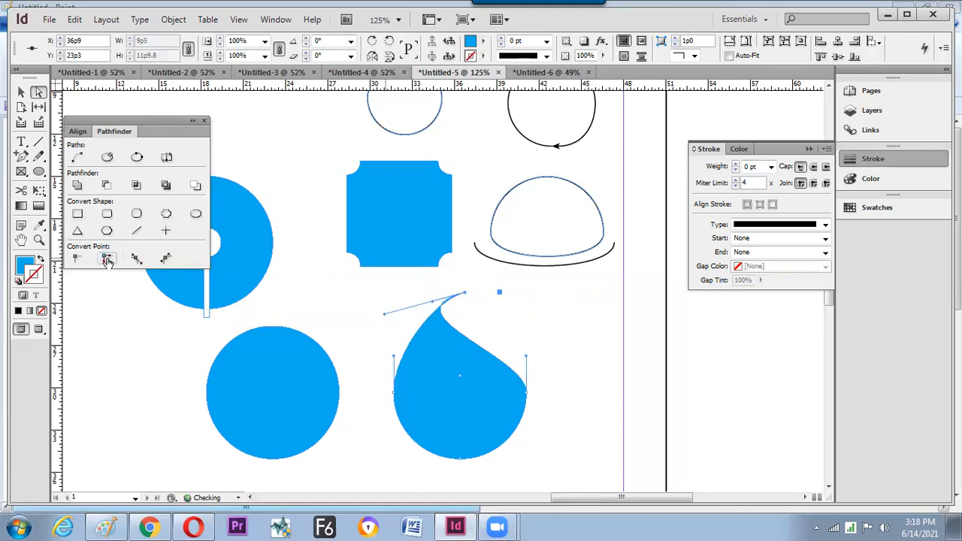
{"action": "left_click", "coordinate": [136, 259]}
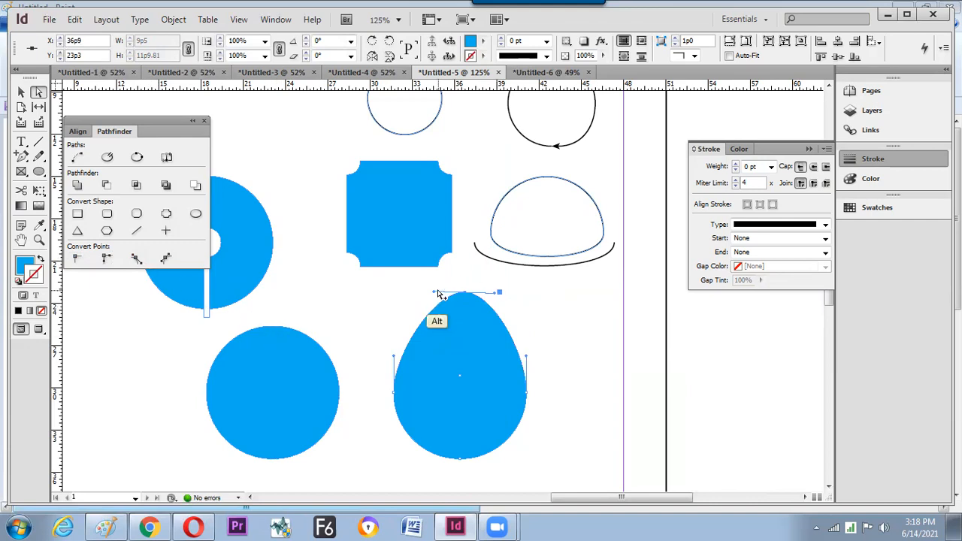
{"action": "left_click_drag", "start_coordinate": [434, 293], "coordinate": [481, 326]}
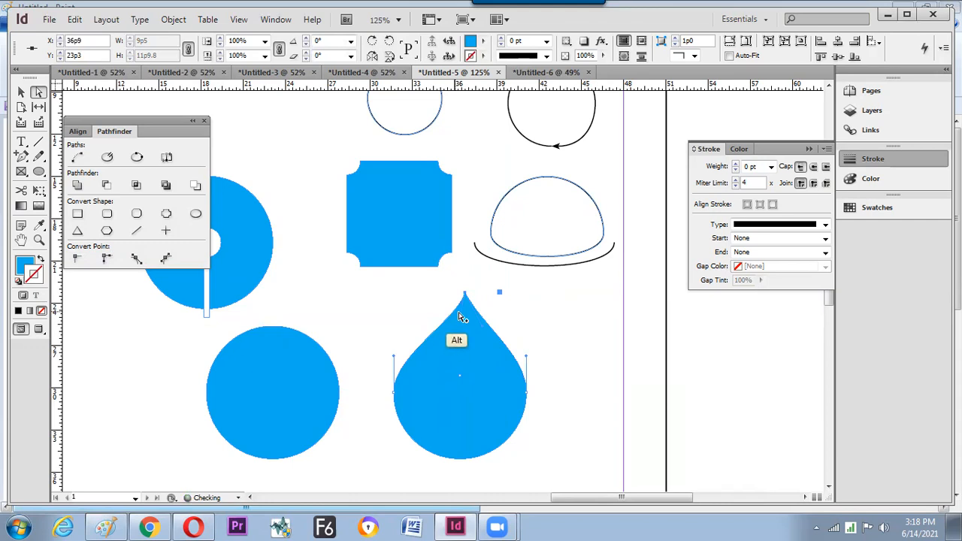
{"action": "left_click_drag", "start_coordinate": [464, 294], "coordinate": [399, 302]}
- Undo an accidental duplicate of the teardrop and reselect it with the Selection tool
{"action": "left_click_drag", "start_coordinate": [475, 321], "coordinate": [475, 350]}
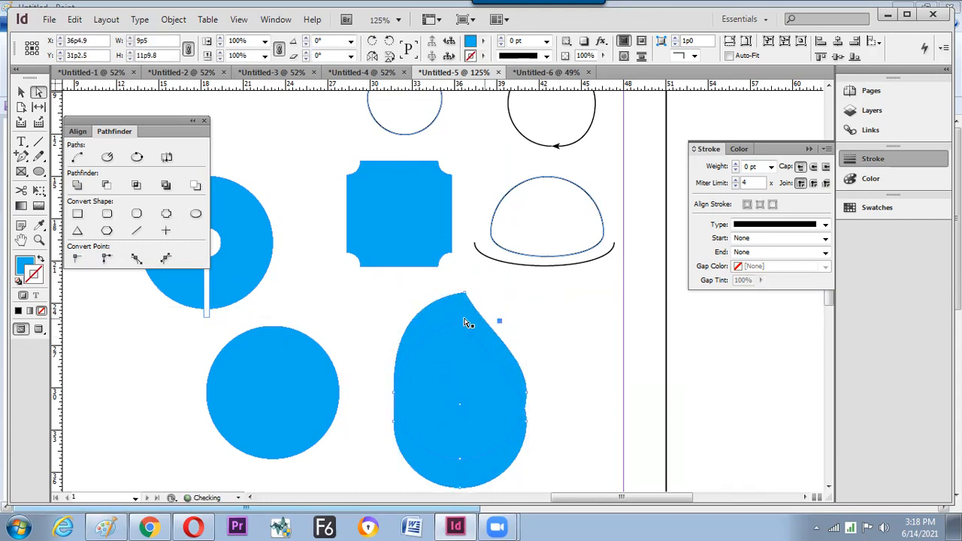
{"action": "key", "text": "ctrl+z"}
{"action": "key", "text": "v"}
{"action": "left_click", "coordinate": [533, 315]}
{"action": "left_click", "coordinate": [465, 345]}
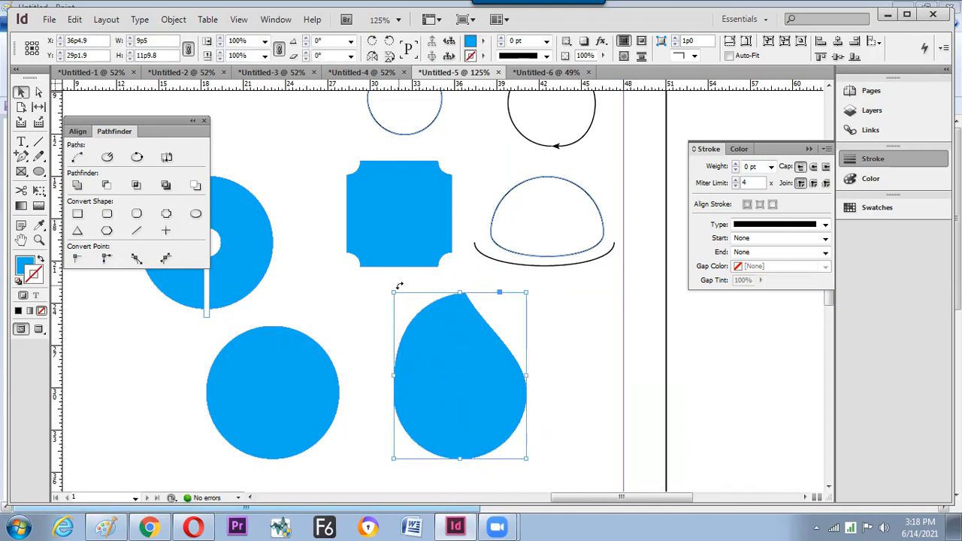
- Overlap two circle copies at the top left, merge them with Pathfinder Add, and scale the result down
{"action": "left_click_drag", "start_coordinate": [390, 242], "coordinate": [467, 300]}
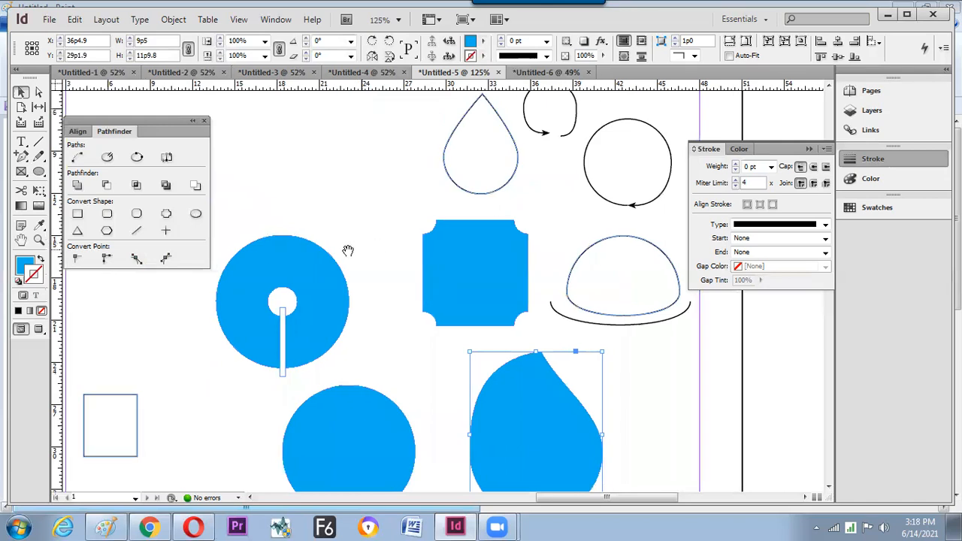
{"action": "left_click_drag", "start_coordinate": [348, 251], "coordinate": [419, 295]}
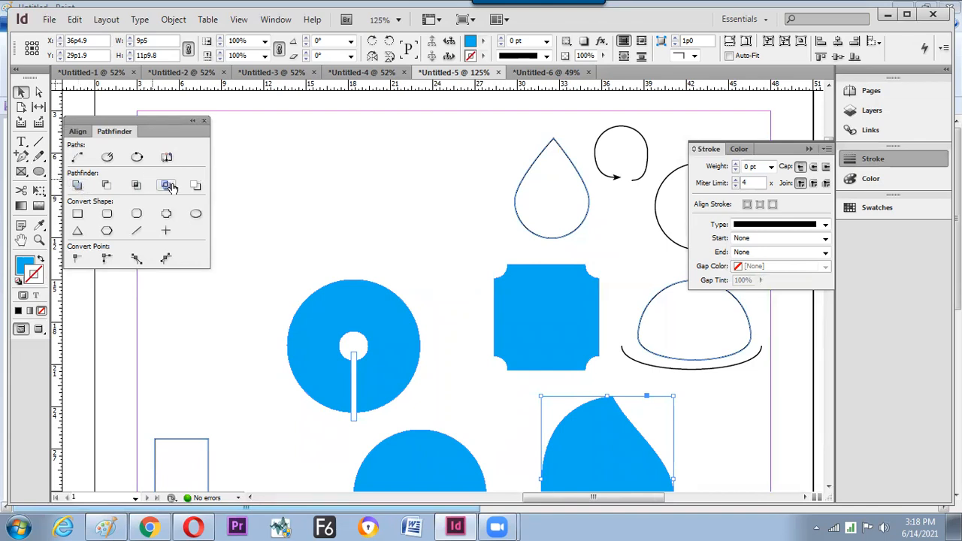
{"action": "left_click_drag", "start_coordinate": [309, 217], "coordinate": [522, 353]}
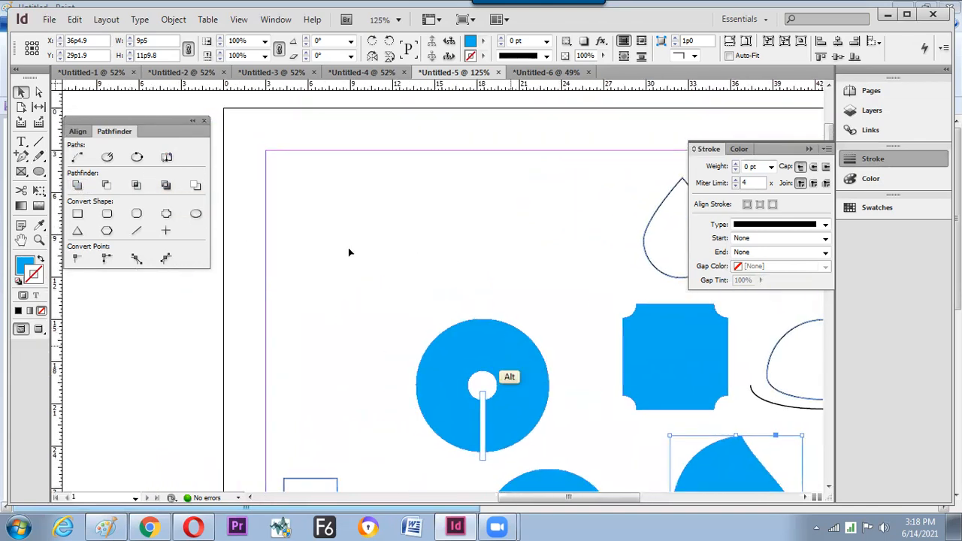
{"action": "left_click_drag", "start_coordinate": [364, 236], "coordinate": [431, 221]}
{"action": "left_click", "coordinate": [306, 223], "text": "shift"}
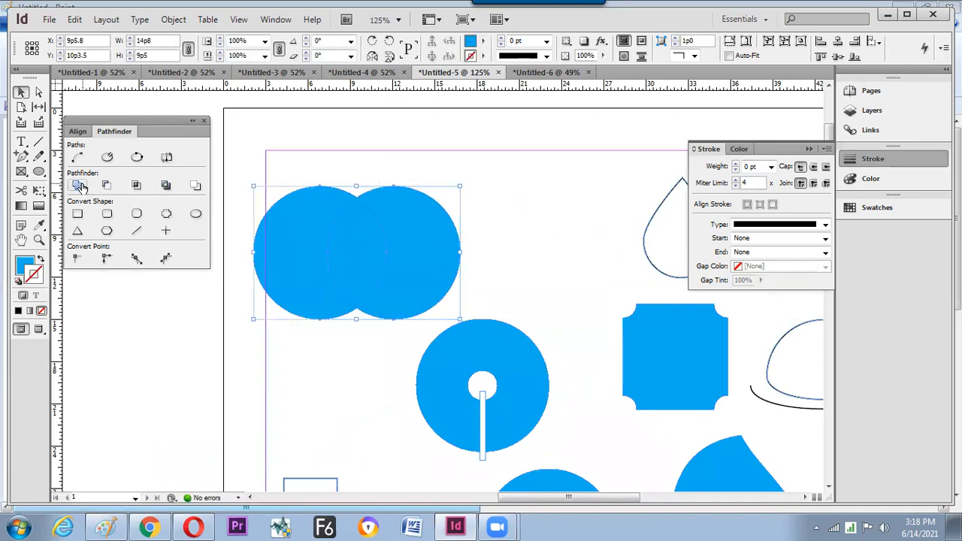
{"action": "left_click_drag", "start_coordinate": [460, 185], "coordinate": [408, 221]}
{"action": "left_click", "coordinate": [460, 253]}
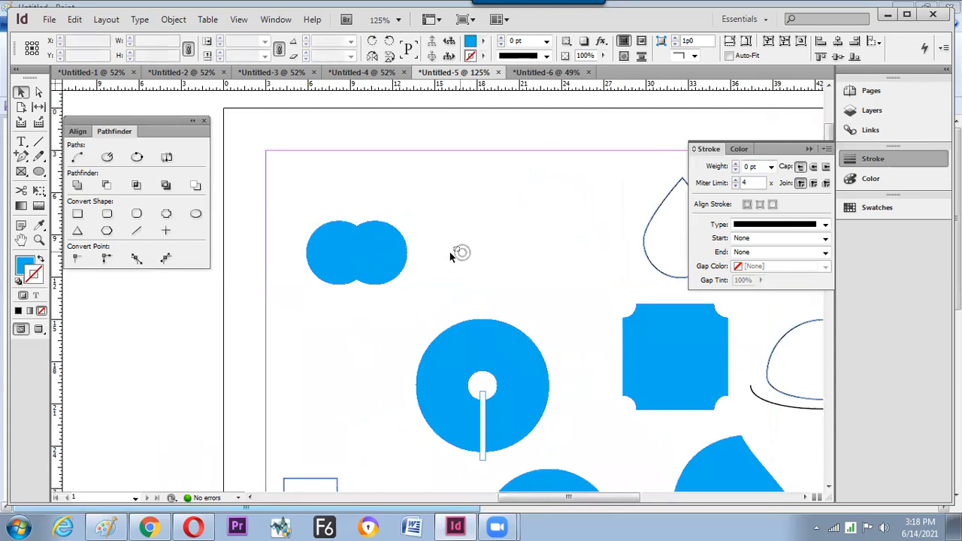
{"action": "left_click_drag", "start_coordinate": [351, 257], "coordinate": [331, 213]}
{"action": "left_click", "coordinate": [401, 251]}
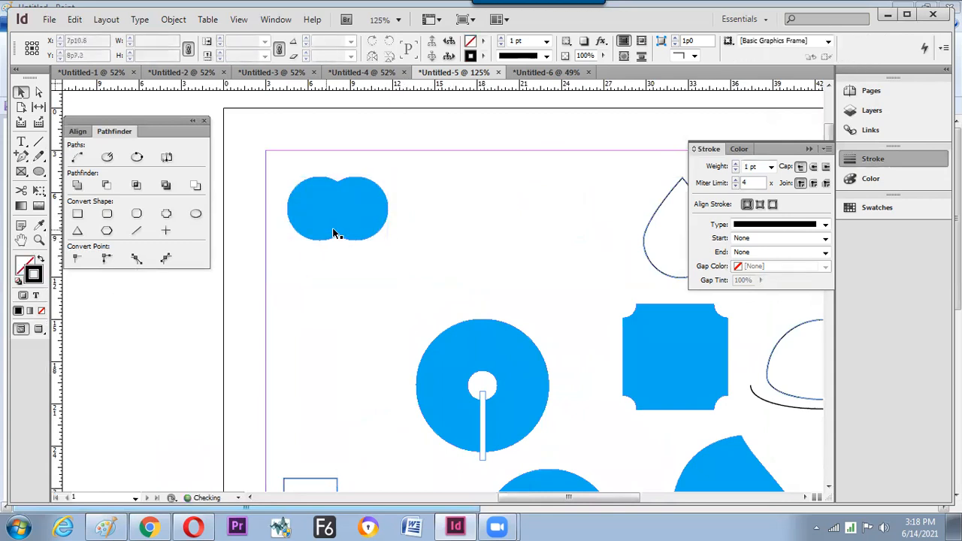
- Copy another blue circle near the page top and slide a second circle over it
{"action": "left_click_drag", "start_coordinate": [466, 350], "coordinate": [482, 151]}
{"action": "left_click", "coordinate": [507, 200], "text": "shift"}
{"action": "left_click_drag", "start_coordinate": [527, 237], "coordinate": [447, 245]}
- Subtract the front circle from the back one with Pathfinder to form a crescent
{"action": "left_click_drag", "start_coordinate": [399, 197], "coordinate": [421, 202]}
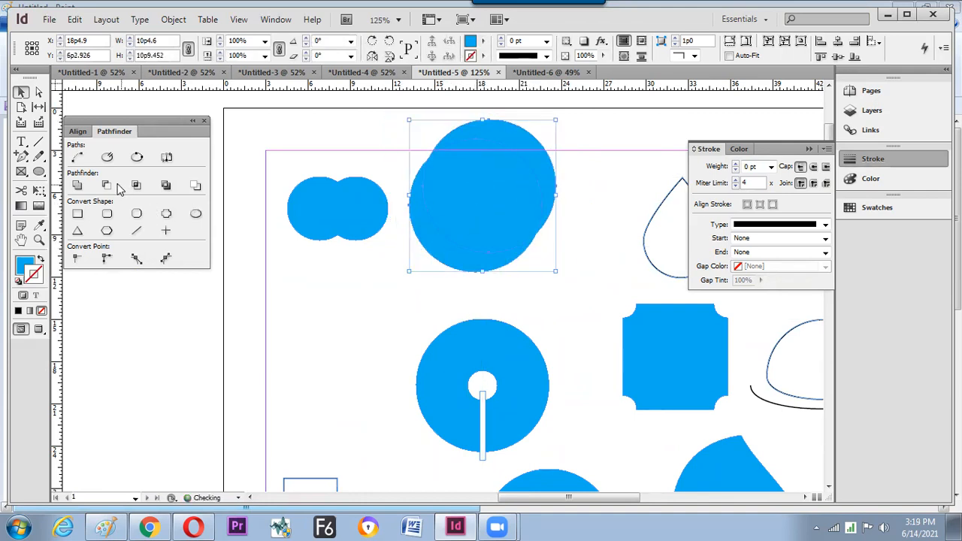
{"action": "left_click", "coordinate": [109, 185]}
{"action": "left_click", "coordinate": [343, 352]}
- Shrink the crescent from its centre to about 4p6.532 by 4p0.962 and shift it slightly left
{"action": "left_click", "coordinate": [474, 257]}
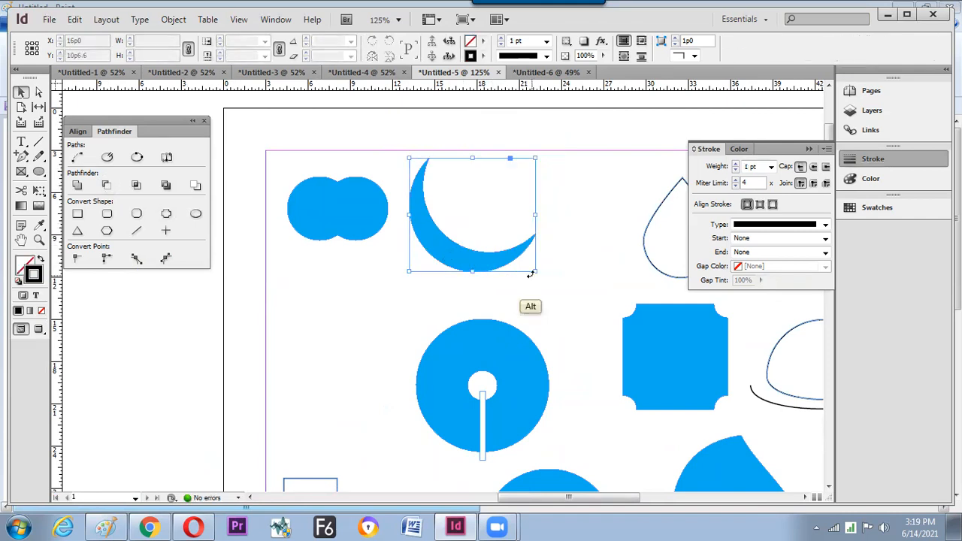
{"action": "left_click_drag", "start_coordinate": [537, 272], "coordinate": [481, 249]}
{"action": "left_click", "coordinate": [464, 246]}
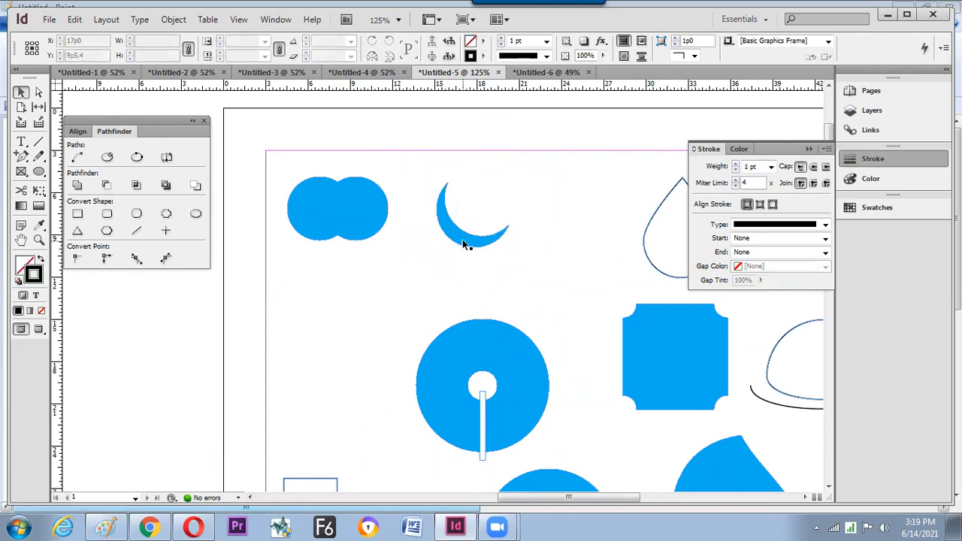
{"action": "mouse_move", "coordinate": [485, 242]}
{"action": "left_mouse_down"}
{"action": "mouse_move", "coordinate": [475, 243]}
{"action": "mouse_move", "coordinate": [495, 241]}
{"action": "left_mouse_up"}
{"action": "left_click", "coordinate": [491, 258]}
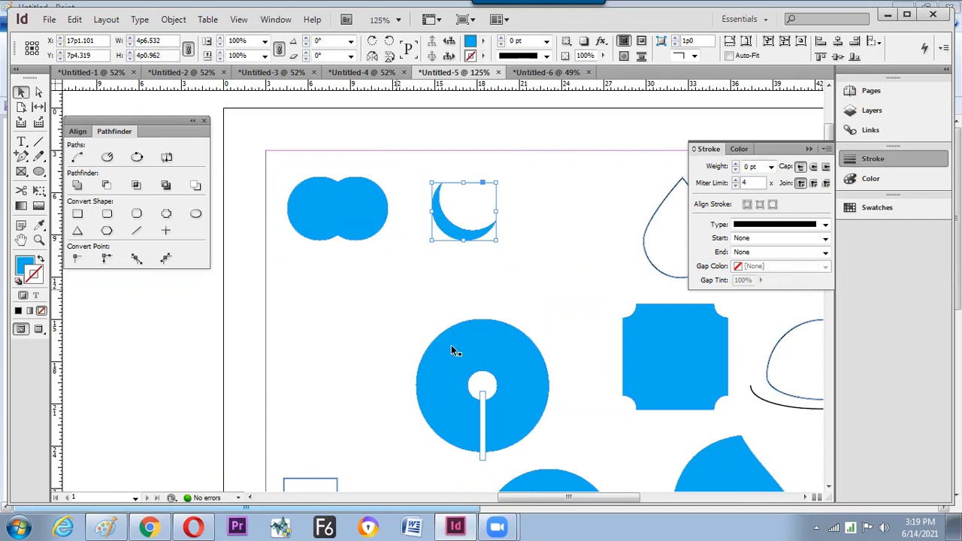
- Overlap a large circle copy with another, shrink both, move them up, and apply Pathfinder Intersect
{"action": "left_click_drag", "start_coordinate": [473, 373], "coordinate": [372, 313]}
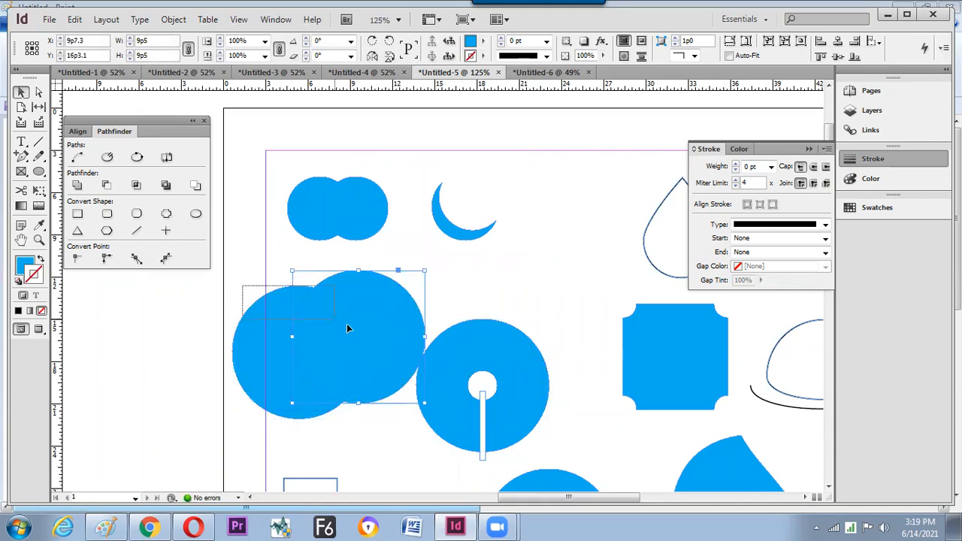
{"action": "left_click_drag", "start_coordinate": [425, 271], "coordinate": [370, 309]}
{"action": "left_click_drag", "start_coordinate": [320, 345], "coordinate": [314, 296]}
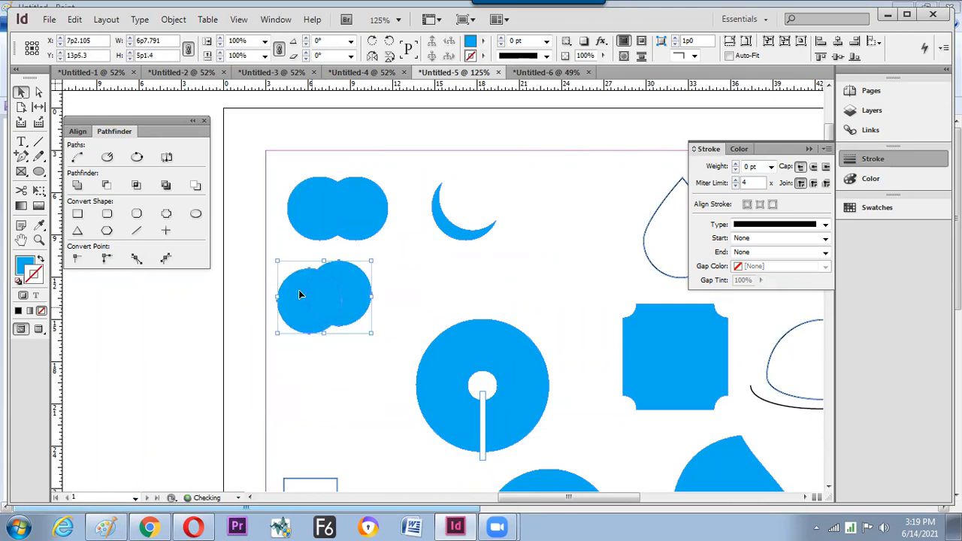
{"action": "left_click", "coordinate": [135, 187]}
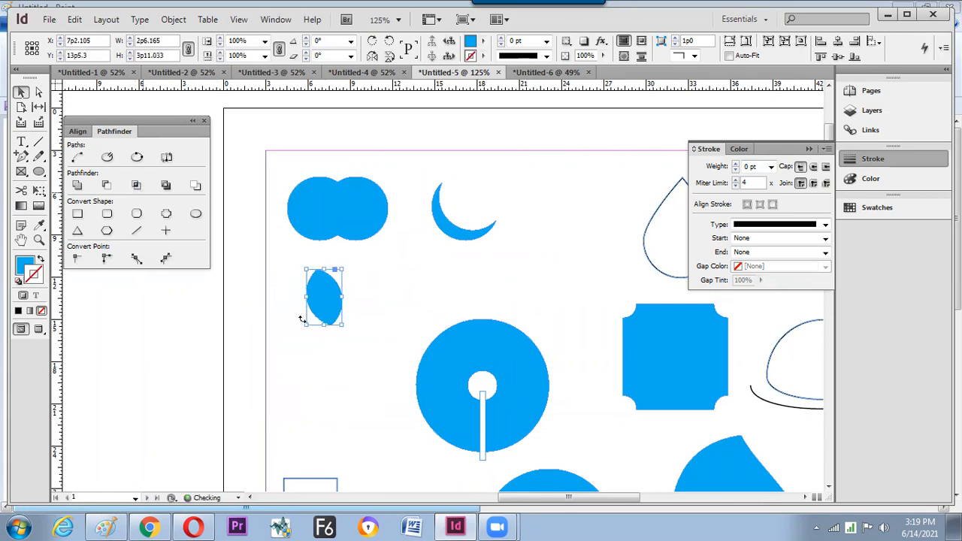
- Copy the large circle to the left of the page
{"action": "left_click", "coordinate": [331, 366]}
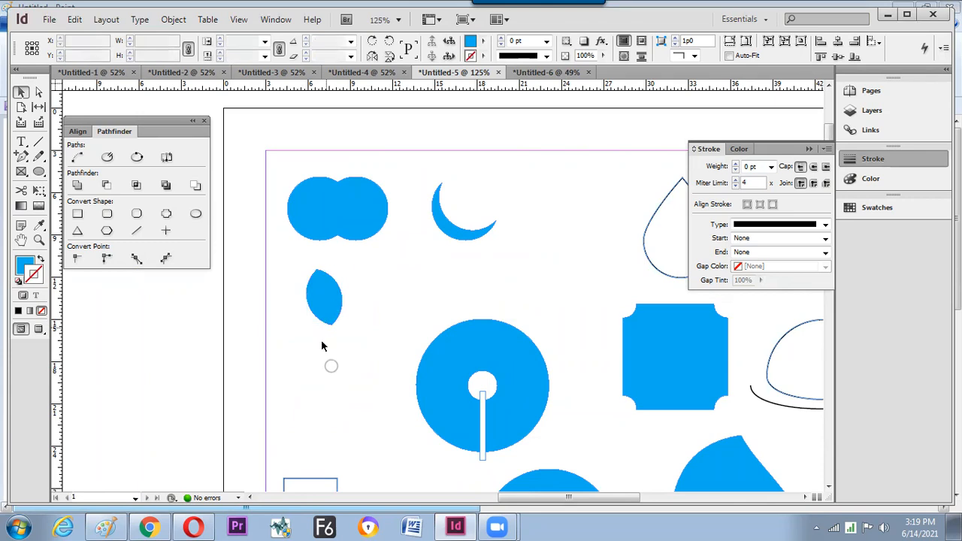
{"action": "left_click", "coordinate": [324, 301]}
{"action": "left_click_drag", "start_coordinate": [457, 348], "coordinate": [246, 368]}
- Place a second circle beside the first, shrink both, and apply Pathfinder Exclude Overlap
{"action": "left_click_drag", "start_coordinate": [254, 328], "coordinate": [324, 348]}
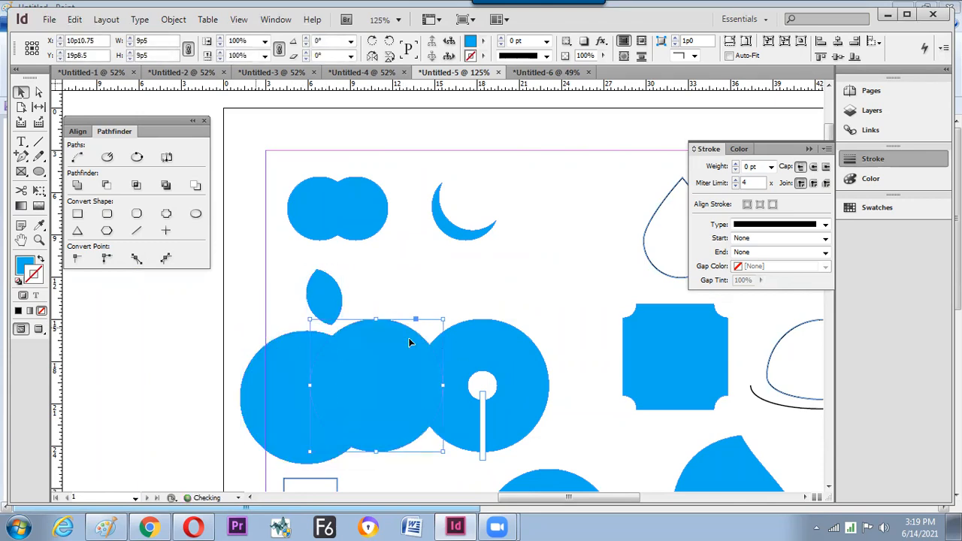
{"action": "left_click", "coordinate": [302, 361], "text": "shift"}
{"action": "left_click_drag", "start_coordinate": [443, 320], "coordinate": [324, 374]}
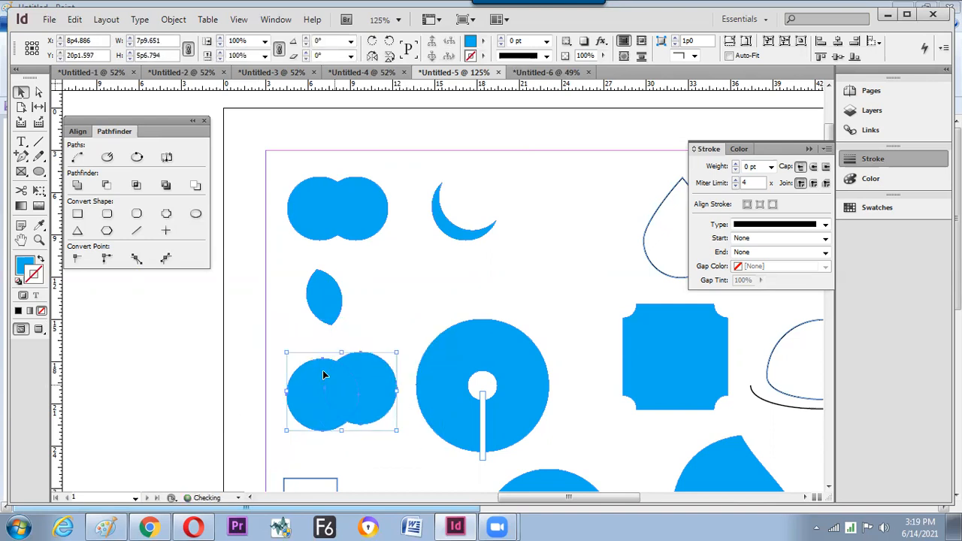
{"action": "left_click", "coordinate": [165, 185]}
{"action": "left_click_drag", "start_coordinate": [312, 368], "coordinate": [322, 380]}
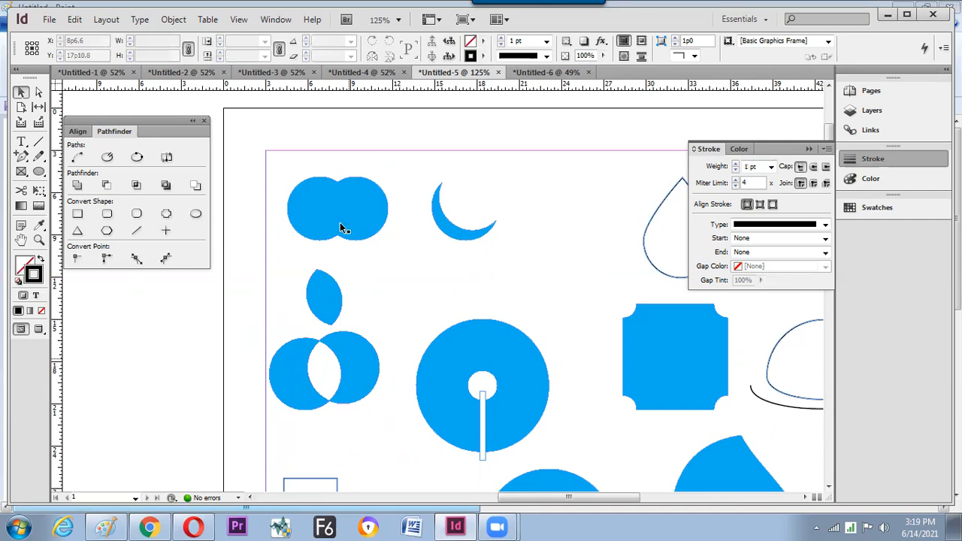
- Move the cut-out circle pair to the page top beside the crescent
{"action": "left_click", "coordinate": [446, 230]}
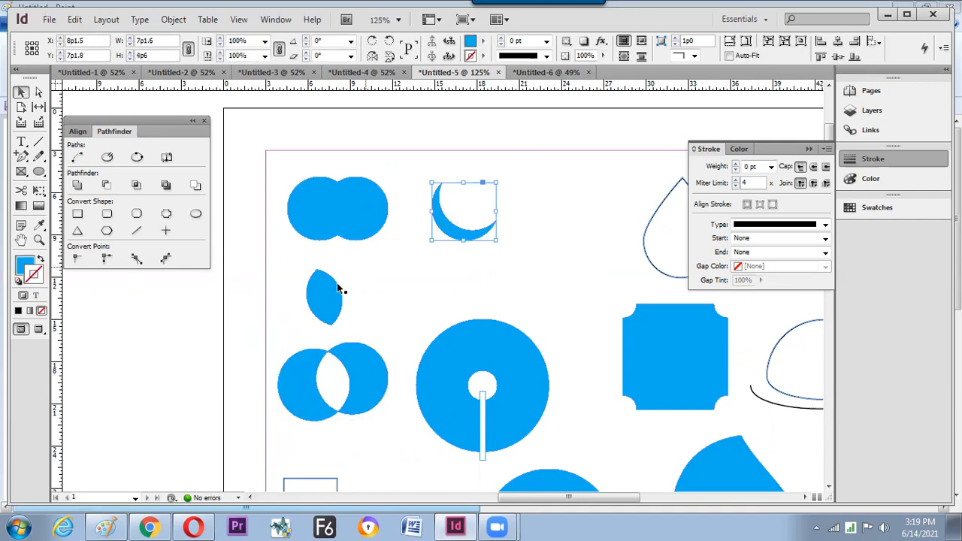
{"action": "left_click", "coordinate": [365, 381]}
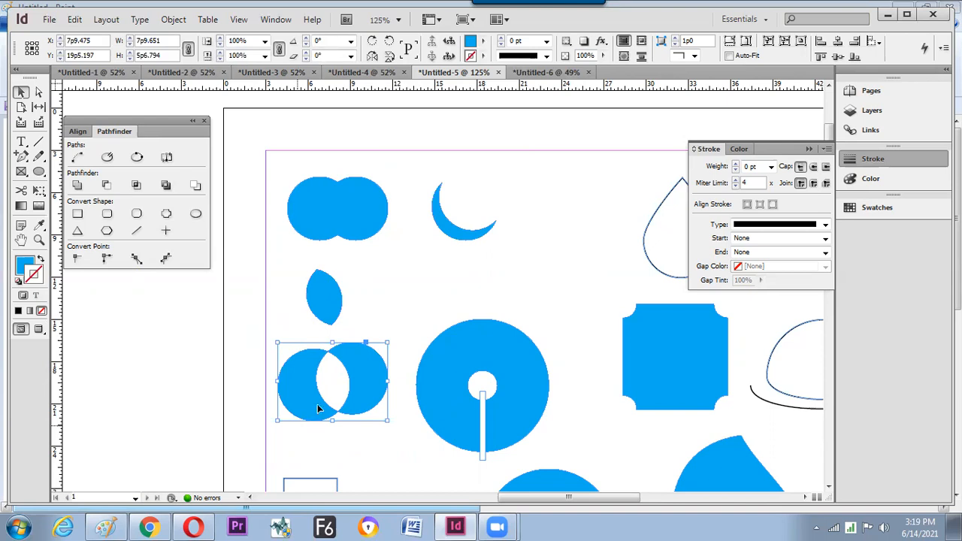
{"action": "left_click_drag", "start_coordinate": [358, 374], "coordinate": [607, 205]}
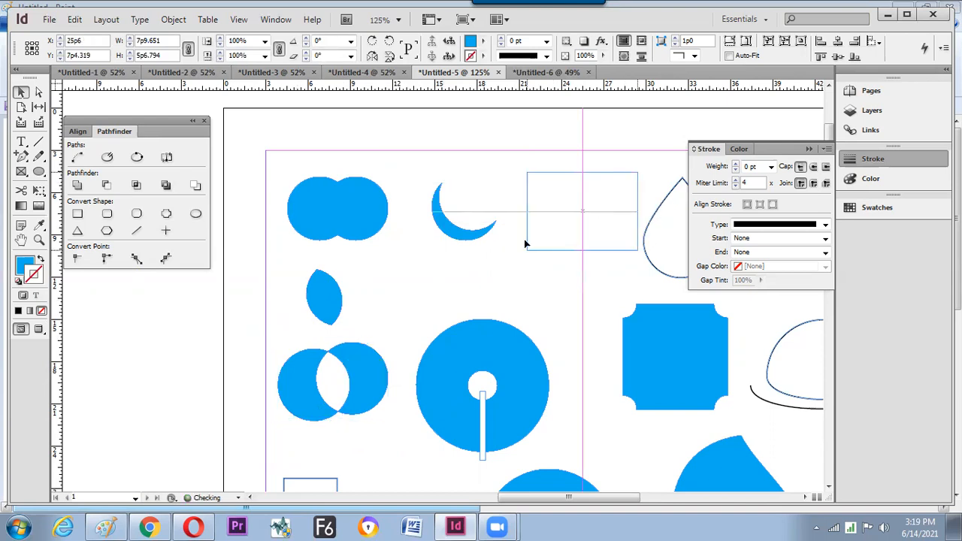
{"action": "left_click", "coordinate": [331, 310]}
{"action": "left_click", "coordinate": [386, 350]}
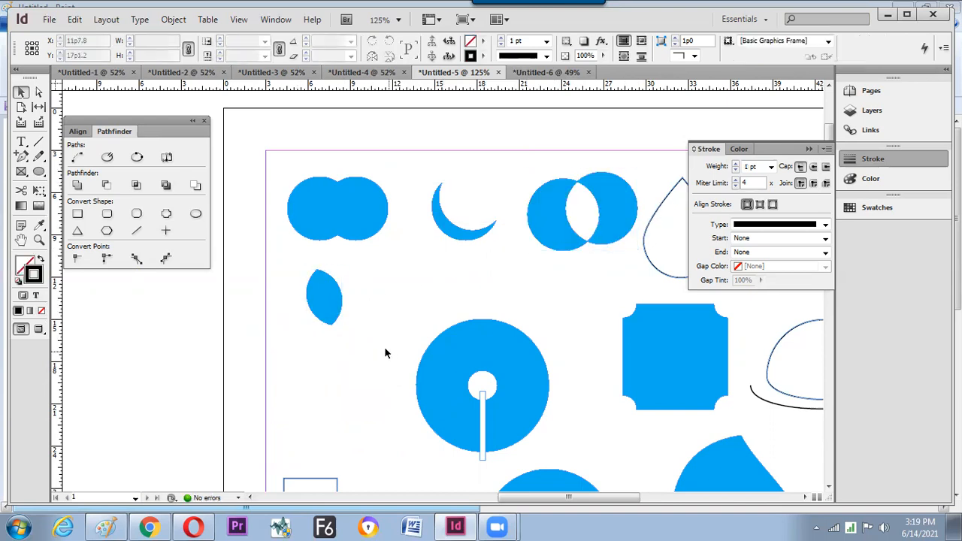
{"action": "left_click_drag", "start_coordinate": [404, 410], "coordinate": [424, 318]}
{"action": "left_click_drag", "start_coordinate": [443, 277], "coordinate": [339, 264]}
- Zoom to 100% and draw an unfilled circle from its centre on the pasteboard left of the page
{"action": "scroll", "coordinate": [376, 316], "scroll_direction": "down", "scroll_amount": 2}
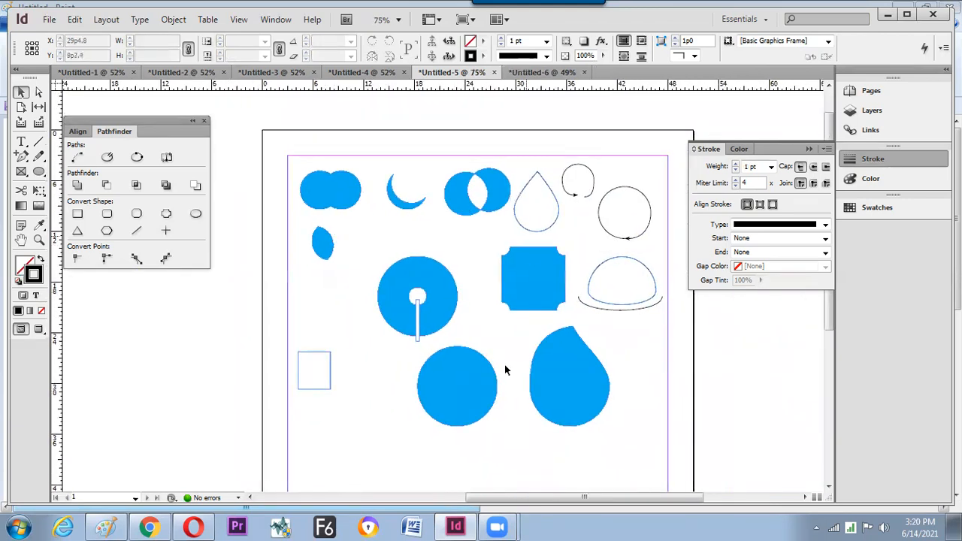
{"action": "key", "text": "ctrl+equal"}
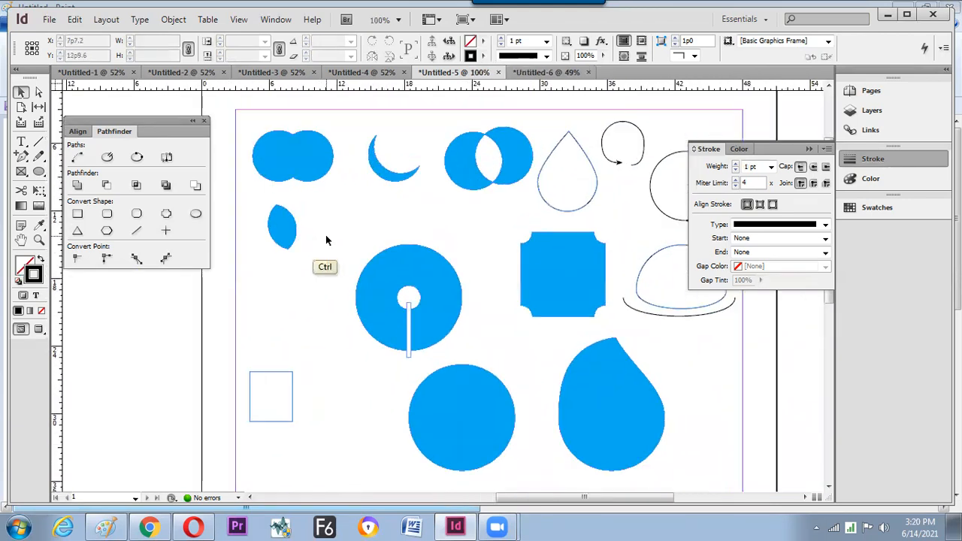
{"action": "left_click_drag", "start_coordinate": [396, 235], "coordinate": [492, 241]}
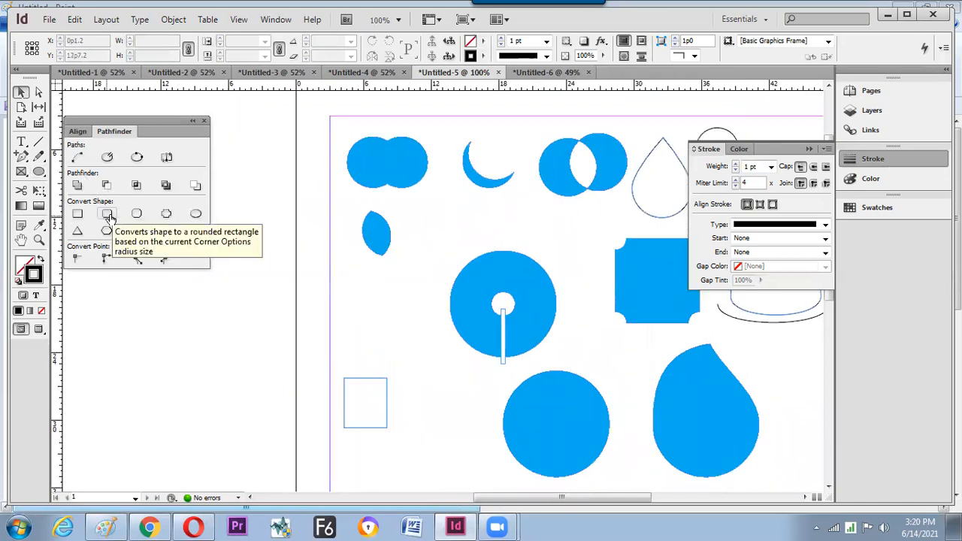
{"action": "left_click_drag", "start_coordinate": [229, 210], "coordinate": [374, 186]}
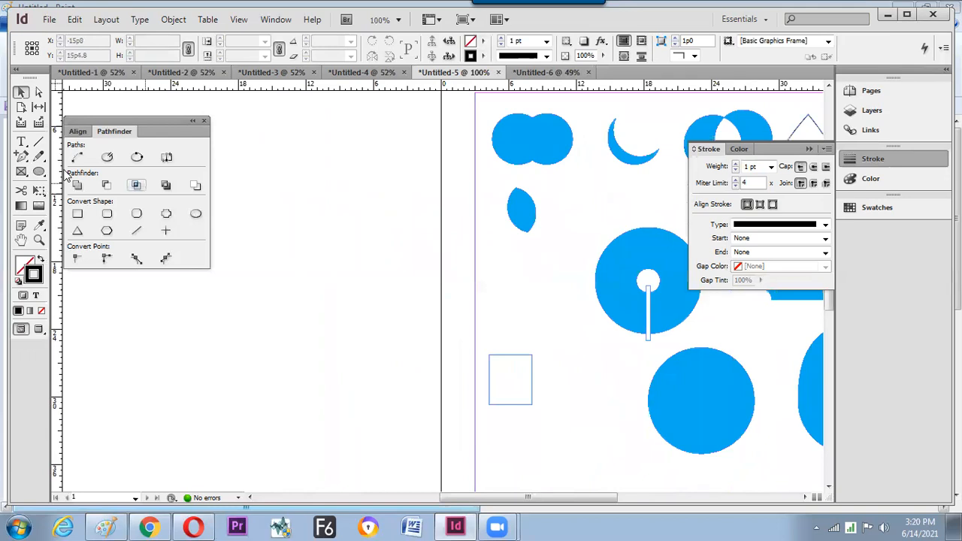
{"action": "left_click_drag", "start_coordinate": [40, 171], "coordinate": [105, 188]}
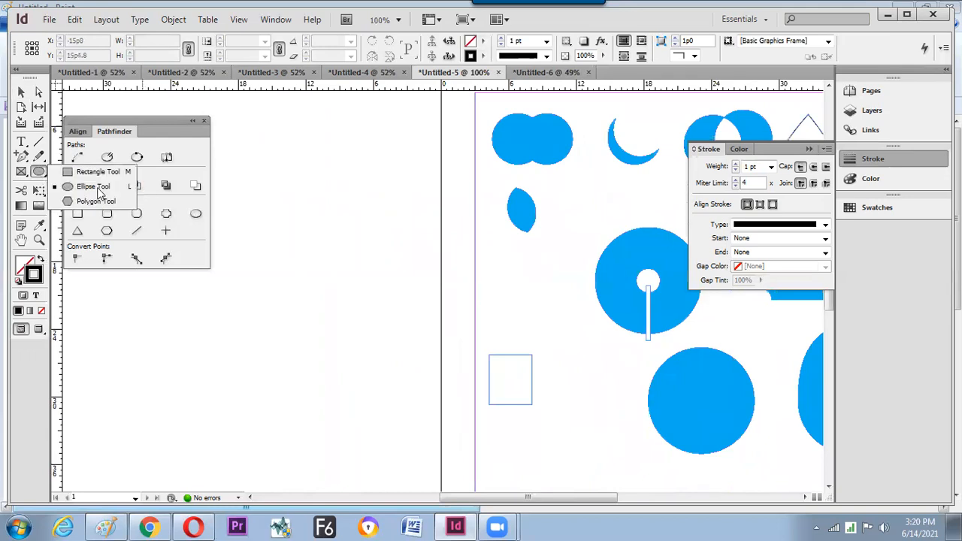
{"action": "left_click", "coordinate": [100, 193]}
{"action": "mouse_move", "coordinate": [330, 196]}
{"action": "left_mouse_down"}
{"action": "mouse_move", "coordinate": [368, 245]}
{"action": "mouse_move", "coordinate": [370, 236]}
{"action": "left_mouse_up"}
{"action": "key", "text": "v"}
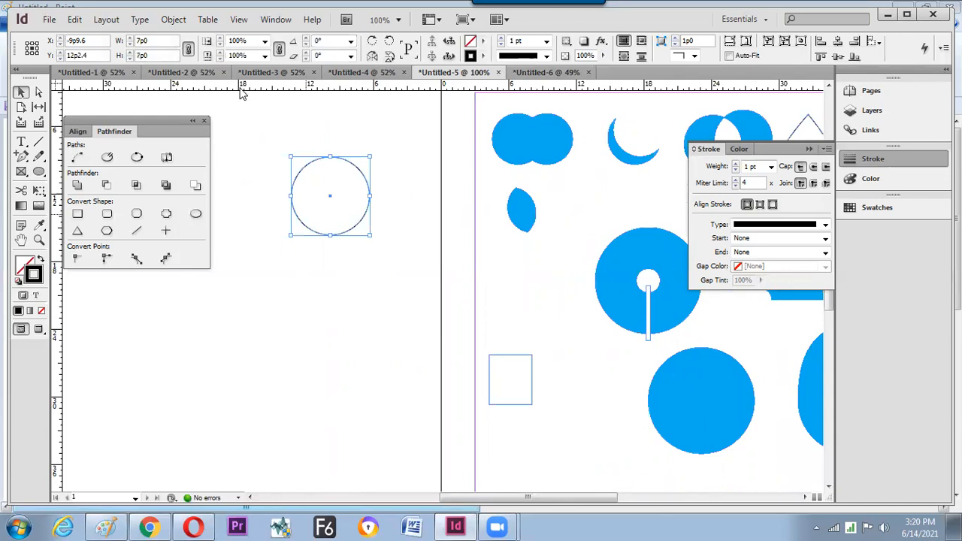
- Check the circle's 7p0 width, then draw a tall rectangle below it
{"action": "left_click", "coordinate": [155, 39]}
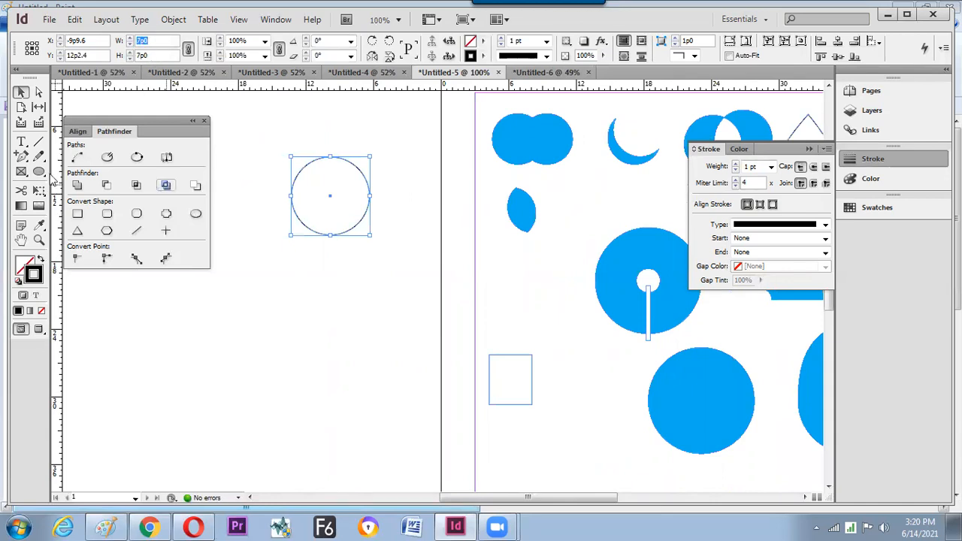
{"action": "key", "text": "m"}
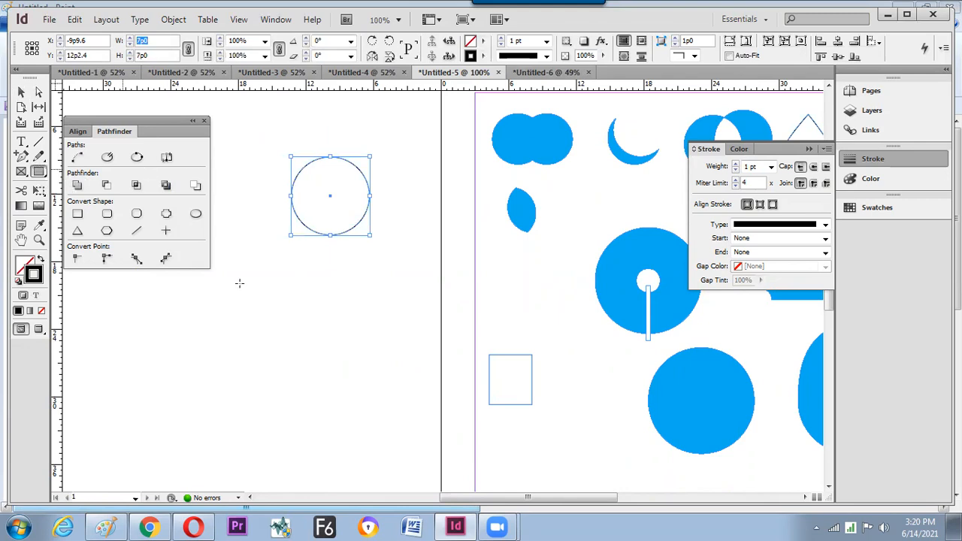
{"action": "left_click_drag", "start_coordinate": [239, 283], "coordinate": [290, 381]}
- Align the circle and rectangle by their top edges and horizontal centres
{"action": "scroll", "coordinate": [111, 49], "scroll_direction": "up", "scroll_amount": 3}
{"action": "left_click", "coordinate": [22, 91]}
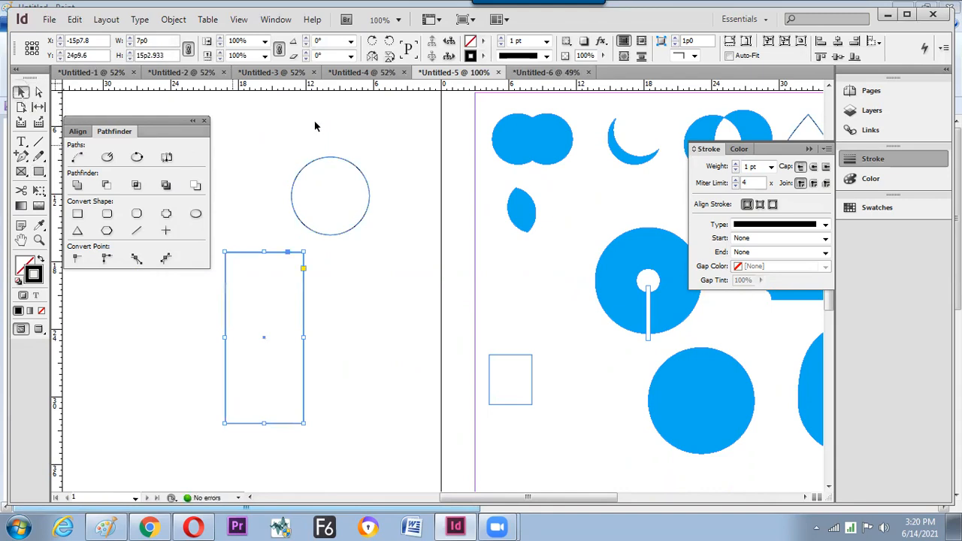
{"action": "left_click", "coordinate": [315, 127]}
{"action": "left_click_drag", "start_coordinate": [247, 161], "coordinate": [352, 284]}
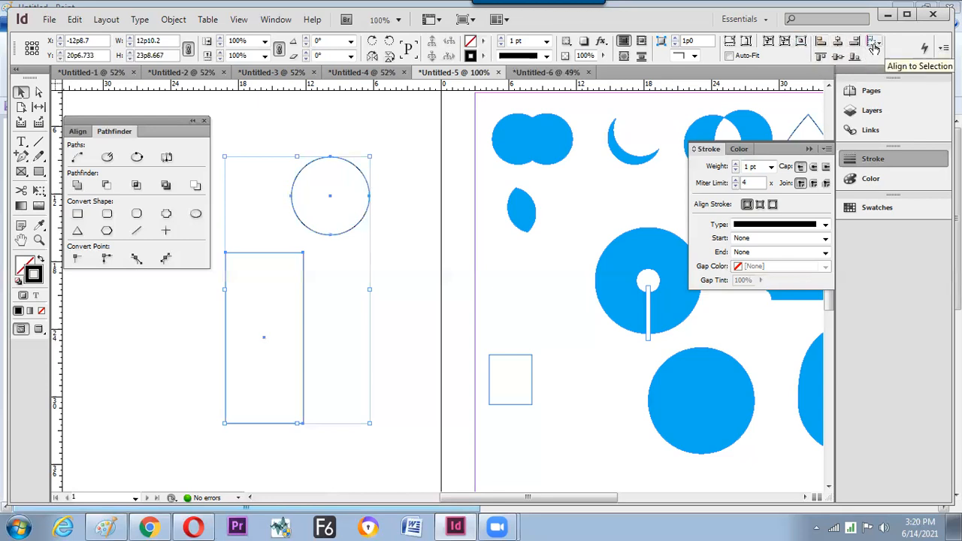
{"action": "left_click", "coordinate": [822, 58]}
{"action": "left_click", "coordinate": [836, 59]}
{"action": "key", "text": "ctrl+z"}
{"action": "left_click", "coordinate": [838, 42]}
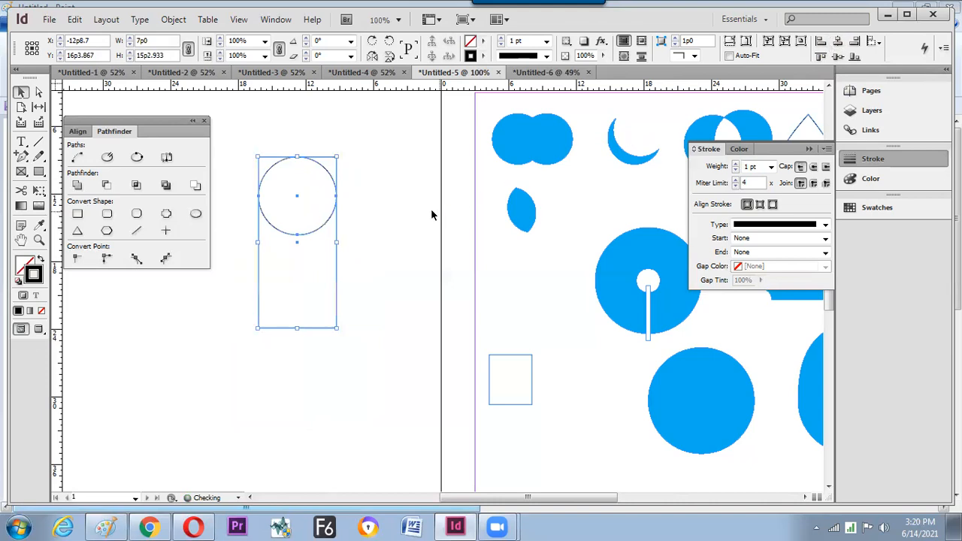
{"action": "left_click", "coordinate": [423, 217]}
- Move the aligned circle and rectangle together lower on the pasteboard
{"action": "left_click_drag", "start_coordinate": [380, 175], "coordinate": [312, 225]}
{"action": "left_click_drag", "start_coordinate": [331, 181], "coordinate": [327, 269]}
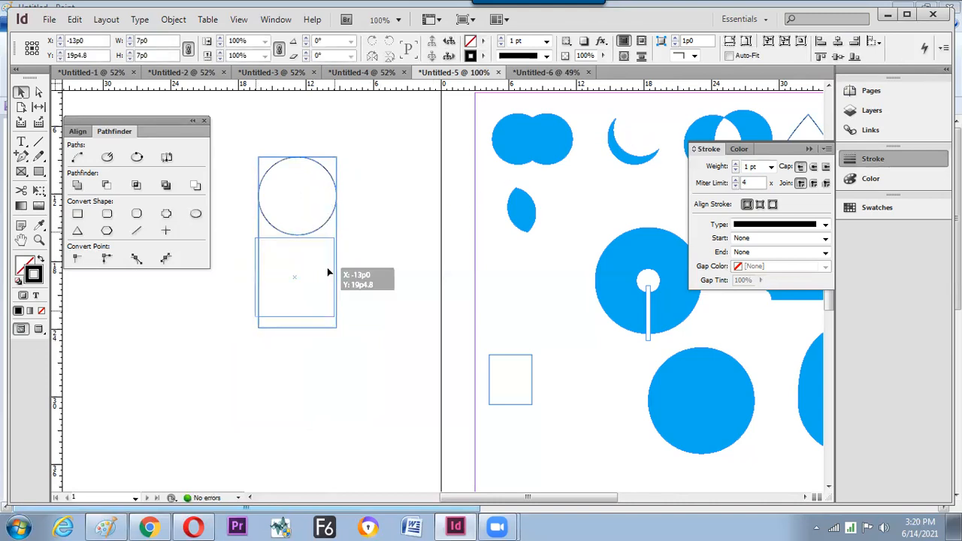
{"action": "key", "text": "ctrl+z"}
{"action": "left_click_drag", "start_coordinate": [370, 132], "coordinate": [223, 337]}
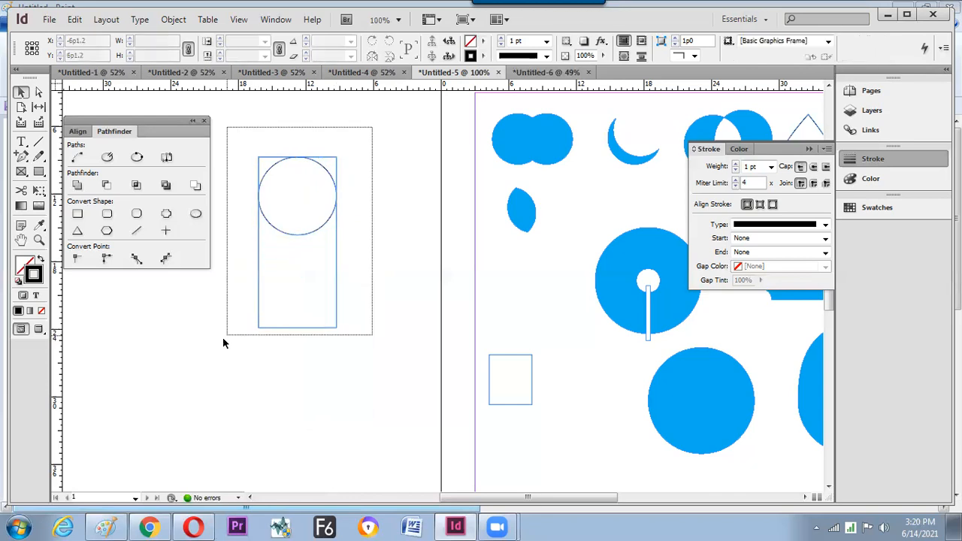
{"action": "left_click_drag", "start_coordinate": [268, 363], "coordinate": [304, 329]}
{"action": "left_click", "coordinate": [389, 284]}
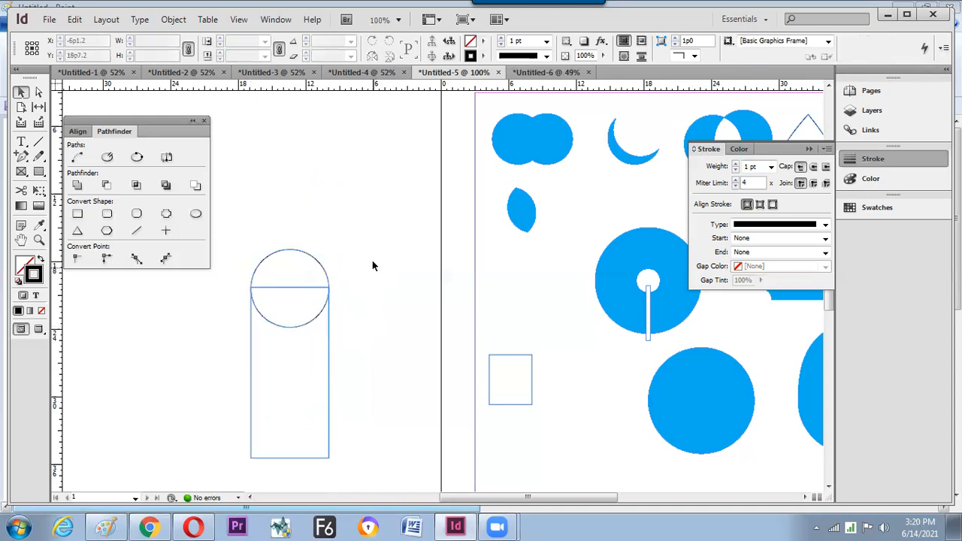
- Zoom to 125% and nudge the circle slightly upward relative to the rectangle
{"action": "key", "text": "ctrl+equal"}
{"action": "left_click_drag", "start_coordinate": [323, 283], "coordinate": [395, 260]}
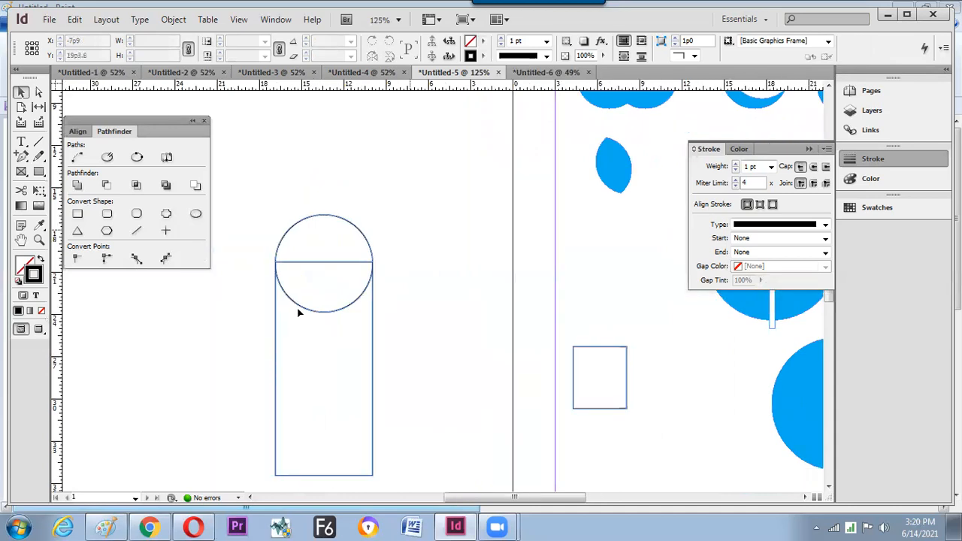
{"action": "left_click", "coordinate": [331, 231]}
{"action": "left_click", "coordinate": [353, 167]}
{"action": "left_click", "coordinate": [327, 216]}
{"action": "left_click", "coordinate": [247, 25]}
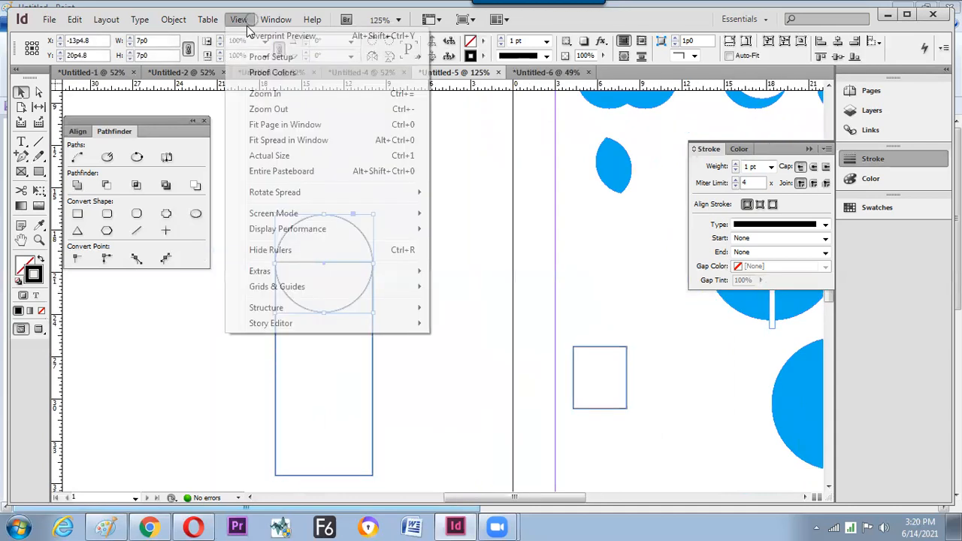
{"action": "mouse_move", "coordinate": [291, 288]}
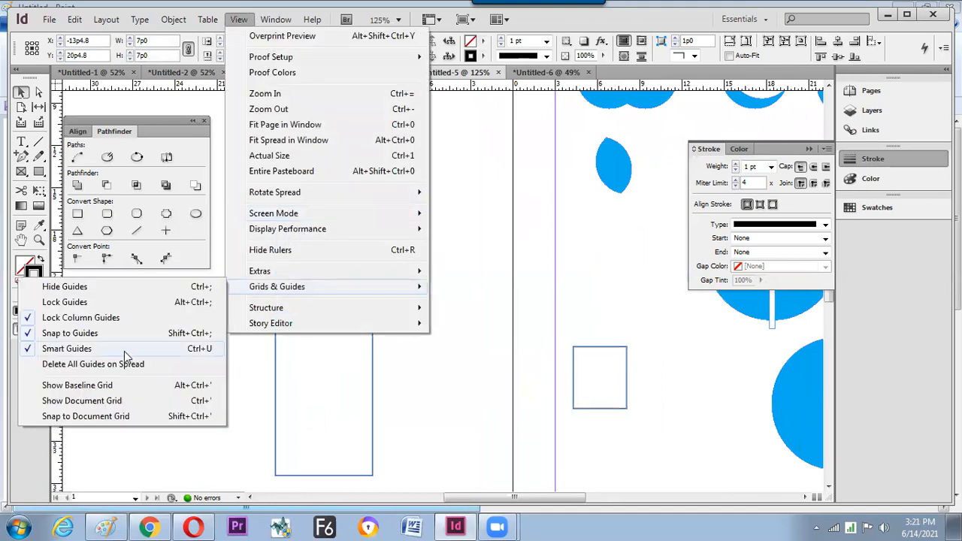
{"action": "left_click", "coordinate": [480, 302]}
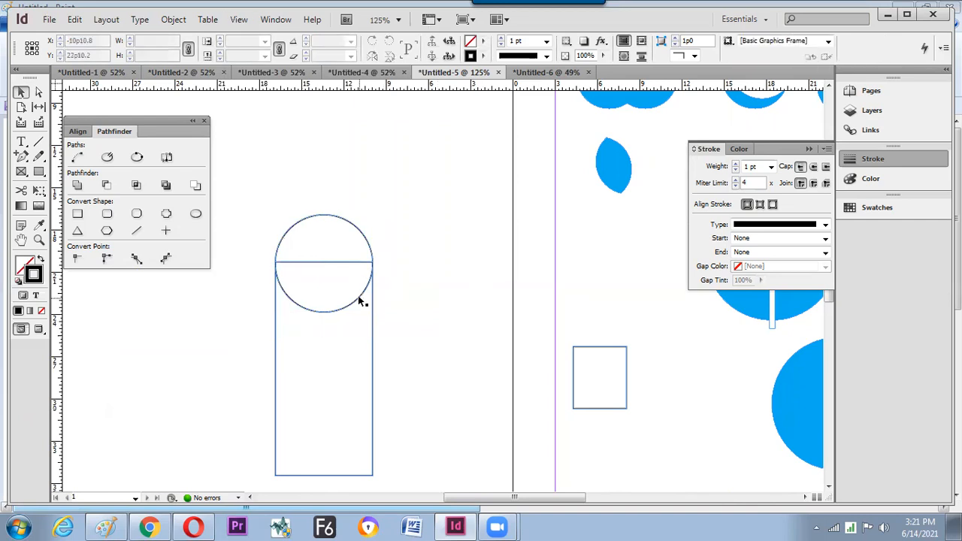
{"action": "left_click", "coordinate": [360, 300]}
{"action": "mouse_move", "coordinate": [360, 299]}
{"action": "left_mouse_down"}
{"action": "mouse_move", "coordinate": [413, 305]}
{"action": "mouse_move", "coordinate": [373, 293]}
{"action": "mouse_move", "coordinate": [345, 299]}
{"action": "left_mouse_up"}
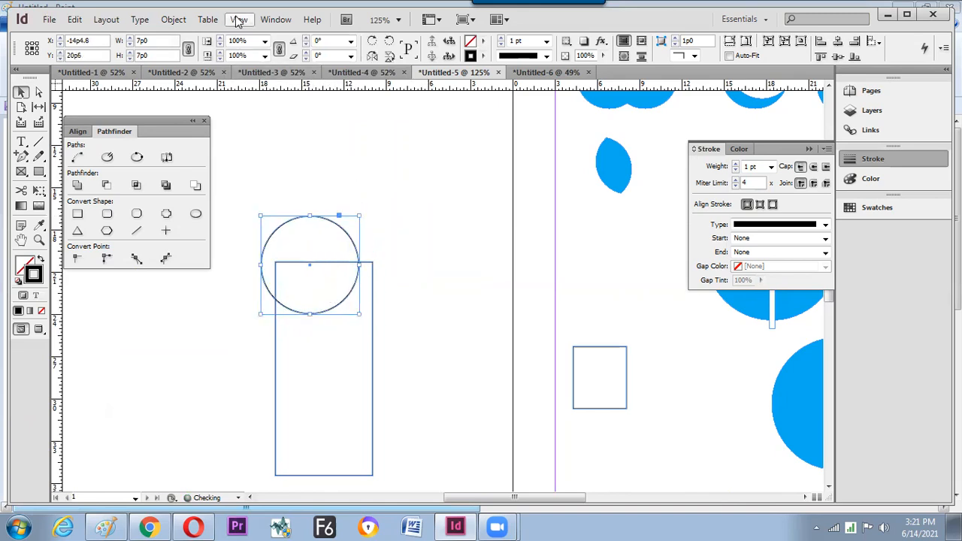
- Move the circle down so it sits on the rectangle's top edge
{"action": "left_click", "coordinate": [239, 19]}
{"action": "mouse_move", "coordinate": [265, 273]}
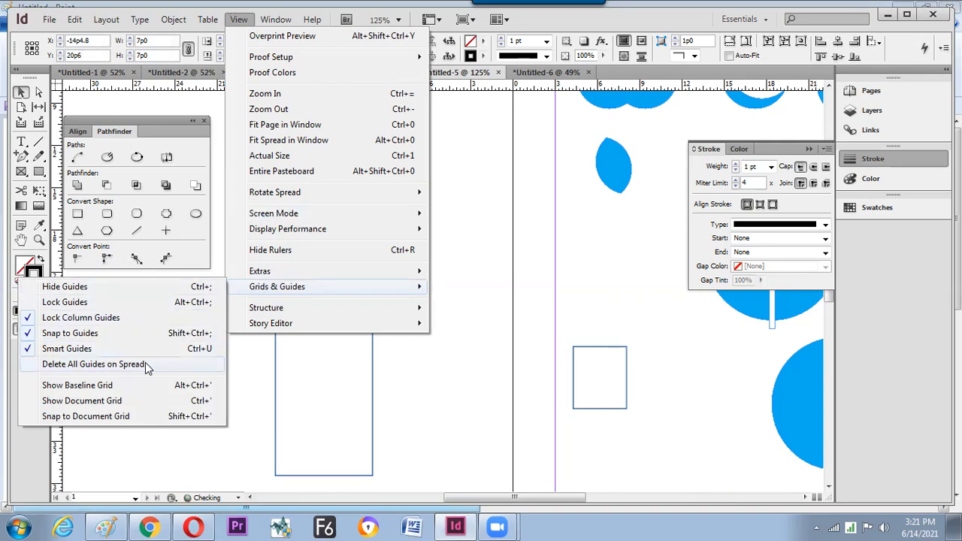
{"action": "left_click", "coordinate": [495, 371]}
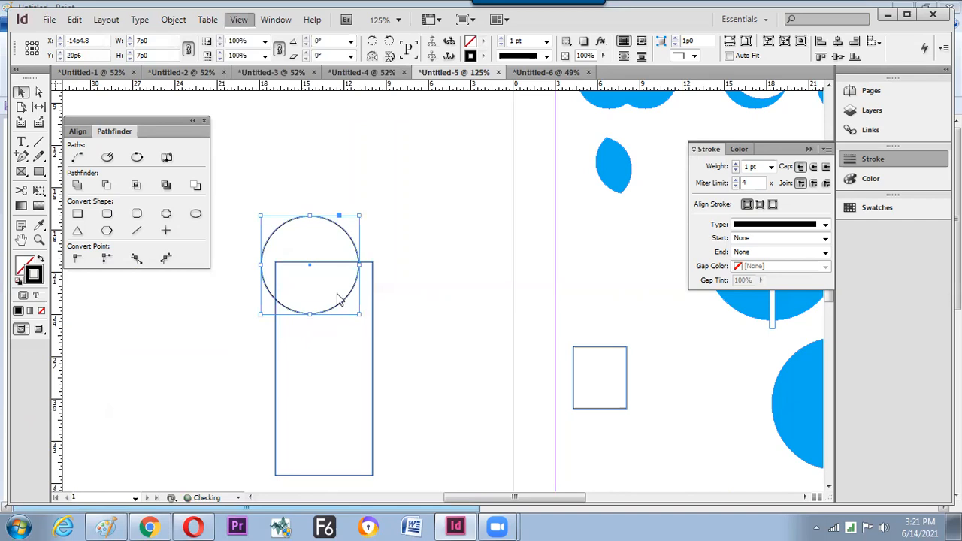
{"action": "left_click", "coordinate": [338, 298]}
{"action": "left_click", "coordinate": [349, 293]}
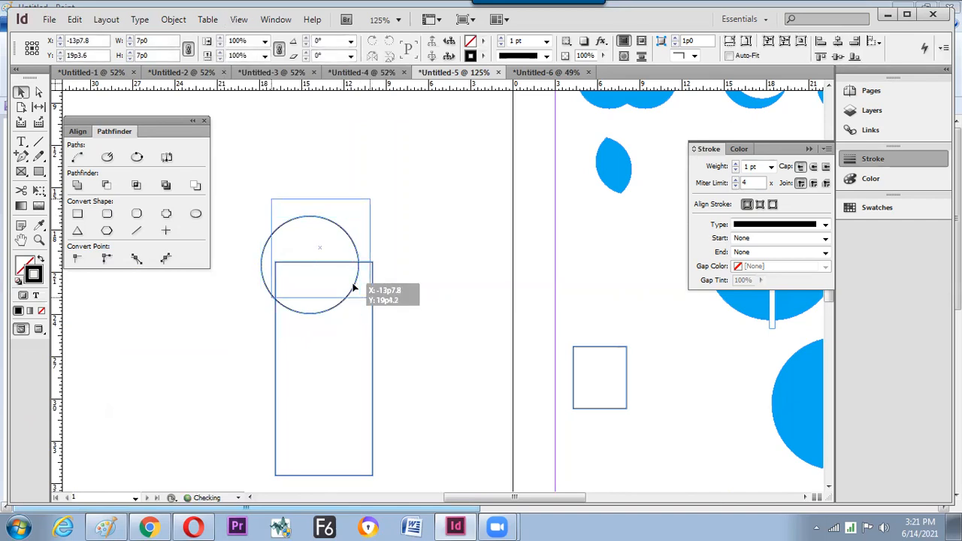
{"action": "mouse_move", "coordinate": [349, 293]}
{"action": "left_mouse_down"}
{"action": "mouse_move", "coordinate": [361, 302]}
{"action": "mouse_move", "coordinate": [344, 307]}
{"action": "mouse_move", "coordinate": [354, 303]}
{"action": "left_mouse_up"}
{"action": "left_click", "coordinate": [276, 20]}
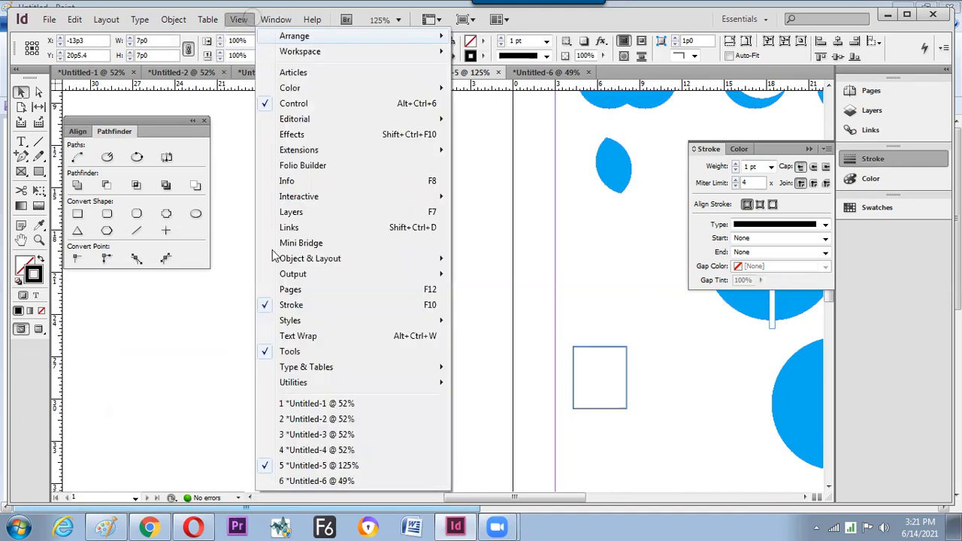
{"action": "left_click", "coordinate": [238, 21]}
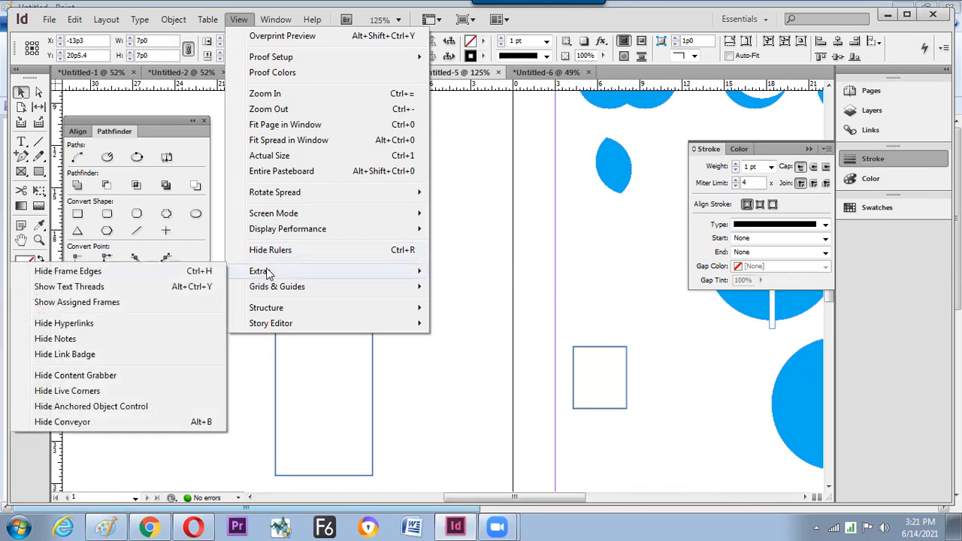
{"action": "left_click", "coordinate": [254, 351]}
- Select the circle and rectangle and merge them into an arch with Pathfinder Add
{"action": "left_click_drag", "start_coordinate": [429, 215], "coordinate": [268, 361]}
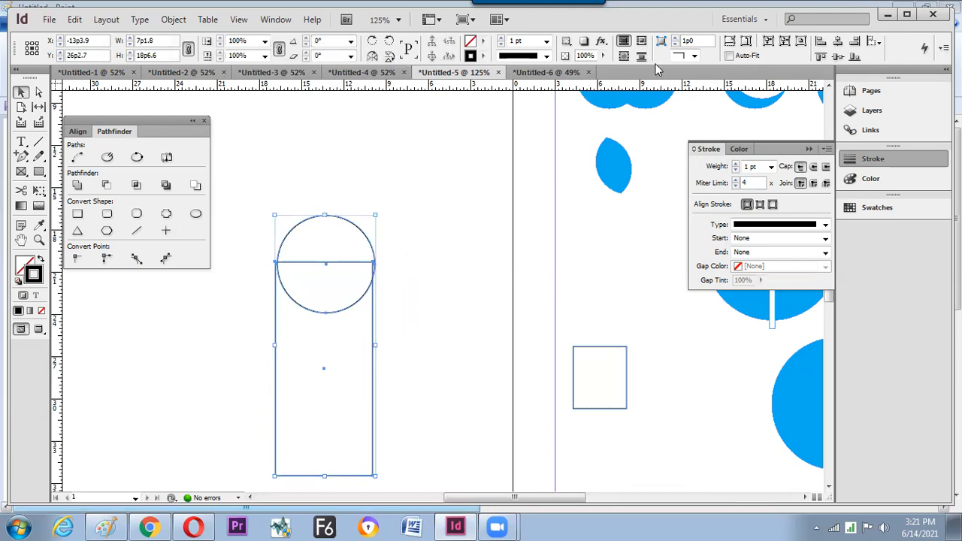
{"action": "left_click", "coordinate": [490, 213]}
{"action": "left_click", "coordinate": [415, 227]}
{"action": "key", "text": "ctrl+equal"}
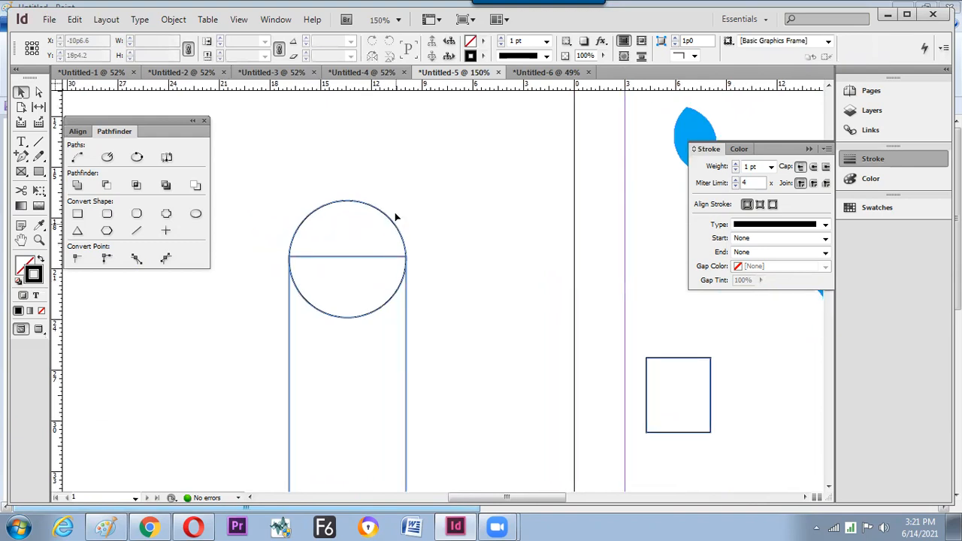
{"action": "left_click", "coordinate": [398, 228], "text": "shift"}
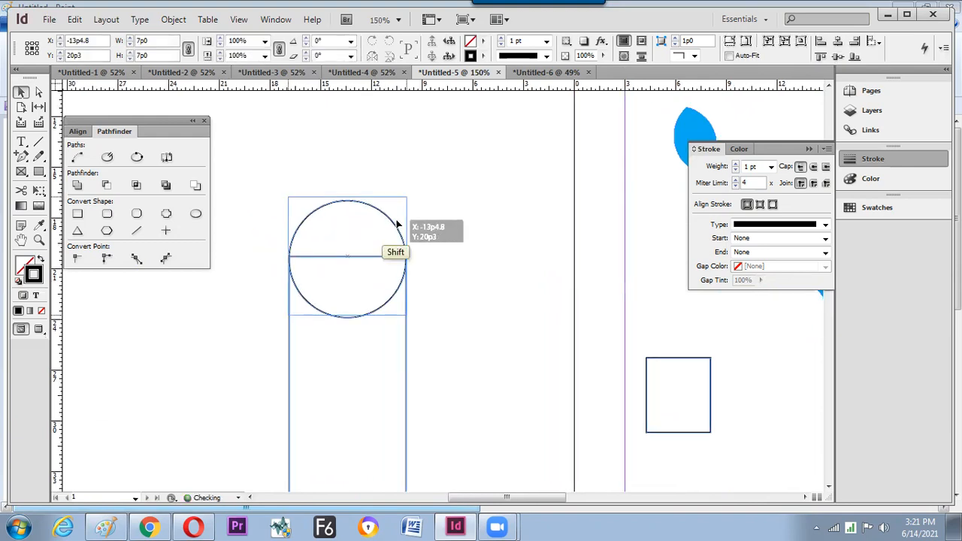
{"action": "left_click", "coordinate": [391, 231]}
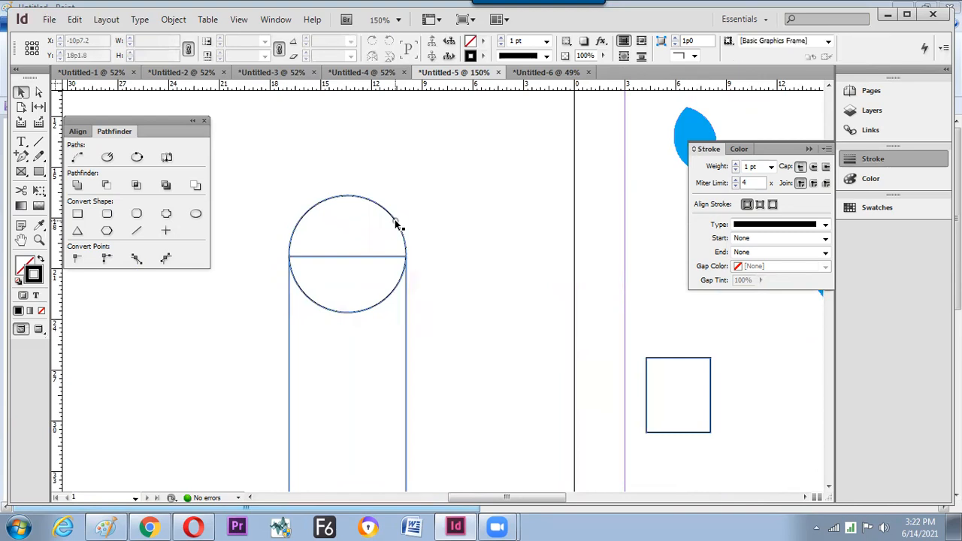
{"action": "left_click", "coordinate": [397, 229]}
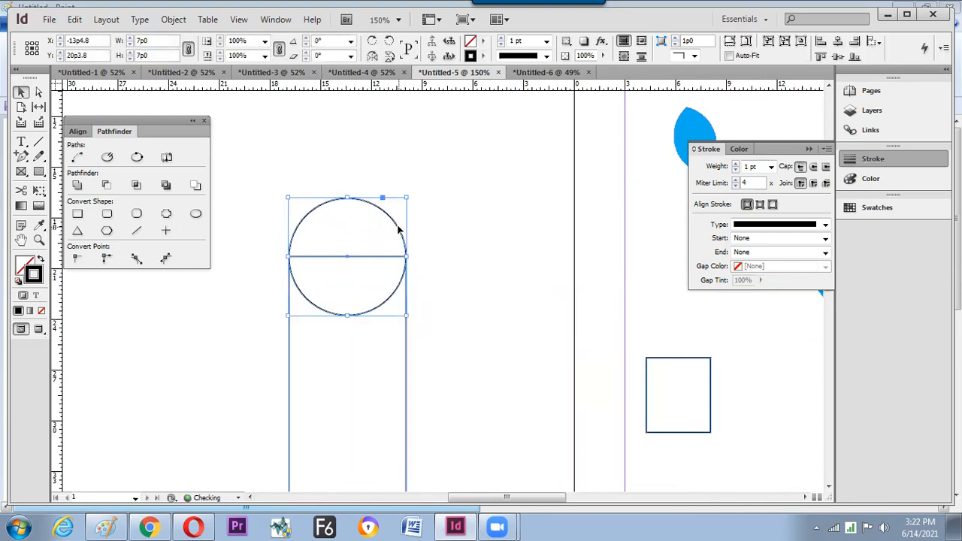
{"action": "left_click", "coordinate": [318, 326], "text": "shift"}
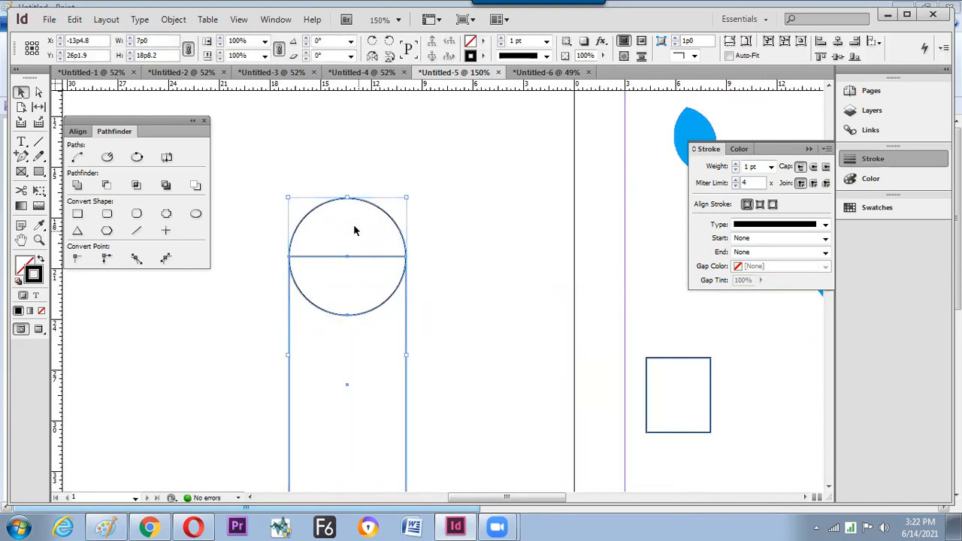
{"action": "left_click", "coordinate": [77, 186]}
{"action": "left_click", "coordinate": [490, 239]}
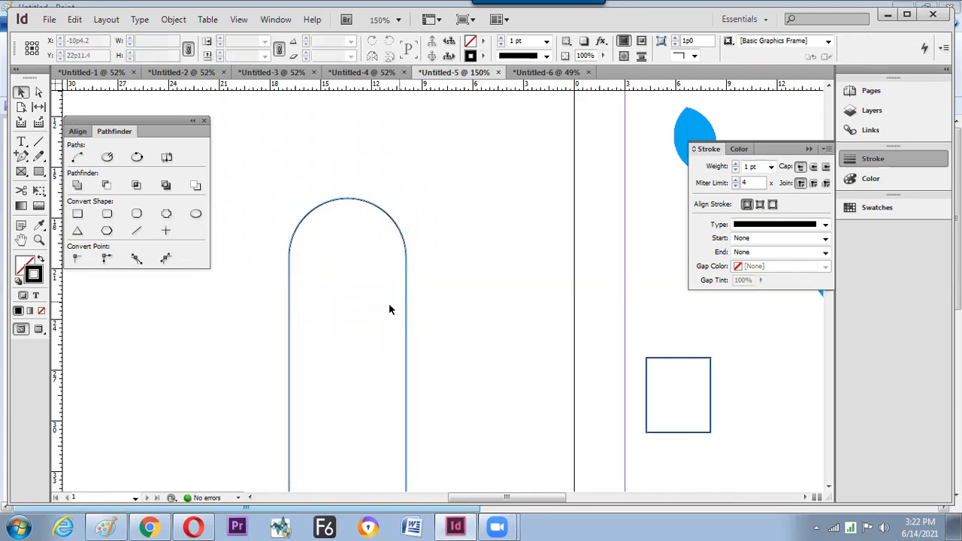
- Move the arch up, shrink it, and delete its right anchor point
{"action": "left_click_drag", "start_coordinate": [395, 198], "coordinate": [390, 167]}
{"action": "left_click", "coordinate": [448, 200]}
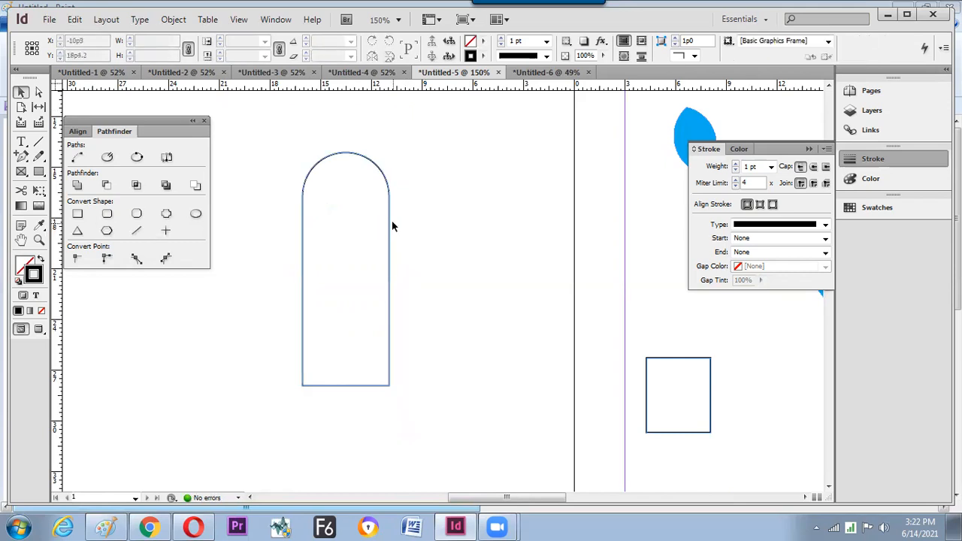
{"action": "key", "text": "a"}
{"action": "left_click", "coordinate": [347, 164]}
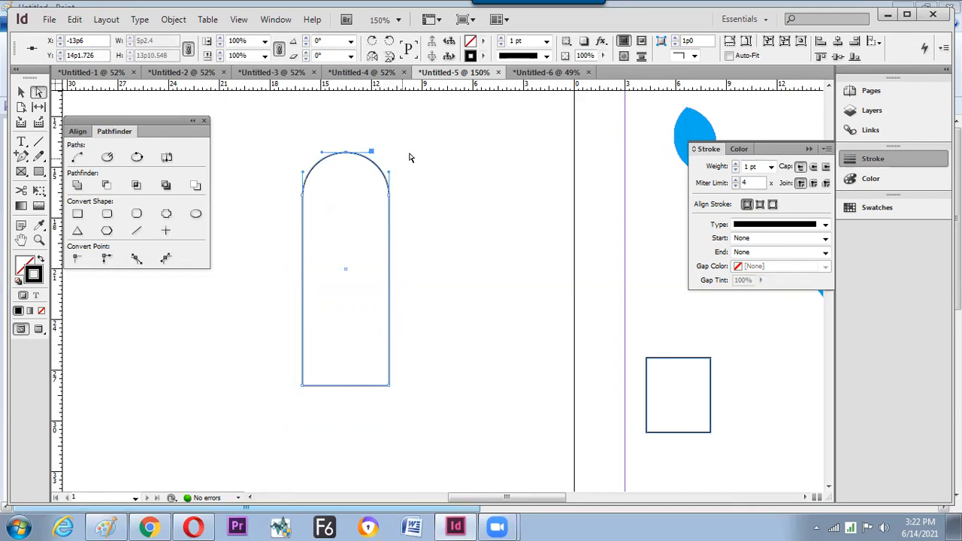
{"action": "left_click", "coordinate": [391, 201]}
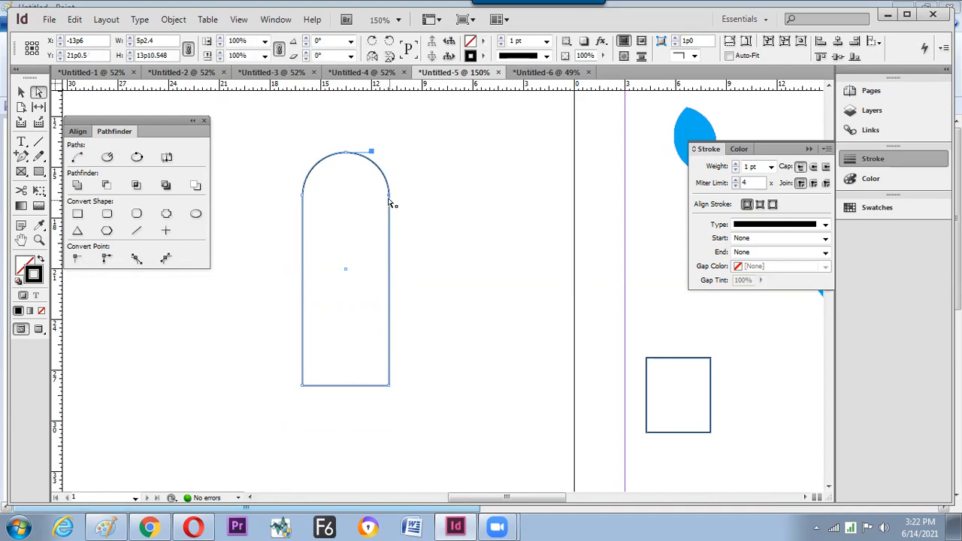
{"action": "key", "text": "Delete"}
- Inspect the half-arch path's anchors, then restore the arch to its full shape
{"action": "left_click_drag", "start_coordinate": [336, 131], "coordinate": [414, 442]}
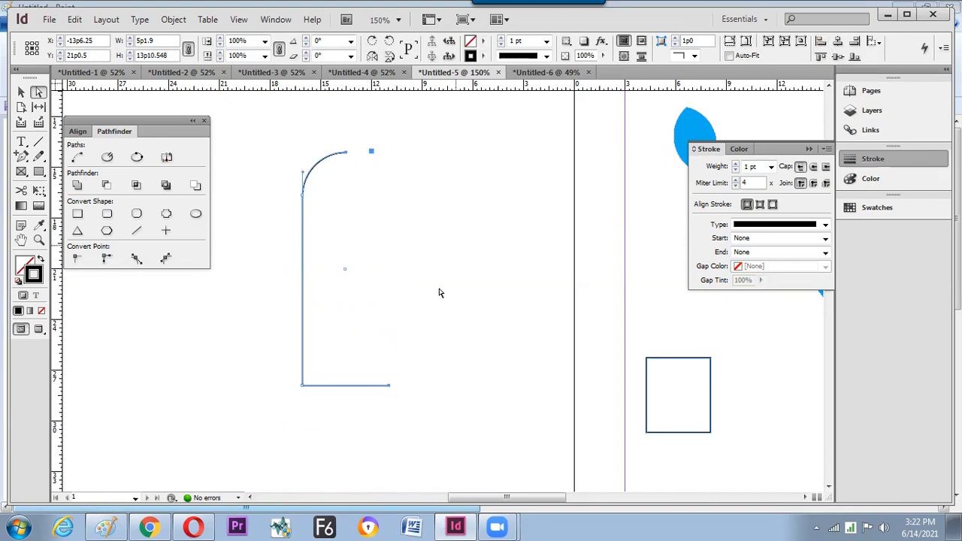
{"action": "left_click", "coordinate": [436, 308]}
{"action": "left_click_drag", "start_coordinate": [418, 355], "coordinate": [351, 385]}
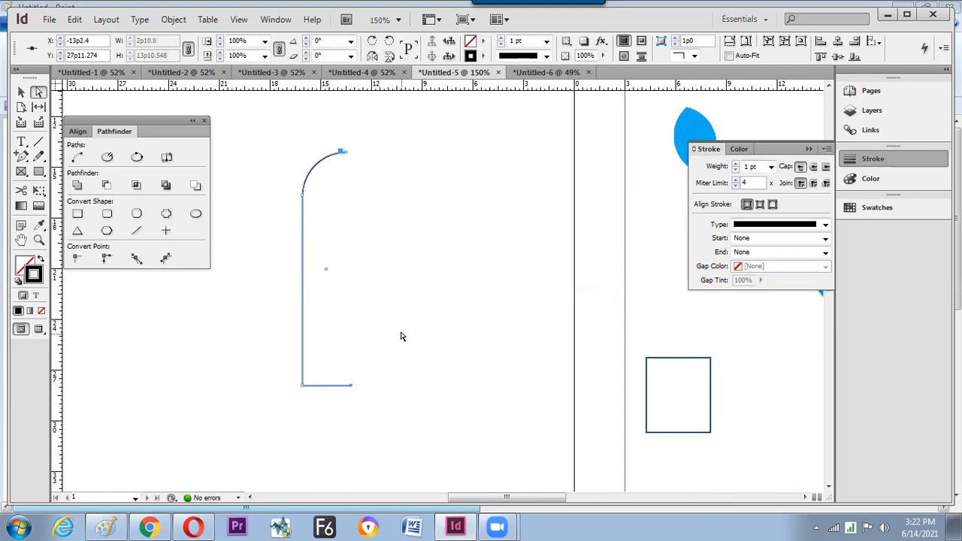
{"action": "left_click", "coordinate": [403, 336]}
{"action": "key", "text": "v"}
{"action": "left_click", "coordinate": [302, 325]}
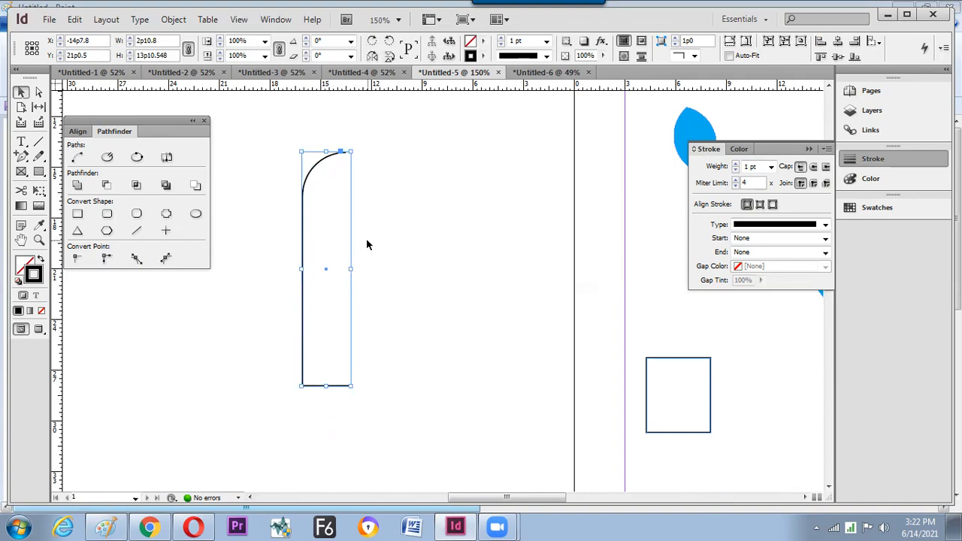
{"action": "left_click", "coordinate": [437, 218]}
- Fill the arch with the C=100 M=0 Y=0 K=0 cyan swatch and zoom out to 100%
{"action": "left_click", "coordinate": [386, 165]}
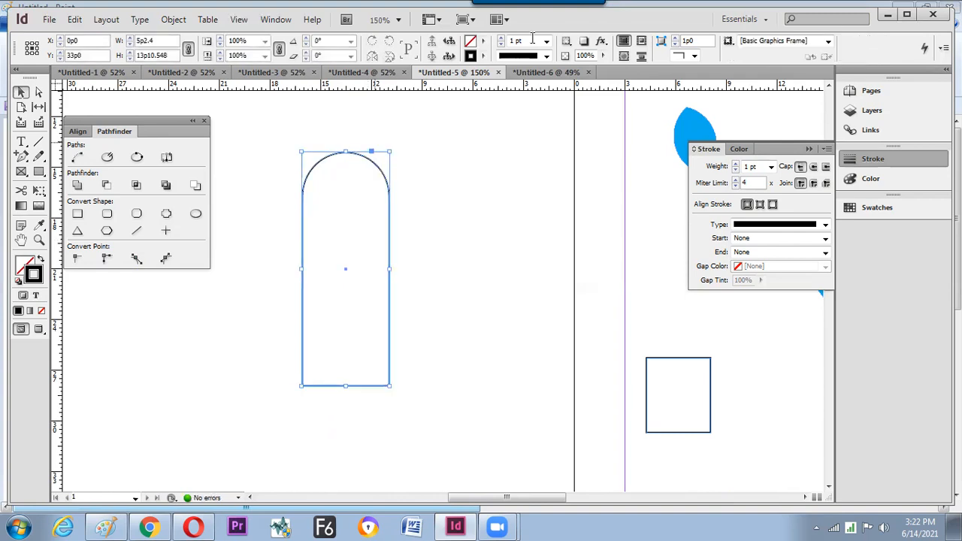
{"action": "left_click", "coordinate": [483, 41]}
{"action": "left_click", "coordinate": [509, 125]}
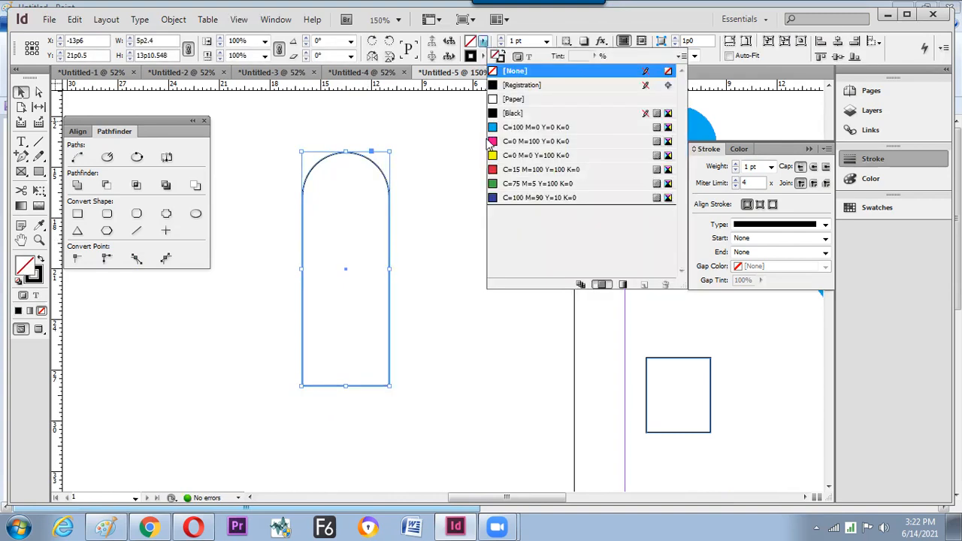
{"action": "left_click", "coordinate": [440, 208]}
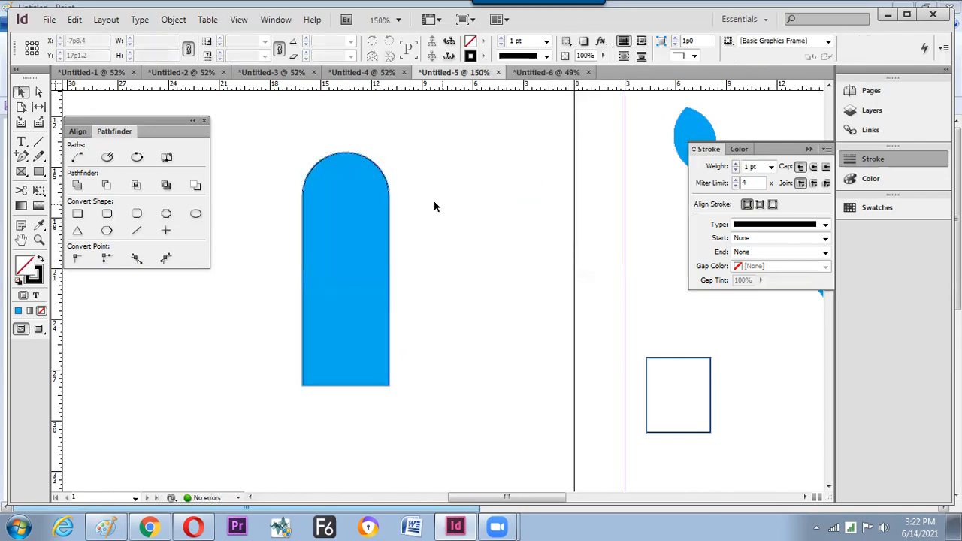
{"action": "key", "text": "ctrl+minus"}
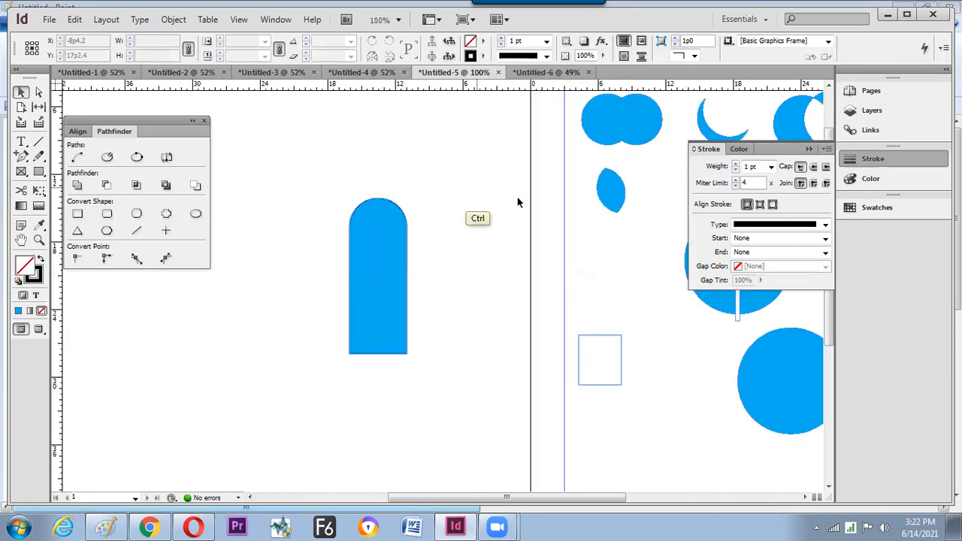
- Zoom out to 75% and move the cyan arch further right on the pasteboard
{"action": "key", "text": "ctrl+minus"}
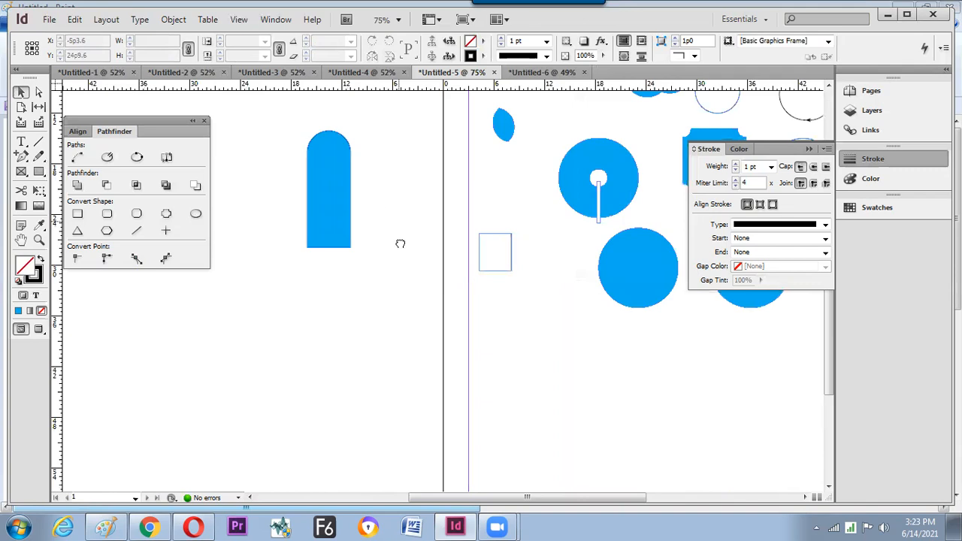
{"action": "left_click_drag", "start_coordinate": [400, 243], "coordinate": [411, 281]}
{"action": "left_click", "coordinate": [339, 252]}
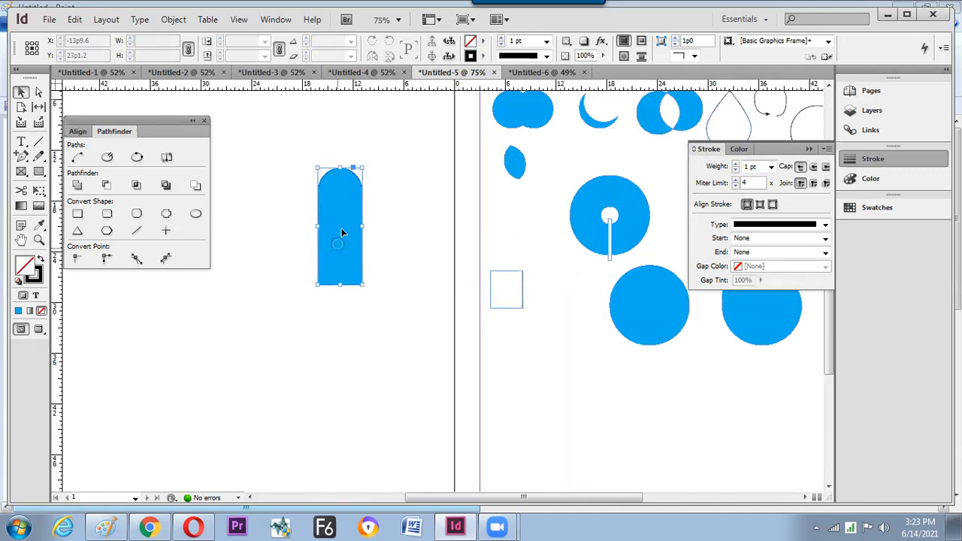
{"action": "left_click_drag", "start_coordinate": [342, 222], "coordinate": [409, 223]}
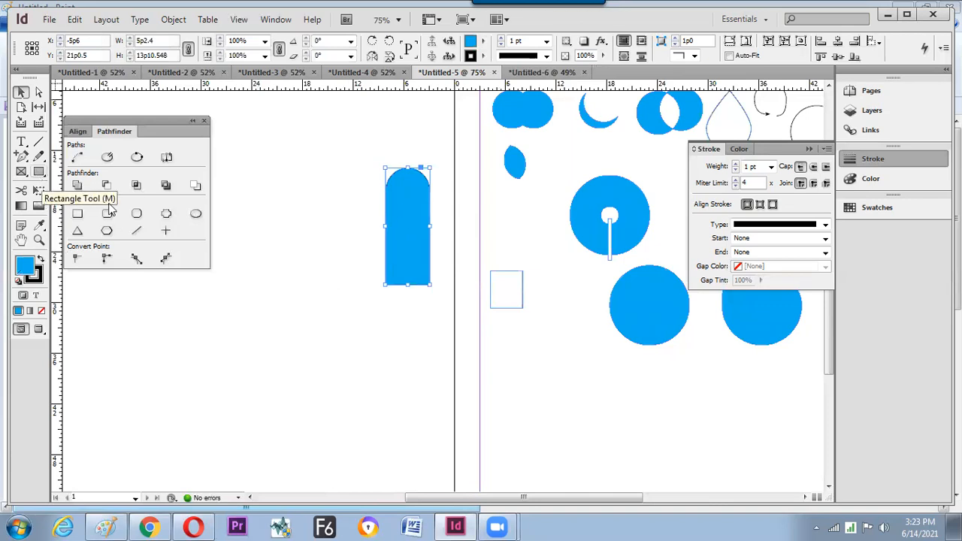
- Draw a hexagon outline on the pasteboard with the Polygon tool
{"action": "left_click_drag", "start_coordinate": [38, 171], "coordinate": [110, 208]}
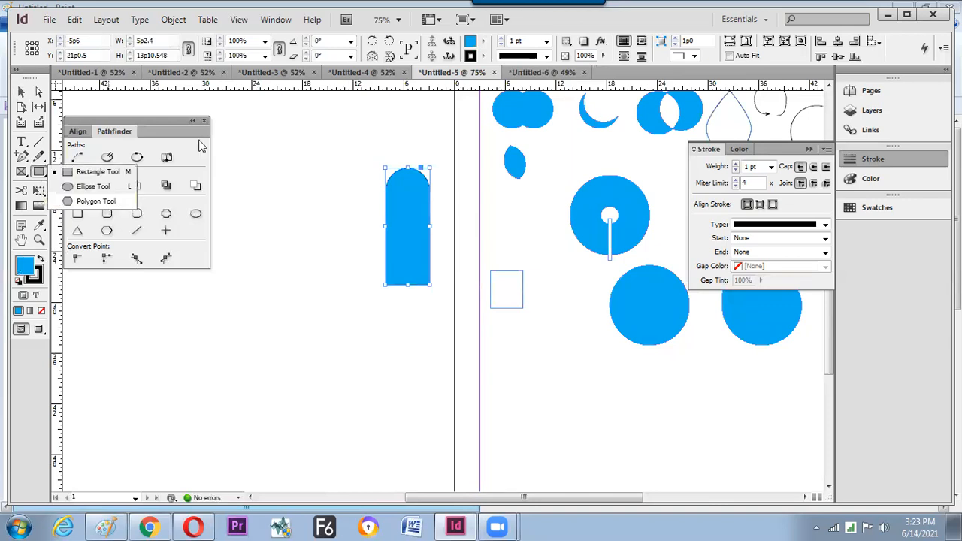
{"action": "left_click", "coordinate": [96, 201]}
{"action": "mouse_move", "coordinate": [258, 345]}
{"action": "left_mouse_down"}
{"action": "mouse_move", "coordinate": [255, 295]}
{"action": "mouse_move", "coordinate": [336, 345]}
{"action": "left_mouse_up"}
{"action": "key", "text": "ctrl+z"}
{"action": "left_click", "coordinate": [292, 297]}
{"action": "mouse_move", "coordinate": [294, 282]}
{"action": "left_mouse_down"}
{"action": "mouse_move", "coordinate": [367, 355]}
{"action": "mouse_move", "coordinate": [405, 366]}
{"action": "mouse_move", "coordinate": [386, 359]}
{"action": "left_mouse_up"}
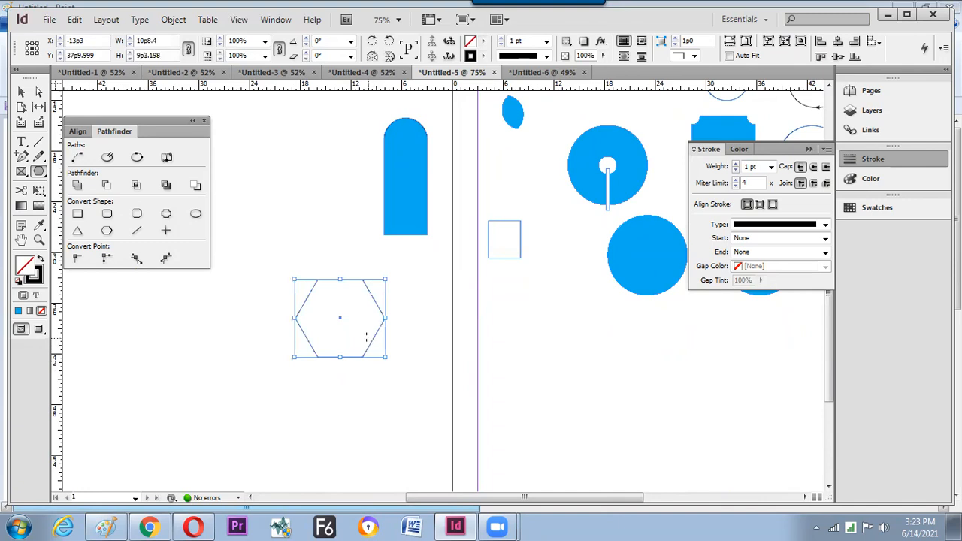
- Change the hexagon to 3 sides, making a triangle, and move it up and left
{"action": "double_click", "coordinate": [39, 171]}
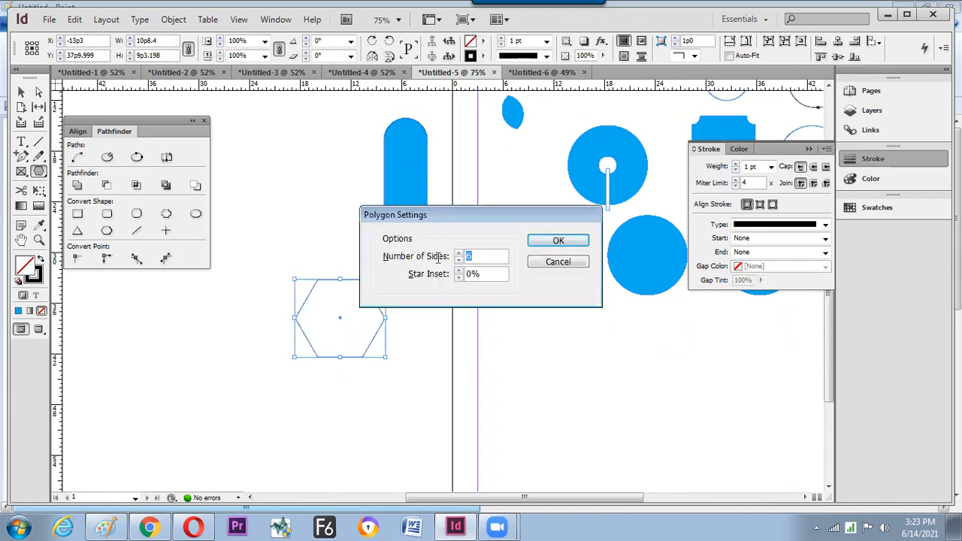
{"action": "type", "text": "3"}
{"action": "left_click", "coordinate": [556, 241]}
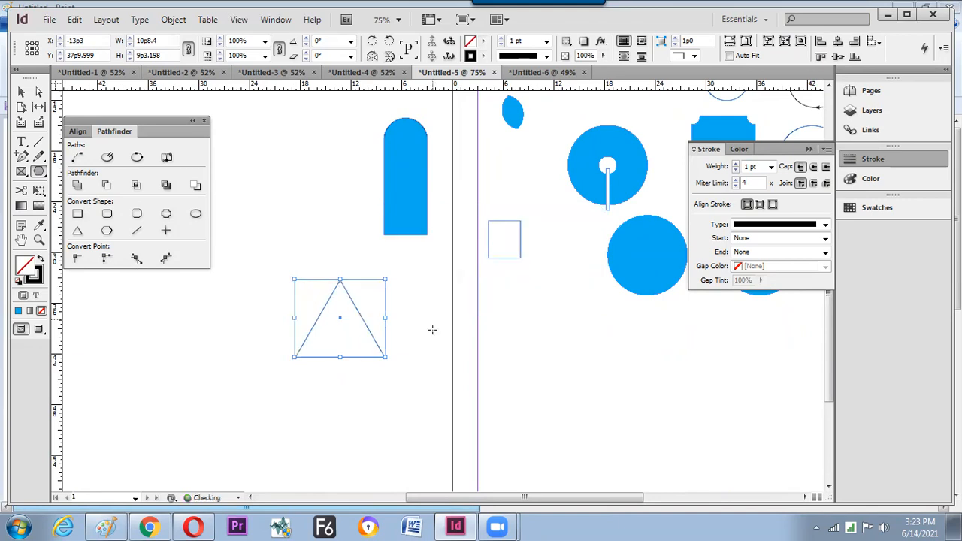
{"action": "key", "text": "v"}
{"action": "left_click_drag", "start_coordinate": [374, 342], "coordinate": [340, 306]}
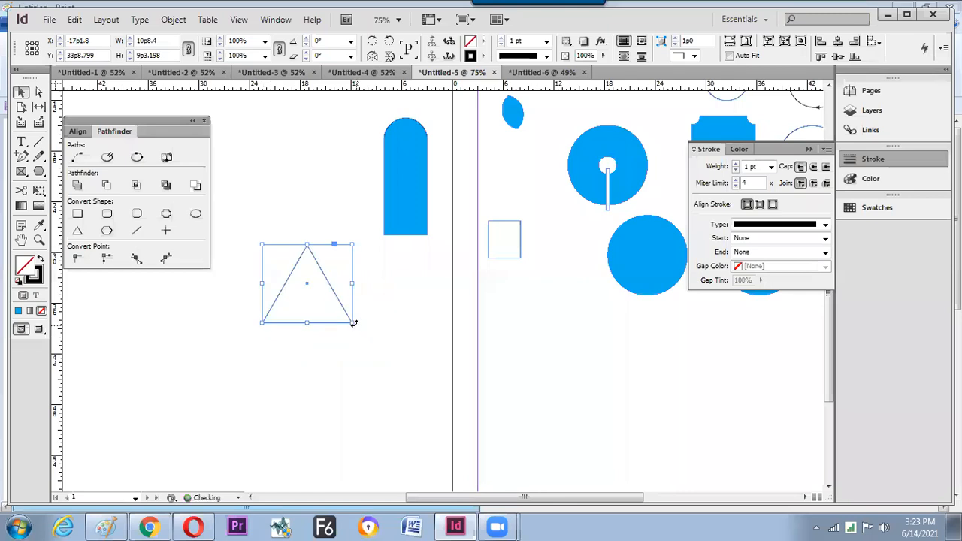
- Duplicate the triangle, give the copy a 50% star inset, and place it below the triangle
{"action": "left_click_drag", "start_coordinate": [402, 332], "coordinate": [440, 339]}
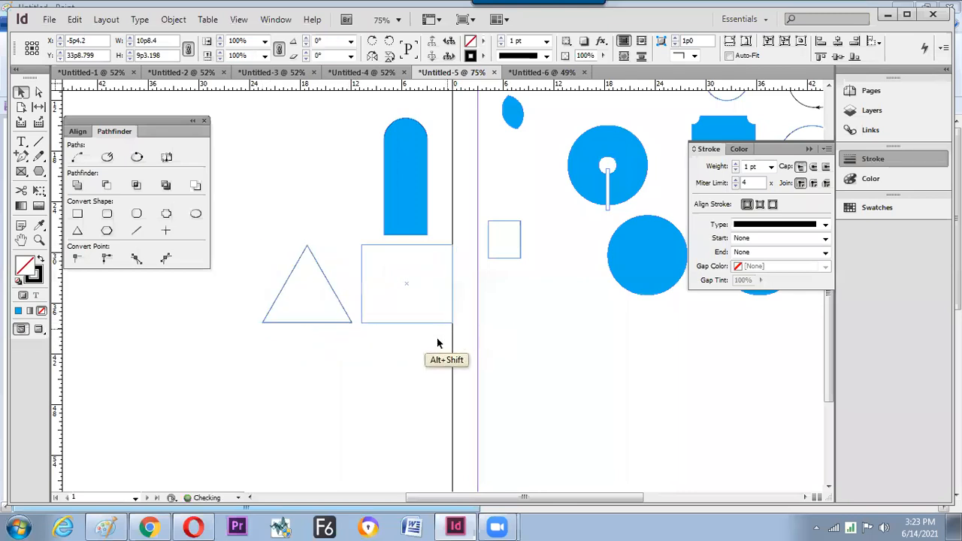
{"action": "double_click", "coordinate": [43, 170]}
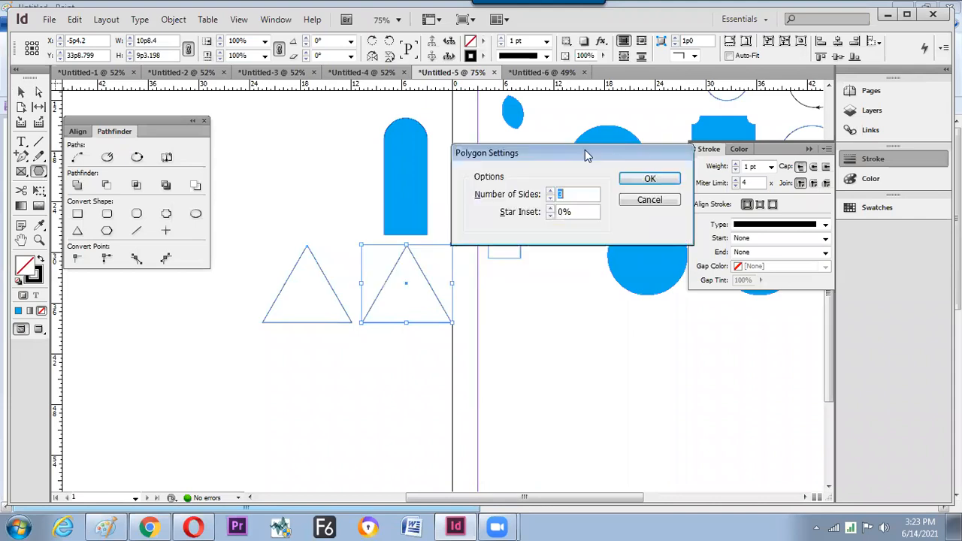
{"action": "key", "text": "Tab"}
{"action": "type", "text": "50"}
{"action": "key", "text": "Return"}
{"action": "key", "text": "v"}
{"action": "left_click", "coordinate": [439, 310]}
{"action": "left_click_drag", "start_coordinate": [438, 308], "coordinate": [338, 395]}
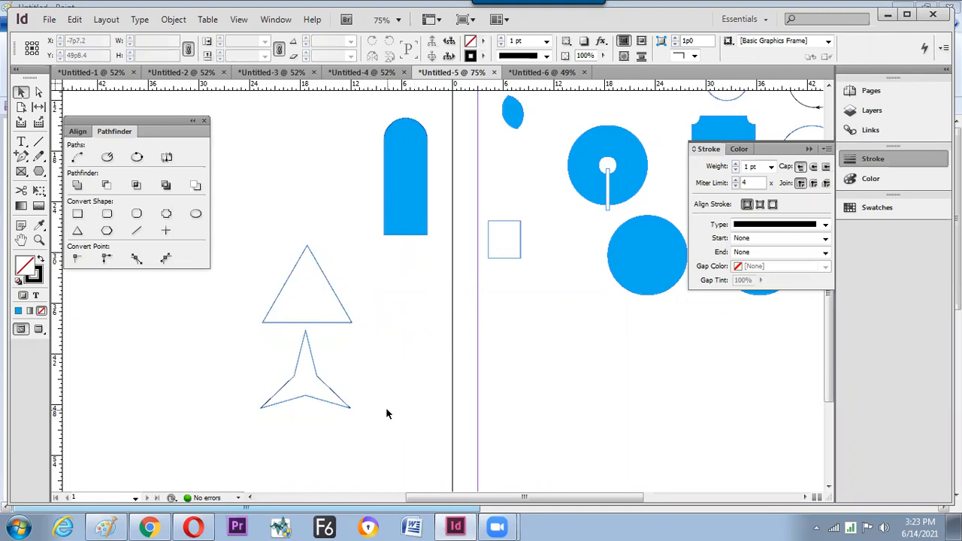
- Select the existing three-point star
{"action": "left_click", "coordinate": [321, 388]}
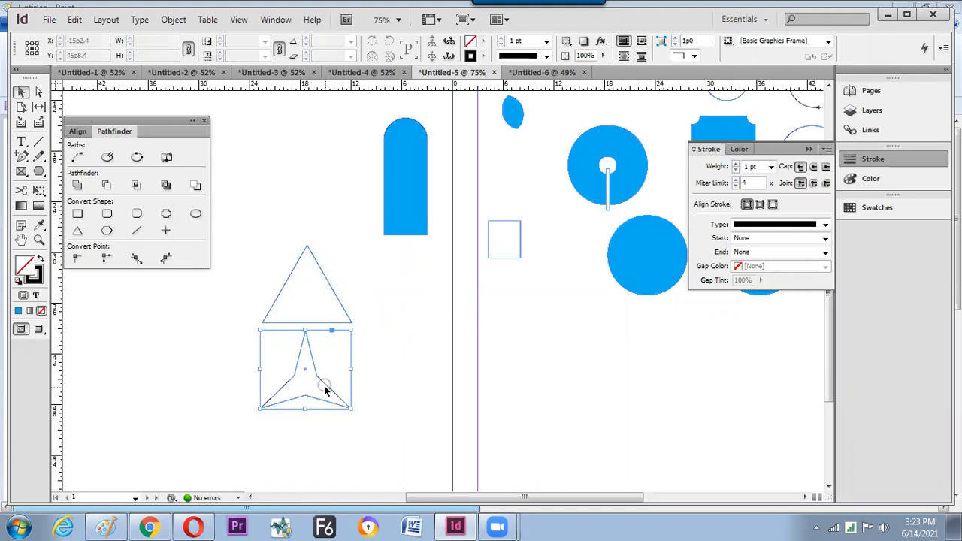
{"action": "left_click", "coordinate": [342, 322]}
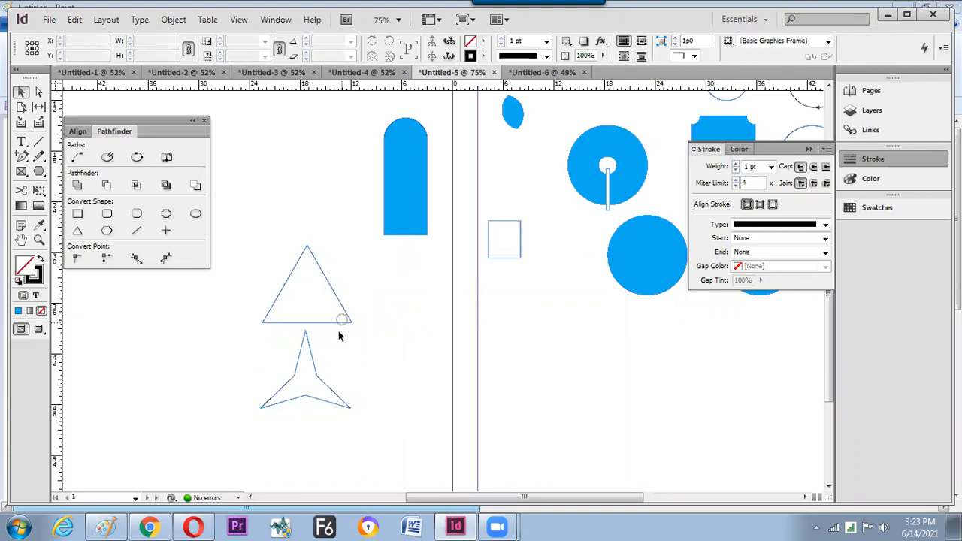
{"action": "left_click", "coordinate": [318, 378]}
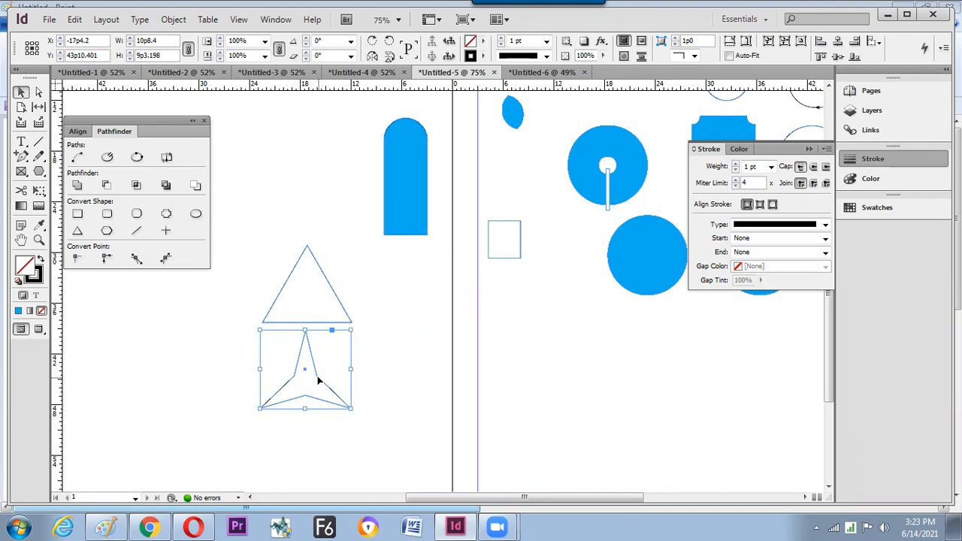
- Draw a 4×4 grid of three-point stars on the lower part of the page with the Polygon tool
{"action": "left_click", "coordinate": [40, 171]}
{"action": "left_click_drag", "start_coordinate": [465, 375], "coordinate": [285, 248]}
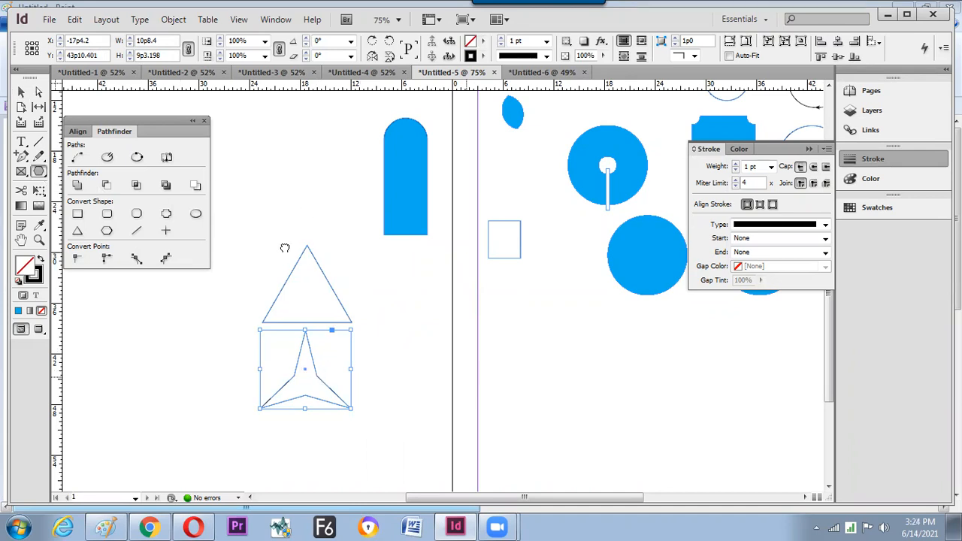
{"action": "left_click_drag", "start_coordinate": [357, 234], "coordinate": [537, 366]}
{"action": "key", "text": "shift"}
{"action": "key", "text": "shift+Right"}
{"action": "key", "text": "Right"}
{"action": "key", "text": "Up"}
{"action": "key", "text": "Up"}
{"action": "key", "text": "Up"}
{"action": "key", "text": "Right"}
- Enlarge the star grid, zoom in and select the top-left star, then bring up New Document settings
{"action": "key", "text": "v"}
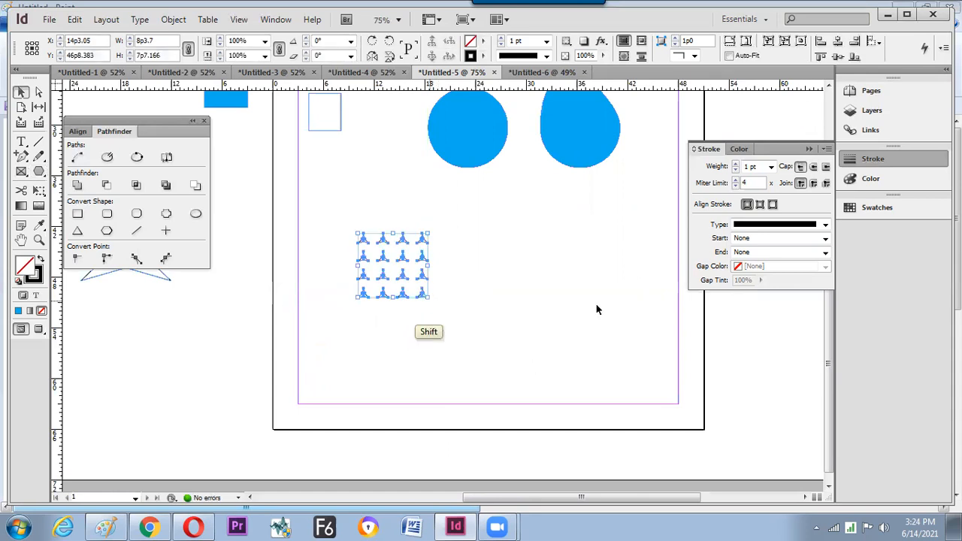
{"action": "left_click", "coordinate": [592, 309]}
{"action": "key", "text": "z"}
{"action": "left_click", "coordinate": [586, 386]}
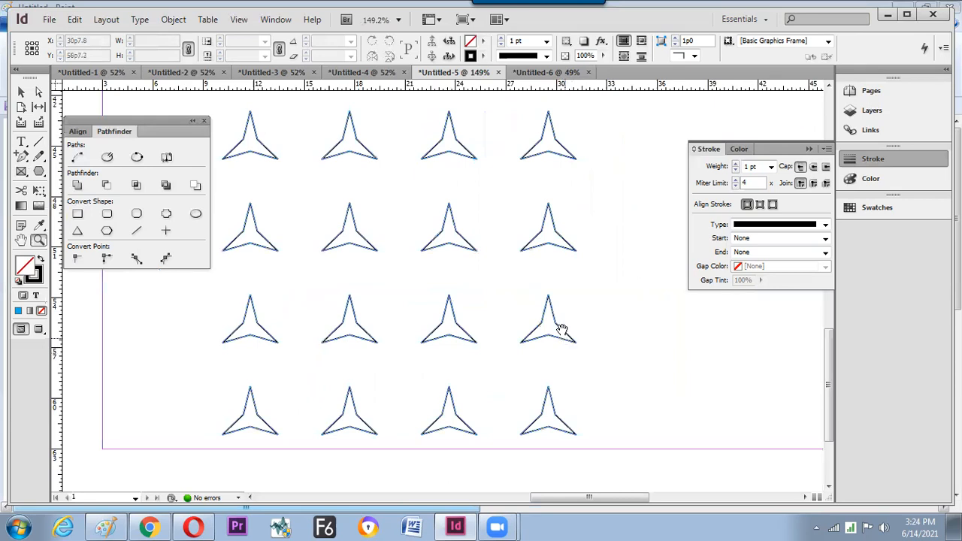
{"action": "scroll", "coordinate": [563, 339], "scroll_direction": "up", "scroll_amount": 2}
{"action": "key", "text": "v"}
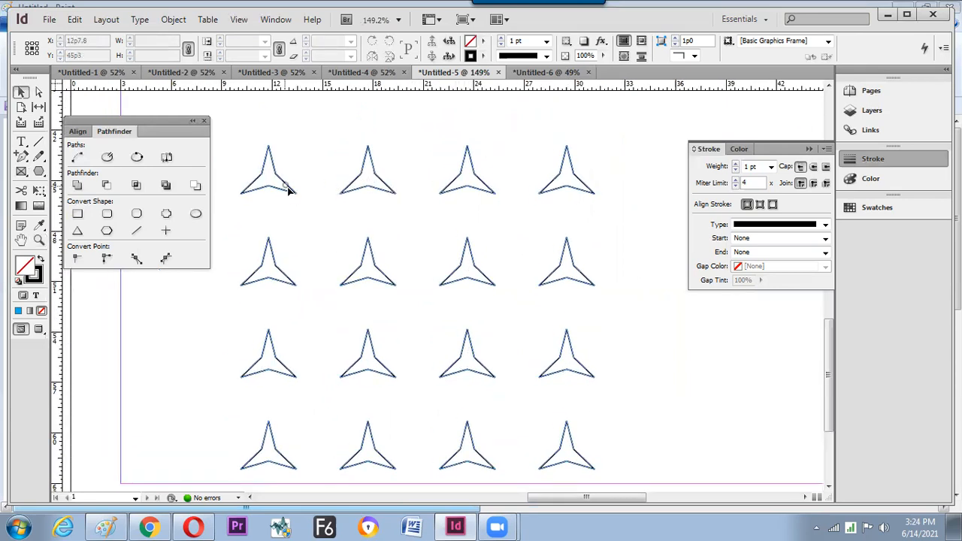
{"action": "left_click", "coordinate": [286, 187]}
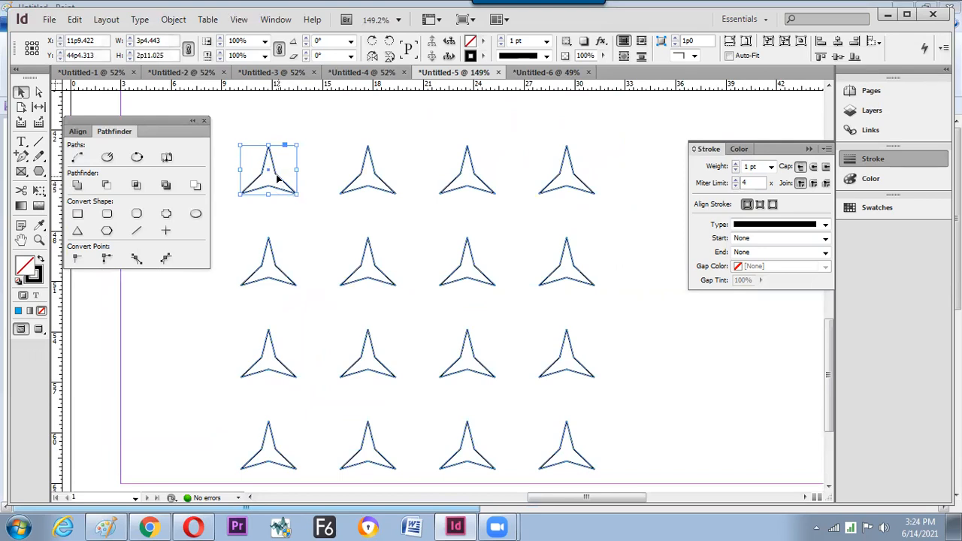
{"action": "key", "text": "ctrl+n"}
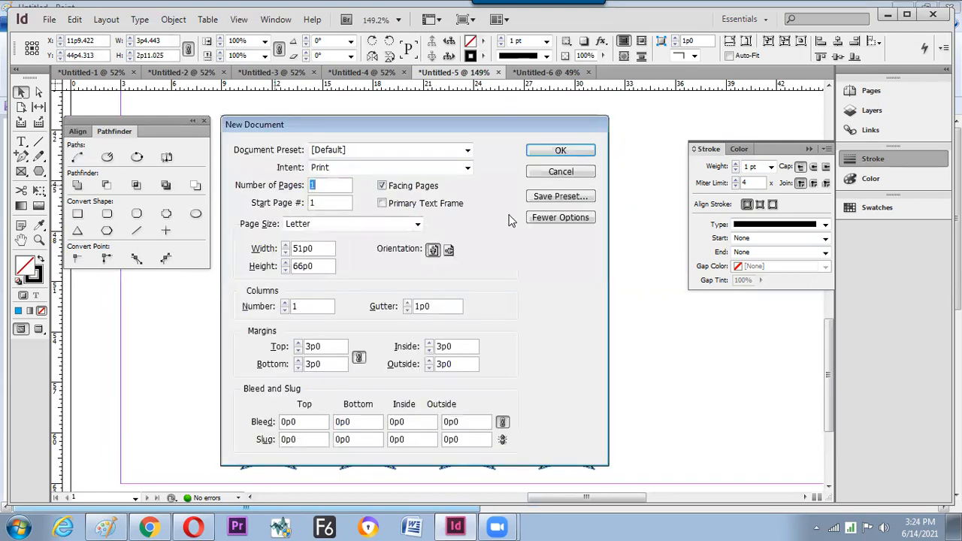
- Cancel the new document, then view the fitted page with panels hidden in Presentation Mode before exiting it
{"action": "left_click", "coordinate": [535, 176]}
{"action": "key", "text": "ctrl+0"}
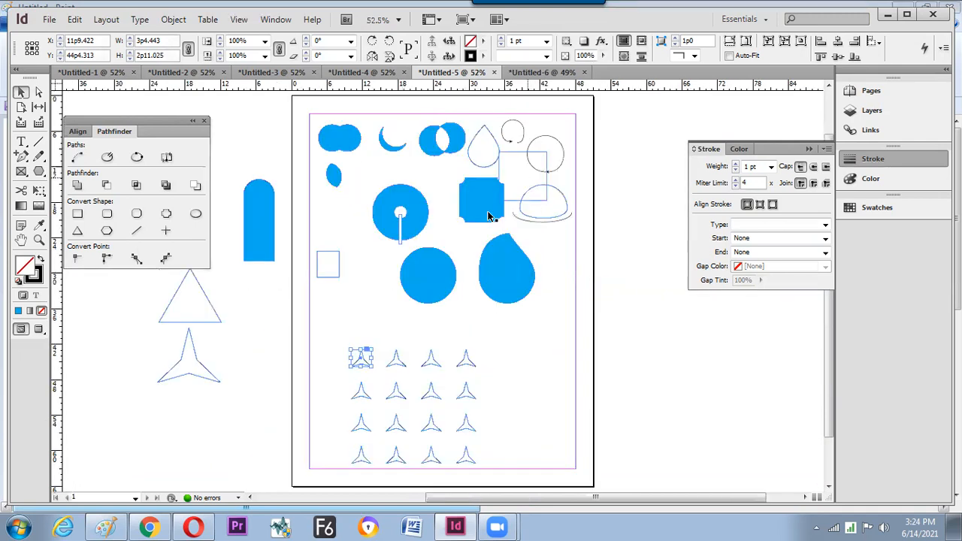
{"action": "key", "text": "Tab"}
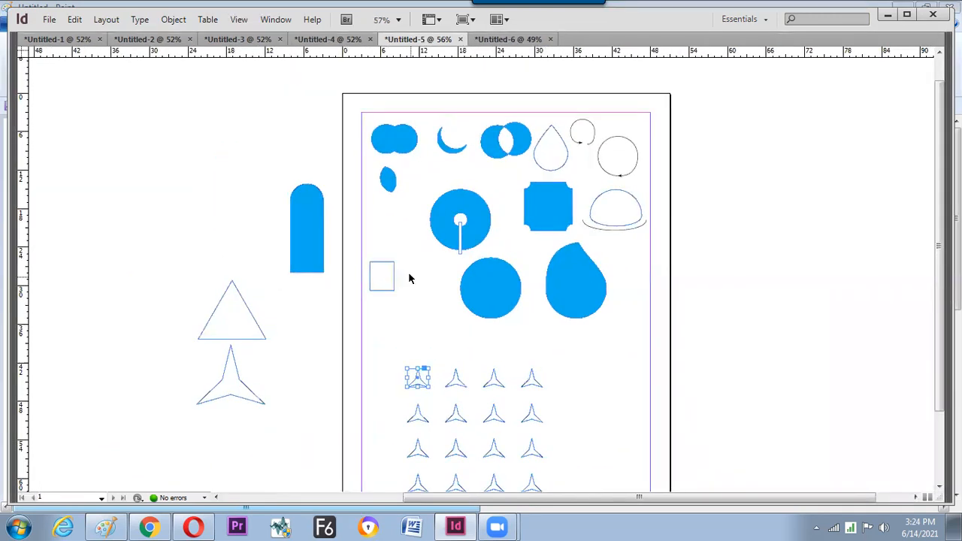
{"action": "key", "text": "shift+w"}
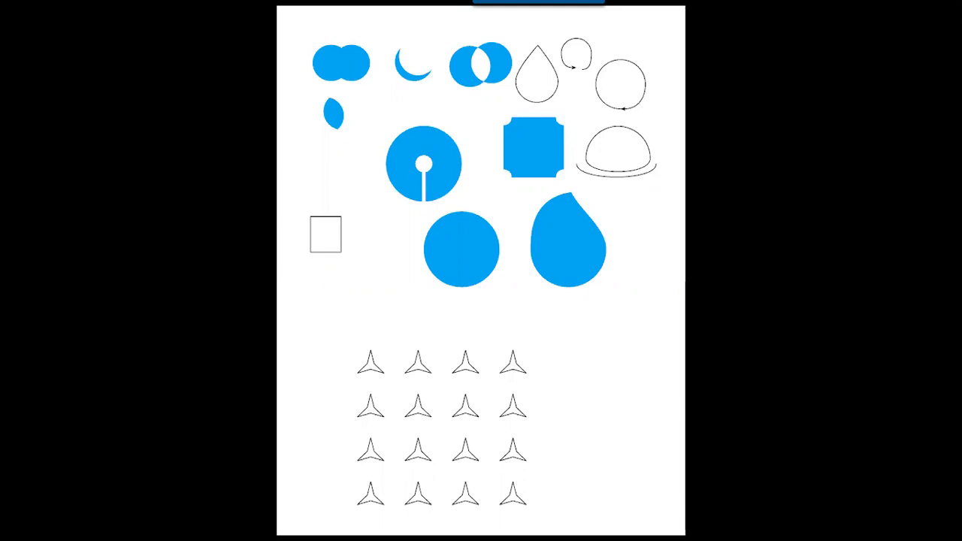
{"action": "key", "text": "Escape"}
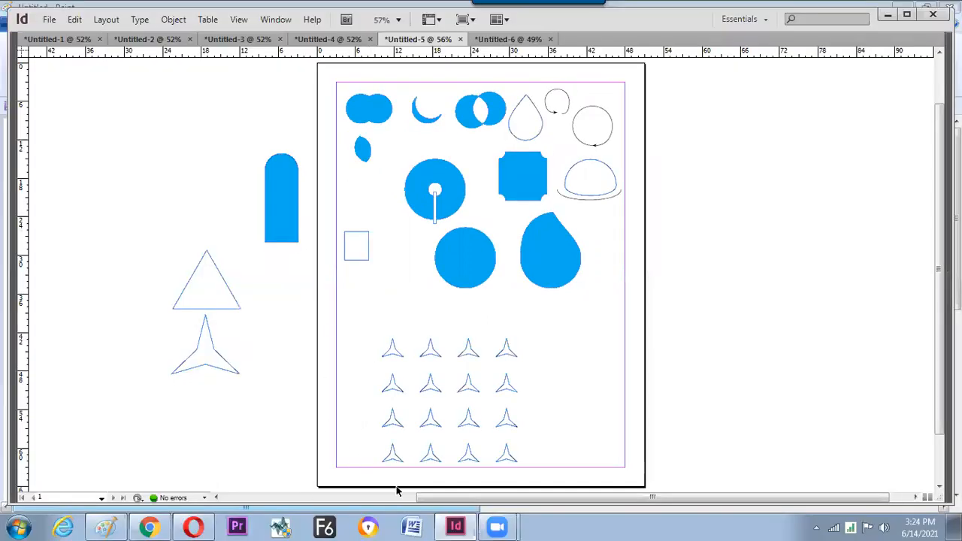
- Raise the system volume slightly from the taskbar volume control
{"action": "left_click", "coordinate": [885, 527]}
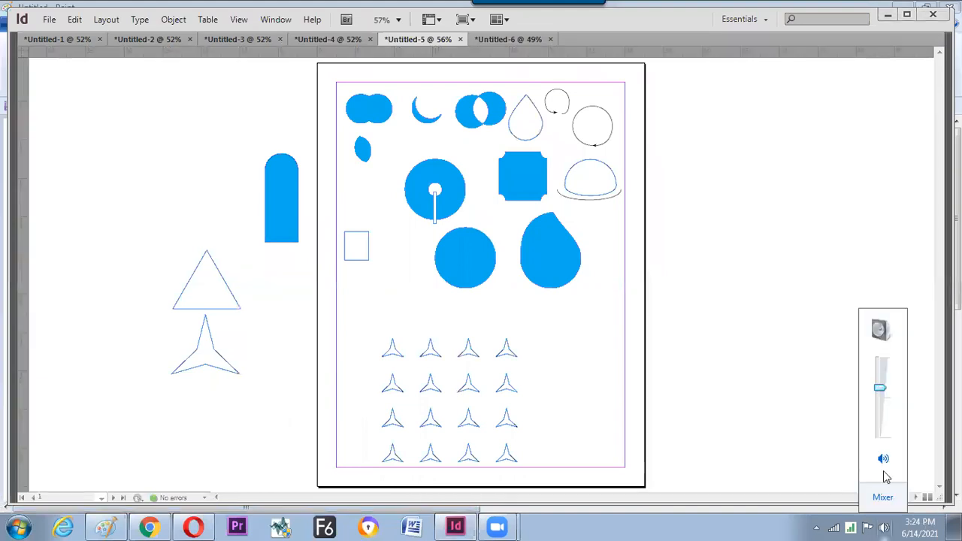
{"action": "left_click", "coordinate": [882, 389]}
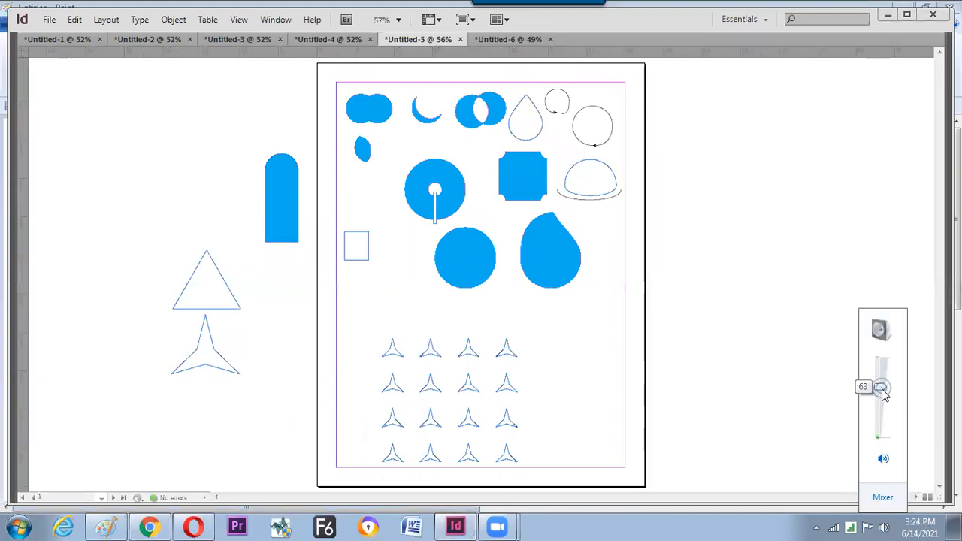
{"action": "left_click_drag", "start_coordinate": [882, 389], "coordinate": [883, 385]}
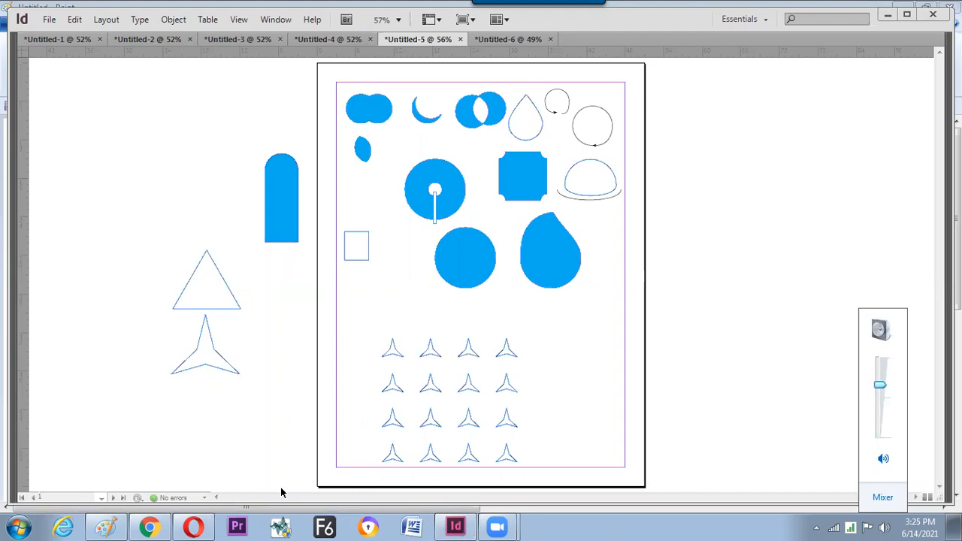
{"action": "left_click", "coordinate": [84, 490]}
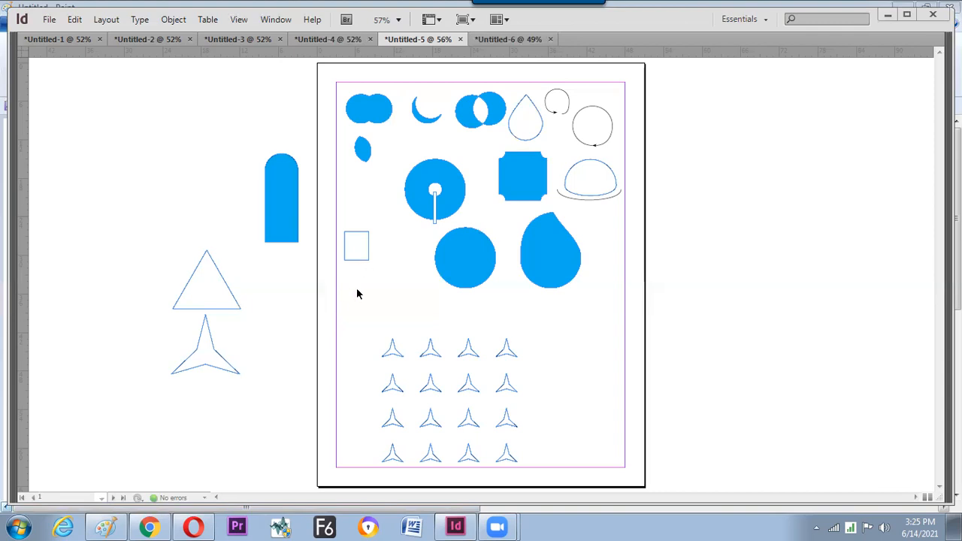
- Restore the hidden panels, create the new document Untitled-7, and draw a three-pointed star near the top-left
{"action": "key", "text": "Tab"}
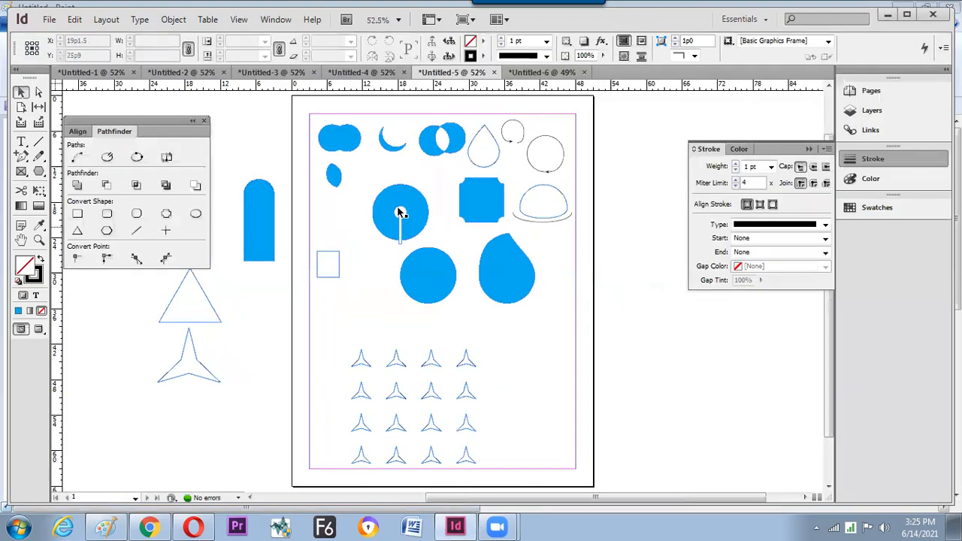
{"action": "key", "text": "ctrl"}
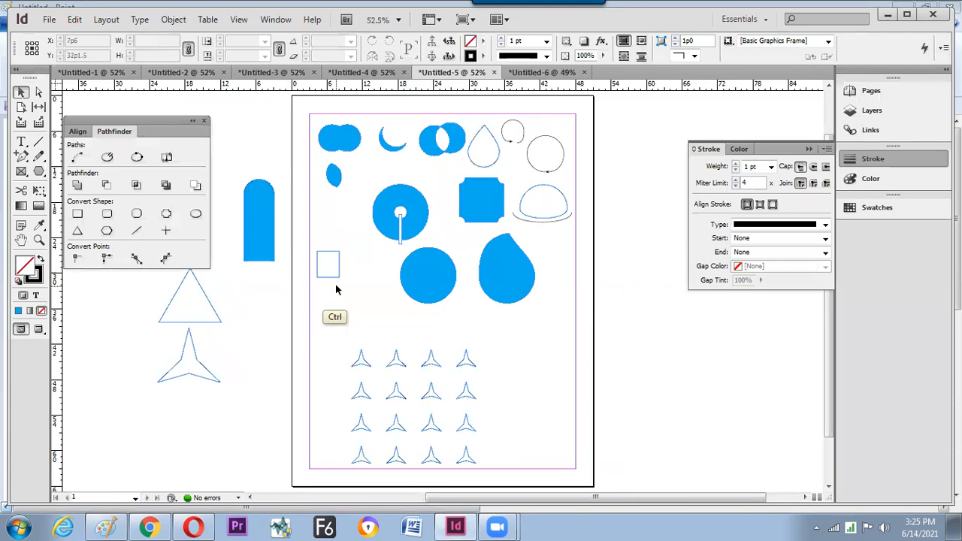
{"action": "key", "text": "ctrl+n"}
{"action": "key", "text": "Return"}
{"action": "left_click", "coordinate": [39, 172]}
{"action": "left_click_drag", "start_coordinate": [321, 131], "coordinate": [380, 191]}
- Redraw the star near the page's top-left and set its Star Inset to 0%
{"action": "key", "text": "shift"}
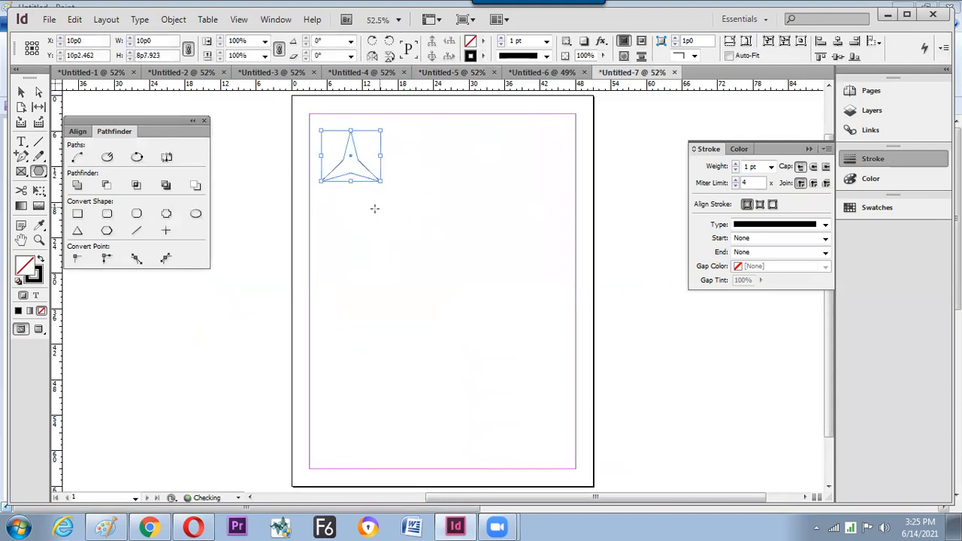
{"action": "key", "text": "Delete"}
{"action": "left_click_drag", "start_coordinate": [337, 149], "coordinate": [386, 203]}
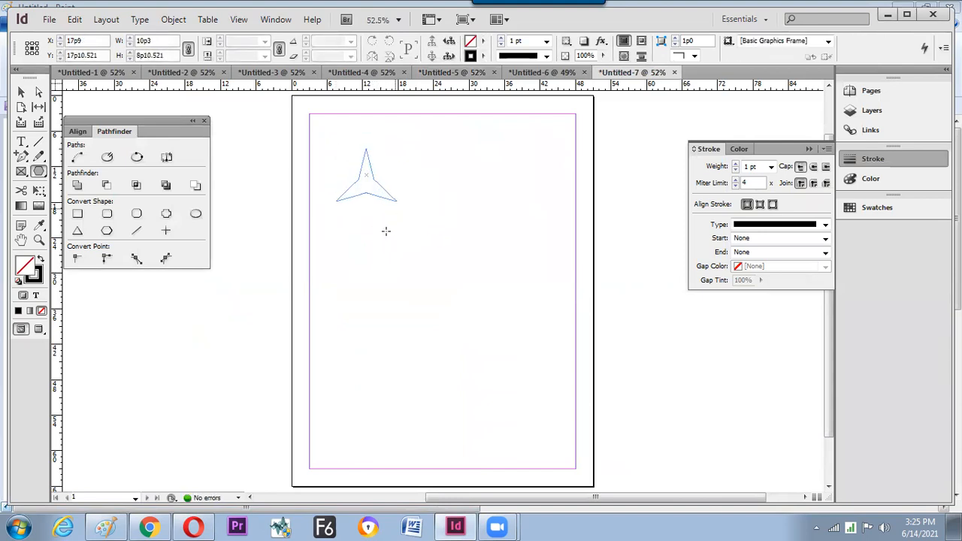
{"action": "double_click", "coordinate": [39, 172]}
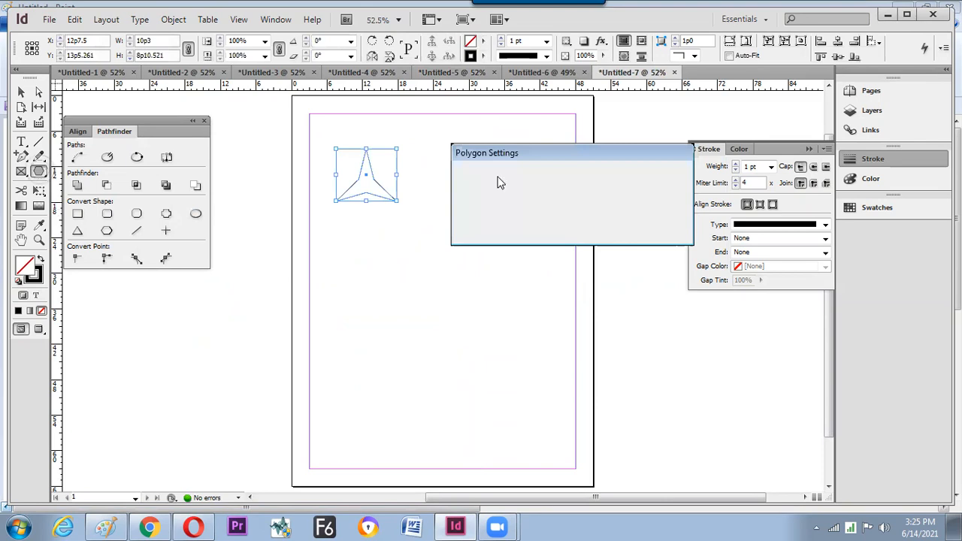
{"action": "double_click", "coordinate": [575, 212]}
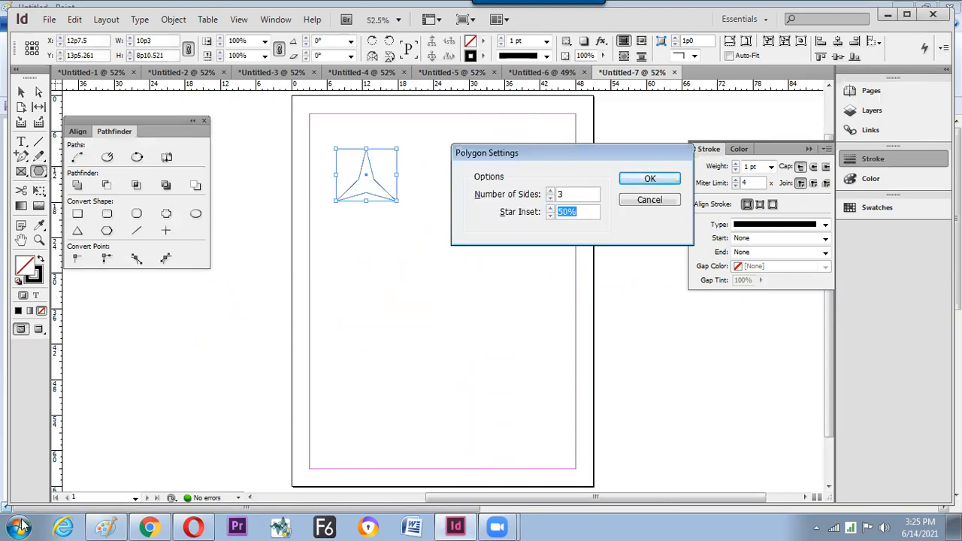
{"action": "type", "text": "0"}
{"action": "key", "text": "Return"}
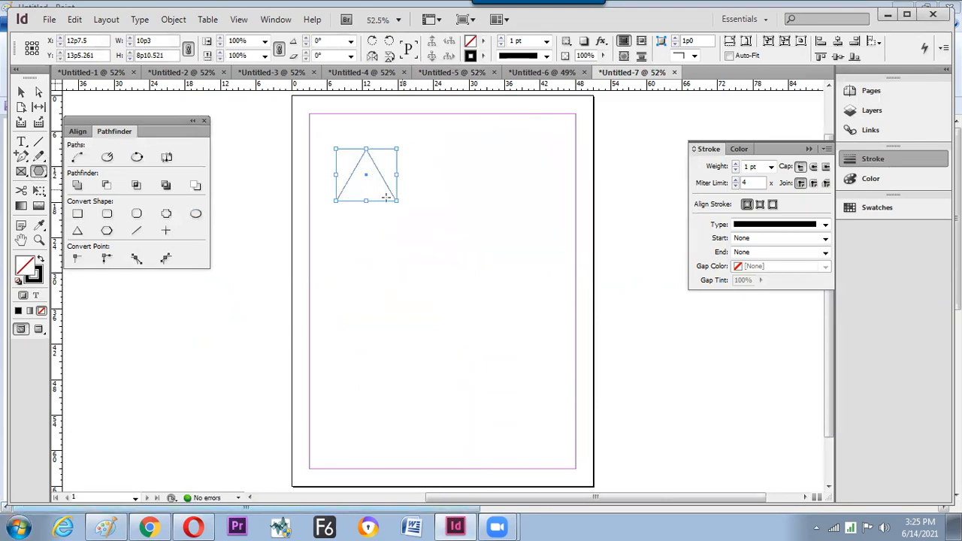
- Change the polygon to 5 sides to make a pentagon, then deselect it and zoom in
{"action": "double_click", "coordinate": [40, 173]}
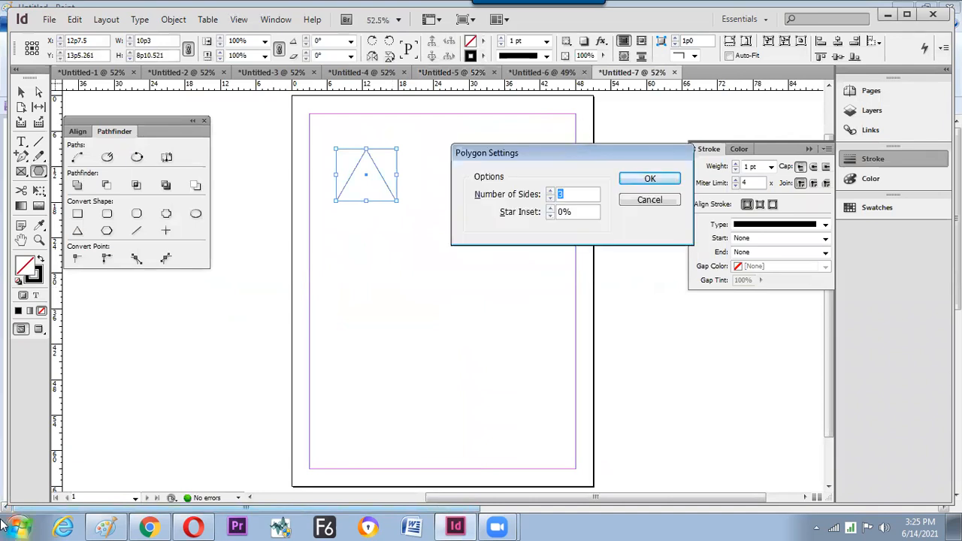
{"action": "type", "text": "5"}
{"action": "key", "text": "Return"}
{"action": "left_click", "coordinate": [21, 91]}
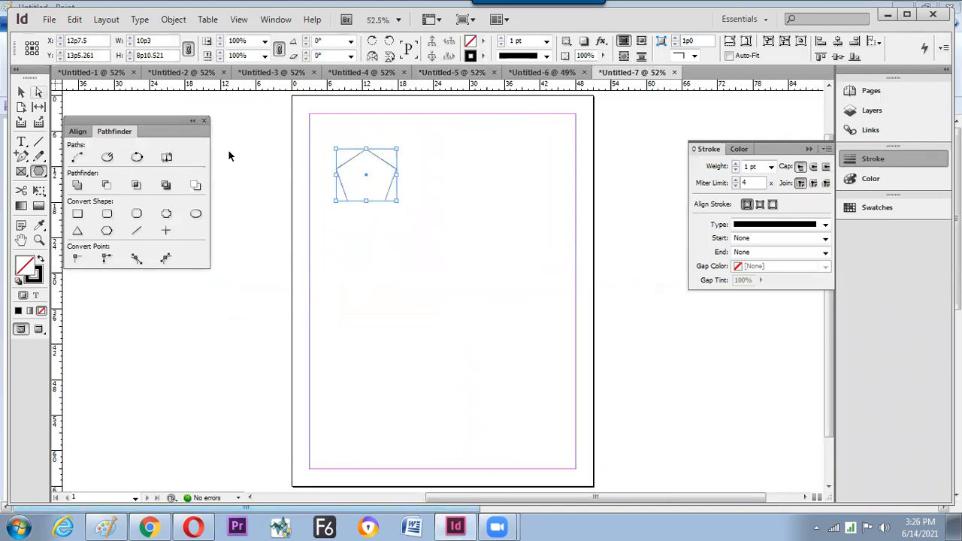
{"action": "left_click", "coordinate": [350, 228]}
{"action": "key", "text": "ctrl+equal"}
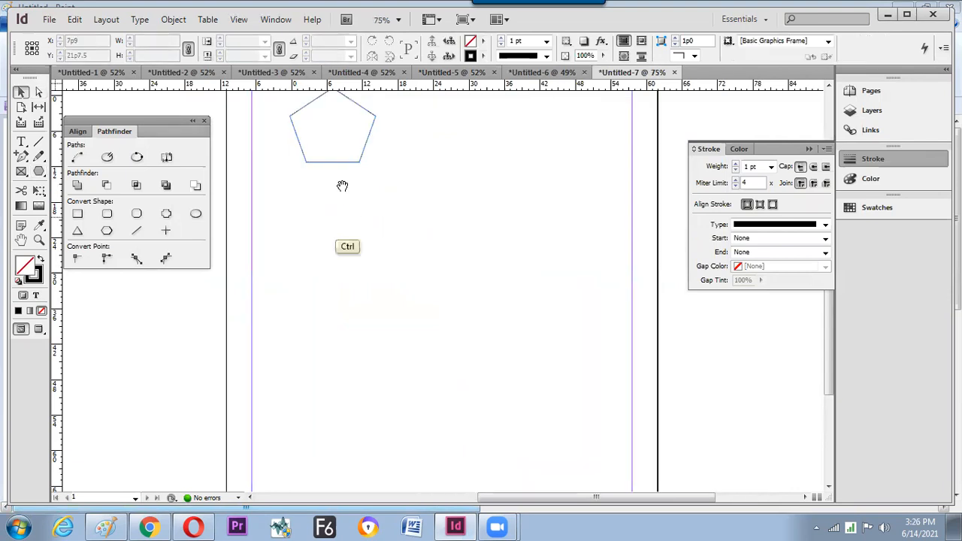
- Move the single pentagon up and left, then delete it
{"action": "left_click_drag", "start_coordinate": [342, 186], "coordinate": [376, 274]}
{"action": "left_click_drag", "start_coordinate": [407, 219], "coordinate": [376, 209]}
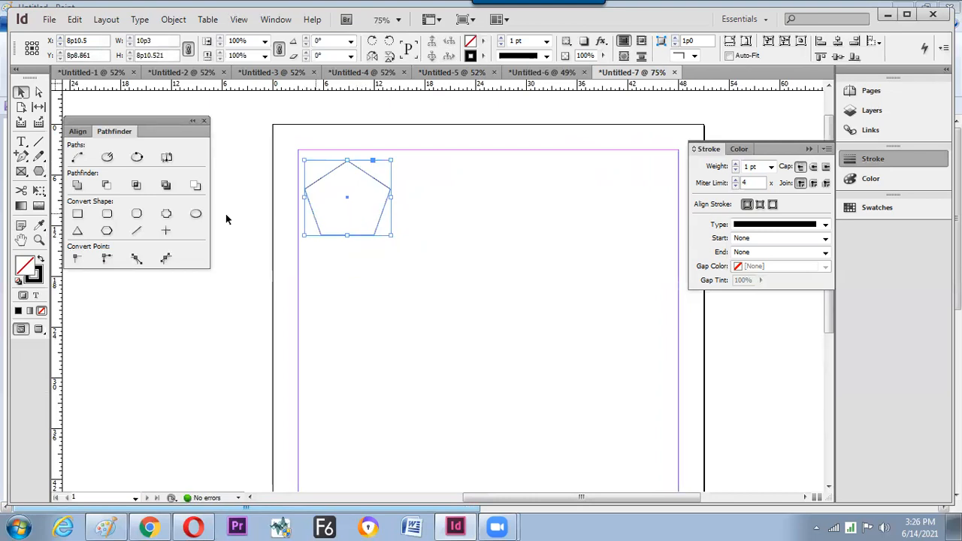
{"action": "key", "text": "Delete"}
- Drag a polygon area from the page's top-left and gridify it into 3×3 pentagons, closing the Pathfinder panel
{"action": "left_click_drag", "start_coordinate": [39, 170], "coordinate": [75, 197]}
{"action": "mouse_move", "coordinate": [310, 160]}
{"action": "left_mouse_down"}
{"action": "mouse_move", "coordinate": [578, 390]}
{"action": "mouse_move", "coordinate": [645, 423]}
{"action": "mouse_move", "coordinate": [651, 445]}
{"action": "left_mouse_up"}
{"action": "key", "text": "Up"}
{"action": "key", "text": "Up"}
{"action": "key", "text": "Right"}
{"action": "key", "text": "Right"}
{"action": "left_click", "coordinate": [21, 92]}
{"action": "left_click", "coordinate": [204, 121]}
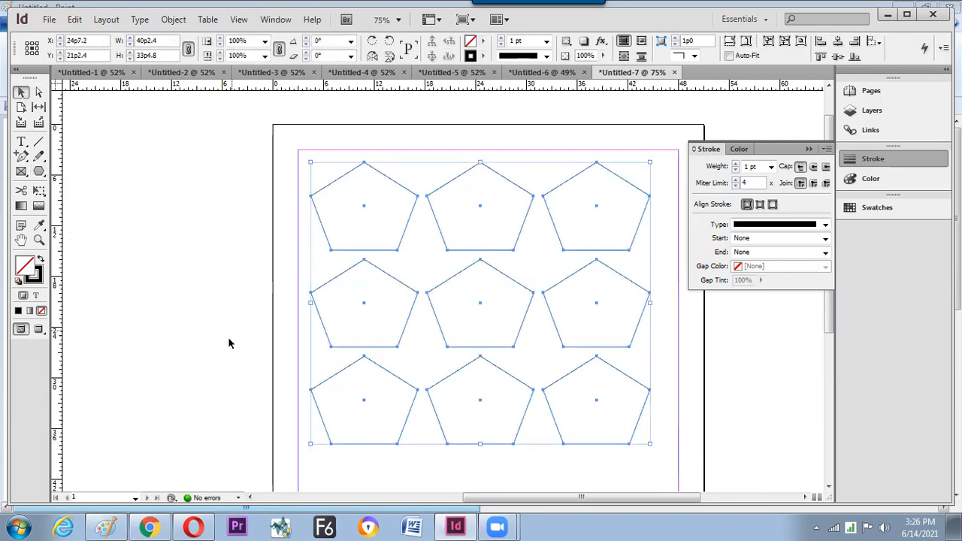
{"action": "left_click", "coordinate": [228, 339]}
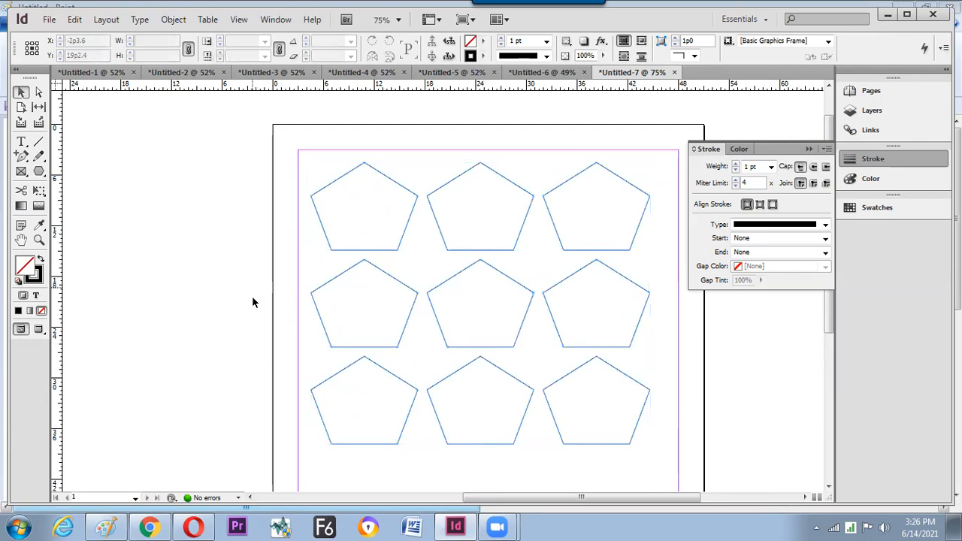
- Select all nine pentagons and change their Number of Sides to 3, then to 6
{"action": "key", "text": "ctrl+a"}
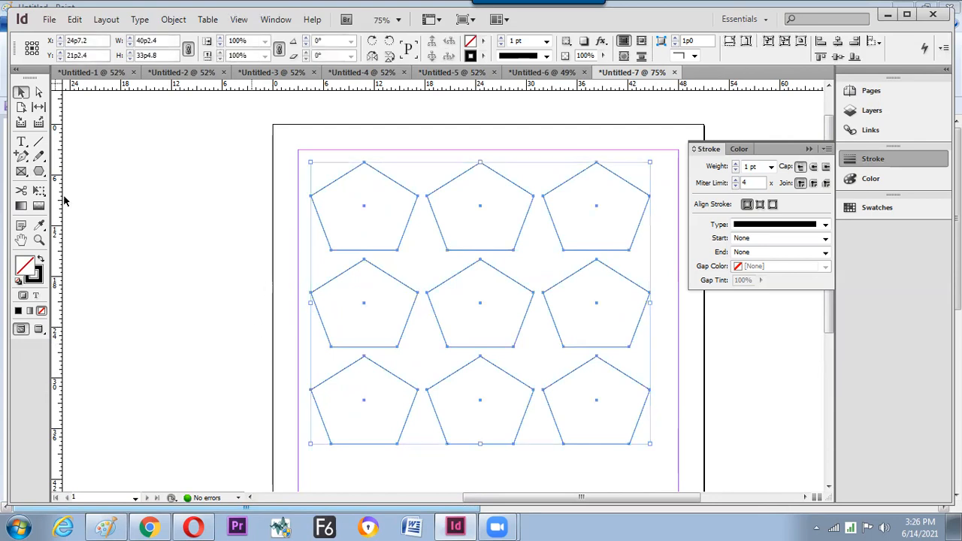
{"action": "double_click", "coordinate": [39, 171]}
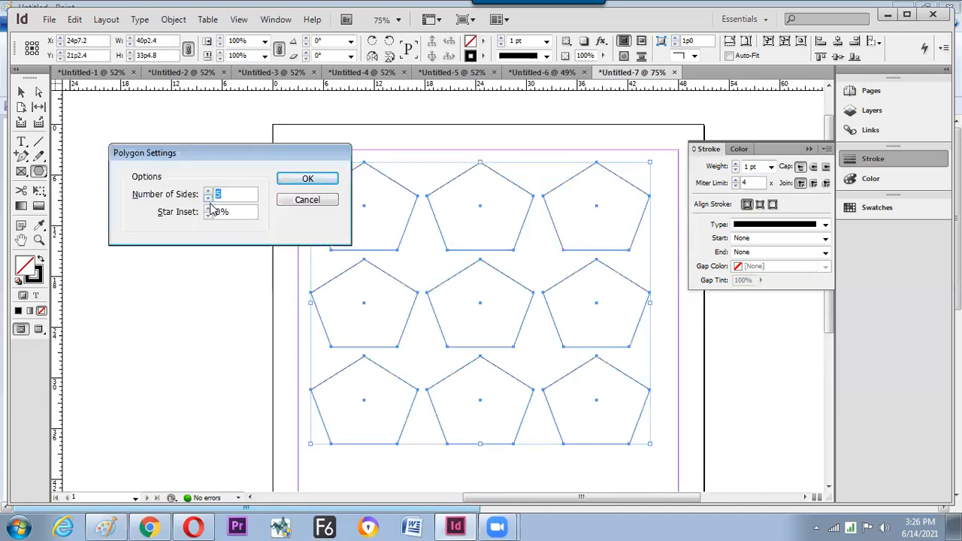
{"action": "type", "text": "3"}
{"action": "key", "text": "Return"}
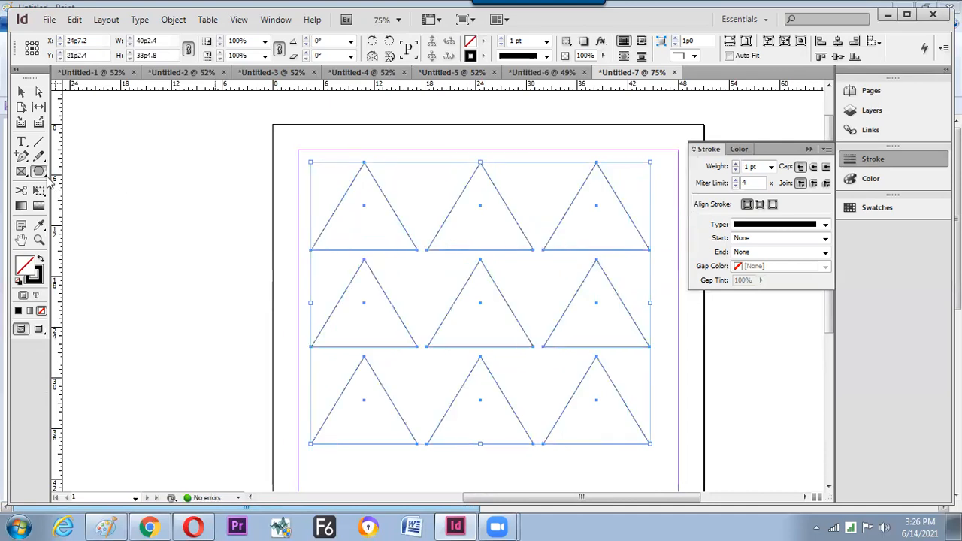
{"action": "double_click", "coordinate": [39, 171]}
{"action": "type", "text": "6"}
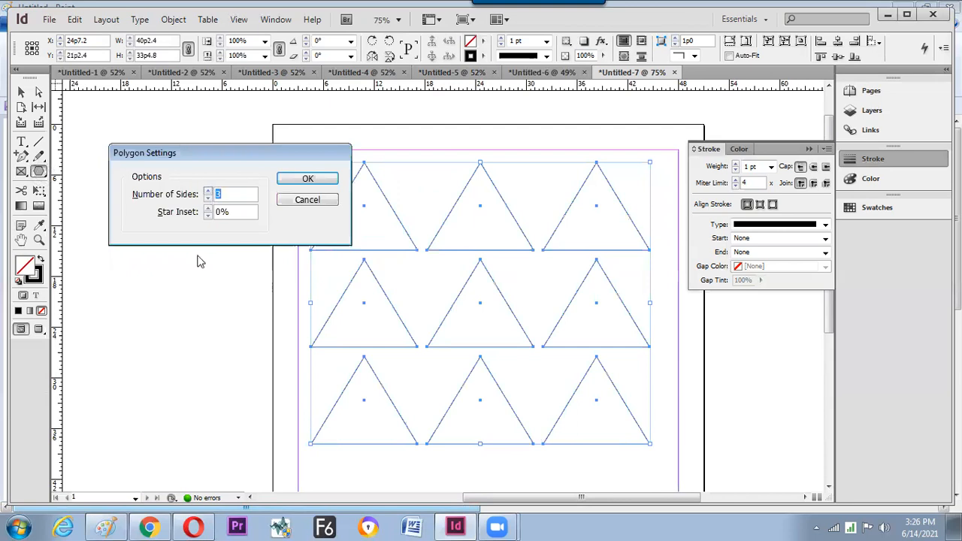
{"action": "key", "text": "Return"}
- Check the hexagon grid by marquee-selecting it, then select the top-left hexagon and frame the grid
{"action": "key", "text": "v"}
{"action": "left_click", "coordinate": [239, 255]}
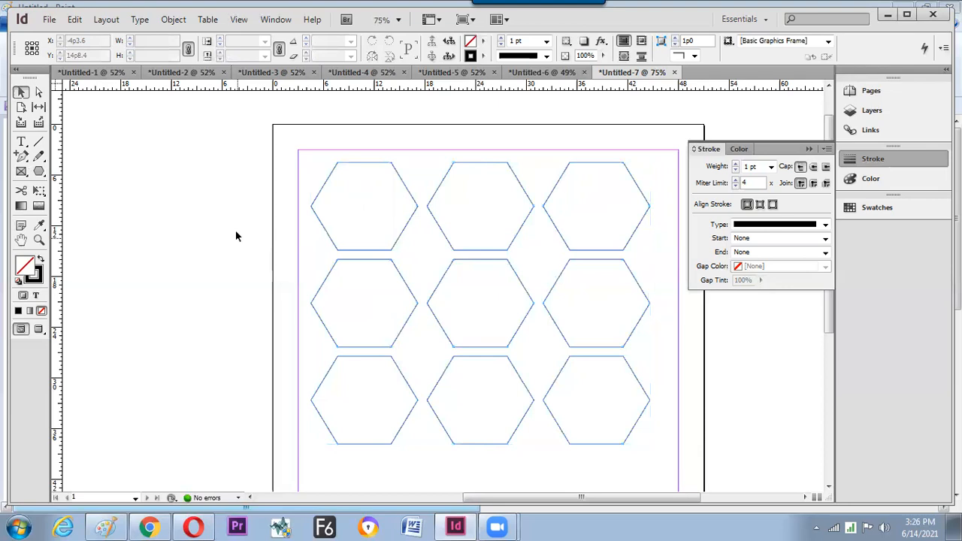
{"action": "left_click_drag", "start_coordinate": [249, 128], "coordinate": [558, 413]}
{"action": "left_click", "coordinate": [596, 341]}
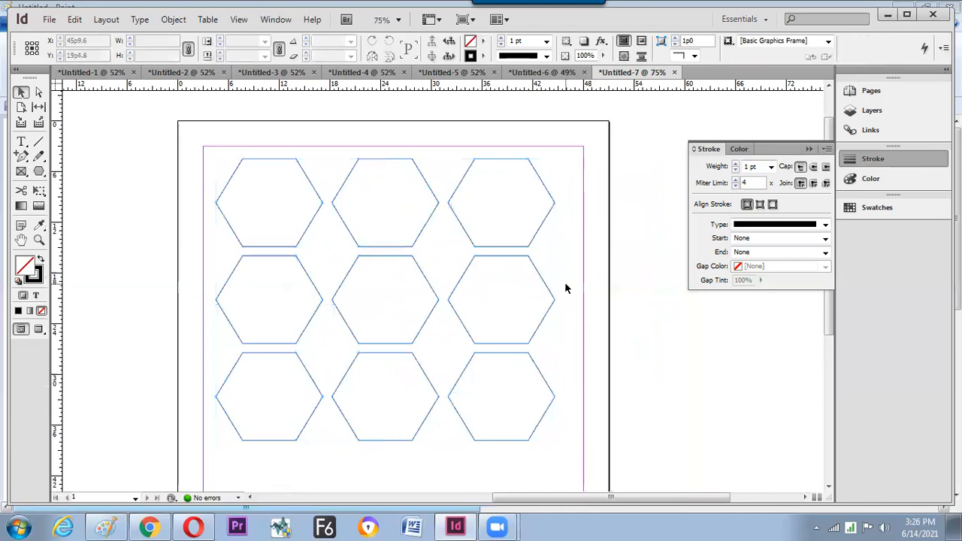
{"action": "left_click_drag", "start_coordinate": [566, 283], "coordinate": [579, 285]}
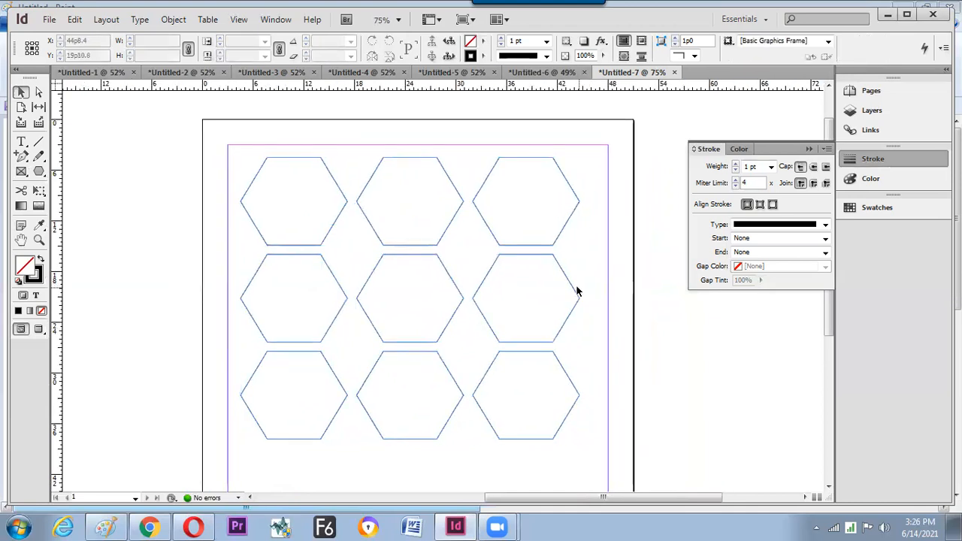
{"action": "key", "text": "ctrl+minus"}
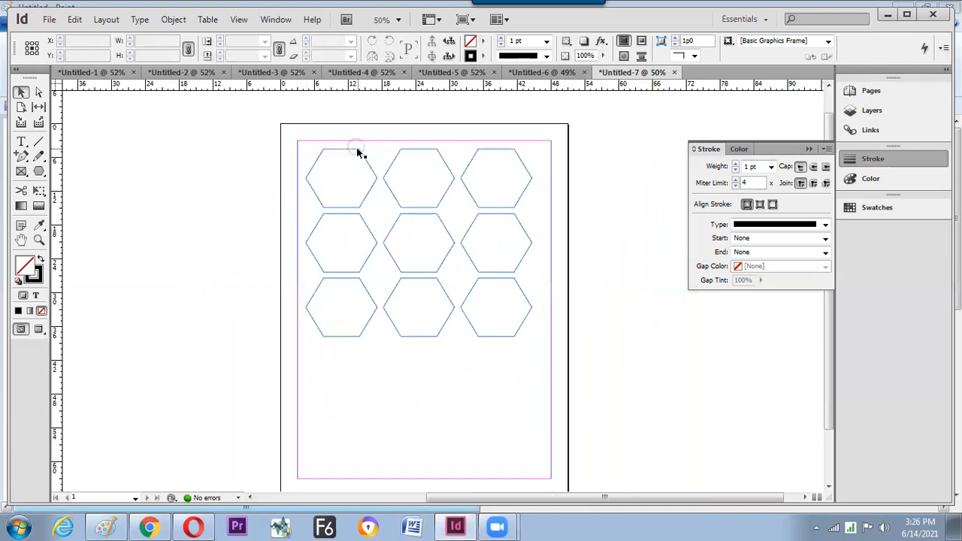
{"action": "left_click", "coordinate": [353, 150]}
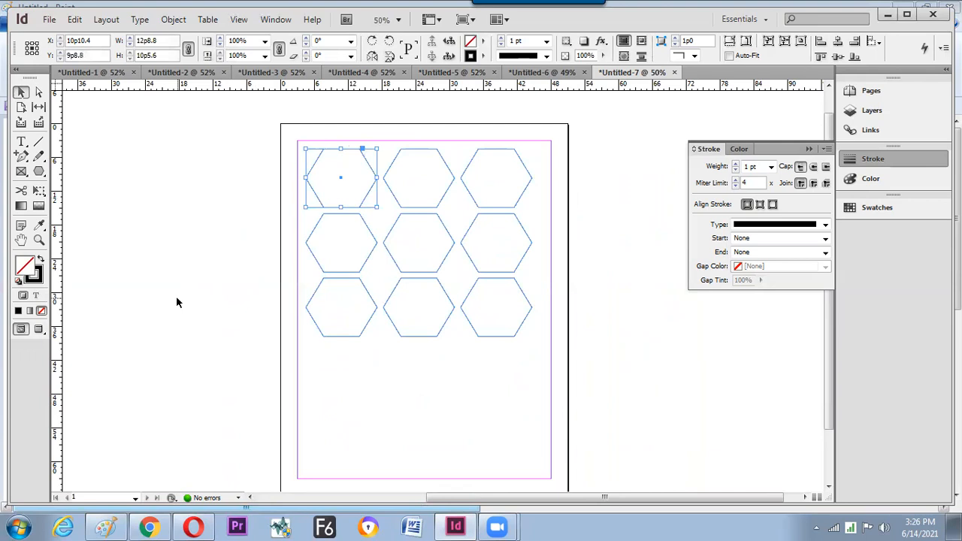
{"action": "key", "text": "ctrl+equal"}
{"action": "left_click_drag", "start_coordinate": [327, 237], "coordinate": [209, 210]}
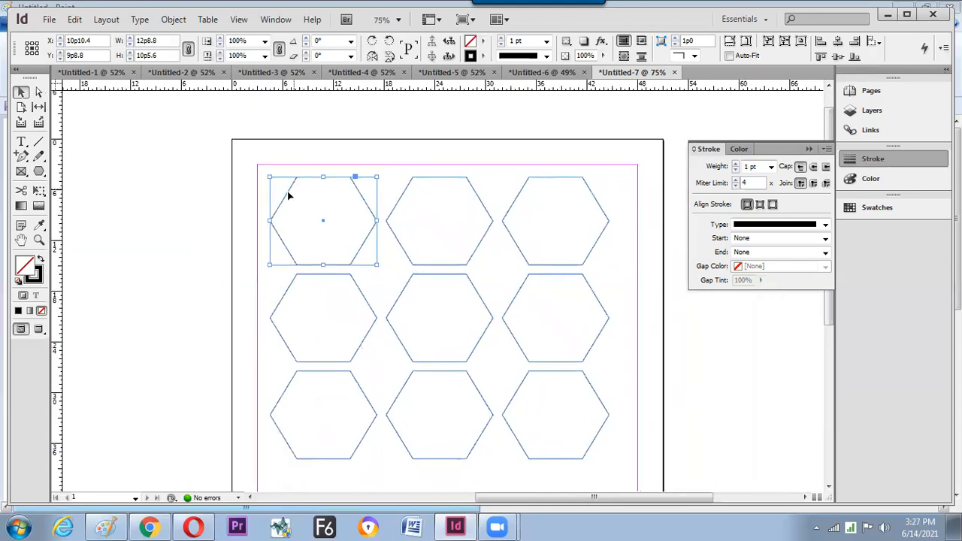
- Place Desert.jpg from the Sample Pictures folder into the top-left hexagon frame
{"action": "left_click", "coordinate": [49, 19]}
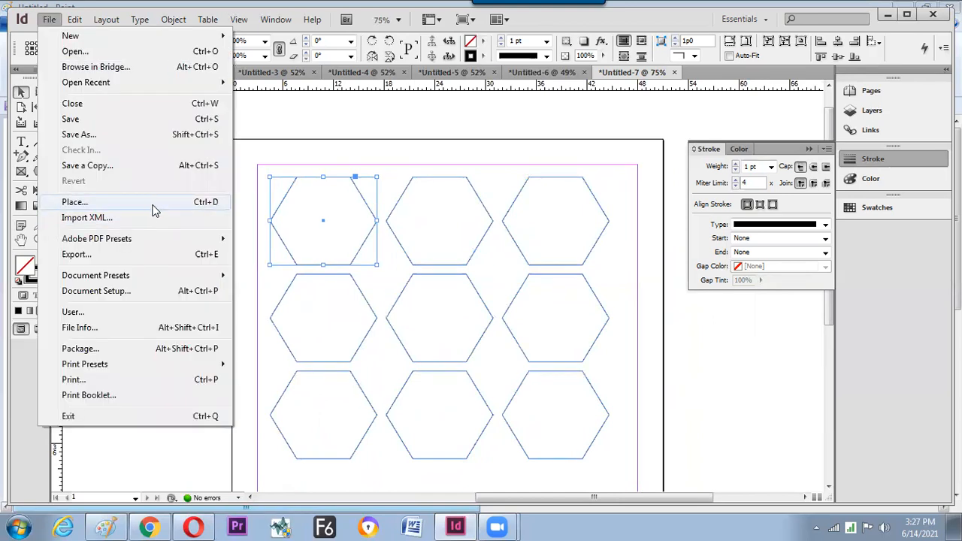
{"action": "left_click", "coordinate": [151, 205]}
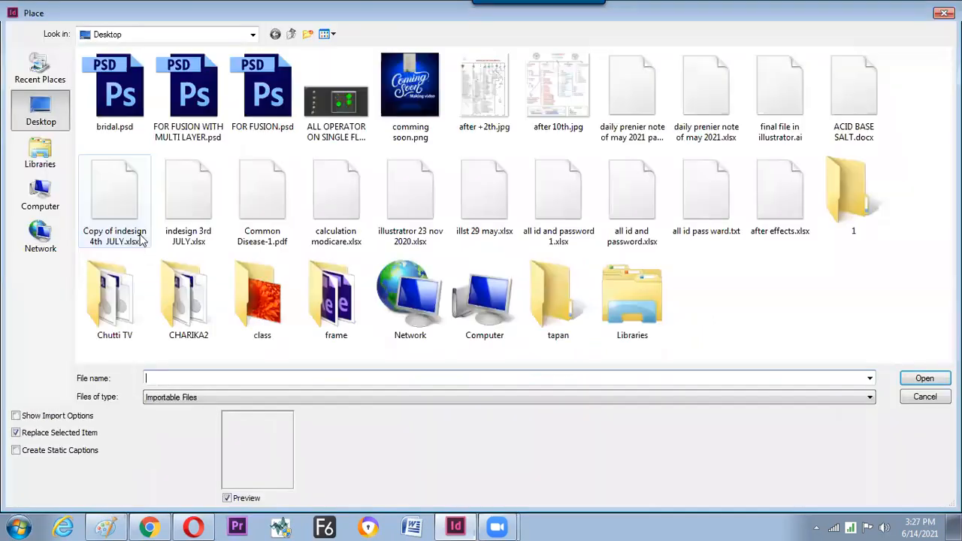
{"action": "left_click", "coordinate": [40, 154]}
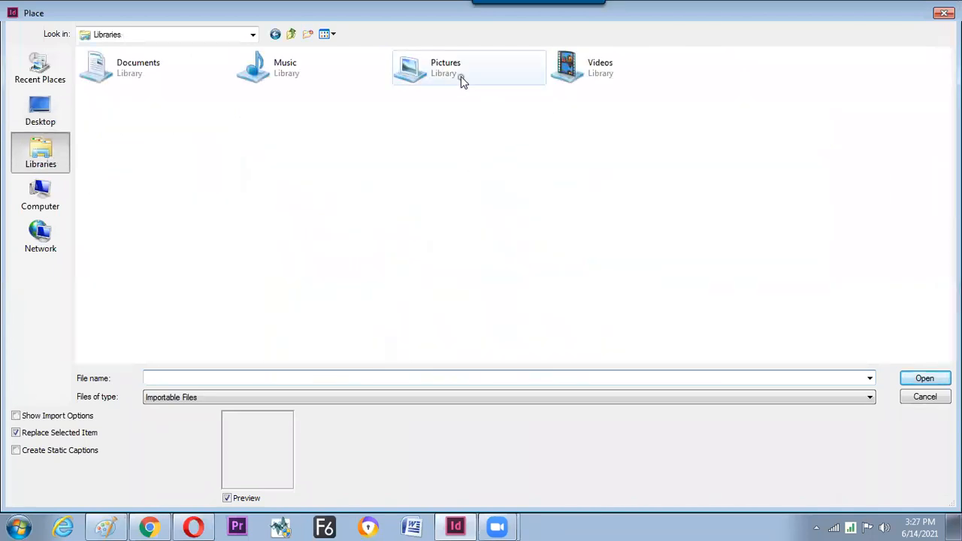
{"action": "double_click", "coordinate": [461, 76]}
{"action": "double_click", "coordinate": [200, 241]}
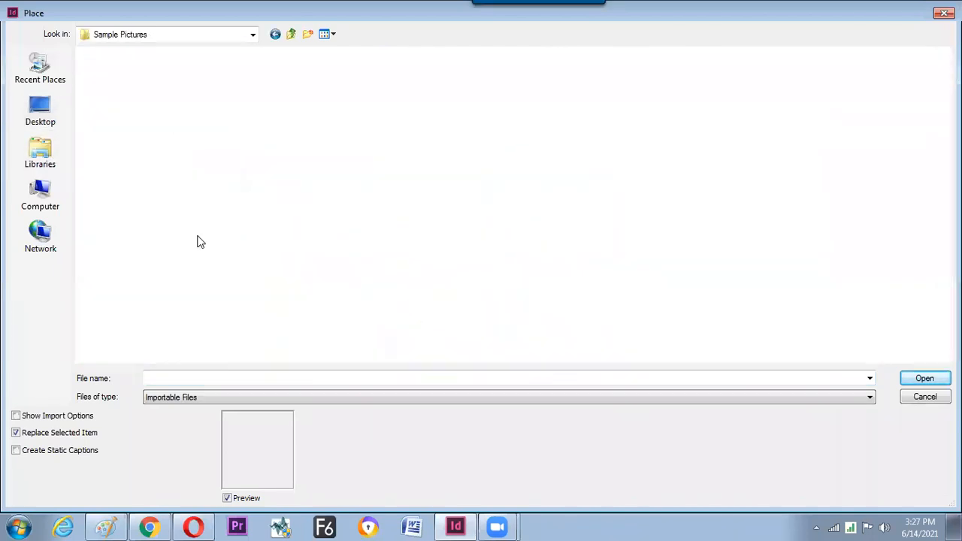
{"action": "left_click", "coordinate": [207, 114]}
{"action": "left_click", "coordinate": [913, 379]}
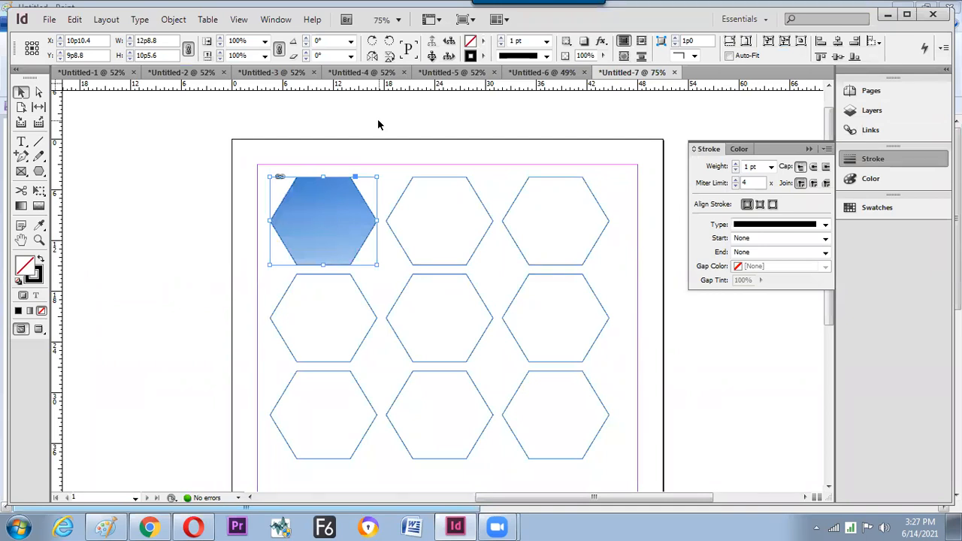
- Fit the desert photo to the hexagon frame from the right-click menu
{"action": "right_click", "coordinate": [321, 199]}
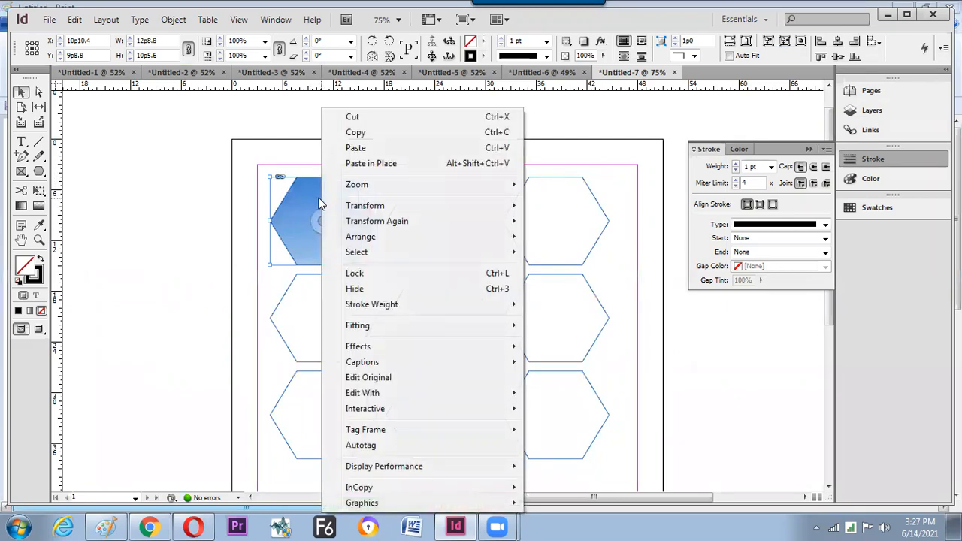
{"action": "mouse_move", "coordinate": [353, 332]}
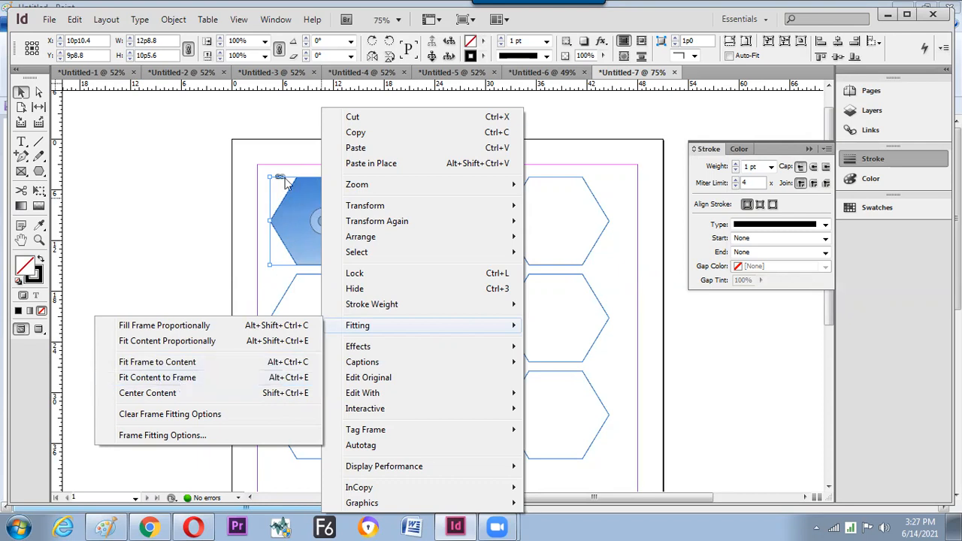
{"action": "left_click", "coordinate": [298, 384]}
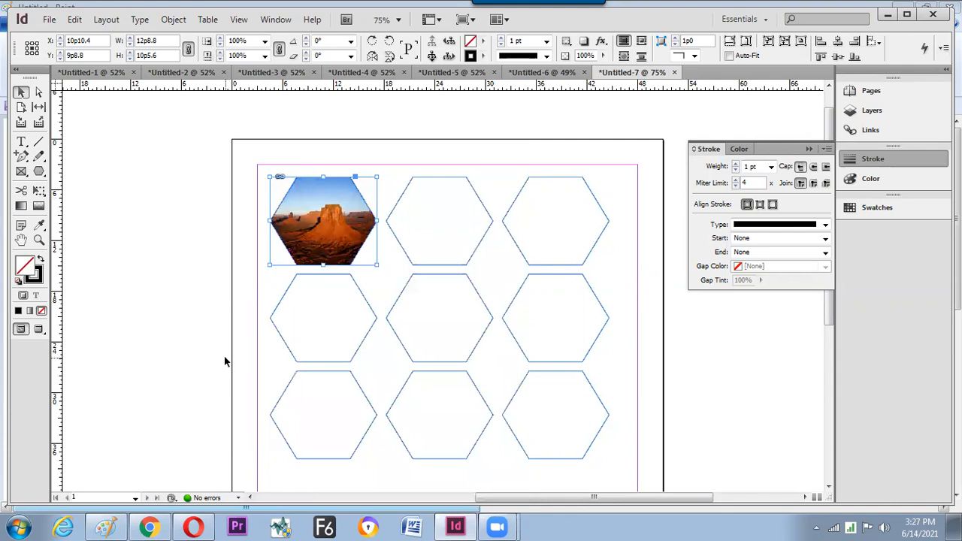
- Handwrite 'Ctrl+D' on the Paint canvas with the brush
{"action": "left_click", "coordinate": [105, 528]}
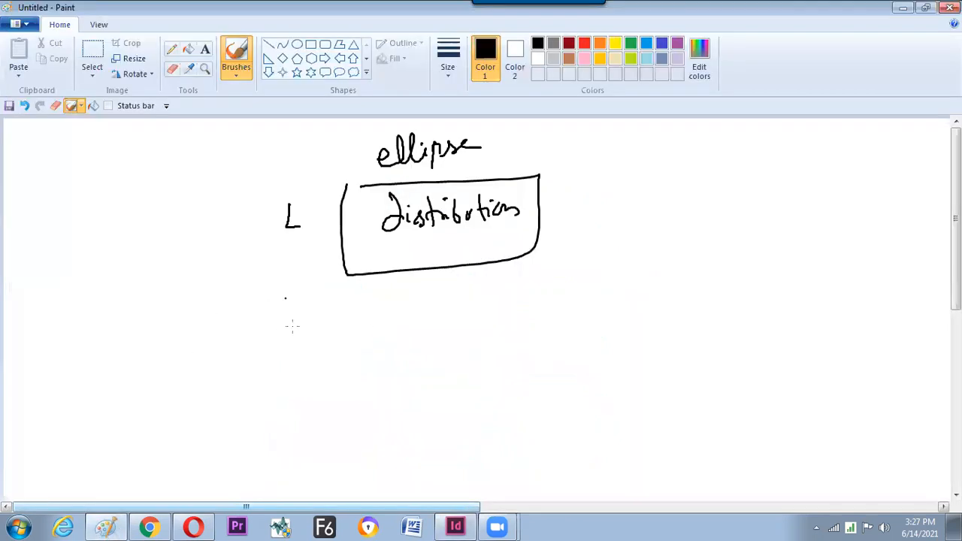
{"action": "left_click_drag", "start_coordinate": [269, 348], "coordinate": [280, 368]}
{"action": "left_click_drag", "start_coordinate": [277, 357], "coordinate": [290, 354]}
{"action": "left_click_drag", "start_coordinate": [290, 367], "coordinate": [299, 355]}
{"action": "mouse_move", "coordinate": [303, 346]}
{"action": "left_mouse_down"}
{"action": "mouse_move", "coordinate": [303, 359]}
{"action": "mouse_move", "coordinate": [327, 352]}
{"action": "left_mouse_up"}
{"action": "left_click_drag", "start_coordinate": [319, 344], "coordinate": [319, 366]}
{"action": "left_click_drag", "start_coordinate": [336, 334], "coordinate": [340, 367]}
- Handwrite 'Alt+Ctrl+E' to the right of the Ctrl+D note
{"action": "mouse_move", "coordinate": [465, 349]}
{"action": "left_mouse_down"}
{"action": "mouse_move", "coordinate": [481, 351]}
{"action": "mouse_move", "coordinate": [482, 336]}
{"action": "left_mouse_up"}
{"action": "mouse_move", "coordinate": [484, 317]}
{"action": "left_mouse_down"}
{"action": "mouse_move", "coordinate": [488, 347]}
{"action": "mouse_move", "coordinate": [499, 343]}
{"action": "left_mouse_up"}
{"action": "left_click_drag", "start_coordinate": [493, 331], "coordinate": [534, 323]}
{"action": "mouse_move", "coordinate": [528, 338]}
{"action": "left_mouse_down"}
{"action": "mouse_move", "coordinate": [530, 313]}
{"action": "mouse_move", "coordinate": [550, 328]}
{"action": "left_mouse_up"}
{"action": "left_click_drag", "start_coordinate": [556, 292], "coordinate": [558, 324]}
{"action": "left_click_drag", "start_coordinate": [551, 308], "coordinate": [571, 310]}
{"action": "mouse_move", "coordinate": [574, 295]}
{"action": "left_mouse_down"}
{"action": "mouse_move", "coordinate": [576, 322]}
{"action": "mouse_move", "coordinate": [599, 305]}
{"action": "left_mouse_up"}
{"action": "mouse_move", "coordinate": [594, 295]}
{"action": "left_mouse_down"}
{"action": "mouse_move", "coordinate": [594, 316]}
{"action": "mouse_move", "coordinate": [629, 310]}
{"action": "left_mouse_up"}
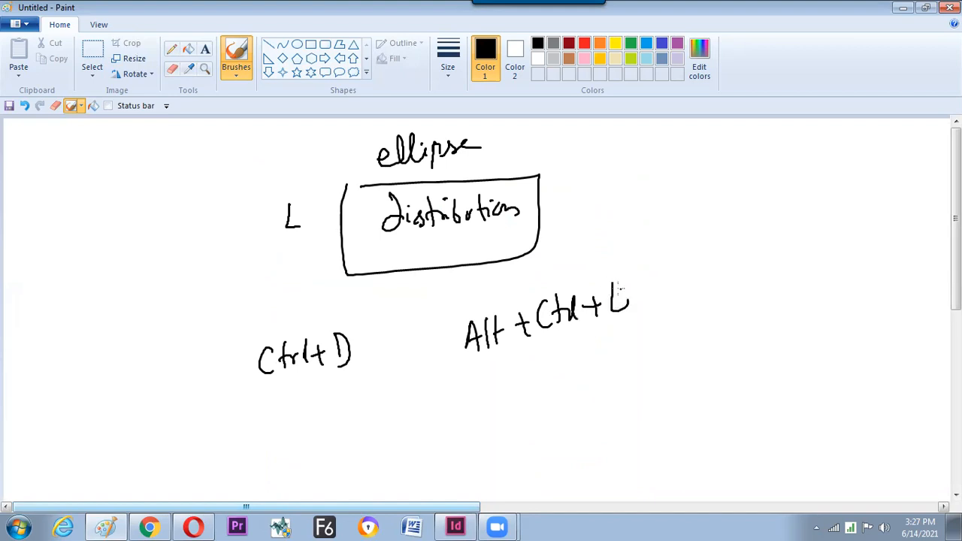
- Circle both shortcut notes, then return to InDesign and select the top-middle hexagon
{"action": "mouse_move", "coordinate": [639, 268]}
{"action": "left_mouse_down"}
{"action": "mouse_move", "coordinate": [486, 363]}
{"action": "mouse_move", "coordinate": [613, 342]}
{"action": "mouse_move", "coordinate": [652, 286]}
{"action": "mouse_move", "coordinate": [639, 266]}
{"action": "left_mouse_up"}
{"action": "mouse_move", "coordinate": [354, 321]}
{"action": "left_mouse_down"}
{"action": "mouse_move", "coordinate": [252, 372]}
{"action": "mouse_move", "coordinate": [328, 302]}
{"action": "left_mouse_up"}
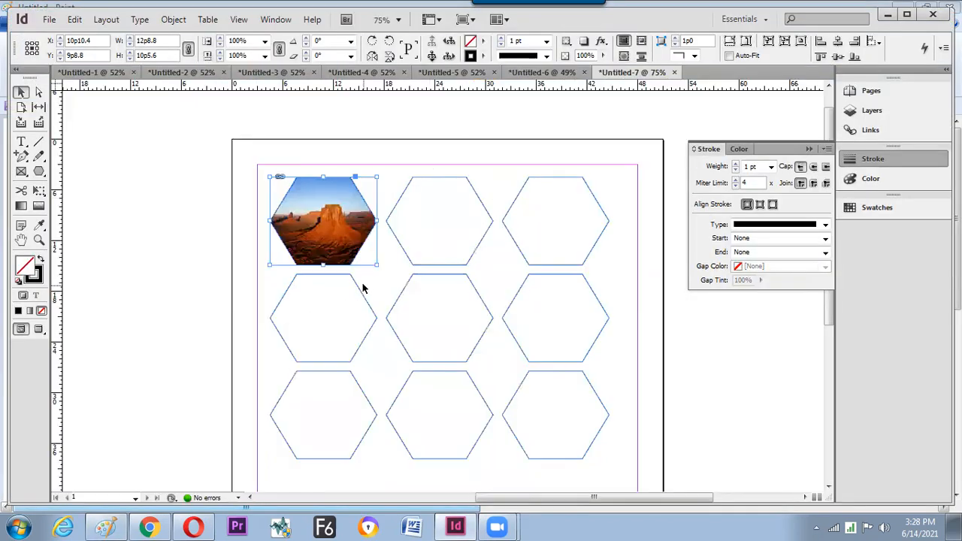
{"action": "left_click", "coordinate": [408, 255]}
{"action": "left_click", "coordinate": [392, 260]}
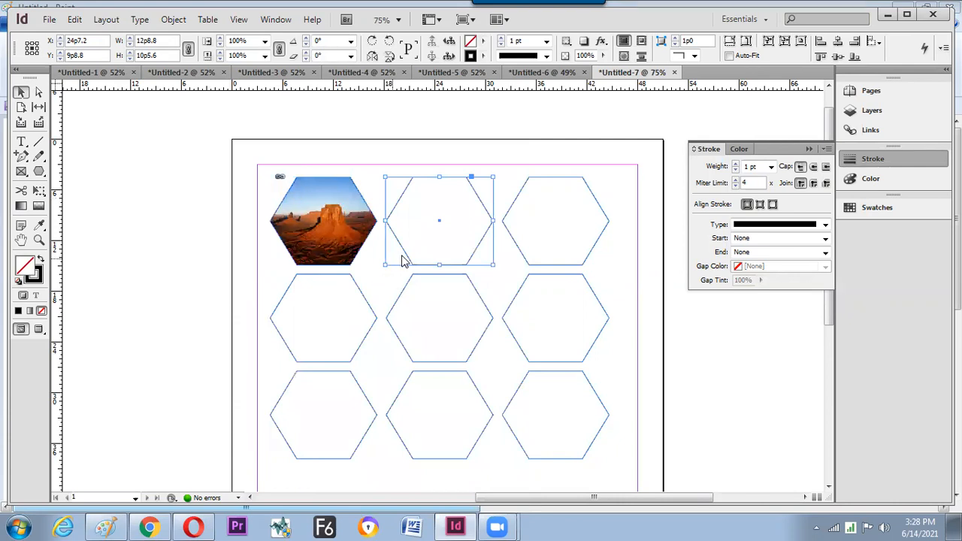
- Place Koala.jpg into the top-middle hexagon and fit it to the frame
{"action": "key", "text": "ctrl+d"}
{"action": "left_click", "coordinate": [483, 105]}
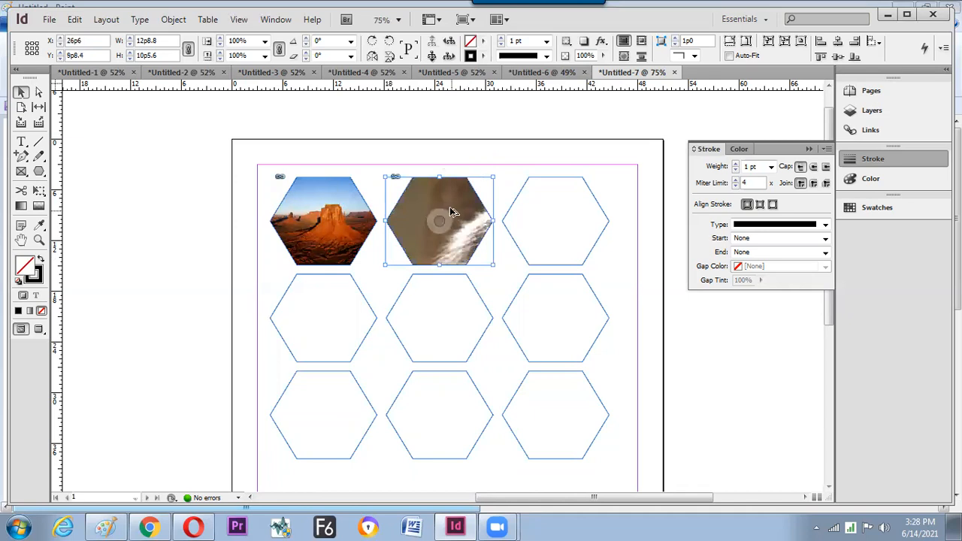
{"action": "key", "text": "ctrl+alt+e"}
{"action": "key", "text": "alt+Tab"}
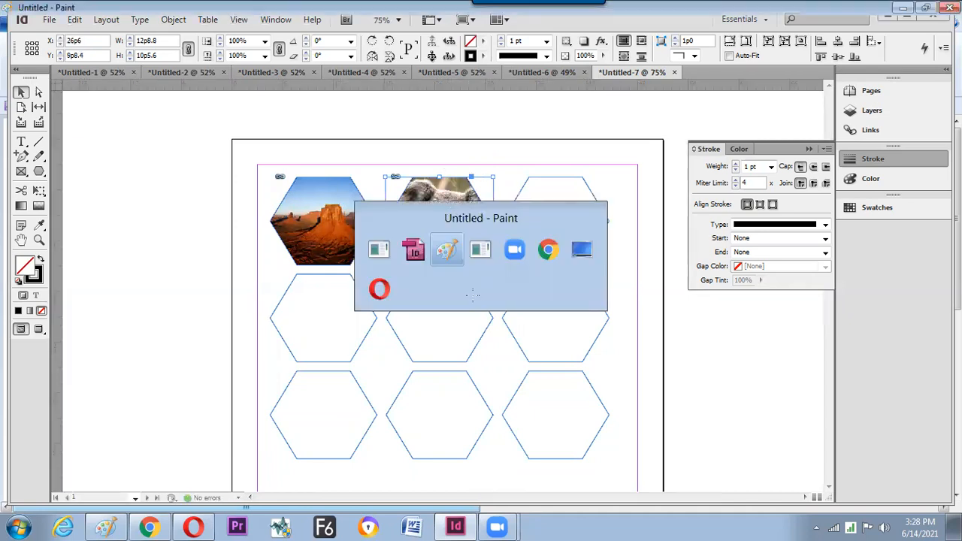
{"action": "key", "text": "alt+Tab"}
- Place Penguins.jpg into the top-right hexagon
{"action": "left_click_drag", "start_coordinate": [619, 199], "coordinate": [603, 216]}
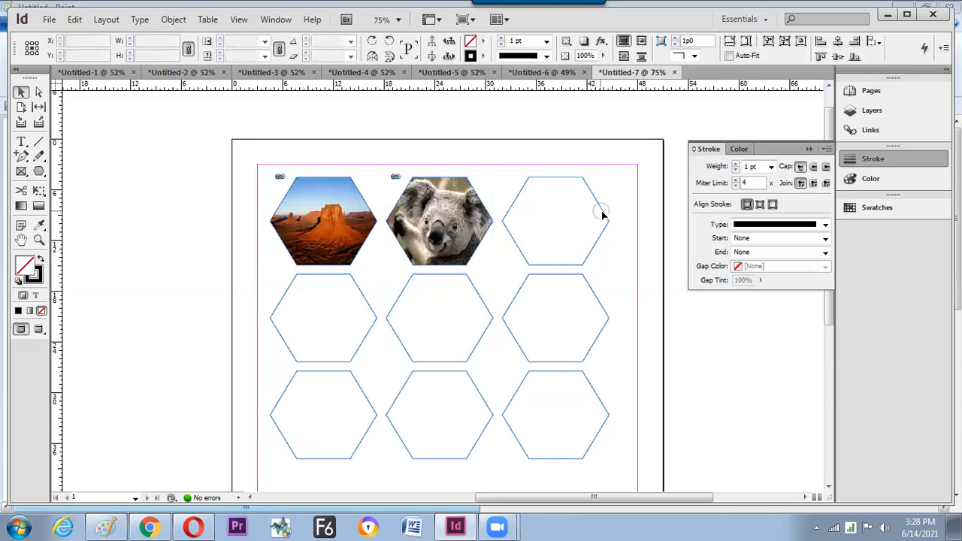
{"action": "left_click", "coordinate": [601, 216], "text": "ctrl"}
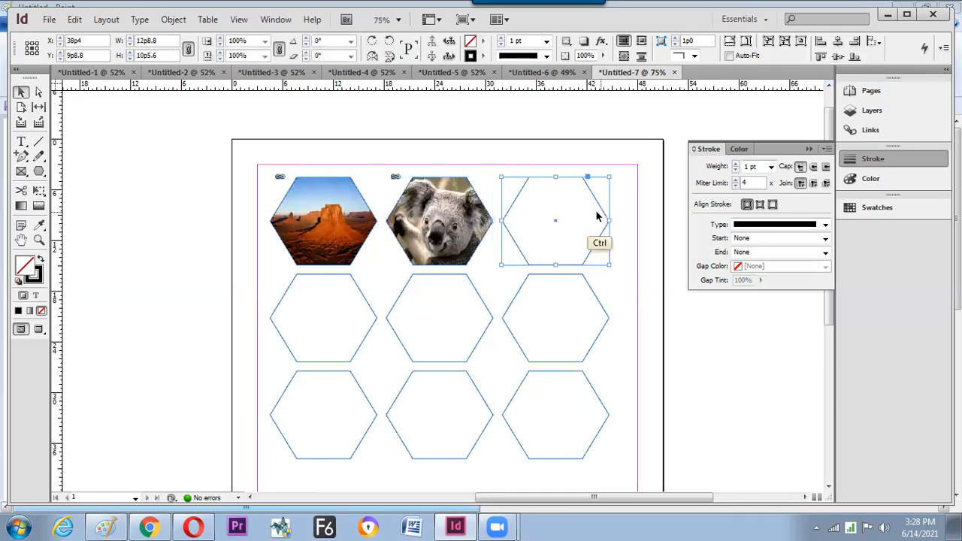
{"action": "key", "text": "ctrl+d"}
{"action": "double_click", "coordinate": [681, 128]}
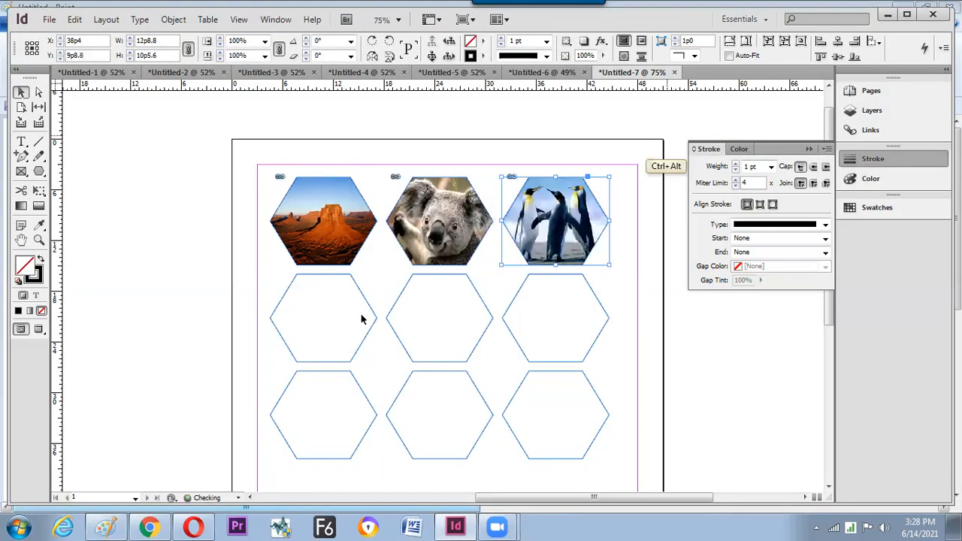
{"action": "left_click", "coordinate": [369, 312]}
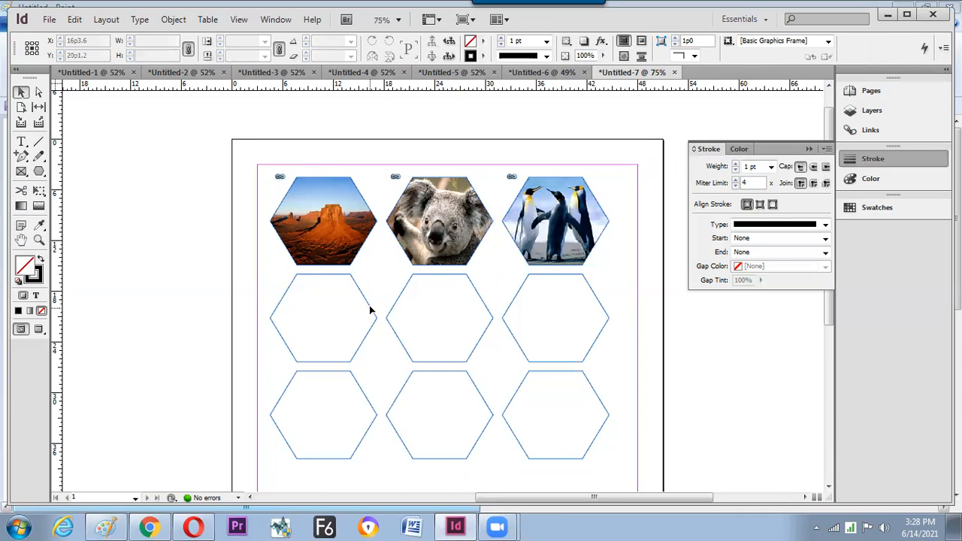
- Place Jellyfish.jpg into the middle-left hexagon and fit it to fill the frame
{"action": "left_click", "coordinate": [370, 310], "text": "shift"}
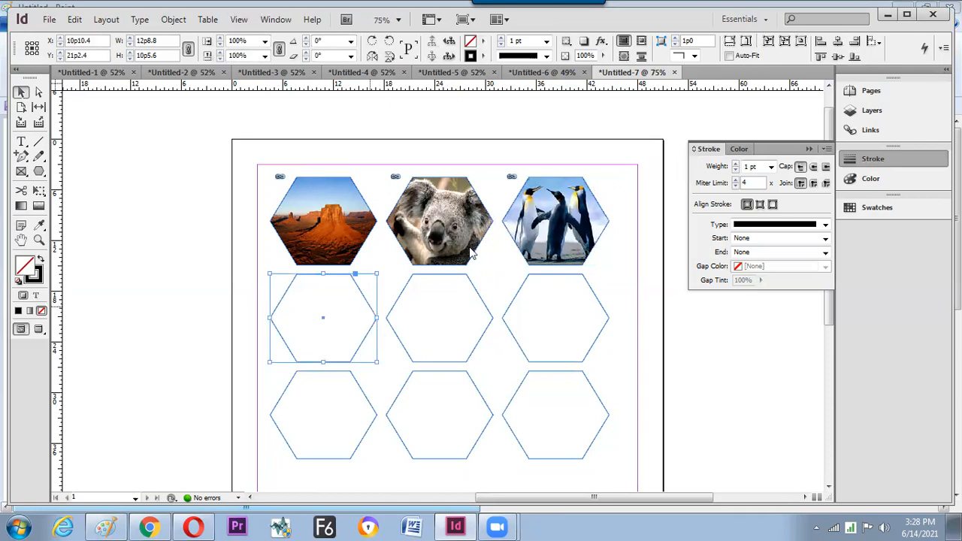
{"action": "key", "text": "ctrl+d"}
{"action": "left_click", "coordinate": [407, 105]}
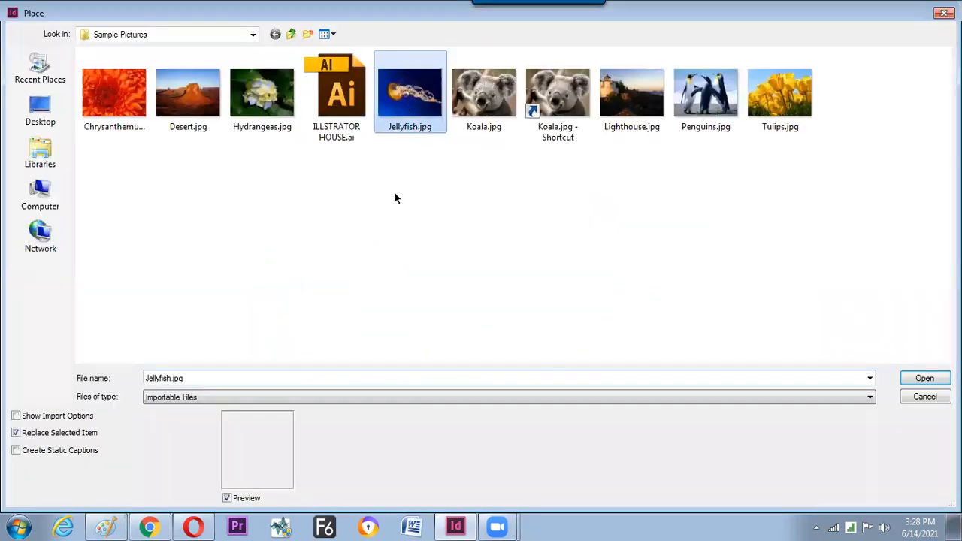
{"action": "key", "text": "Return"}
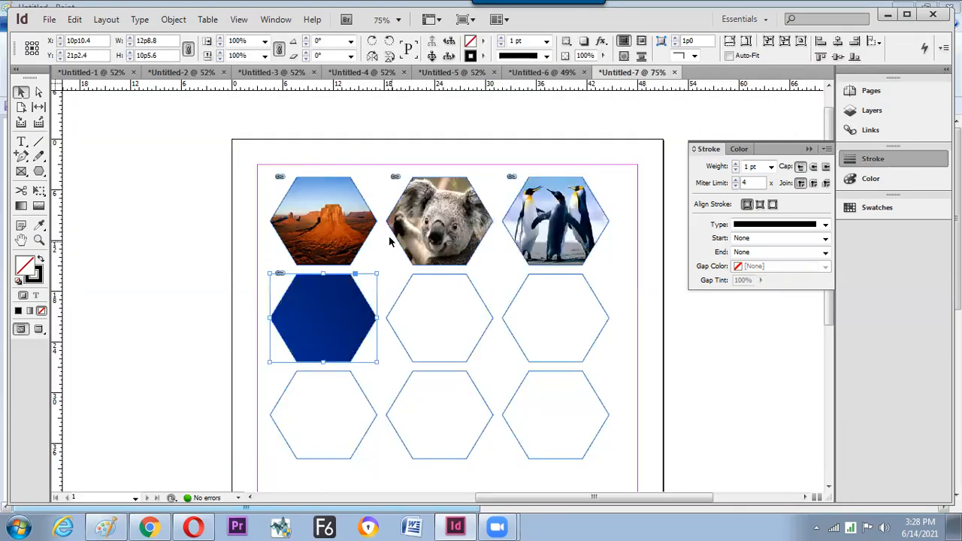
{"action": "key", "text": "ctrl+alt+e"}
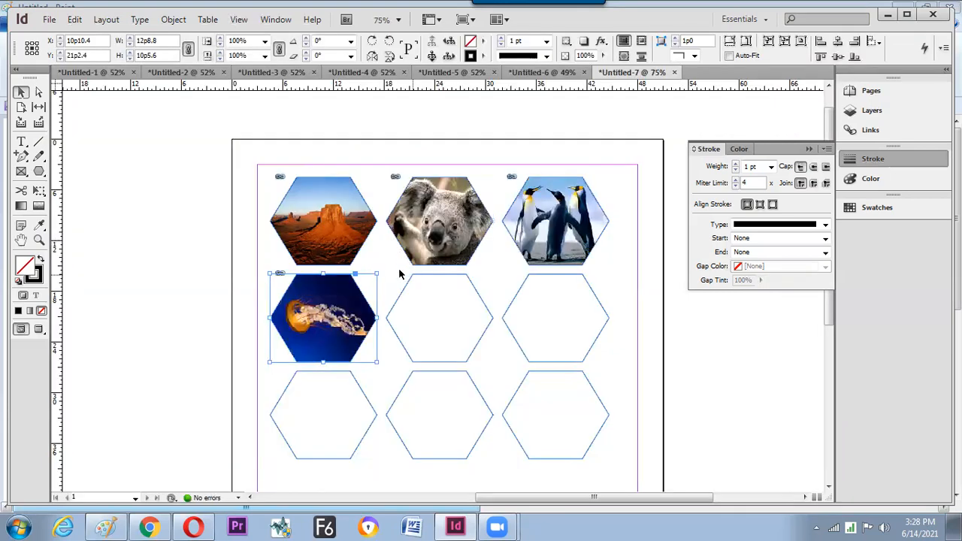
{"action": "left_click", "coordinate": [394, 272]}
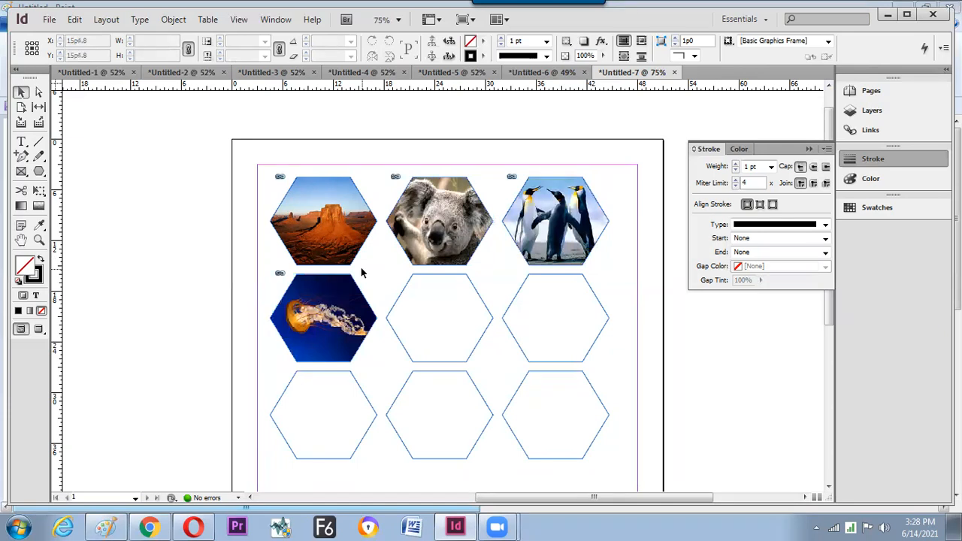
- Replace the koala in the top-middle hexagon with Hydrangeas.jpg
{"action": "left_click", "coordinate": [423, 196]}
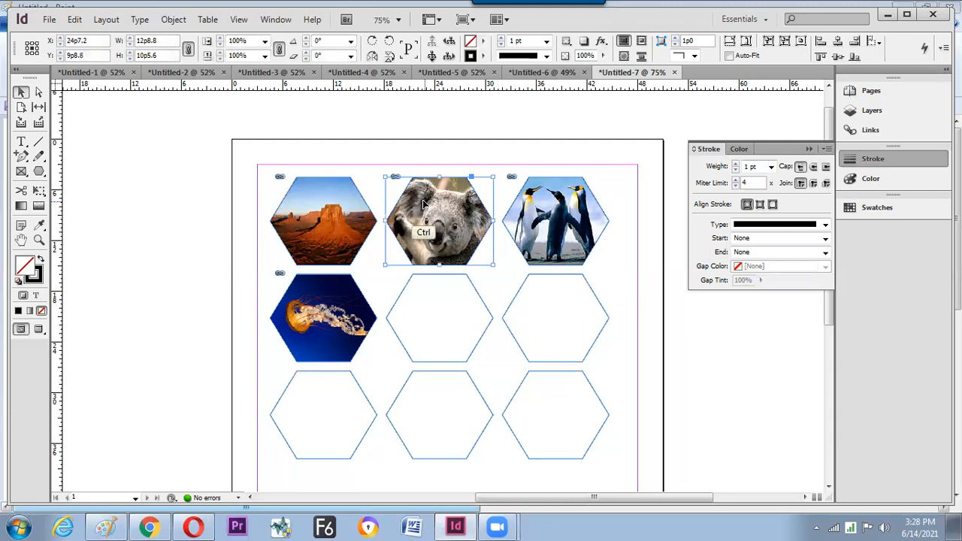
{"action": "key", "text": "ctrl+d"}
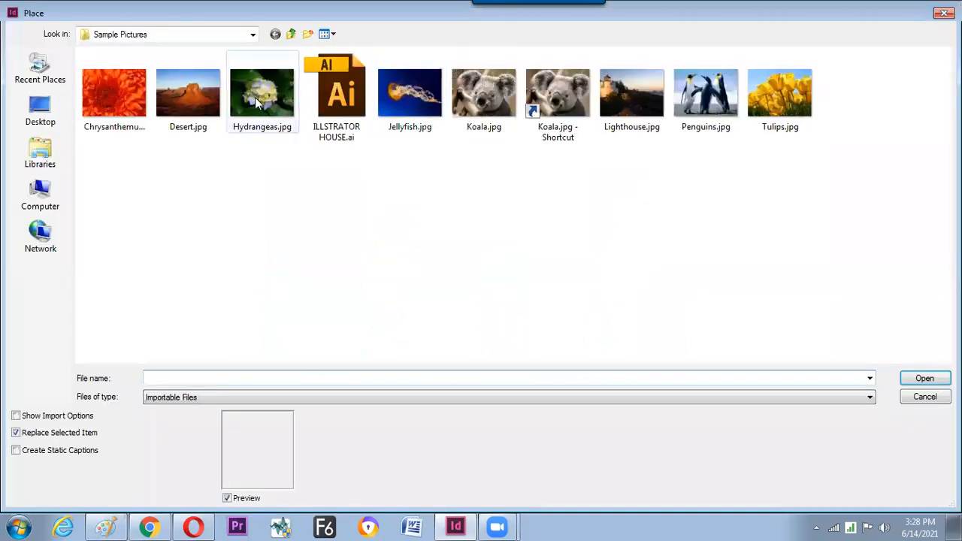
{"action": "double_click", "coordinate": [269, 126]}
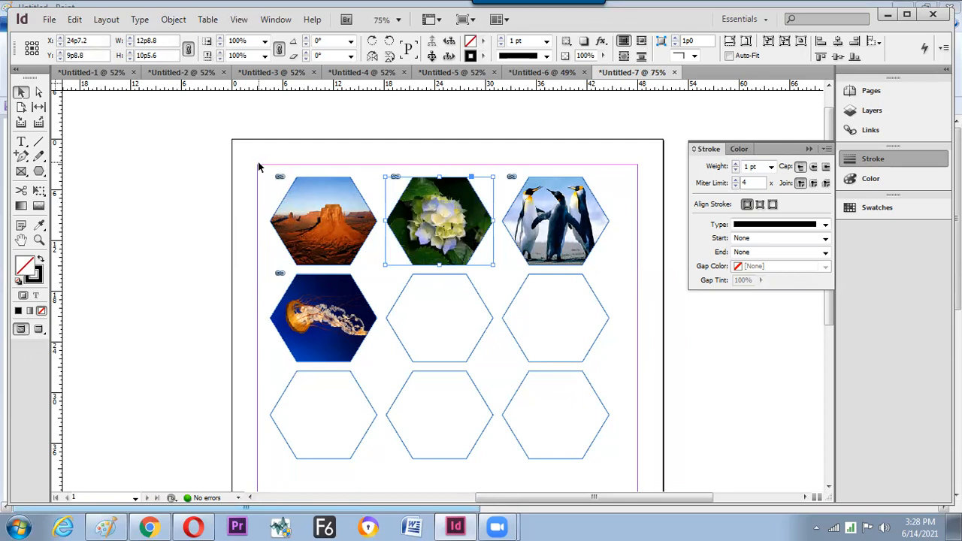
- Replace the desert photo in the top-left hexagon with Penguins.jpg
{"action": "left_click", "coordinate": [333, 195]}
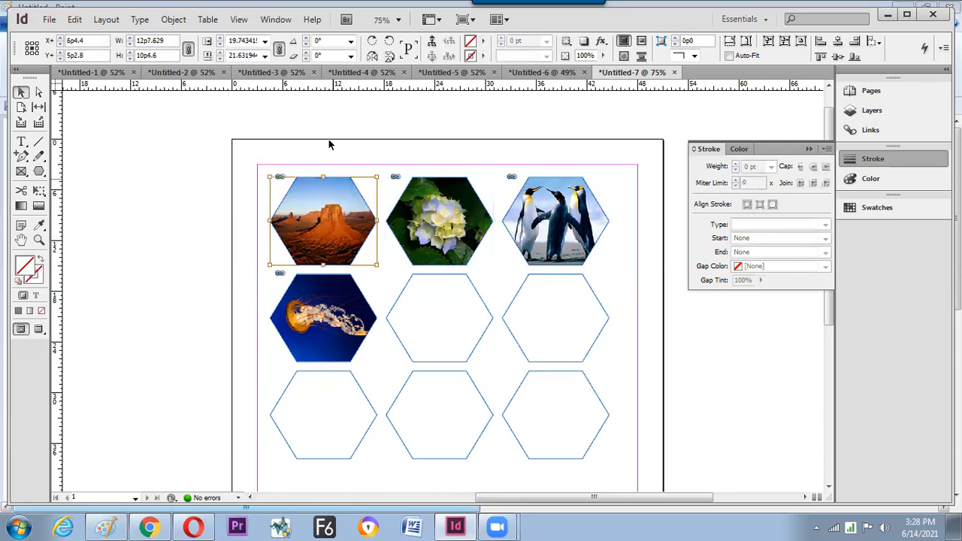
{"action": "left_click", "coordinate": [328, 143]}
{"action": "left_click", "coordinate": [363, 197]}
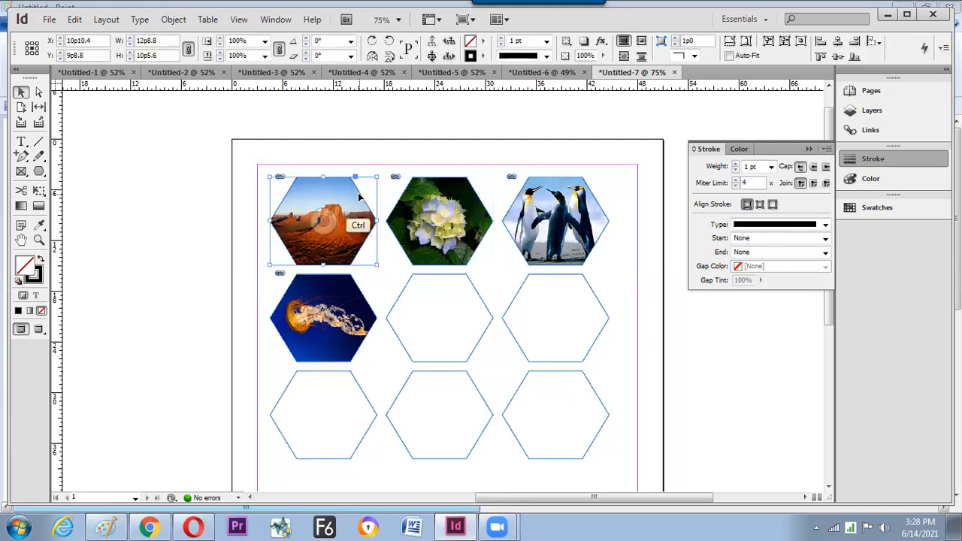
{"action": "key", "text": "ctrl+d"}
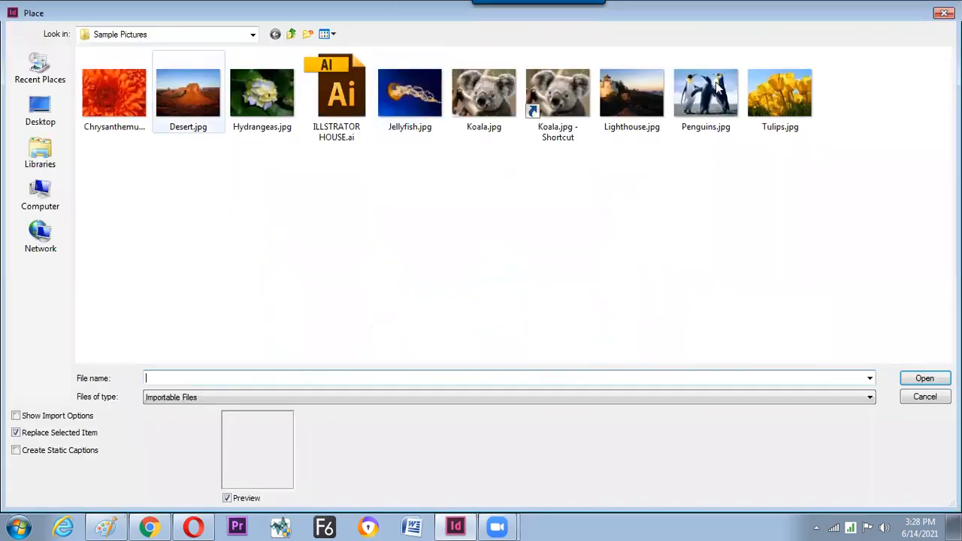
{"action": "left_click", "coordinate": [717, 84]}
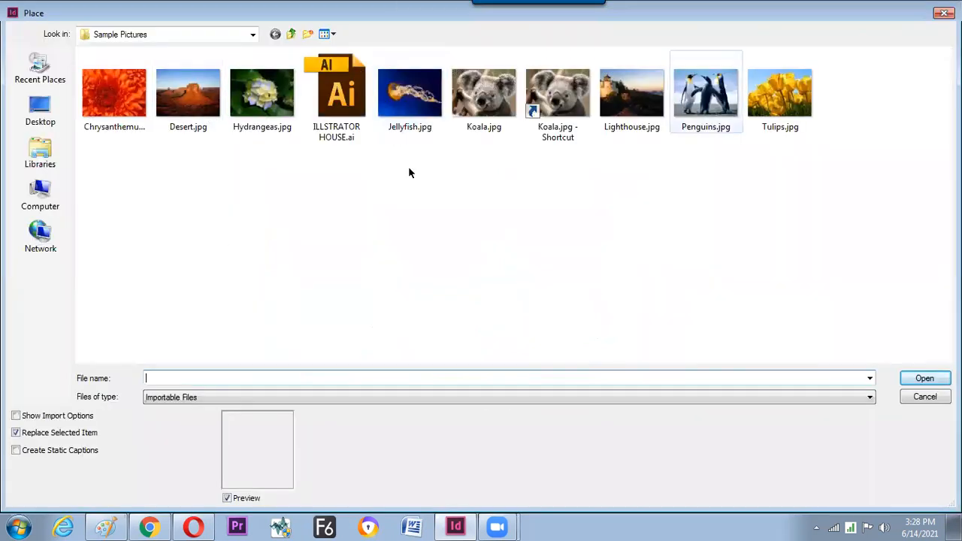
{"action": "key", "text": "Return"}
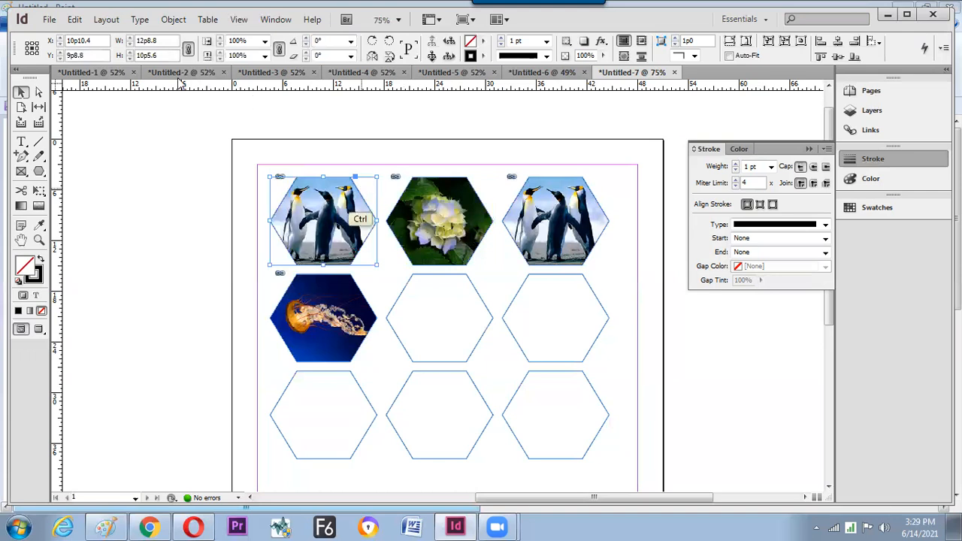
- Swap the top-left hexagon's photo for Chrysanthemum.jpg, then select the hydrangea hexagon
{"action": "key", "text": "ctrl+d"}
{"action": "left_click", "coordinate": [114, 94]}
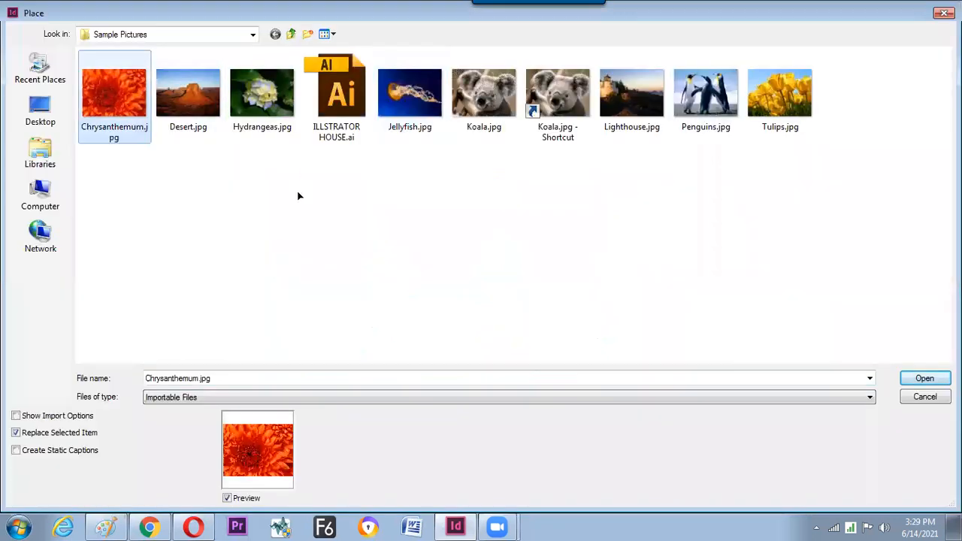
{"action": "key", "text": "Return"}
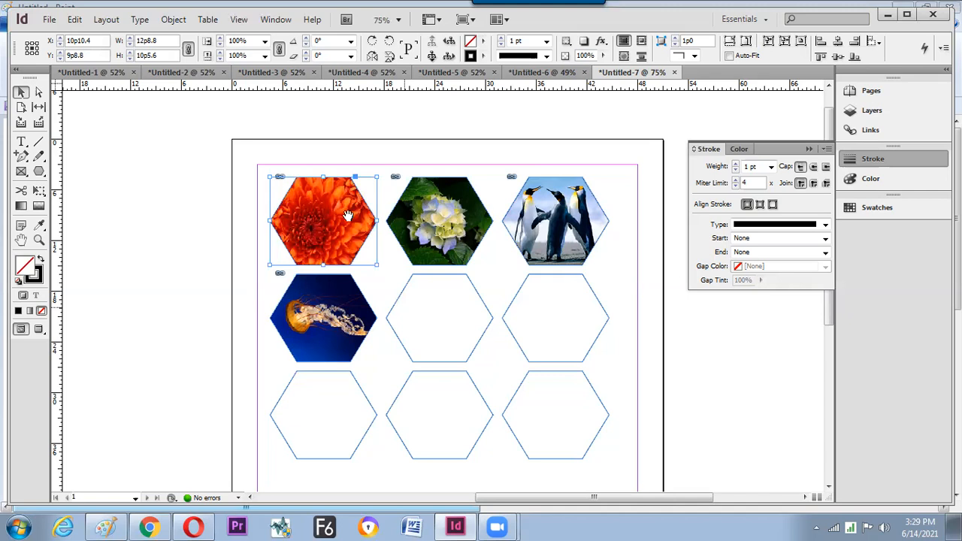
{"action": "left_click_drag", "start_coordinate": [392, 315], "coordinate": [339, 223]}
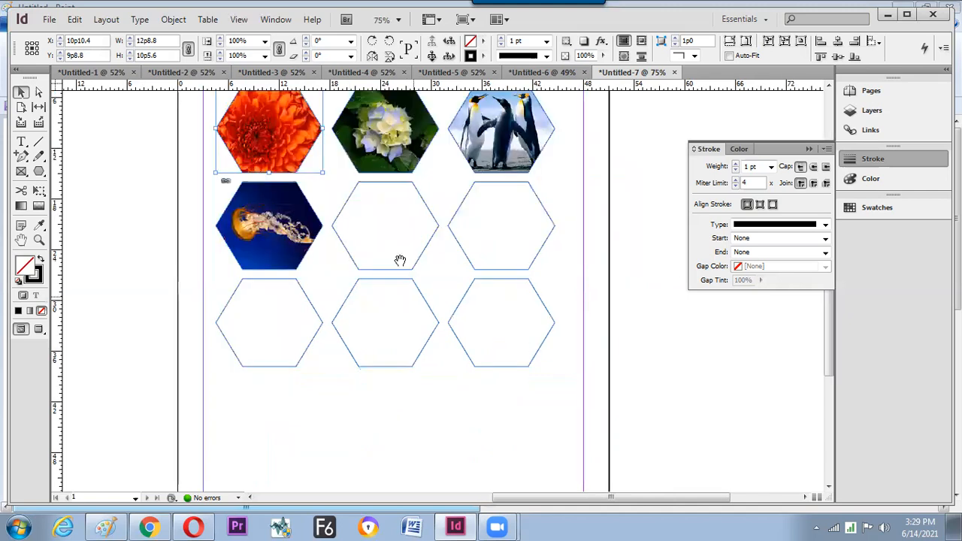
{"action": "left_click_drag", "start_coordinate": [337, 203], "coordinate": [364, 262]}
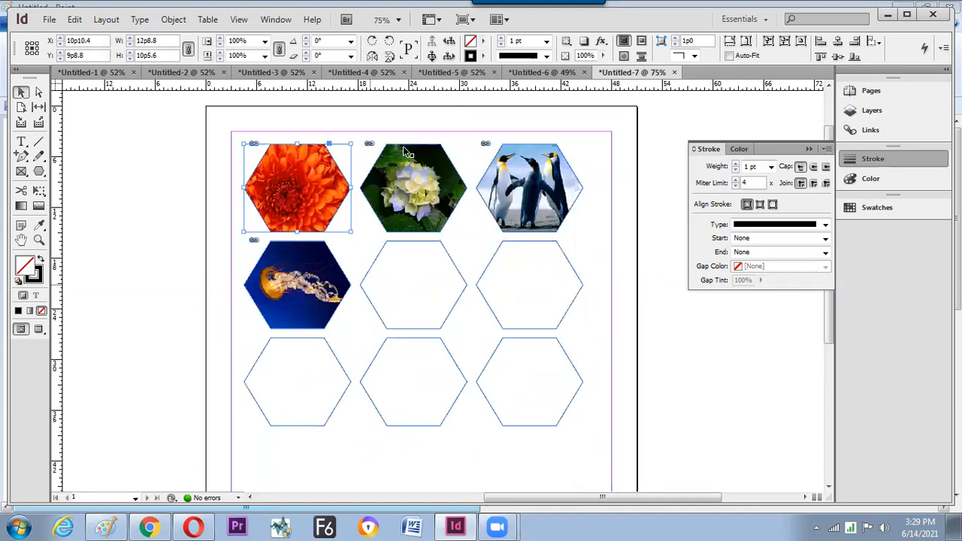
{"action": "left_click_drag", "start_coordinate": [402, 167], "coordinate": [518, 166]}
- Undo and delete to clear the other photos and empty hexagons, leaving the chrysanthemum frame
{"action": "key", "text": "ctrl+z"}
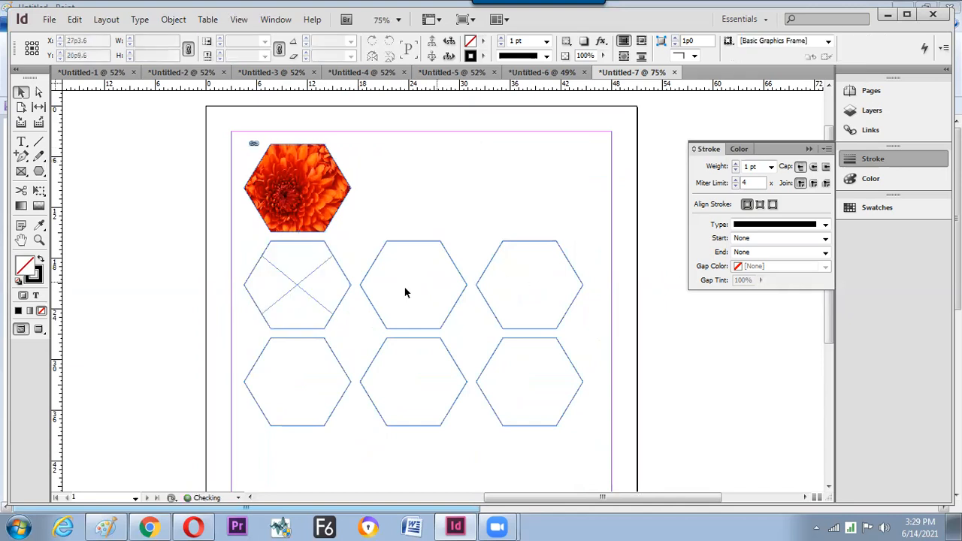
{"action": "key", "text": "ctrl+z"}
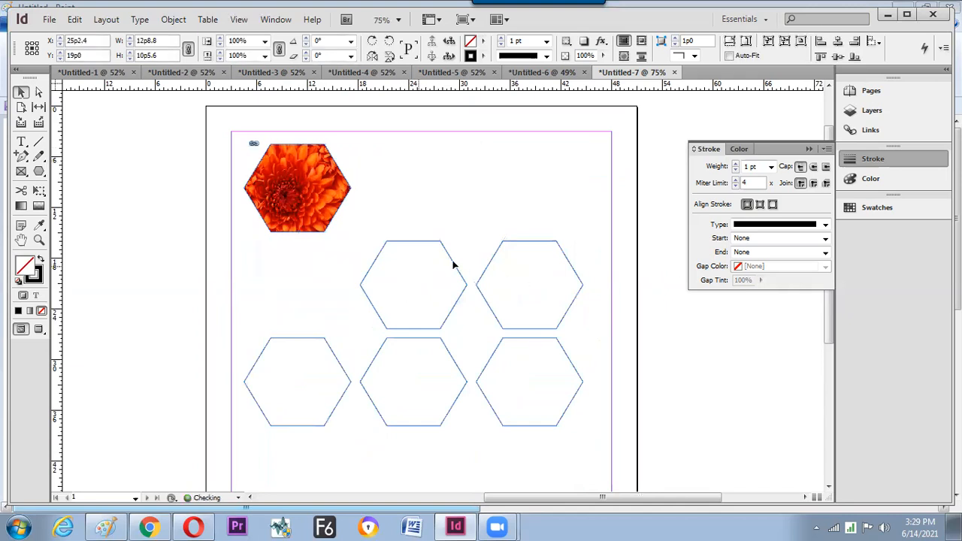
{"action": "left_click", "coordinate": [453, 263]}
{"action": "key", "text": "Delete"}
{"action": "key", "text": "ctrl+z"}
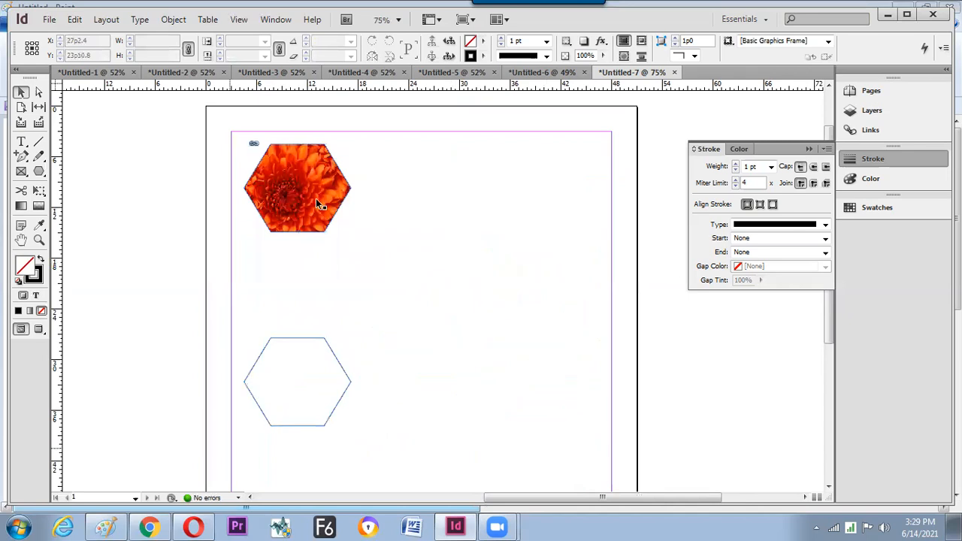
{"action": "key", "text": "ctrl+z"}
- Zoom to 100% and test a drag-copy of the chrysanthemum hexagon, then delete the extra copy
{"action": "left_click", "coordinate": [342, 214]}
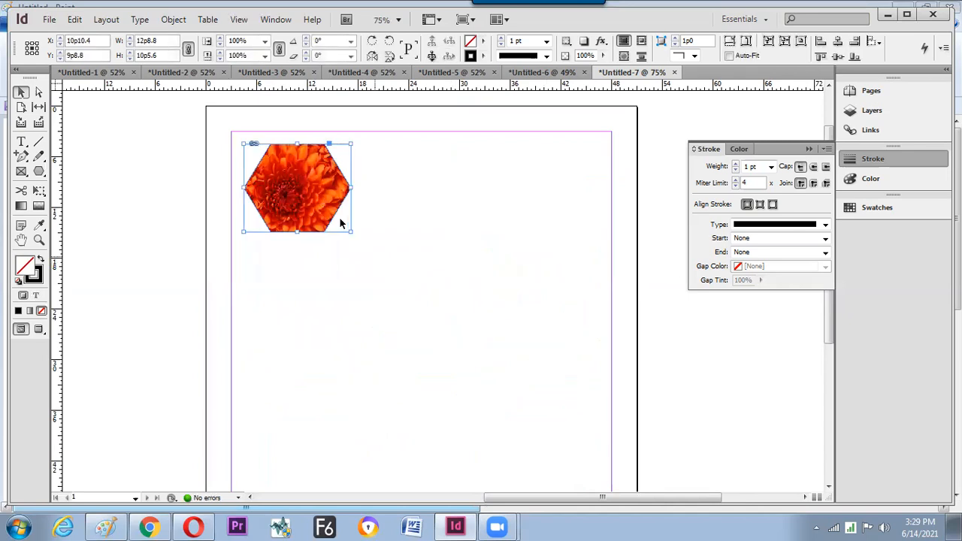
{"action": "left_click", "coordinate": [340, 219], "text": "ctrl"}
{"action": "key", "text": "ctrl+equal"}
{"action": "left_click_drag", "start_coordinate": [305, 256], "coordinate": [426, 264]}
{"action": "key", "text": "ctrl+d"}
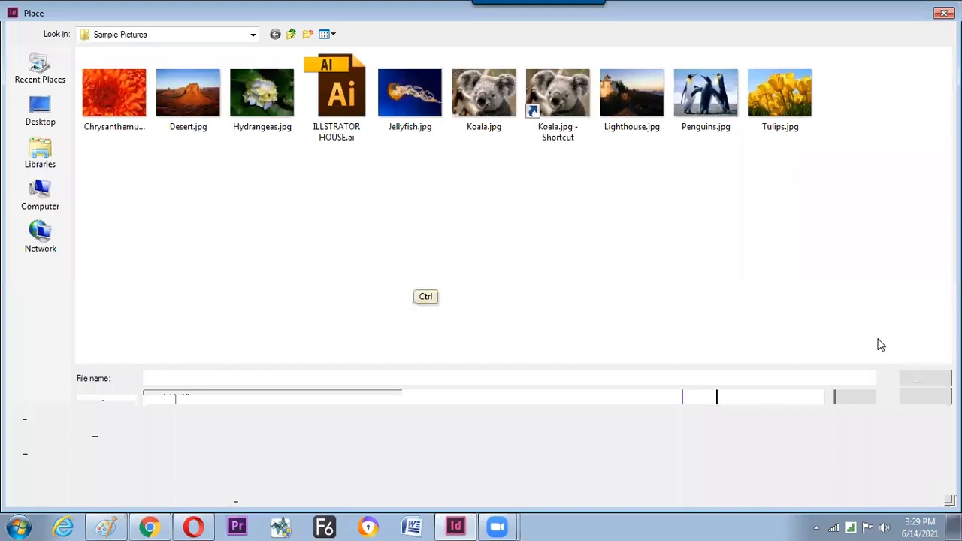
{"action": "key", "text": "Escape"}
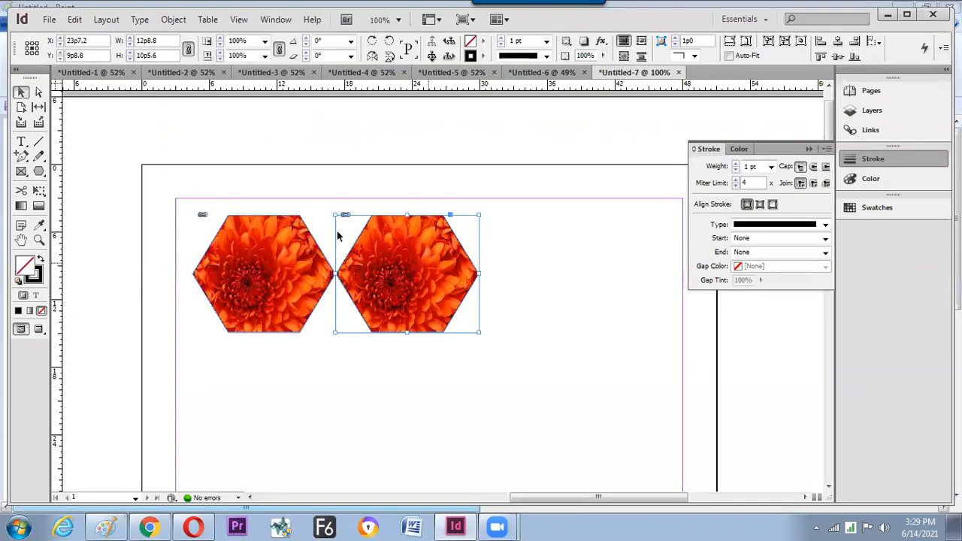
{"action": "key", "text": "Delete"}
- Duplicate the chrysanthemum hexagon to the right and repeat the transform for a third copy
{"action": "left_click", "coordinate": [263, 274]}
{"action": "left_click_drag", "start_coordinate": [273, 274], "coordinate": [404, 273]}
{"action": "key", "text": "ctrl+alt+shift+d"}
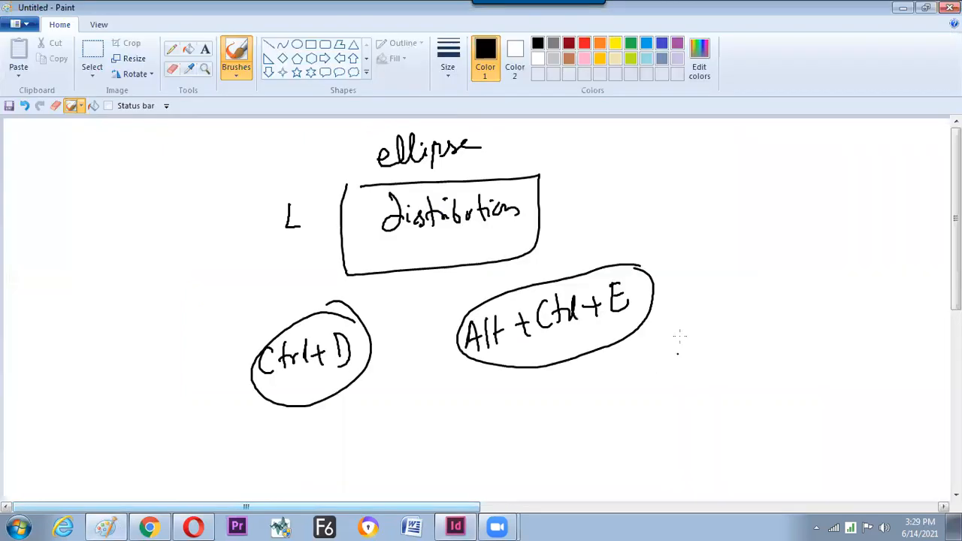
- In Paint, handwrite the repeat-duplicate shortcut note with the Brush
{"action": "left_click_drag", "start_coordinate": [659, 372], "coordinate": [672, 370]}
{"action": "left_click_drag", "start_coordinate": [660, 359], "coordinate": [671, 357]}
{"action": "mouse_move", "coordinate": [680, 342]}
{"action": "left_mouse_down"}
{"action": "mouse_move", "coordinate": [679, 369]}
{"action": "mouse_move", "coordinate": [690, 369]}
{"action": "left_mouse_up"}
{"action": "left_click_drag", "start_coordinate": [682, 353], "coordinate": [701, 352]}
{"action": "left_click_drag", "start_coordinate": [703, 355], "coordinate": [718, 353]}
{"action": "left_click_drag", "start_coordinate": [711, 347], "coordinate": [711, 364]}
{"action": "mouse_move", "coordinate": [736, 320]}
{"action": "left_mouse_down"}
{"action": "mouse_move", "coordinate": [740, 347]}
{"action": "mouse_move", "coordinate": [768, 338]}
{"action": "left_mouse_up"}
{"action": "left_click_drag", "start_coordinate": [762, 328], "coordinate": [777, 325]}
{"action": "mouse_move", "coordinate": [786, 309]}
{"action": "left_mouse_down"}
{"action": "mouse_move", "coordinate": [774, 331]}
{"action": "mouse_move", "coordinate": [806, 323]}
{"action": "left_mouse_up"}
{"action": "mouse_move", "coordinate": [818, 305]}
{"action": "left_mouse_down"}
{"action": "mouse_move", "coordinate": [810, 344]}
{"action": "mouse_move", "coordinate": [813, 293]}
{"action": "mouse_move", "coordinate": [819, 315]}
{"action": "left_mouse_up"}
{"action": "left_click_drag", "start_coordinate": [812, 304], "coordinate": [848, 299]}
{"action": "left_click_drag", "start_coordinate": [852, 275], "coordinate": [853, 304]}
- Box the shortcut note and write 'Duplicate' beneath it
{"action": "mouse_move", "coordinate": [723, 296]}
{"action": "left_mouse_down"}
{"action": "mouse_move", "coordinate": [886, 333]}
{"action": "mouse_move", "coordinate": [663, 403]}
{"action": "mouse_move", "coordinate": [643, 331]}
{"action": "left_mouse_up"}
{"action": "left_click_drag", "start_coordinate": [726, 397], "coordinate": [720, 418]}
{"action": "left_click_drag", "start_coordinate": [733, 404], "coordinate": [753, 410]}
{"action": "mouse_move", "coordinate": [756, 398]}
{"action": "left_mouse_down"}
{"action": "mouse_move", "coordinate": [759, 426]}
{"action": "mouse_move", "coordinate": [764, 410]}
{"action": "left_mouse_up"}
{"action": "mouse_move", "coordinate": [770, 409]}
{"action": "left_mouse_down"}
{"action": "mouse_move", "coordinate": [777, 380]}
{"action": "mouse_move", "coordinate": [785, 402]}
{"action": "left_mouse_up"}
{"action": "mouse_move", "coordinate": [795, 386]}
{"action": "left_mouse_down"}
{"action": "mouse_move", "coordinate": [793, 398]}
{"action": "mouse_move", "coordinate": [825, 391]}
{"action": "left_mouse_up"}
{"action": "left_click_drag", "start_coordinate": [817, 382], "coordinate": [830, 380]}
{"action": "left_click_drag", "start_coordinate": [831, 385], "coordinate": [842, 376]}
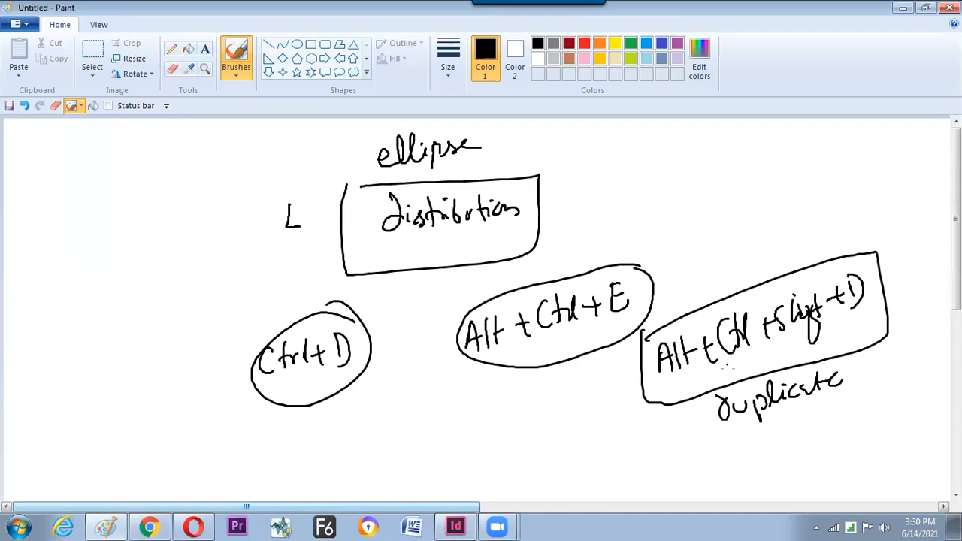
- Label the circled shortcuts 'Fit Contents' and 'Place'
{"action": "left_click_drag", "start_coordinate": [621, 254], "coordinate": [629, 228]}
{"action": "left_click_drag", "start_coordinate": [646, 197], "coordinate": [637, 234]}
{"action": "left_click_drag", "start_coordinate": [635, 216], "coordinate": [654, 223]}
{"action": "mouse_move", "coordinate": [660, 197]}
{"action": "left_mouse_down"}
{"action": "mouse_move", "coordinate": [663, 221]}
{"action": "mouse_move", "coordinate": [670, 203]}
{"action": "left_mouse_up"}
{"action": "mouse_move", "coordinate": [689, 197]}
{"action": "left_mouse_down"}
{"action": "mouse_move", "coordinate": [751, 181]}
{"action": "mouse_move", "coordinate": [791, 162]}
{"action": "left_mouse_up"}
{"action": "left_click_drag", "start_coordinate": [790, 143], "coordinate": [794, 161]}
{"action": "left_click_drag", "start_coordinate": [784, 153], "coordinate": [800, 149]}
{"action": "mouse_move", "coordinate": [332, 401]}
{"action": "left_mouse_down"}
{"action": "mouse_move", "coordinate": [345, 423]}
{"action": "mouse_move", "coordinate": [328, 451]}
{"action": "mouse_move", "coordinate": [340, 443]}
{"action": "left_mouse_up"}
{"action": "mouse_move", "coordinate": [343, 430]}
{"action": "left_mouse_down"}
{"action": "mouse_move", "coordinate": [344, 448]}
{"action": "mouse_move", "coordinate": [360, 447]}
{"action": "left_mouse_up"}
{"action": "left_click_drag", "start_coordinate": [361, 441], "coordinate": [394, 428]}
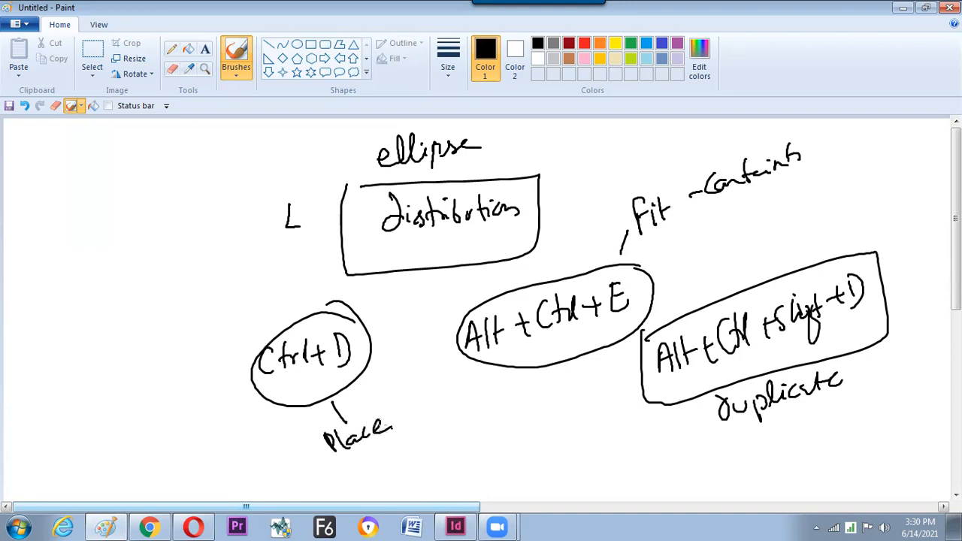
- In InDesign, select all three hexagons and drag a copy of the row downward
{"action": "key", "text": "alt+Tab"}
{"action": "key", "text": "ctrl+a"}
{"action": "left_click_drag", "start_coordinate": [534, 255], "coordinate": [538, 364]}
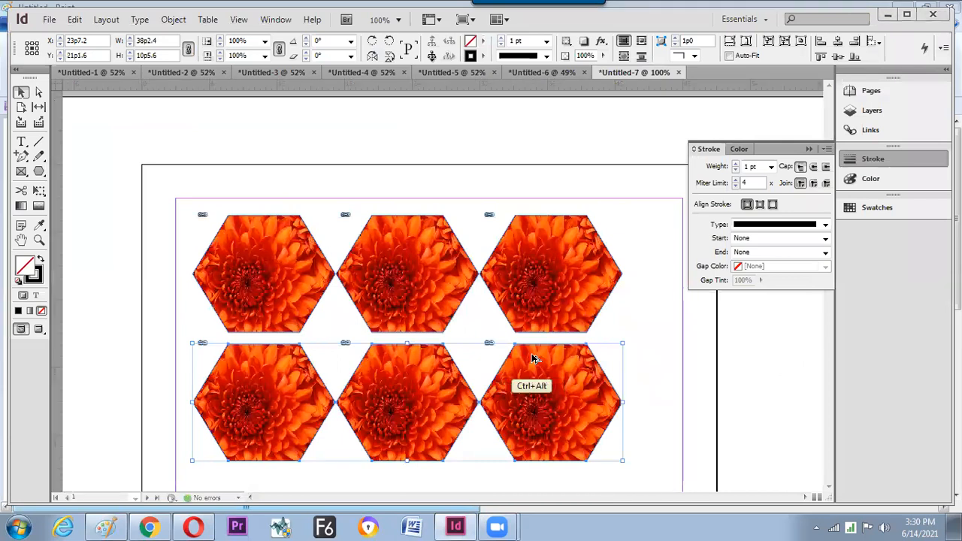
- Repeat the duplicate with Alt+Ctrl+Shift+D to add a third hexagon row
{"action": "scroll", "coordinate": [532, 358], "scroll_direction": "down", "scroll_amount": 3}
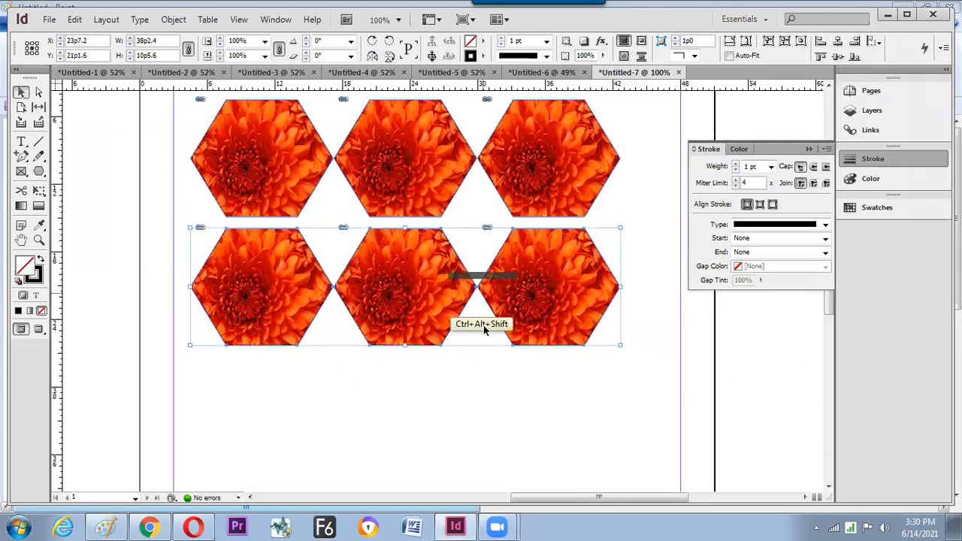
{"action": "key", "text": "ctrl+alt+shift+d"}
{"action": "left_click_drag", "start_coordinate": [494, 324], "coordinate": [514, 344]}
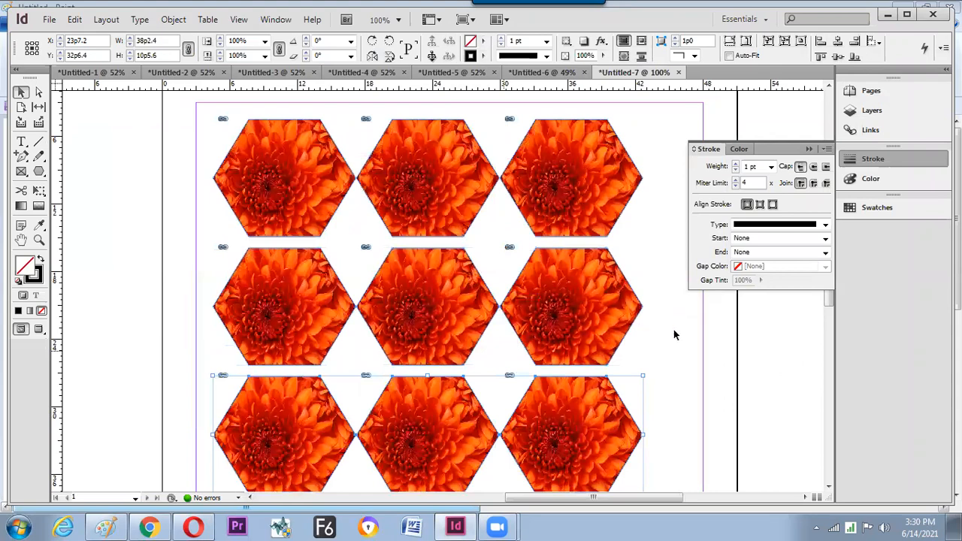
- Select all nine frames, try placing Desert.jpg, then undo it
{"action": "key", "text": "ctrl+a"}
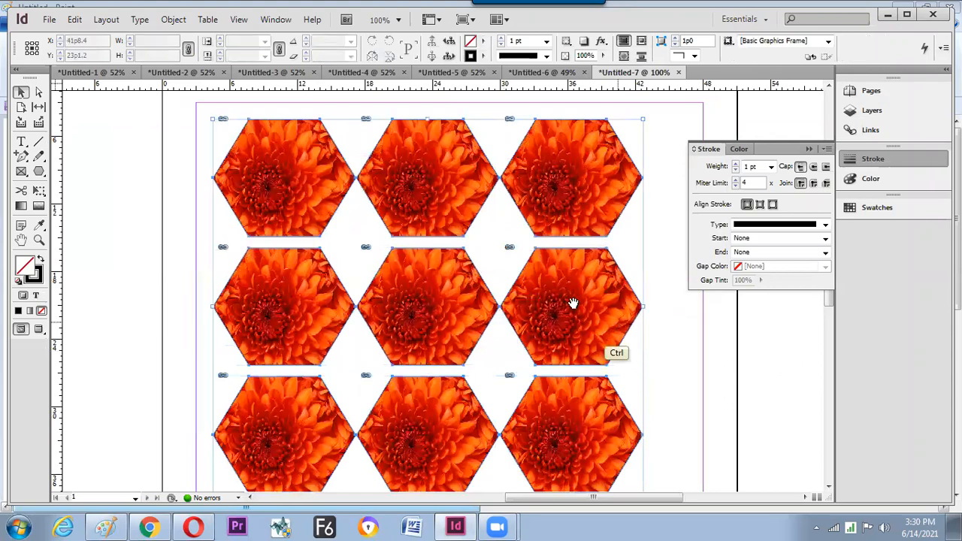
{"action": "key", "text": "ctrl+d"}
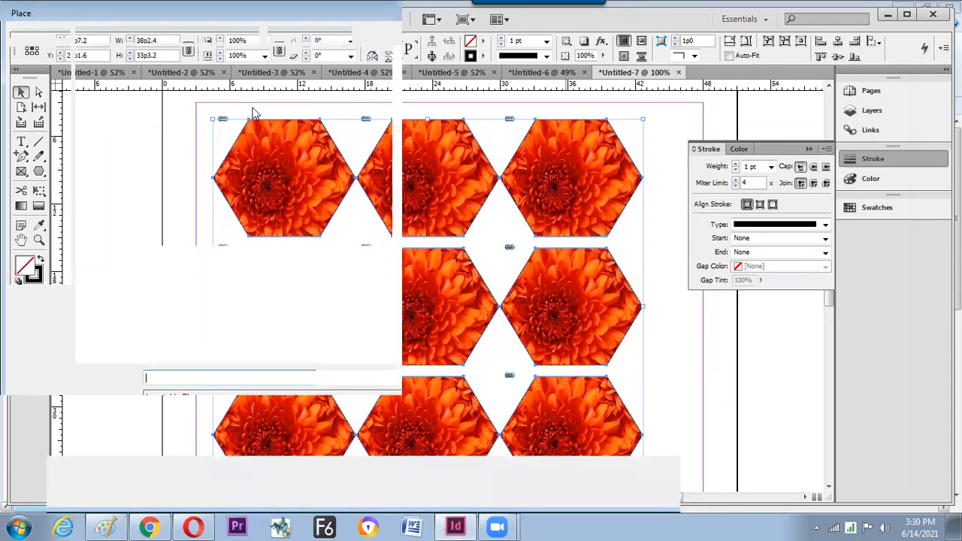
{"action": "double_click", "coordinate": [217, 112]}
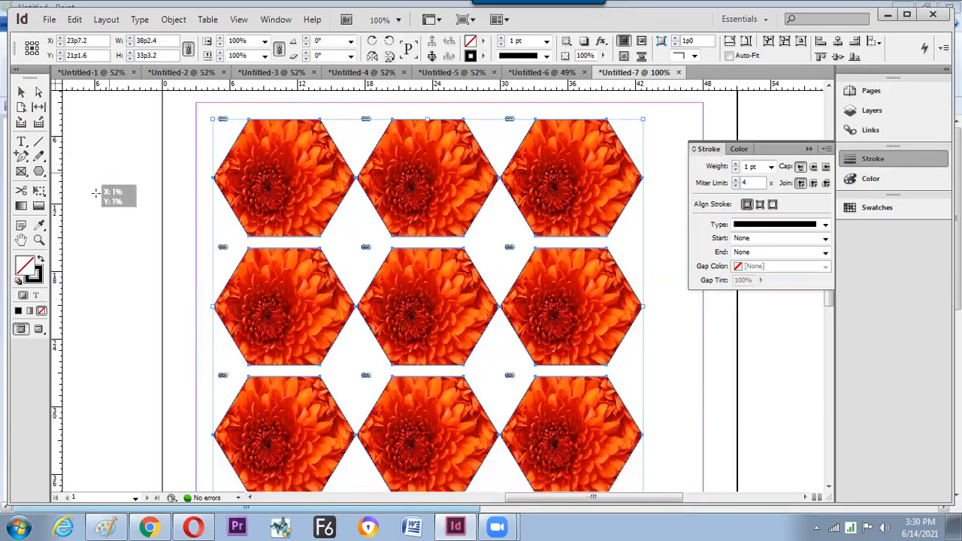
{"action": "left_click", "coordinate": [103, 177]}
{"action": "key", "text": "ctrl+z"}
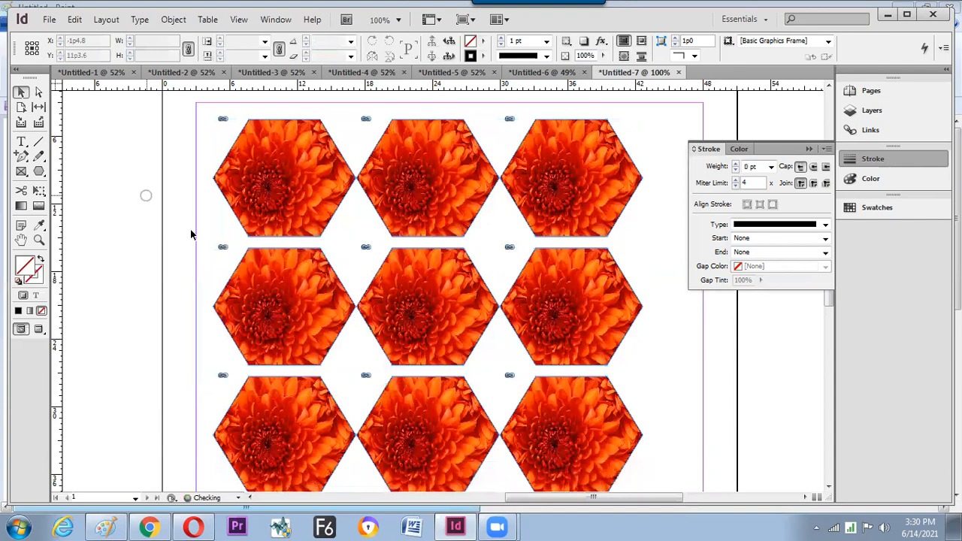
- Select the top hexagons and zoom out to 75% to see the whole grid
{"action": "left_click", "coordinate": [427, 178]}
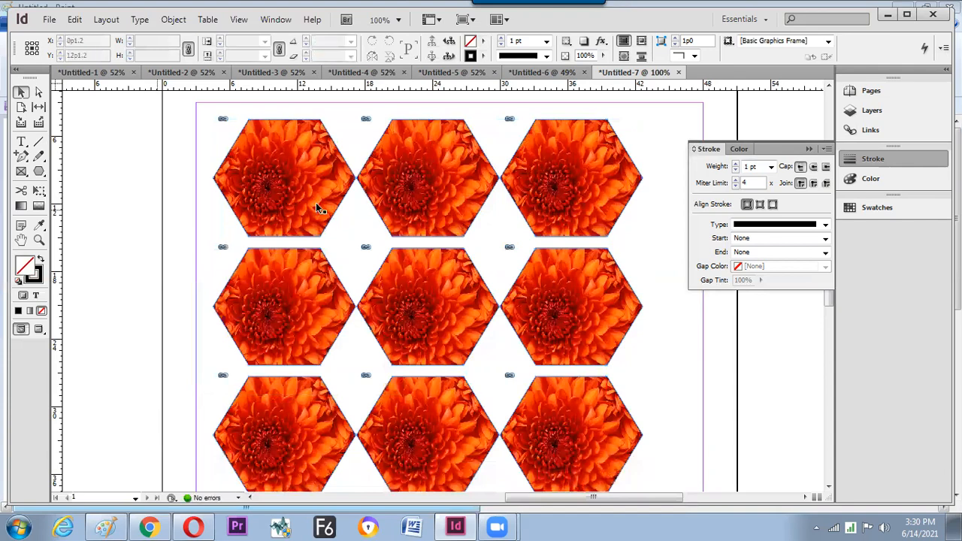
{"action": "left_click", "coordinate": [284, 178]}
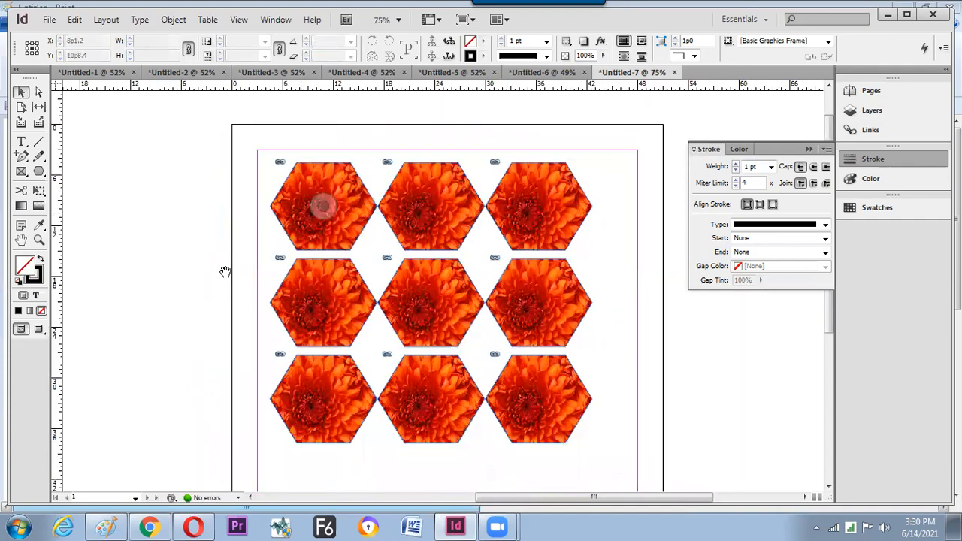
{"action": "key", "text": "ctrl+minus"}
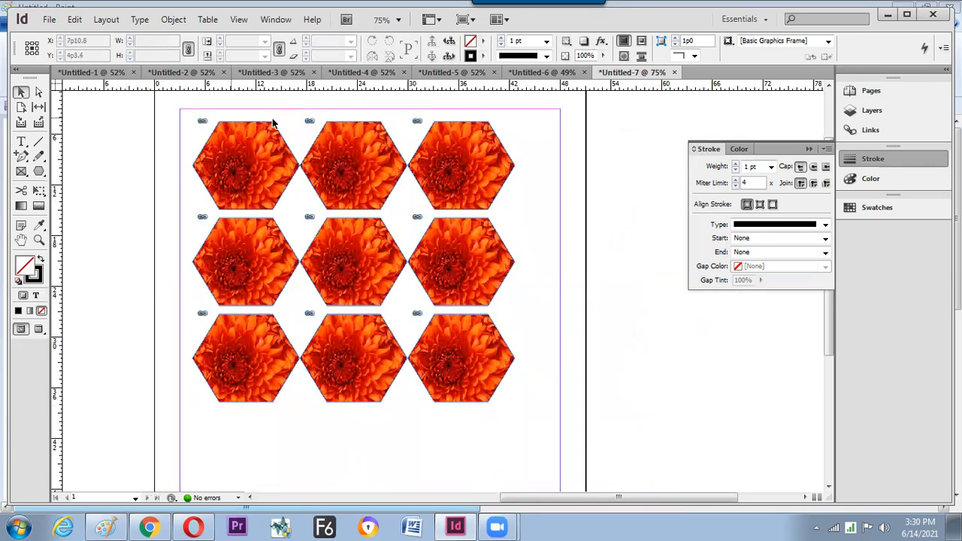
- Select the top-left hexagon frame and its picture, then deselect
{"action": "left_click", "coordinate": [202, 124]}
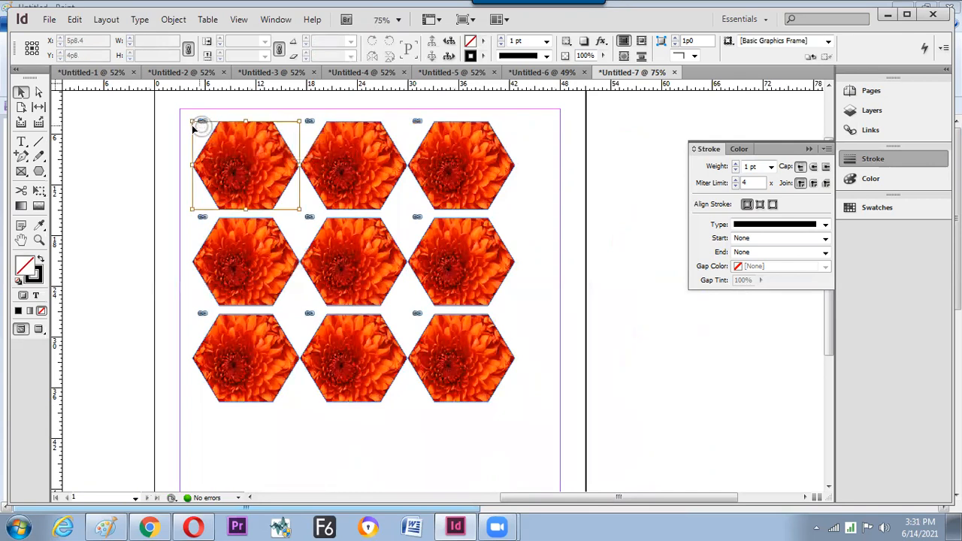
{"action": "left_click", "coordinate": [213, 131]}
{"action": "left_click", "coordinate": [203, 124]}
{"action": "left_click", "coordinate": [204, 123]}
{"action": "left_click", "coordinate": [137, 155]}
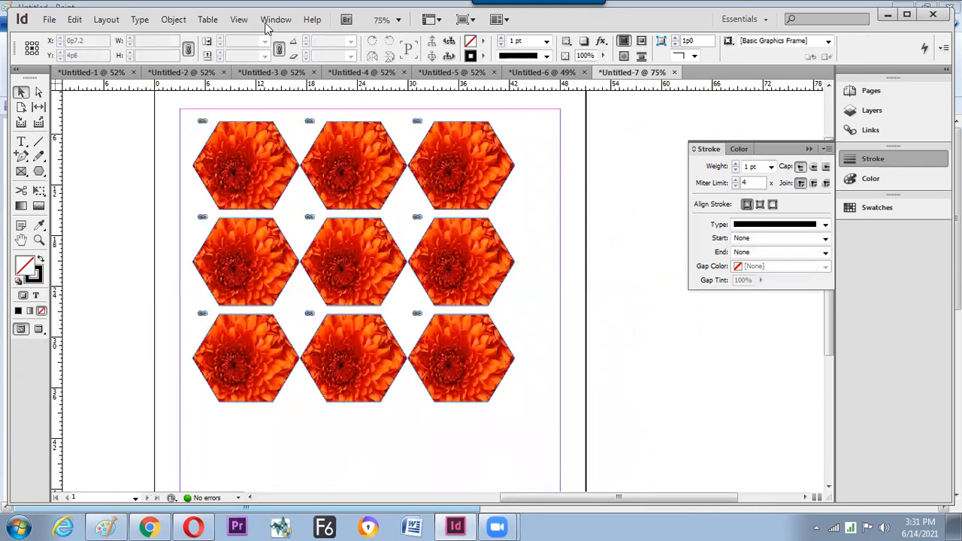
- Show the Links panel via Window > Links and select Chrysanthemum.jpg
{"action": "left_click", "coordinate": [274, 19]}
{"action": "left_click", "coordinate": [325, 225]}
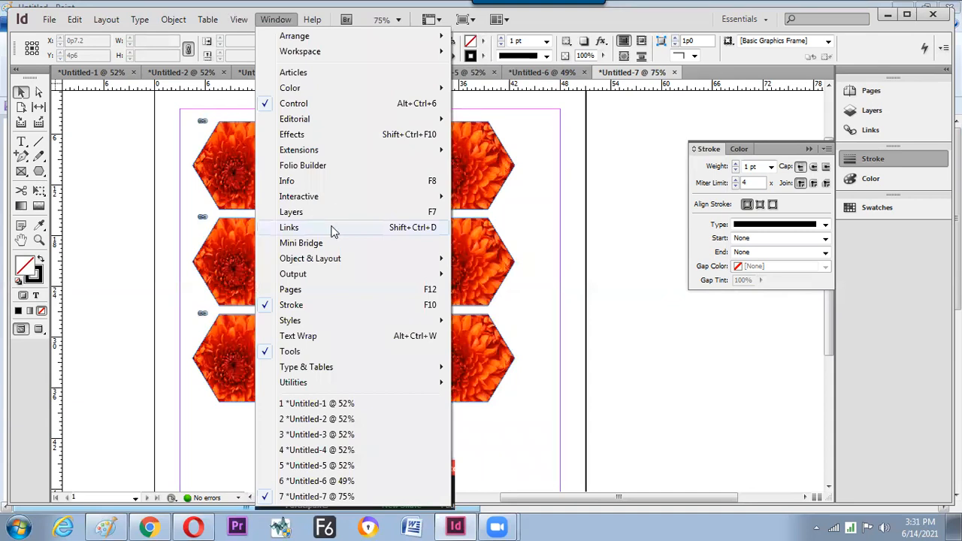
{"action": "left_click", "coordinate": [335, 229]}
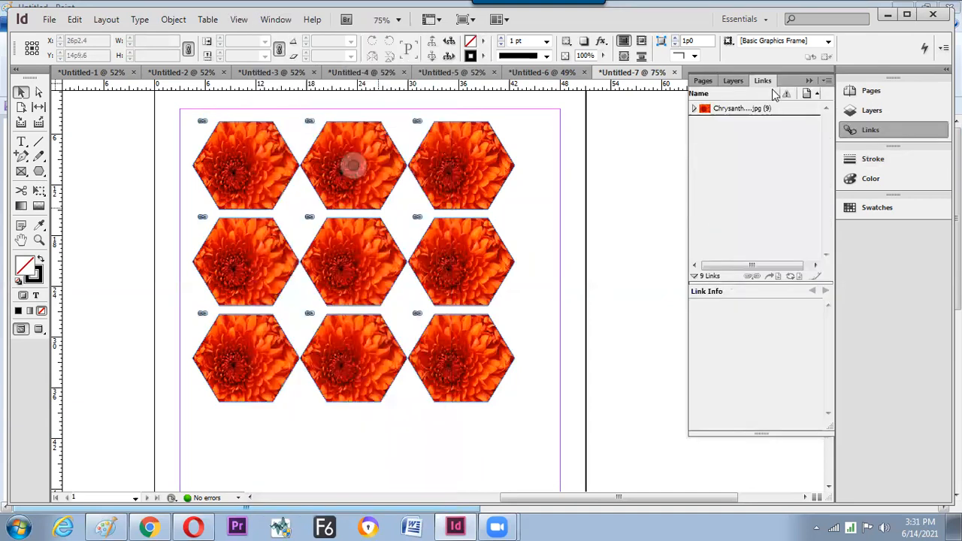
{"action": "left_click", "coordinate": [724, 111]}
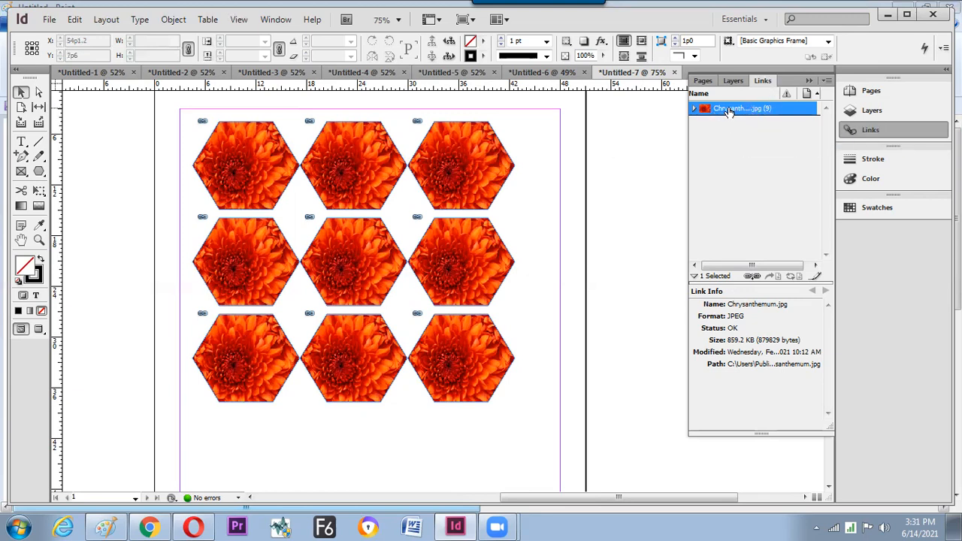
- Expand Chrysanthemum.jpg to list its nine instances and open the Links panel flyout menu
{"action": "left_click", "coordinate": [695, 109]}
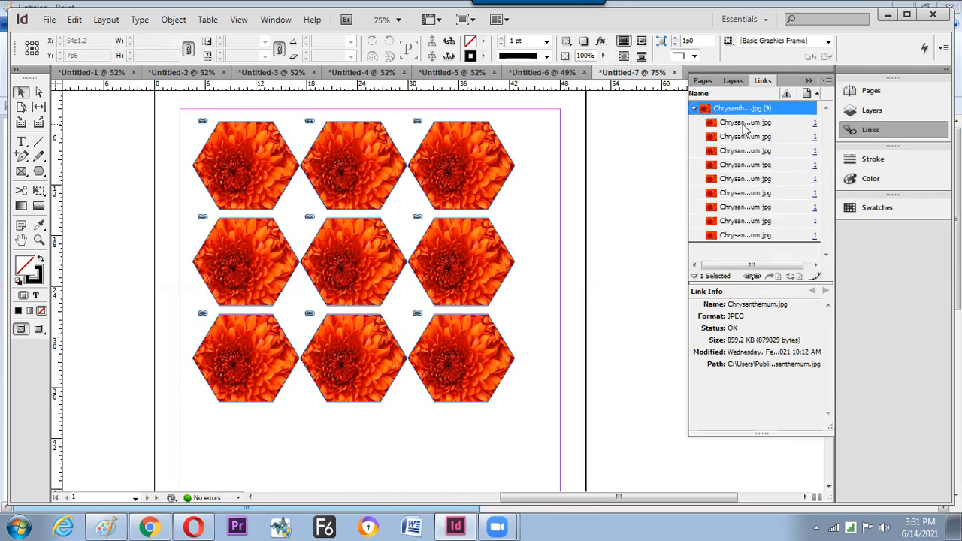
{"action": "left_click", "coordinate": [695, 109]}
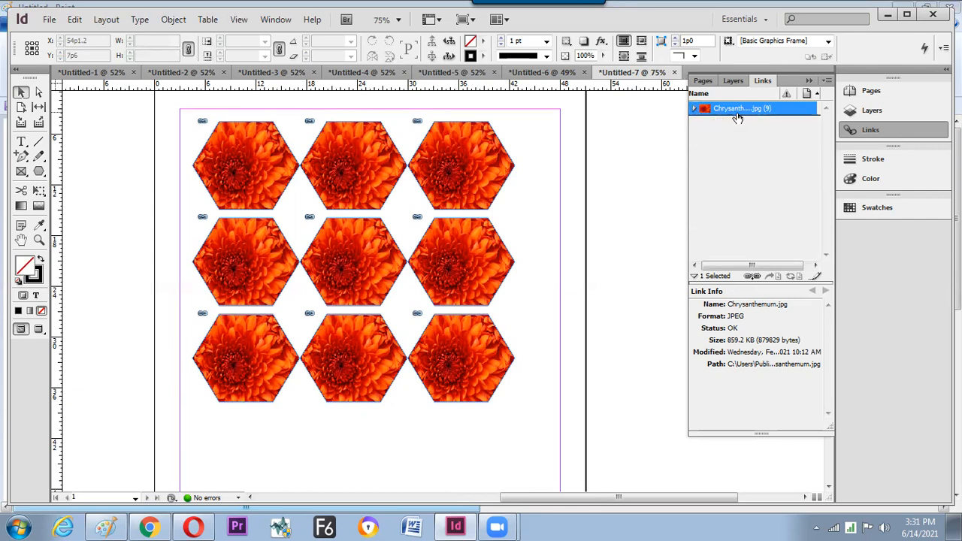
{"action": "left_click", "coordinate": [695, 109]}
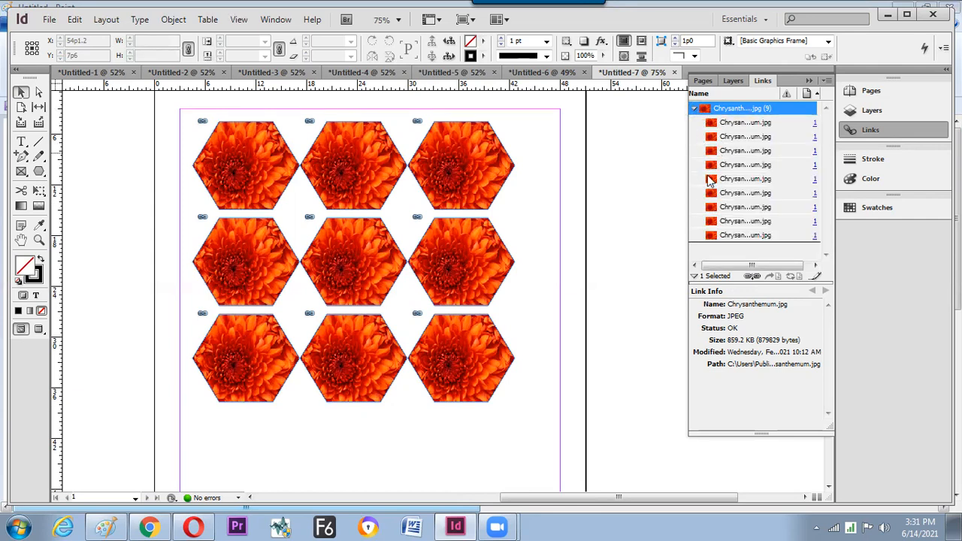
{"action": "left_click", "coordinate": [695, 109]}
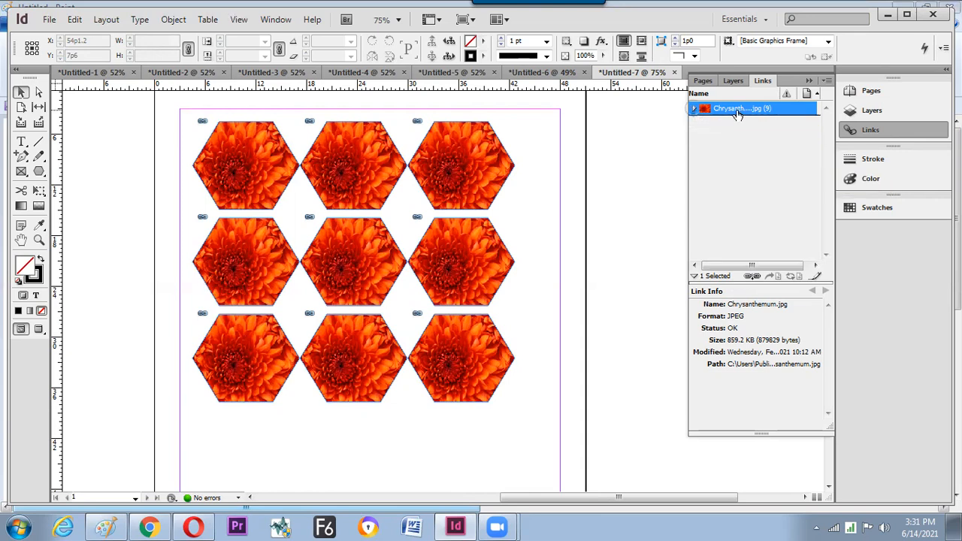
{"action": "left_click", "coordinate": [827, 80]}
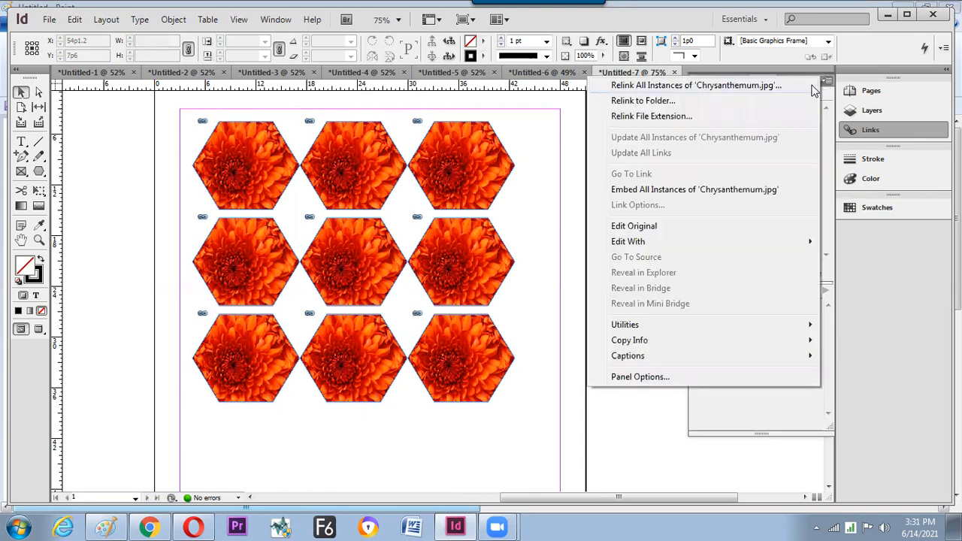
- Relink all nine Chrysanthemum.jpg instances to Penguins.jpg
{"action": "left_click", "coordinate": [707, 88]}
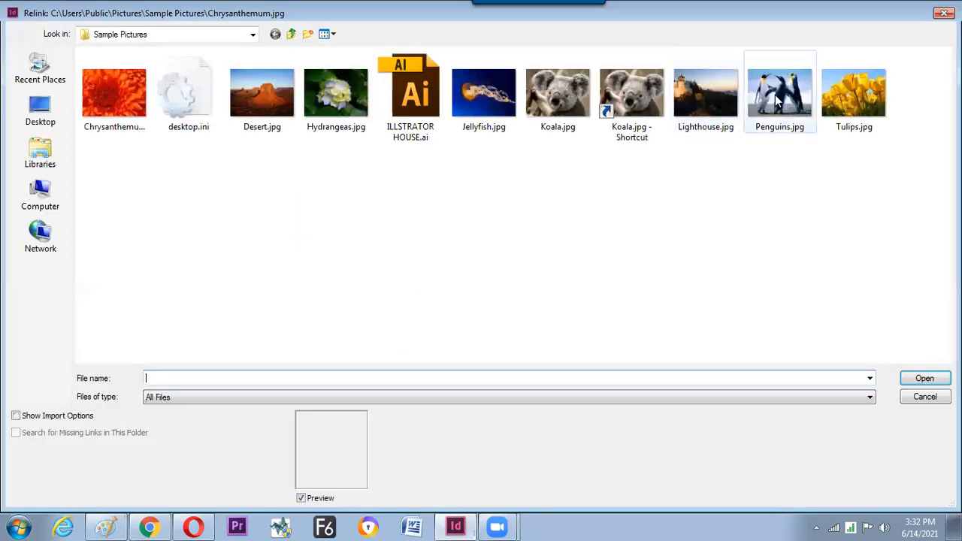
{"action": "left_click", "coordinate": [775, 95]}
{"action": "left_click", "coordinate": [912, 380]}
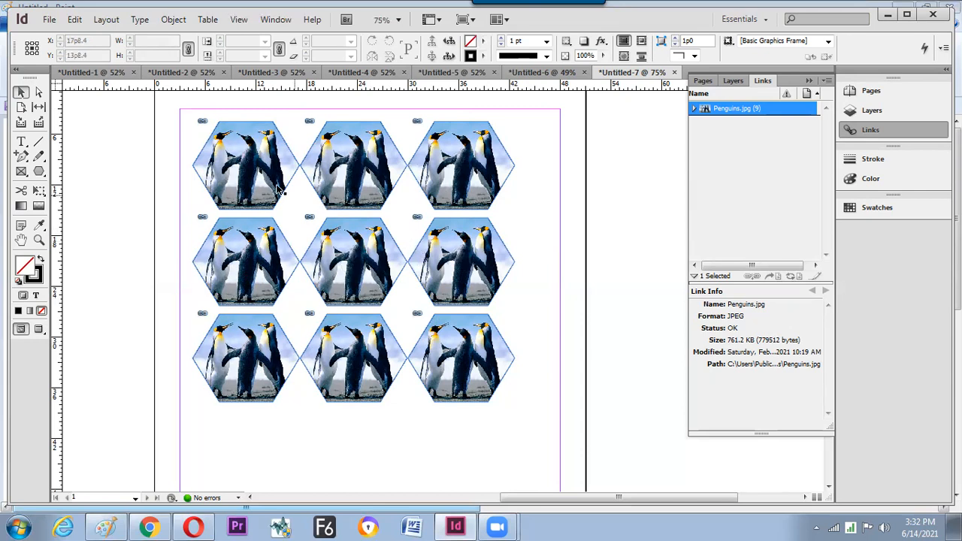
- Float the Links panel off the dock and dismiss the Window menu
{"action": "left_click_drag", "start_coordinate": [762, 83], "coordinate": [590, 123]}
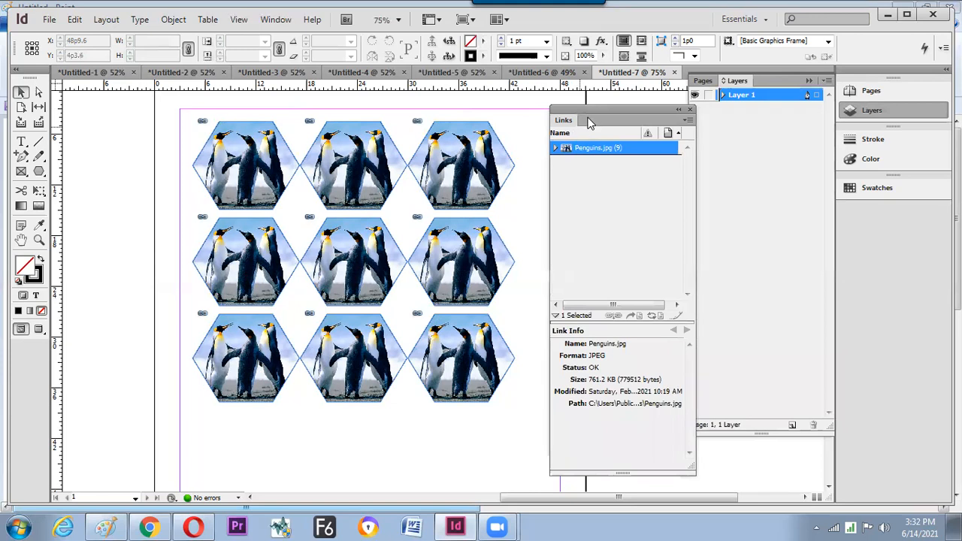
{"action": "left_click", "coordinate": [276, 20]}
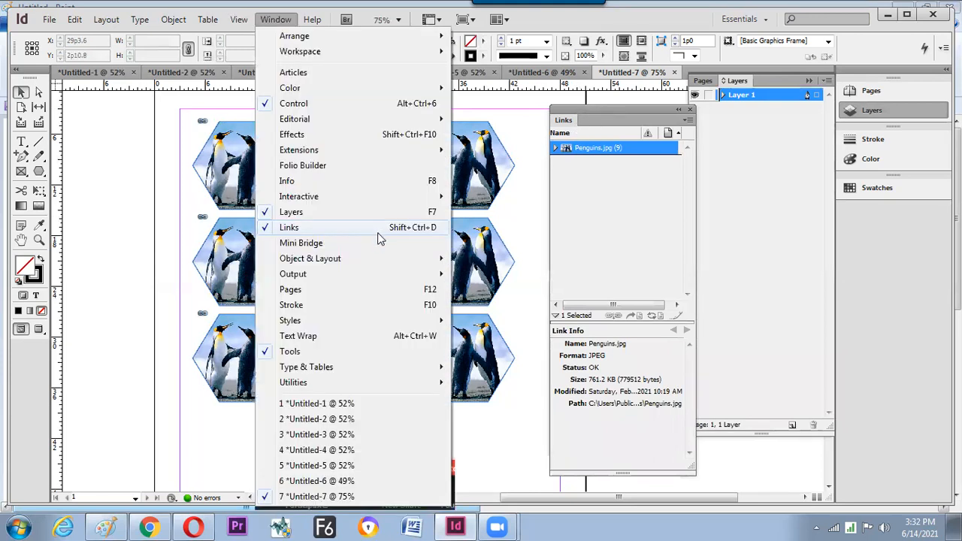
{"action": "key", "text": "alt"}
- In Paint, handwrite and circle the Links shortcut note, labelling it 'Link window'
{"action": "key", "text": "alt+Tab"}
{"action": "left_click_drag", "start_coordinate": [79, 243], "coordinate": [81, 270]}
{"action": "mouse_move", "coordinate": [79, 238]}
{"action": "left_mouse_down"}
{"action": "mouse_move", "coordinate": [99, 263]}
{"action": "mouse_move", "coordinate": [109, 245]}
{"action": "left_mouse_up"}
{"action": "mouse_move", "coordinate": [105, 254]}
{"action": "left_mouse_down"}
{"action": "mouse_move", "coordinate": [123, 226]}
{"action": "mouse_move", "coordinate": [145, 223]}
{"action": "left_mouse_up"}
{"action": "left_click_drag", "start_coordinate": [147, 226], "coordinate": [160, 262]}
{"action": "left_click_drag", "start_coordinate": [150, 218], "coordinate": [143, 245]}
{"action": "left_click_drag", "start_coordinate": [148, 215], "coordinate": [176, 204]}
{"action": "left_click_drag", "start_coordinate": [179, 200], "coordinate": [191, 202]}
{"action": "mouse_move", "coordinate": [184, 178]}
{"action": "left_mouse_down"}
{"action": "mouse_move", "coordinate": [168, 291]}
{"action": "mouse_move", "coordinate": [215, 248]}
{"action": "left_mouse_up"}
{"action": "left_click_drag", "start_coordinate": [197, 176], "coordinate": [230, 188]}
{"action": "mouse_move", "coordinate": [241, 172]}
{"action": "left_mouse_down"}
{"action": "mouse_move", "coordinate": [242, 185]}
{"action": "mouse_move", "coordinate": [253, 175]}
{"action": "left_mouse_up"}
{"action": "mouse_move", "coordinate": [264, 158]}
{"action": "left_mouse_down"}
{"action": "mouse_move", "coordinate": [309, 129]}
{"action": "mouse_move", "coordinate": [320, 131]}
{"action": "mouse_move", "coordinate": [326, 154]}
{"action": "left_mouse_up"}
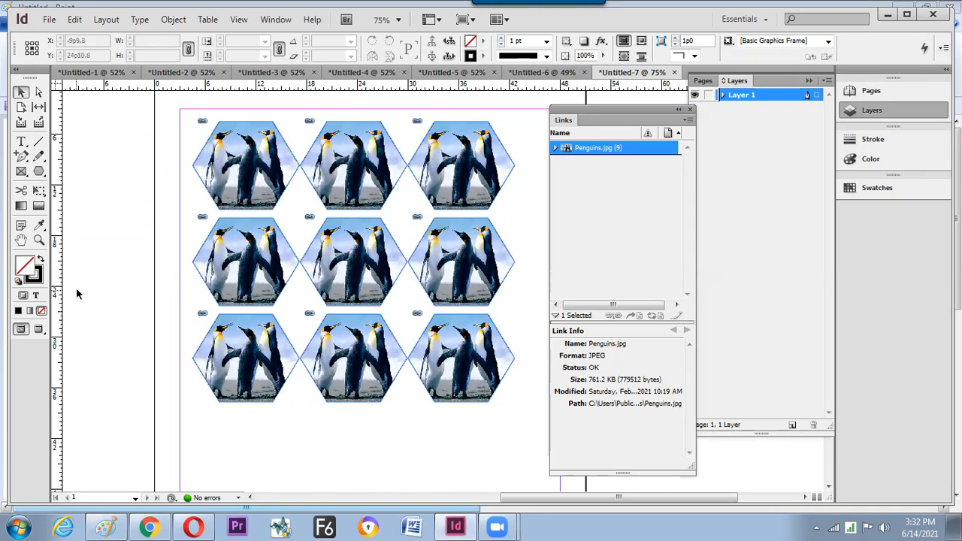
- Launch Adobe Photoshop CS6 (64 Bit) from the Windows Start menu
{"action": "key", "text": "alt"}
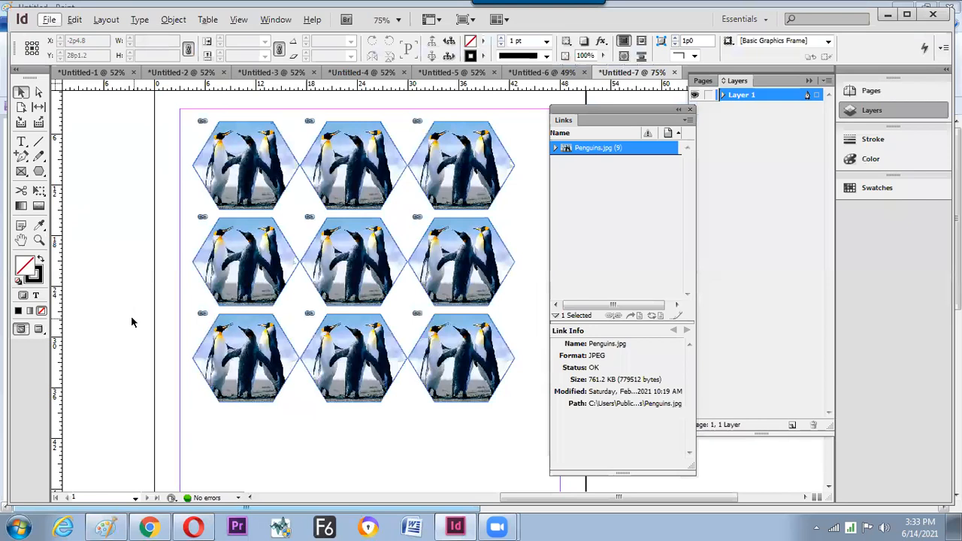
{"action": "key", "text": "super"}
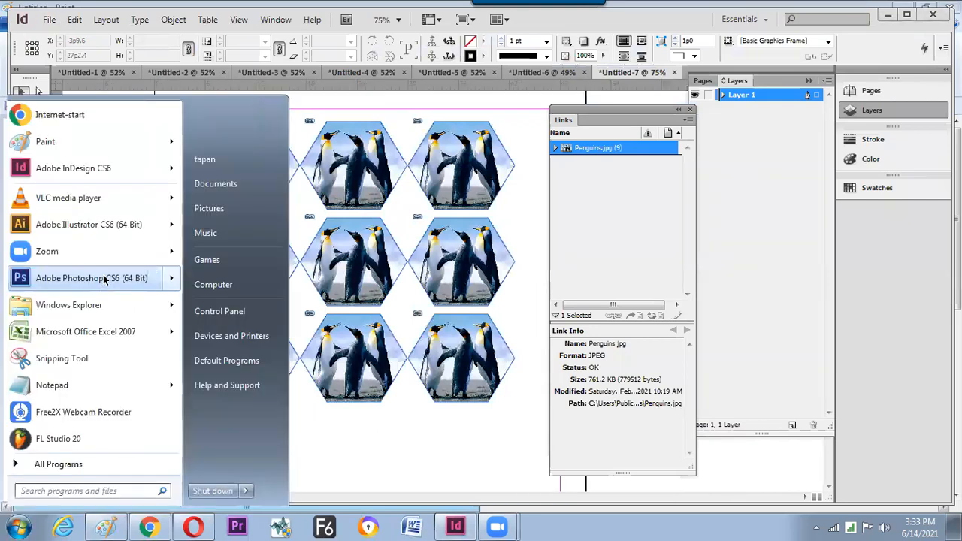
{"action": "left_click", "coordinate": [120, 277]}
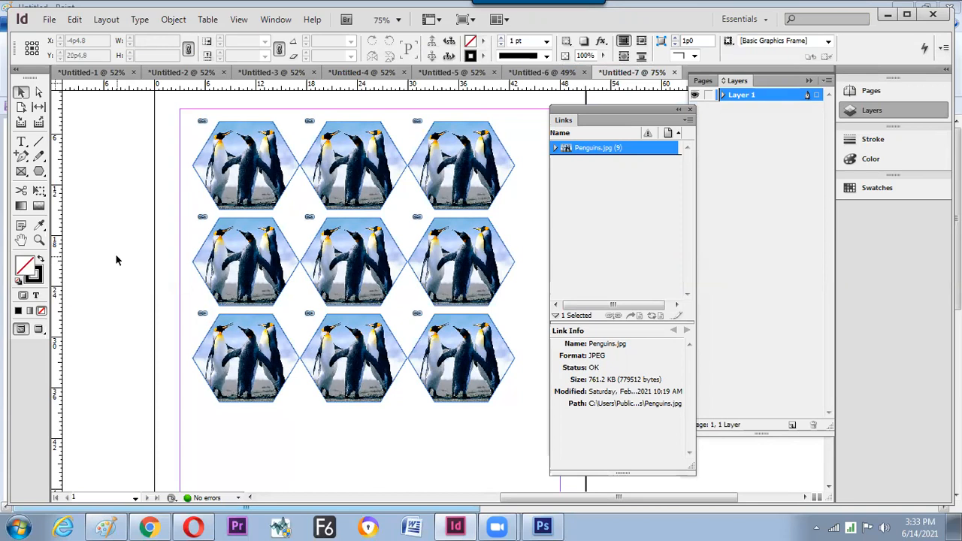
- Create a new InDesign document with the default settings
{"action": "key", "text": "ctrl"}
{"action": "key", "text": "ctrl+n"}
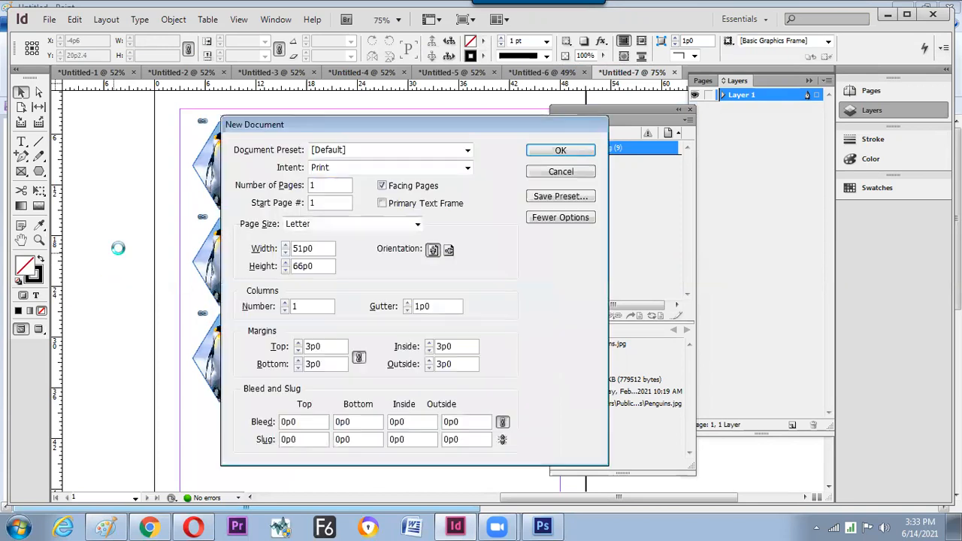
{"action": "key", "text": "Return"}
- Draw a 3×3 grid of rectangle frames across the page with the Rectangle Frame tool
{"action": "left_click_drag", "start_coordinate": [44, 174], "coordinate": [89, 180]}
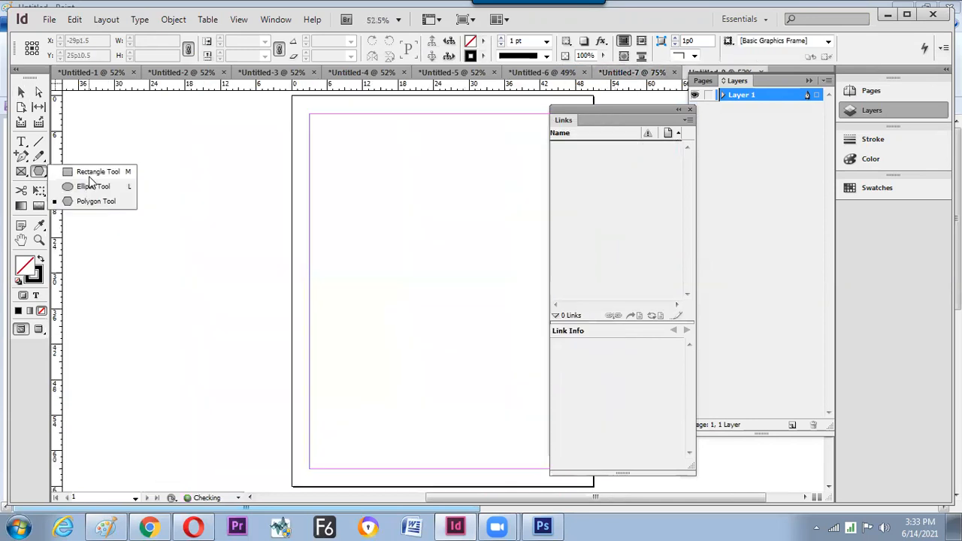
{"action": "left_click", "coordinate": [90, 169]}
{"action": "key", "text": "space"}
{"action": "left_click_drag", "start_coordinate": [321, 193], "coordinate": [155, 216]}
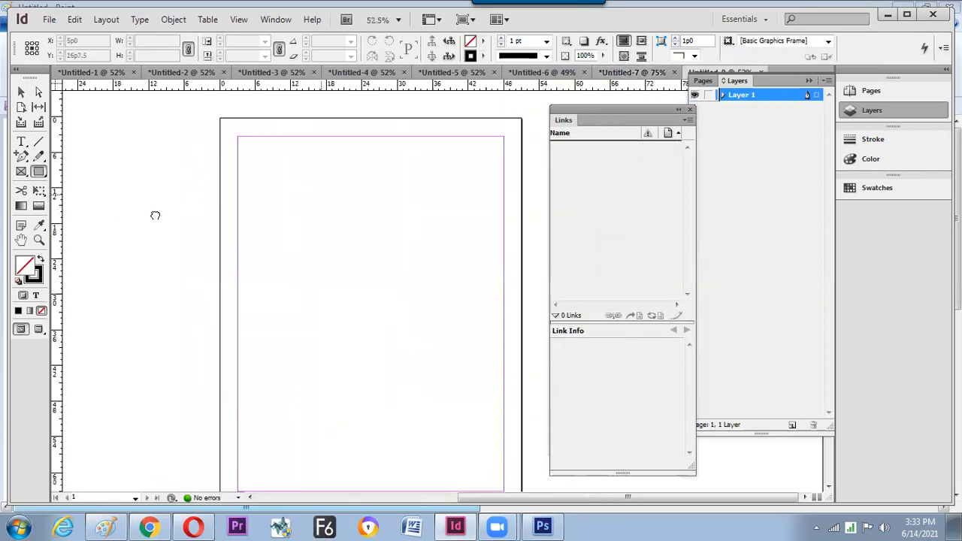
{"action": "left_click_drag", "start_coordinate": [246, 148], "coordinate": [493, 422]}
{"action": "key", "text": "Up"}
{"action": "key", "text": "Right"}
{"action": "key", "text": "Up"}
{"action": "key", "text": "Right"}
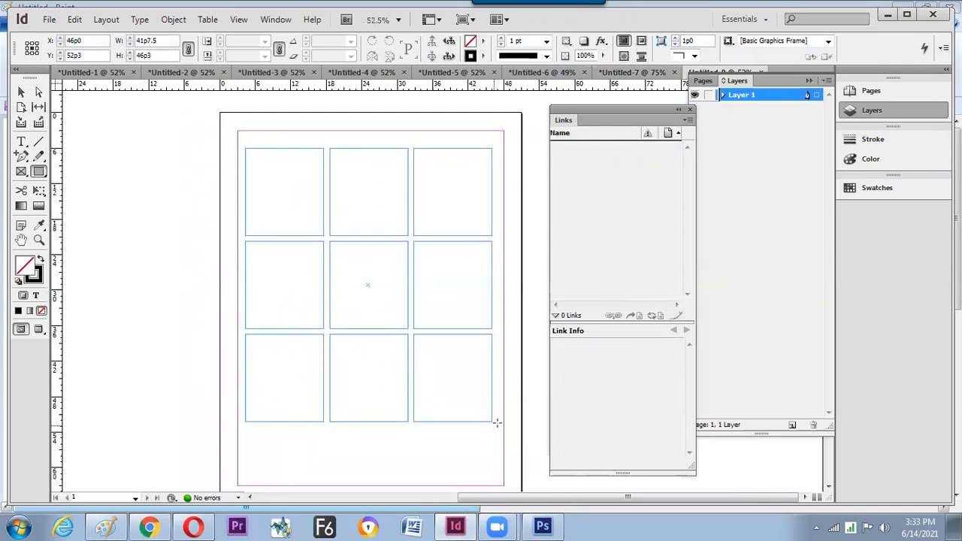
- Cycle through Photoshop and InDesign to bring the Paint shortcut notes forward
{"action": "key", "text": "alt+Tab"}
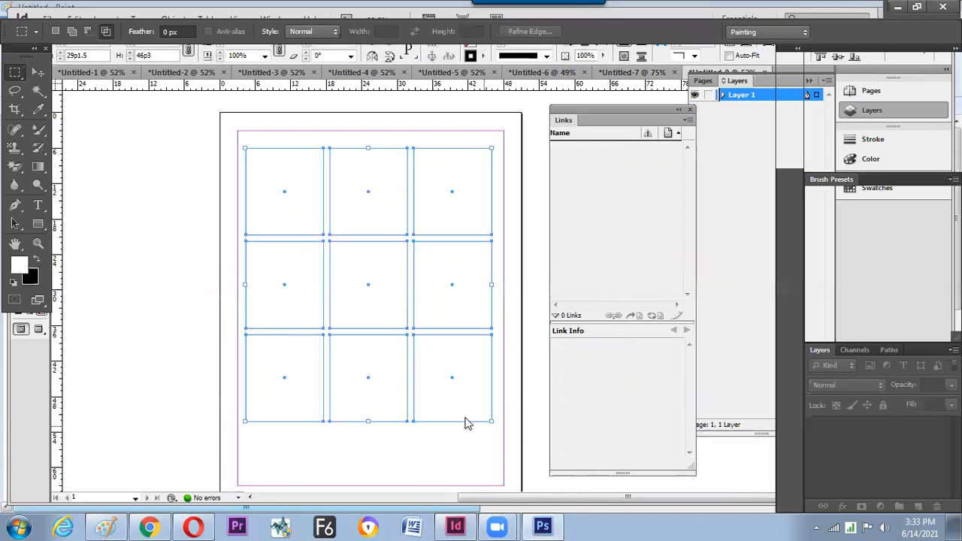
{"action": "key", "text": "alt+Tab"}
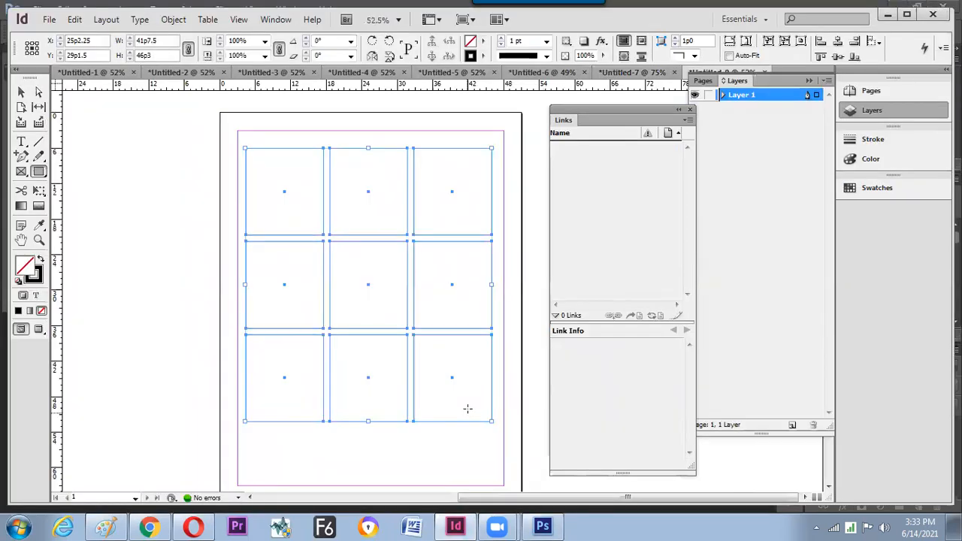
{"action": "key", "text": "alt+Tab"}
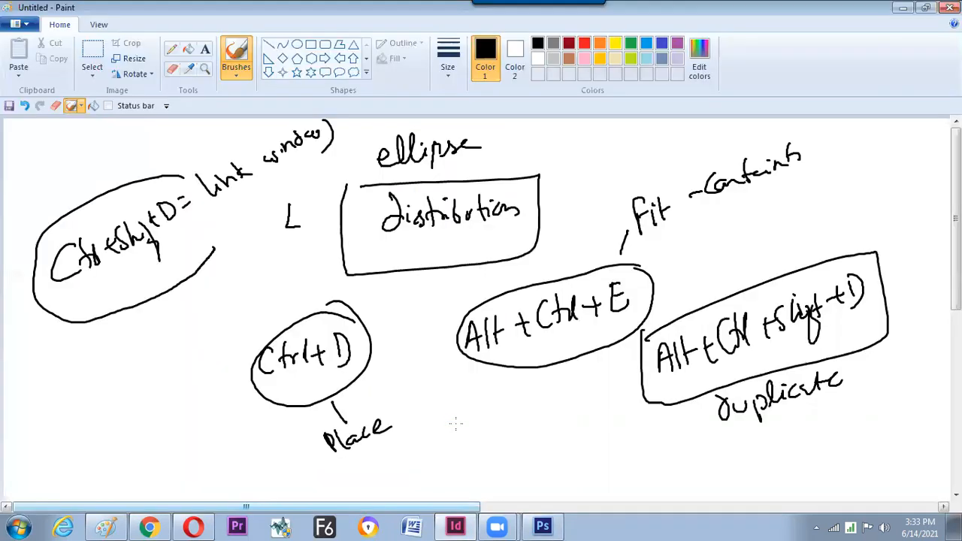
- In Photoshop, create a new clipboard-sized 500×555 px document
{"action": "key", "text": "alt+Tab"}
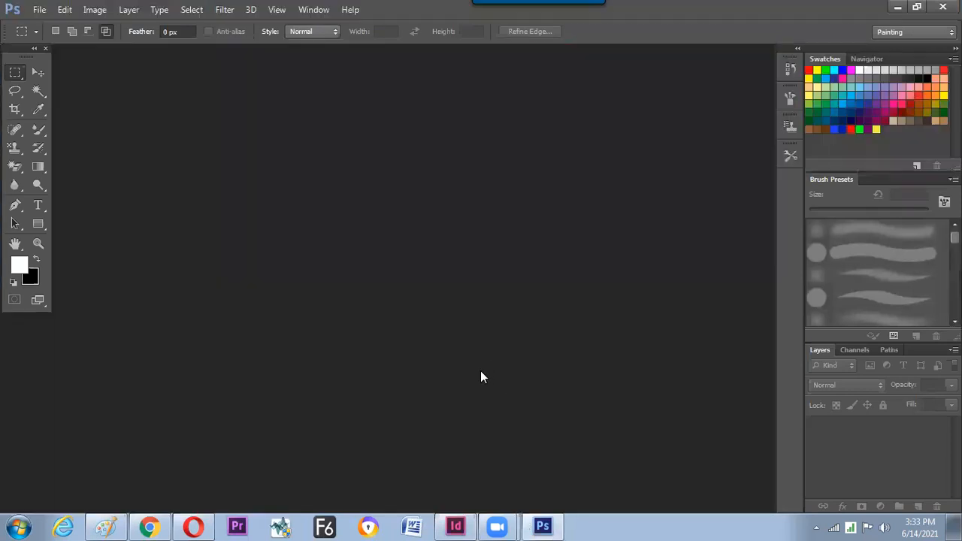
{"action": "key", "text": "ctrl+n"}
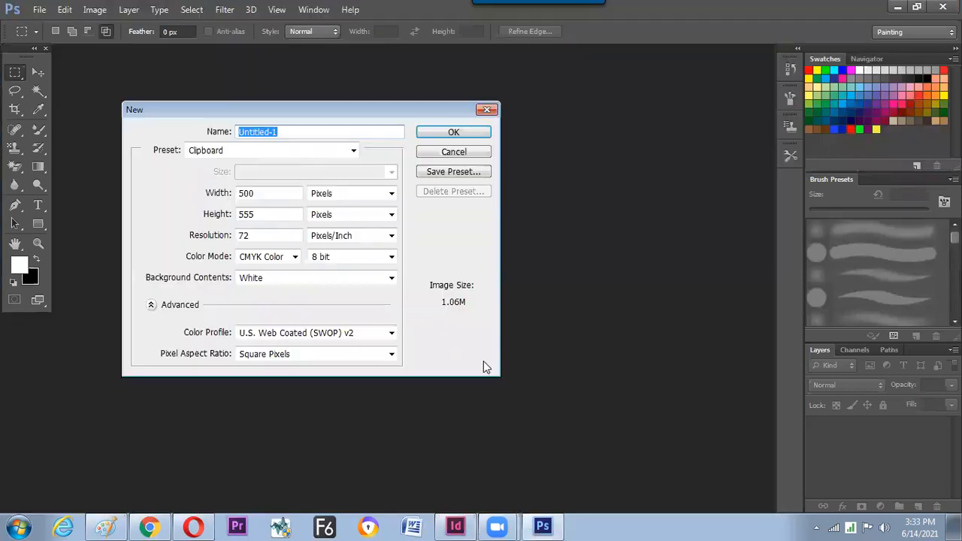
{"action": "key", "text": "Escape"}
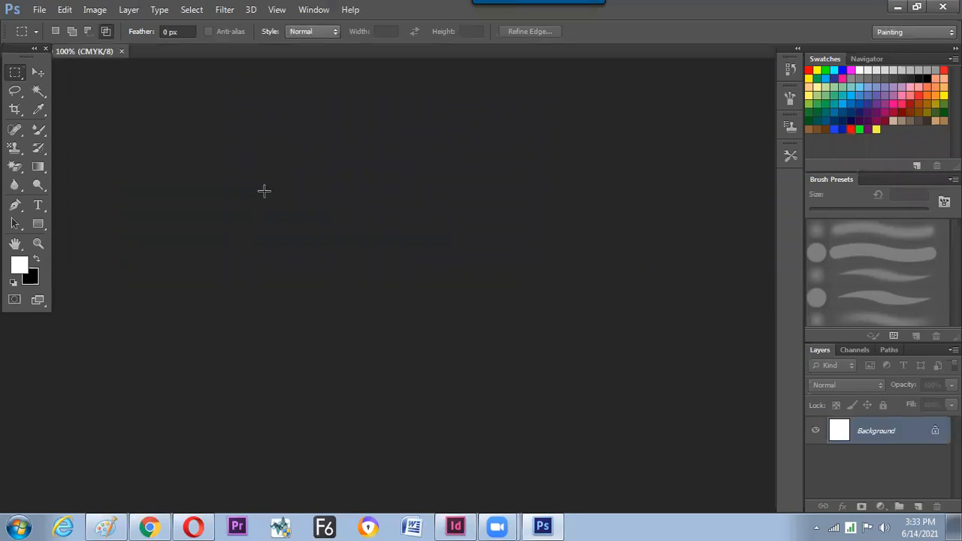
{"action": "key", "text": "ctrl+n"}
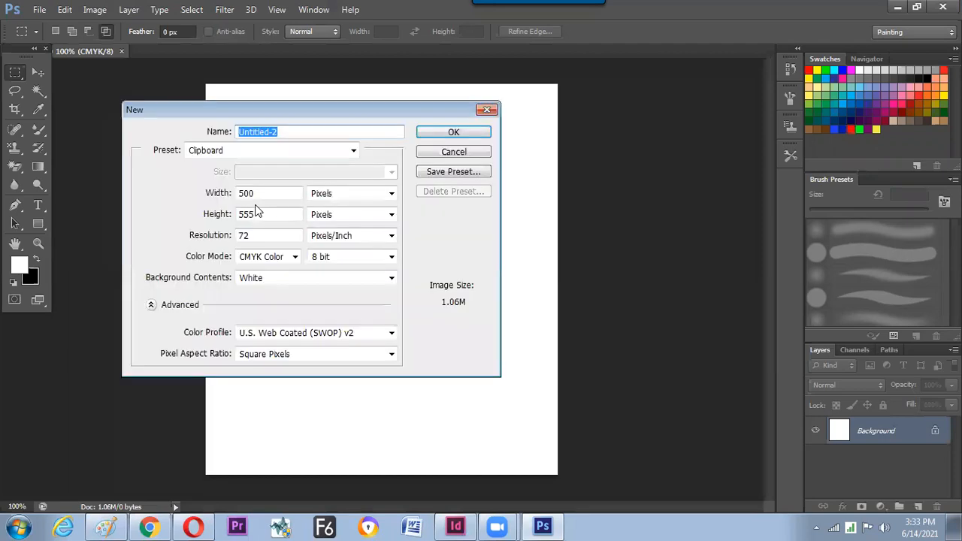
{"action": "left_click", "coordinate": [438, 154]}
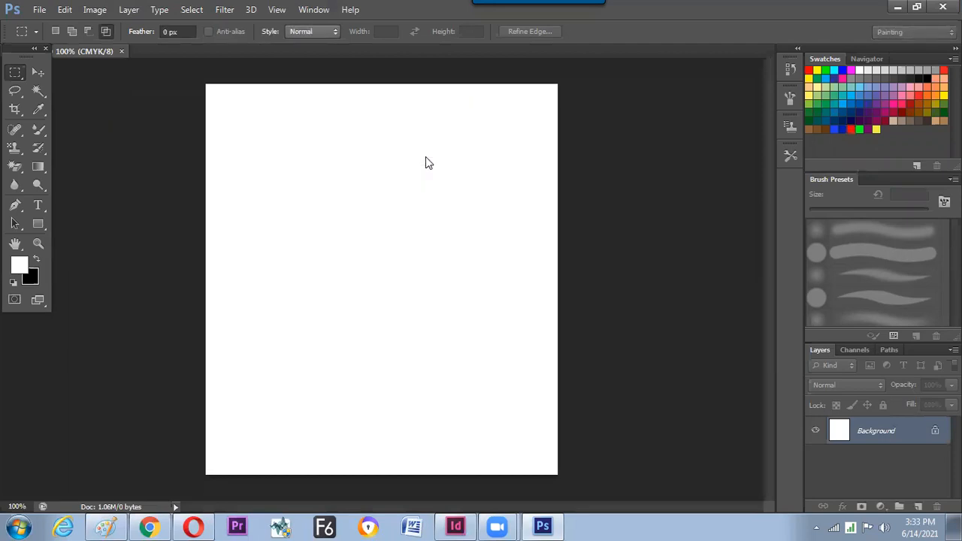
- Paste the InDesign frame grid as a vector smart object and commit it
{"action": "key", "text": "ctrl+v"}
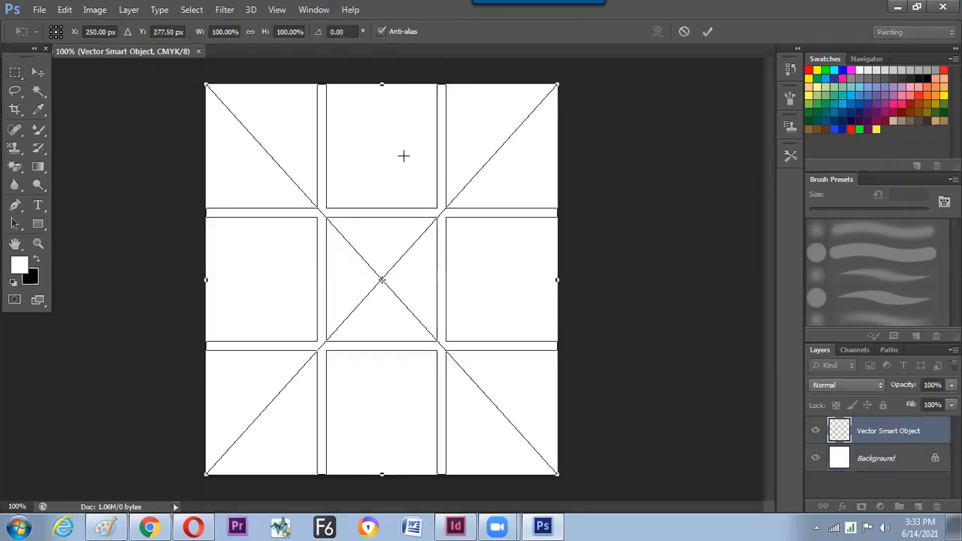
{"action": "key", "text": "Return"}
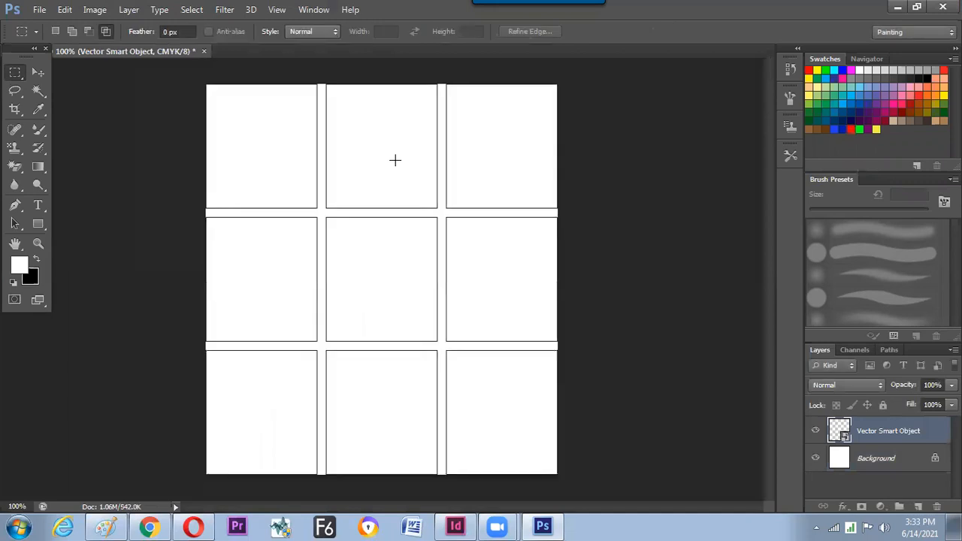
{"action": "left_click", "coordinate": [39, 71]}
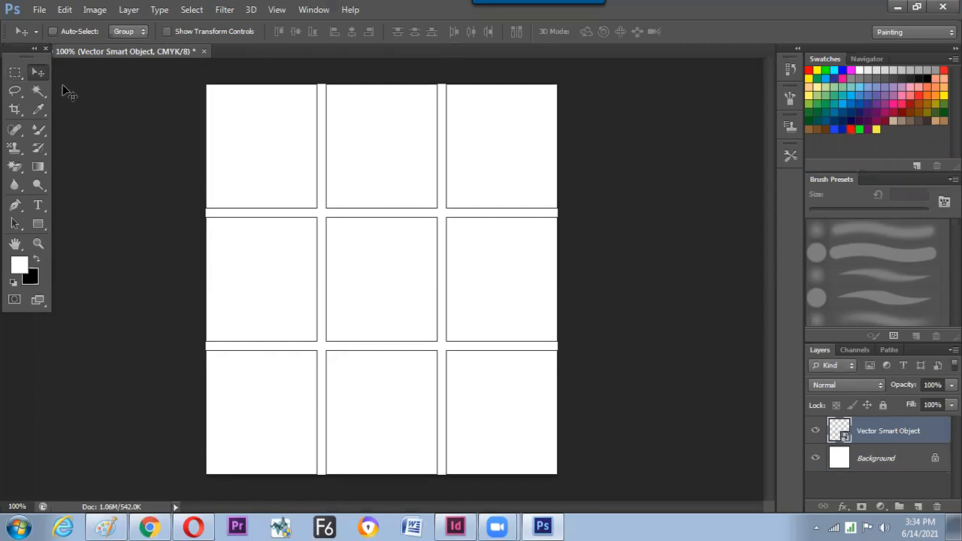
- Double-click the Vector Smart Object thumbnail to open its contents in Illustrator CS6, accepting the save notice
{"action": "double_click", "coordinate": [841, 430]}
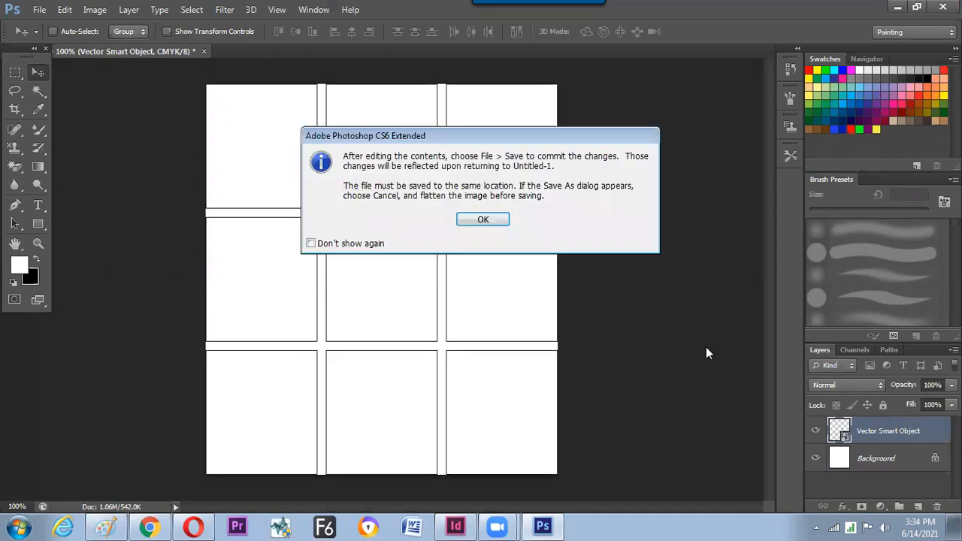
{"action": "left_click", "coordinate": [483, 218]}
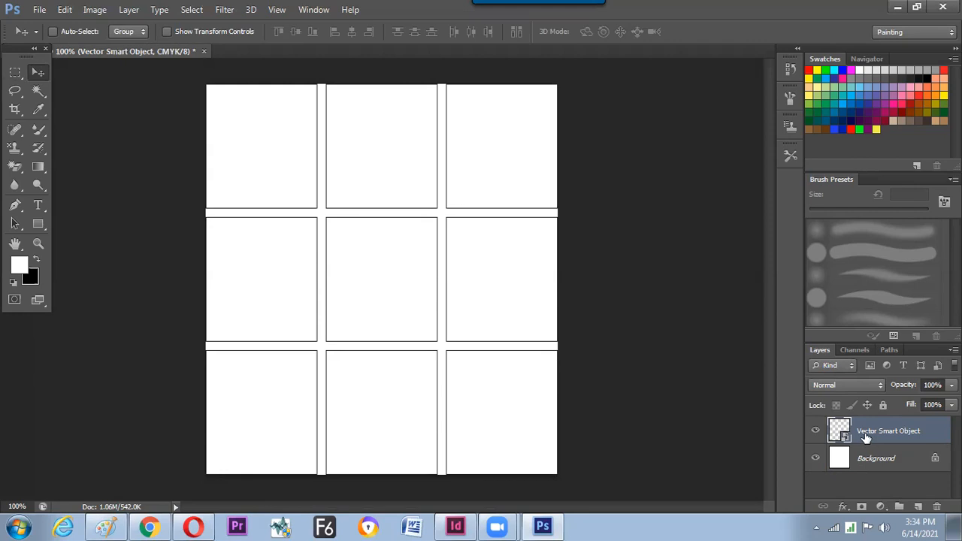
{"action": "double_click", "coordinate": [838, 430]}
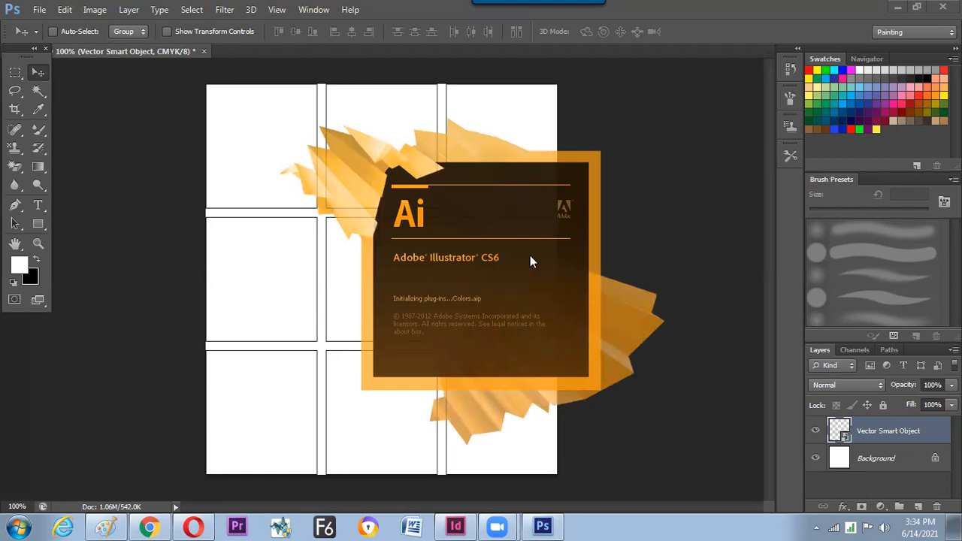
{"action": "key", "text": "alt+Tab"}
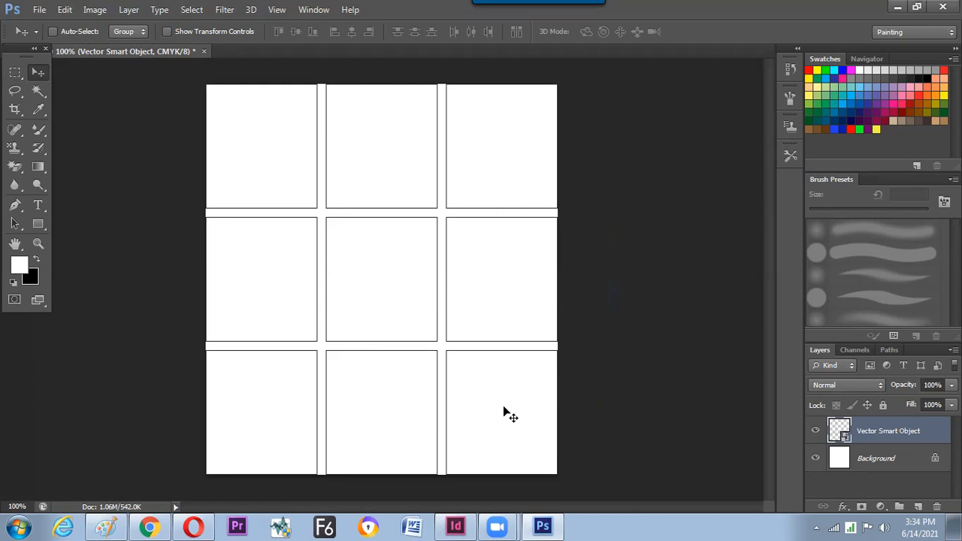
{"action": "left_click", "coordinate": [460, 526]}
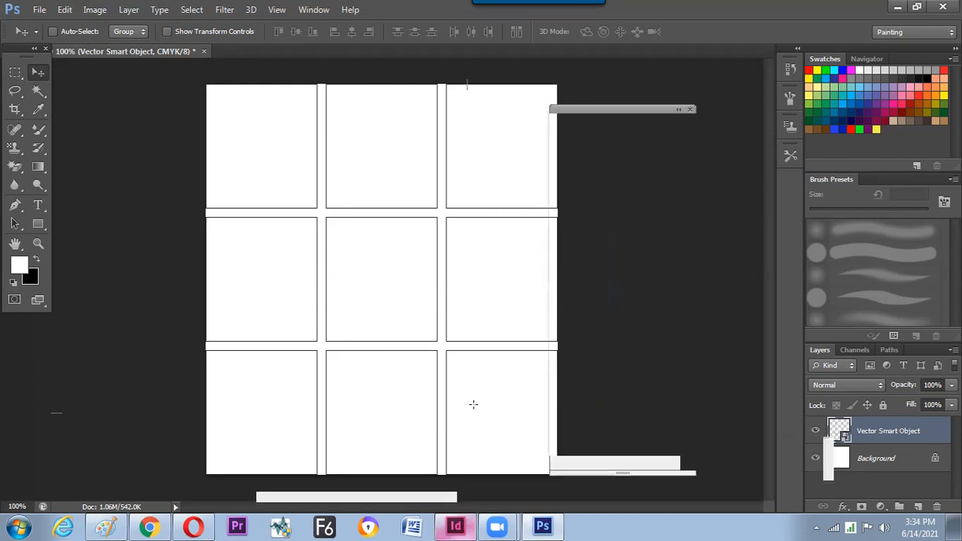
{"action": "key", "text": "alt+Tab"}
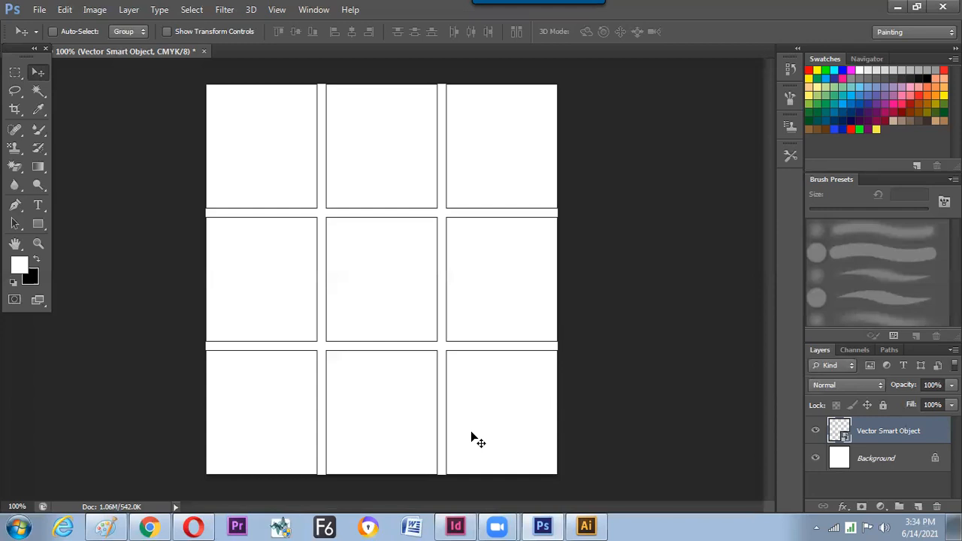
- In Illustrator, select grid parts, undoing an accidental delete and move
{"action": "left_click", "coordinate": [585, 525]}
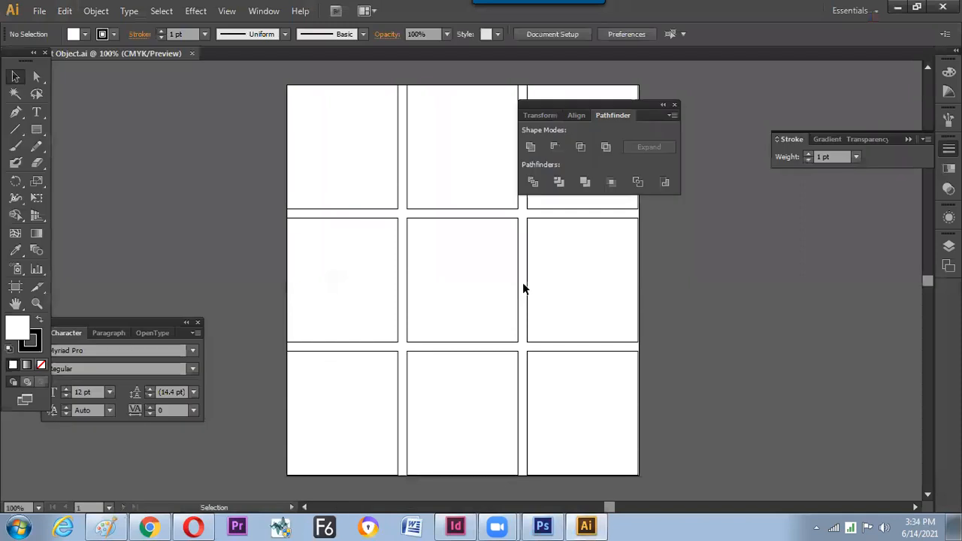
{"action": "left_click", "coordinate": [517, 290]}
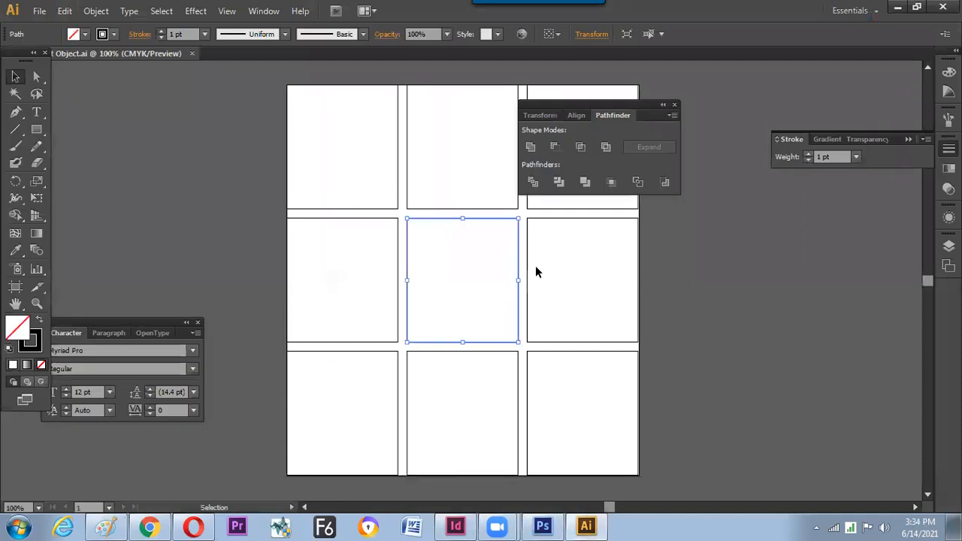
{"action": "left_click", "coordinate": [518, 278]}
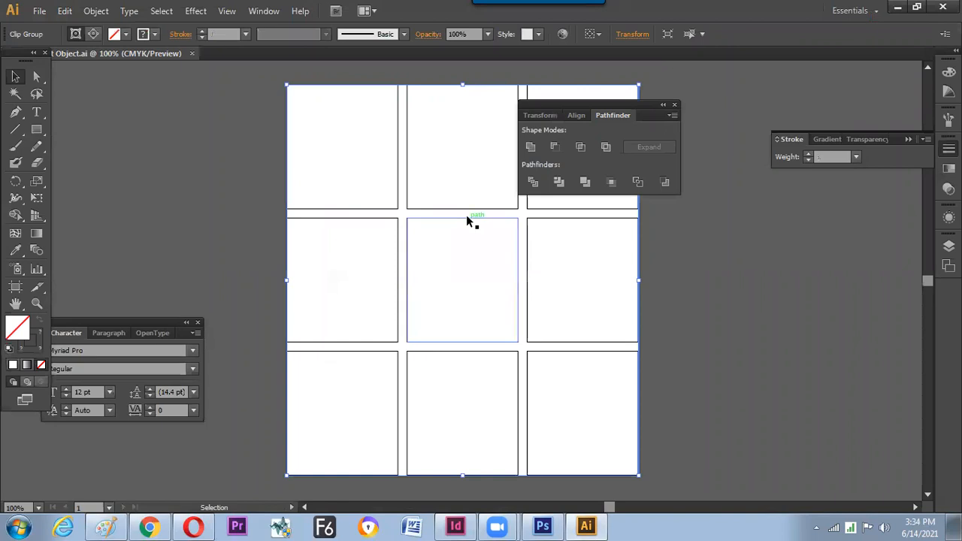
{"action": "key", "text": "Delete"}
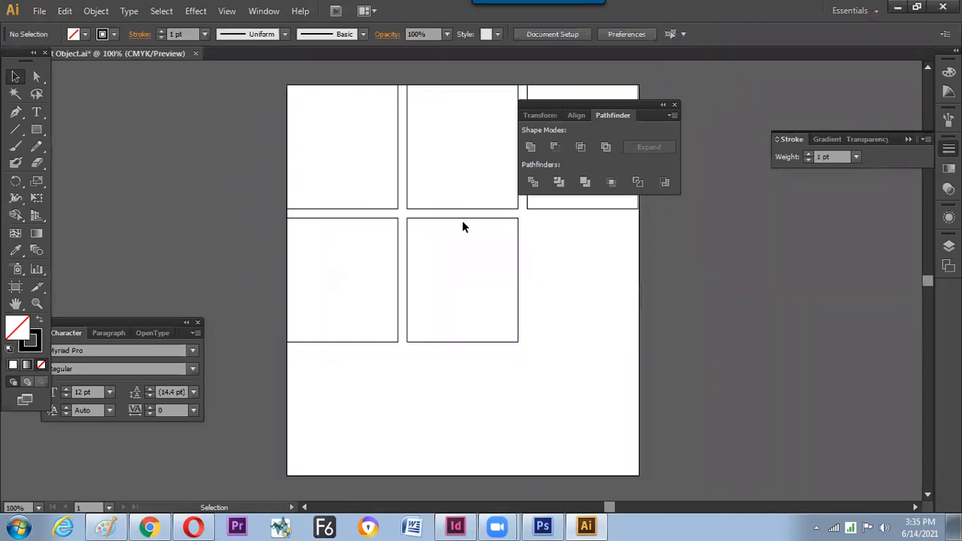
{"action": "key", "text": "ctrl+z"}
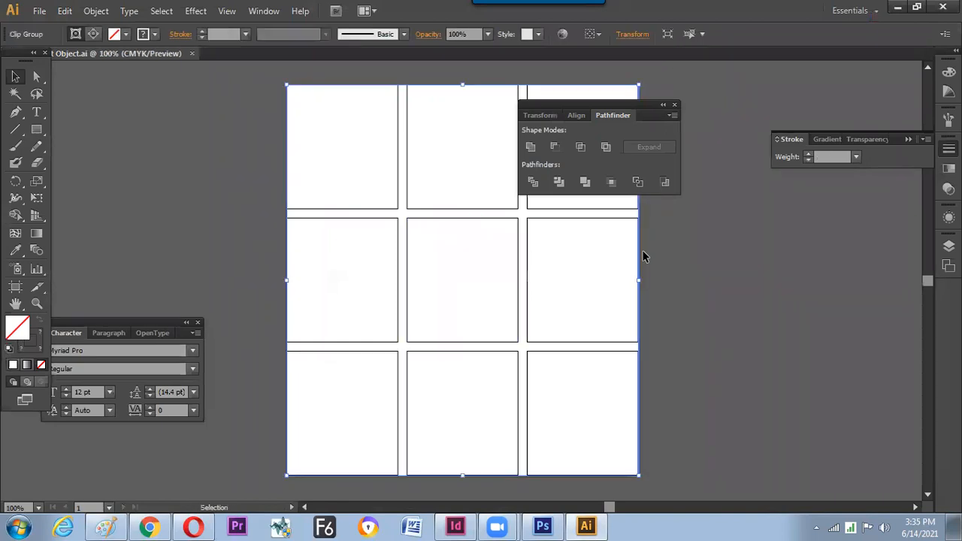
{"action": "left_click", "coordinate": [504, 209]}
{"action": "left_click_drag", "start_coordinate": [500, 213], "coordinate": [457, 256]}
{"action": "key", "text": "ctrl+z"}
- Select the middle grid cell and swap fill and stroke with Shift+X to make it solid black
{"action": "key", "text": "Tab"}
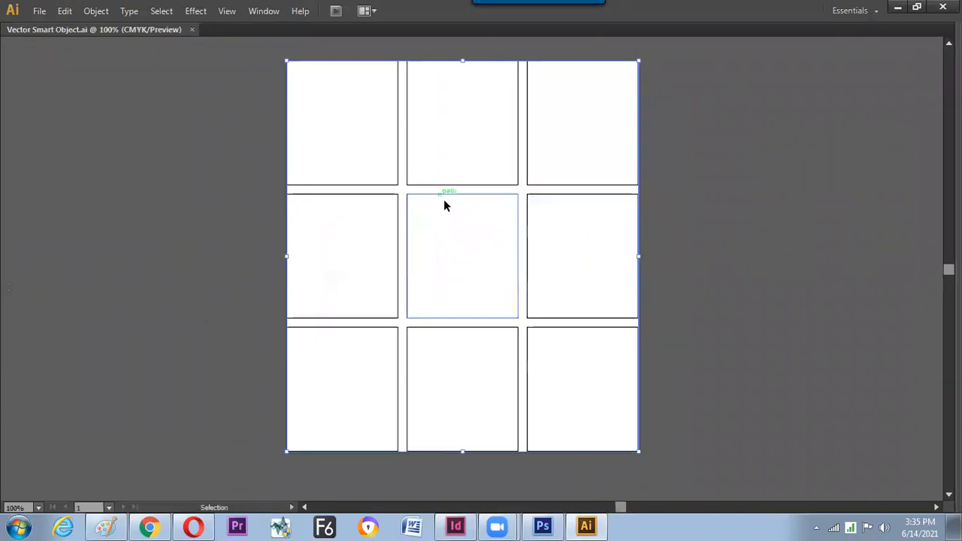
{"action": "left_click", "coordinate": [458, 191]}
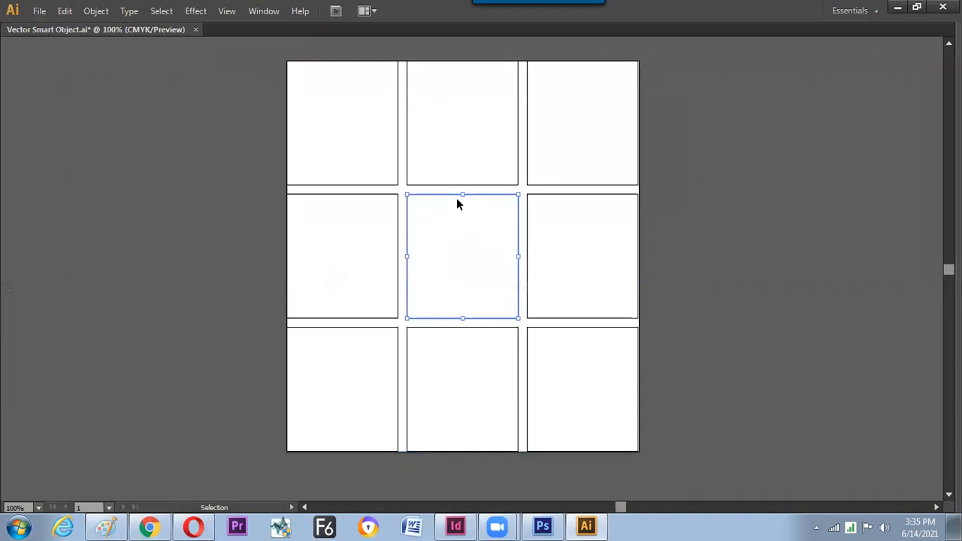
{"action": "key", "text": "Tab"}
{"action": "key", "text": "shift"}
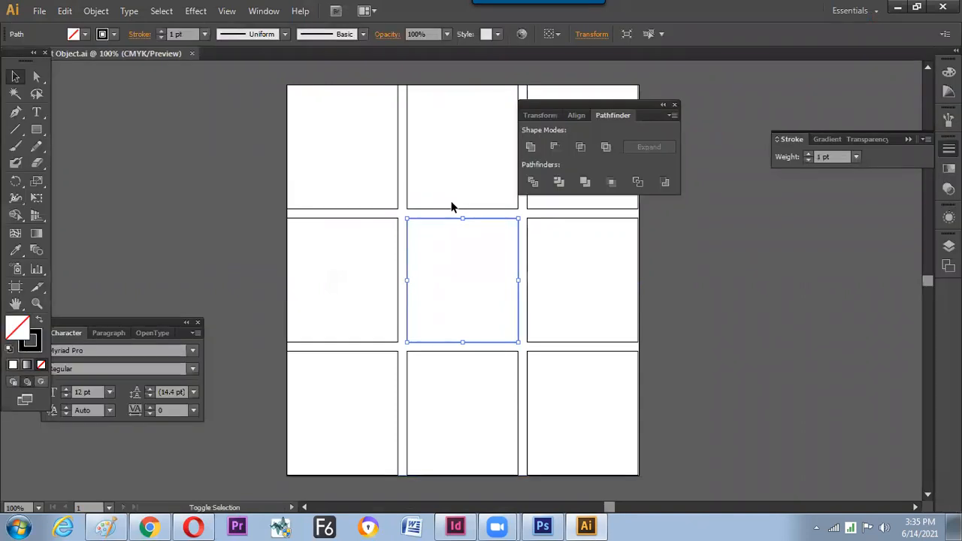
{"action": "key", "text": "shift+x"}
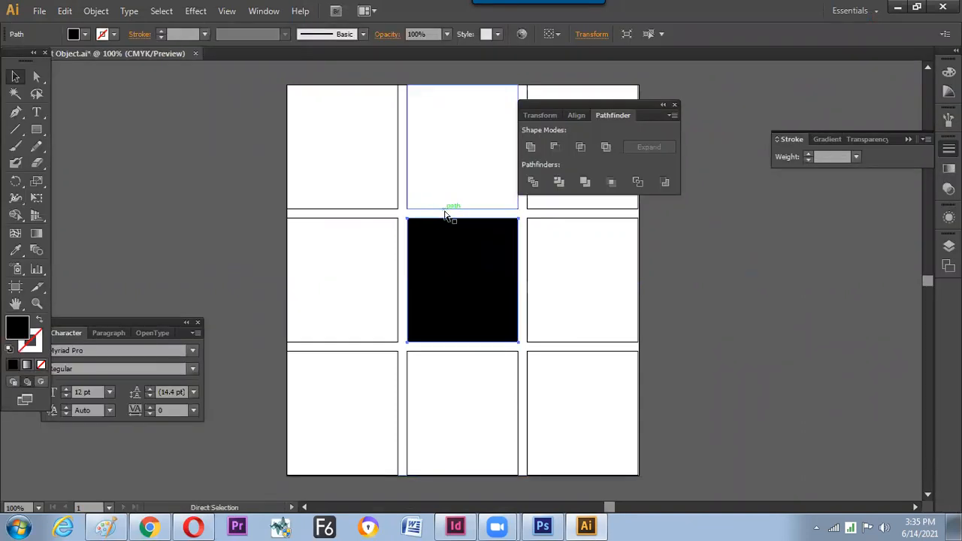
- Check the update in Photoshop, then reselect the black middle square in Illustrator
{"action": "key", "text": "alt+Tab"}
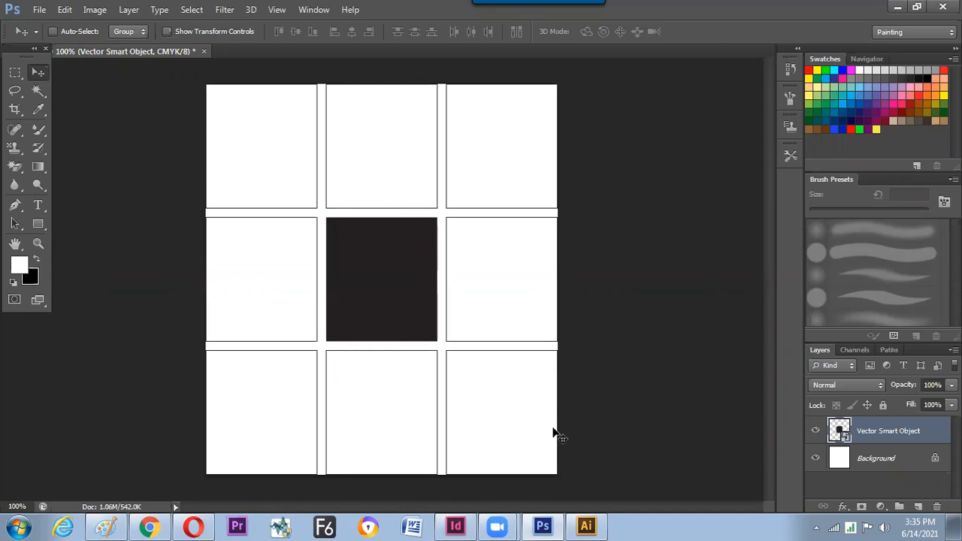
{"action": "left_click", "coordinate": [593, 526]}
{"action": "left_click", "coordinate": [519, 243]}
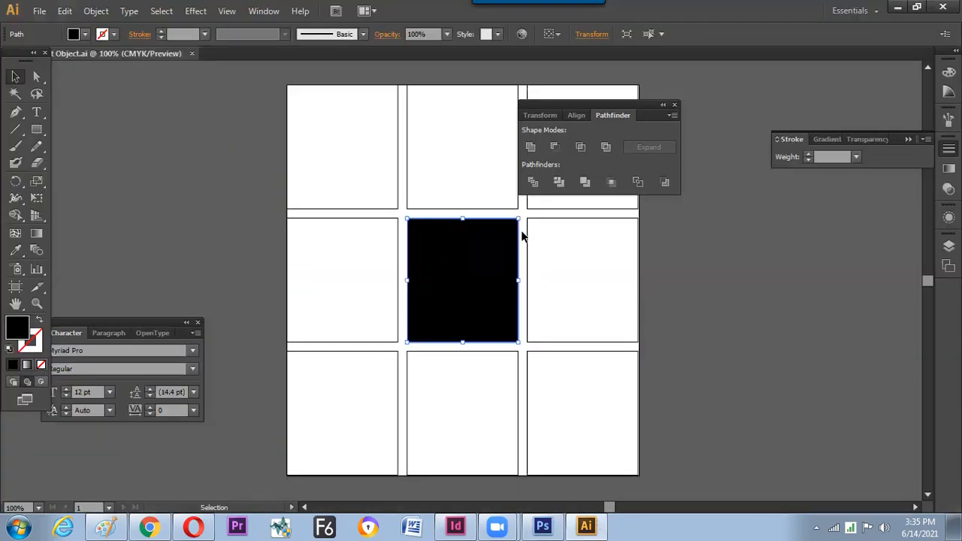
{"action": "left_click", "coordinate": [484, 214]}
{"action": "left_click", "coordinate": [479, 233]}
- Apply Effect > Stylize > Round Corners with a 10 pt radius to the black centre square
{"action": "left_click", "coordinate": [201, 11]}
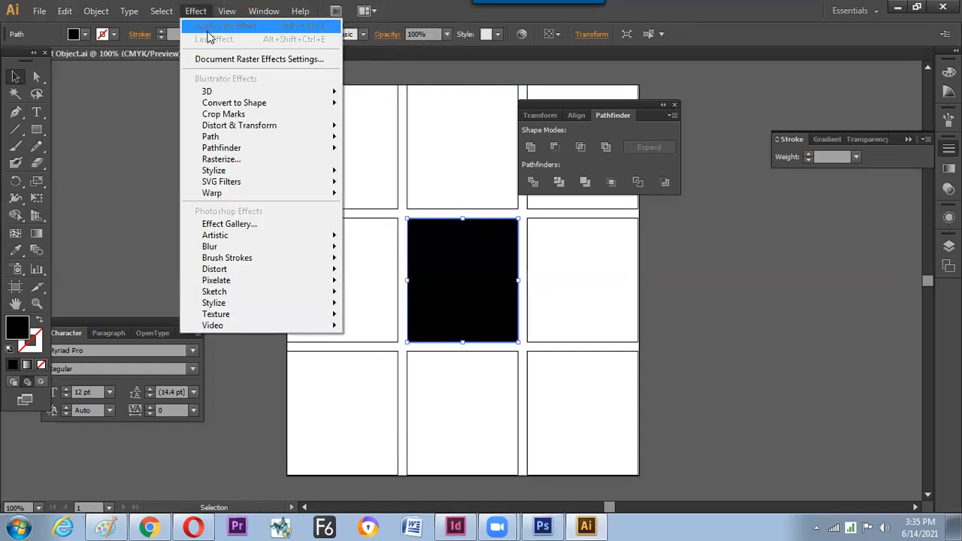
{"action": "mouse_move", "coordinate": [254, 174]}
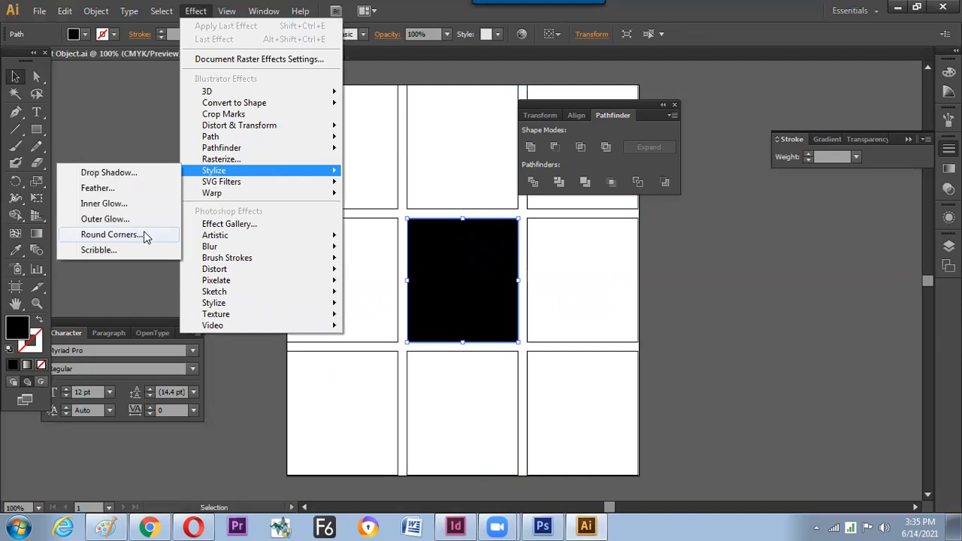
{"action": "key", "text": "Return"}
{"action": "left_click", "coordinate": [496, 333]}
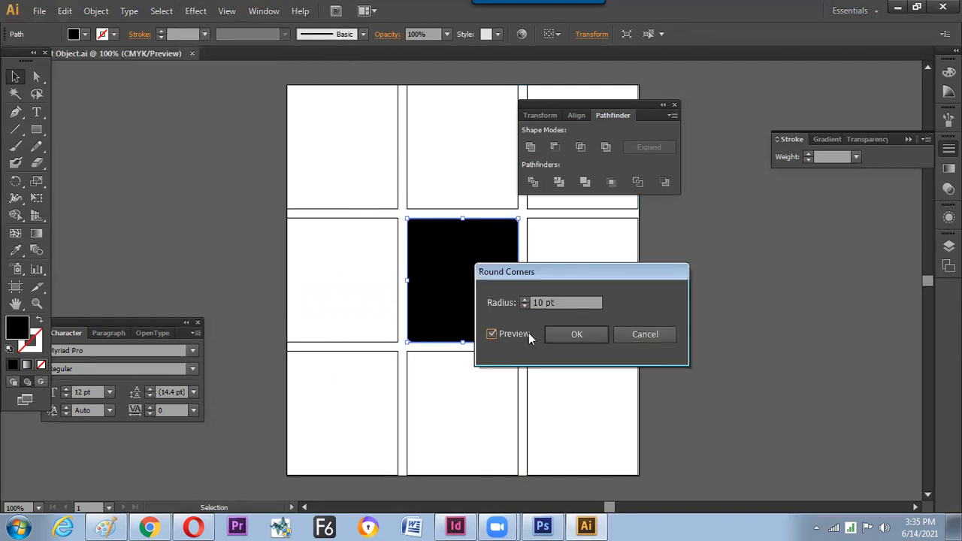
{"action": "left_click", "coordinate": [561, 336]}
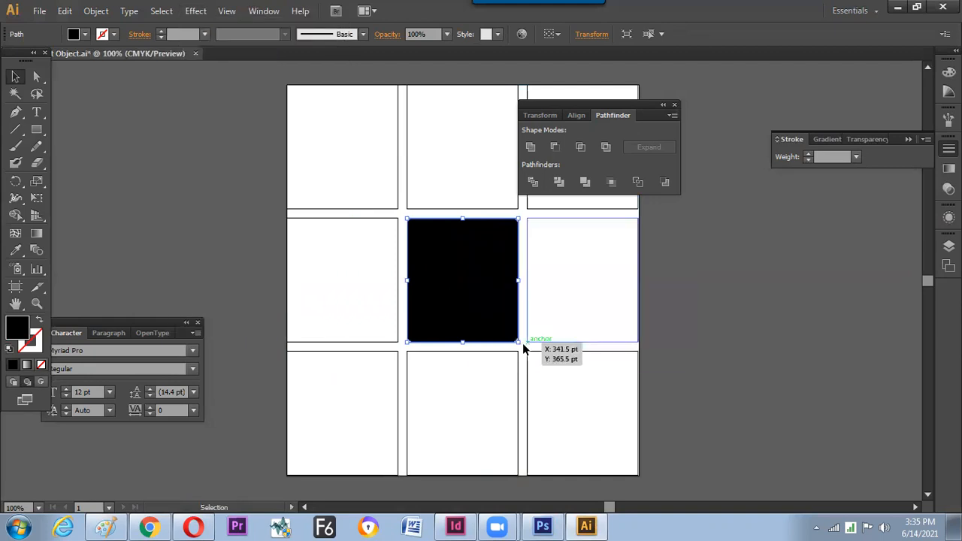
{"action": "left_click", "coordinate": [497, 411]}
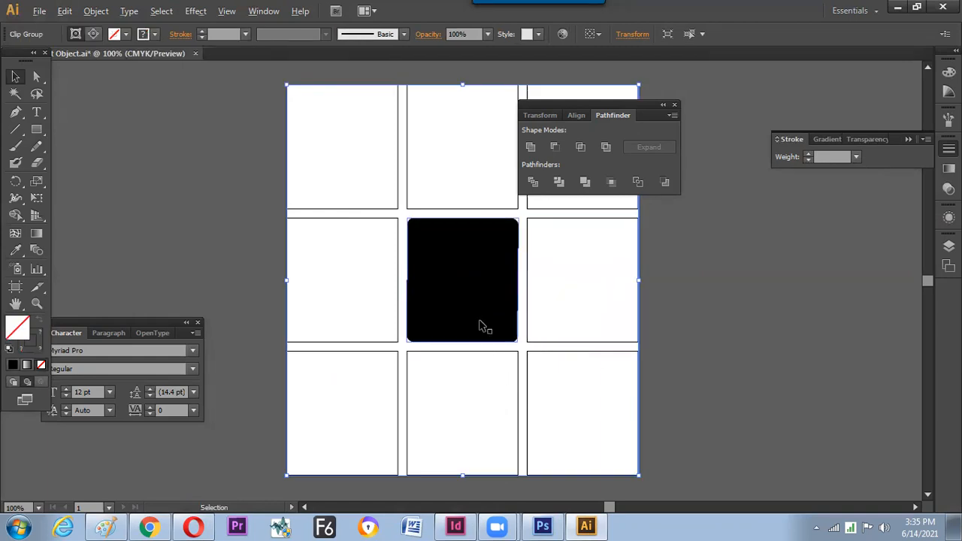
- Zoom in Photoshop to compare the rounded black middle square with the square-cornered version, then return to InDesign
{"action": "key", "text": "alt+Tab"}
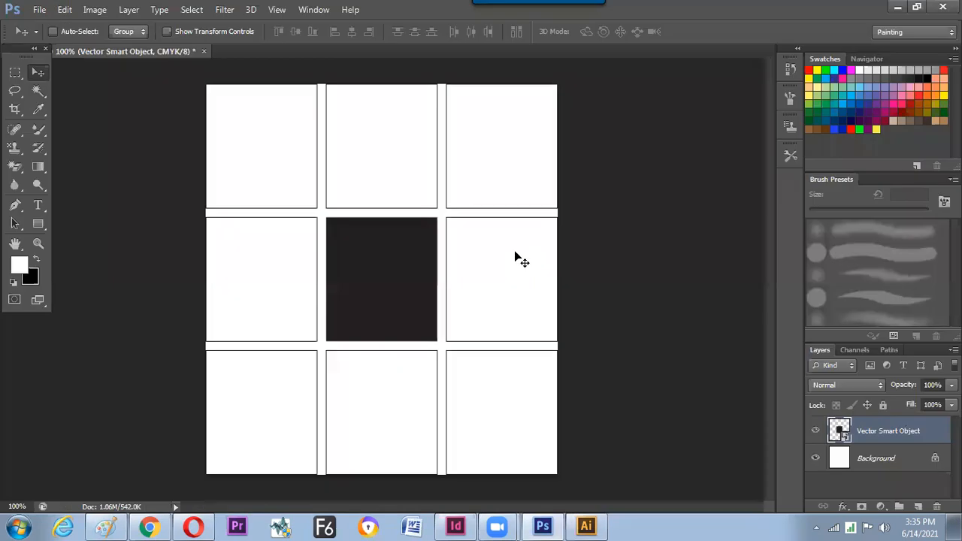
{"action": "key", "text": "alt+Tab"}
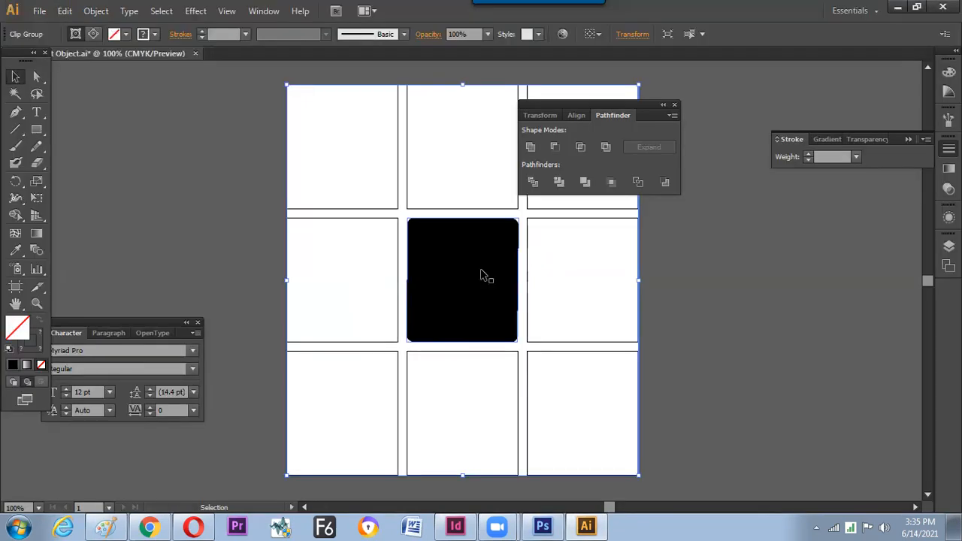
{"action": "key", "text": "alt+Tab"}
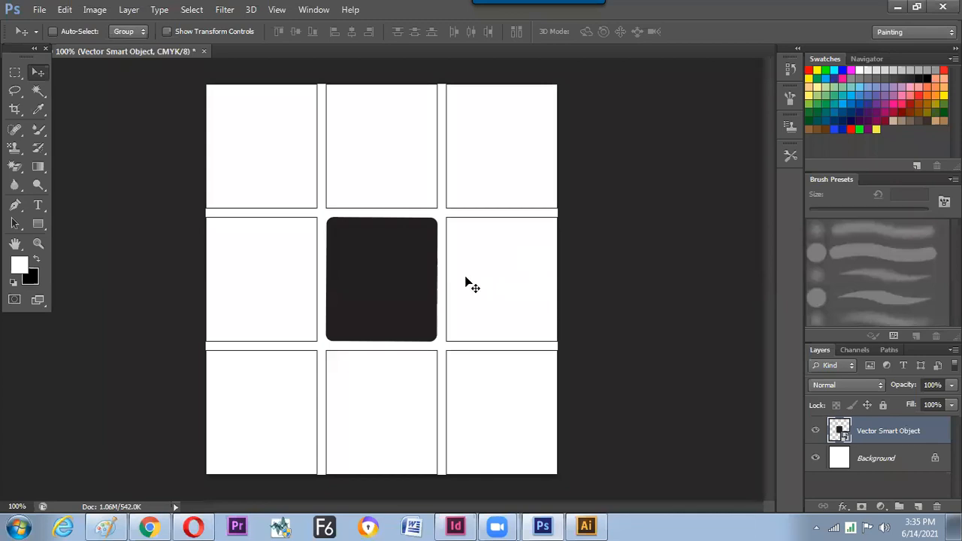
{"action": "key", "text": "ctrl+plus"}
{"action": "key", "text": "ctrl+plus"}
{"action": "scroll", "coordinate": [464, 306], "scroll_direction": "up", "scroll_amount": 2}
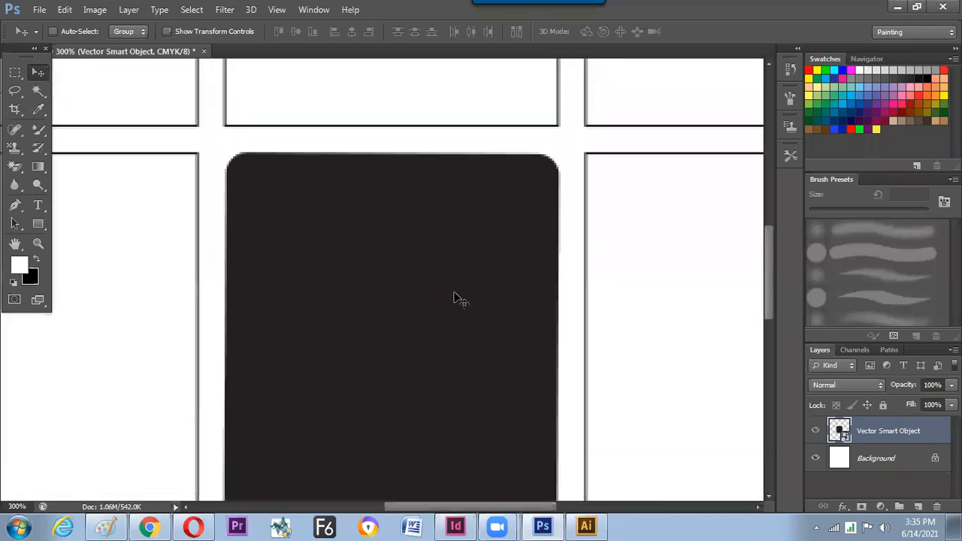
{"action": "key", "text": "ctrl+0"}
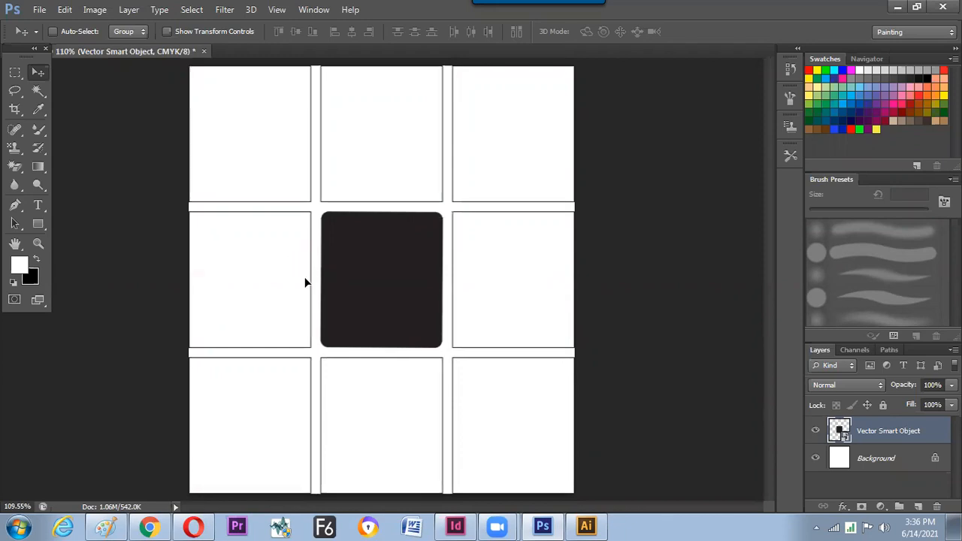
{"action": "key", "text": "ctrl+z"}
{"action": "key", "text": "ctrl+z"}
{"action": "scroll", "coordinate": [300, 279], "scroll_direction": "down", "scroll_amount": 1}
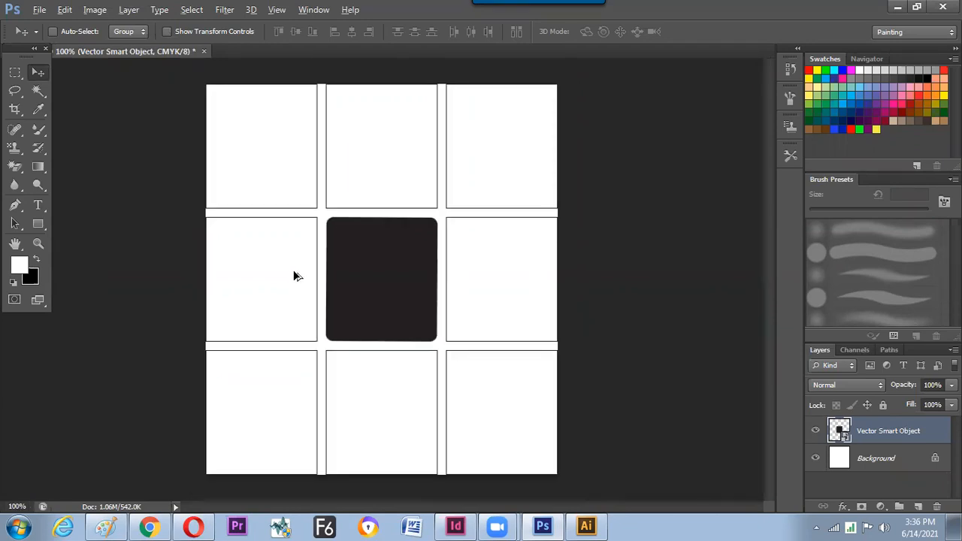
{"action": "key", "text": "alt+Tab"}
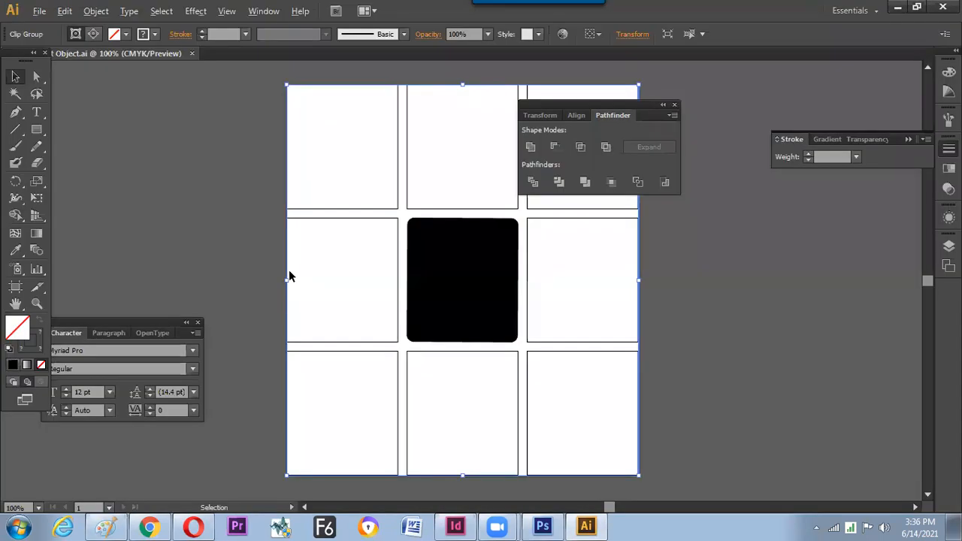
{"action": "key", "text": "alt+Tab"}
{"action": "key", "text": "alt+Tab"}
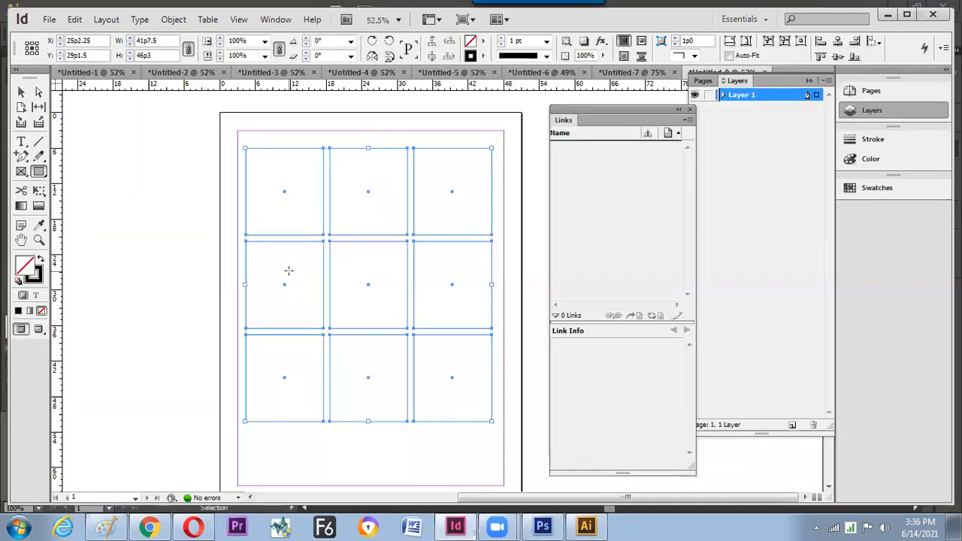
- Give the middle-left grid frame a magenta fill (C=0 M=100 Y=0 K=0)
{"action": "key", "text": "v"}
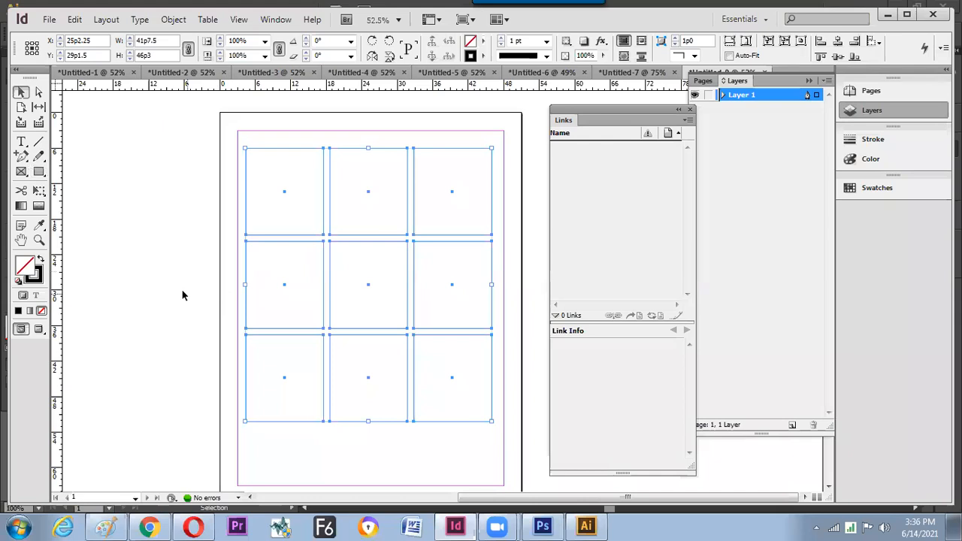
{"action": "left_click", "coordinate": [191, 295]}
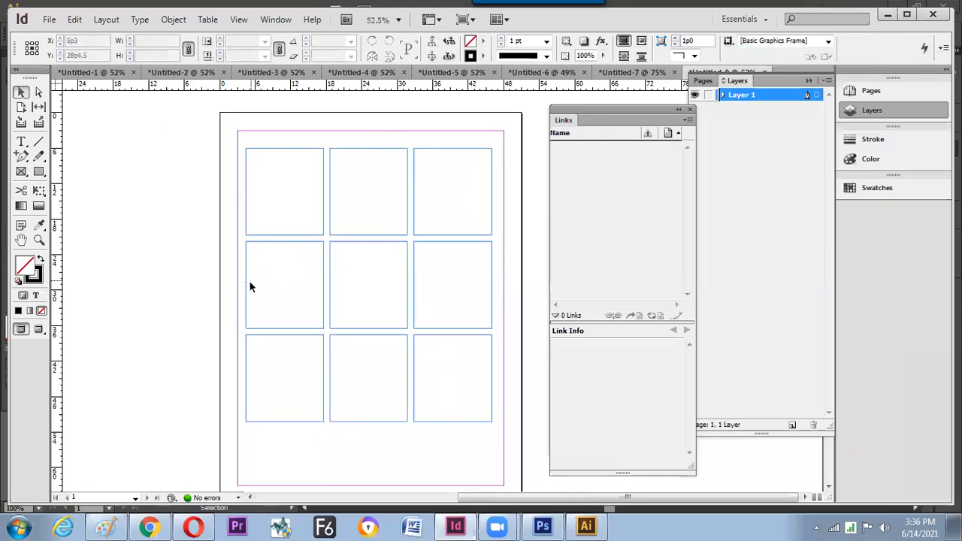
{"action": "left_click", "coordinate": [324, 268]}
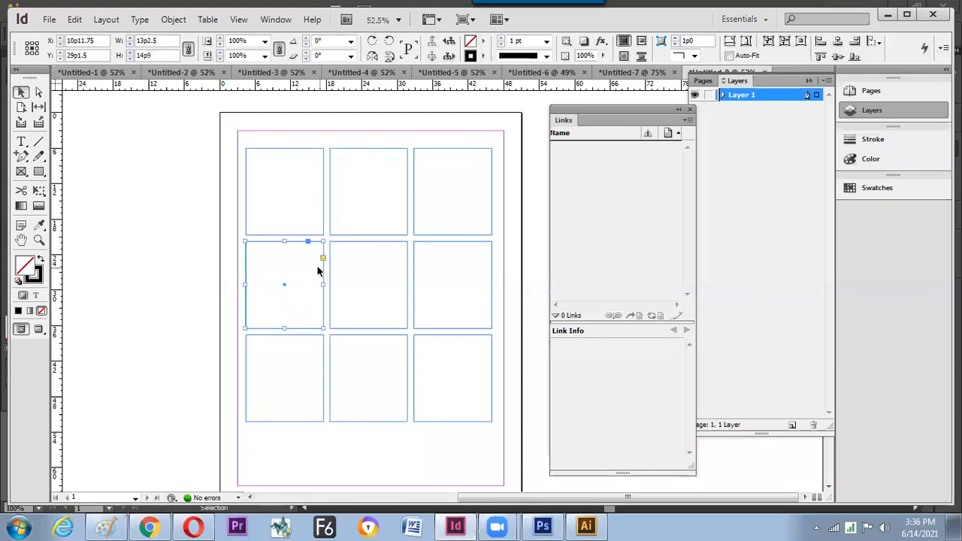
{"action": "left_click", "coordinate": [483, 41]}
{"action": "left_click", "coordinate": [519, 141]}
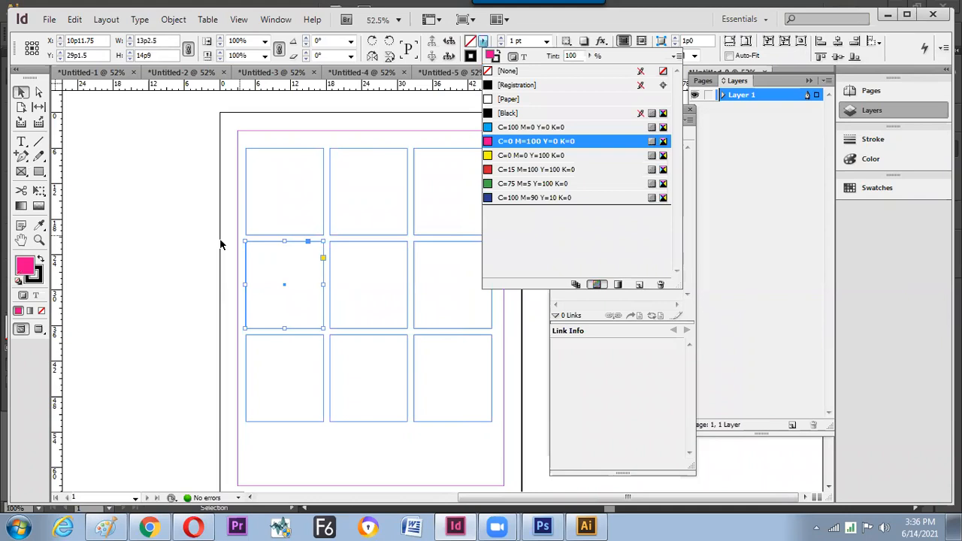
{"action": "left_click", "coordinate": [225, 352]}
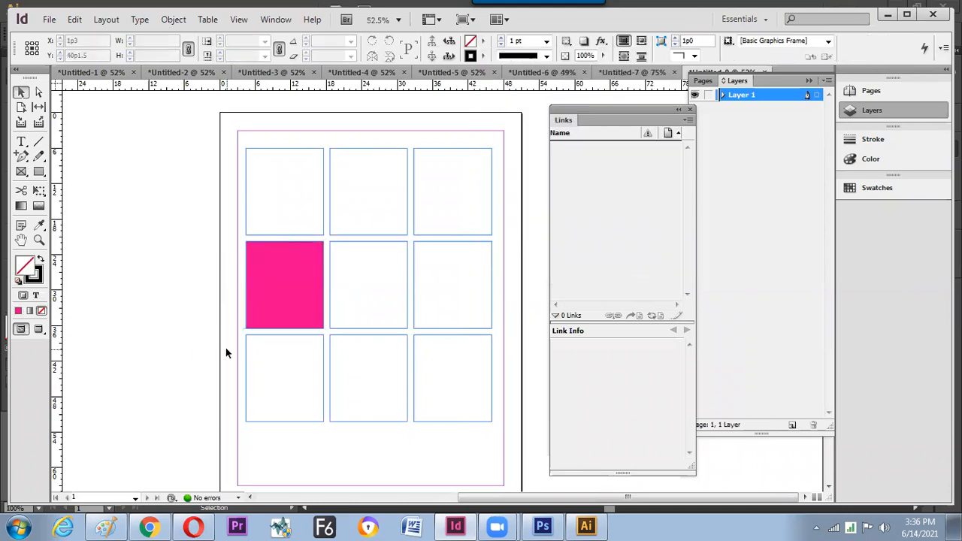
{"action": "right_click", "coordinate": [42, 171]}
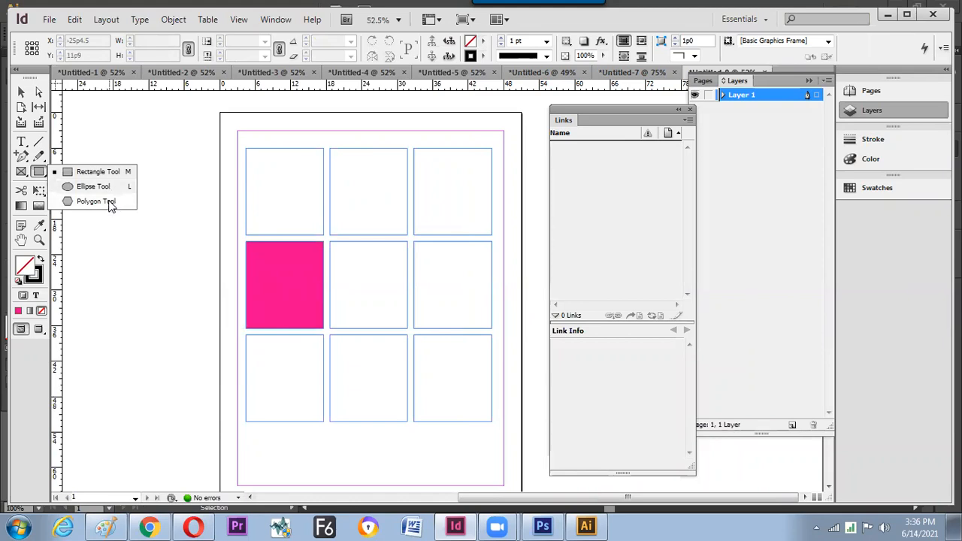
{"action": "left_click", "coordinate": [110, 203]}
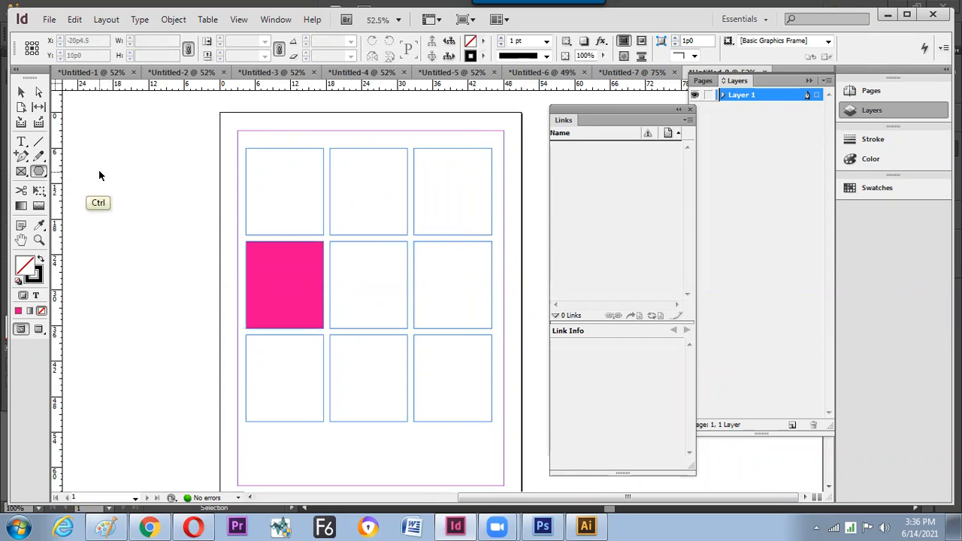
- In a new document, draw a wide rectangular image frame with two smaller frames beneath it
{"action": "key", "text": "ctrl+n"}
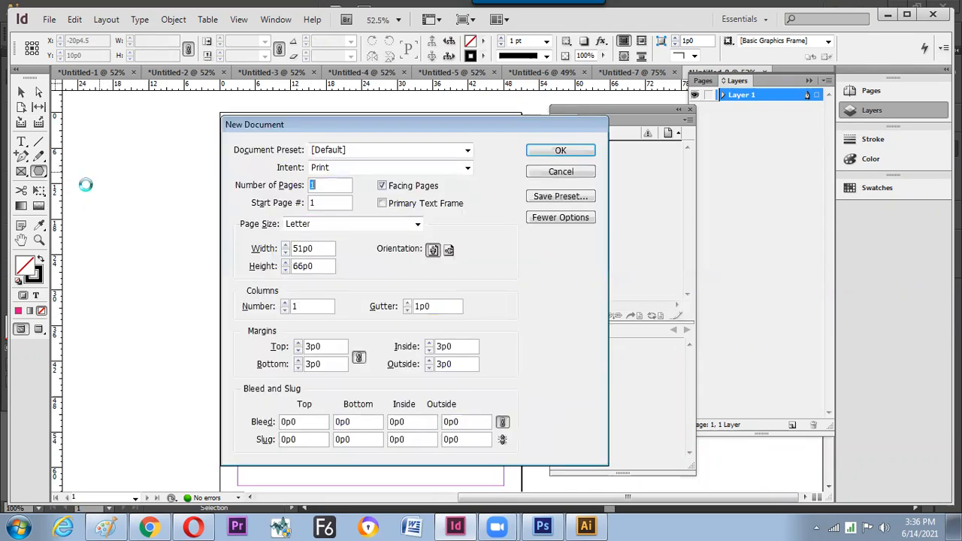
{"action": "key", "text": "Return"}
{"action": "left_click_drag", "start_coordinate": [199, 194], "coordinate": [127, 186]}
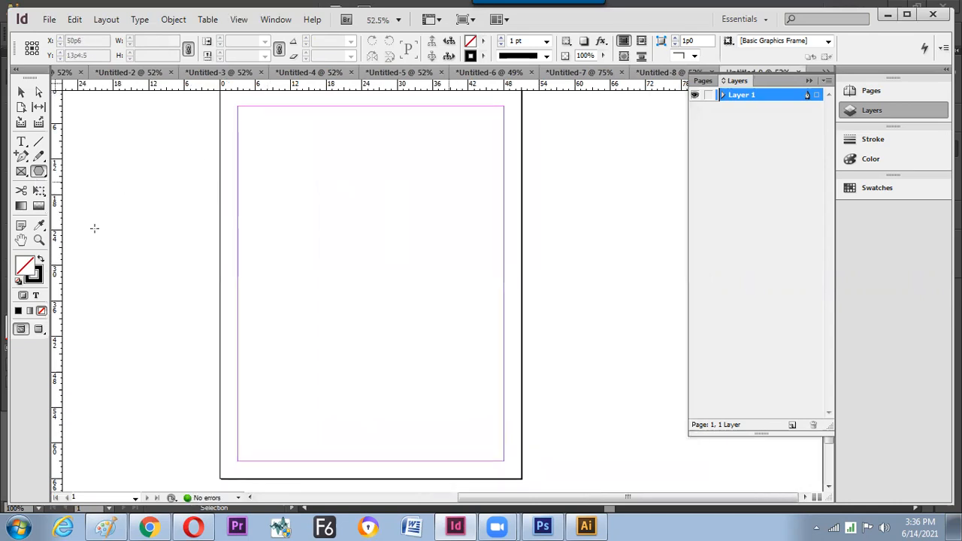
{"action": "left_click", "coordinate": [23, 174]}
{"action": "left_click", "coordinate": [40, 174]}
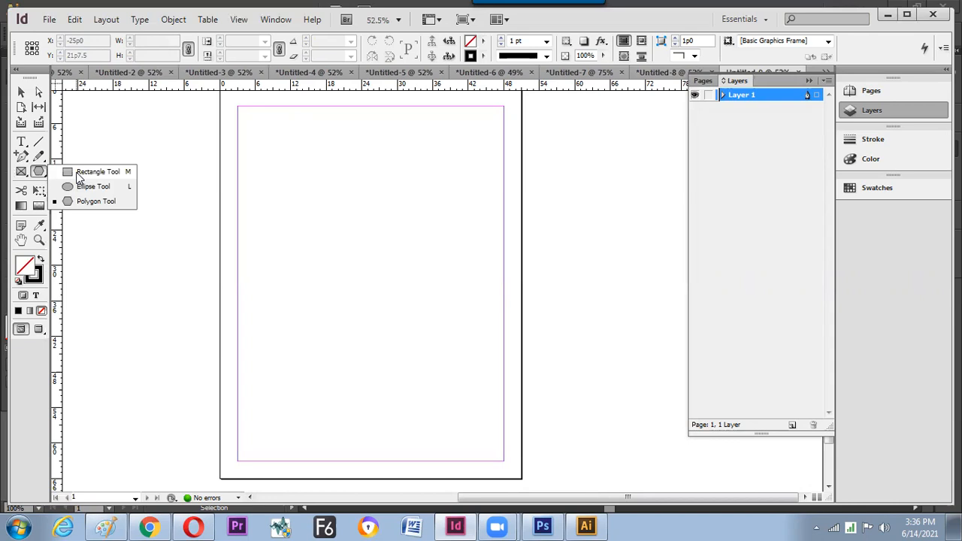
{"action": "left_click", "coordinate": [21, 175]}
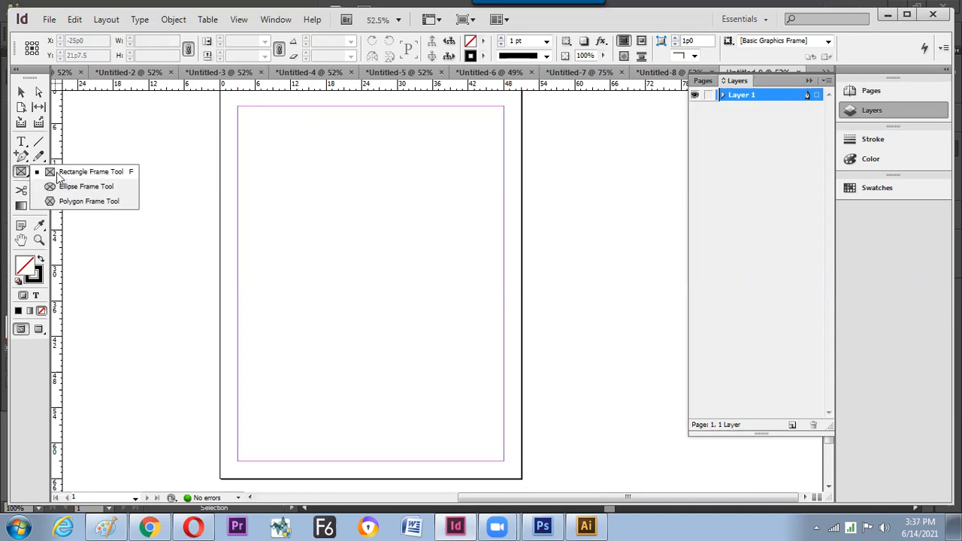
{"action": "left_click", "coordinate": [333, 186]}
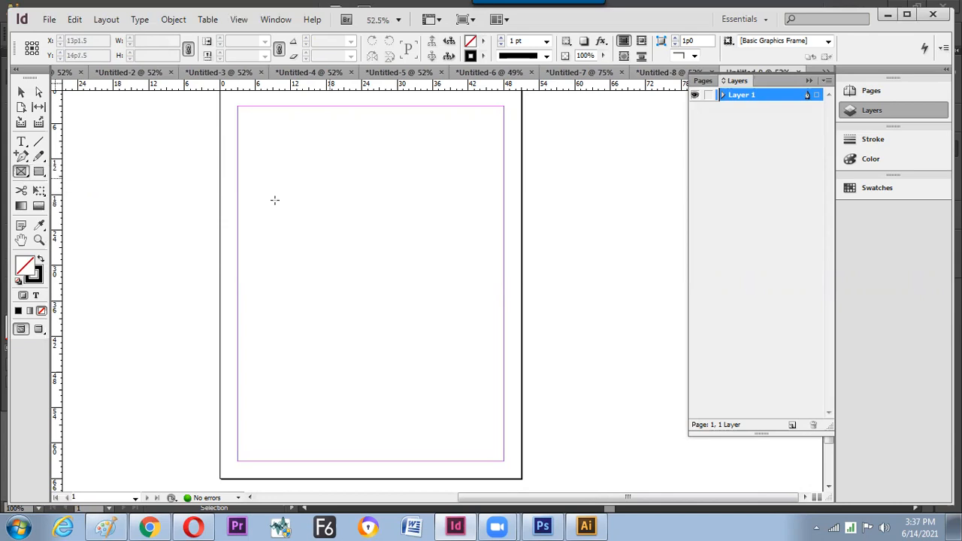
{"action": "left_click_drag", "start_coordinate": [256, 197], "coordinate": [490, 351]}
{"action": "left_click_drag", "start_coordinate": [396, 361], "coordinate": [488, 453]}
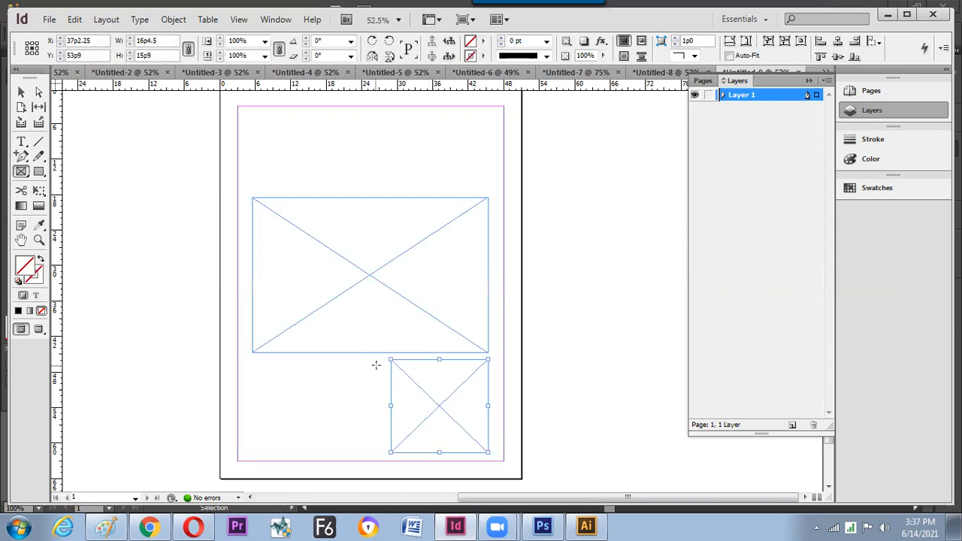
{"action": "mouse_move", "coordinate": [375, 363]}
{"action": "left_mouse_down"}
{"action": "mouse_move", "coordinate": [310, 397]}
{"action": "mouse_move", "coordinate": [253, 452]}
{"action": "left_mouse_up"}
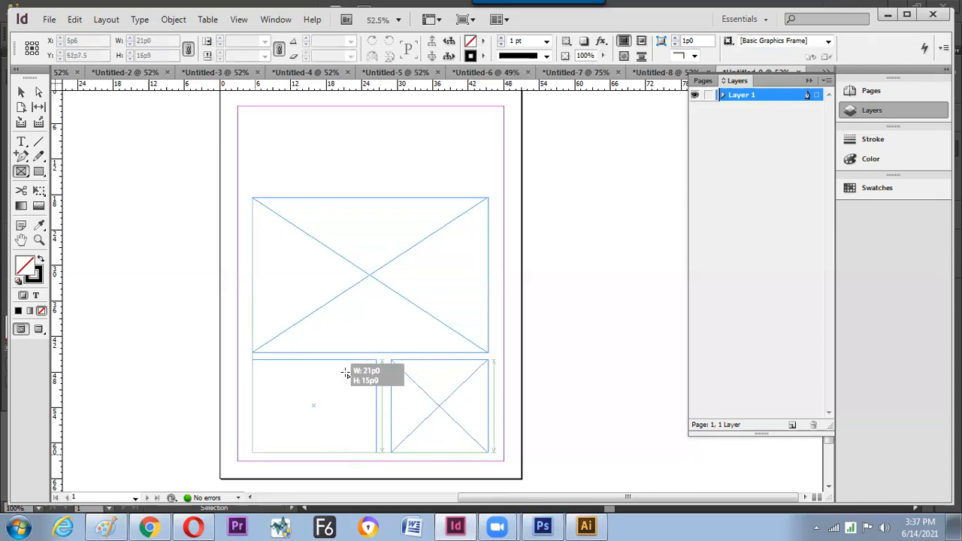
- Place Desert.jpg into the large top frame
{"action": "key", "text": "v"}
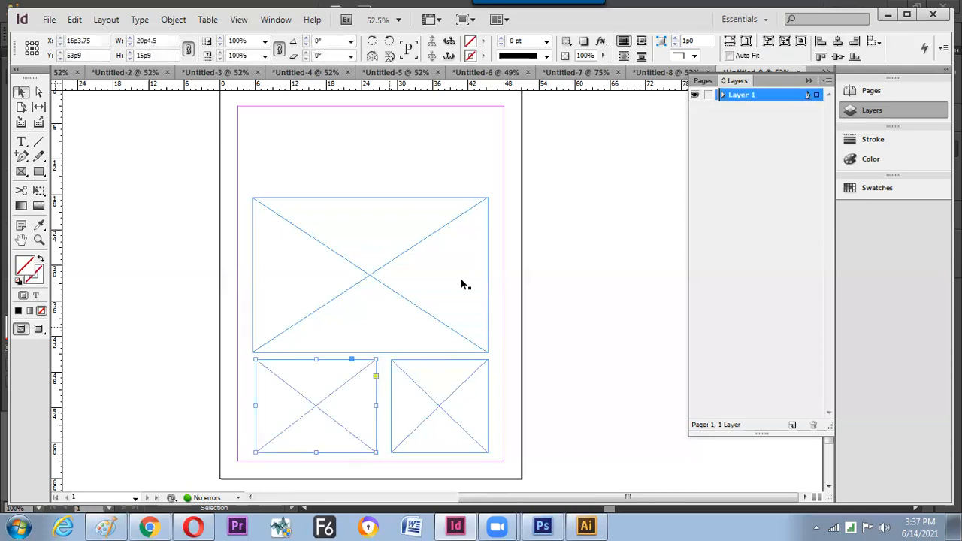
{"action": "left_click", "coordinate": [494, 260]}
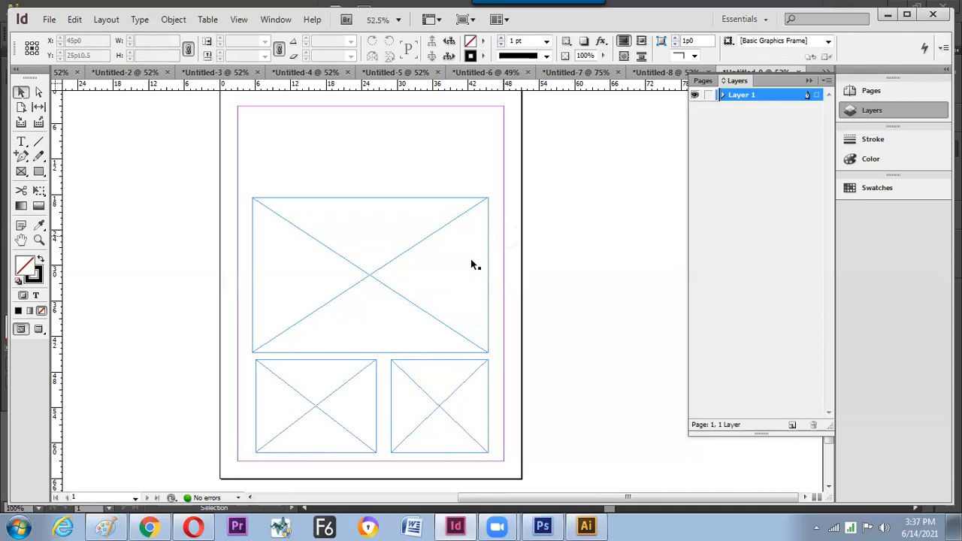
{"action": "left_click_drag", "start_coordinate": [462, 290], "coordinate": [458, 258]}
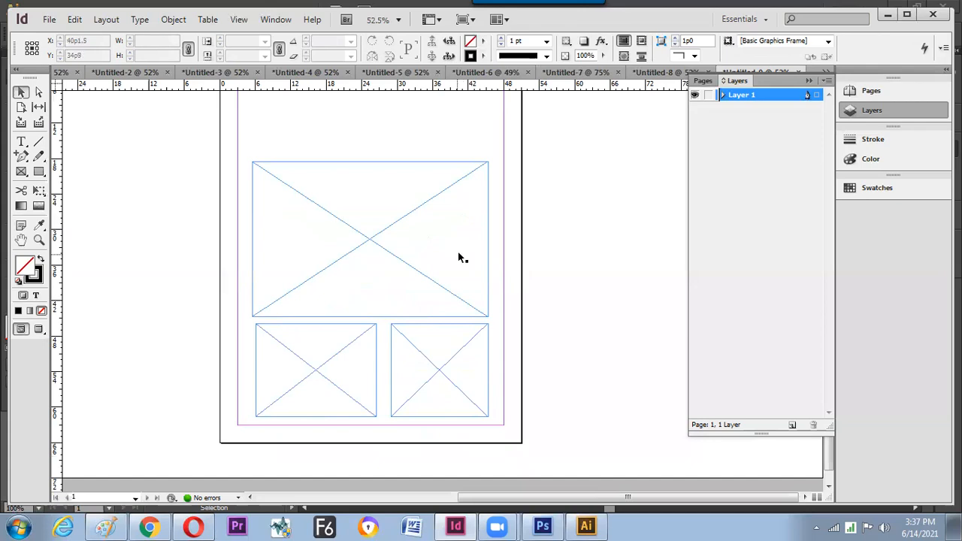
{"action": "left_click", "coordinate": [21, 171]}
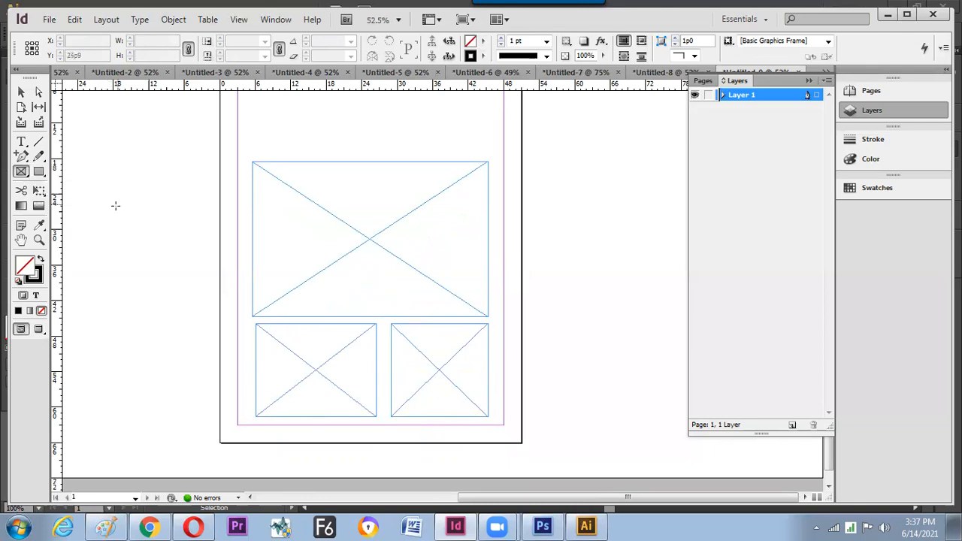
{"action": "left_click", "coordinate": [21, 92]}
{"action": "left_click", "coordinate": [267, 171]}
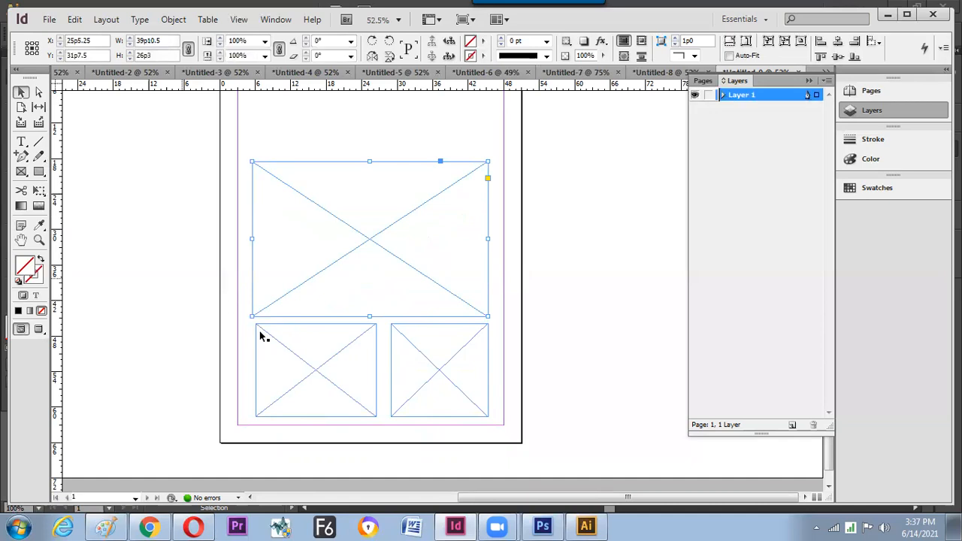
{"action": "left_click", "coordinate": [268, 371]}
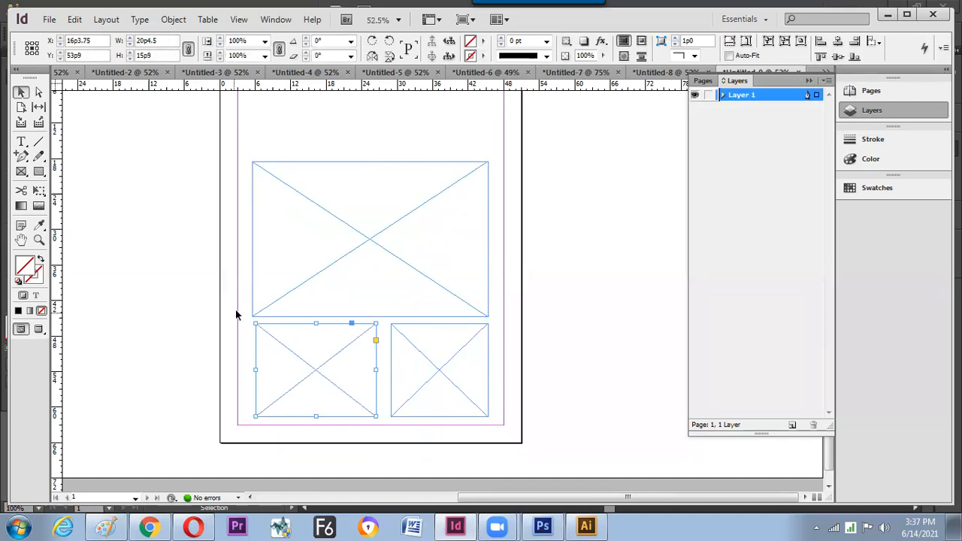
{"action": "left_click", "coordinate": [252, 286]}
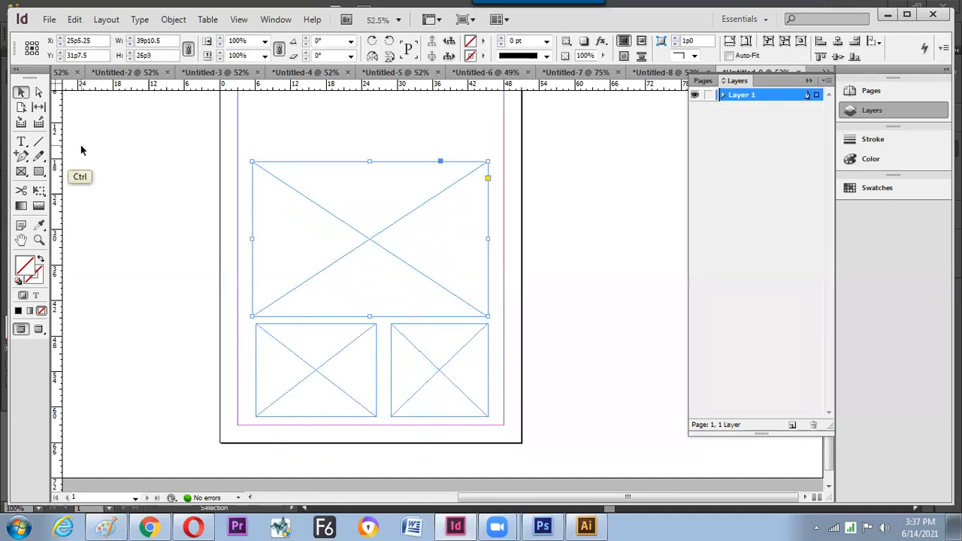
{"action": "key", "text": "ctrl+d"}
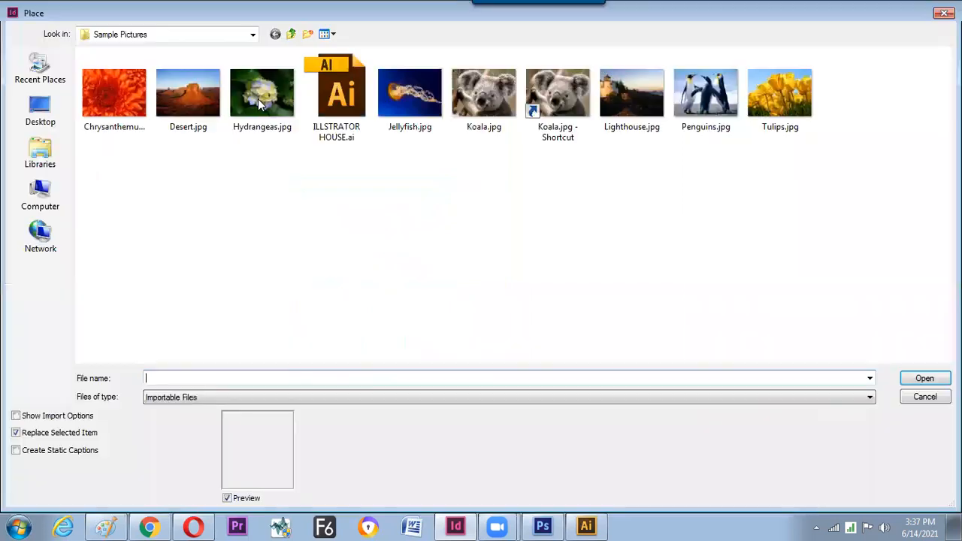
{"action": "left_click", "coordinate": [199, 103]}
{"action": "key", "text": "Return"}
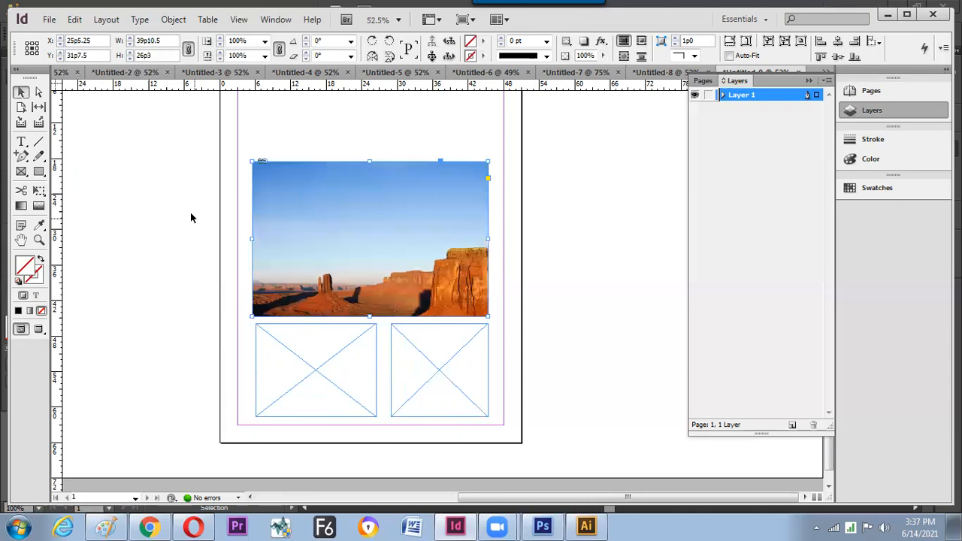
{"action": "key", "text": "ctrl+alt"}
- Fit the whole Desert photo inside its frame and give the lower-left frame a C=100 M=0 Y=0 K=0 fill
{"action": "key", "text": "ctrl+alt+e"}
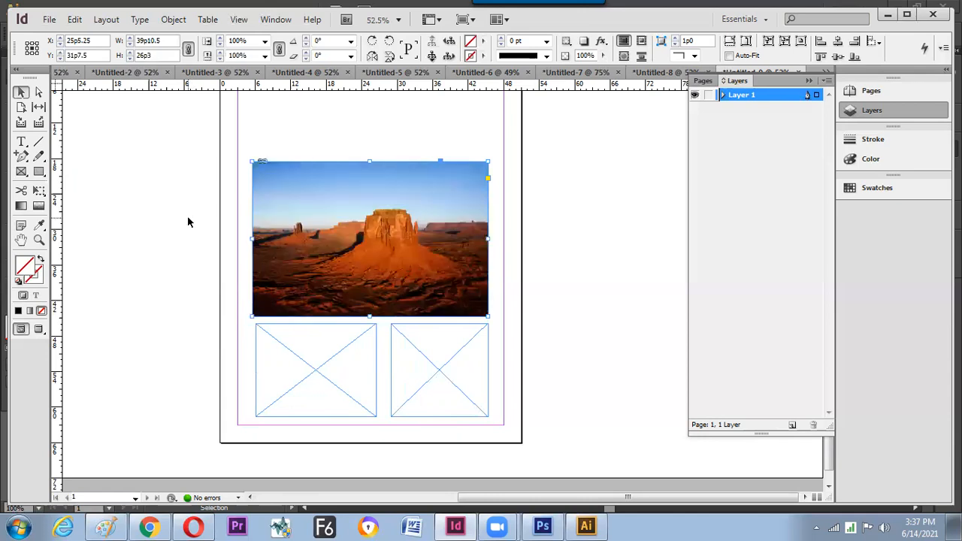
{"action": "left_click", "coordinate": [290, 348]}
{"action": "left_click", "coordinate": [288, 352]}
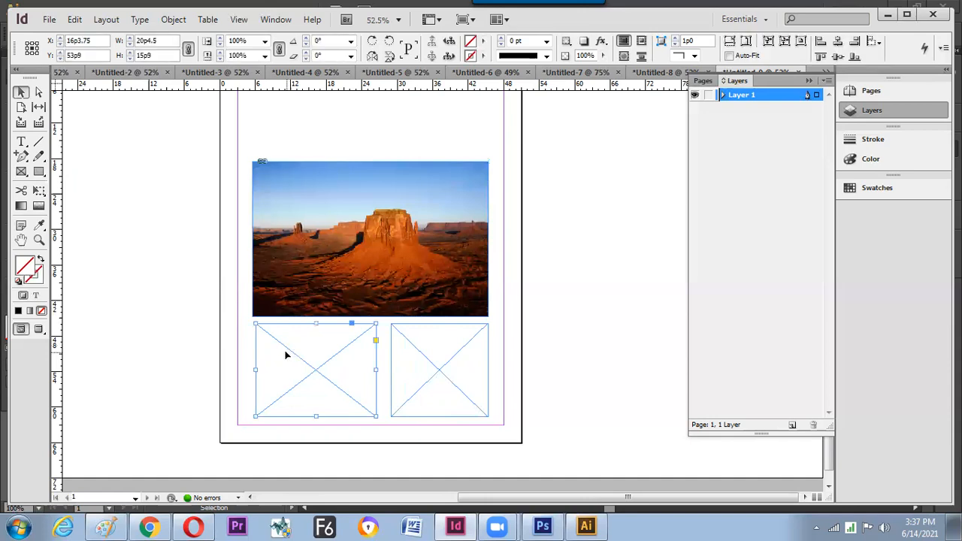
{"action": "left_click", "coordinate": [482, 40]}
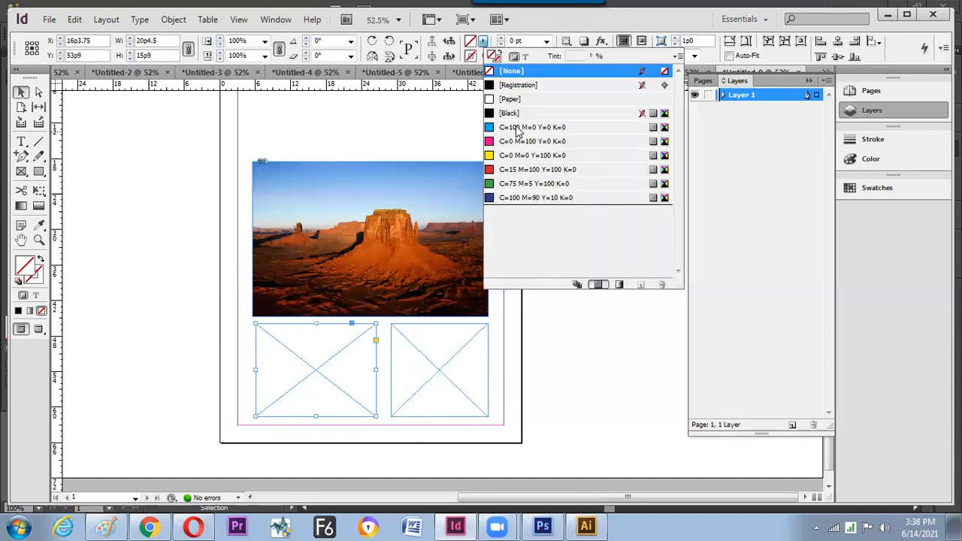
{"action": "left_click", "coordinate": [533, 127]}
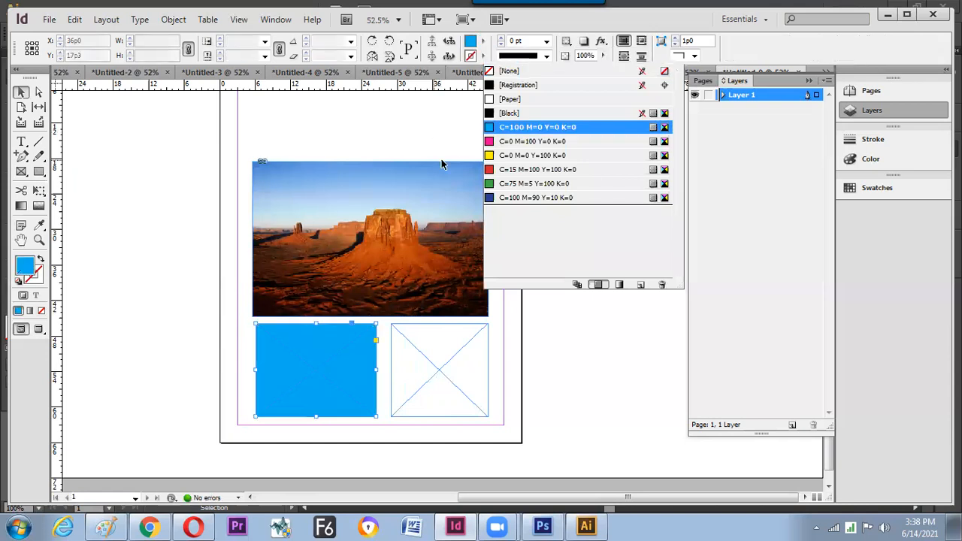
{"action": "left_click", "coordinate": [222, 301]}
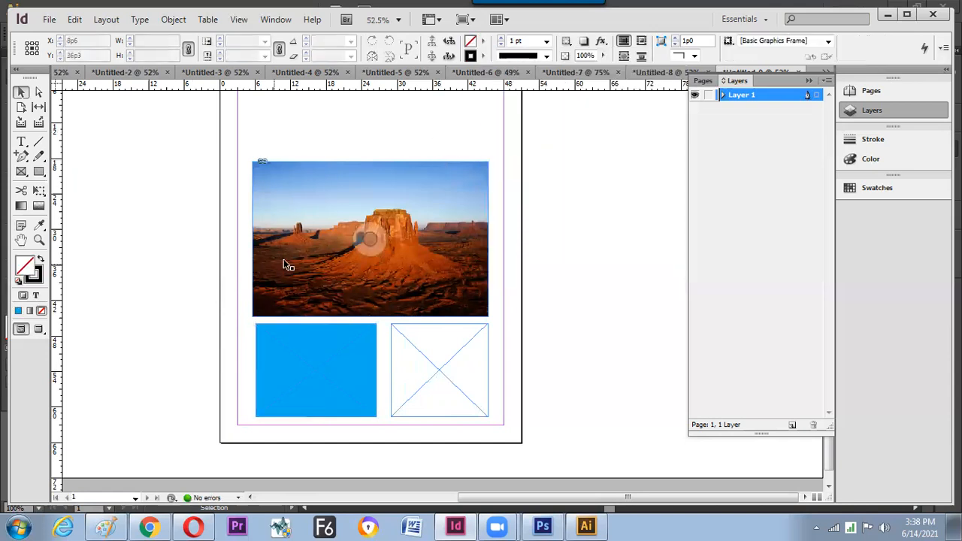
{"action": "left_click", "coordinate": [446, 376]}
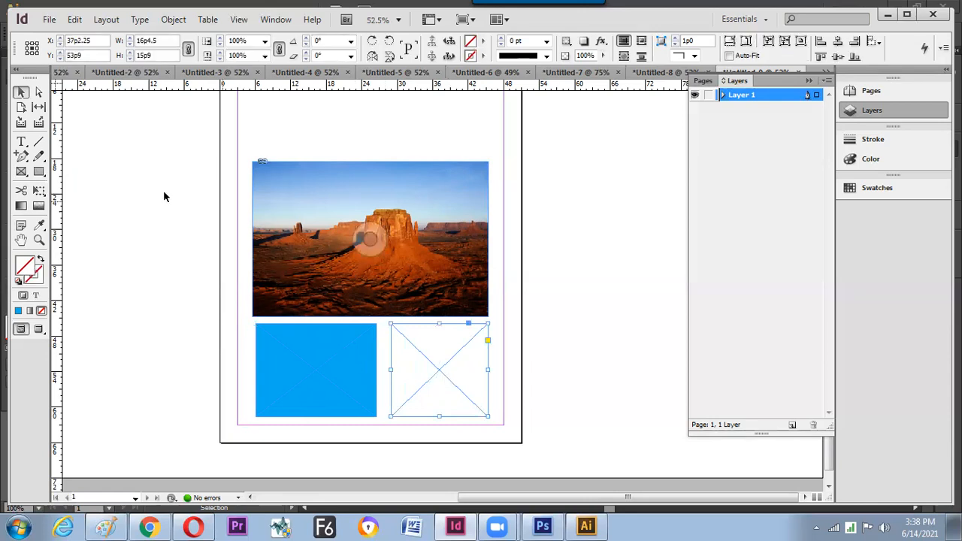
- Convert the lower-right frame into a text frame and fill it with placeholder text
{"action": "left_click", "coordinate": [21, 143]}
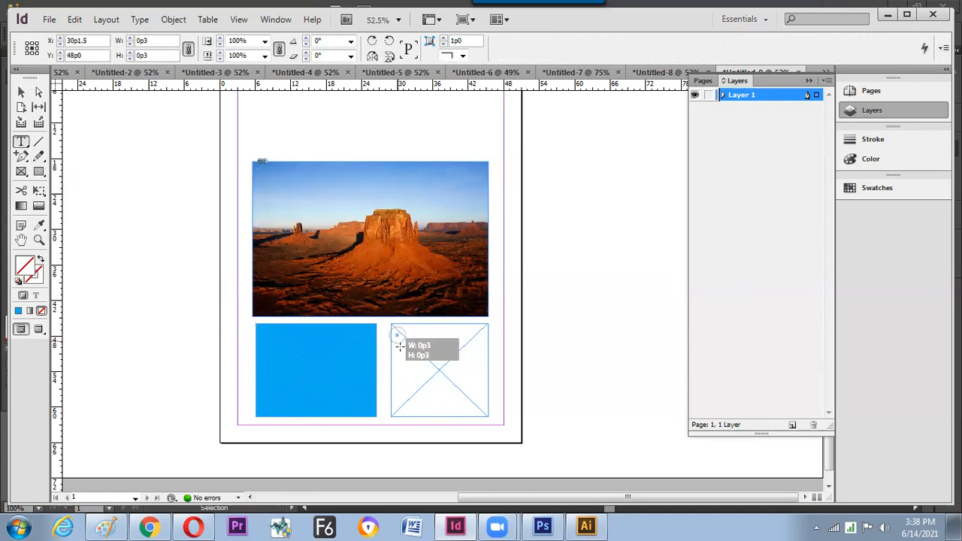
{"action": "left_click", "coordinate": [398, 348]}
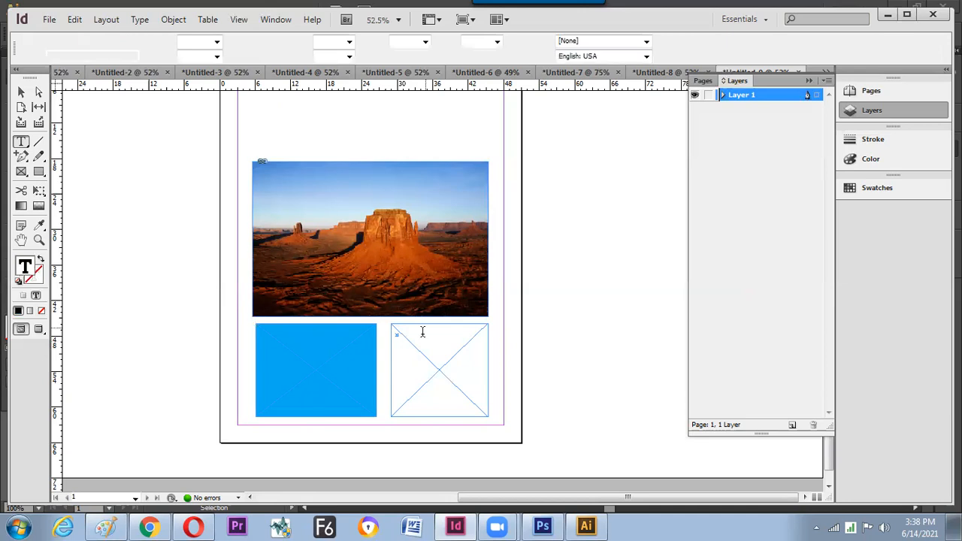
{"action": "right_click", "coordinate": [409, 346]}
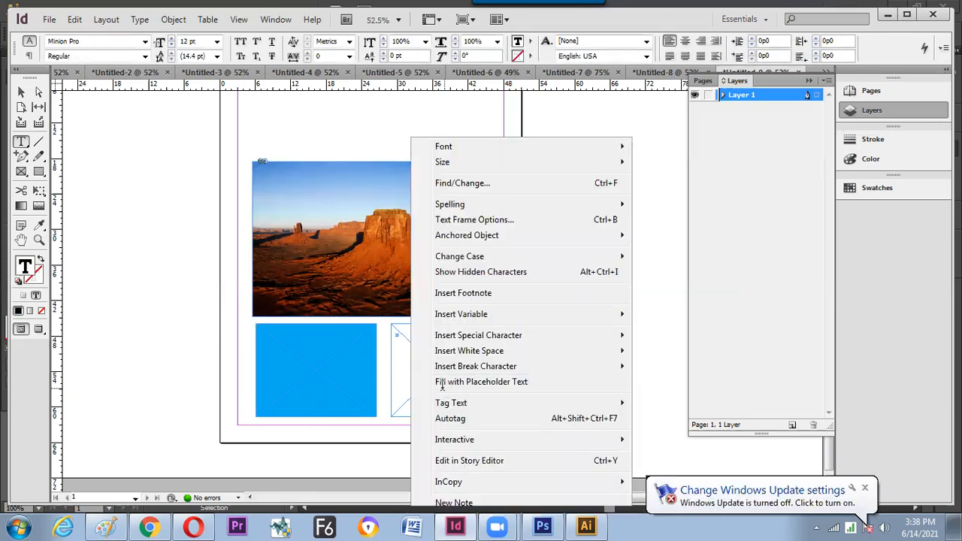
{"action": "left_click", "coordinate": [452, 383]}
{"action": "left_click", "coordinate": [21, 91]}
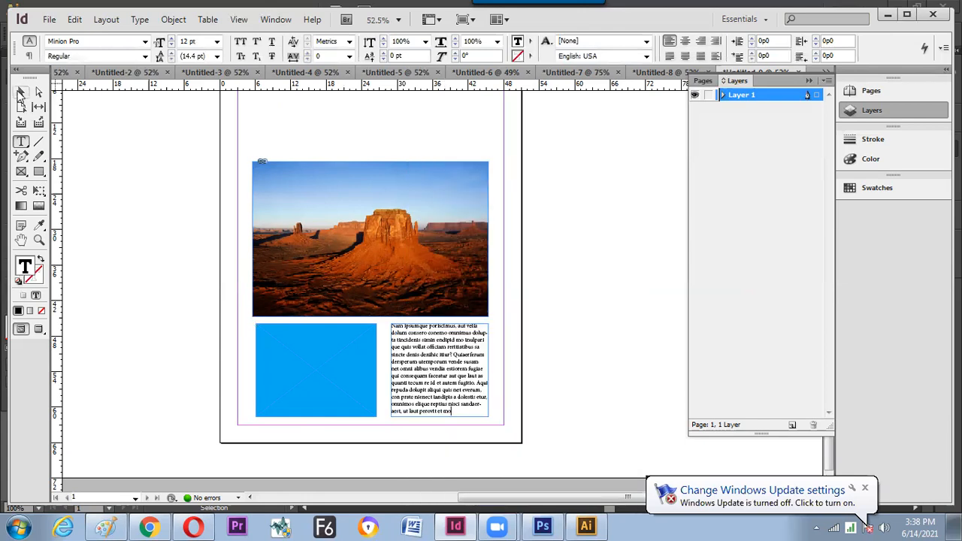
{"action": "left_click", "coordinate": [85, 181]}
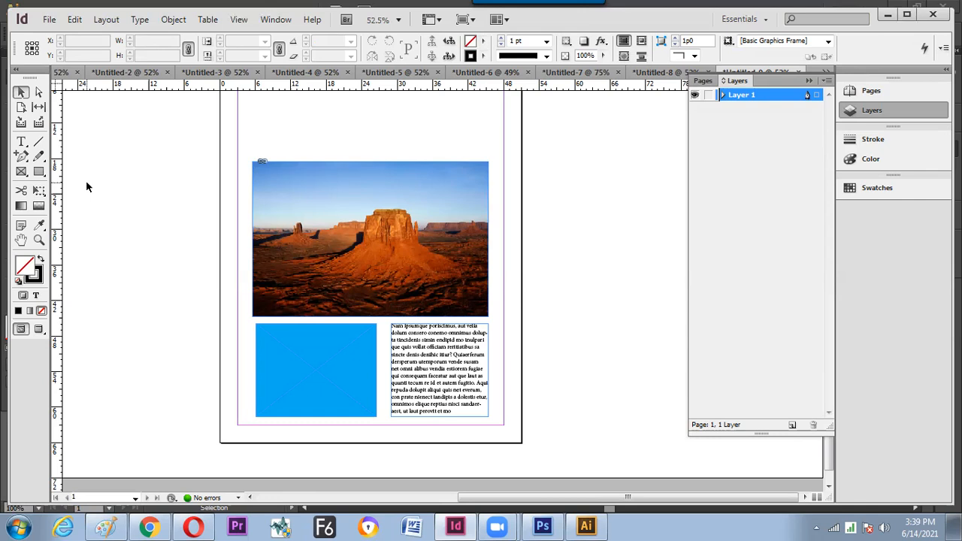
- Make the Polygon Frame Tool the active frame tool, then go back to the Selection tool
{"action": "right_click", "coordinate": [23, 172]}
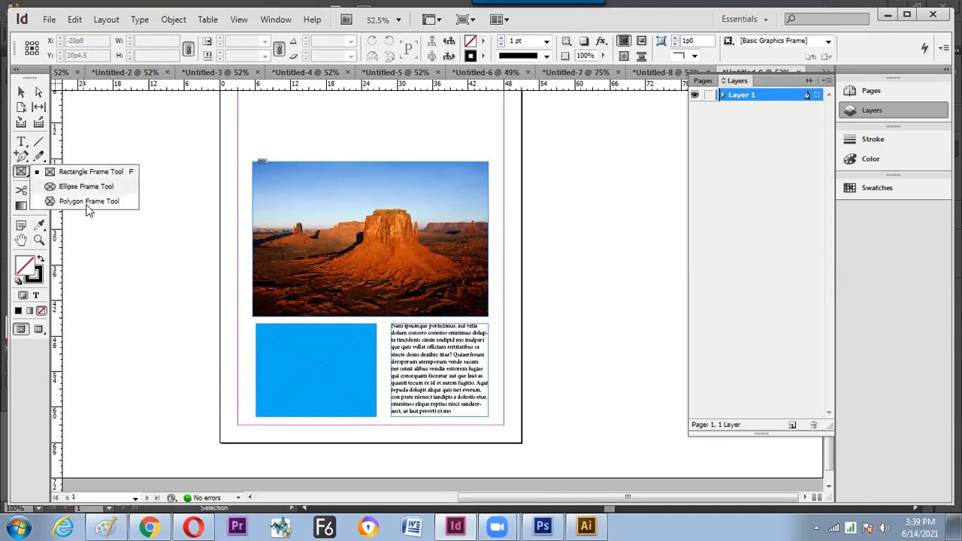
{"action": "right_click", "coordinate": [37, 175]}
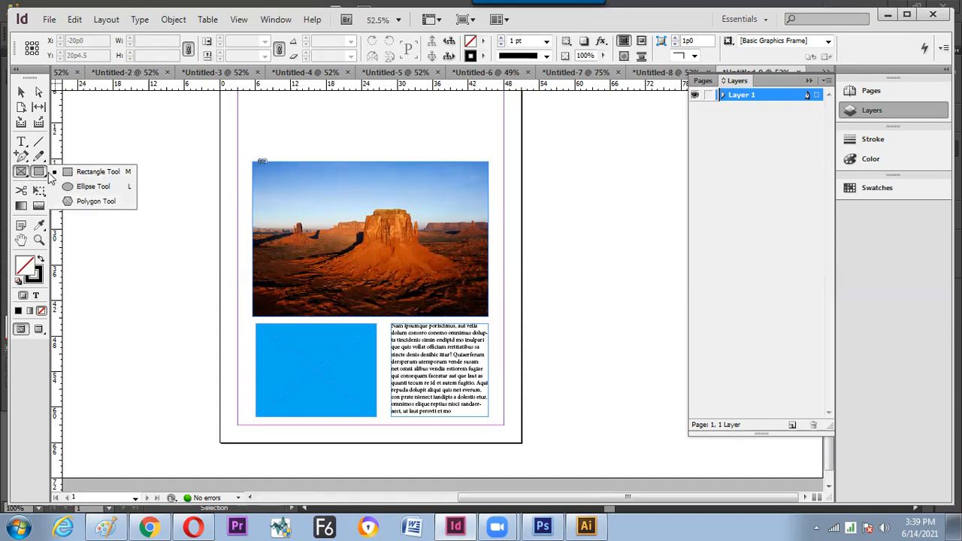
{"action": "left_click", "coordinate": [21, 173]}
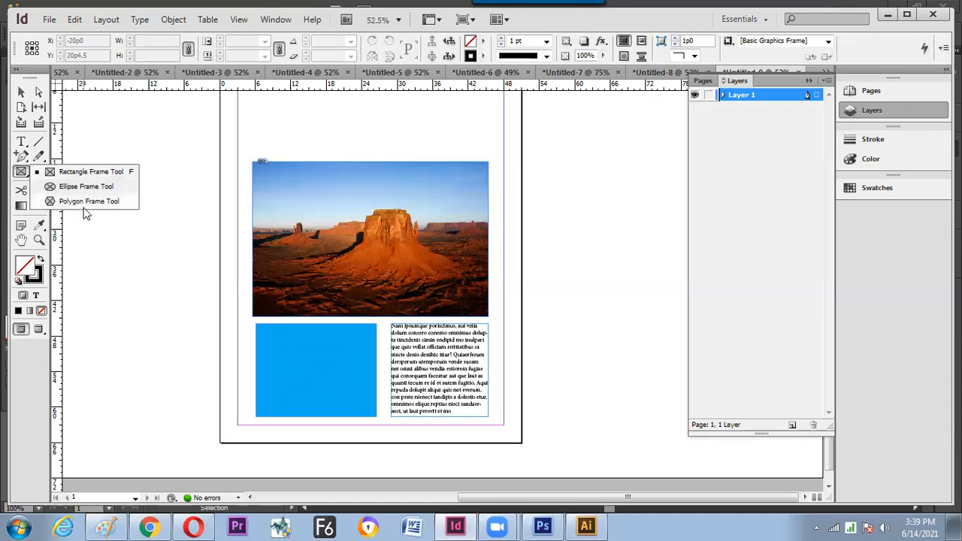
{"action": "left_click", "coordinate": [83, 207]}
{"action": "key", "text": "v"}
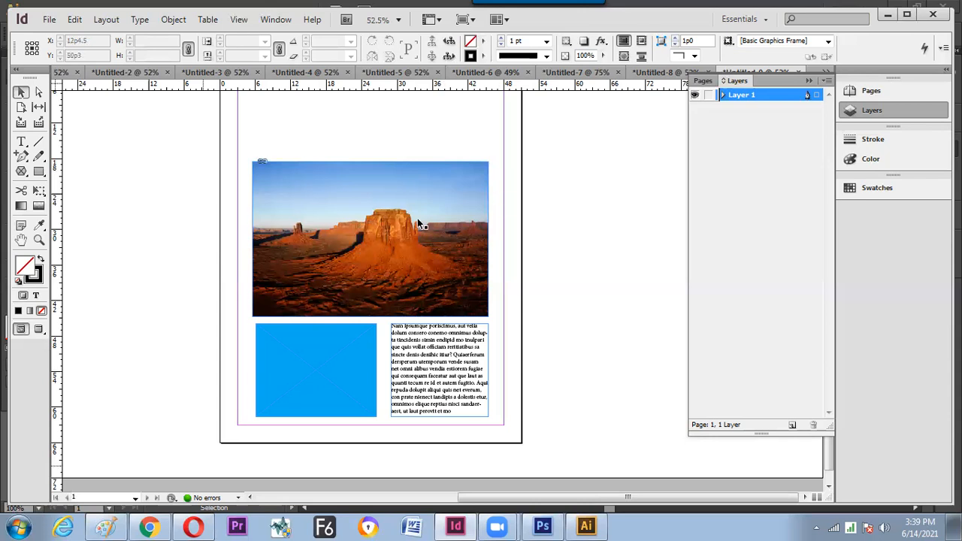
- In the Paint notes, draw a circled F labelled 'FRAME TOOL'
{"action": "left_click", "coordinate": [113, 526]}
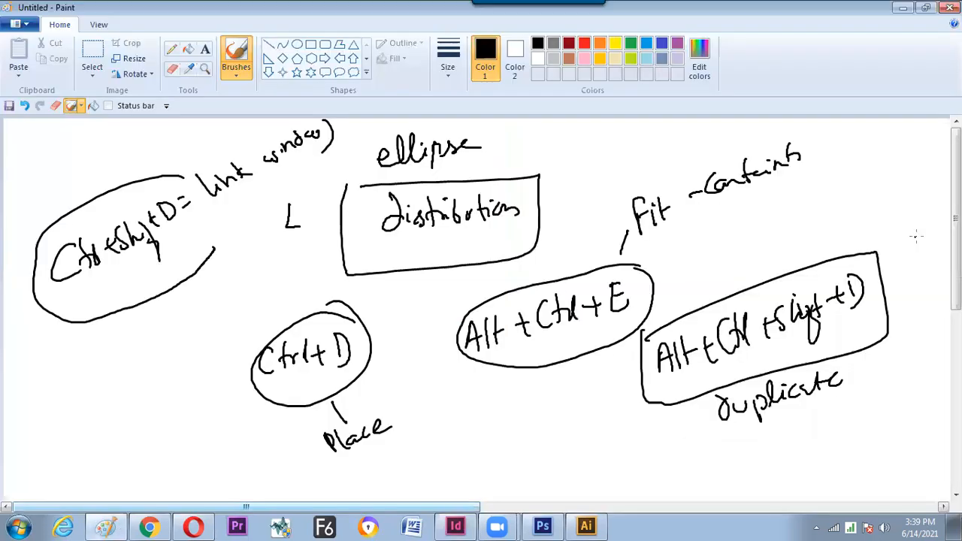
{"action": "scroll", "coordinate": [531, 326], "scroll_direction": "down", "scroll_amount": 3}
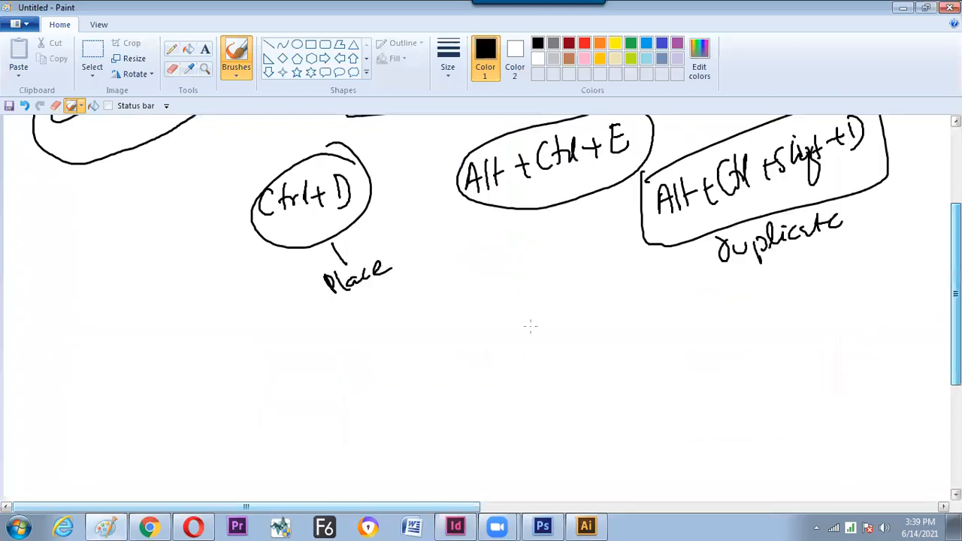
{"action": "scroll", "coordinate": [492, 324], "scroll_direction": "down", "scroll_amount": 1}
{"action": "left_click_drag", "start_coordinate": [495, 321], "coordinate": [497, 341]}
{"action": "left_click_drag", "start_coordinate": [492, 321], "coordinate": [508, 326]}
{"action": "mouse_move", "coordinate": [509, 303]}
{"action": "left_mouse_down"}
{"action": "mouse_move", "coordinate": [516, 348]}
{"action": "mouse_move", "coordinate": [515, 307]}
{"action": "left_mouse_up"}
{"action": "left_click_drag", "start_coordinate": [546, 303], "coordinate": [558, 301]}
{"action": "mouse_move", "coordinate": [552, 302]}
{"action": "left_mouse_down"}
{"action": "mouse_move", "coordinate": [554, 320]}
{"action": "mouse_move", "coordinate": [564, 309]}
{"action": "left_mouse_up"}
{"action": "left_click_drag", "start_coordinate": [569, 318], "coordinate": [579, 317]}
{"action": "left_click_drag", "start_coordinate": [582, 318], "coordinate": [595, 296]}
{"action": "mouse_move", "coordinate": [601, 303]}
{"action": "left_mouse_down"}
{"action": "mouse_move", "coordinate": [621, 299]}
{"action": "mouse_move", "coordinate": [639, 276]}
{"action": "left_mouse_up"}
{"action": "left_click_drag", "start_coordinate": [643, 283], "coordinate": [628, 324]}
{"action": "left_click_drag", "start_coordinate": [643, 301], "coordinate": [642, 302]}
{"action": "left_click_drag", "start_coordinate": [651, 299], "coordinate": [671, 307]}
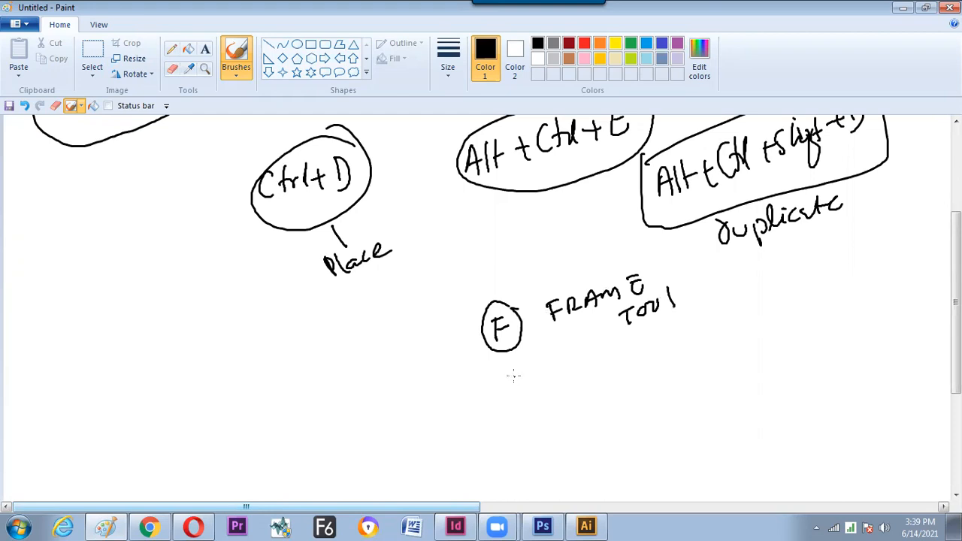
- Add circled M and L linked to the F, rays from the F, and a 'Poly' label
{"action": "mouse_move", "coordinate": [516, 396]}
{"action": "left_mouse_down"}
{"action": "mouse_move", "coordinate": [532, 376]}
{"action": "mouse_move", "coordinate": [536, 391]}
{"action": "left_mouse_up"}
{"action": "left_click_drag", "start_coordinate": [543, 423], "coordinate": [564, 433]}
{"action": "left_click_drag", "start_coordinate": [538, 360], "coordinate": [524, 399]}
{"action": "mouse_move", "coordinate": [553, 406]}
{"action": "left_mouse_down"}
{"action": "mouse_move", "coordinate": [534, 399]}
{"action": "mouse_move", "coordinate": [529, 359]}
{"action": "left_mouse_up"}
{"action": "left_click_drag", "start_coordinate": [577, 438], "coordinate": [520, 310]}
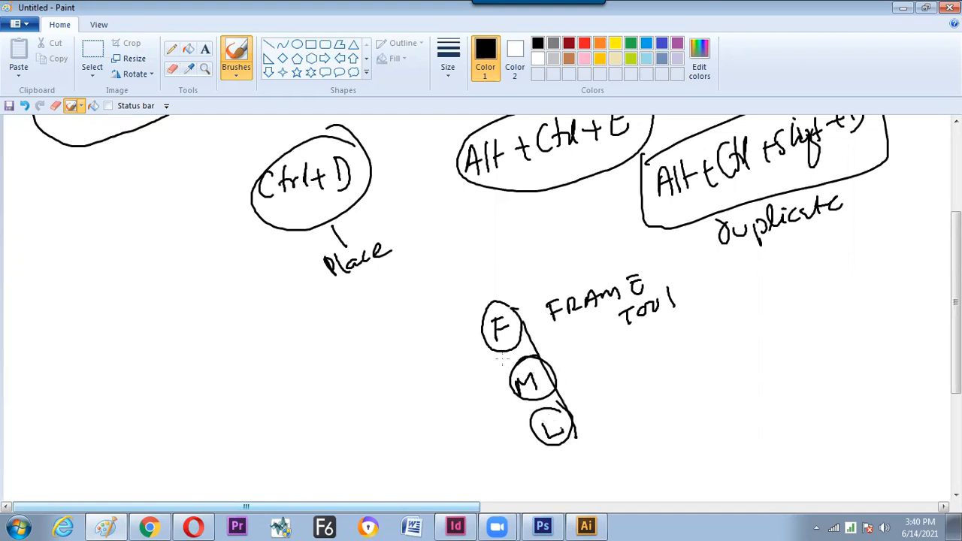
{"action": "left_click_drag", "start_coordinate": [546, 461], "coordinate": [499, 353]}
{"action": "left_click_drag", "start_coordinate": [487, 332], "coordinate": [489, 347]}
{"action": "left_click_drag", "start_coordinate": [491, 388], "coordinate": [511, 380]}
{"action": "key", "text": "ctrl+z"}
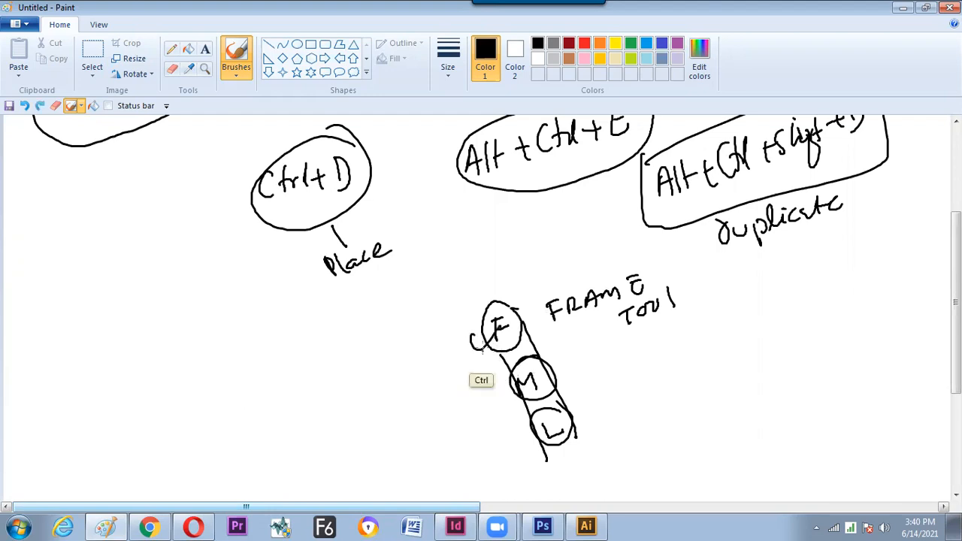
{"action": "key", "text": "ctrl+z"}
{"action": "mouse_move", "coordinate": [485, 333]}
{"action": "left_mouse_down"}
{"action": "mouse_move", "coordinate": [446, 329]}
{"action": "mouse_move", "coordinate": [484, 355]}
{"action": "mouse_move", "coordinate": [451, 362]}
{"action": "left_mouse_up"}
{"action": "left_click_drag", "start_coordinate": [486, 355], "coordinate": [462, 382]}
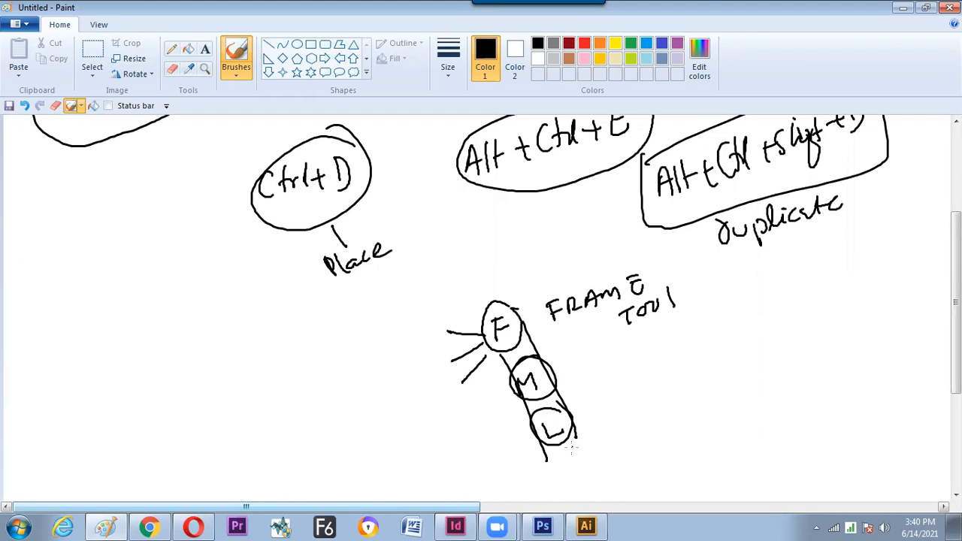
{"action": "left_click_drag", "start_coordinate": [565, 451], "coordinate": [621, 454]}
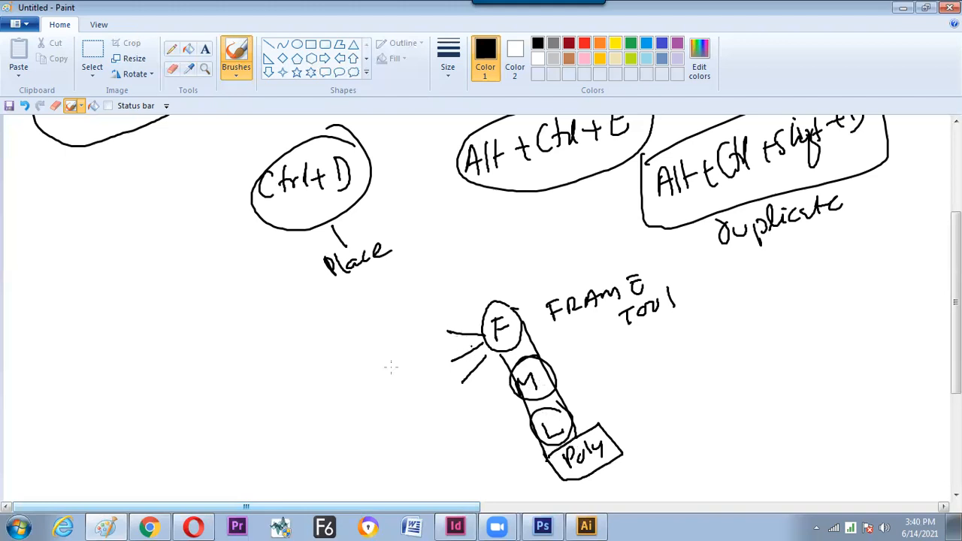
{"action": "mouse_move", "coordinate": [354, 356]}
{"action": "left_mouse_down"}
{"action": "mouse_move", "coordinate": [349, 376]}
{"action": "mouse_move", "coordinate": [310, 368]}
{"action": "left_mouse_up"}
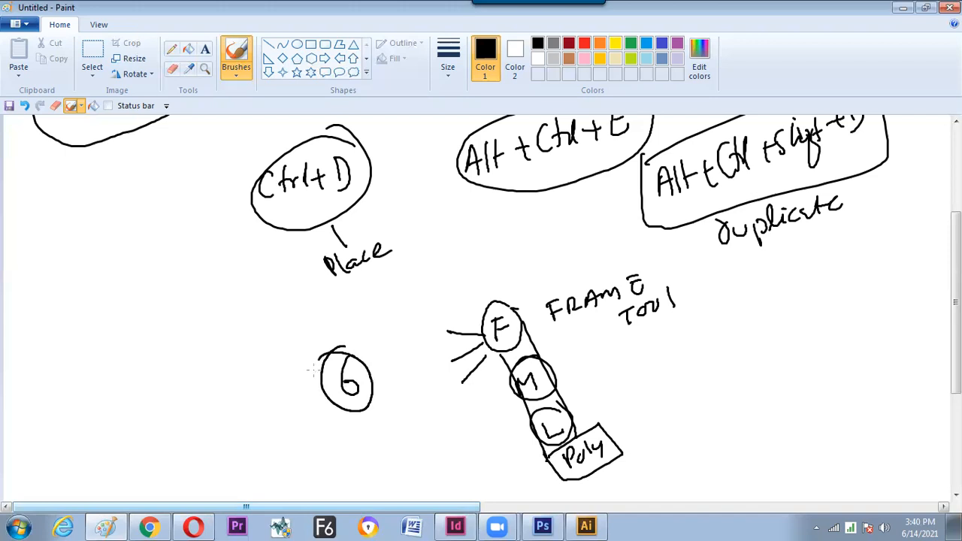
- Write 'Logo' beside the diagram and draw a box around it
{"action": "key", "text": "alt+Tab"}
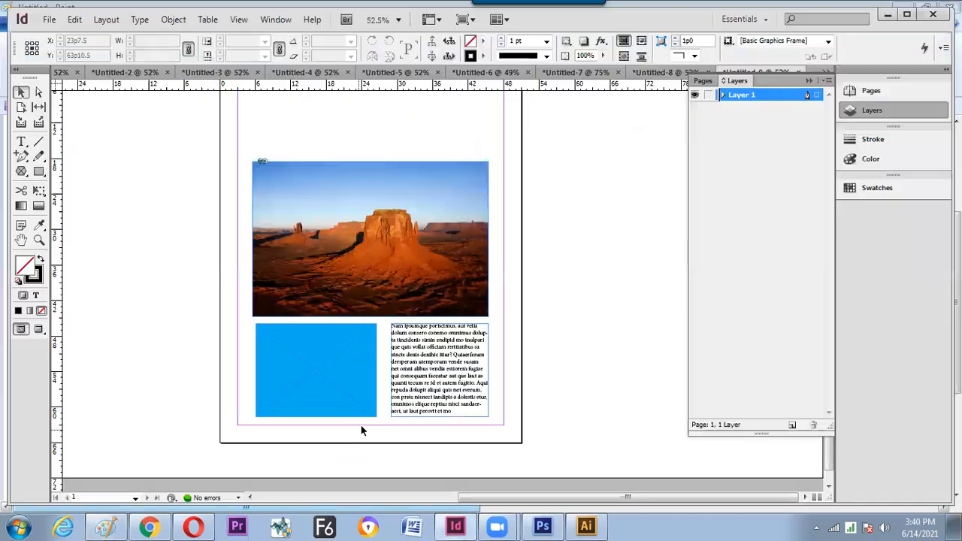
{"action": "key", "text": "alt+Tab"}
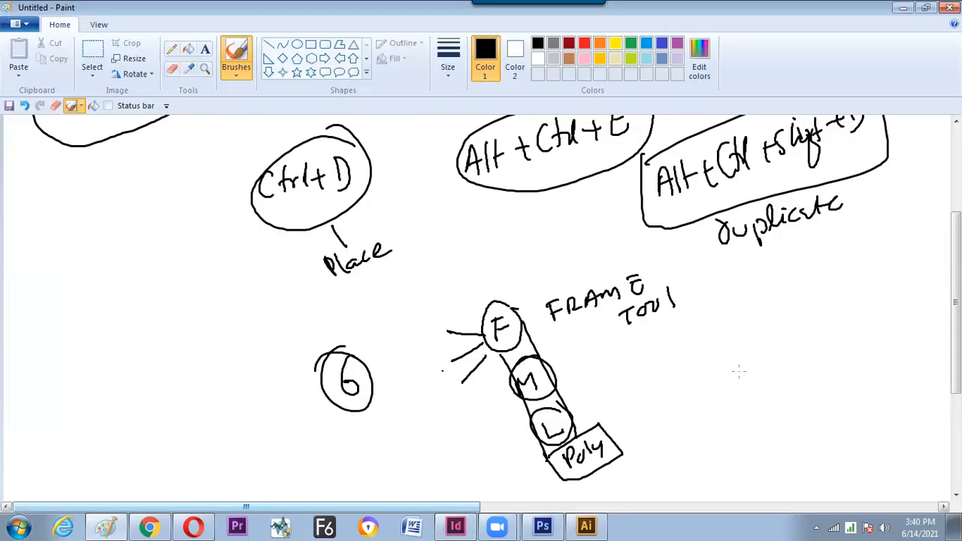
{"action": "mouse_move", "coordinate": [726, 351]}
{"action": "left_mouse_down"}
{"action": "mouse_move", "coordinate": [740, 378]}
{"action": "mouse_move", "coordinate": [753, 368]}
{"action": "left_mouse_up"}
{"action": "left_click_drag", "start_coordinate": [760, 357], "coordinate": [762, 357]}
{"action": "left_click_drag", "start_coordinate": [780, 351], "coordinate": [787, 368]}
{"action": "left_click_drag", "start_coordinate": [790, 345], "coordinate": [790, 345]}
{"action": "mouse_move", "coordinate": [745, 409]}
{"action": "left_mouse_down"}
{"action": "mouse_move", "coordinate": [812, 312]}
{"action": "mouse_move", "coordinate": [796, 401]}
{"action": "mouse_move", "coordinate": [738, 421]}
{"action": "left_mouse_up"}
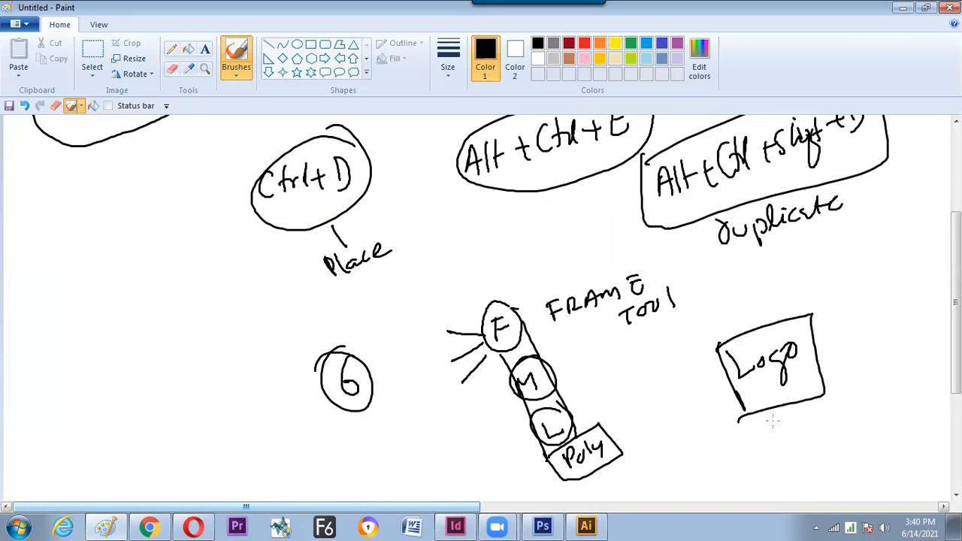
- Write 'Mix shape' below the Logo box and circle it
{"action": "left_click_drag", "start_coordinate": [766, 442], "coordinate": [784, 436]}
{"action": "mouse_move", "coordinate": [787, 433]}
{"action": "left_mouse_down"}
{"action": "mouse_move", "coordinate": [789, 425]}
{"action": "mouse_move", "coordinate": [802, 436]}
{"action": "left_mouse_up"}
{"action": "left_click_drag", "start_coordinate": [803, 420], "coordinate": [792, 437]}
{"action": "left_click_drag", "start_coordinate": [825, 411], "coordinate": [817, 427]}
{"action": "left_click_drag", "start_coordinate": [832, 401], "coordinate": [840, 421]}
{"action": "mouse_move", "coordinate": [854, 407]}
{"action": "left_mouse_down"}
{"action": "mouse_move", "coordinate": [856, 418]}
{"action": "mouse_move", "coordinate": [861, 404]}
{"action": "left_mouse_up"}
{"action": "left_click_drag", "start_coordinate": [869, 399], "coordinate": [880, 385]}
{"action": "left_click_drag", "start_coordinate": [799, 451], "coordinate": [785, 450]}
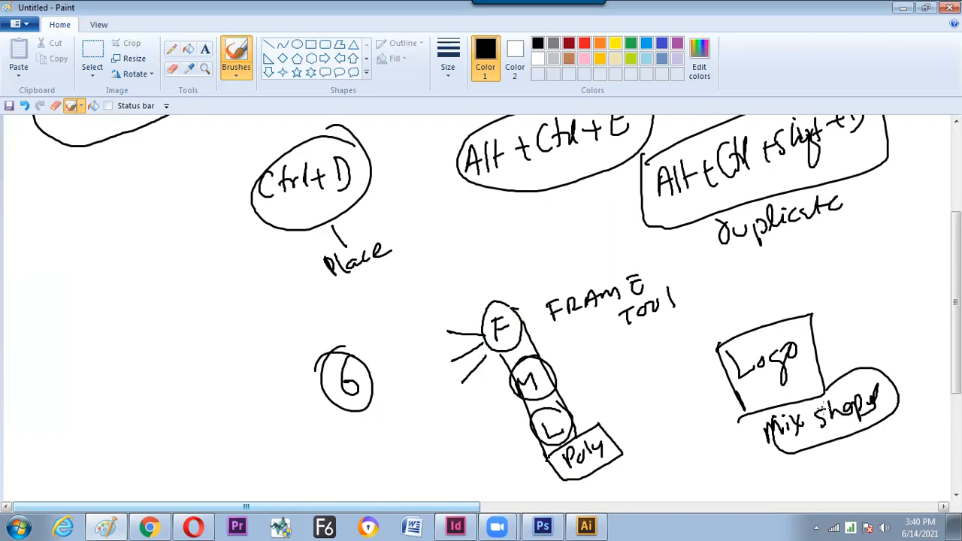
{"action": "key", "text": "alt+Tab"}
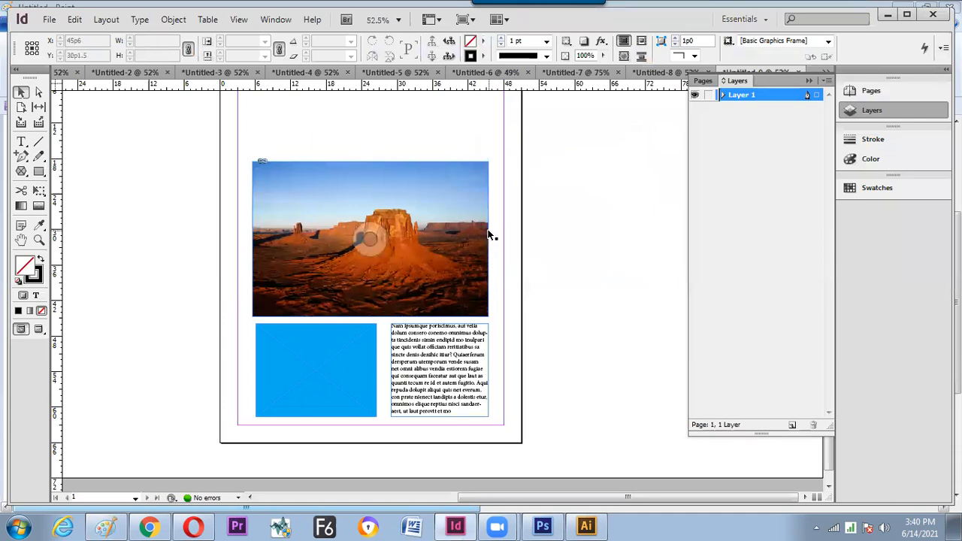
- Search the web for 'newspaper' in a new Chrome tab
{"action": "left_click", "coordinate": [161, 522]}
{"action": "left_click", "coordinate": [525, 13]}
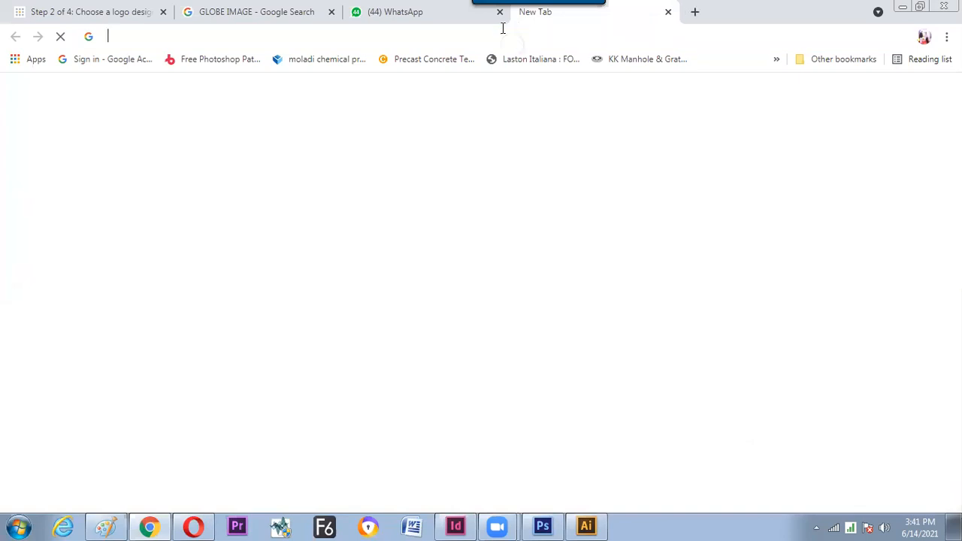
{"action": "type", "text": "news p"}
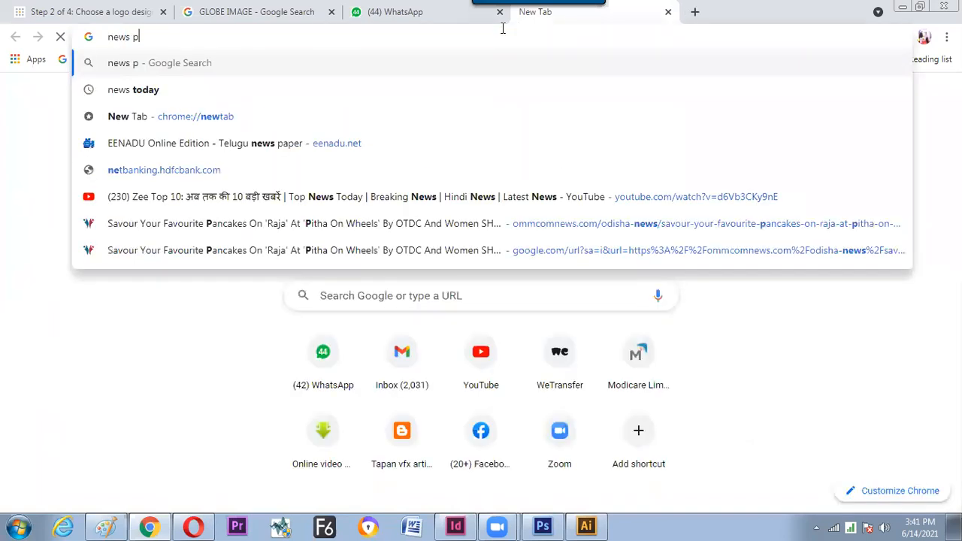
{"action": "type", "text": "apawe"}
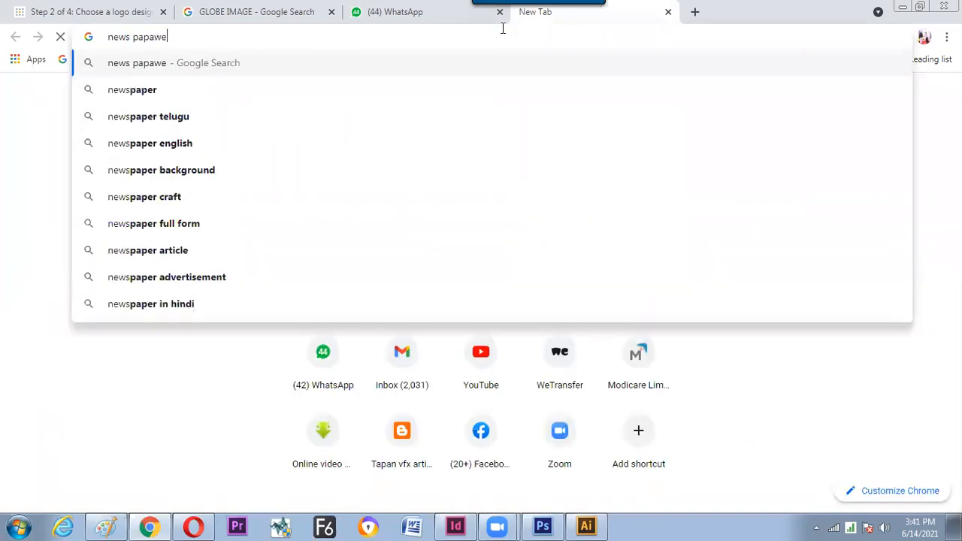
{"action": "key", "text": "BackSpace"}
{"action": "key", "text": "BackSpace"}
{"action": "type", "text": "r"}
{"action": "key", "text": "Return"}
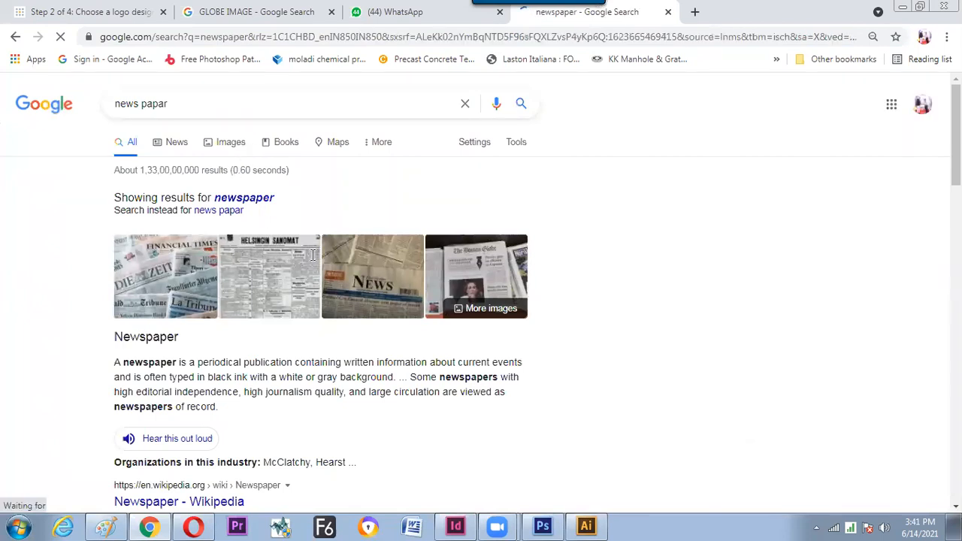
- Open the newspaper image results and preview a photo of stacked newspapers
{"action": "left_click", "coordinate": [315, 279]}
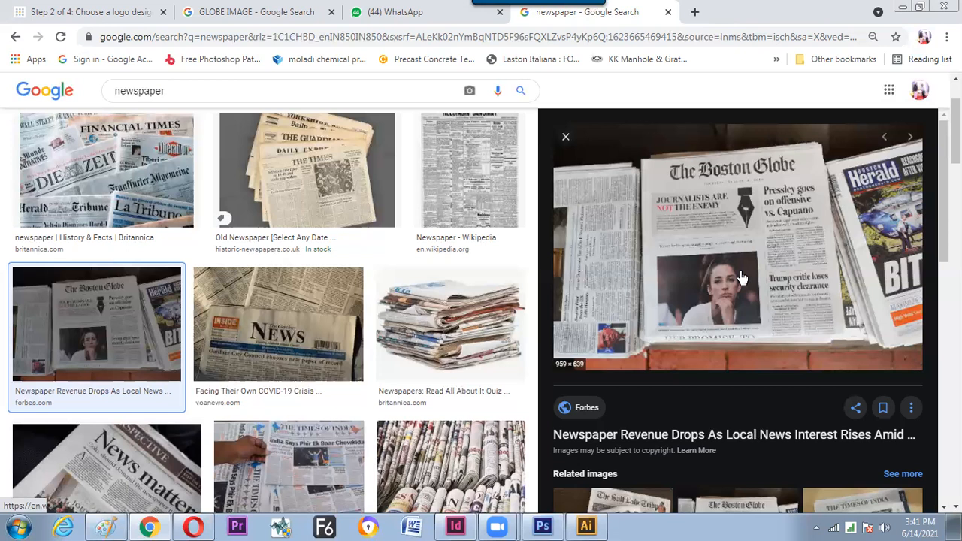
{"action": "key", "text": "alt"}
{"action": "key", "text": "alt+Tab"}
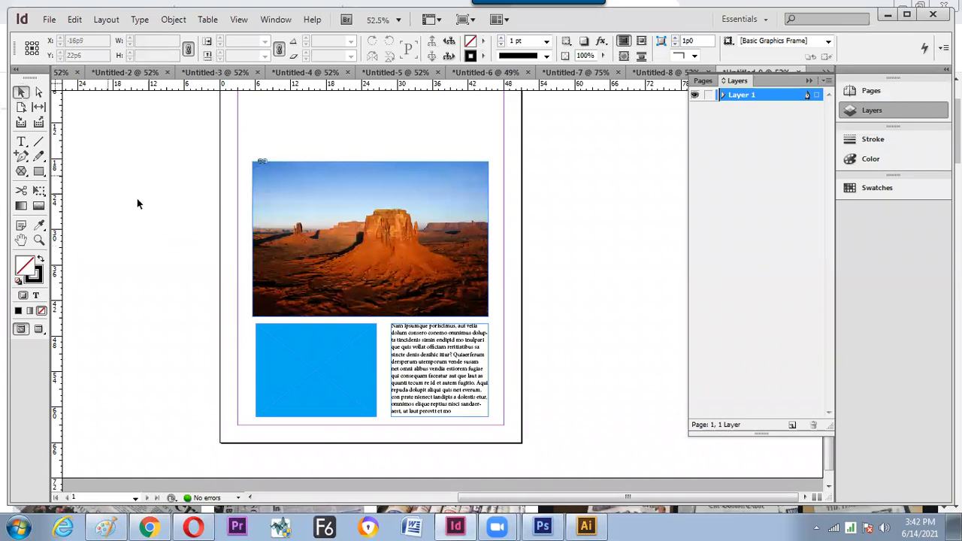
- Create a new document, draw a large rectangle frame across the page middle and make it a text frame
{"action": "key", "text": "ctrl+n"}
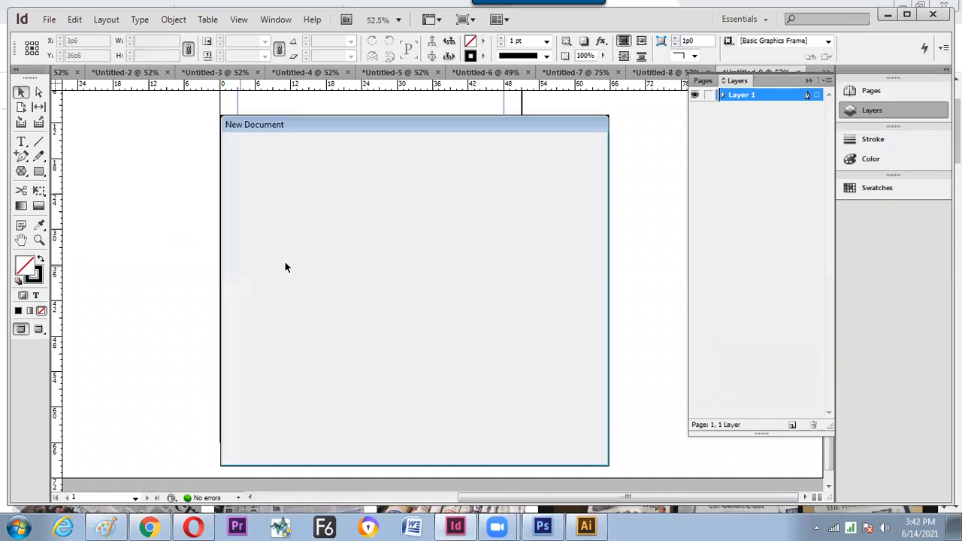
{"action": "key", "text": "Return"}
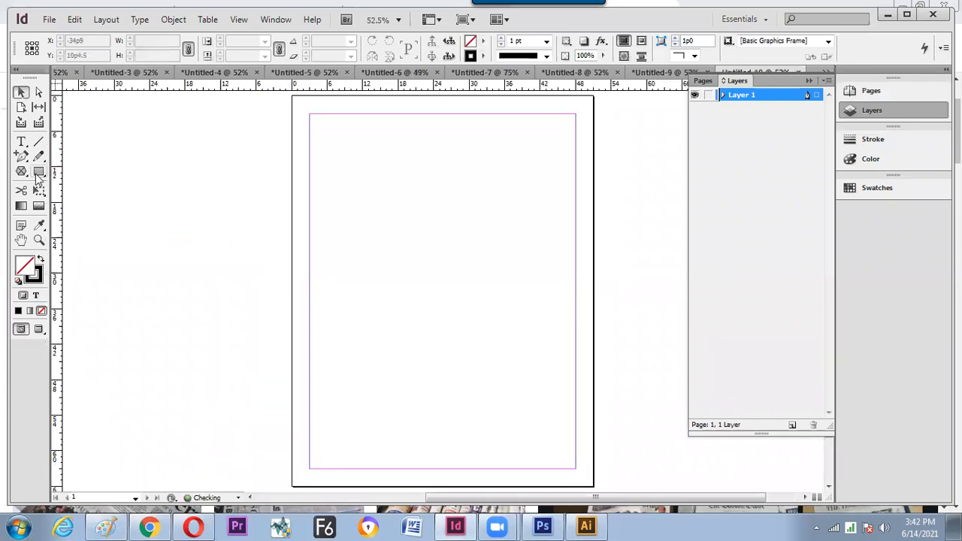
{"action": "left_click", "coordinate": [21, 171]}
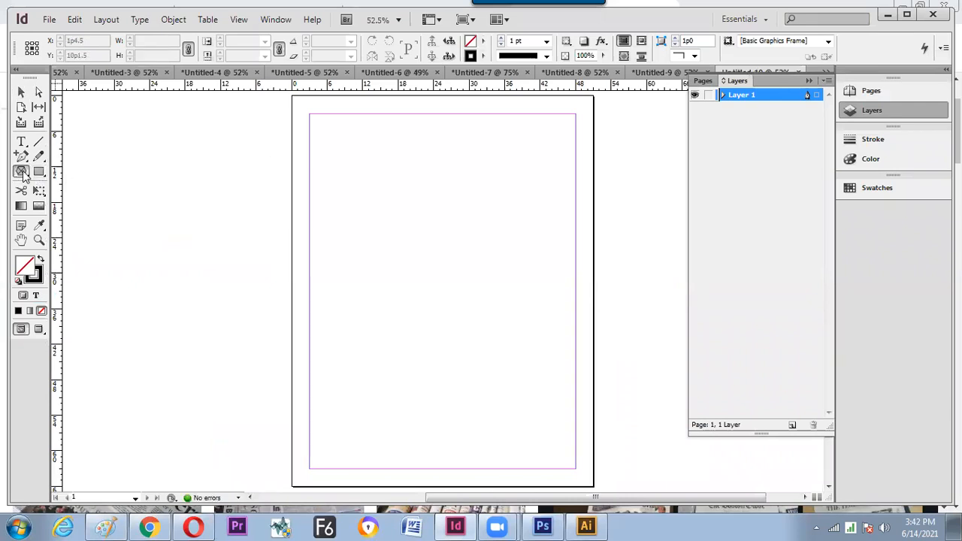
{"action": "left_click", "coordinate": [87, 171]}
{"action": "left_click_drag", "start_coordinate": [314, 175], "coordinate": [572, 399]}
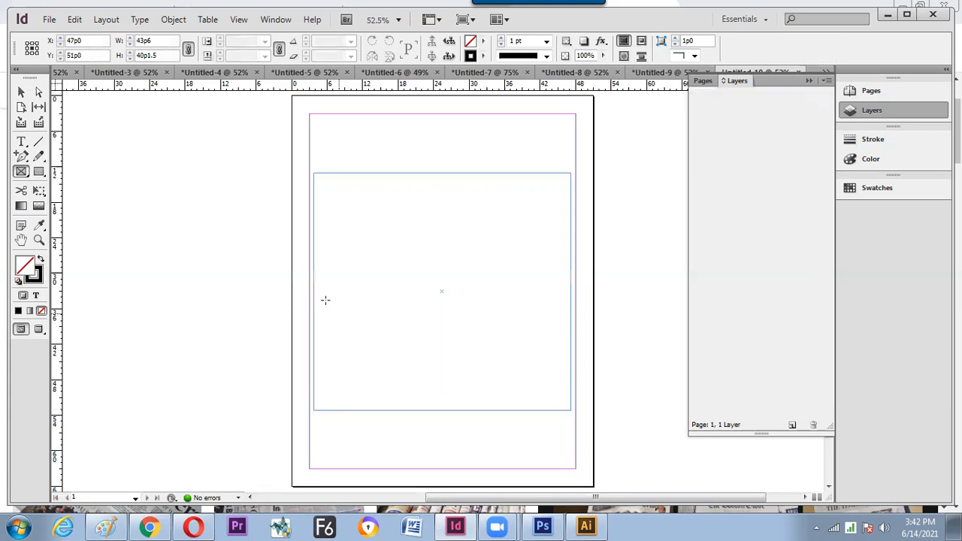
{"action": "left_click", "coordinate": [21, 141]}
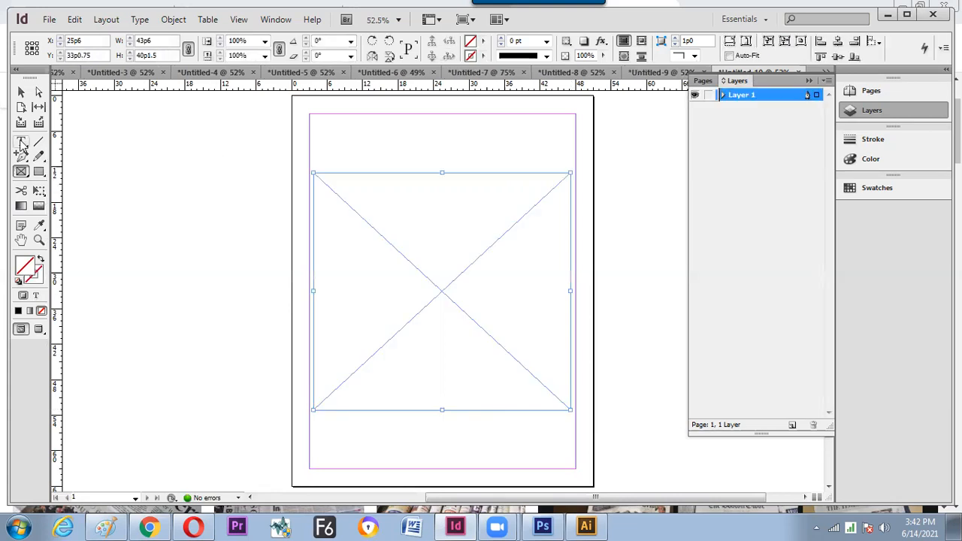
{"action": "left_click", "coordinate": [317, 185]}
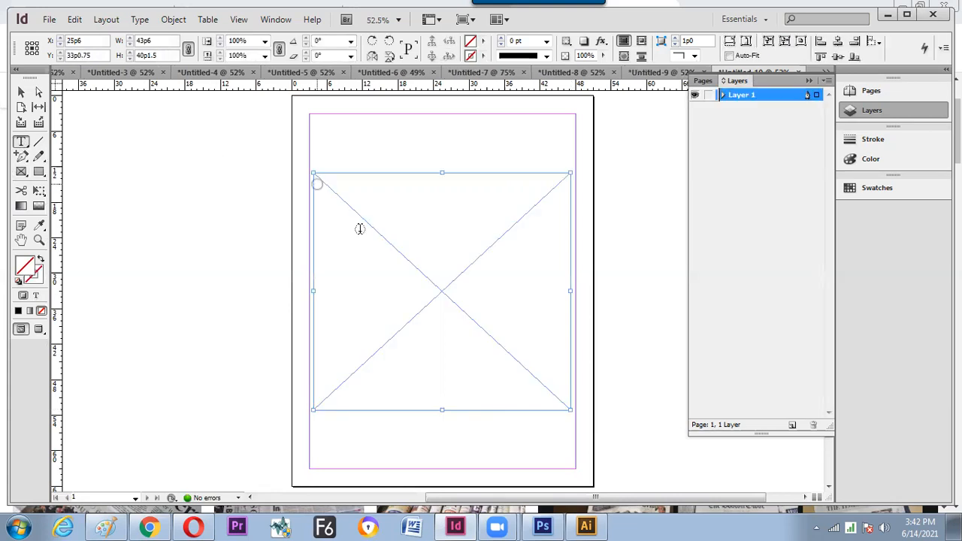
{"action": "left_click", "coordinate": [340, 203]}
- Fill the text frame with placeholder text
{"action": "right_click", "coordinate": [405, 339]}
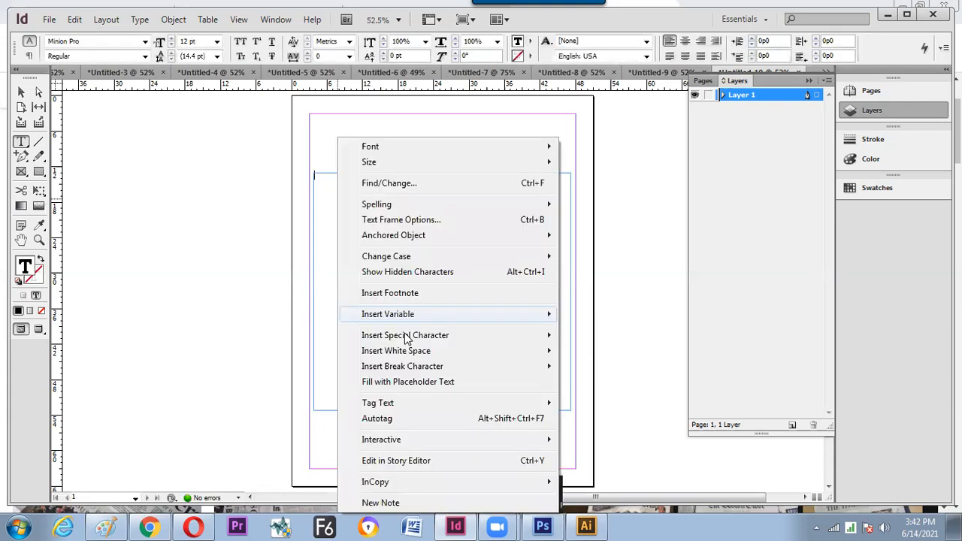
{"action": "left_click", "coordinate": [406, 382]}
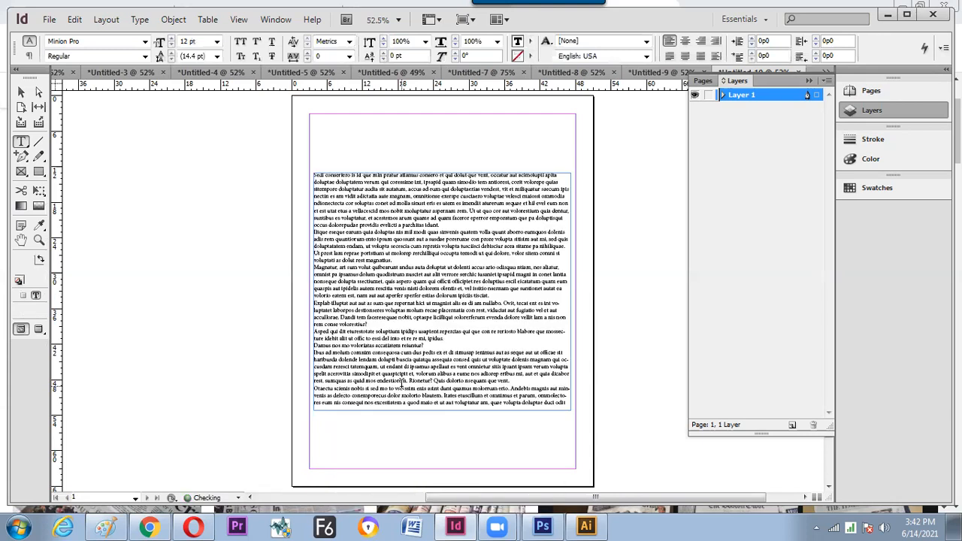
{"action": "left_click", "coordinate": [21, 91]}
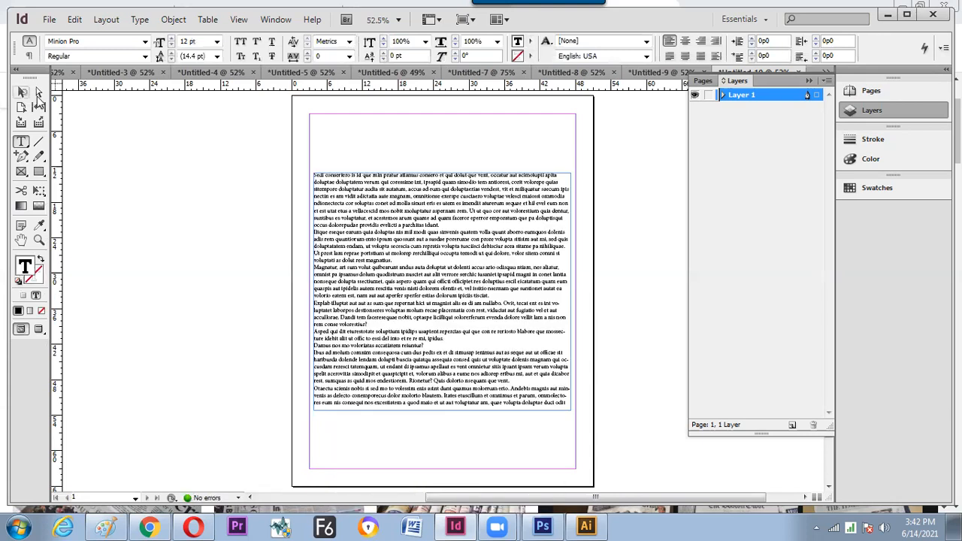
{"action": "left_click", "coordinate": [348, 236]}
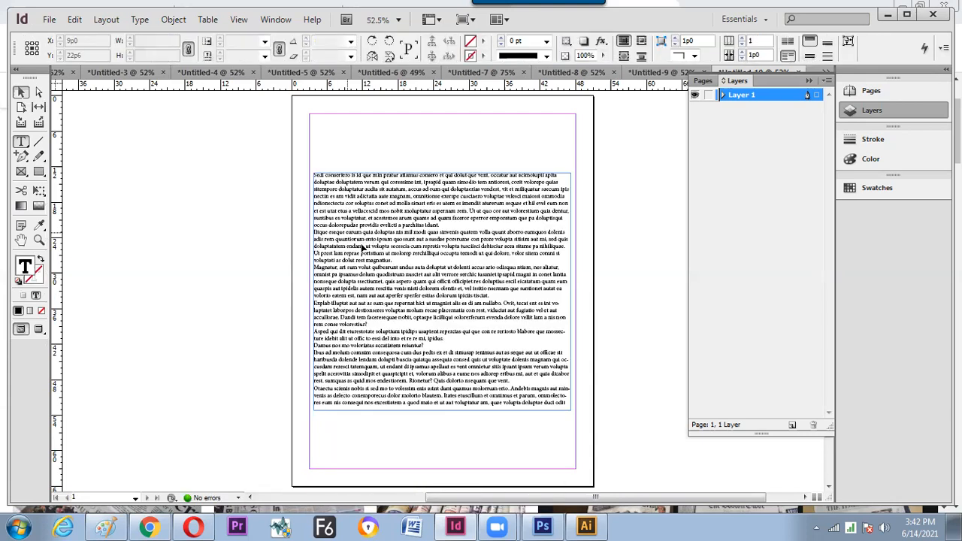
{"action": "left_click", "coordinate": [328, 254]}
- Split the text frame into 3 columns with a 1p4 gutter
{"action": "left_click", "coordinate": [276, 248]}
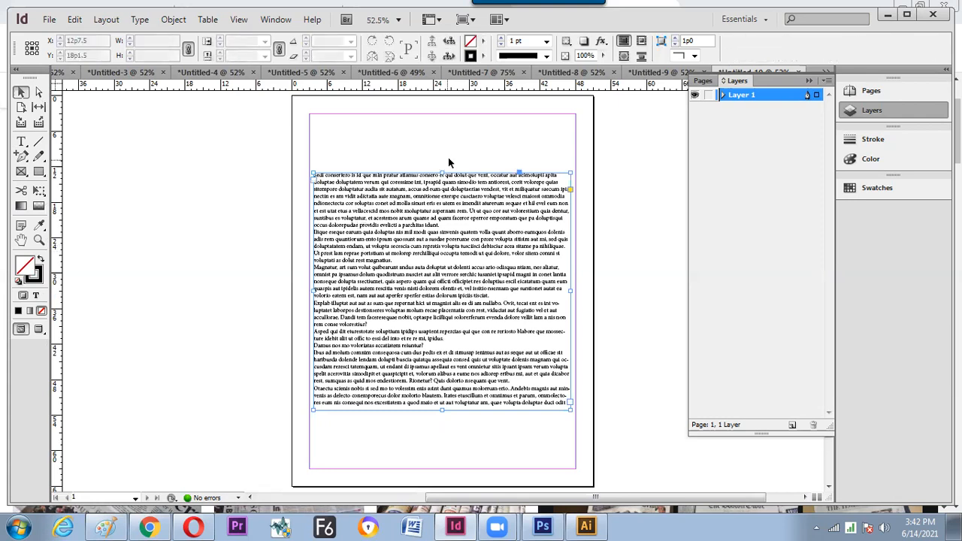
{"action": "left_click", "coordinate": [389, 211]}
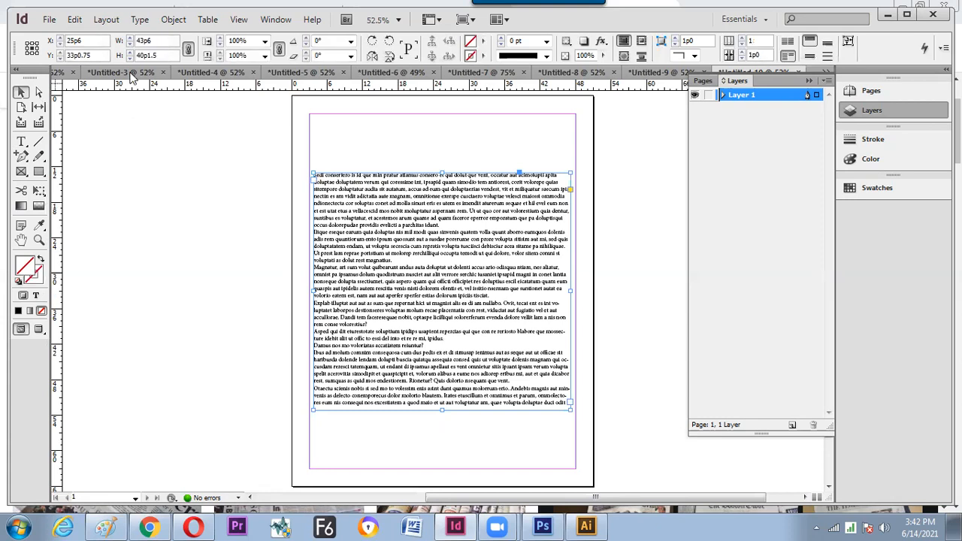
{"action": "left_click", "coordinate": [741, 38]}
{"action": "left_click", "coordinate": [741, 39]}
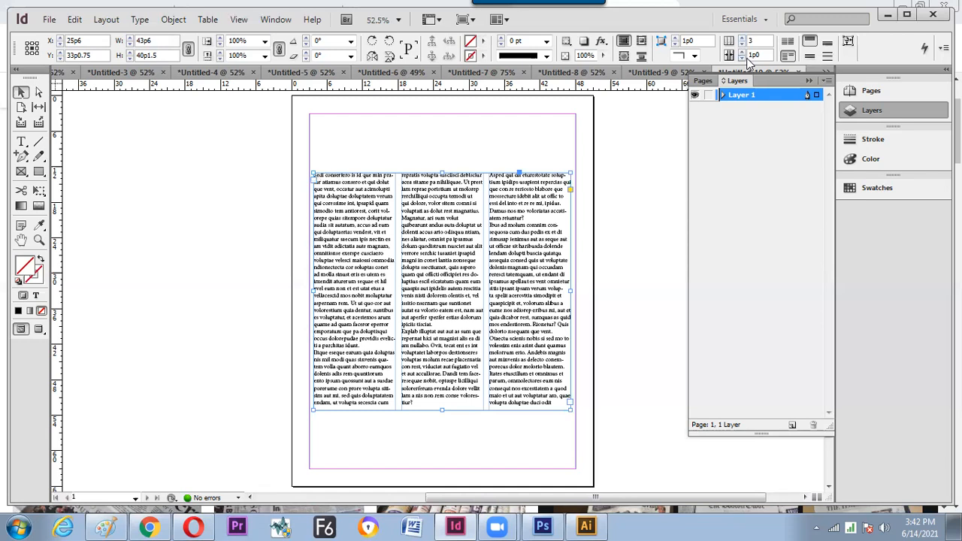
{"action": "left_click", "coordinate": [742, 52]}
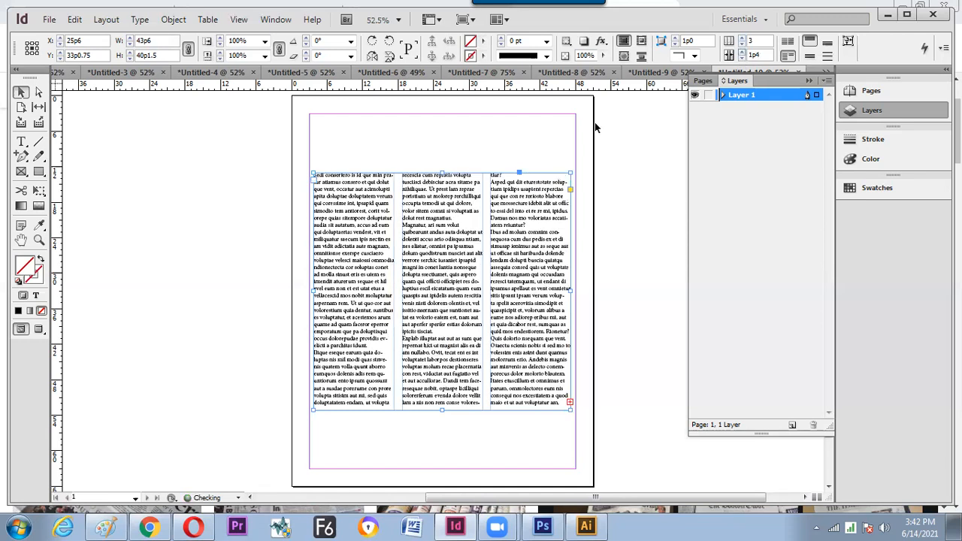
{"action": "left_click", "coordinate": [109, 150]}
{"action": "left_click", "coordinate": [624, 304]}
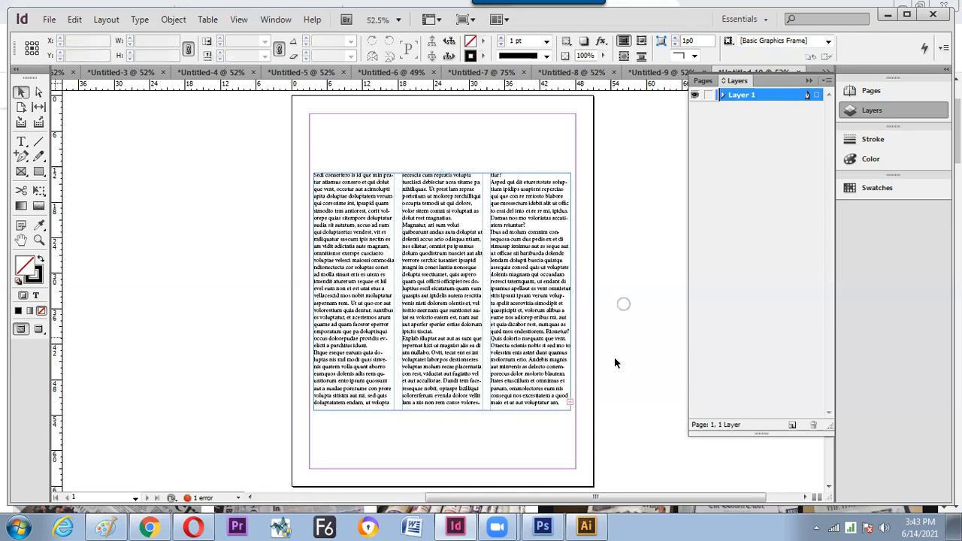
{"action": "left_click", "coordinate": [547, 310]}
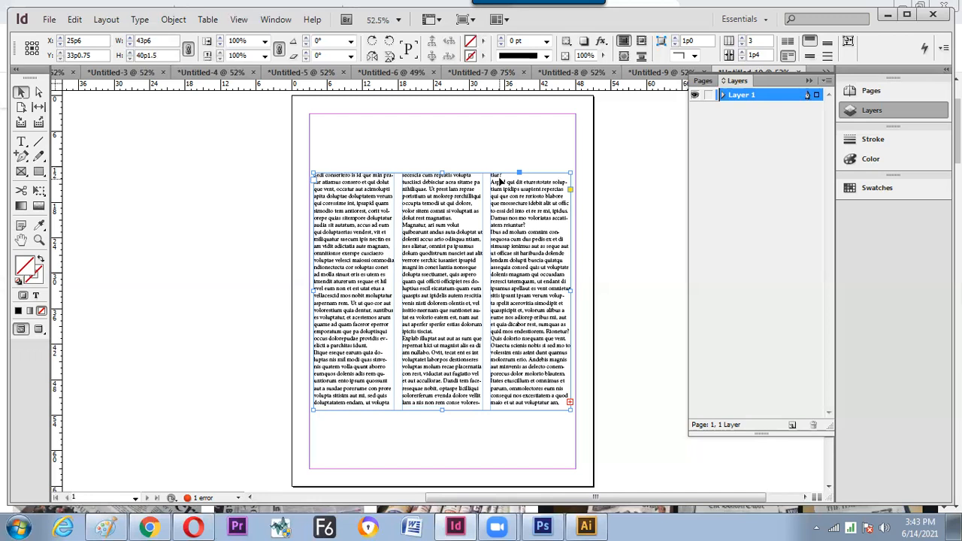
- Draw a new text frame left of the page and fill it with placeholder text
{"action": "left_click", "coordinate": [23, 172]}
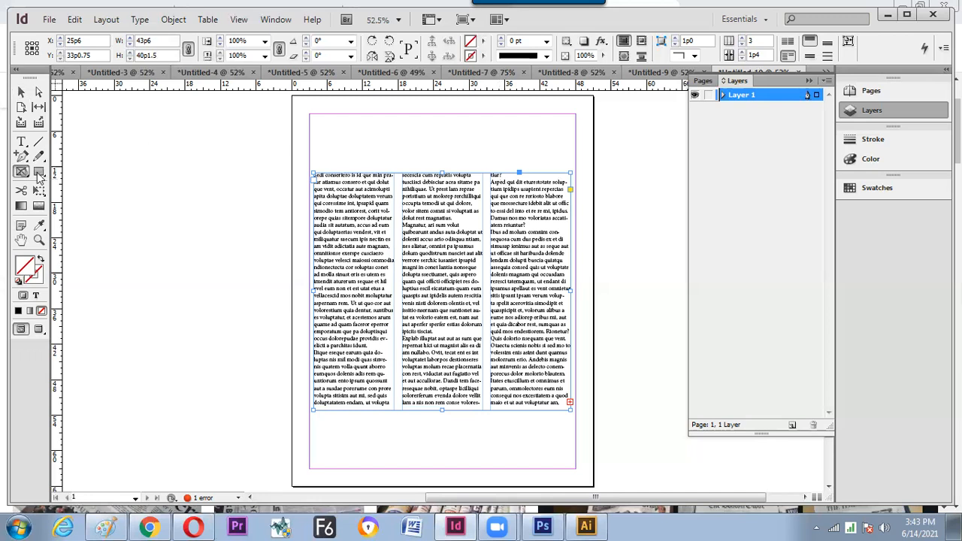
{"action": "left_click_drag", "start_coordinate": [92, 148], "coordinate": [248, 291]}
{"action": "left_click", "coordinate": [21, 141]}
{"action": "left_click", "coordinate": [103, 159]}
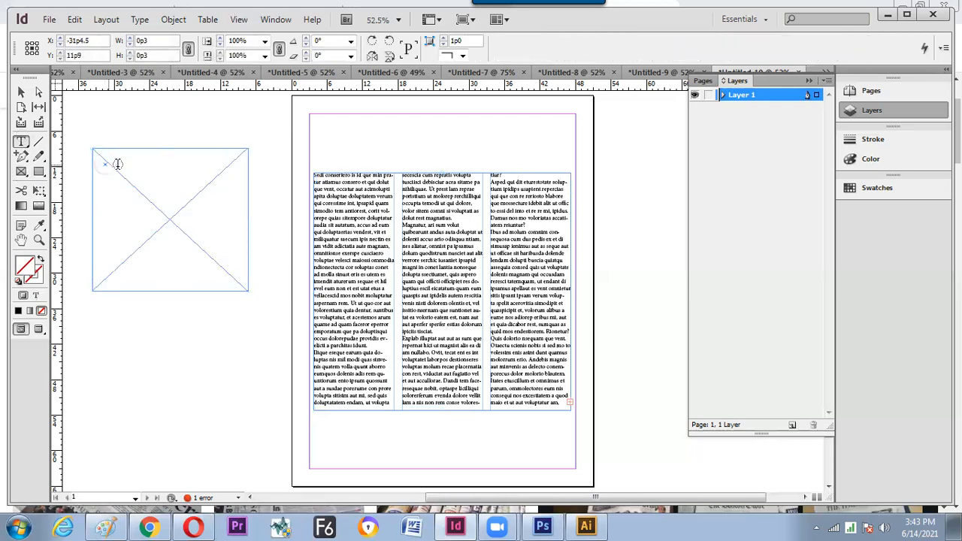
{"action": "right_click", "coordinate": [148, 181]}
{"action": "left_click", "coordinate": [152, 184]}
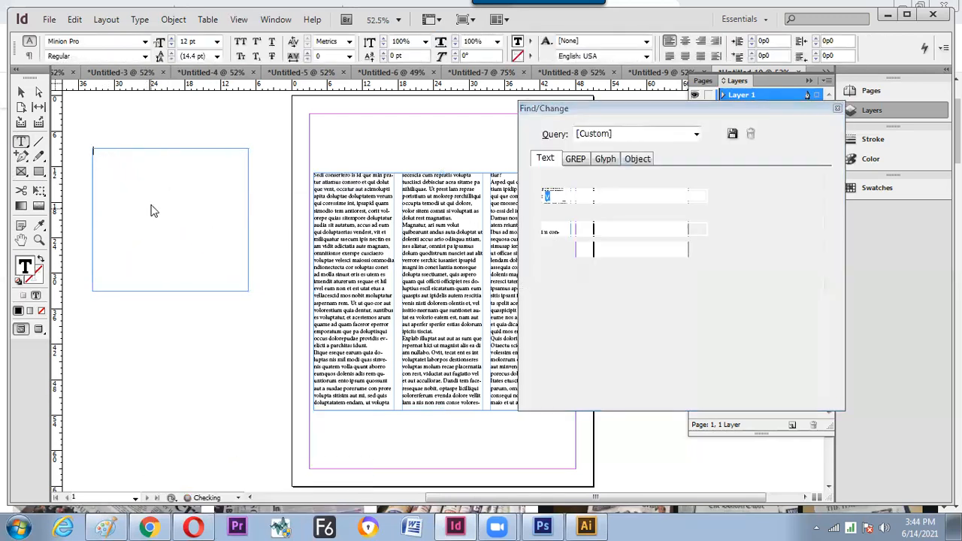
{"action": "right_click", "coordinate": [151, 209]}
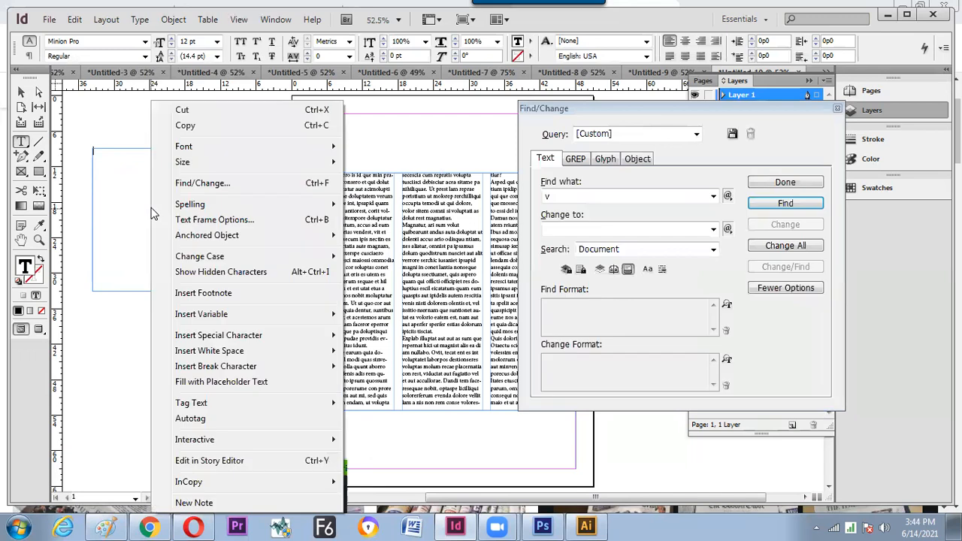
{"action": "left_click", "coordinate": [234, 385]}
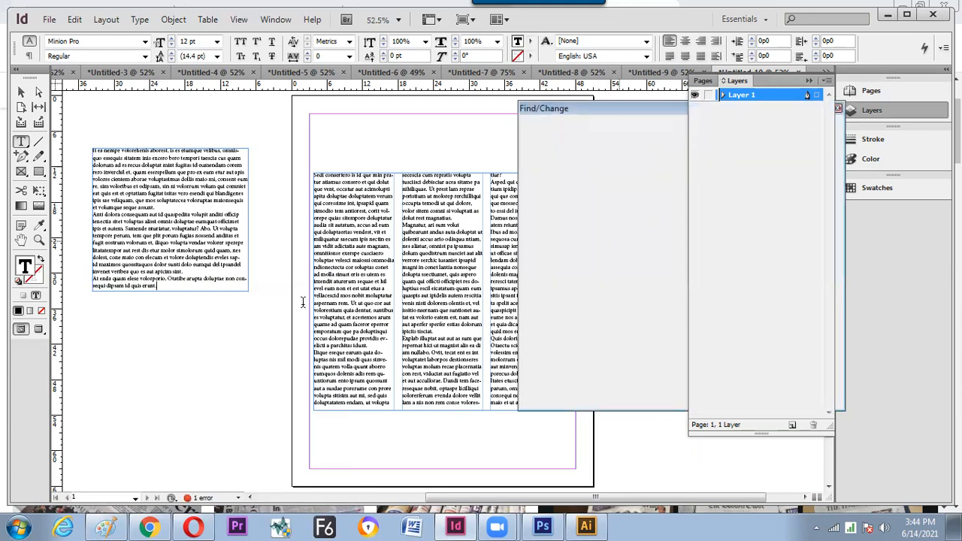
- Split the placeholder text frame into 2 columns
{"action": "left_click", "coordinate": [20, 92]}
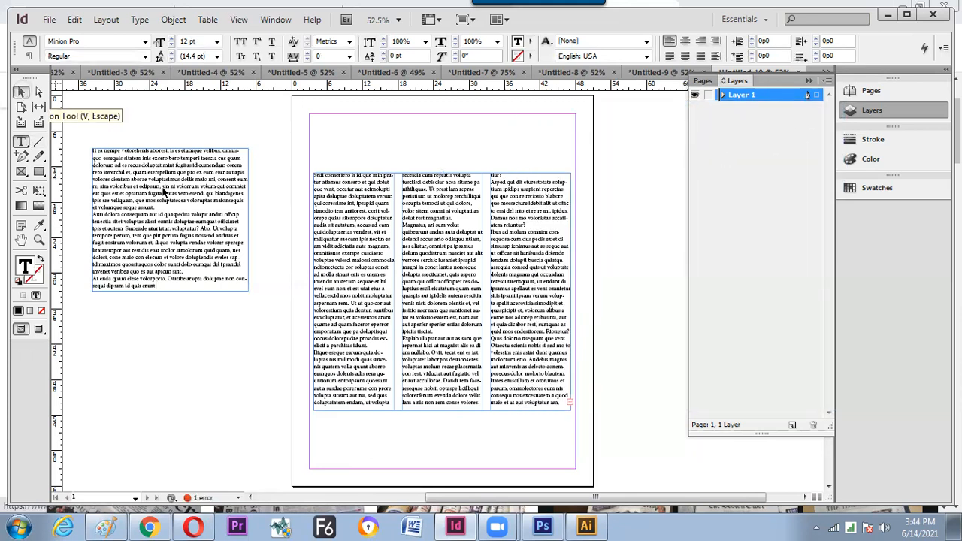
{"action": "left_click", "coordinate": [189, 170]}
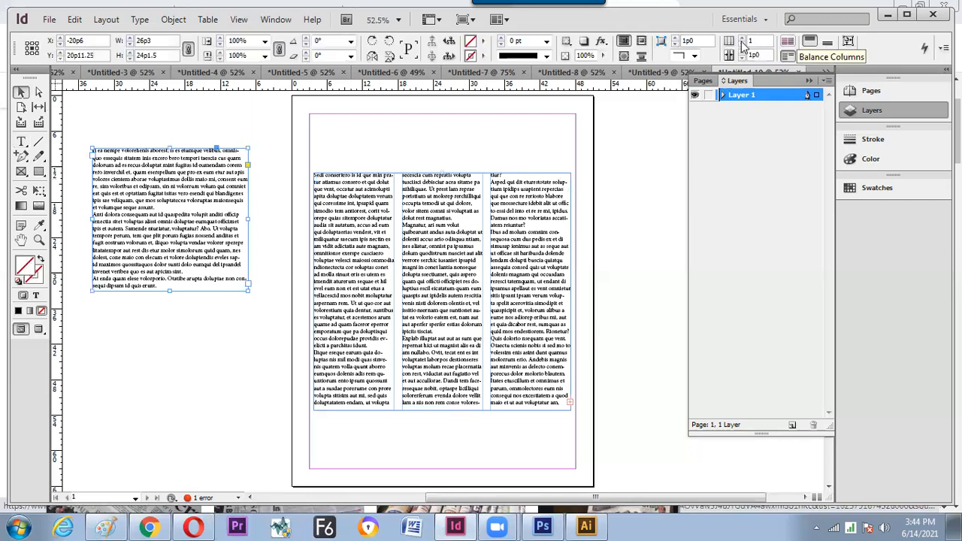
{"action": "left_click", "coordinate": [741, 40]}
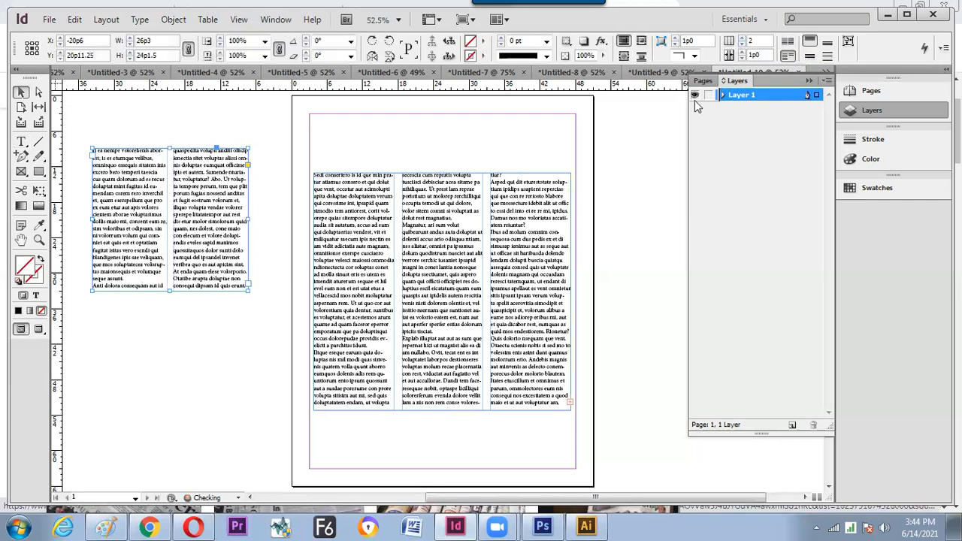
{"action": "left_click", "coordinate": [330, 188]}
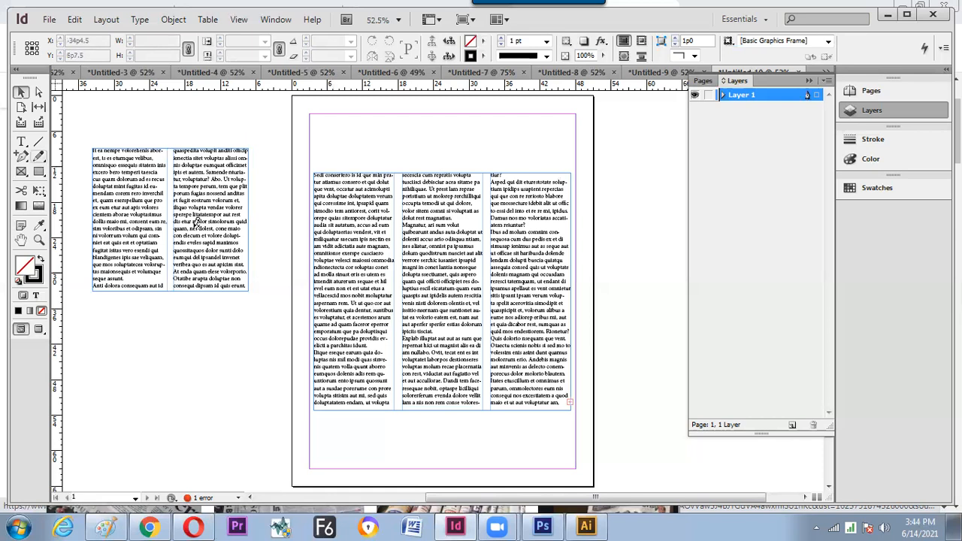
- Create a new blank document and draw a freehand curve with the Pencil
{"action": "key", "text": "n"}
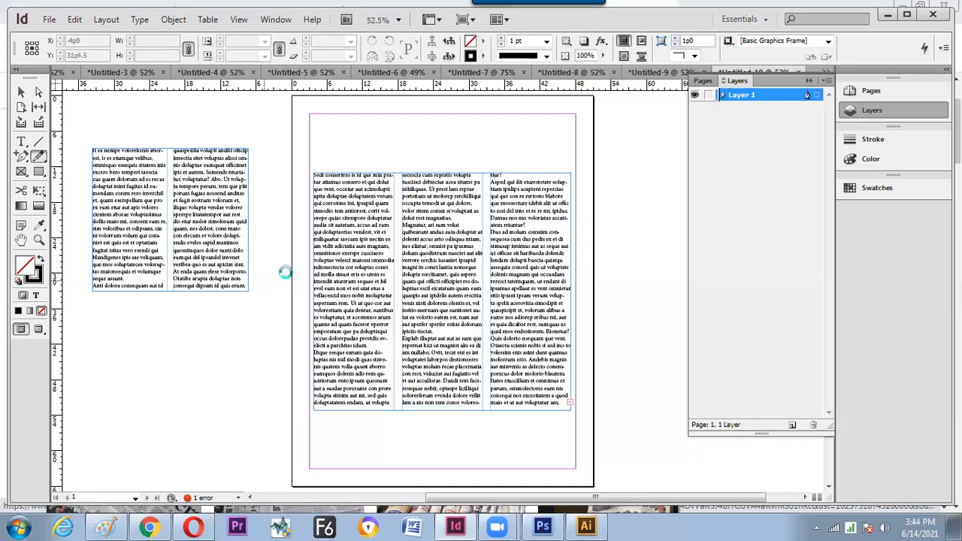
{"action": "key", "text": "ctrl+n"}
{"action": "key", "text": "Return"}
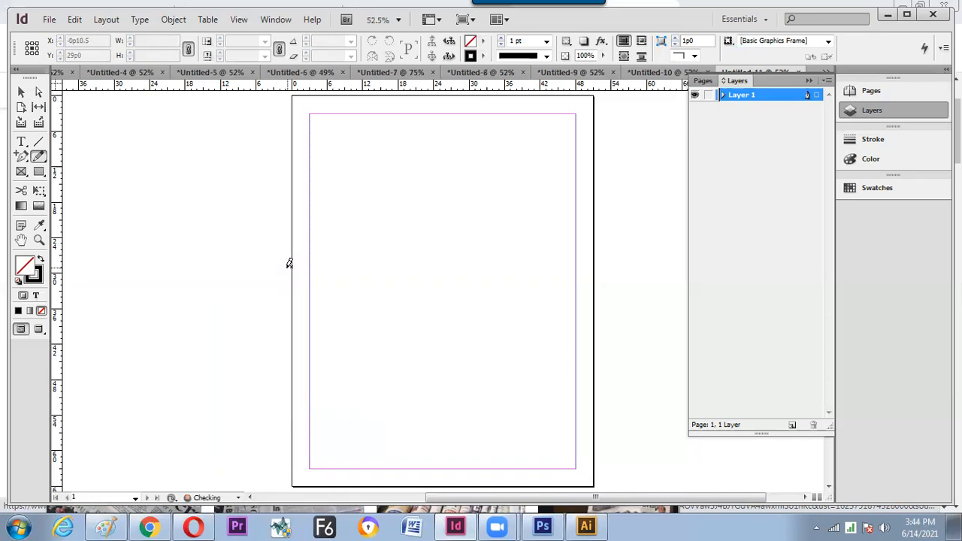
{"action": "mouse_move", "coordinate": [383, 301]}
{"action": "left_mouse_down"}
{"action": "mouse_move", "coordinate": [424, 189]}
{"action": "mouse_move", "coordinate": [456, 159]}
{"action": "left_mouse_up"}
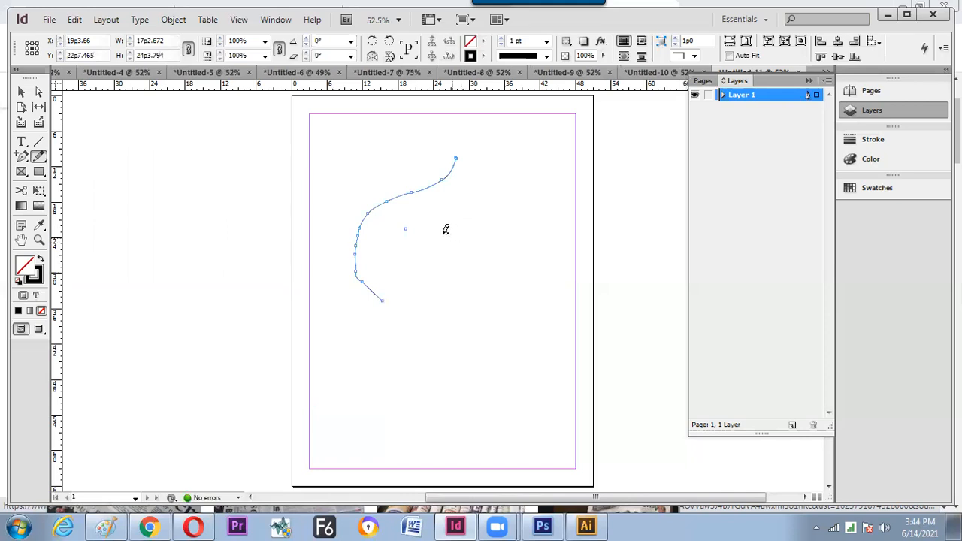
- Give the curve a 30 pt cyan stroke (C=100 M=0 Y=0 K=0)
{"action": "left_click", "coordinate": [483, 57]}
{"action": "left_click", "coordinate": [514, 144]}
{"action": "left_click", "coordinate": [547, 40]}
{"action": "left_click", "coordinate": [534, 189]}
{"action": "left_click", "coordinate": [21, 91]}
{"action": "left_click", "coordinate": [412, 241]}
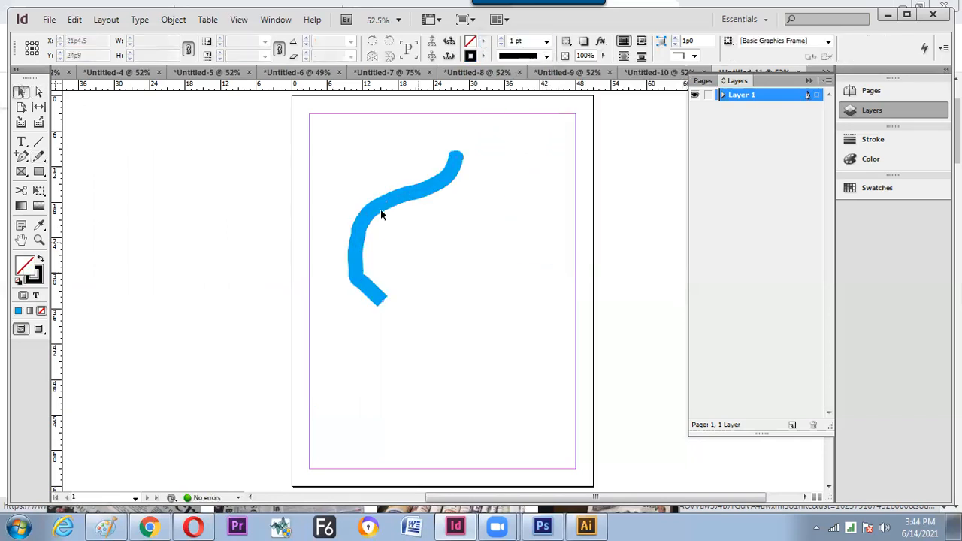
{"action": "left_click", "coordinate": [367, 228]}
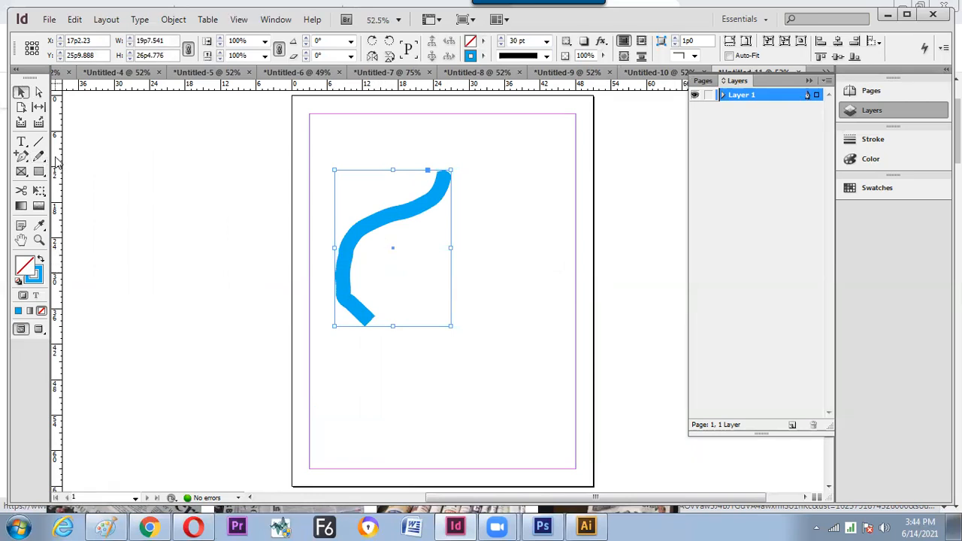
- Draw a smooth S-shaped curve with the Pen tool beside the cyan stroke
{"action": "left_click", "coordinate": [21, 157]}
{"action": "left_click", "coordinate": [73, 158]}
{"action": "left_click", "coordinate": [489, 179]}
{"action": "left_click_drag", "start_coordinate": [423, 265], "coordinate": [375, 309]}
{"action": "left_click_drag", "start_coordinate": [431, 353], "coordinate": [471, 365]}
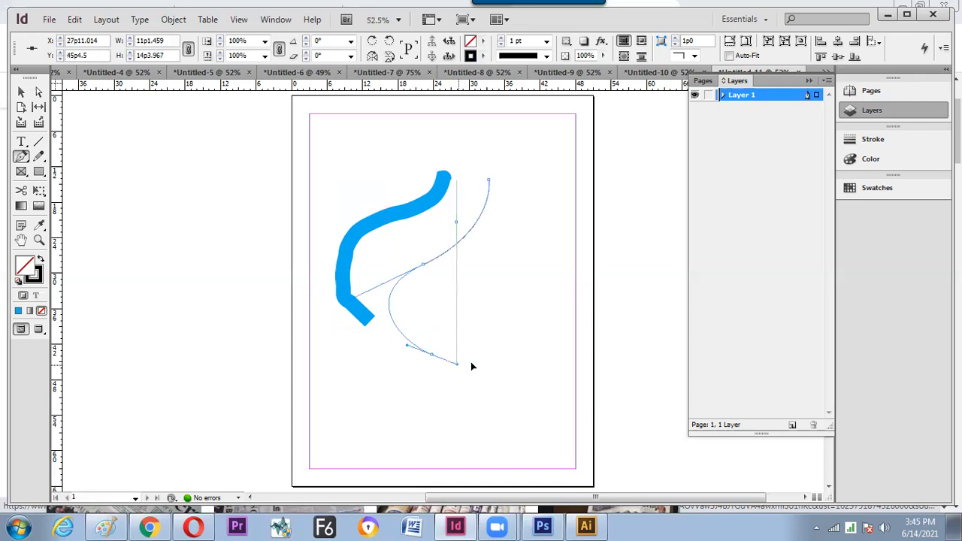
- Shift the thick cyan curve further left
{"action": "left_click", "coordinate": [21, 91]}
{"action": "left_click_drag", "start_coordinate": [296, 246], "coordinate": [285, 247]}
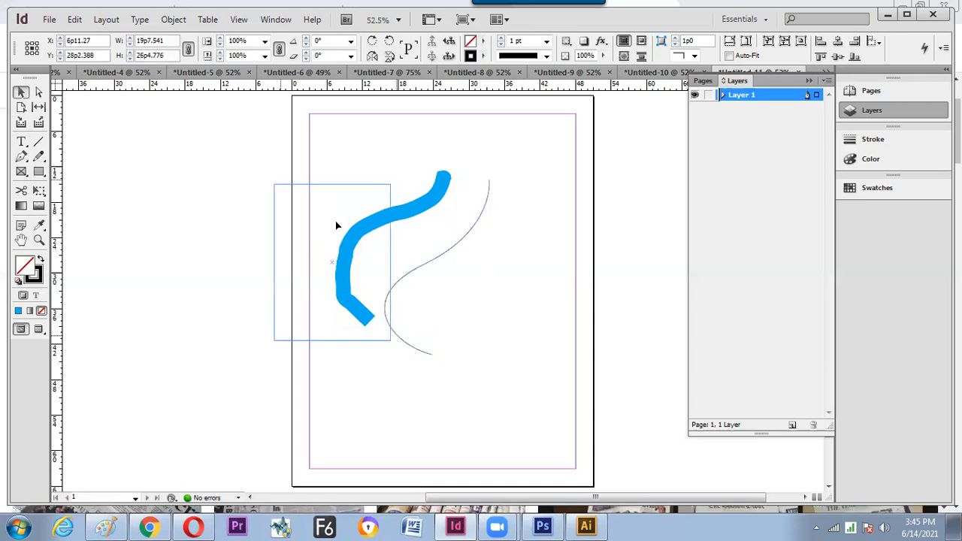
{"action": "left_click", "coordinate": [449, 245]}
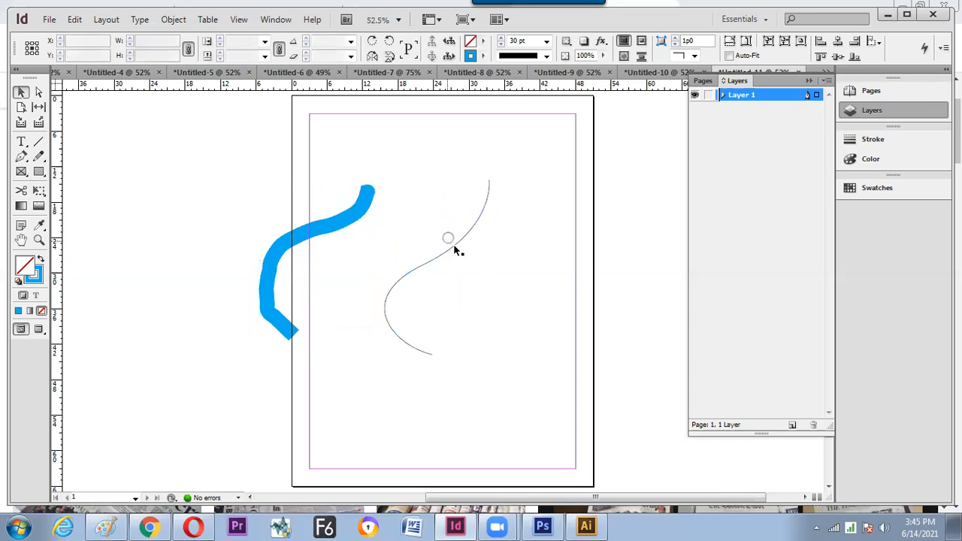
- Set the new S-curve's stroke weight to 12 pt
{"action": "left_click", "coordinate": [450, 245]}
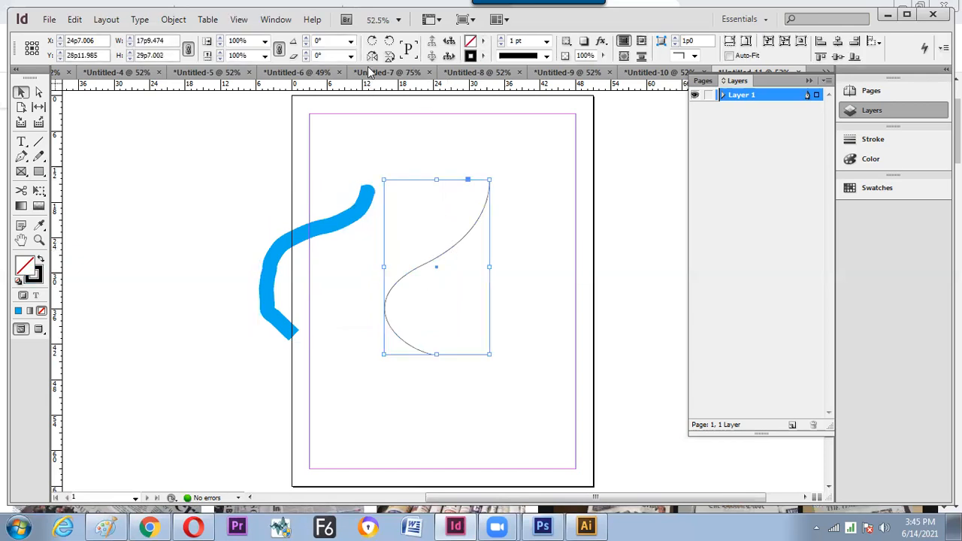
{"action": "left_click", "coordinate": [502, 38]}
{"action": "left_click", "coordinate": [501, 45]}
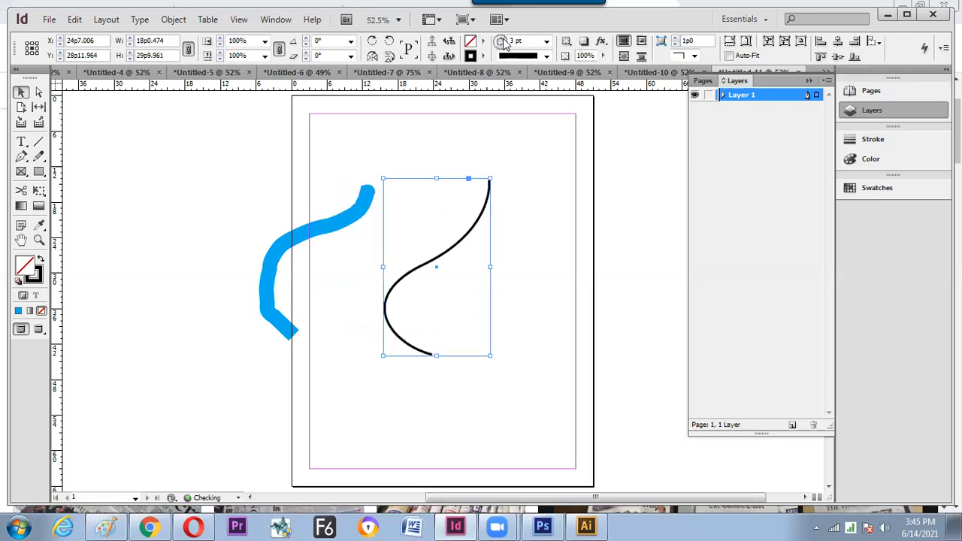
{"action": "left_click", "coordinate": [501, 39]}
{"action": "left_click", "coordinate": [501, 39]}
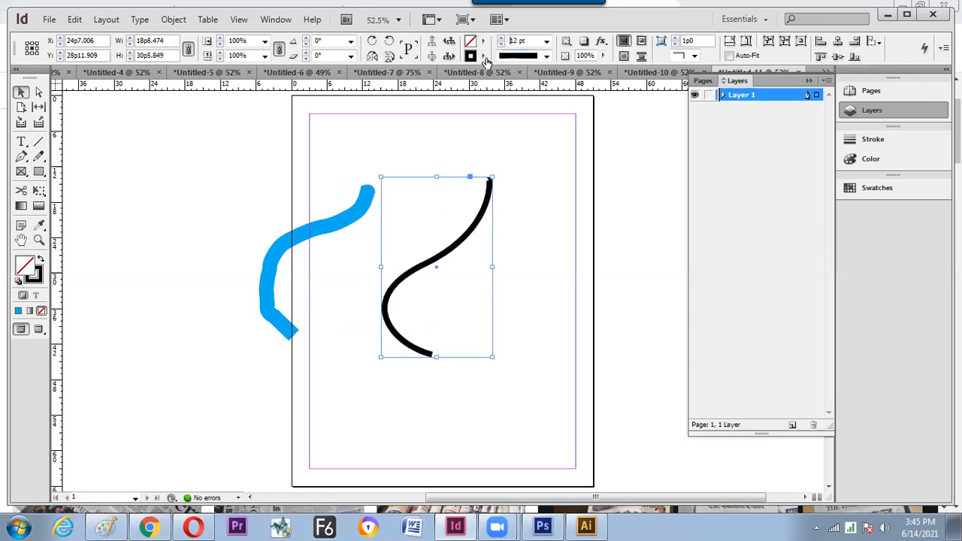
- Check the cyan swatch settings and switch the S-curve's stroke to magenta
{"action": "left_click", "coordinate": [484, 57]}
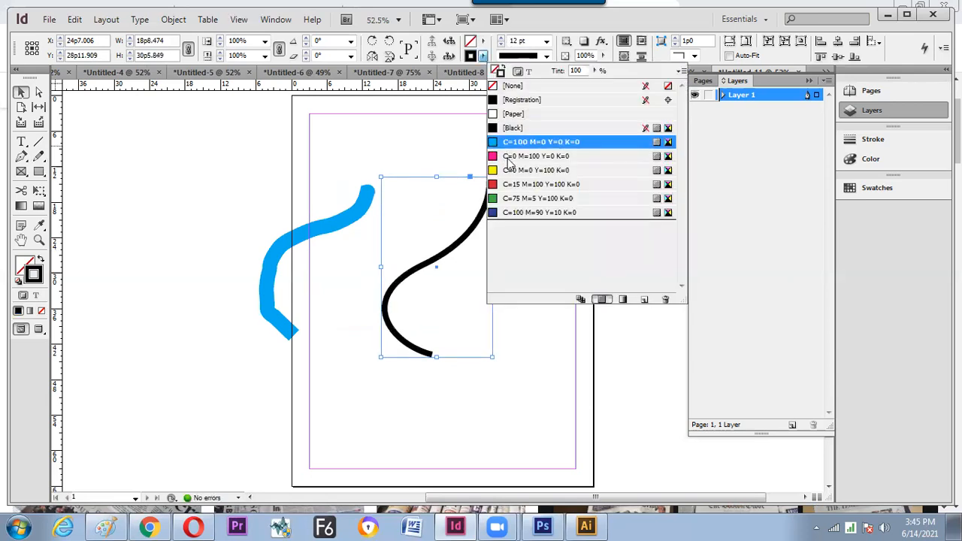
{"action": "double_click", "coordinate": [506, 143]}
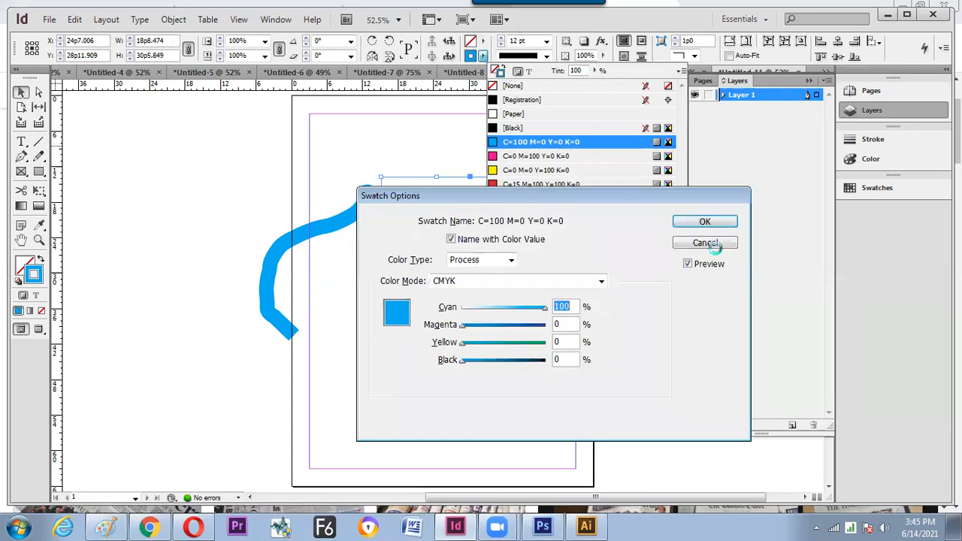
{"action": "key", "text": "Return"}
{"action": "key", "text": "Down"}
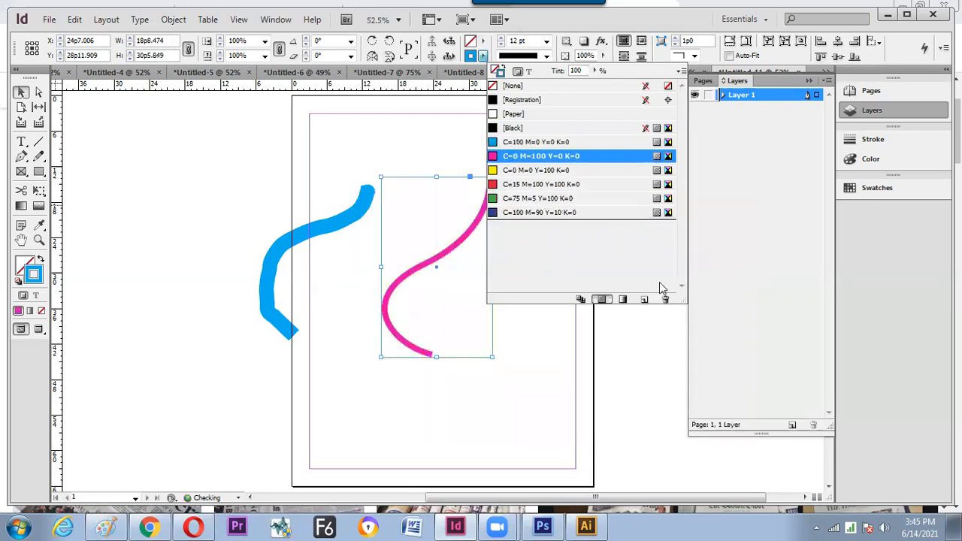
{"action": "left_click", "coordinate": [448, 294]}
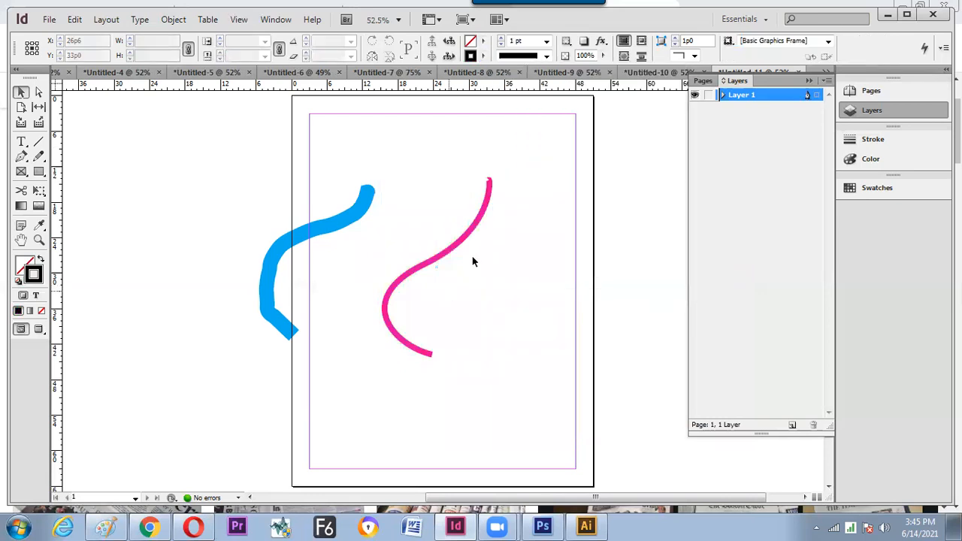
{"action": "left_click", "coordinate": [436, 254]}
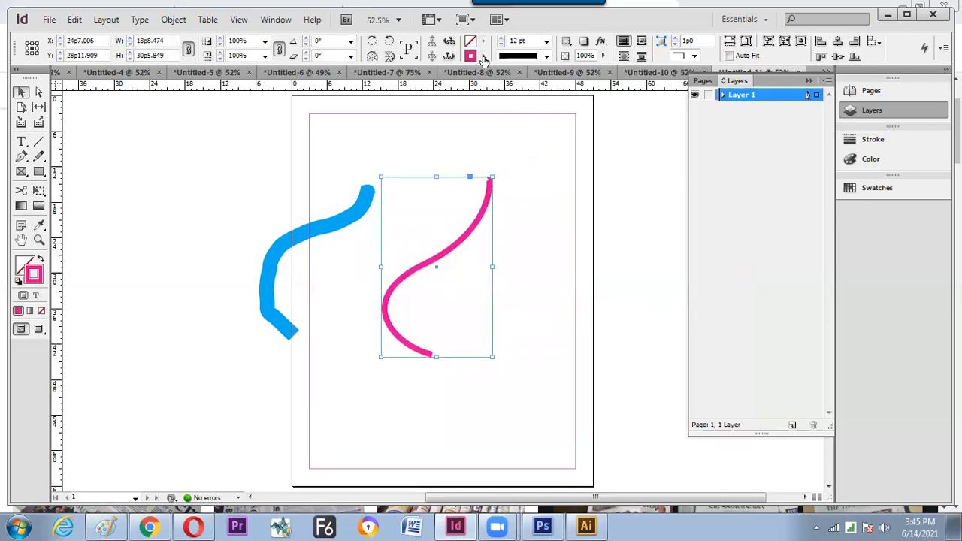
- Create a new yellow swatch C=5 M=11 Y=84 K=0 and apply it to the stroke
{"action": "left_click", "coordinate": [483, 57]}
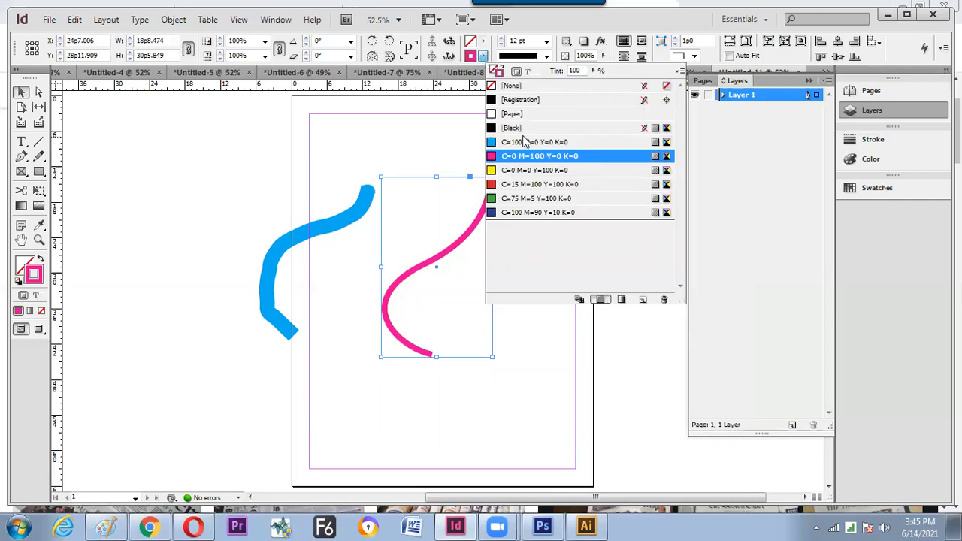
{"action": "left_click", "coordinate": [644, 300]}
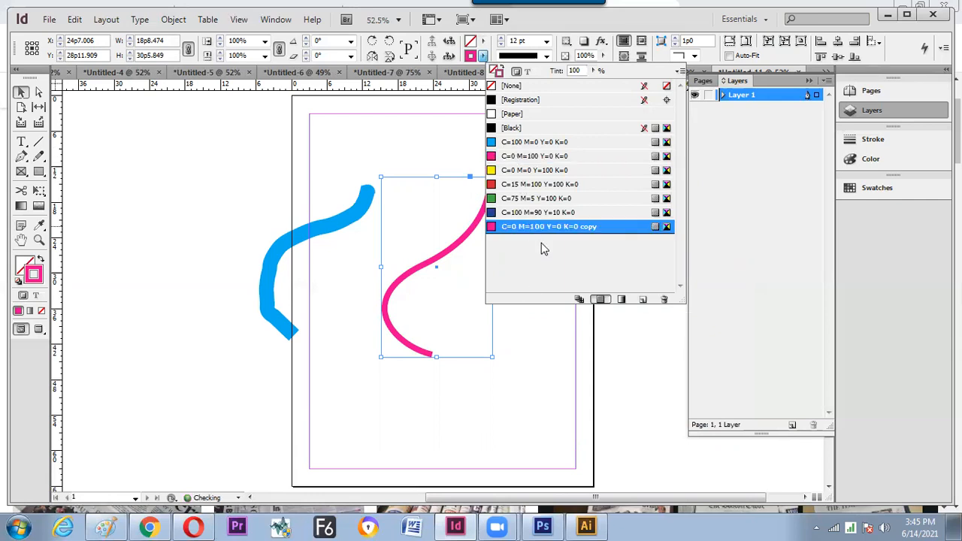
{"action": "left_click_drag", "start_coordinate": [495, 308], "coordinate": [470, 332]}
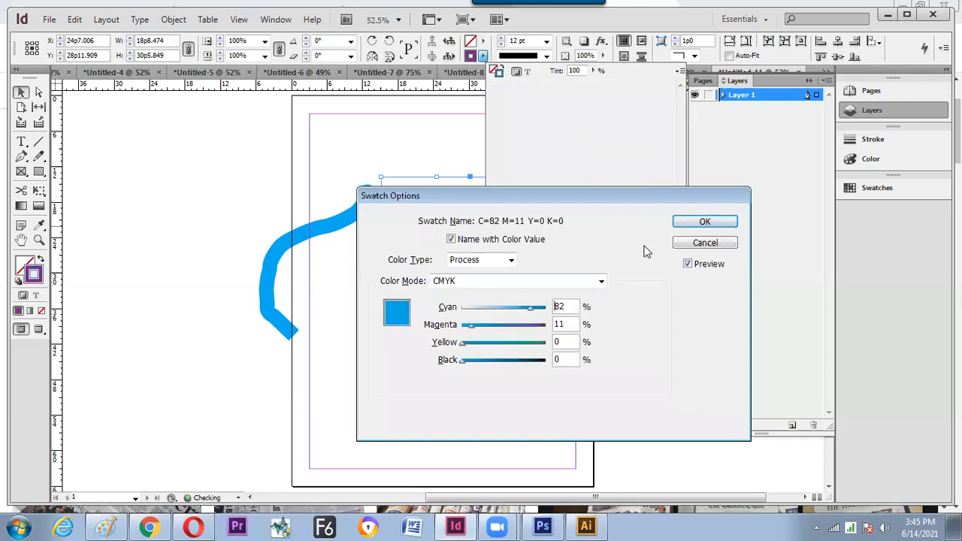
{"action": "left_click_drag", "start_coordinate": [534, 309], "coordinate": [484, 310]}
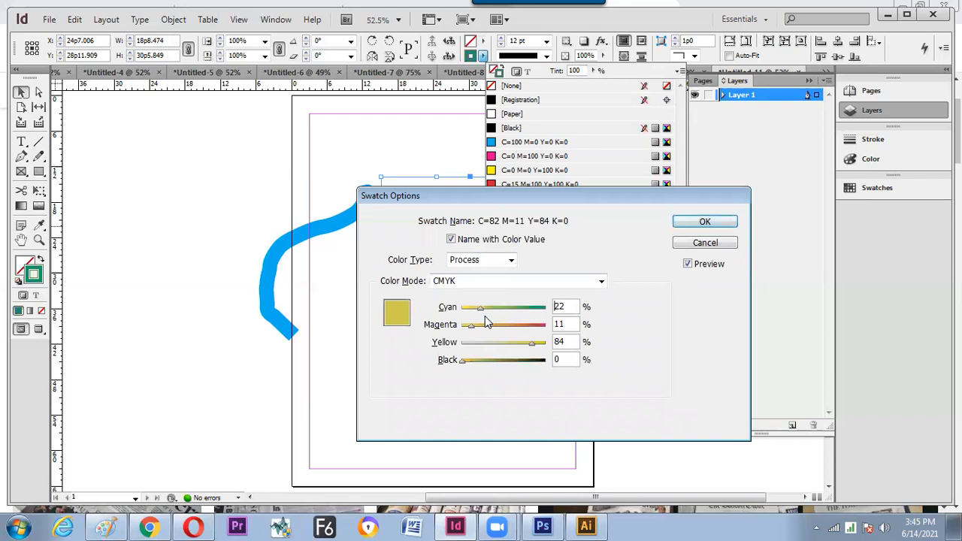
{"action": "left_click", "coordinate": [686, 222]}
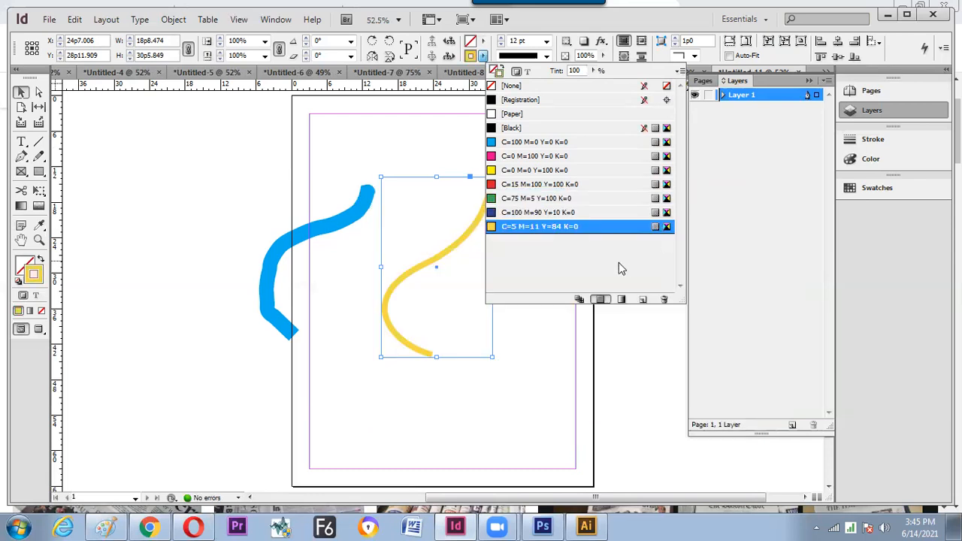
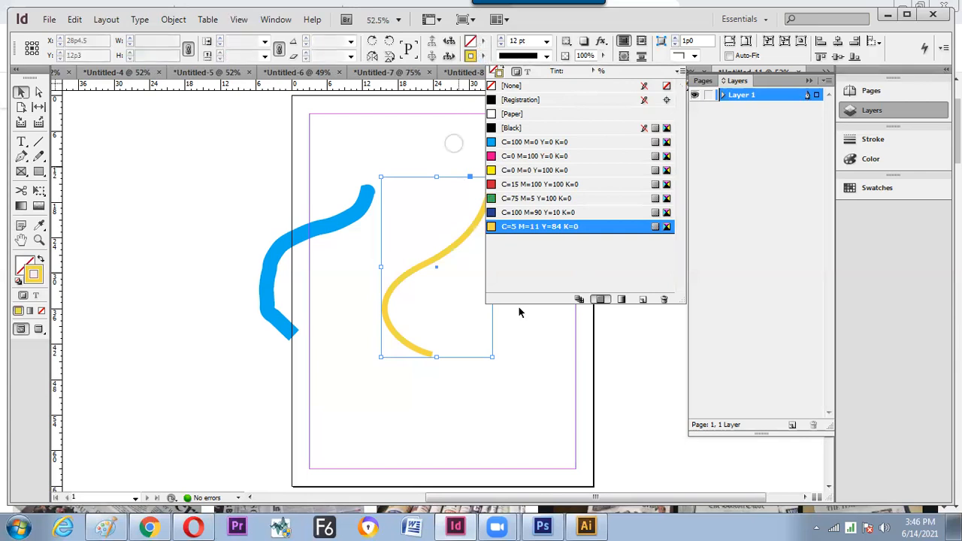
- Click an empty spot on the page to close the swatch list and deselect the yellow curve
{"action": "left_click", "coordinate": [550, 319]}
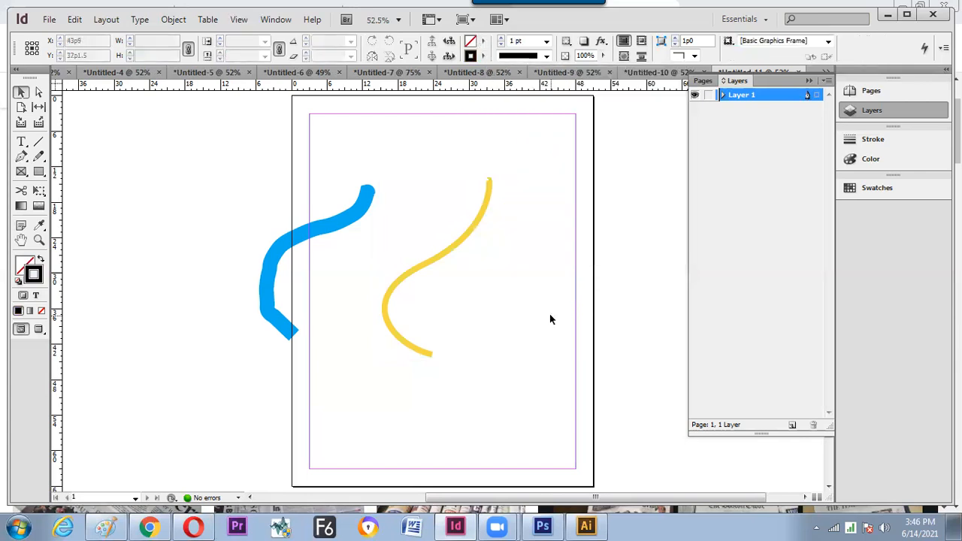
- Recolour the yellow curve's stroke teal in the Color Picker and add it as a CMYK swatch
{"action": "left_click", "coordinate": [480, 218]}
{"action": "double_click", "coordinate": [39, 274]}
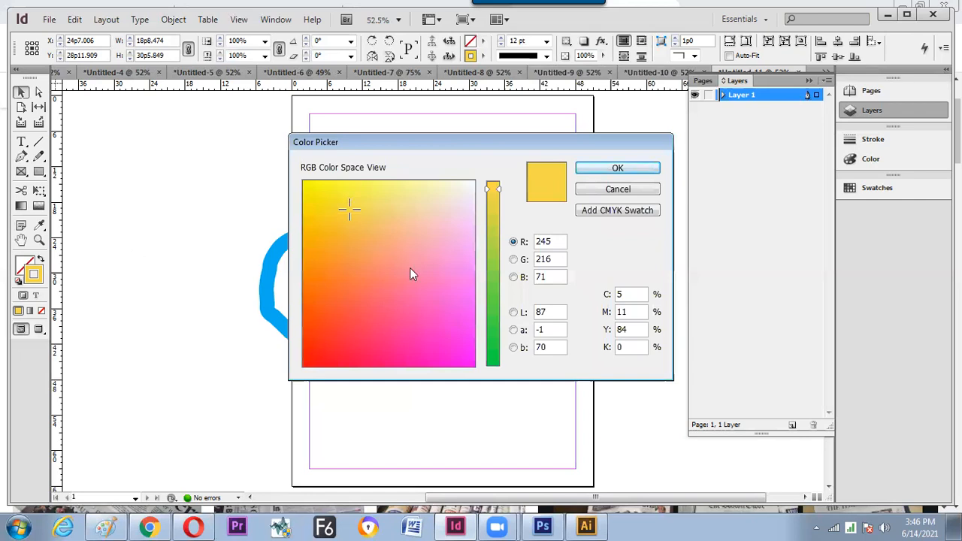
{"action": "left_click", "coordinate": [367, 283]}
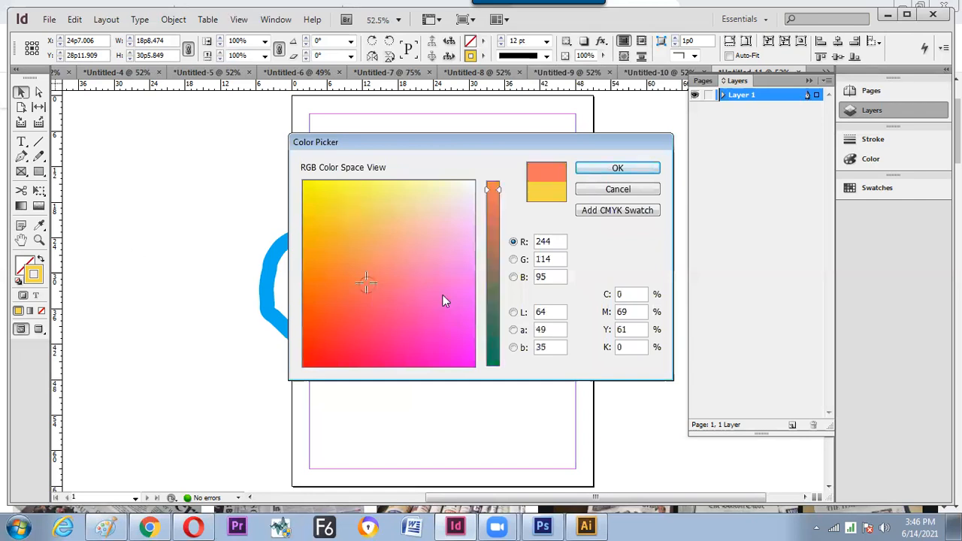
{"action": "left_click", "coordinate": [491, 297]}
{"action": "left_click", "coordinate": [438, 210]}
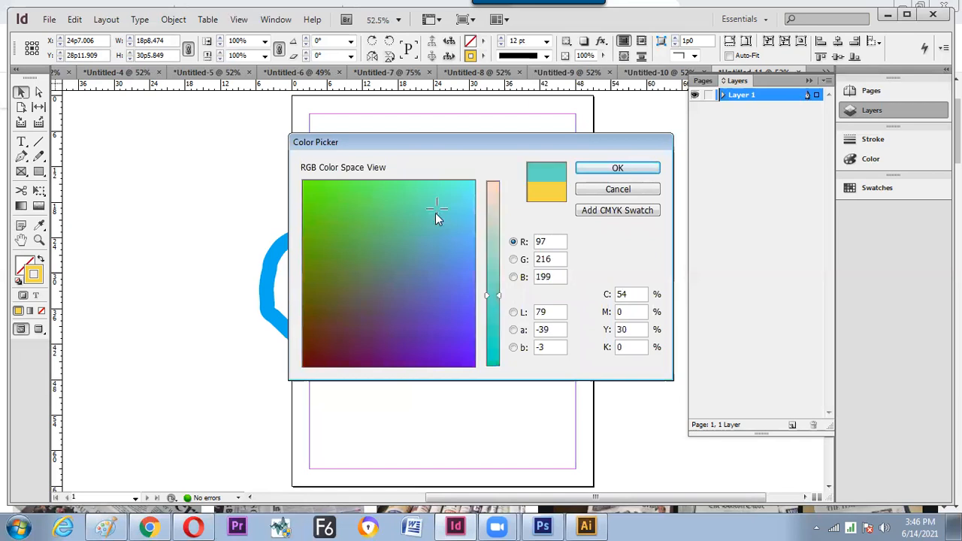
{"action": "left_click", "coordinate": [458, 196]}
{"action": "left_click", "coordinate": [447, 202]}
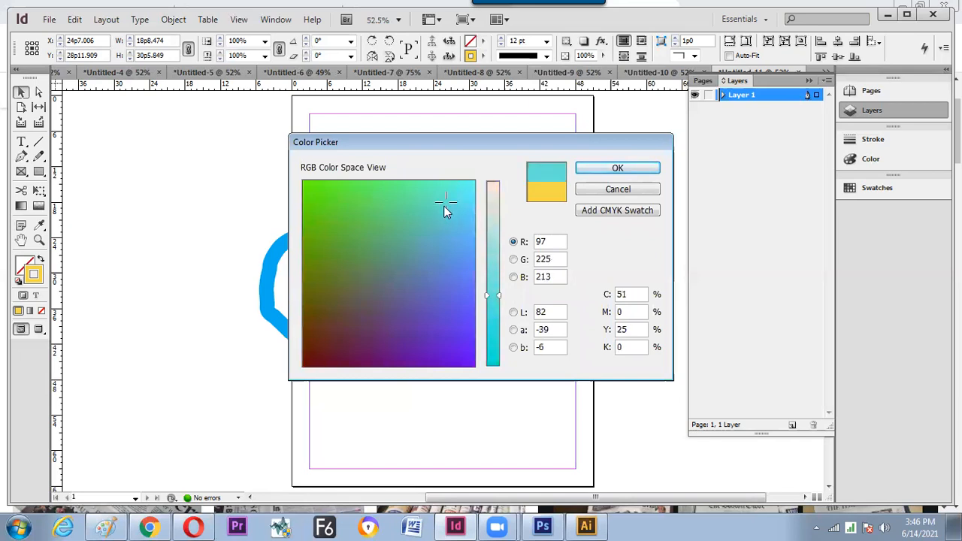
{"action": "left_click", "coordinate": [594, 214]}
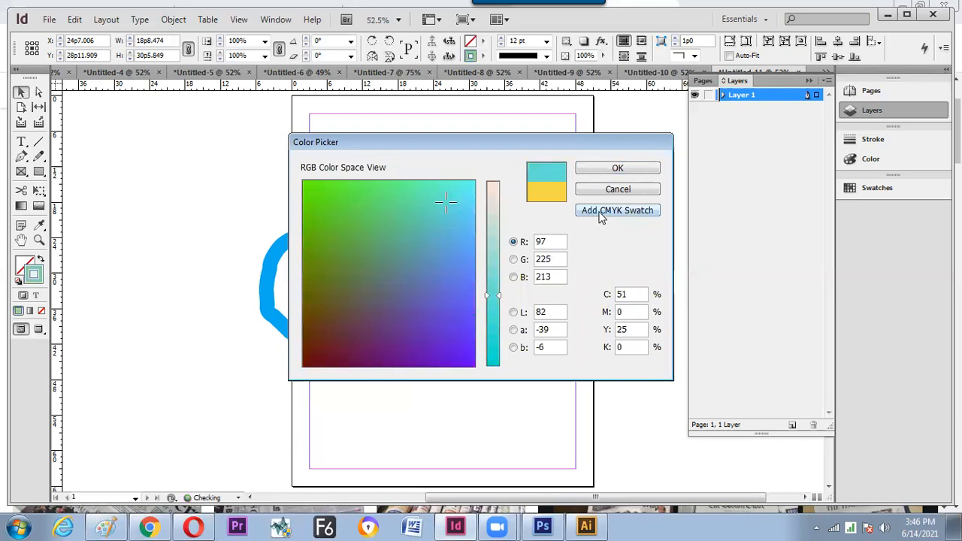
{"action": "left_click", "coordinate": [606, 170]}
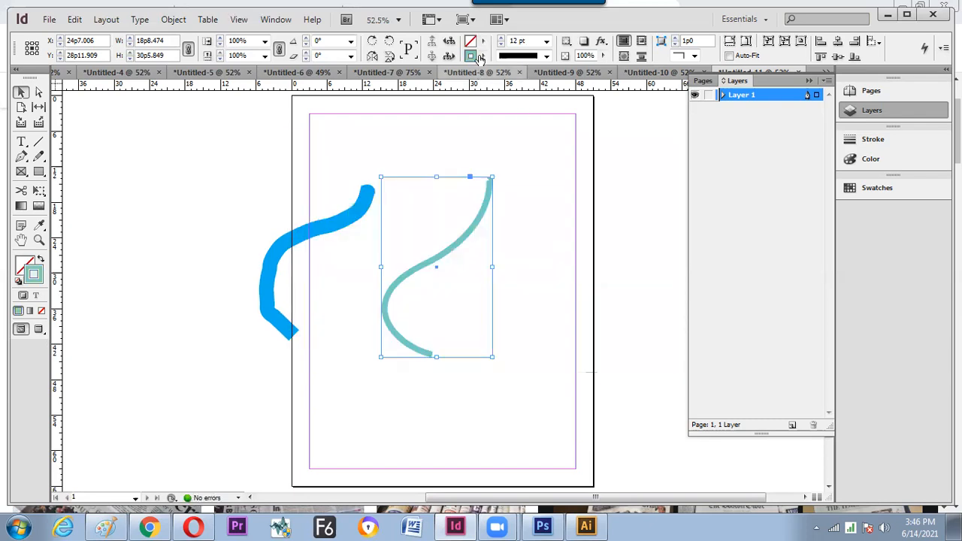
- Delete the duplicate teal swatch and reapply C=51 M=0 Y=25 K=0 to the curve's stroke
{"action": "left_click", "coordinate": [484, 56]}
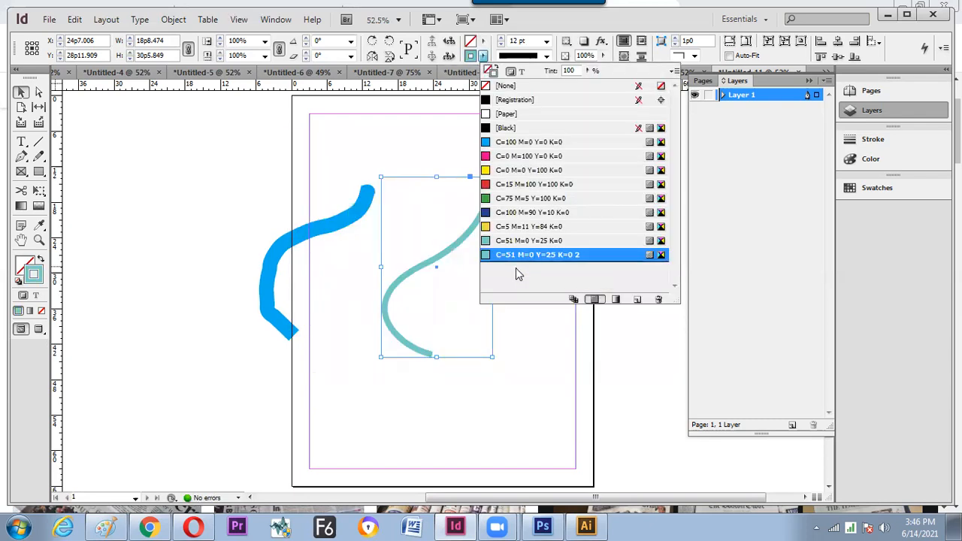
{"action": "left_click", "coordinate": [656, 300]}
{"action": "left_click", "coordinate": [490, 291]}
{"action": "left_click", "coordinate": [526, 241]}
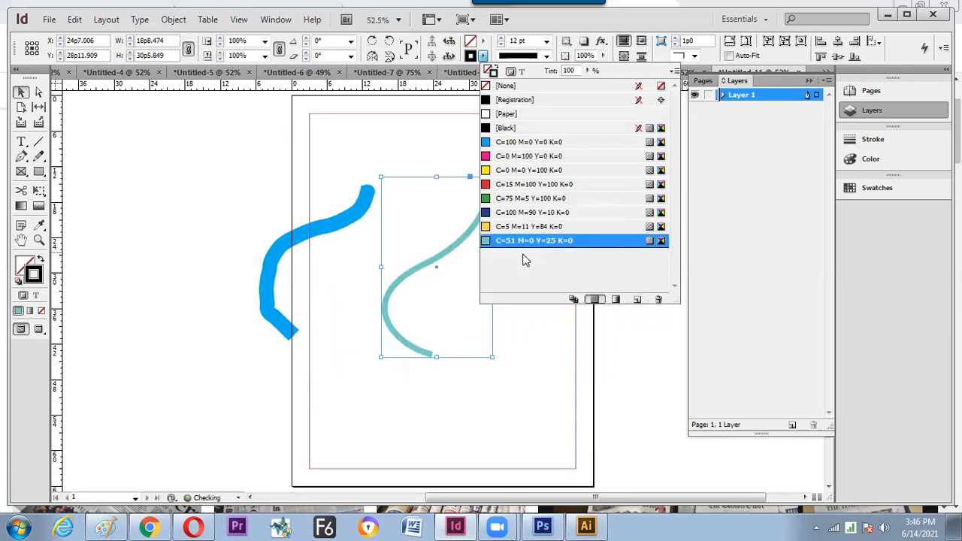
{"action": "left_click", "coordinate": [412, 198]}
- Delete both curves and pencil-draw a wavy half-leaf outline down the left side of the page
{"action": "key", "text": "ctrl+a"}
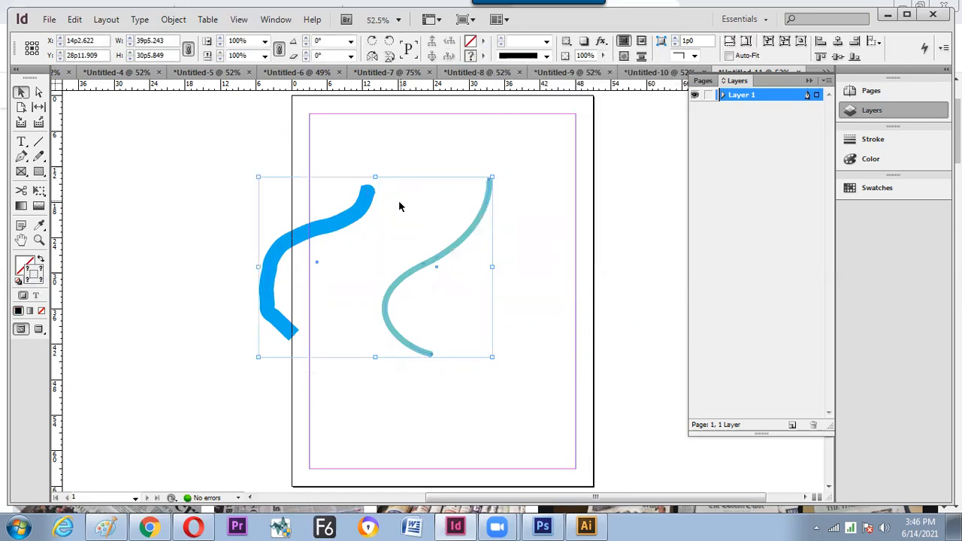
{"action": "key", "text": "Delete"}
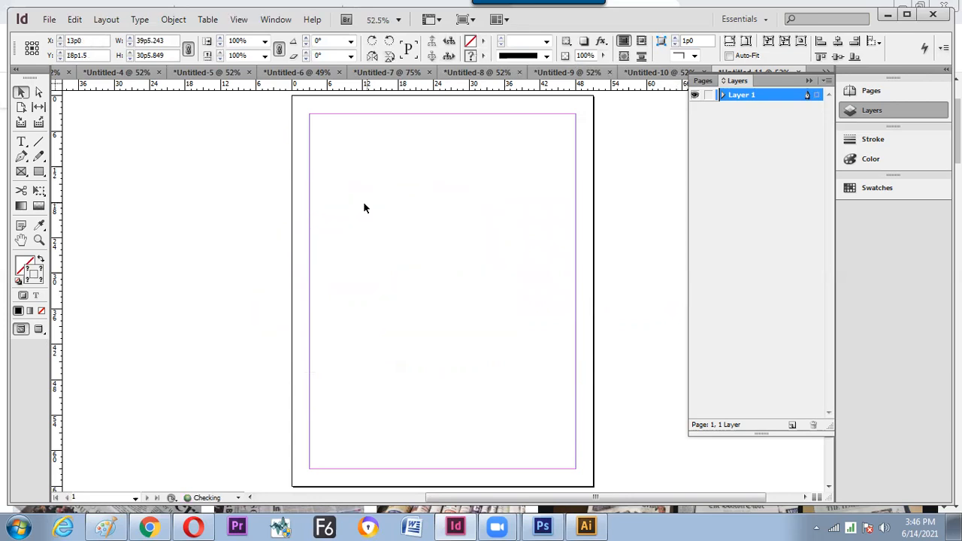
{"action": "key", "text": "n"}
{"action": "left_click", "coordinate": [91, 162]}
{"action": "mouse_move", "coordinate": [330, 209]}
{"action": "left_mouse_down"}
{"action": "mouse_move", "coordinate": [287, 255]}
{"action": "mouse_move", "coordinate": [306, 294]}
{"action": "mouse_move", "coordinate": [379, 355]}
{"action": "mouse_move", "coordinate": [366, 391]}
{"action": "left_mouse_up"}
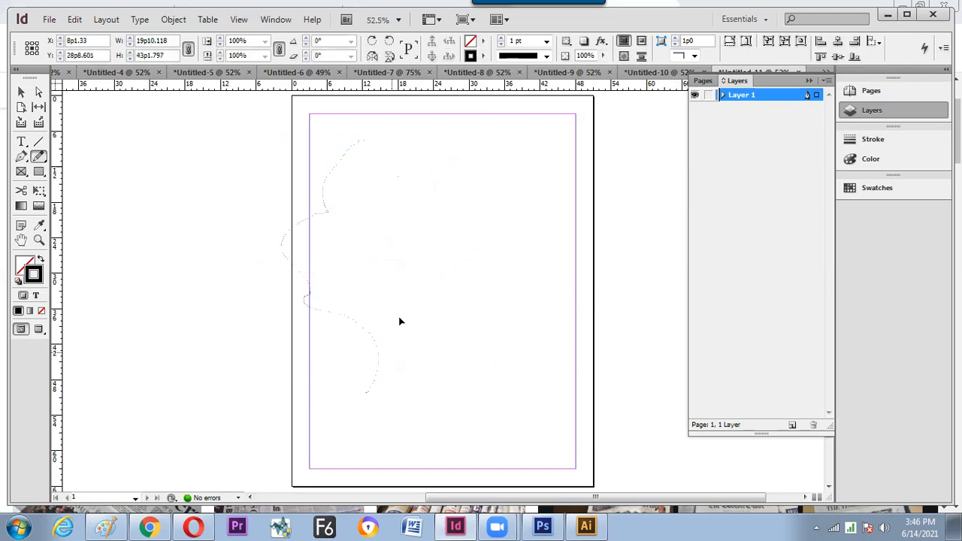
{"action": "key", "text": "v"}
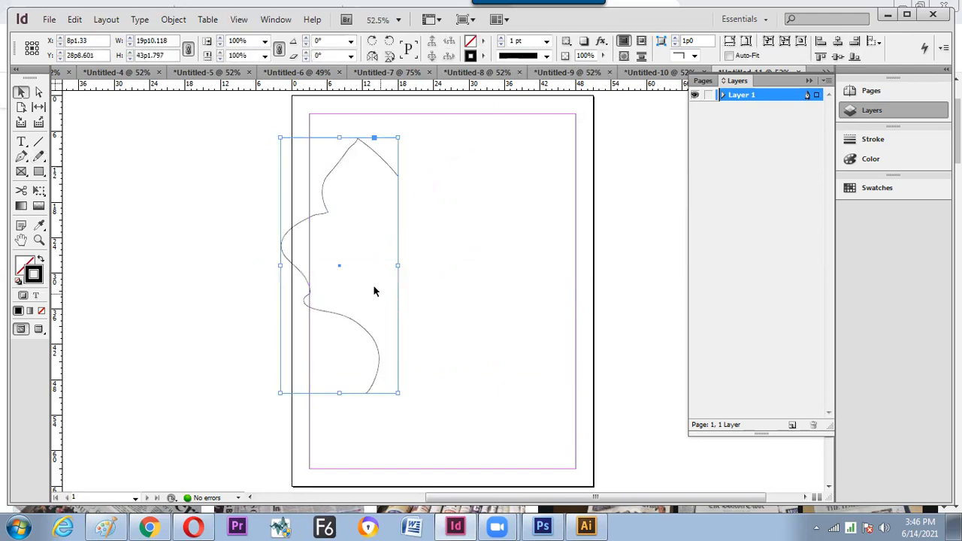
{"action": "left_click", "coordinate": [39, 190]}
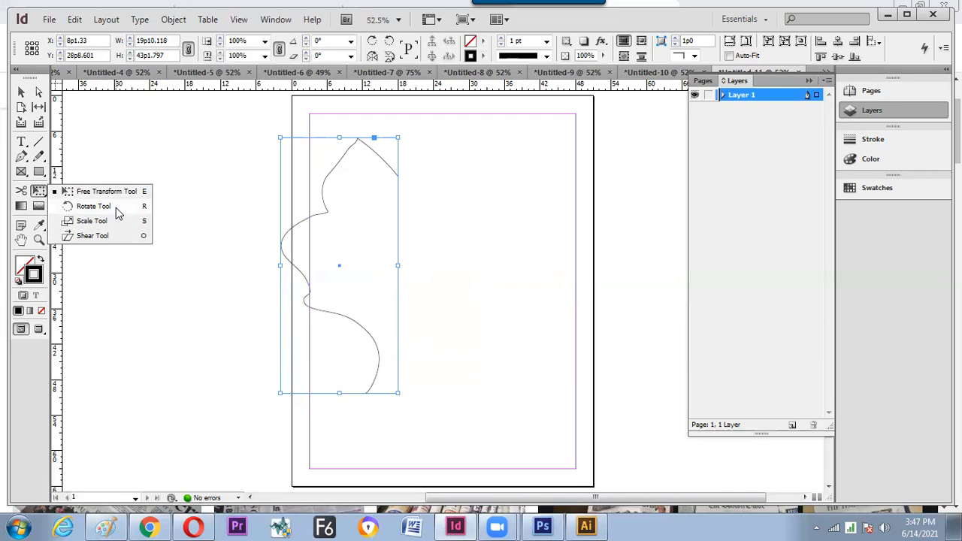
- Duplicate the half-leaf outline in place and nudge the copy slightly right and down
{"action": "left_click", "coordinate": [116, 208]}
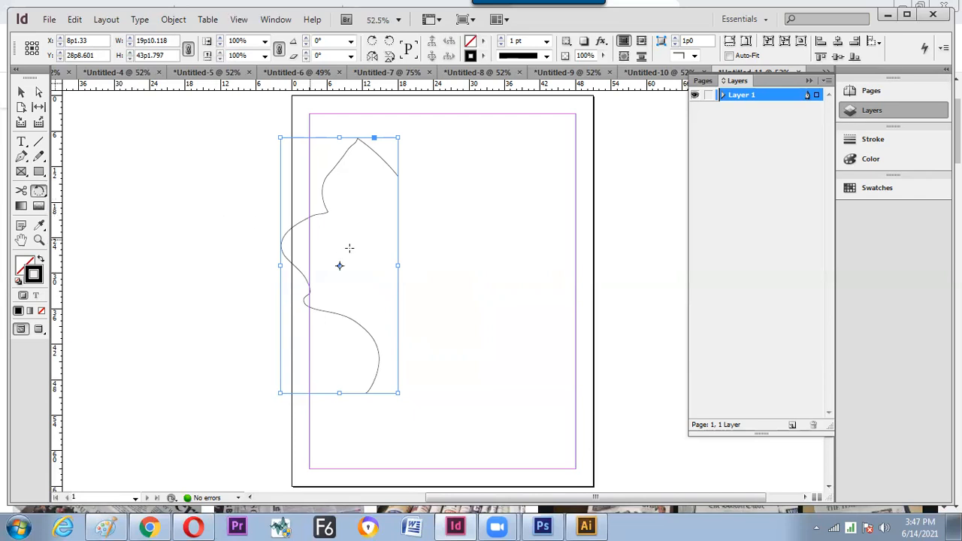
{"action": "left_click", "coordinate": [392, 229], "text": "alt"}
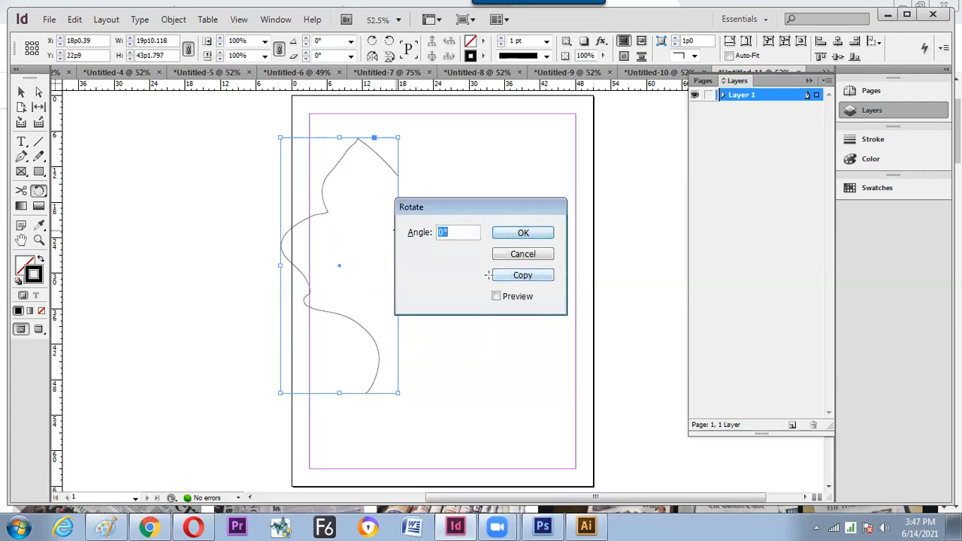
{"action": "left_click", "coordinate": [512, 276]}
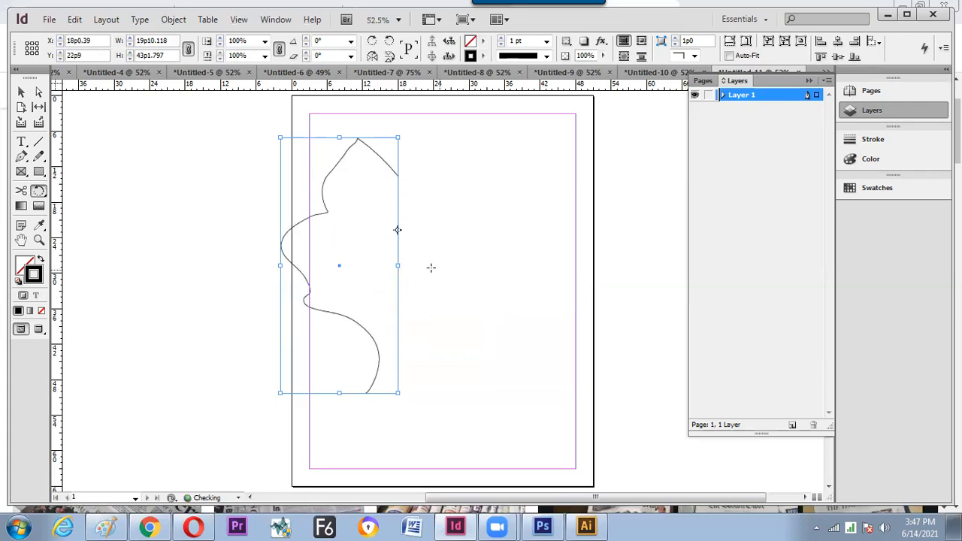
{"action": "left_click", "coordinate": [375, 275], "text": "ctrl"}
{"action": "key", "text": "ctrl+a"}
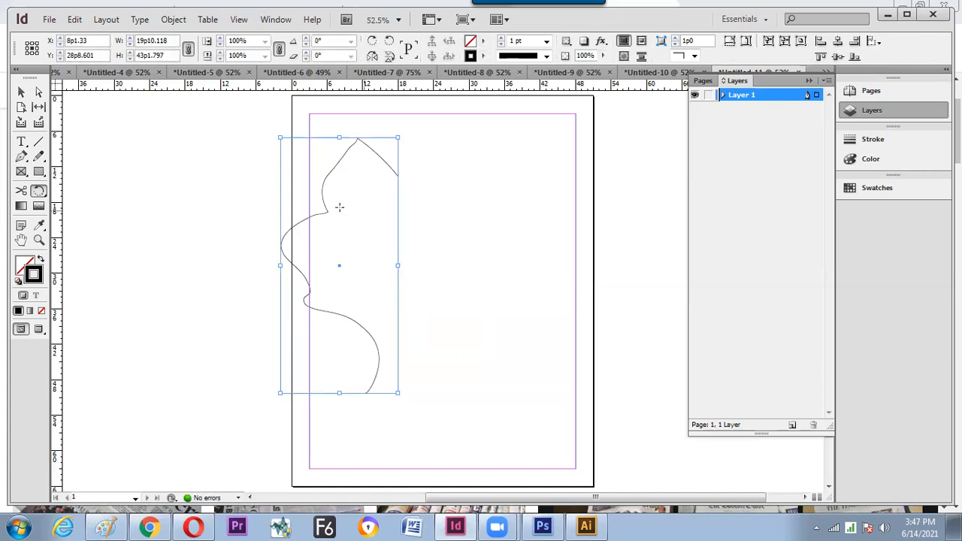
{"action": "left_click_drag", "start_coordinate": [327, 215], "coordinate": [350, 228]}
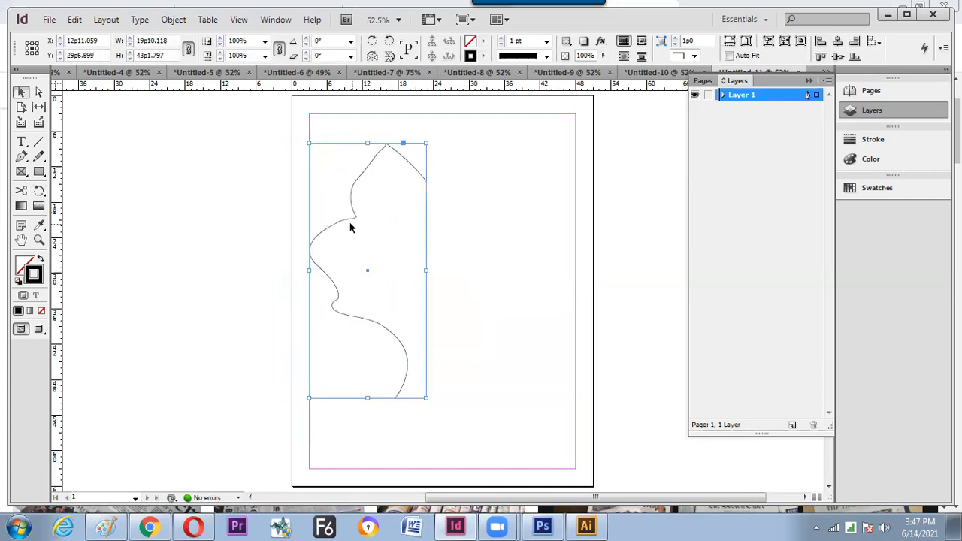
- Make a copy rotated 180° about the outline's top-right edge using the Rotate dialog
{"action": "key", "text": "r"}
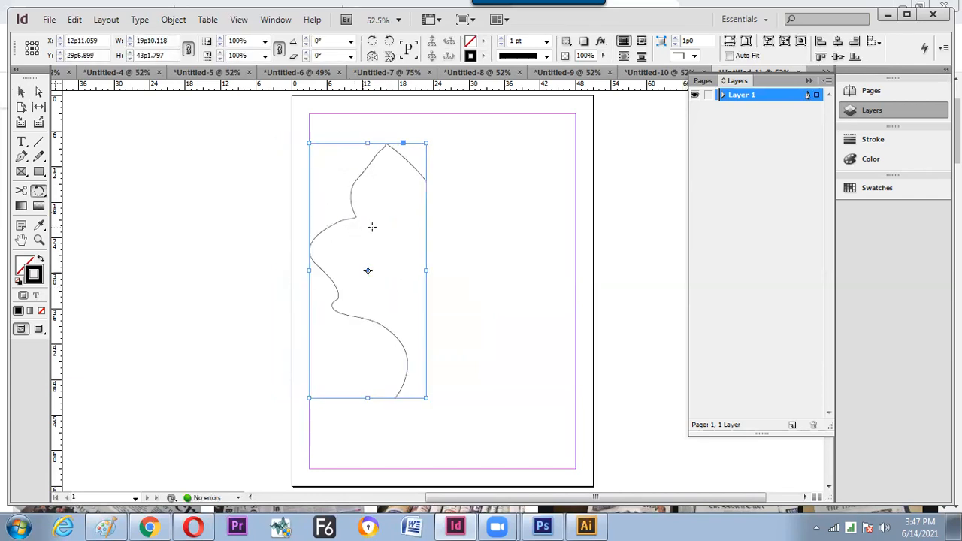
{"action": "left_click", "coordinate": [425, 181]}
{"action": "double_click", "coordinate": [45, 189]}
{"action": "left_click_drag", "start_coordinate": [502, 210], "coordinate": [611, 161]}
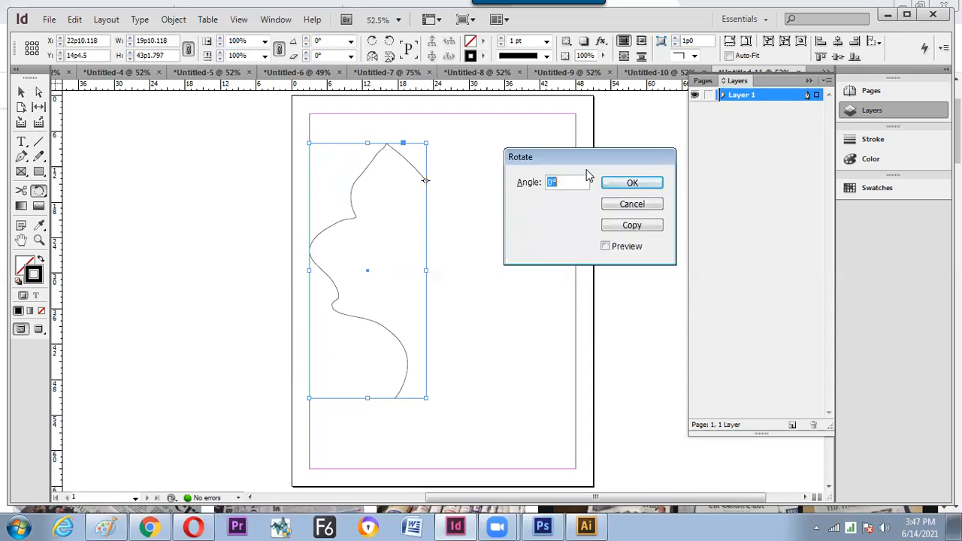
{"action": "left_click", "coordinate": [605, 246]}
{"action": "key", "text": "Tab"}
{"action": "type", "text": "1"}
{"action": "left_click", "coordinate": [606, 226]}
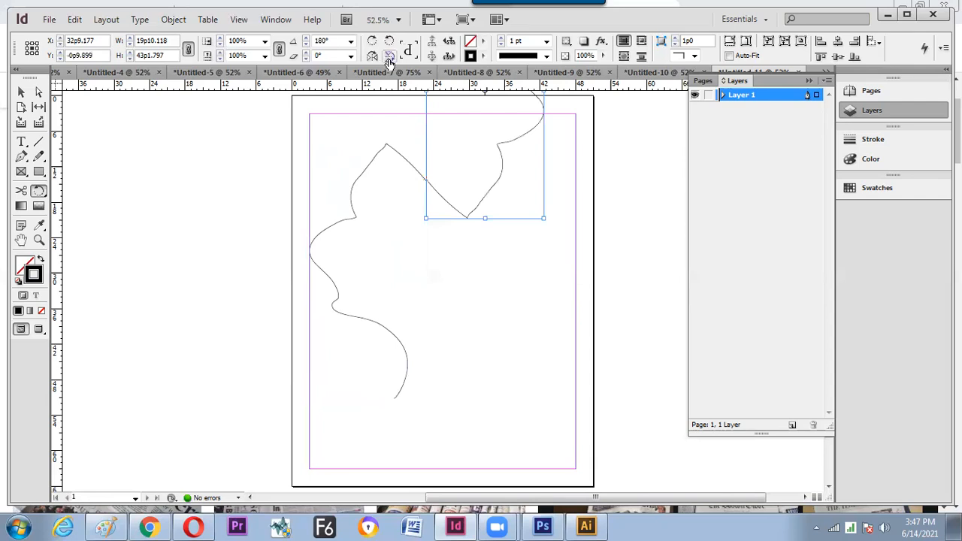
{"action": "left_click", "coordinate": [389, 57]}
- Flip the copy back, align both halves on vertical centres, move them lower, and select both
{"action": "left_click", "coordinate": [388, 57]}
{"action": "key", "text": "v"}
{"action": "left_click", "coordinate": [410, 166], "text": "shift"}
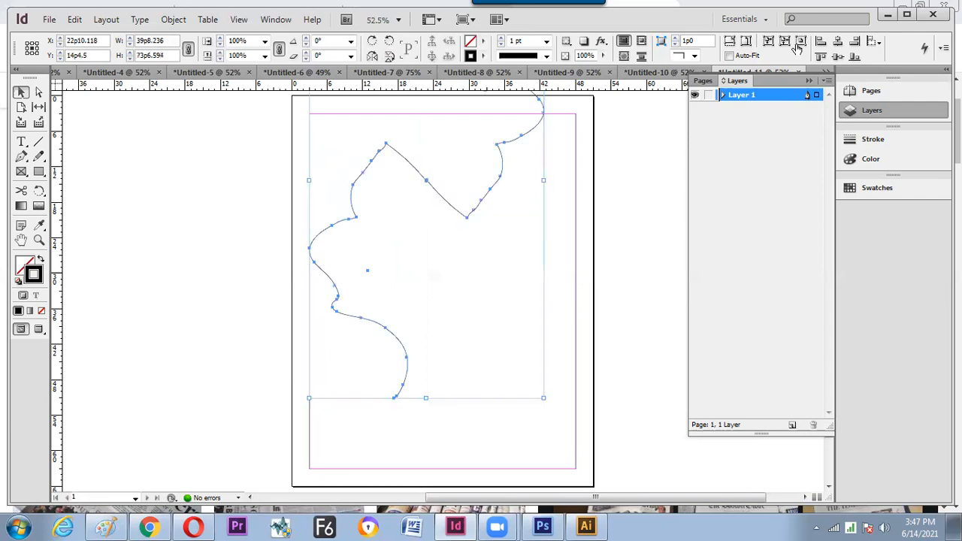
{"action": "left_click", "coordinate": [838, 56]}
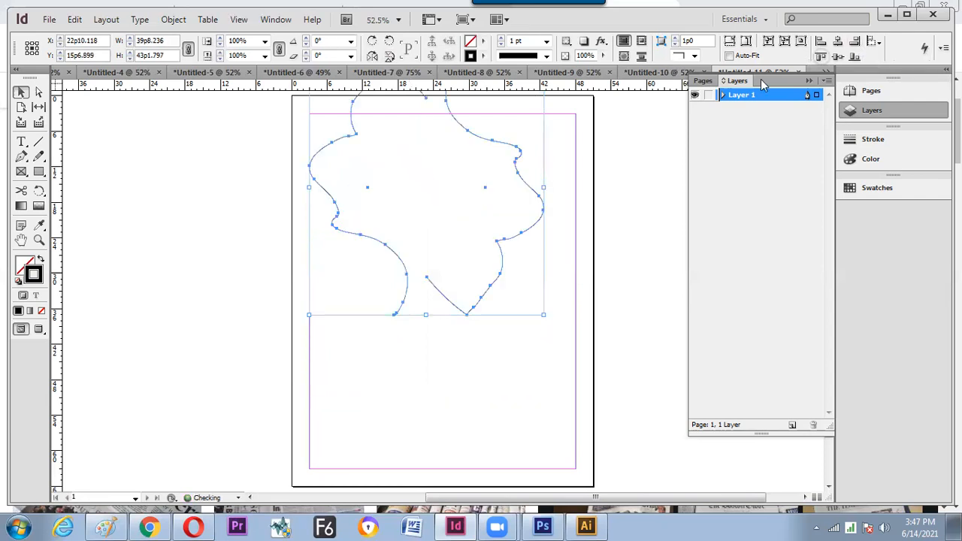
{"action": "left_click_drag", "start_coordinate": [518, 160], "coordinate": [562, 258]}
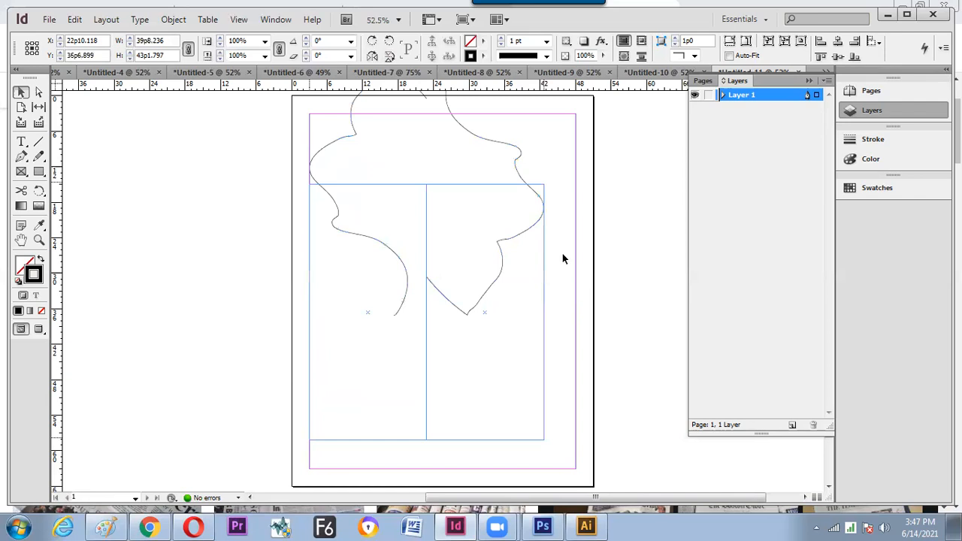
{"action": "left_click_drag", "start_coordinate": [521, 284], "coordinate": [521, 284]}
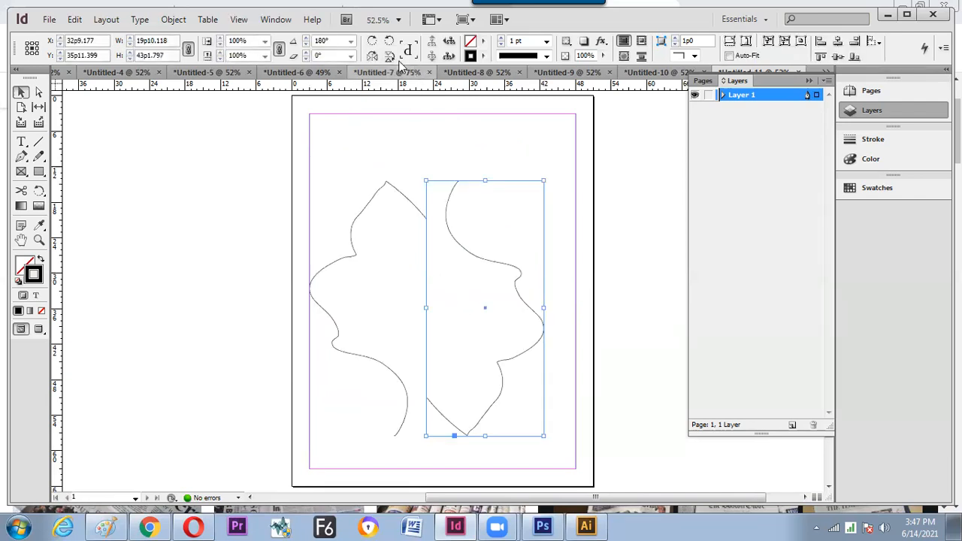
{"action": "left_click", "coordinate": [544, 165]}
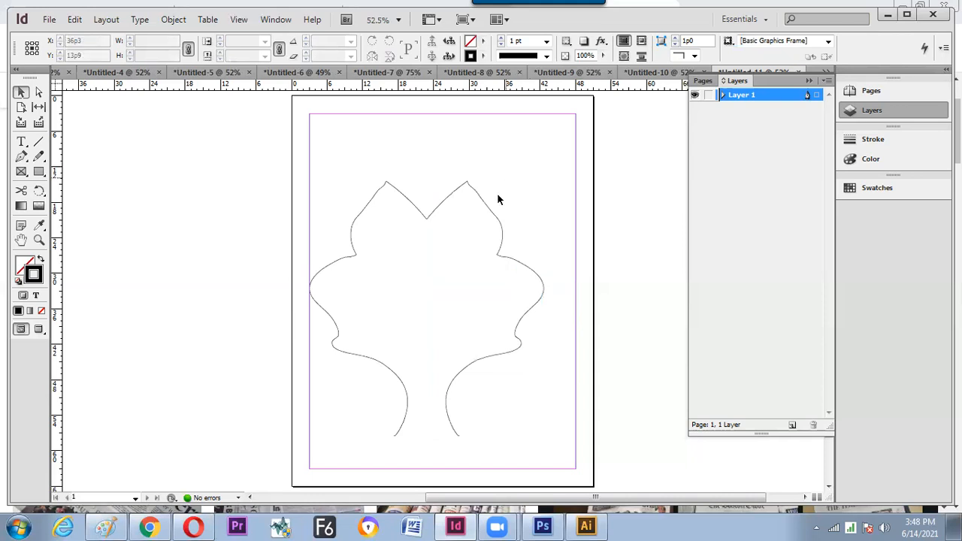
{"action": "left_click", "coordinate": [478, 216]}
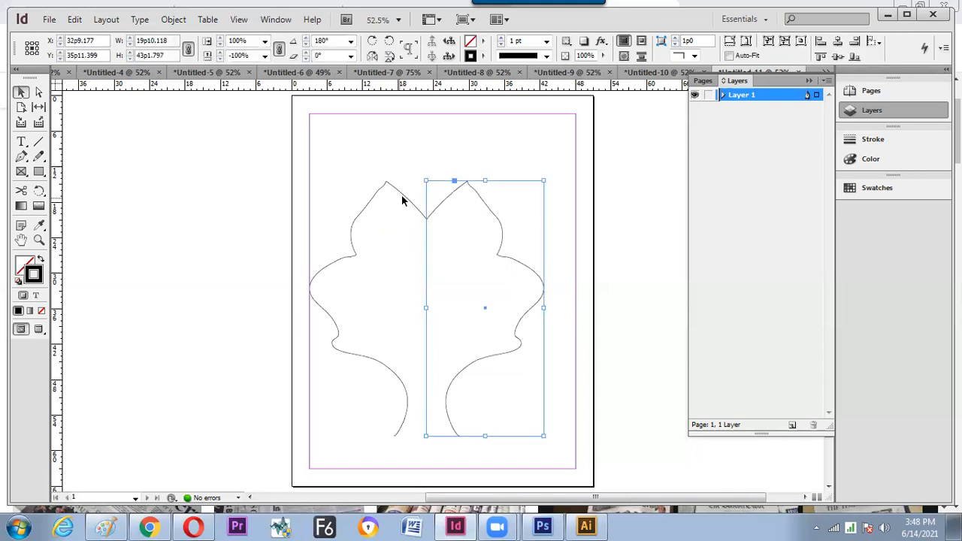
{"action": "left_click", "coordinate": [406, 200], "text": "shift"}
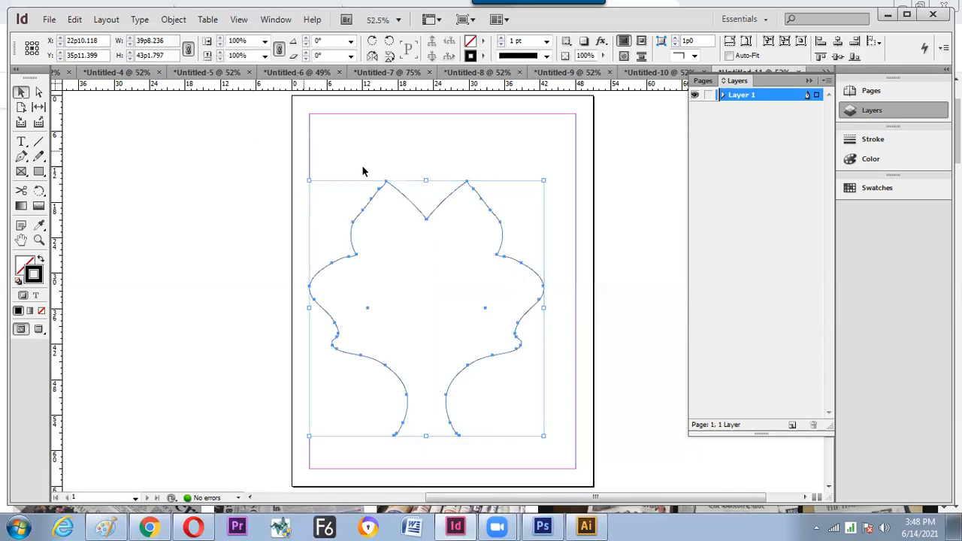
- Join the two halves with Object > Paths > Join and drag the top-centre notch up into a peak
{"action": "left_click", "coordinate": [106, 20]}
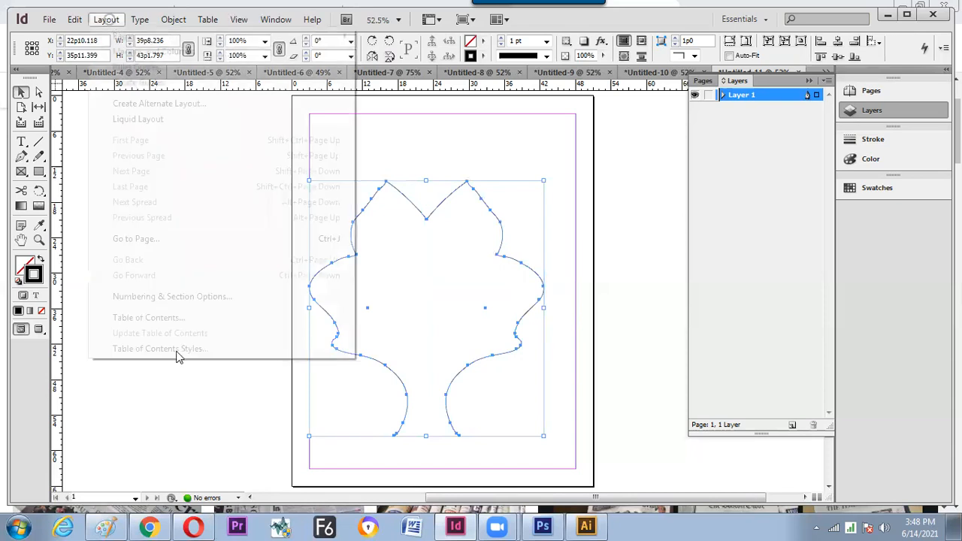
{"action": "mouse_move", "coordinate": [148, 19]}
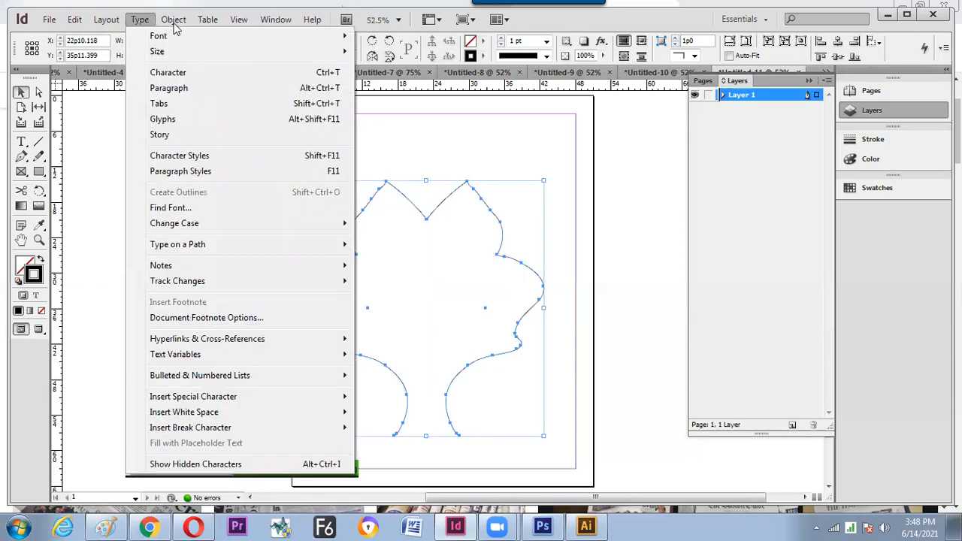
{"action": "mouse_move", "coordinate": [387, 436]}
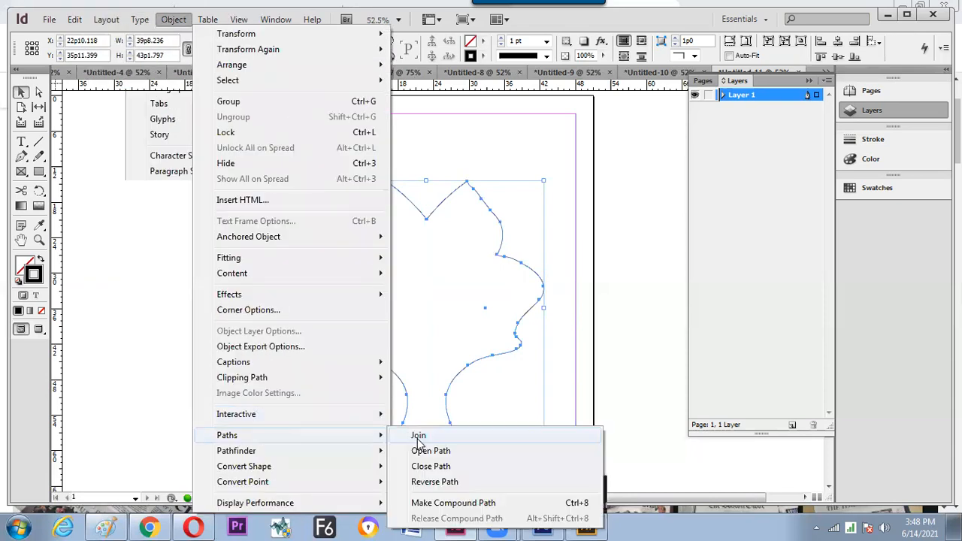
{"action": "left_click", "coordinate": [419, 413]}
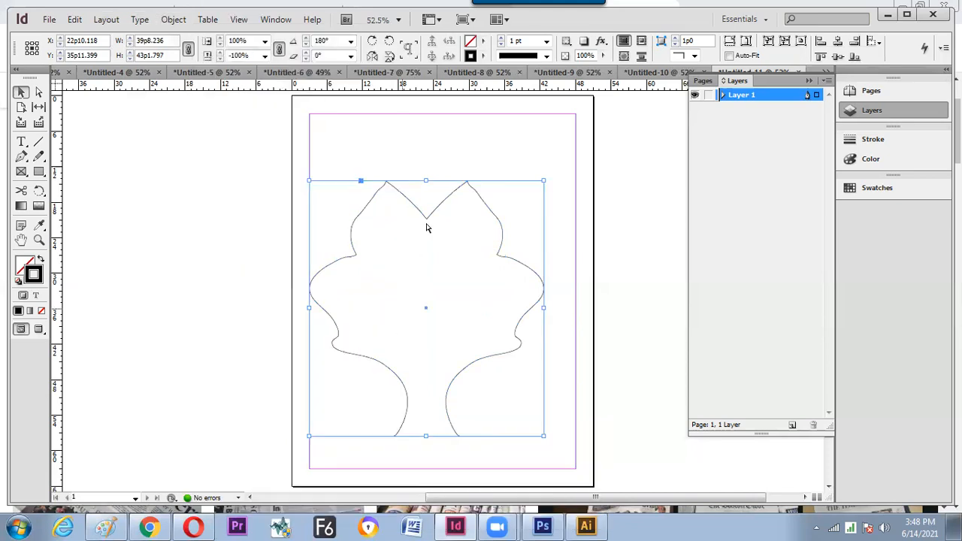
{"action": "key", "text": "a"}
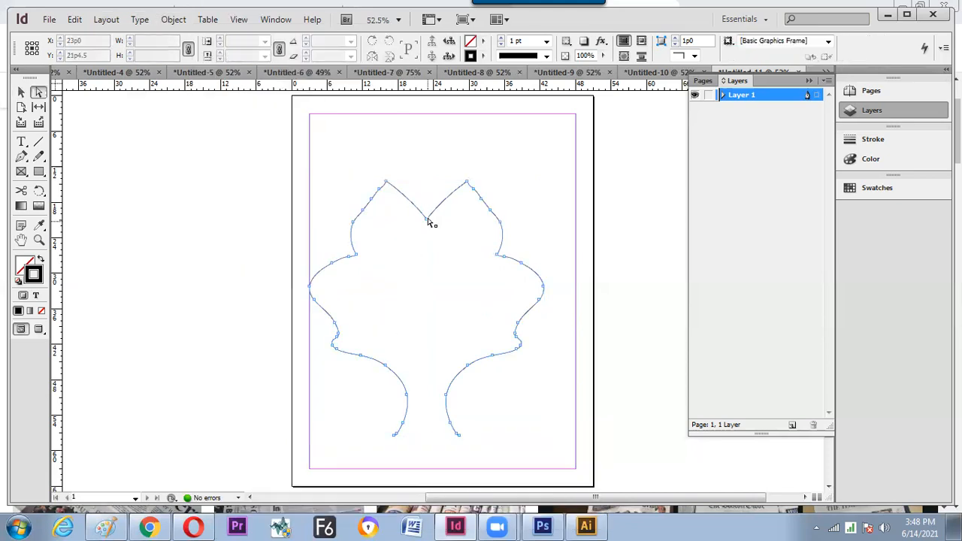
{"action": "left_click_drag", "start_coordinate": [427, 221], "coordinate": [426, 146]}
{"action": "left_click", "coordinate": [275, 18]}
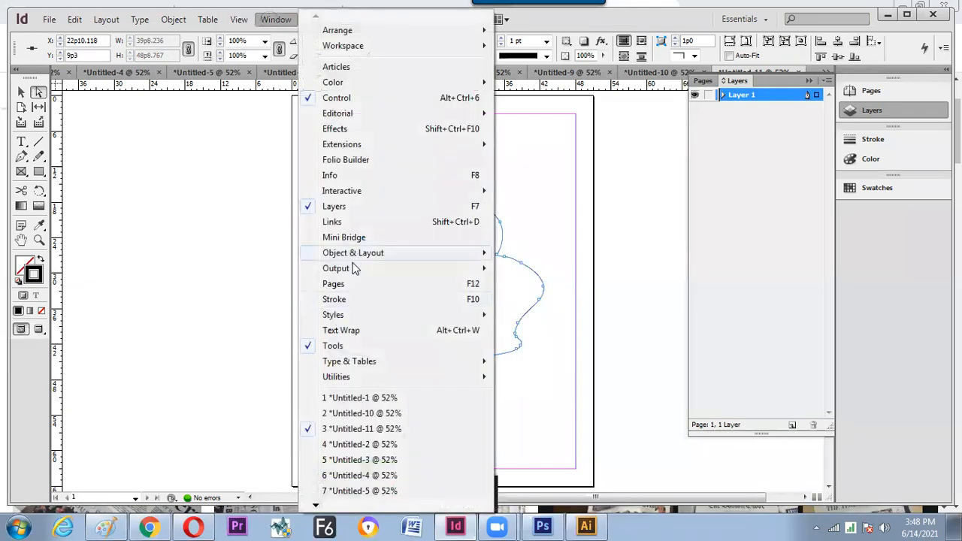
- Convert the top anchor to a sharp corner point in Pathfinder and nudge it up
{"action": "mouse_move", "coordinate": [353, 253]}
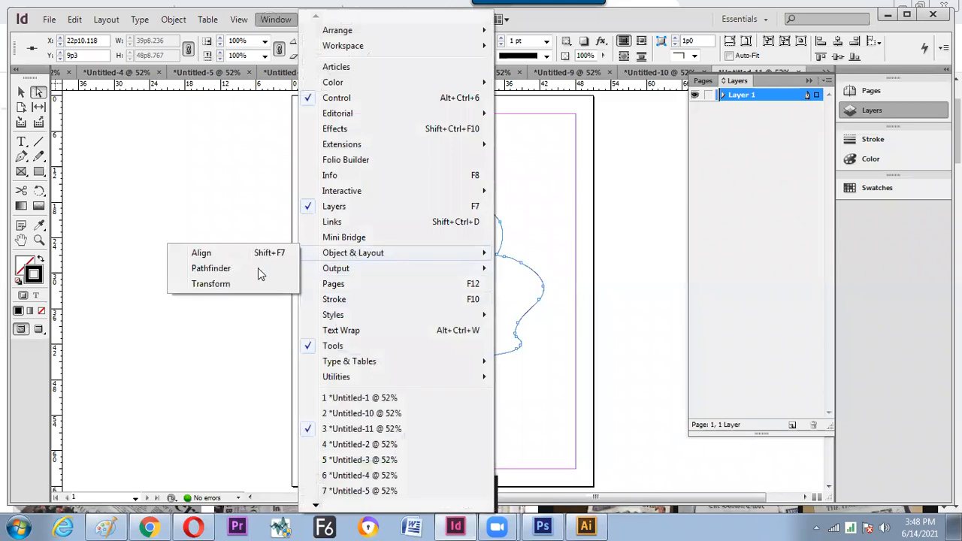
{"action": "left_click", "coordinate": [211, 268]}
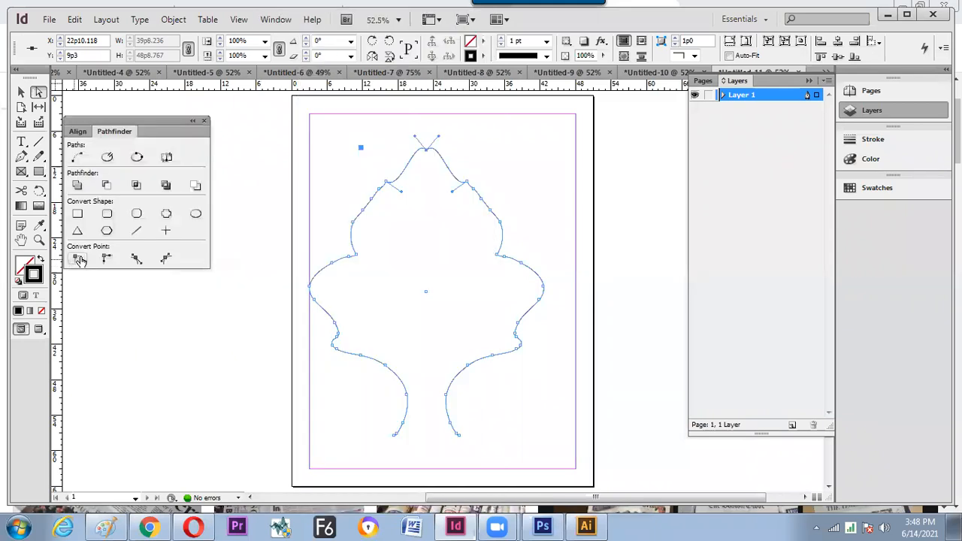
{"action": "left_click", "coordinate": [76, 259]}
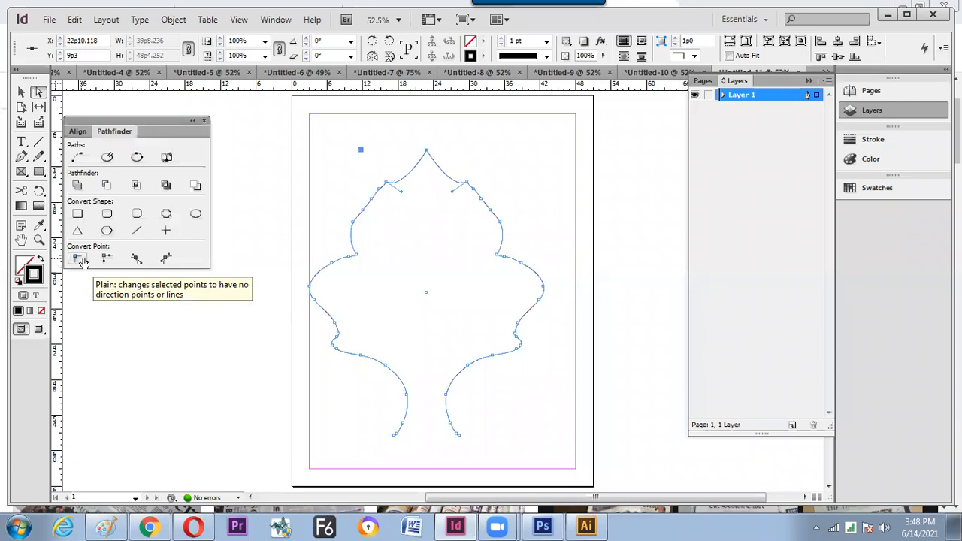
{"action": "key", "text": "Up"}
{"action": "key", "text": "Up"}
{"action": "key", "text": "Up"}
{"action": "key", "text": "Up"}
{"action": "key", "text": "Up"}
{"action": "key", "text": "Up"}
{"action": "key", "text": "Up"}
{"action": "key", "text": "Up"}
{"action": "key", "text": "Up"}
{"action": "key", "text": "Up"}
{"action": "key", "text": "Up"}
{"action": "key", "text": "Up"}
{"action": "key", "text": "Up"}
{"action": "key", "text": "Up"}
{"action": "key", "text": "Up"}
{"action": "key", "text": "Up"}
{"action": "key", "text": "Up"}
{"action": "key", "text": "Up"}
{"action": "key", "text": "Up"}
{"action": "key", "text": "Up"}
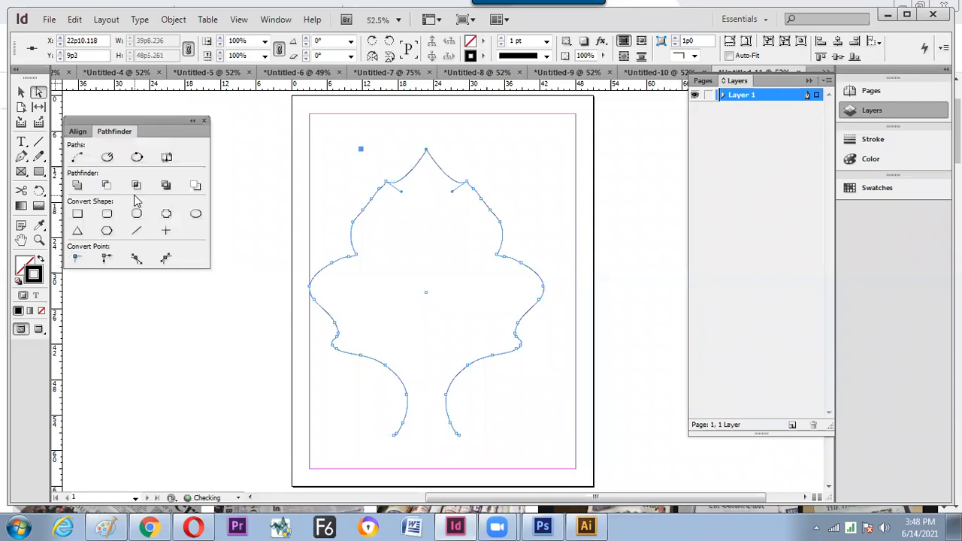
- Close the outline's open bottom with Close Path, then reselect the vase shape
{"action": "left_click", "coordinate": [21, 91]}
{"action": "left_click", "coordinate": [420, 271]}
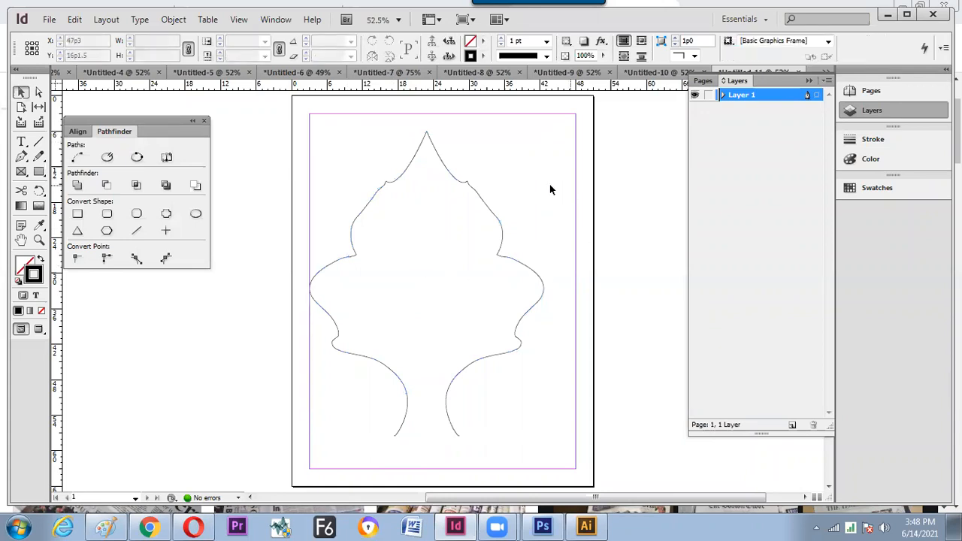
{"action": "left_click", "coordinate": [351, 354]}
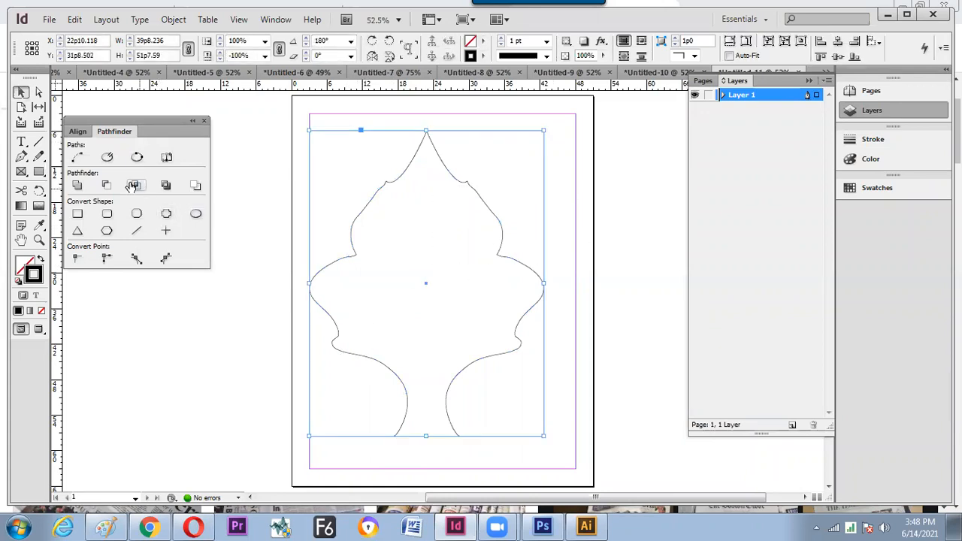
{"action": "left_click", "coordinate": [136, 157]}
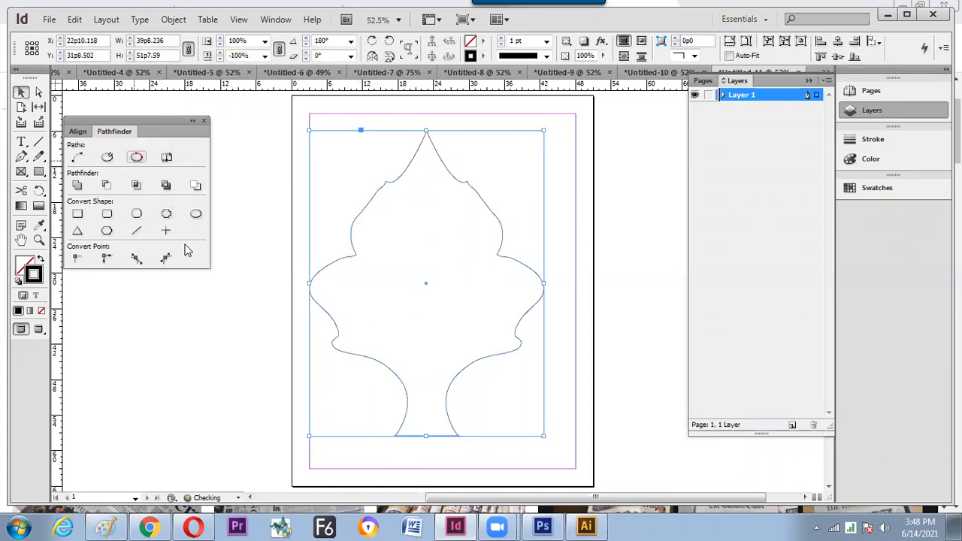
{"action": "left_click", "coordinate": [272, 312]}
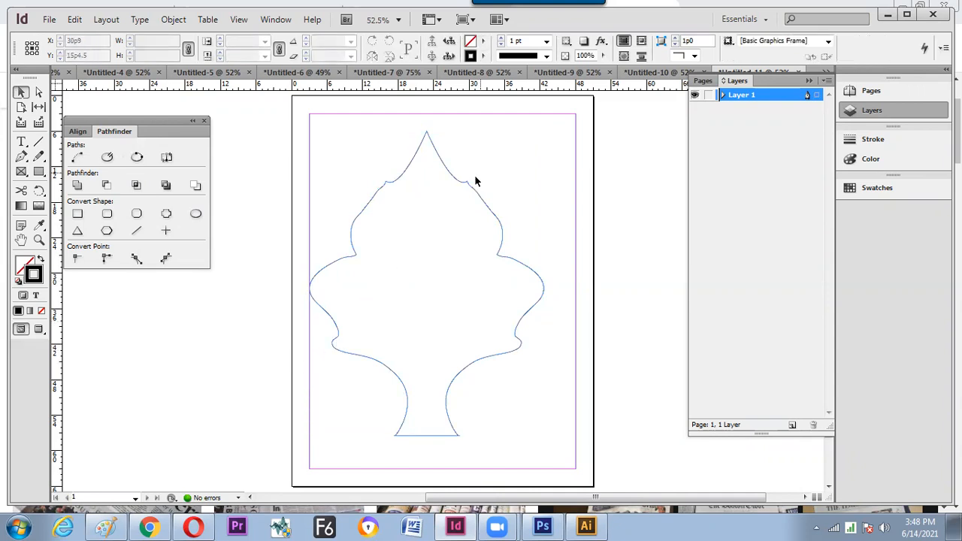
{"action": "left_click", "coordinate": [452, 184]}
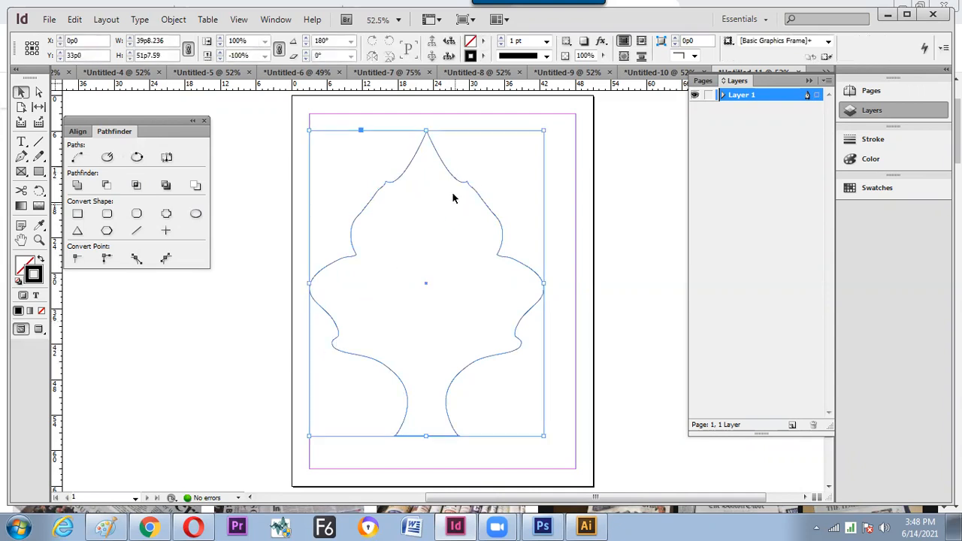
- Fill the shape with magenta C=0 M=100 Y=0 K=0 and shrink it proportionally toward the lower right
{"action": "left_click", "coordinate": [483, 40]}
{"action": "left_click", "coordinate": [506, 130]}
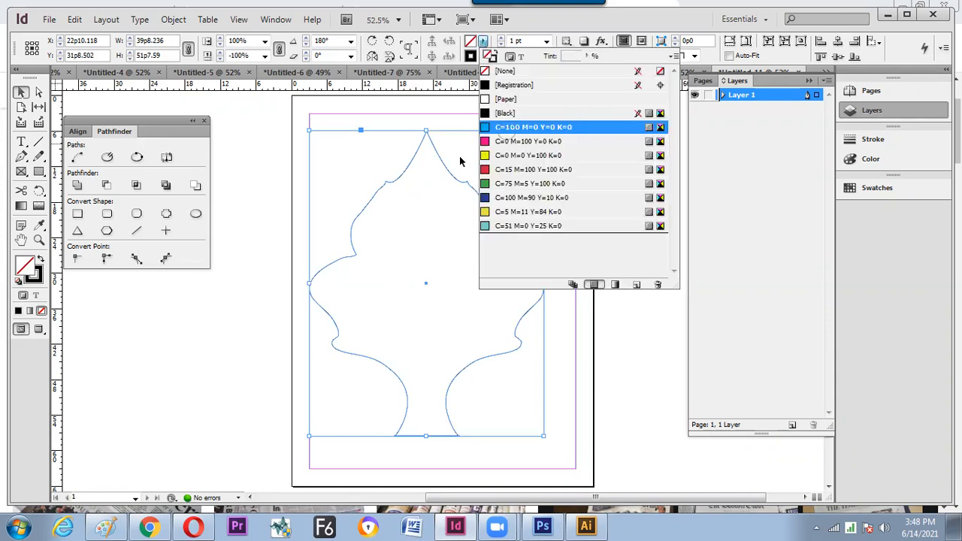
{"action": "left_click", "coordinate": [497, 142]}
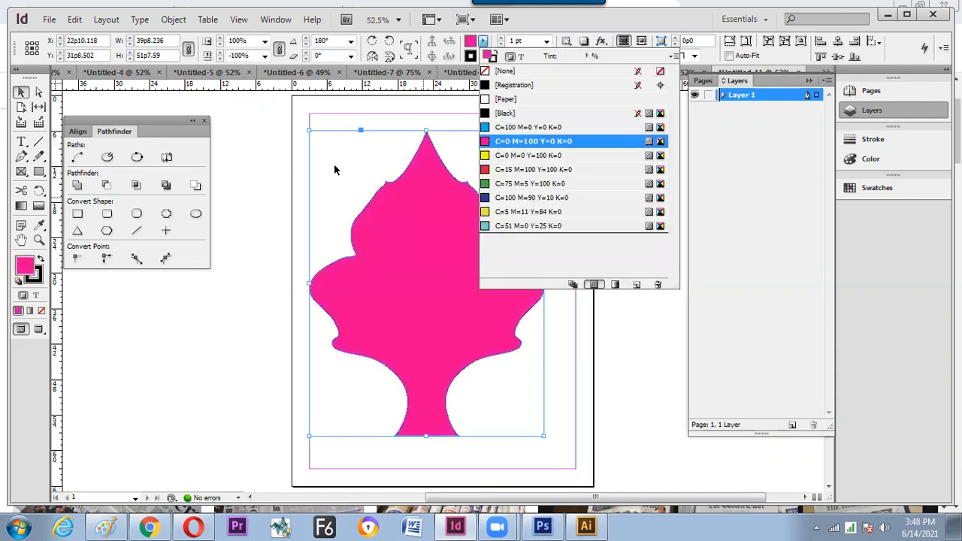
{"action": "left_click_drag", "start_coordinate": [309, 130], "coordinate": [442, 182]}
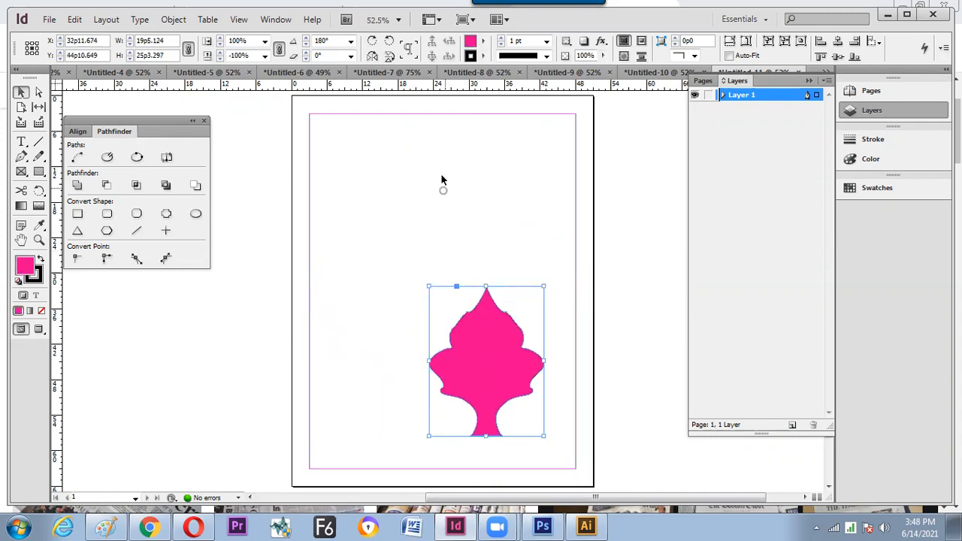
{"action": "left_click", "coordinate": [442, 181]}
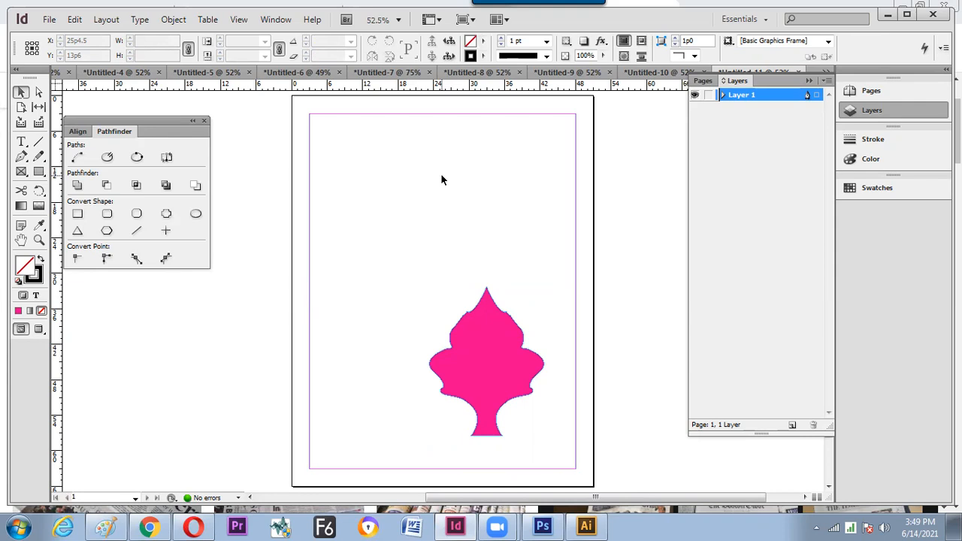
{"action": "left_click", "coordinate": [39, 191]}
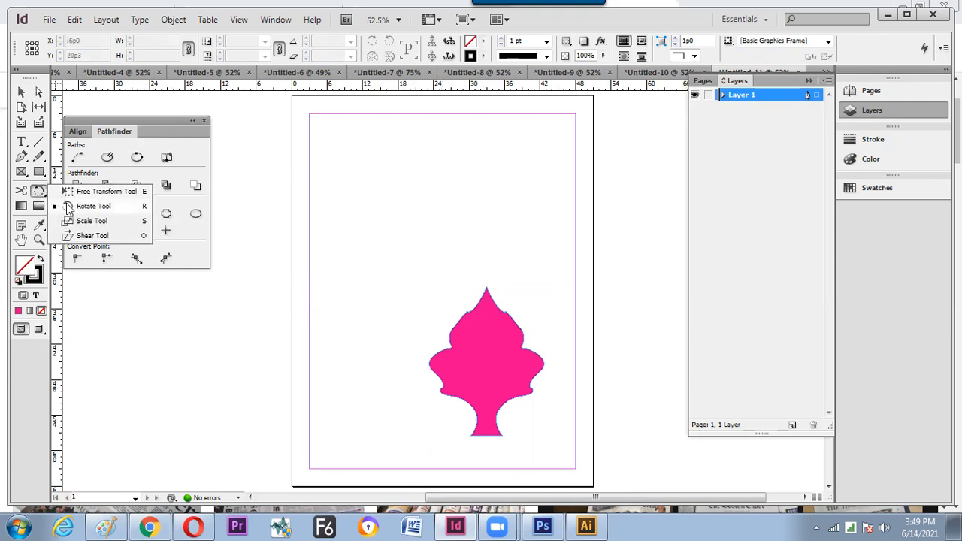
{"action": "left_click", "coordinate": [118, 197]}
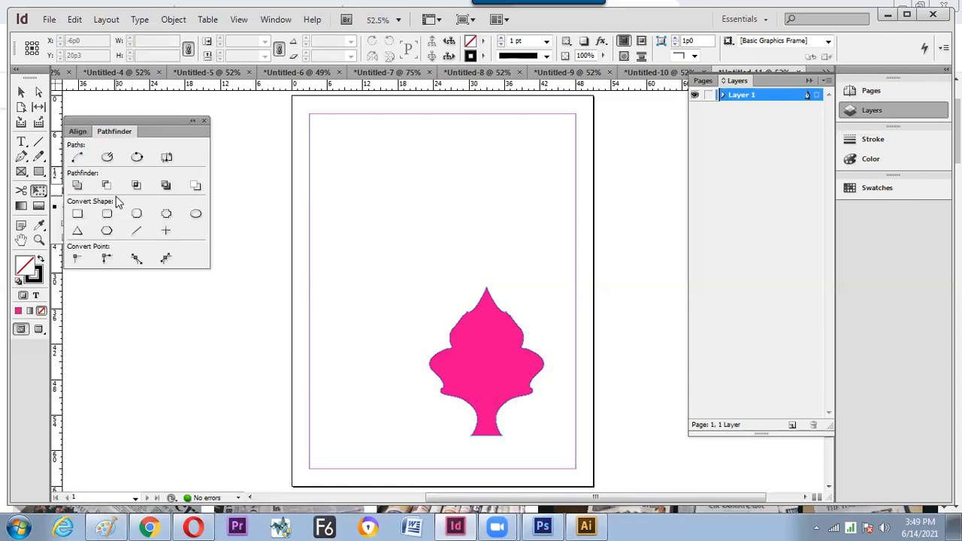
{"action": "left_click", "coordinate": [22, 91]}
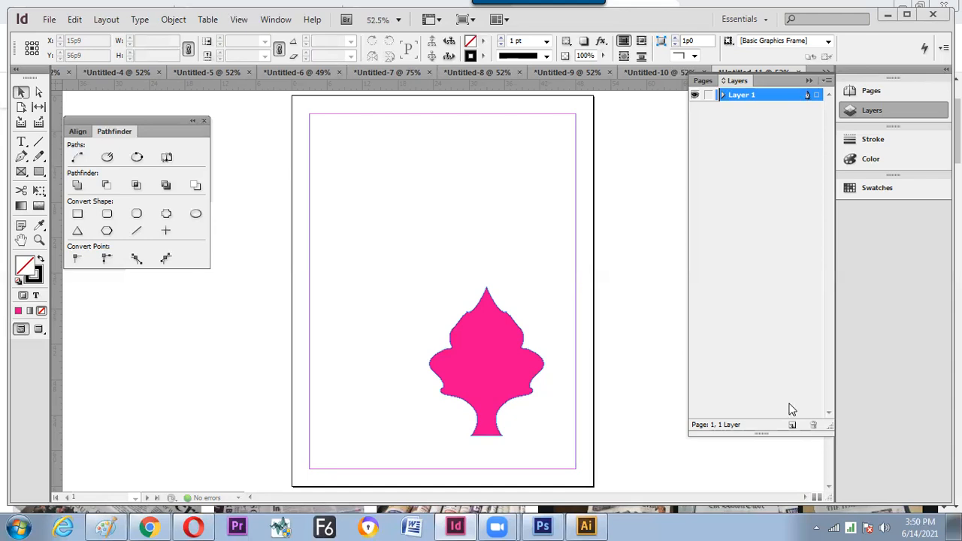
{"action": "left_click", "coordinate": [884, 527]}
{"action": "left_click_drag", "start_coordinate": [885, 415], "coordinate": [886, 386]}
{"action": "left_click", "coordinate": [883, 387]}
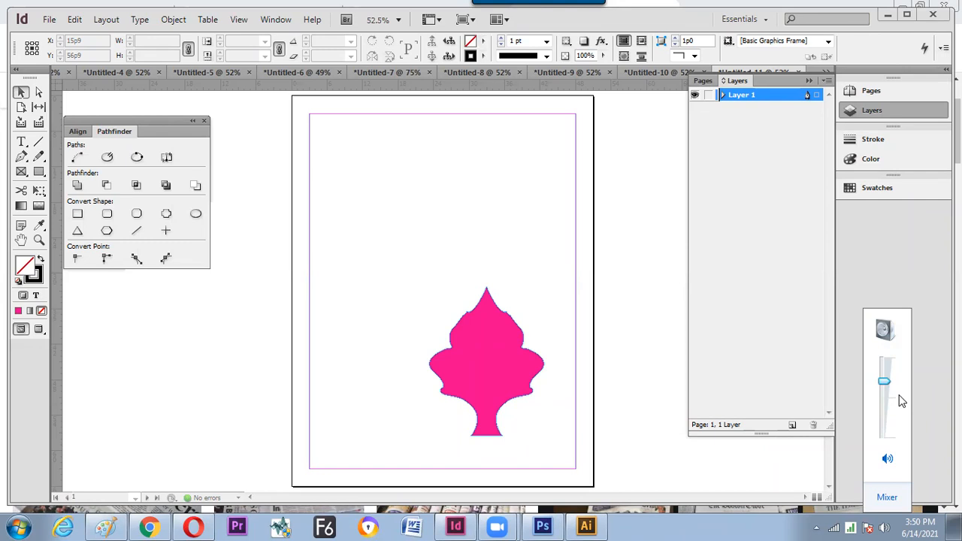
{"action": "left_click", "coordinate": [382, 232]}
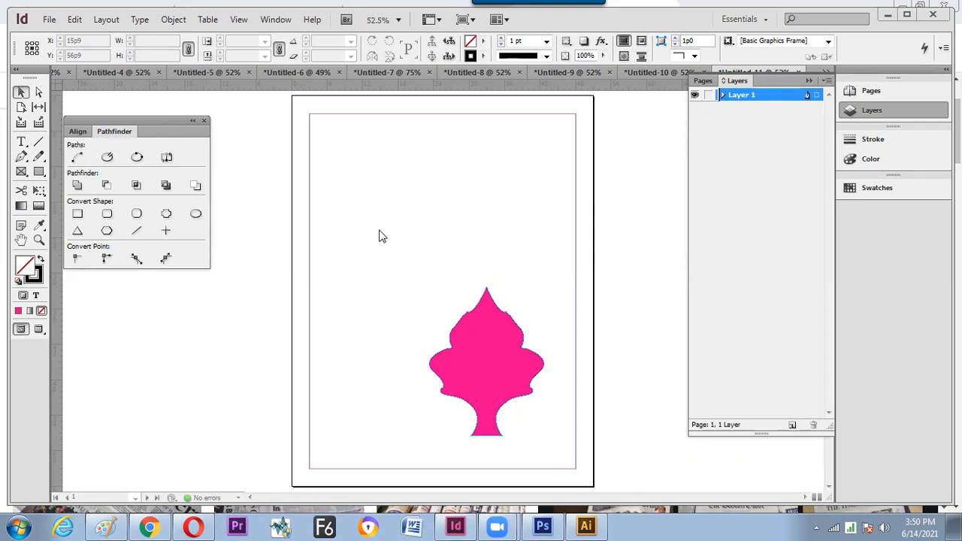
{"action": "left_click", "coordinate": [475, 403]}
{"action": "left_click", "coordinate": [21, 91]}
{"action": "left_click", "coordinate": [484, 412]}
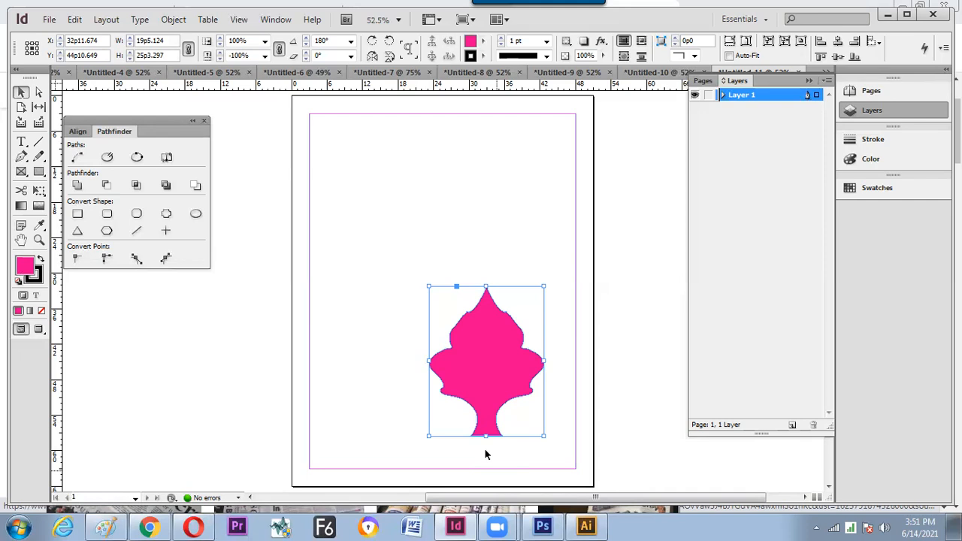
- Draw a 45° diagonal line in the upper-left of the page with the Line tool
{"action": "key", "text": "ctrl+n"}
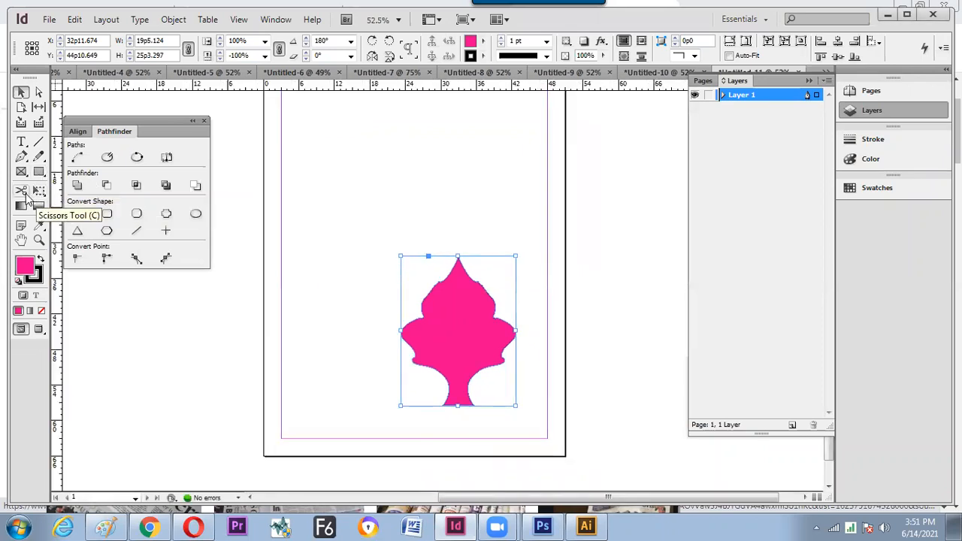
{"action": "left_click", "coordinate": [46, 160]}
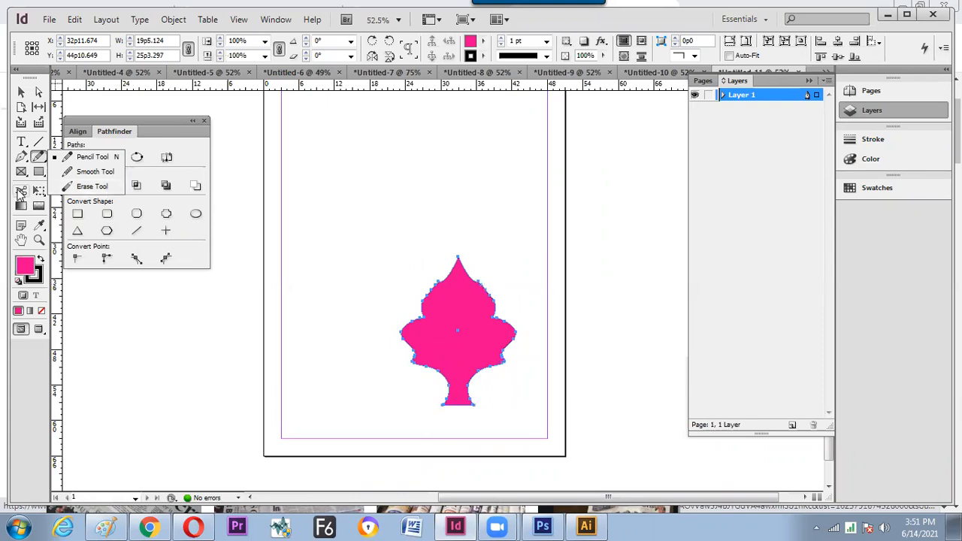
{"action": "left_click", "coordinate": [25, 189]}
{"action": "left_click", "coordinate": [38, 141]}
{"action": "left_click_drag", "start_coordinate": [305, 146], "coordinate": [366, 241]}
- Cut the diagonal line at two points with the Scissors tool
{"action": "left_click", "coordinate": [22, 92]}
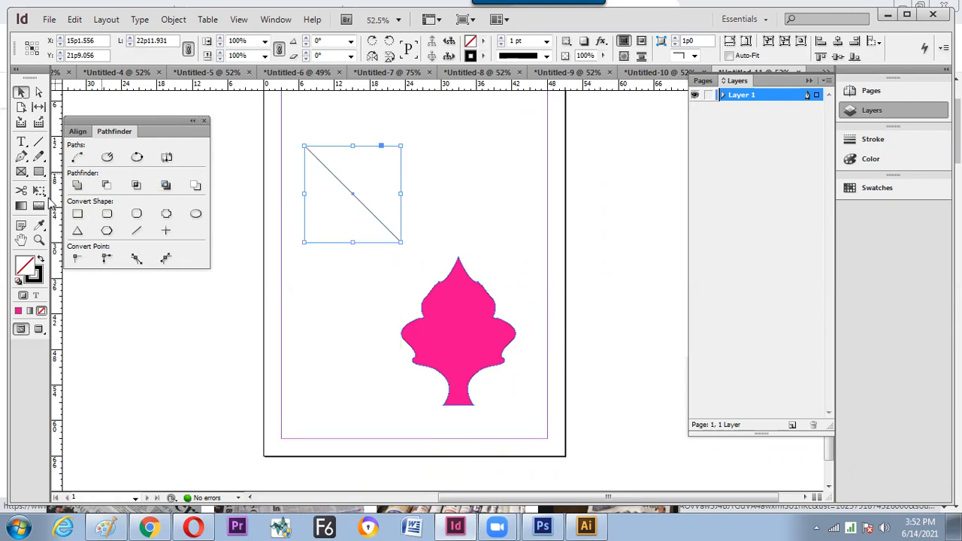
{"action": "key", "text": "c"}
{"action": "left_click", "coordinate": [336, 178]}
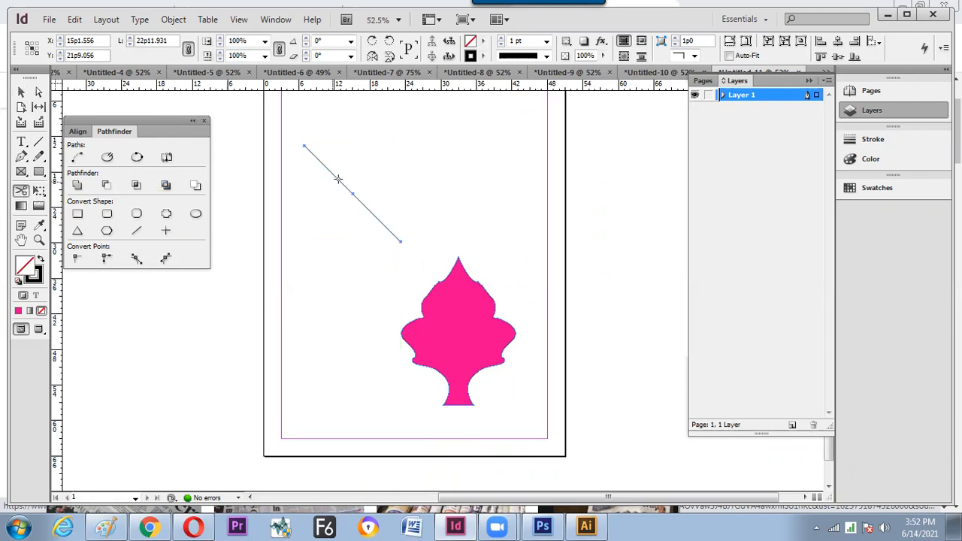
{"action": "left_click", "coordinate": [373, 215]}
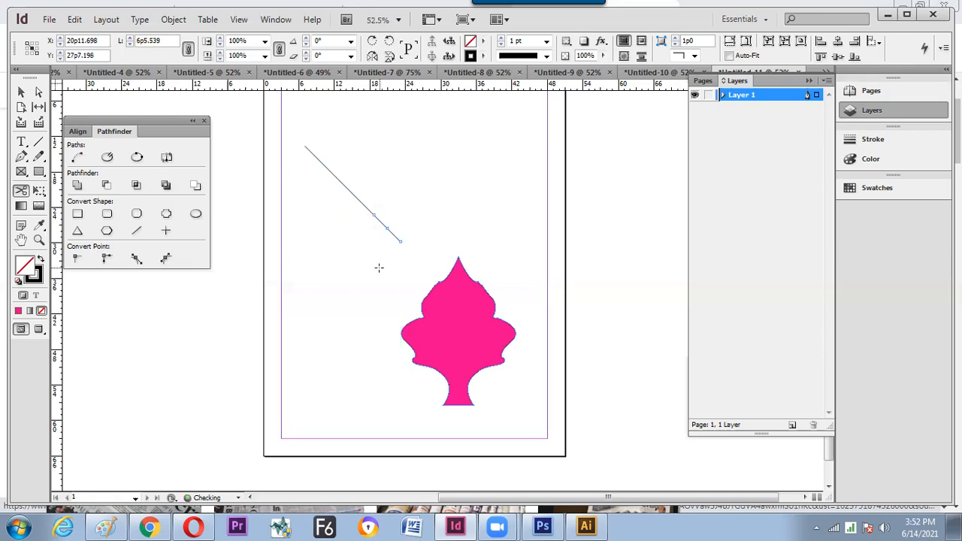
- Erase a short piece of the line with the Erase tool and delete the remaining pieces
{"action": "right_click", "coordinate": [40, 163]}
{"action": "left_click", "coordinate": [89, 188]}
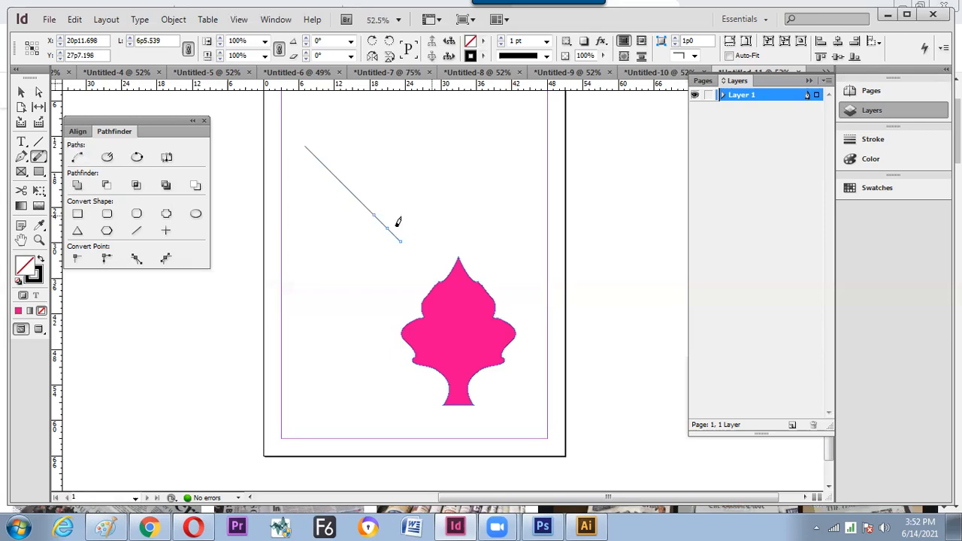
{"action": "mouse_move", "coordinate": [383, 217]}
{"action": "left_mouse_down"}
{"action": "mouse_move", "coordinate": [393, 223]}
{"action": "mouse_move", "coordinate": [343, 208]}
{"action": "mouse_move", "coordinate": [272, 160]}
{"action": "mouse_move", "coordinate": [310, 192]}
{"action": "left_mouse_up"}
{"action": "key", "text": "v"}
{"action": "key", "text": "Delete"}
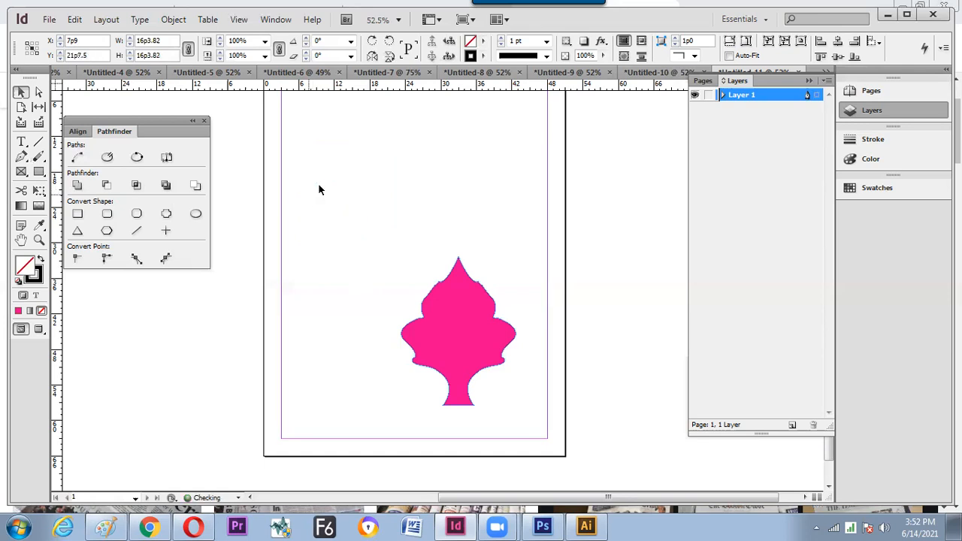
- Draw a circle upper left of the pink shape with a Curved arrowhead start and CircleSolid end
{"action": "left_click_drag", "start_coordinate": [45, 174], "coordinate": [106, 193]}
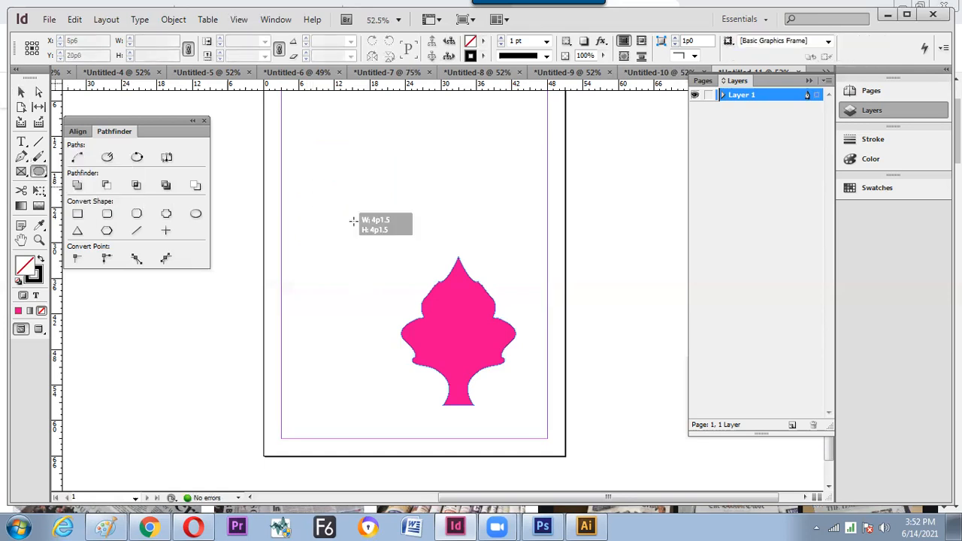
{"action": "left_click_drag", "start_coordinate": [316, 190], "coordinate": [421, 293]}
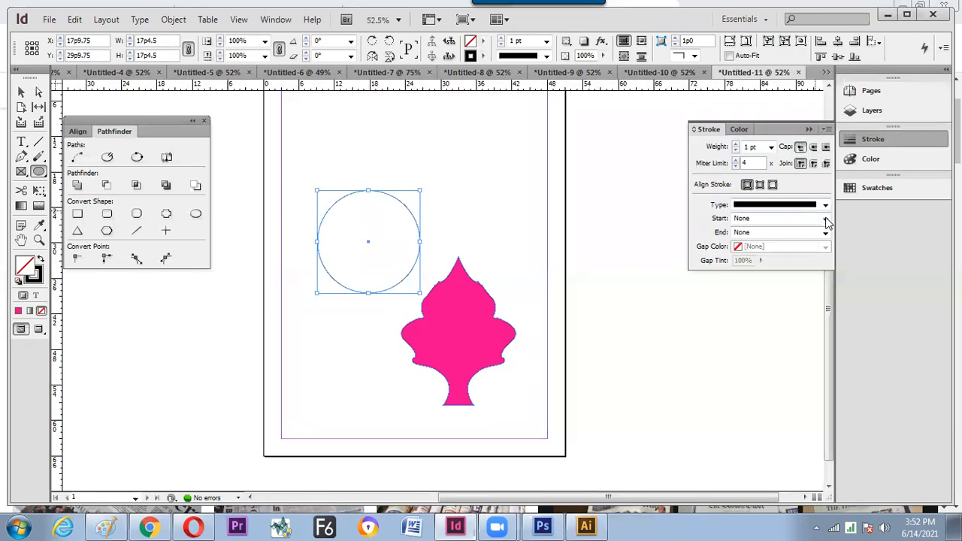
{"action": "left_click", "coordinate": [825, 218]}
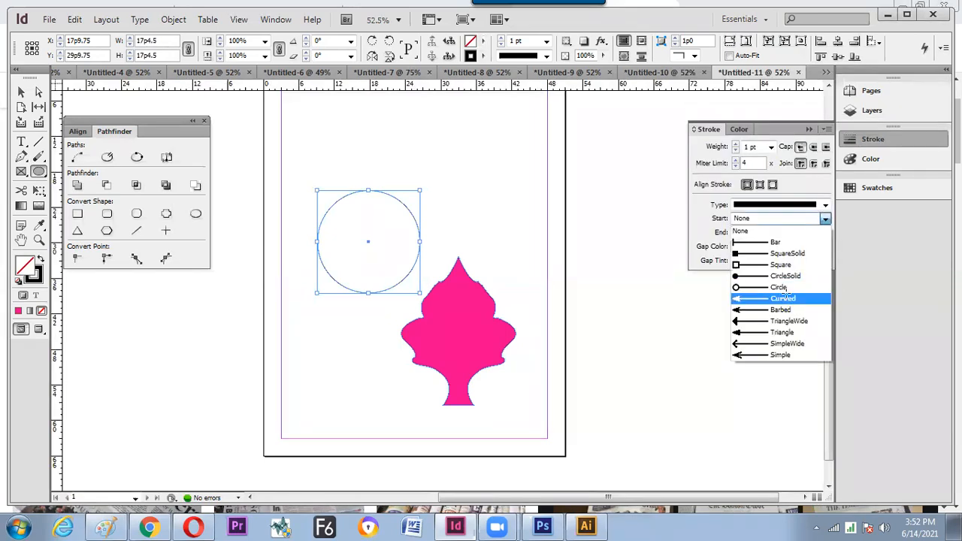
{"action": "left_click", "coordinate": [824, 220]}
{"action": "left_click", "coordinate": [825, 233]}
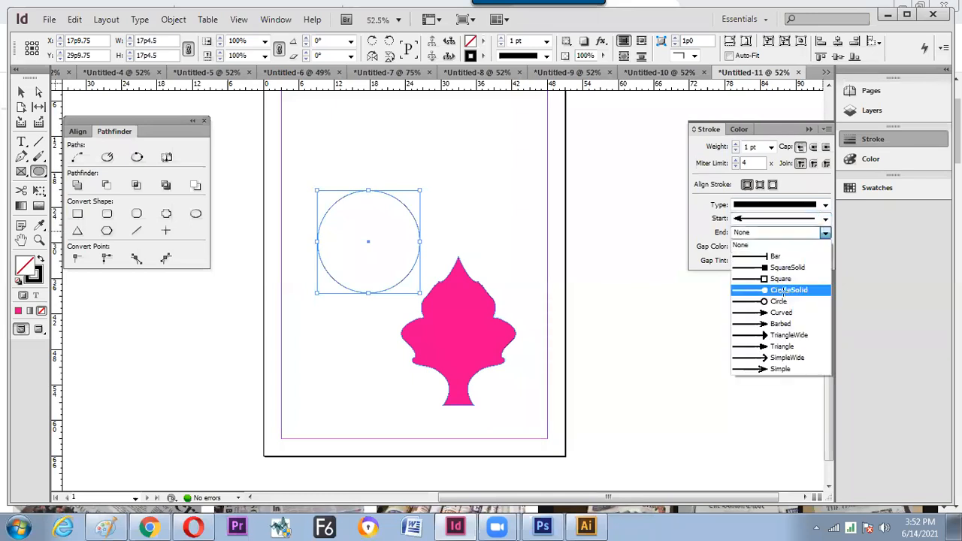
{"action": "left_click", "coordinate": [786, 291]}
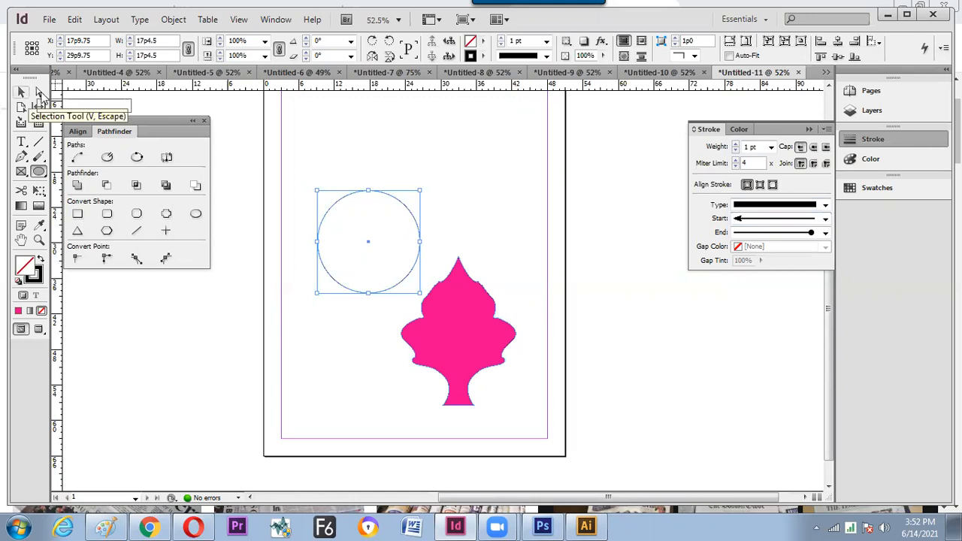
- Move the circle up-left and erase its upper-right arc to open a gap
{"action": "left_click", "coordinate": [409, 210]}
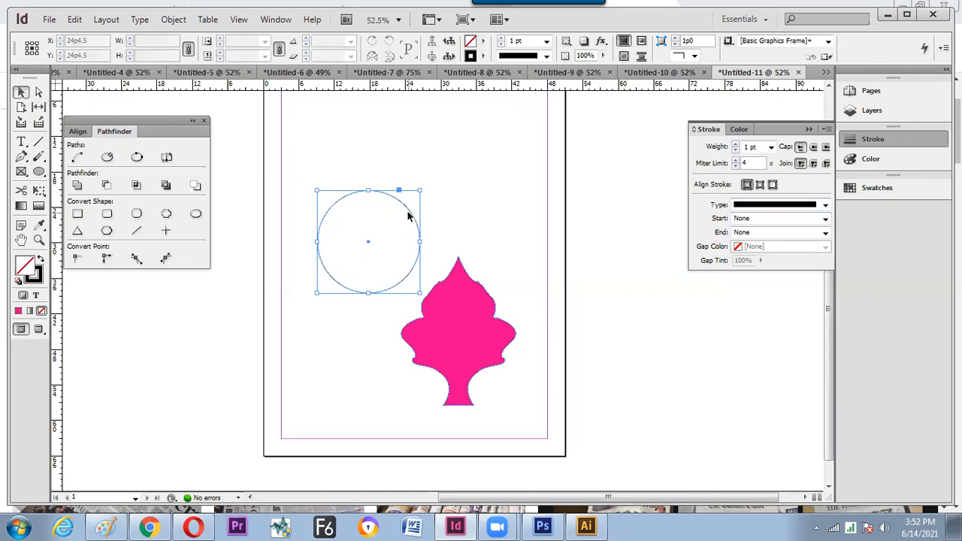
{"action": "mouse_move", "coordinate": [398, 202]}
{"action": "left_mouse_down"}
{"action": "mouse_move", "coordinate": [371, 164]}
{"action": "mouse_move", "coordinate": [394, 161]}
{"action": "left_mouse_up"}
{"action": "left_click_drag", "start_coordinate": [42, 160], "coordinate": [91, 187]}
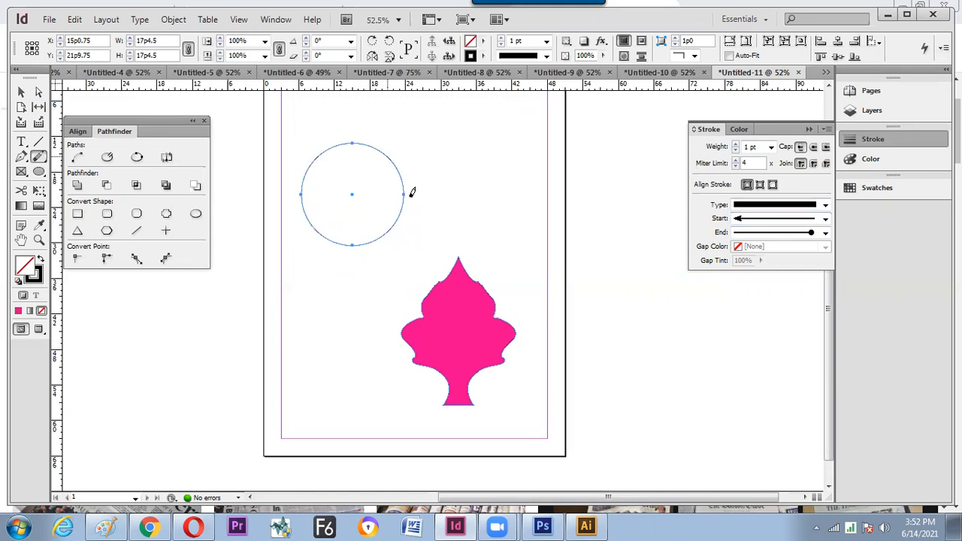
{"action": "left_click_drag", "start_coordinate": [395, 159], "coordinate": [418, 214]}
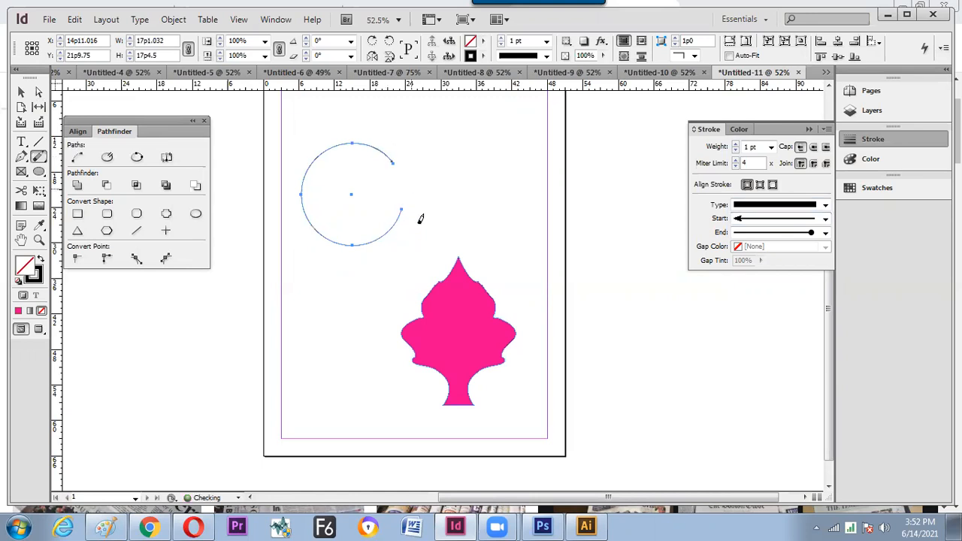
{"action": "left_click", "coordinate": [434, 227], "text": "ctrl"}
{"action": "key", "text": "z"}
{"action": "left_click_drag", "start_coordinate": [366, 137], "coordinate": [426, 226]}
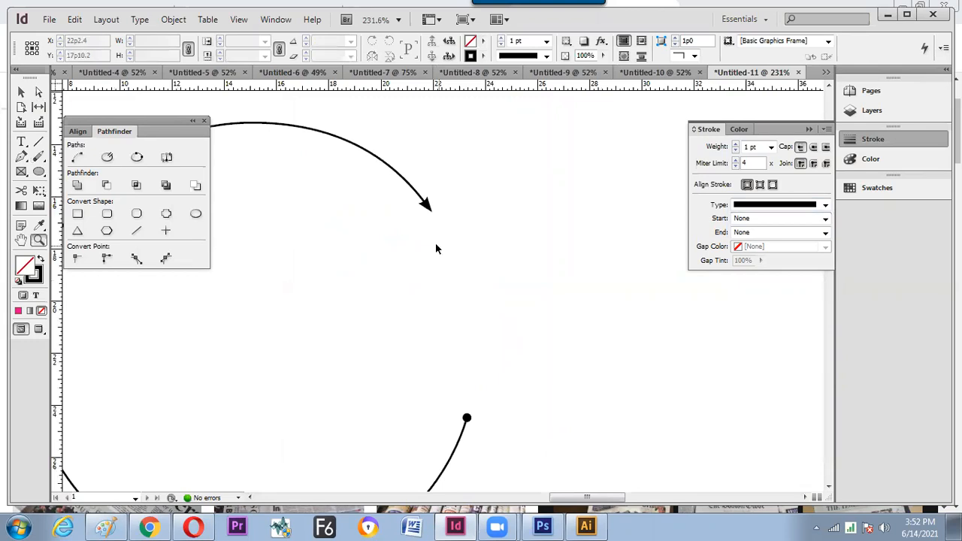
{"action": "key", "text": "ctrl+0"}
- Cut the open circle with Scissors at its left and bottom anchors
{"action": "key", "text": "v"}
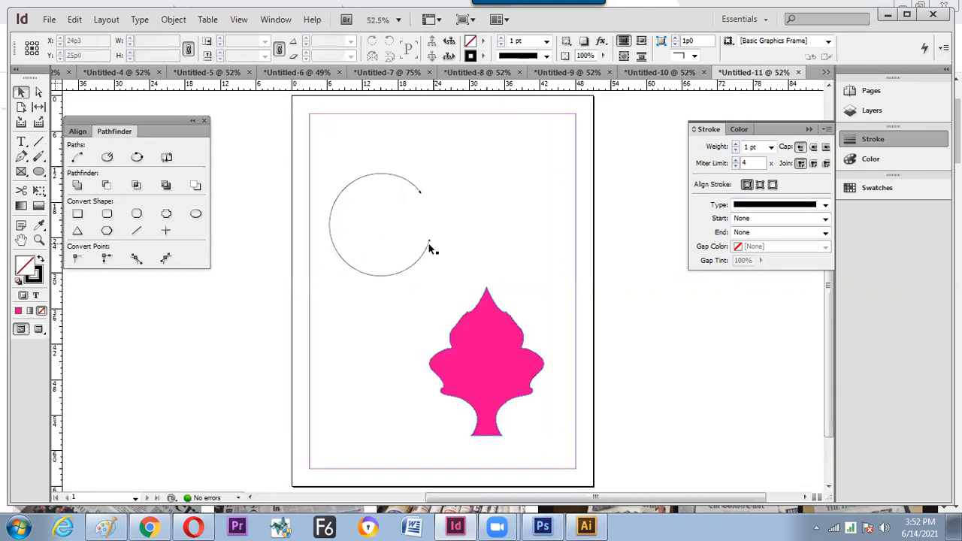
{"action": "left_click", "coordinate": [425, 251]}
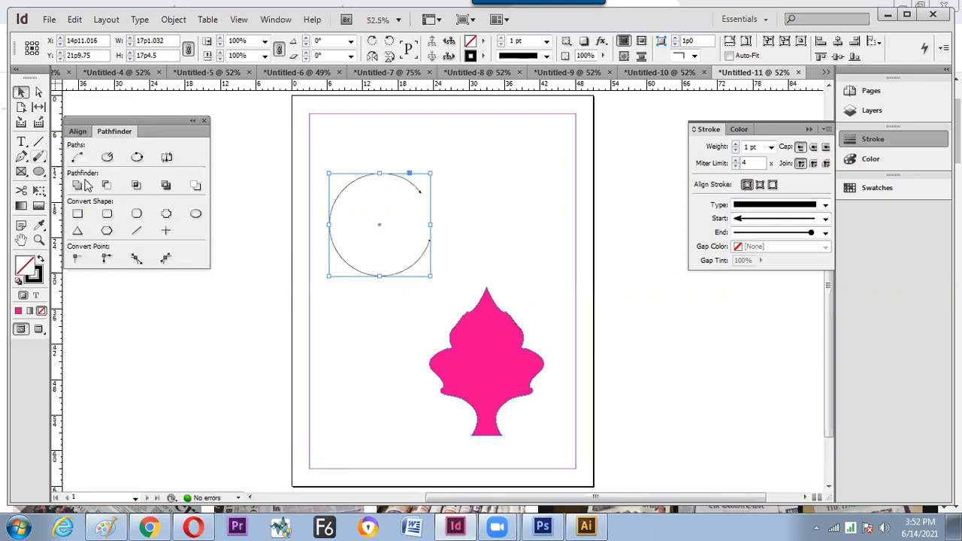
{"action": "left_click", "coordinate": [38, 157]}
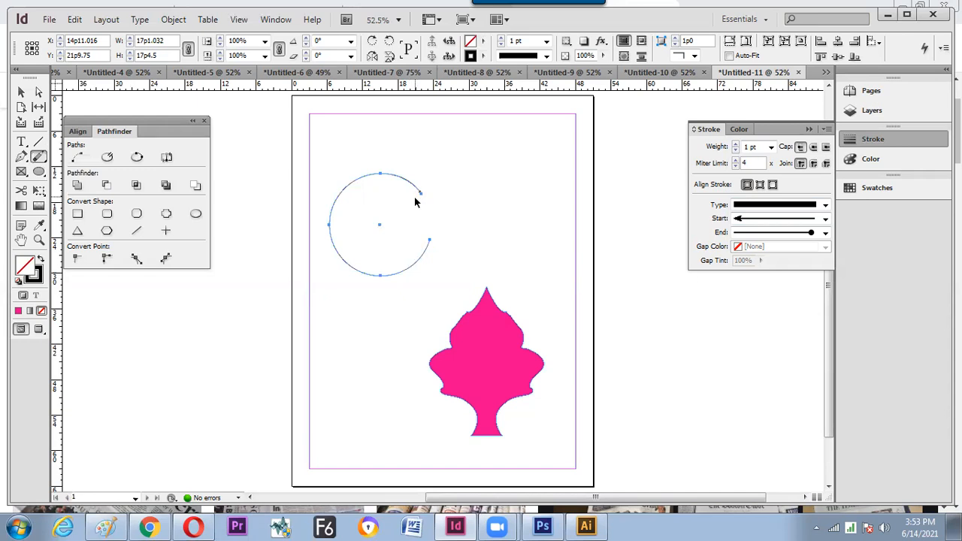
{"action": "key", "text": "ctrl+z"}
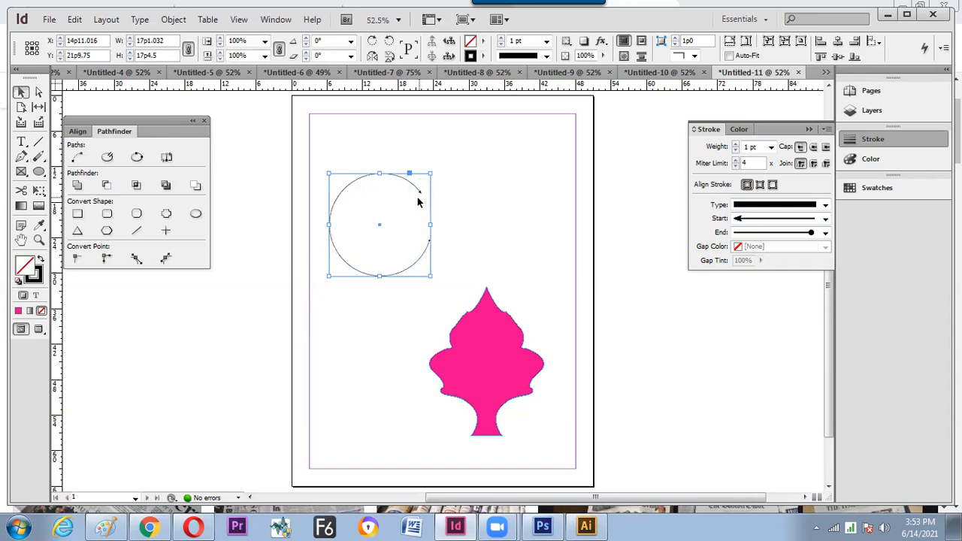
{"action": "left_click", "coordinate": [22, 190]}
{"action": "left_click", "coordinate": [329, 222]}
{"action": "left_click", "coordinate": [357, 272]}
- Marquee-select all of the circle's separate arcs together
{"action": "key", "text": "v"}
{"action": "left_click", "coordinate": [375, 319]}
{"action": "left_click_drag", "start_coordinate": [309, 206], "coordinate": [395, 299]}
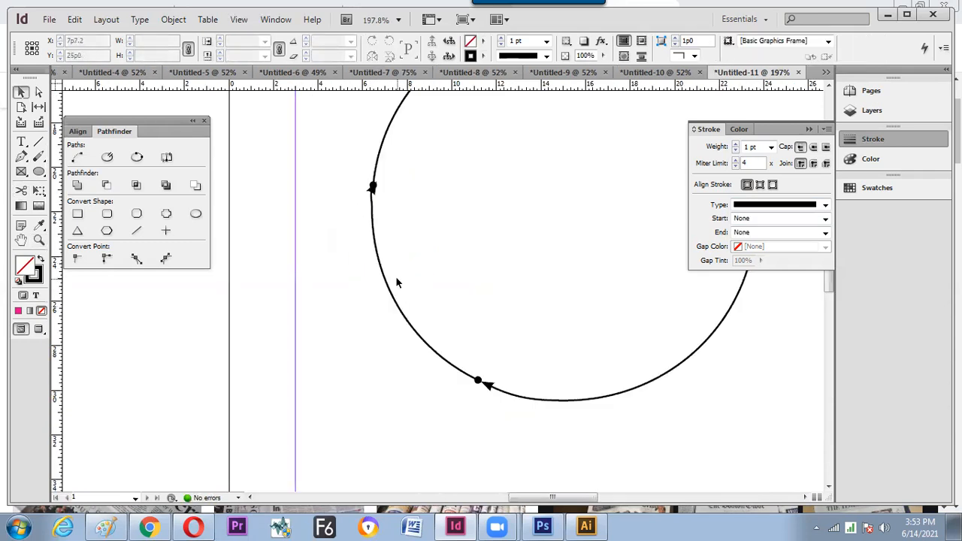
{"action": "key", "text": "ctrl+0"}
{"action": "left_click", "coordinate": [404, 276]}
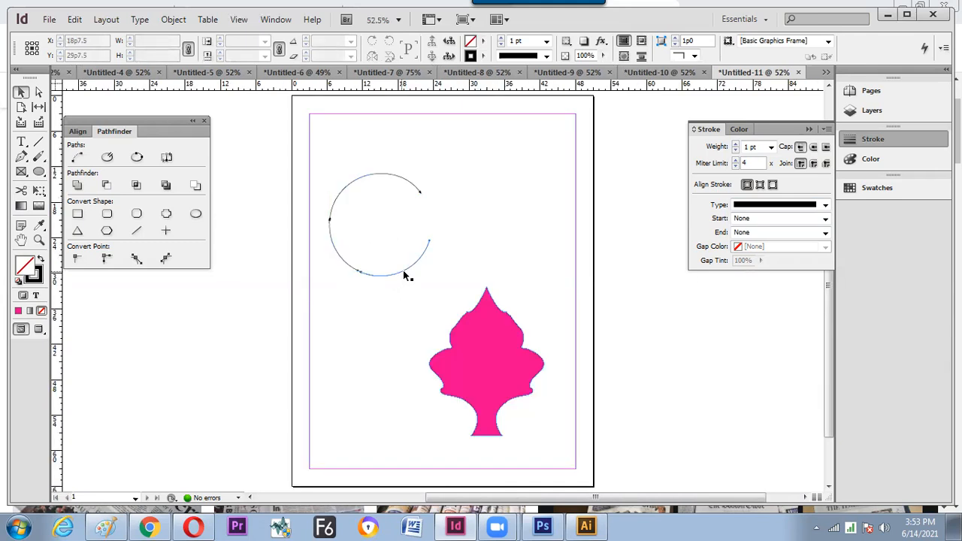
{"action": "left_click_drag", "start_coordinate": [301, 136], "coordinate": [449, 304]}
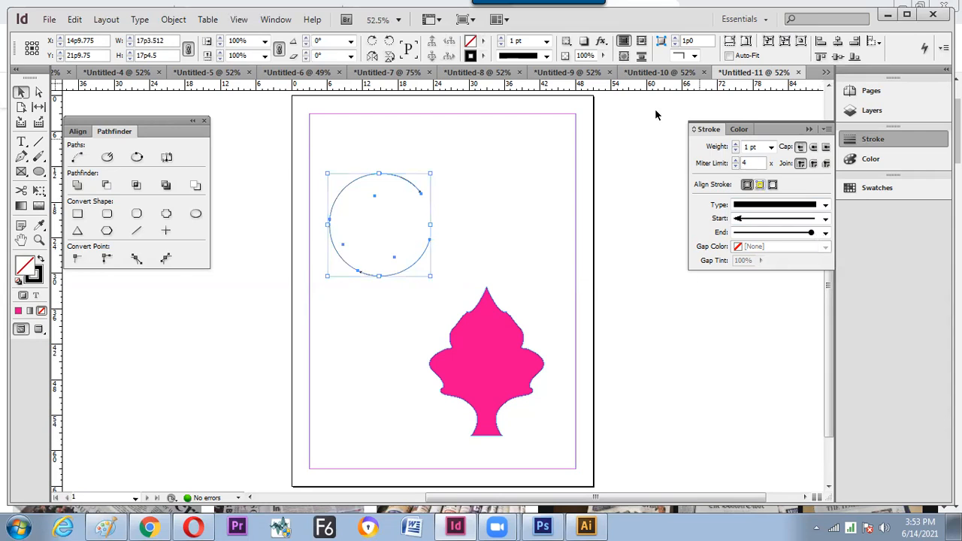
- Make the arcs' stroke type Dotted and zoom in to check the ring
{"action": "left_click", "coordinate": [546, 56]}
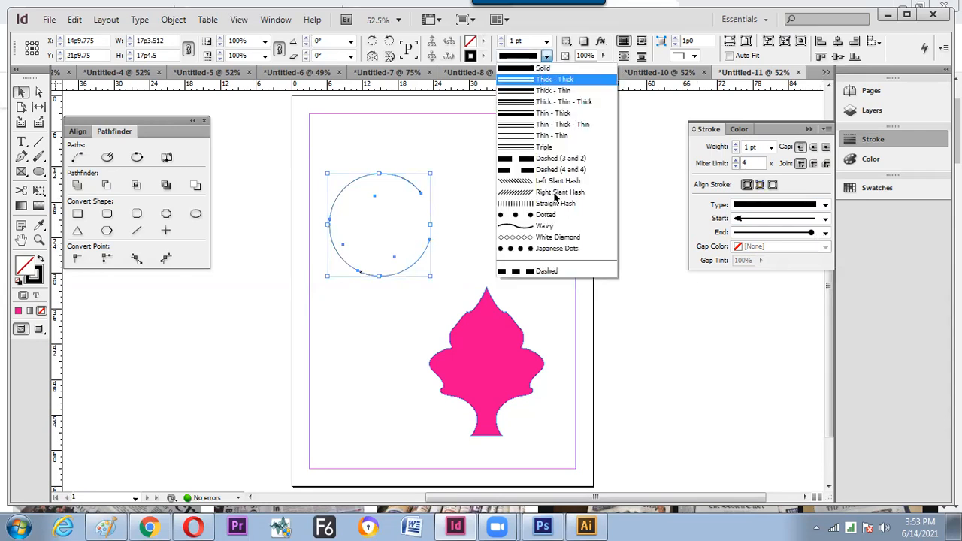
{"action": "left_click", "coordinate": [518, 216]}
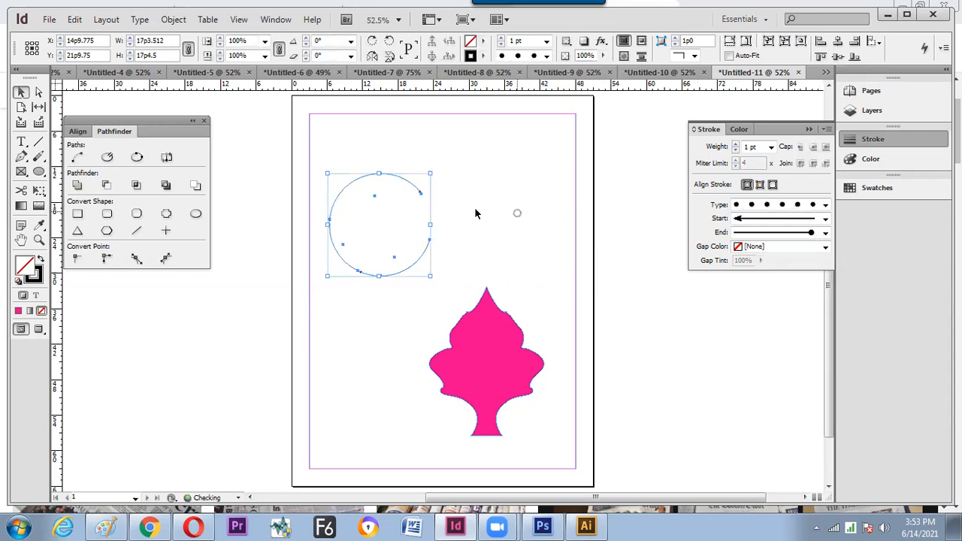
{"action": "left_click", "coordinate": [308, 157]}
{"action": "key", "text": "z"}
{"action": "left_click_drag", "start_coordinate": [308, 157], "coordinate": [425, 230]}
{"action": "left_click_drag", "start_coordinate": [427, 289], "coordinate": [323, 248]}
{"action": "left_click_drag", "start_coordinate": [401, 298], "coordinate": [410, 242]}
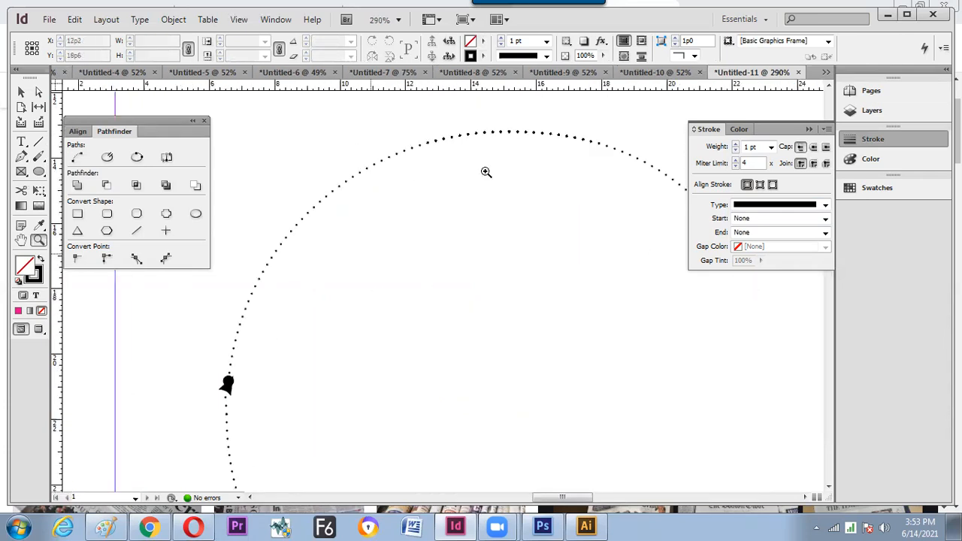
{"action": "key", "text": "ctrl+0"}
{"action": "key", "text": "v"}
- Set the ring's stroke weight to 3 pt, then create a new default document
{"action": "left_click_drag", "start_coordinate": [433, 164], "coordinate": [338, 265]}
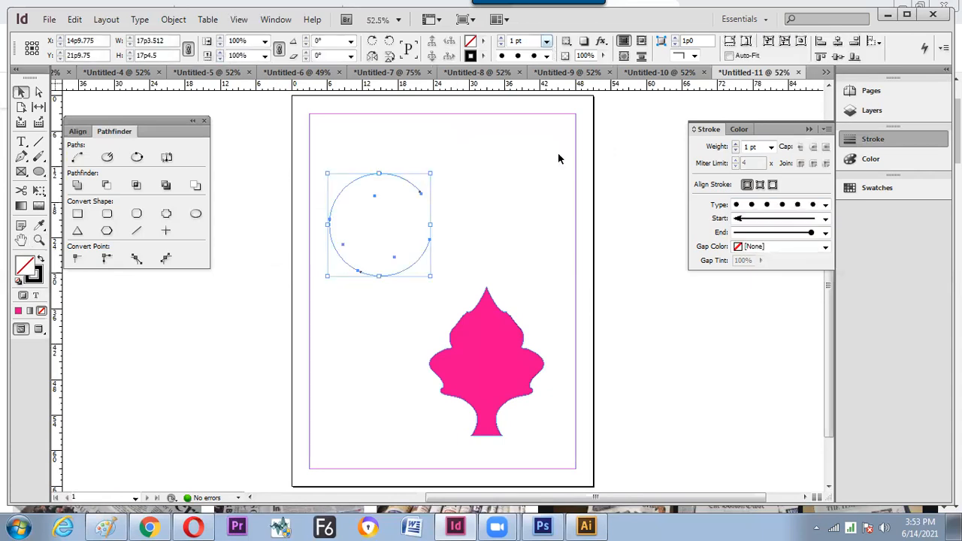
{"action": "left_click", "coordinate": [546, 41]}
{"action": "left_click", "coordinate": [538, 143]}
{"action": "left_click", "coordinate": [546, 41]}
{"action": "left_click", "coordinate": [526, 107]}
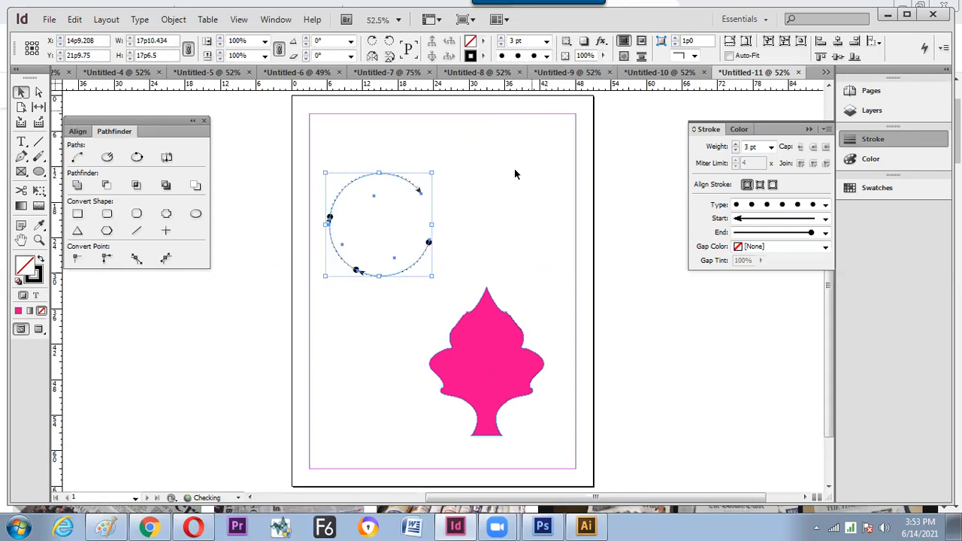
{"action": "left_click", "coordinate": [523, 181]}
{"action": "key", "text": "z"}
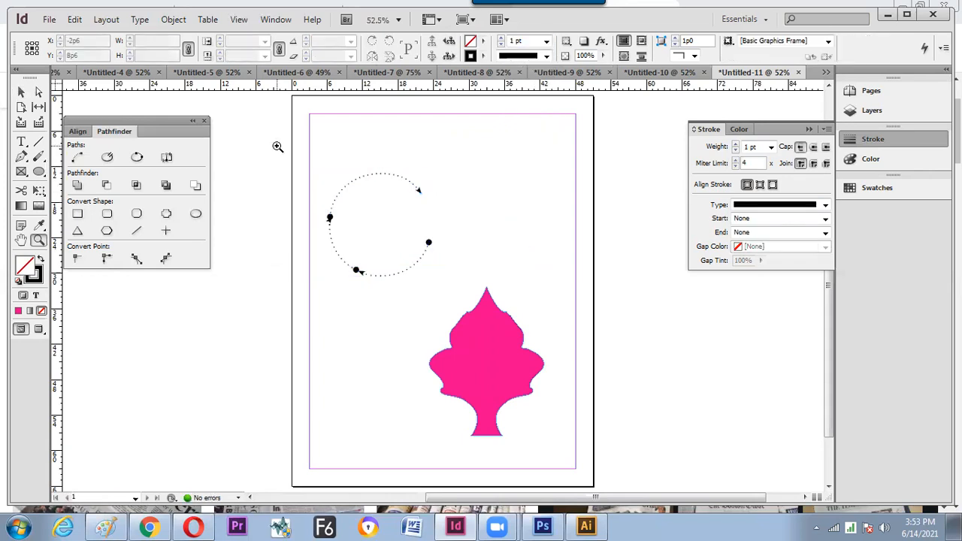
{"action": "left_click", "coordinate": [458, 278]}
{"action": "key", "text": "v"}
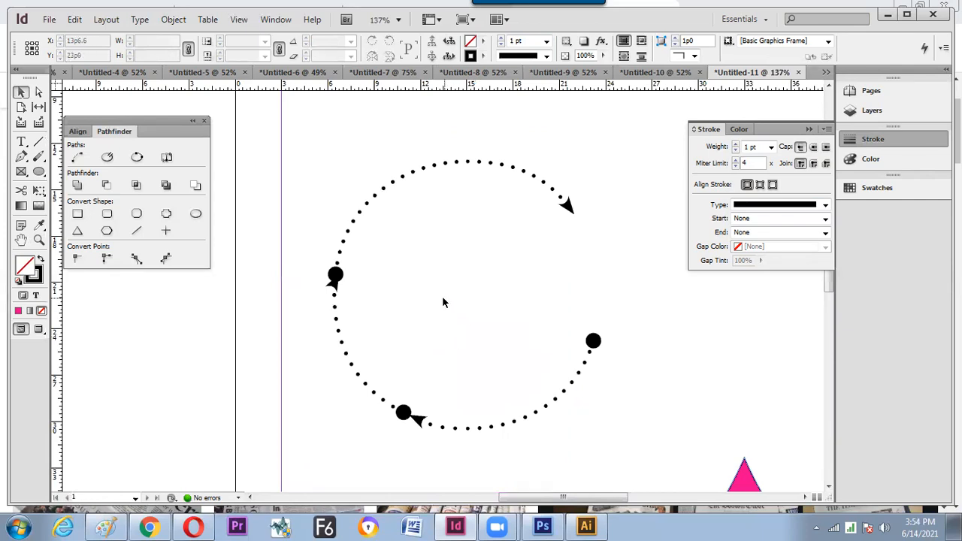
{"action": "key", "text": "ctrl+n"}
{"action": "key", "text": "Return"}
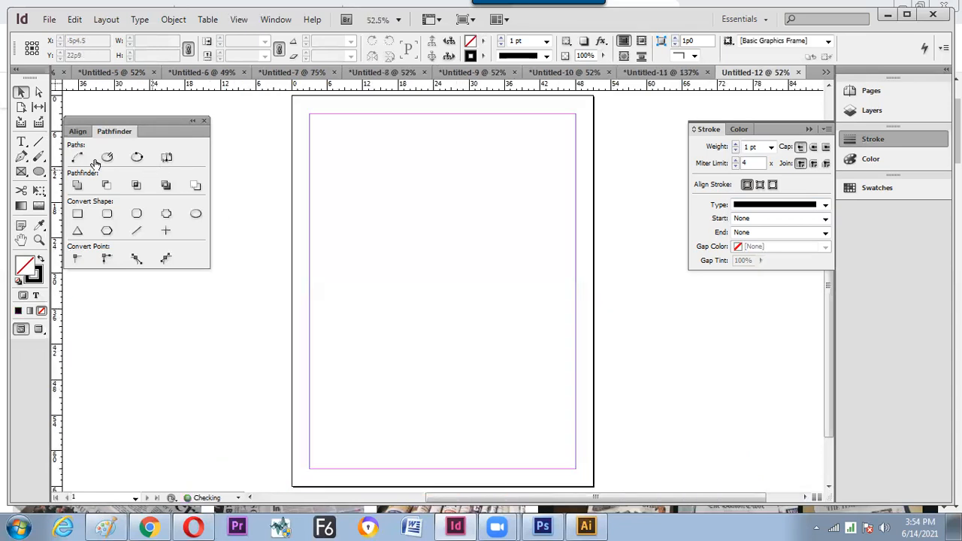
- Draw a diagonal line near the page centre with an arrowhead start and 9 pt stroke
{"action": "left_click", "coordinate": [42, 149]}
{"action": "left_click_drag", "start_coordinate": [420, 259], "coordinate": [473, 154]}
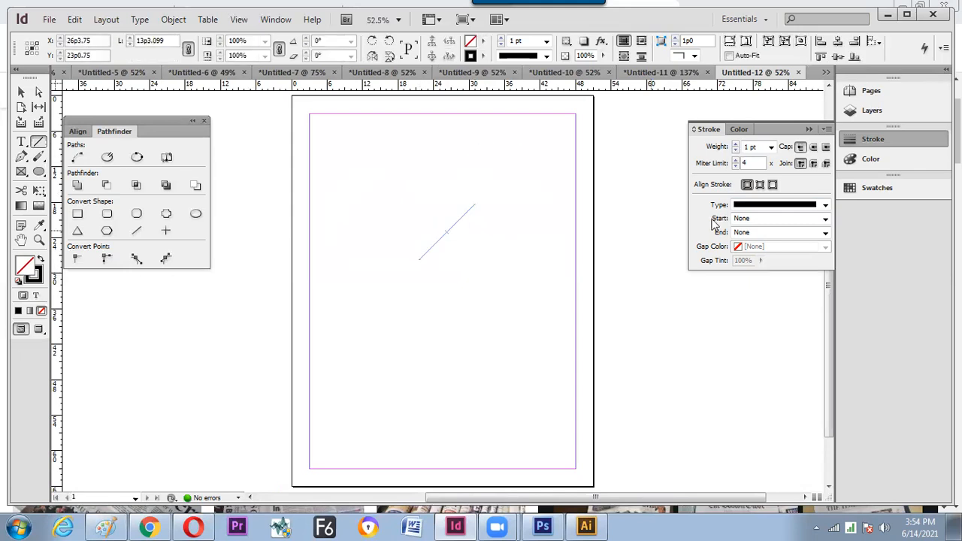
{"action": "left_click", "coordinate": [825, 219]}
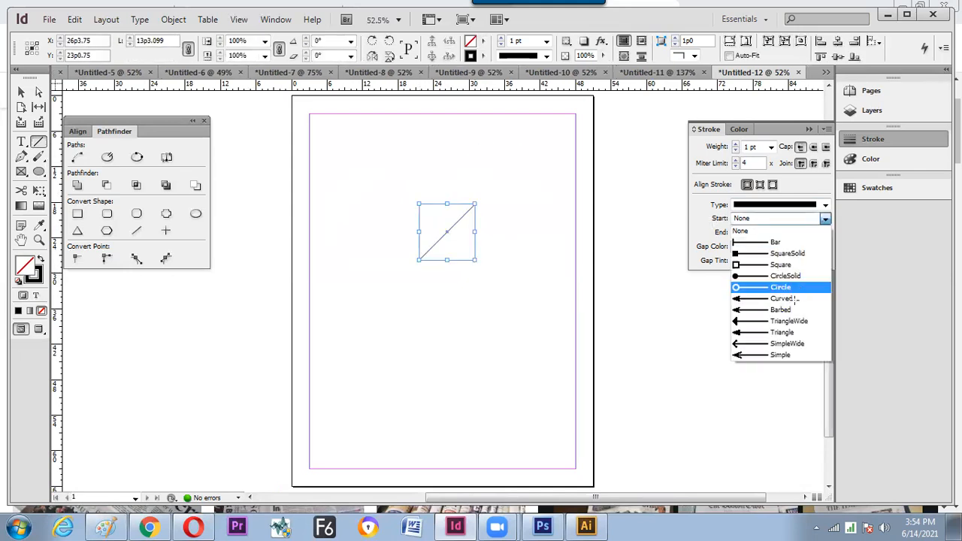
{"action": "left_click", "coordinate": [786, 298]}
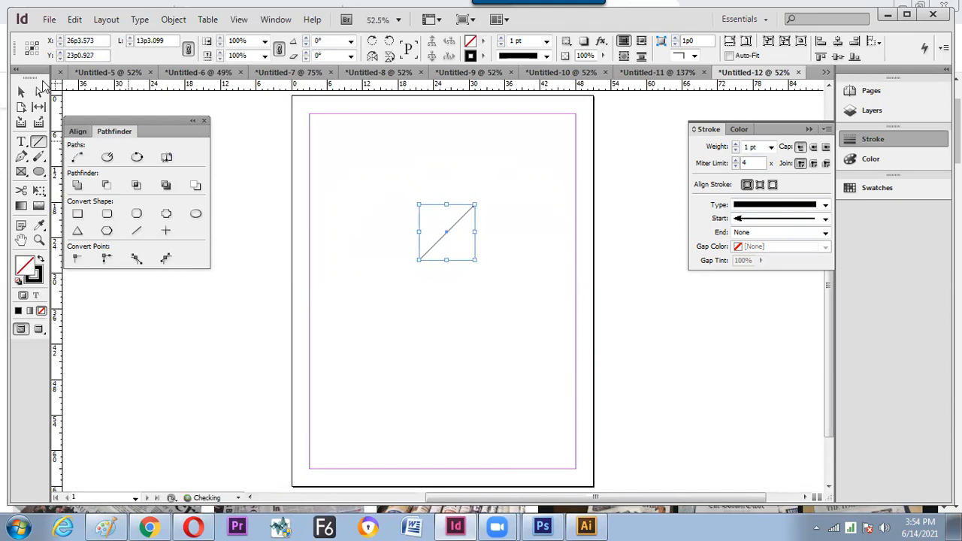
{"action": "left_click", "coordinate": [547, 41]}
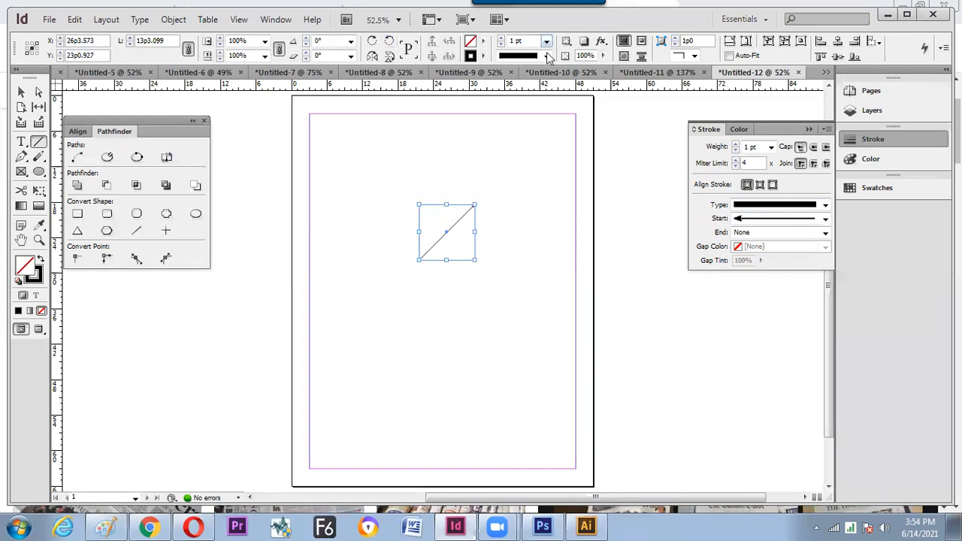
{"action": "left_click", "coordinate": [542, 162]}
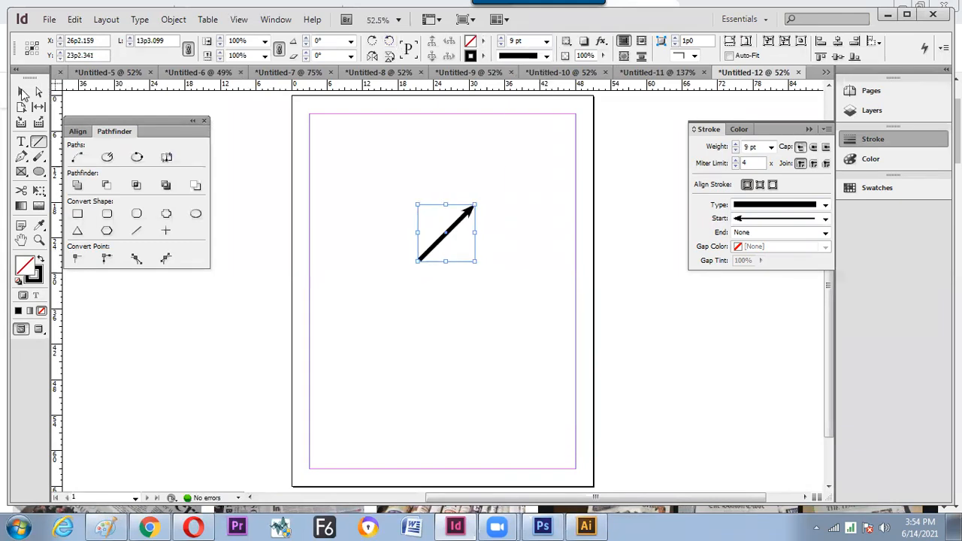
- Rotate the arrow about its lower-left end and make a rotated copy
{"action": "key", "text": "v"}
{"action": "left_click", "coordinate": [481, 188]}
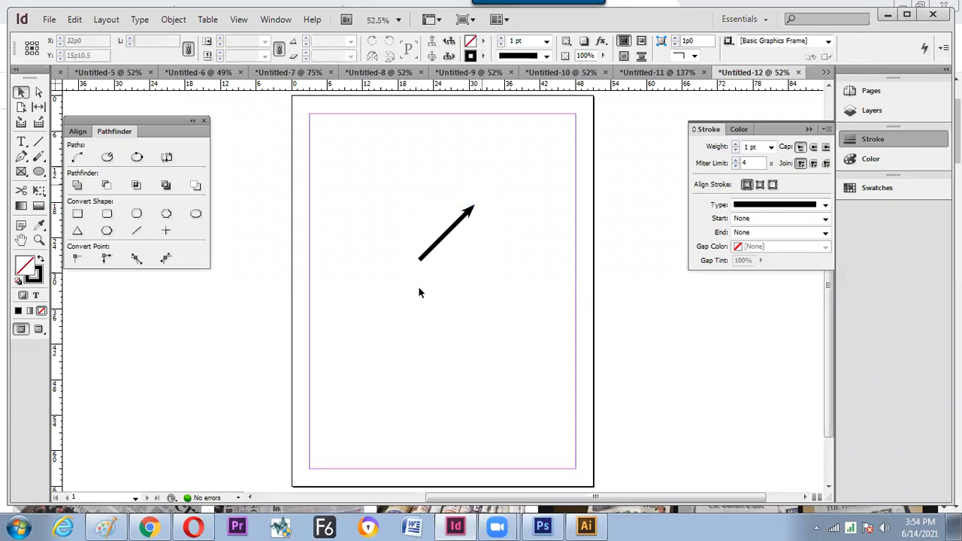
{"action": "left_click", "coordinate": [437, 248]}
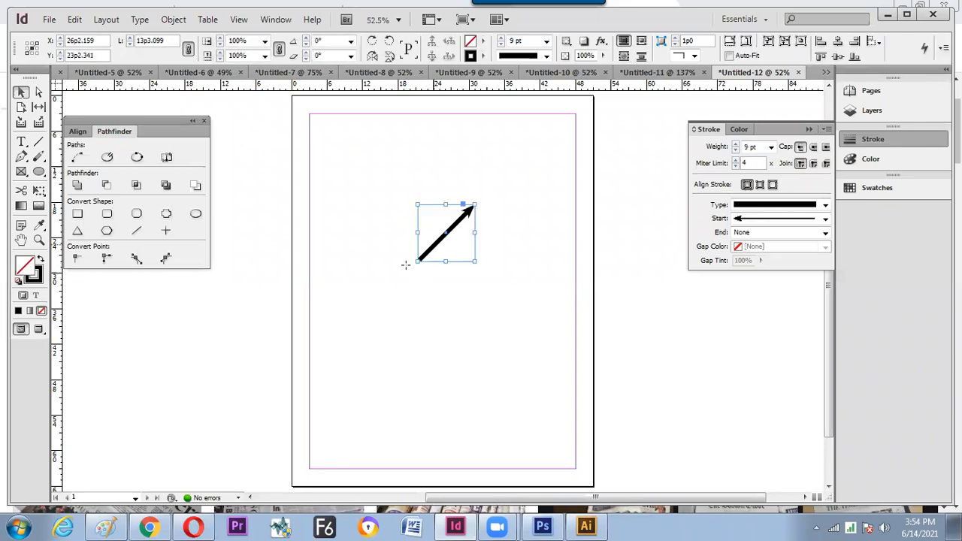
{"action": "key", "text": "e"}
{"action": "key", "text": "r"}
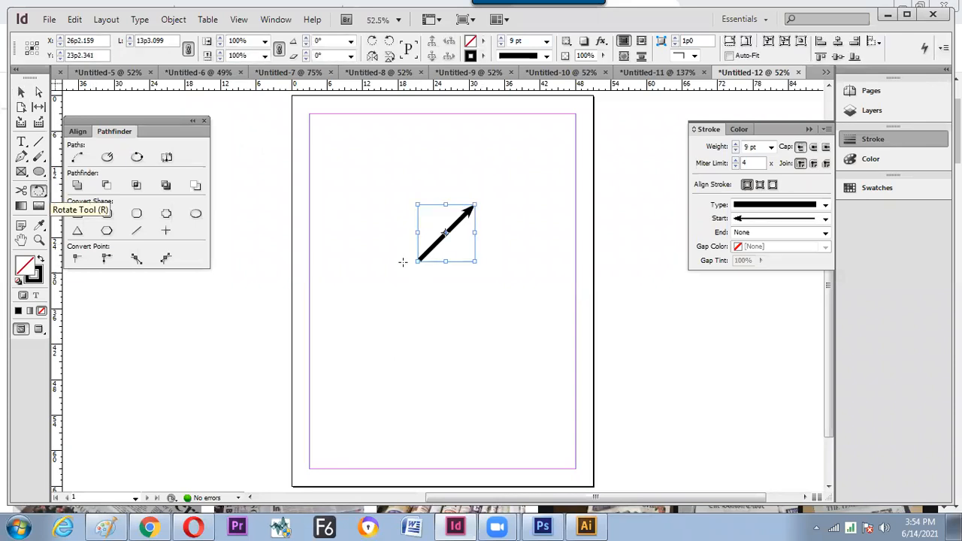
{"action": "left_click", "coordinate": [410, 268]}
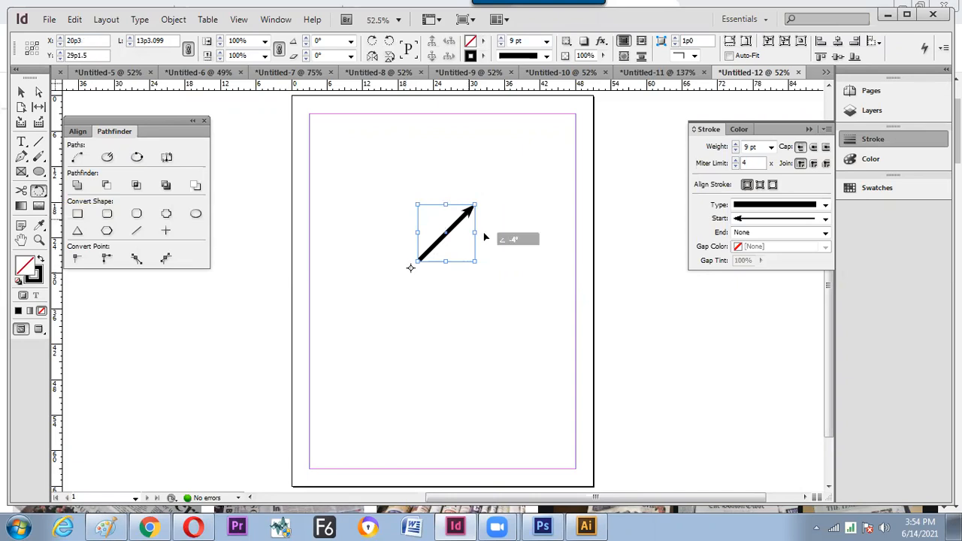
{"action": "left_click_drag", "start_coordinate": [489, 241], "coordinate": [489, 267]}
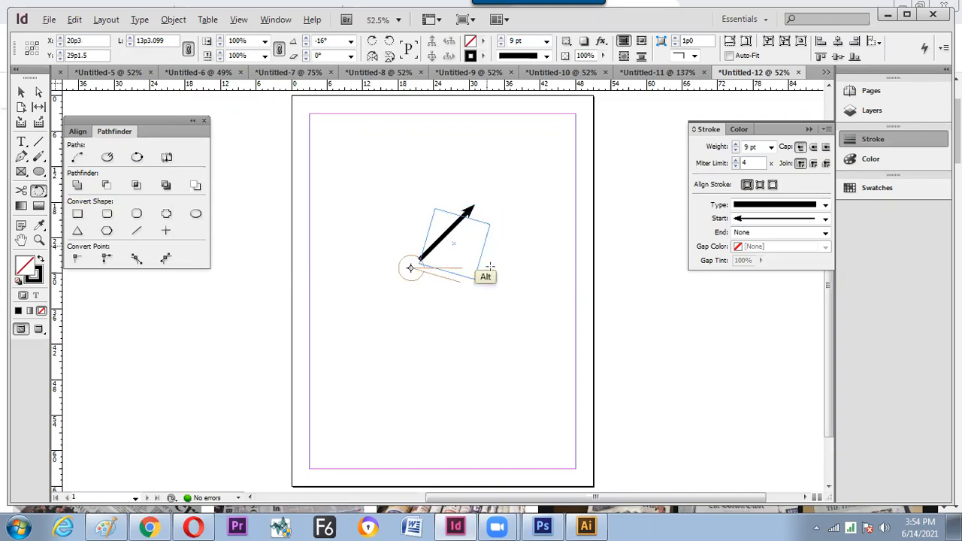
{"action": "key", "text": "ctrl+alt+shift+d"}
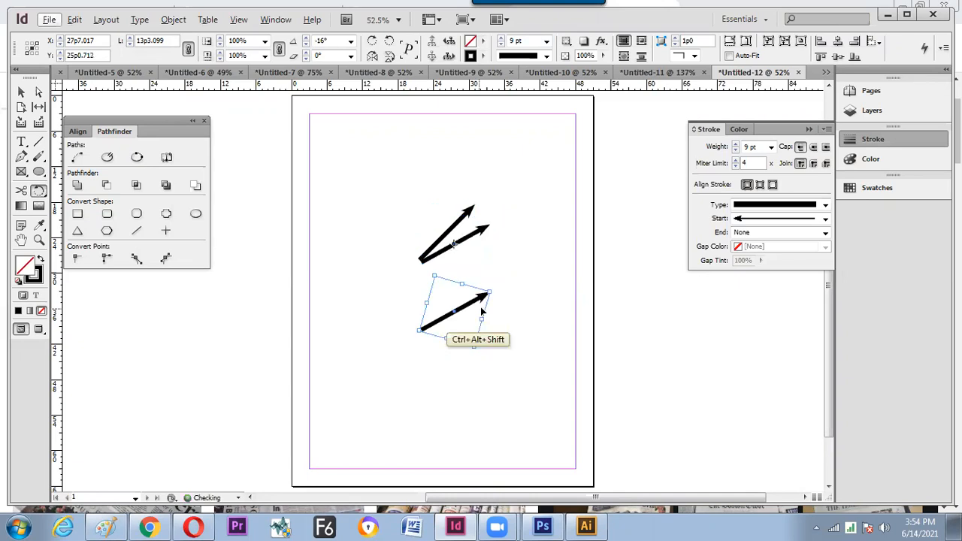
- Undo the extra duplicate and trial rotations, leaving the arrow at about -16°
{"action": "key", "text": "ctrl+z"}
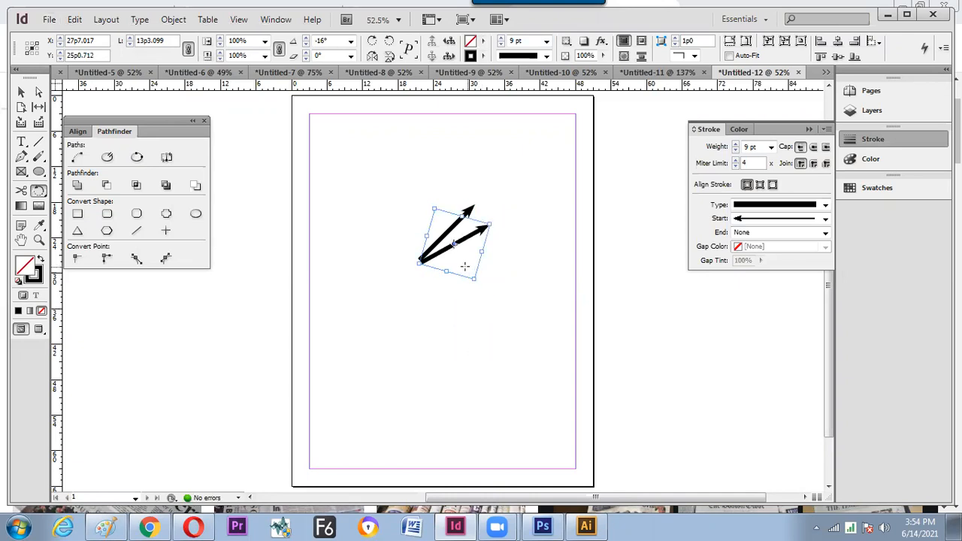
{"action": "left_click_drag", "start_coordinate": [453, 242], "coordinate": [419, 274]}
{"action": "key", "text": "ctrl+z"}
{"action": "left_click", "coordinate": [411, 268]}
{"action": "left_click_drag", "start_coordinate": [492, 243], "coordinate": [498, 260]}
{"action": "key", "text": "ctrl+z"}
{"action": "key", "text": "v"}
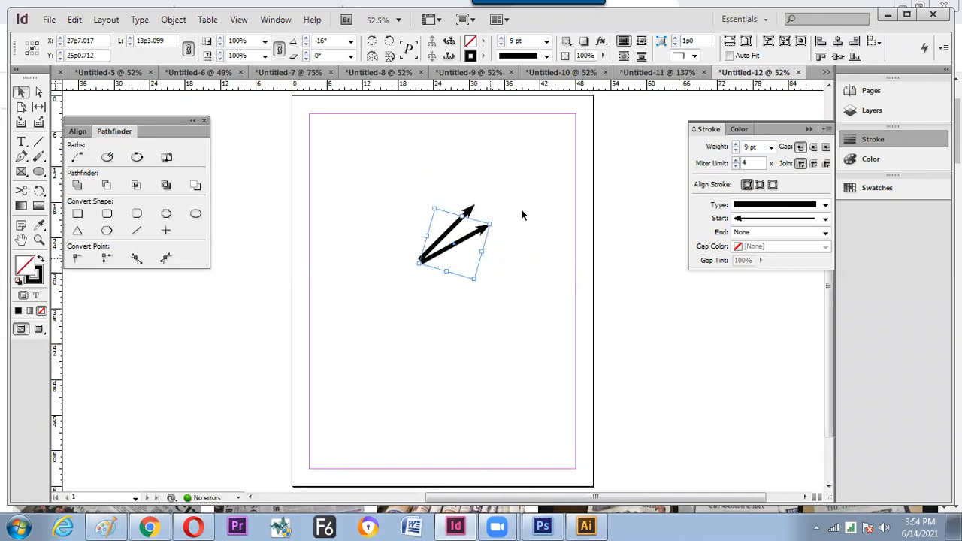
{"action": "left_click", "coordinate": [353, 345]}
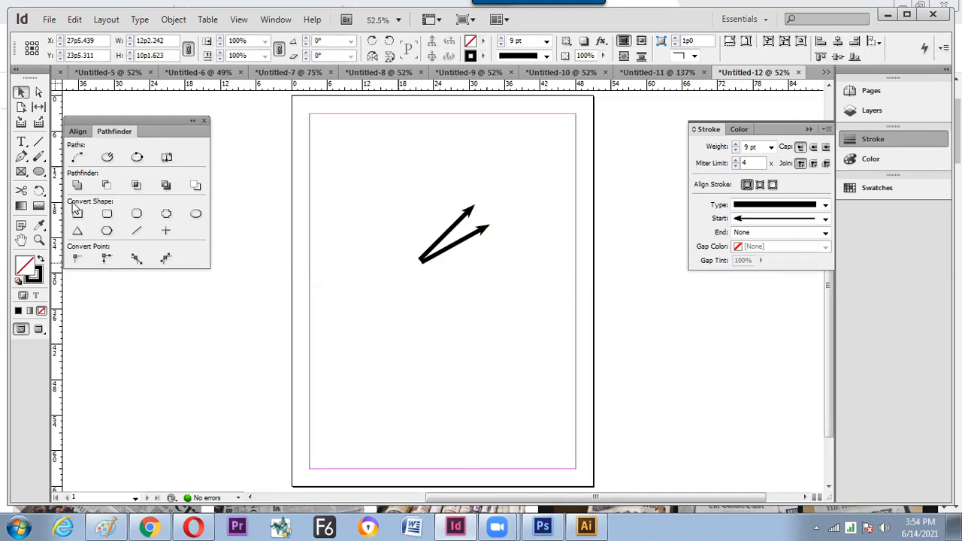
- Delete both rotated arrows so the page is empty
{"action": "key", "text": "ctrl+a"}
{"action": "right_click", "coordinate": [41, 194]}
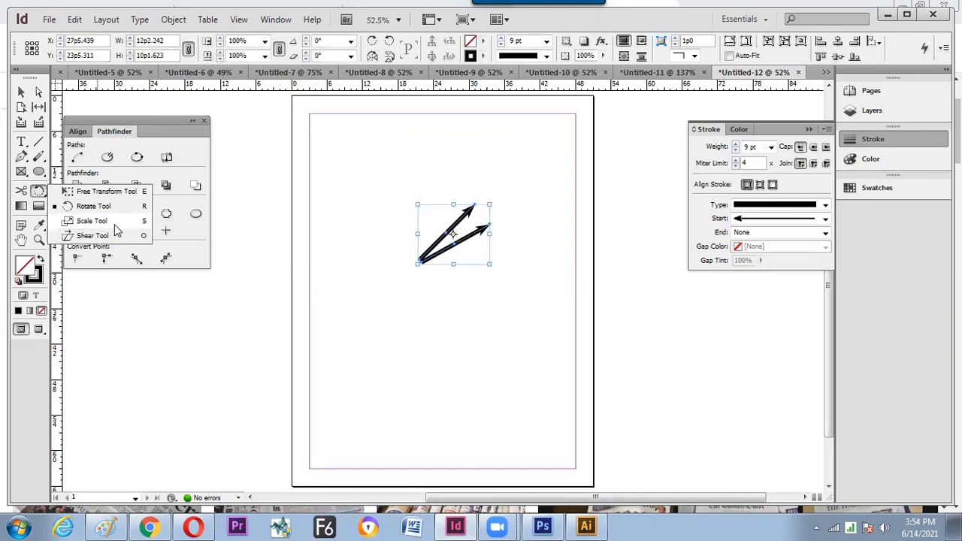
{"action": "left_click", "coordinate": [86, 217]}
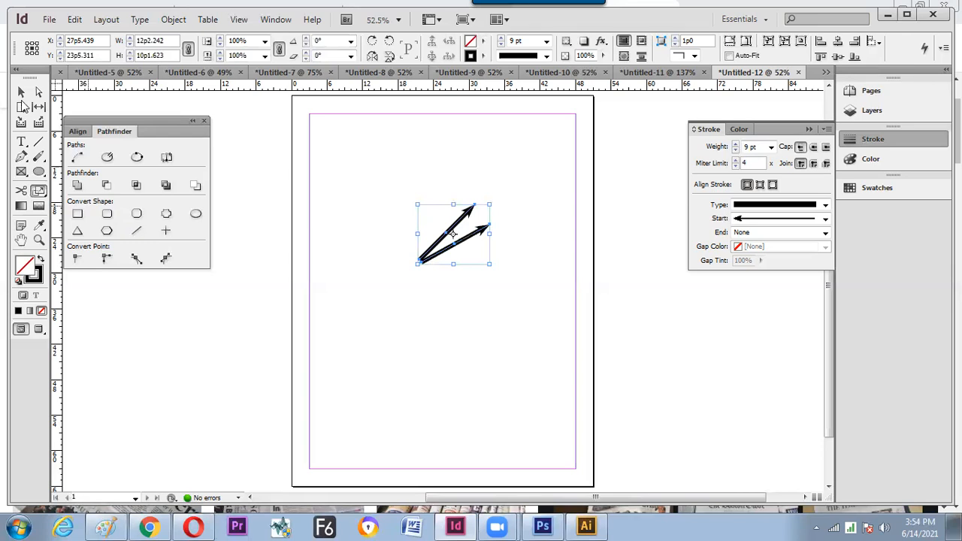
{"action": "left_click", "coordinate": [21, 91]}
{"action": "left_click", "coordinate": [484, 234]}
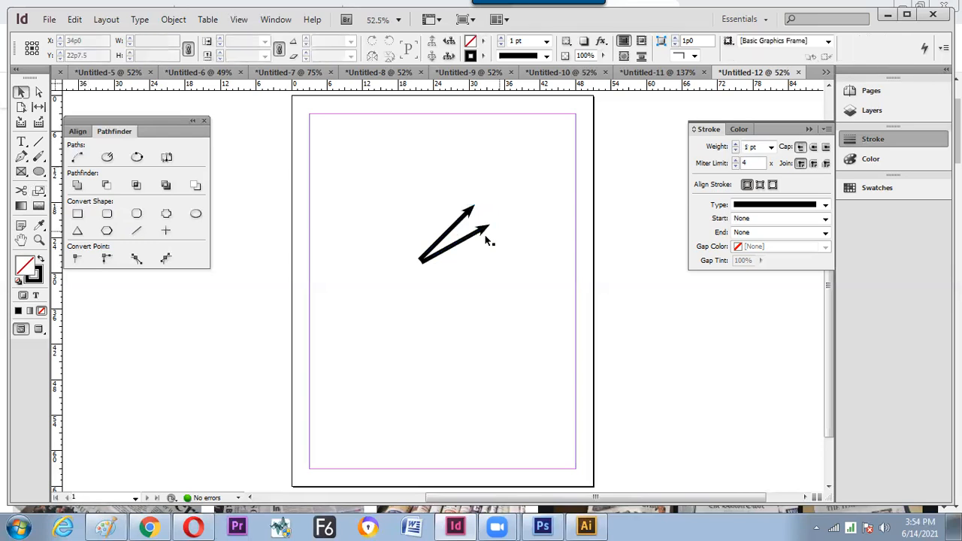
{"action": "left_click", "coordinate": [479, 235]}
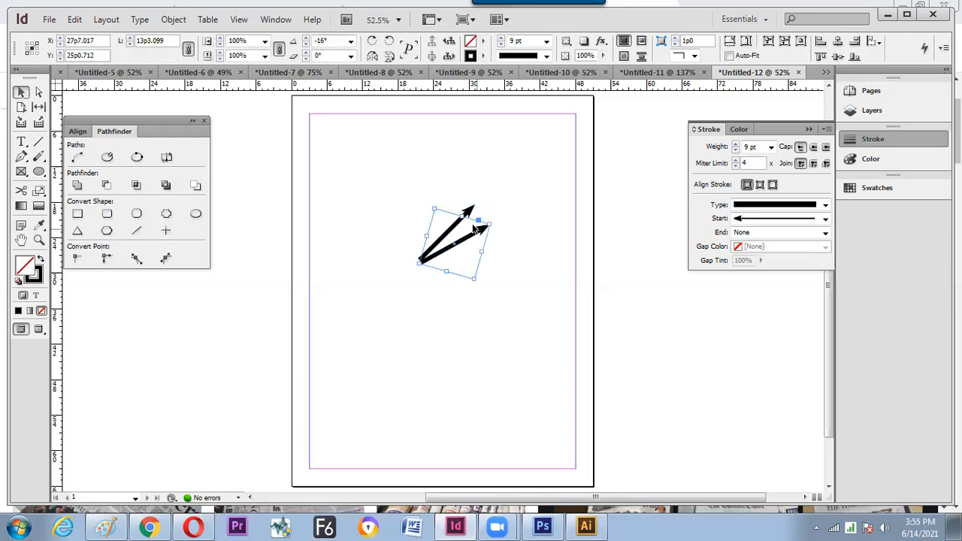
{"action": "key", "text": "Delete"}
{"action": "key", "text": "ctrl+z"}
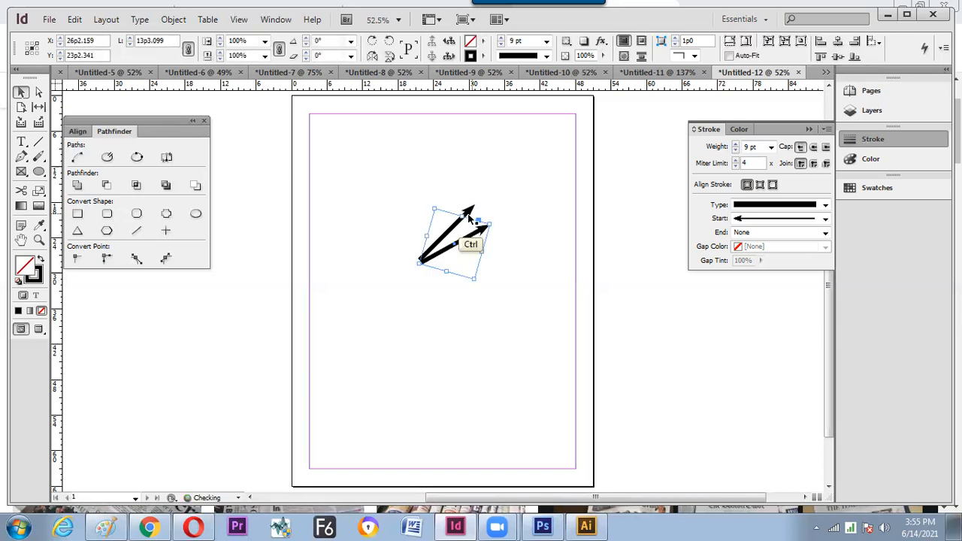
{"action": "key", "text": "ctrl+z"}
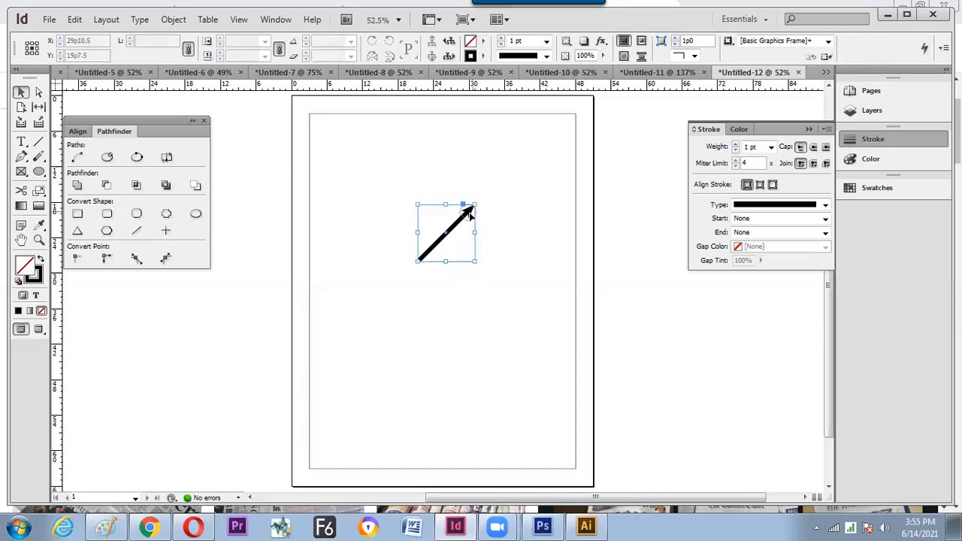
{"action": "key", "text": "ctrl+z"}
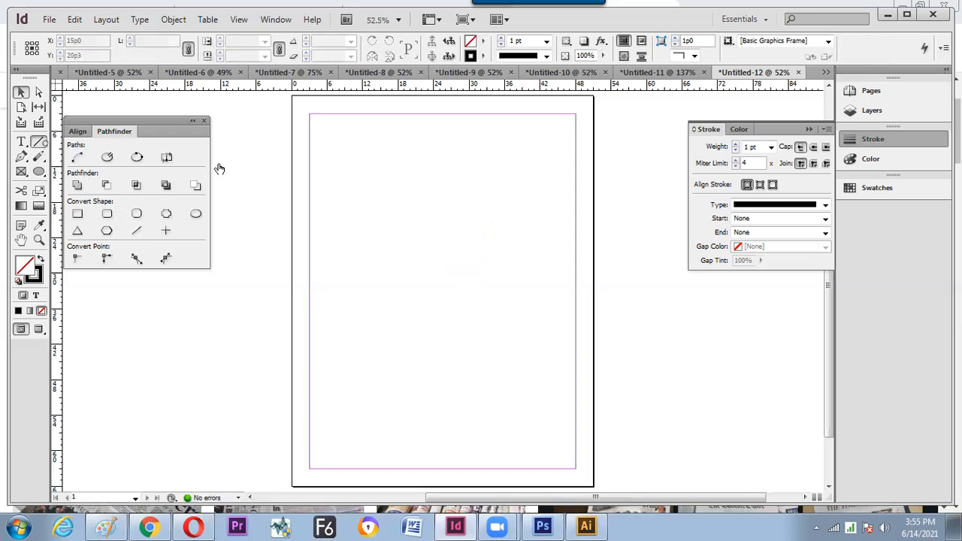
- Draw a vertical line near the page top with a Barbed start arrowhead and 6 pt weight
{"action": "key", "text": "backslash"}
{"action": "left_click_drag", "start_coordinate": [403, 159], "coordinate": [404, 230]}
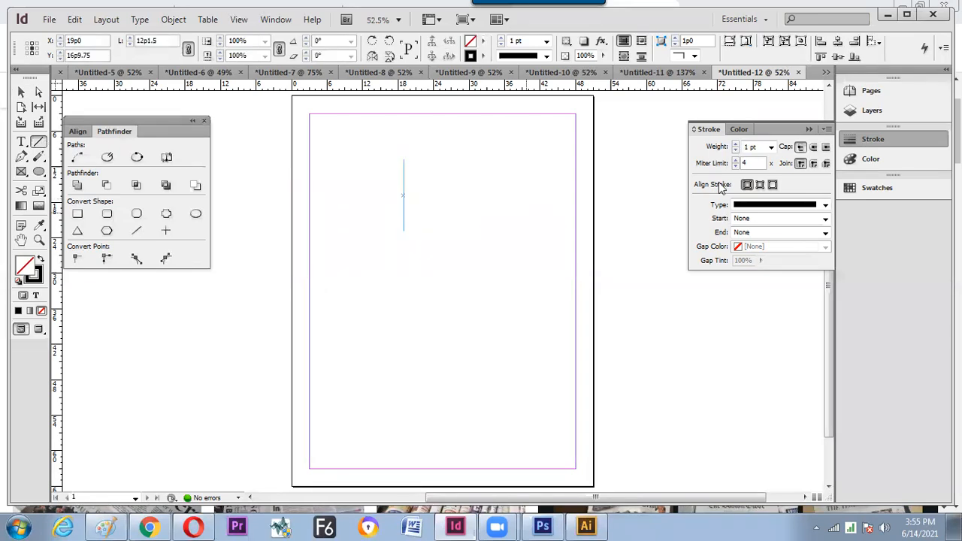
{"action": "left_click", "coordinate": [825, 218]}
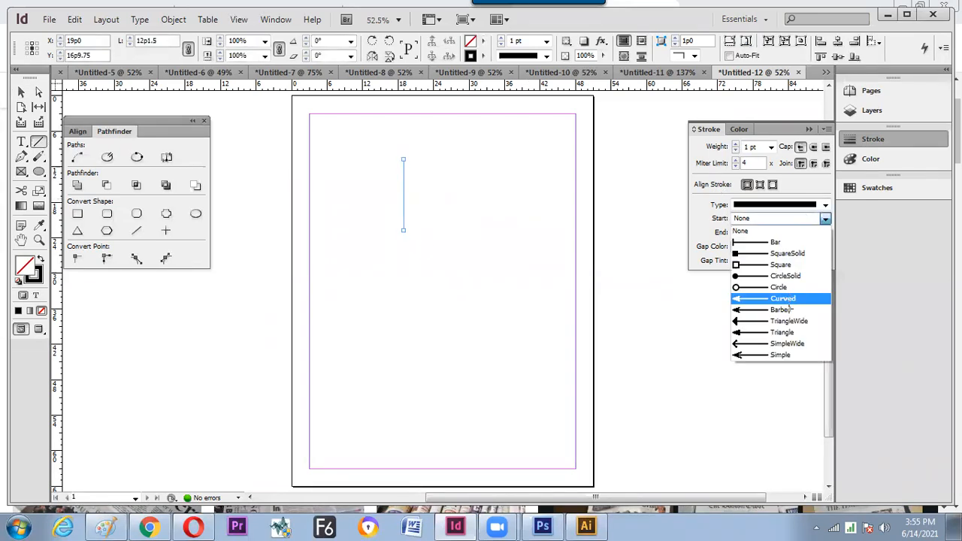
{"action": "key", "text": "Down"}
{"action": "key", "text": "Return"}
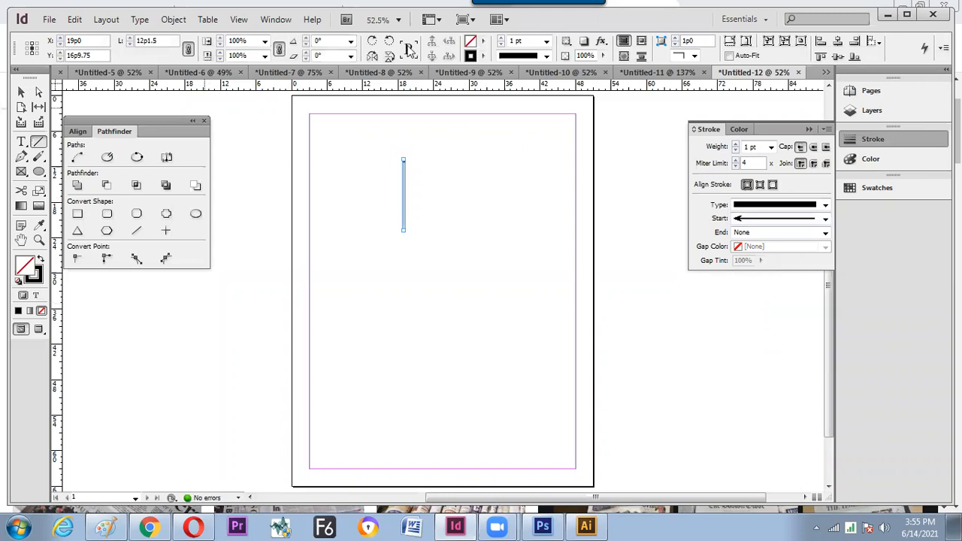
{"action": "left_click", "coordinate": [547, 41]}
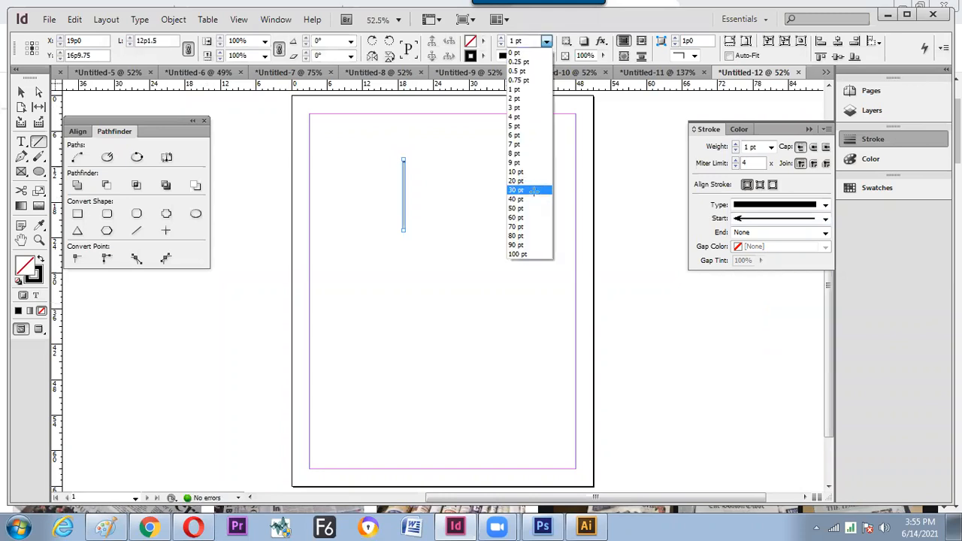
{"action": "key", "text": "Return"}
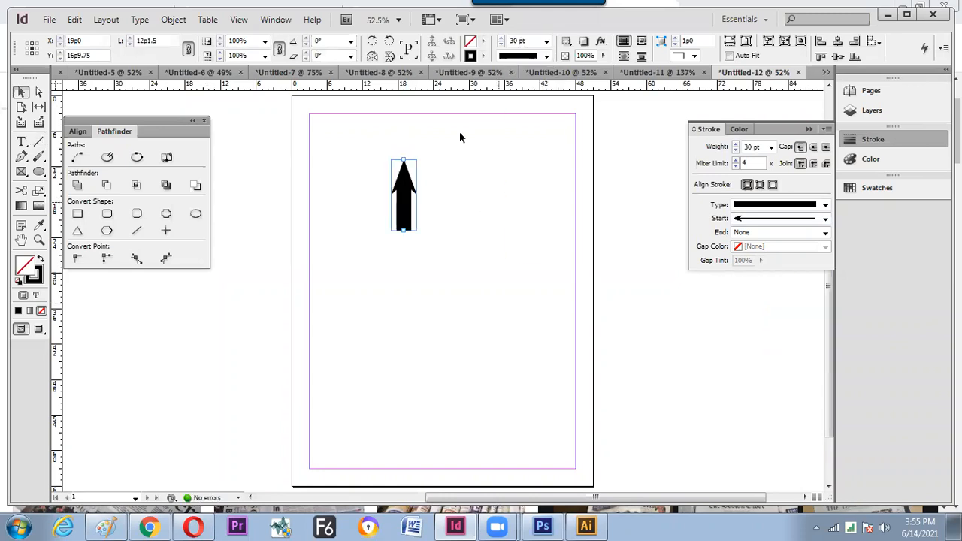
{"action": "left_click", "coordinate": [546, 41]}
{"action": "left_click", "coordinate": [534, 136]}
- Set the reference point to bottom-centre and add a vertically flipped copy below the arrow
{"action": "left_click", "coordinate": [459, 182]}
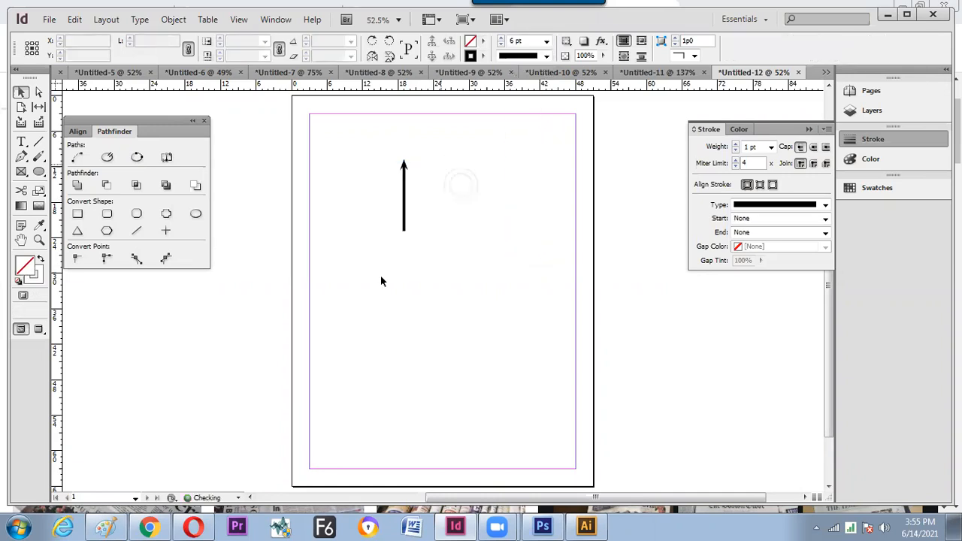
{"action": "left_click", "coordinate": [403, 226]}
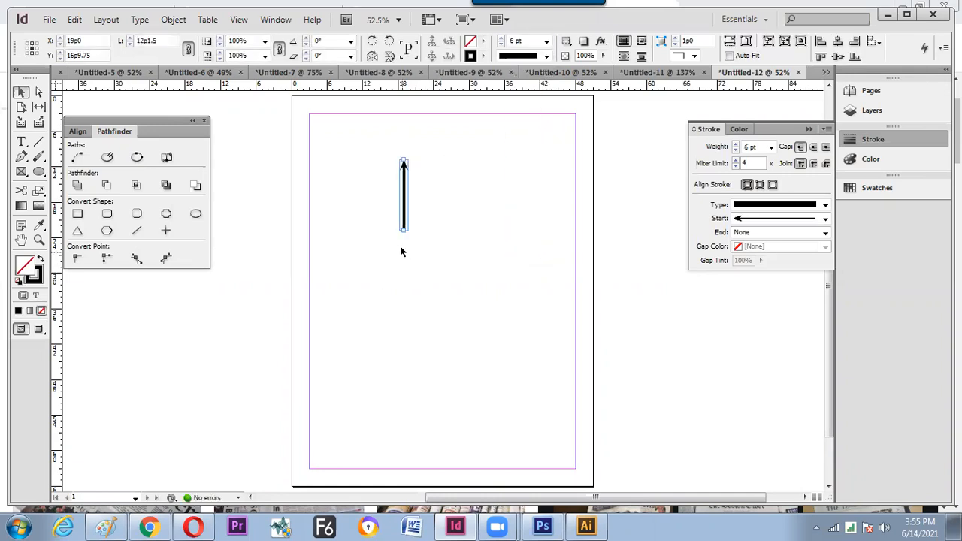
{"action": "key", "text": "ctrl"}
{"action": "key", "text": "ctrl+f"}
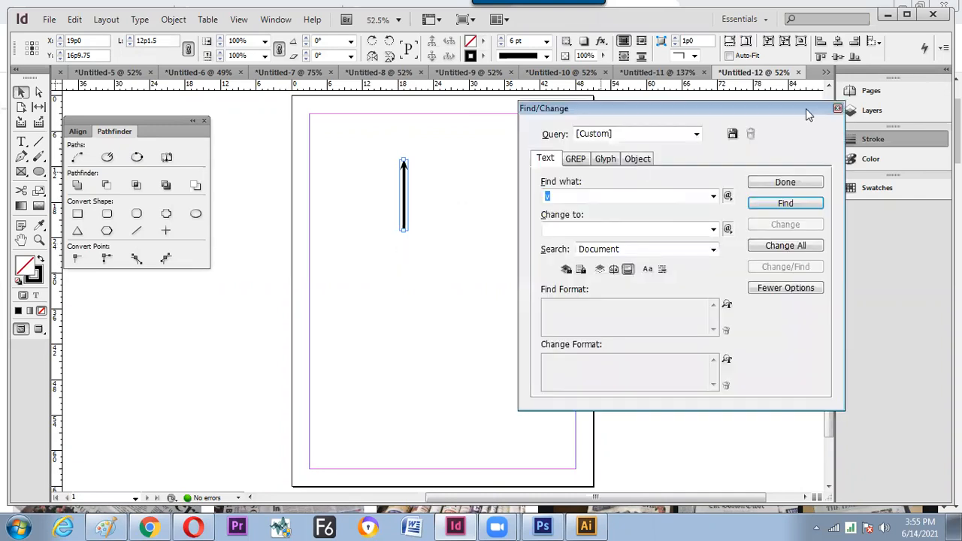
{"action": "key", "text": "Escape"}
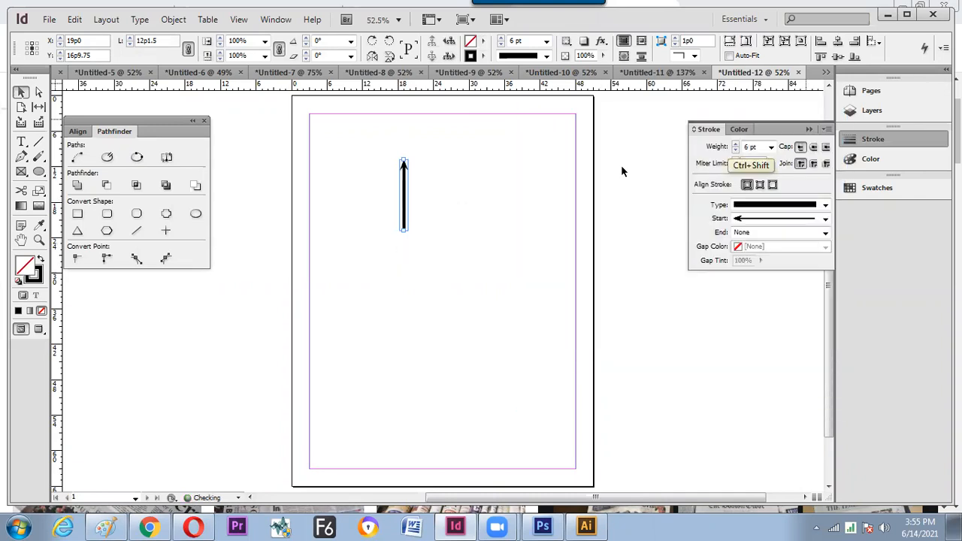
{"action": "left_click", "coordinate": [33, 55]}
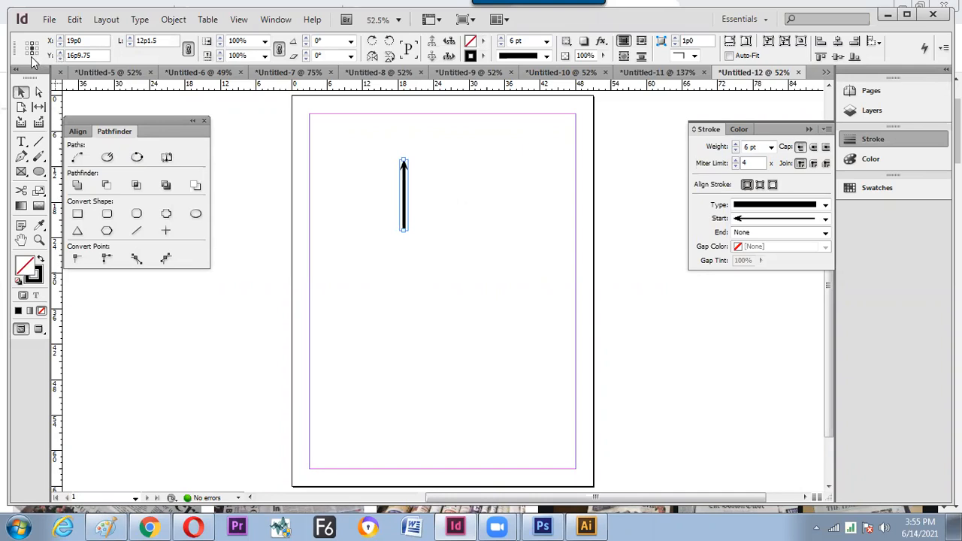
{"action": "left_click", "coordinate": [390, 57], "text": "alt"}
{"action": "left_click", "coordinate": [504, 190]}
{"action": "key", "text": "ctrl+a"}
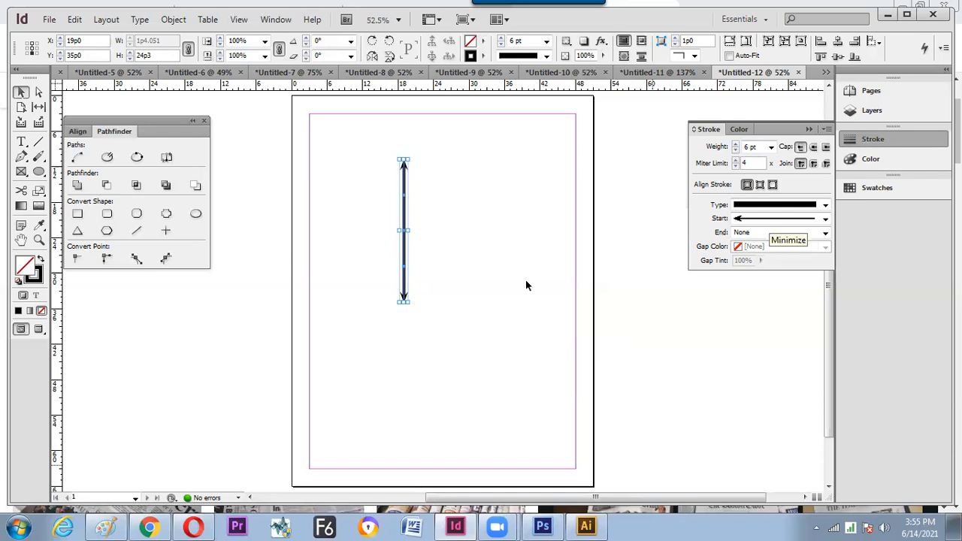
- Set the rotation origin to the arrow's centre and try a horizontal rotation, then undo it
{"action": "key", "text": "ctrl"}
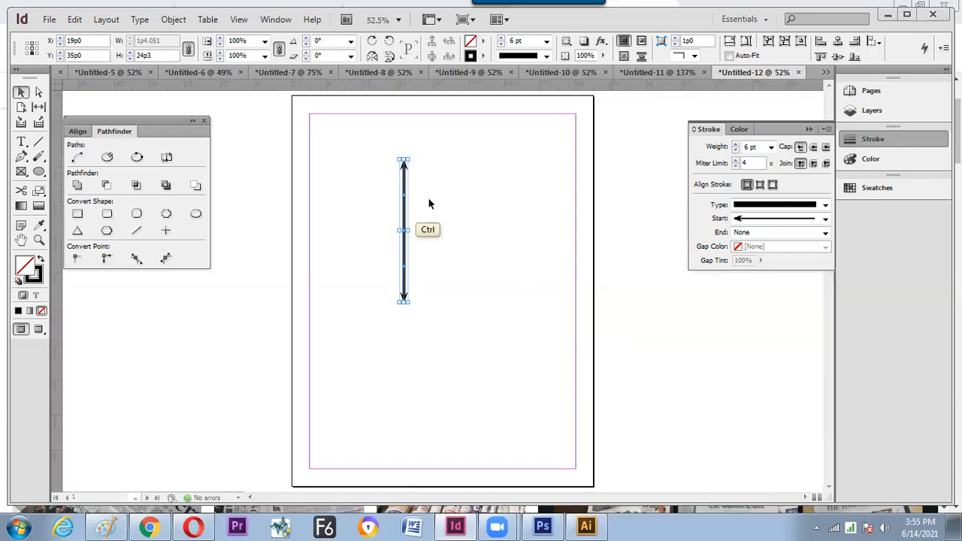
{"action": "key", "text": "ctrl+alt+shift"}
{"action": "left_click", "coordinate": [351, 41]}
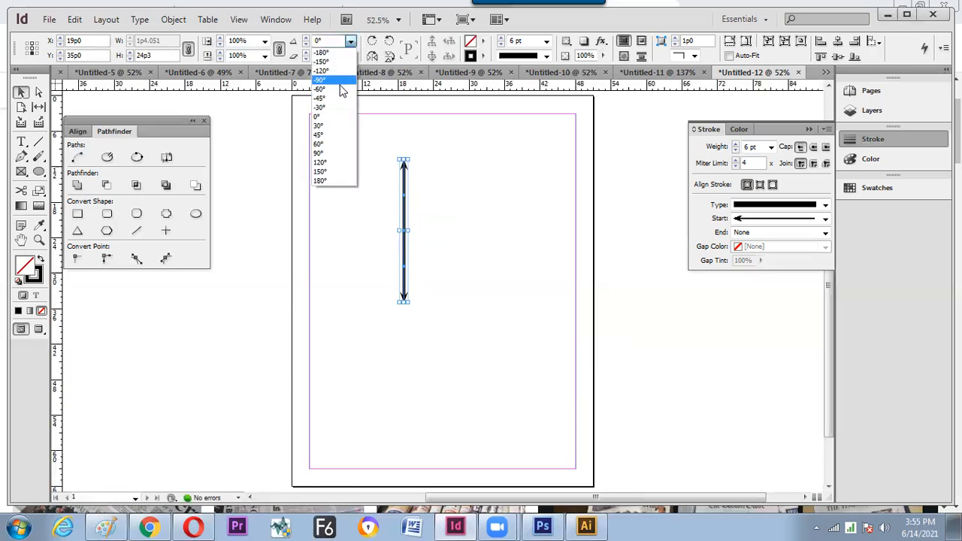
{"action": "key", "text": "ctrl+z"}
{"action": "left_click", "coordinate": [31, 48]}
{"action": "left_click", "coordinate": [350, 41]}
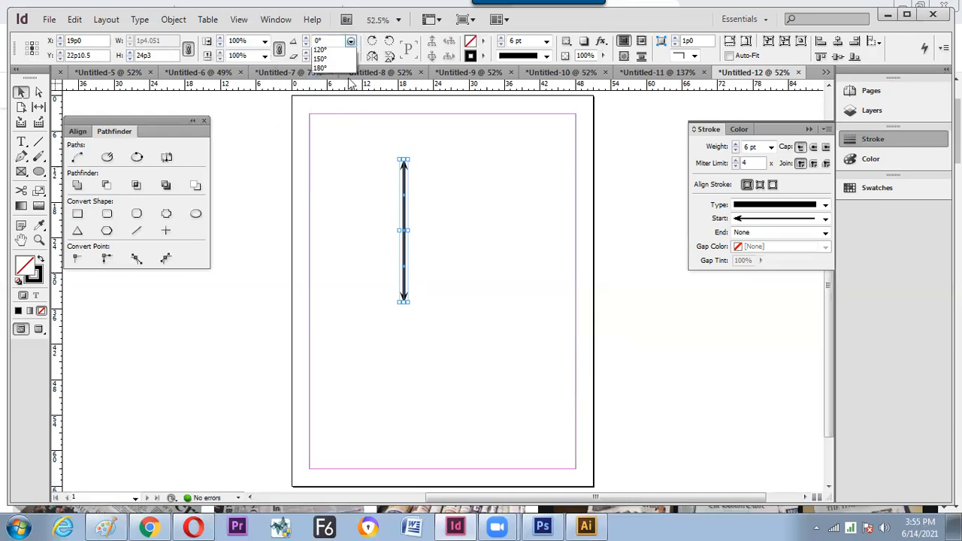
{"action": "left_click", "coordinate": [341, 108]}
{"action": "key", "text": "ctrl+z"}
- Add a horizontally rotated copy of the arrow to form a cross
{"action": "key", "text": "ctrl"}
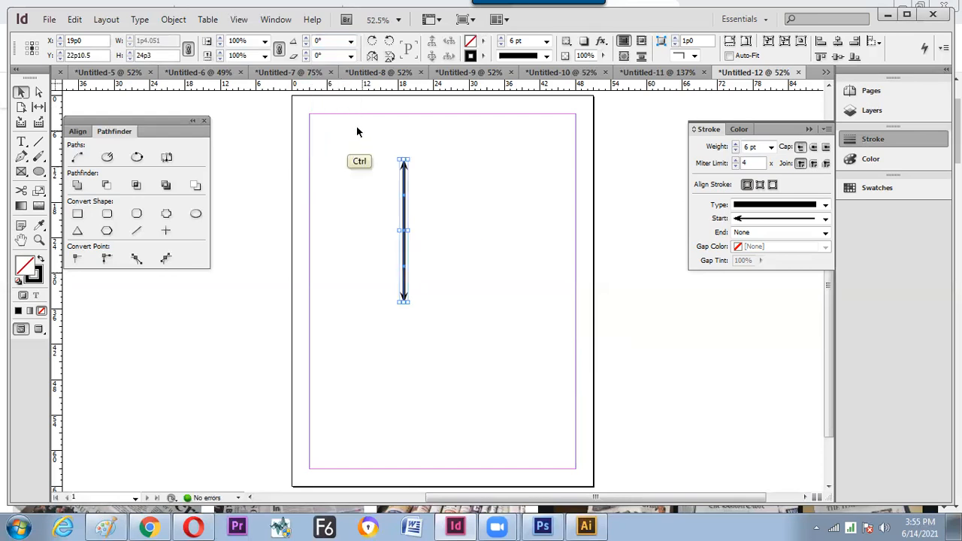
{"action": "key", "text": "ctrl+alt+shift"}
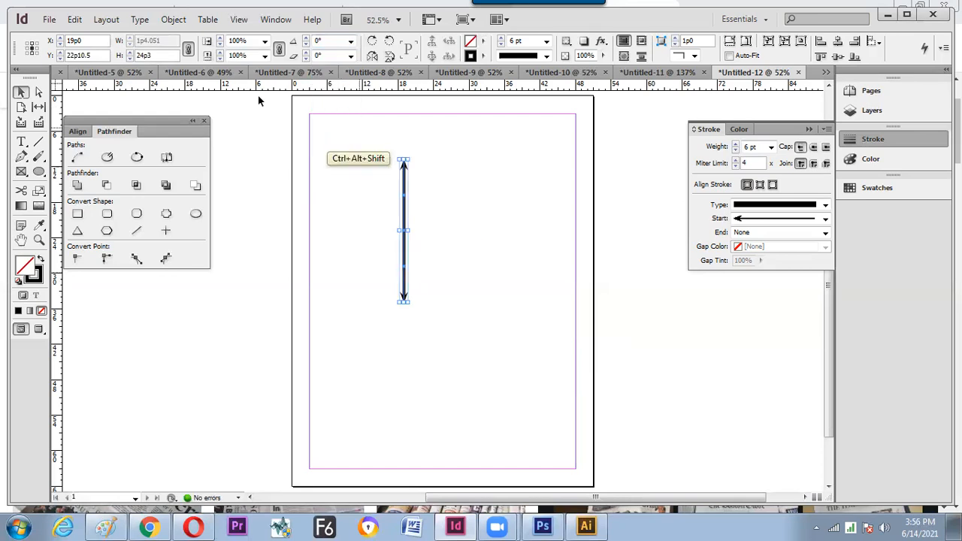
{"action": "left_click", "coordinate": [350, 41]}
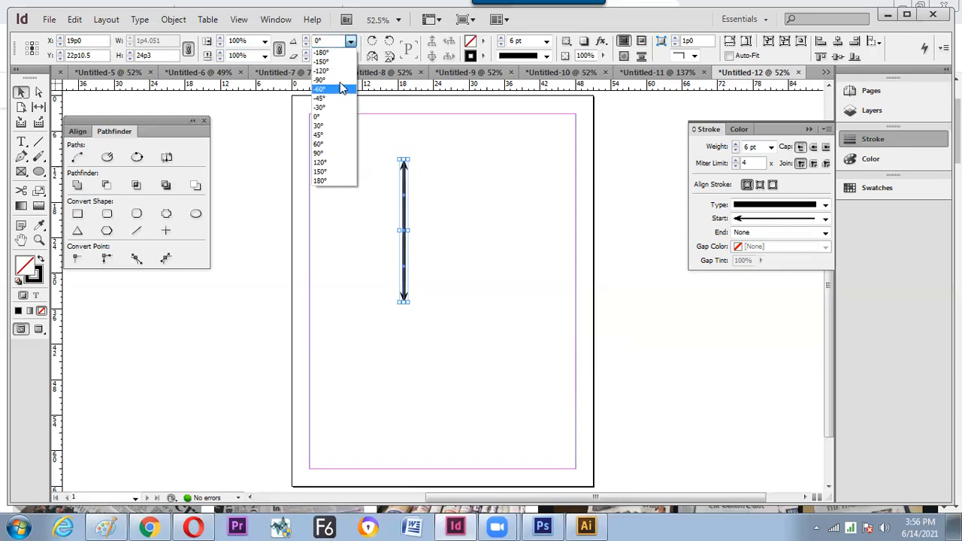
{"action": "left_click", "coordinate": [329, 154], "text": "alt"}
{"action": "left_click", "coordinate": [341, 169]}
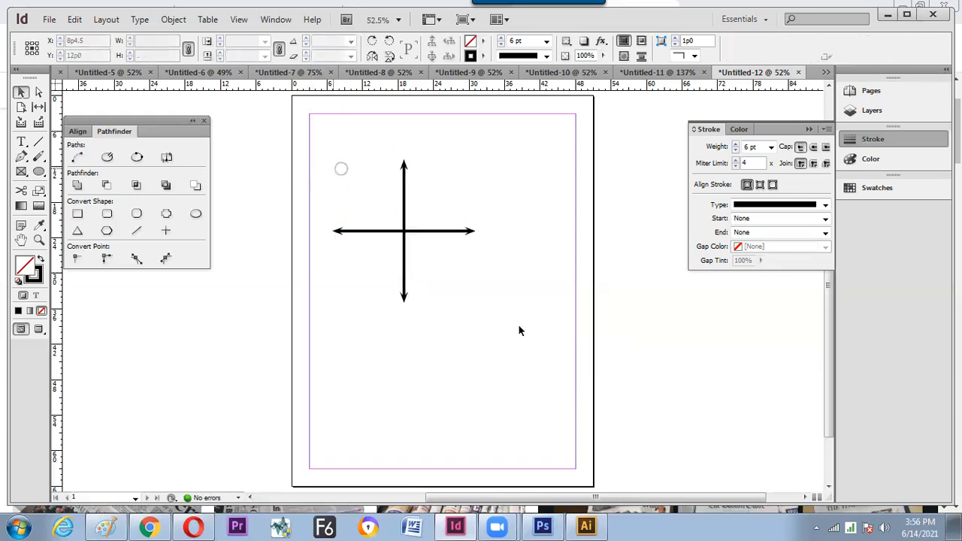
{"action": "key", "text": "ctrl+a"}
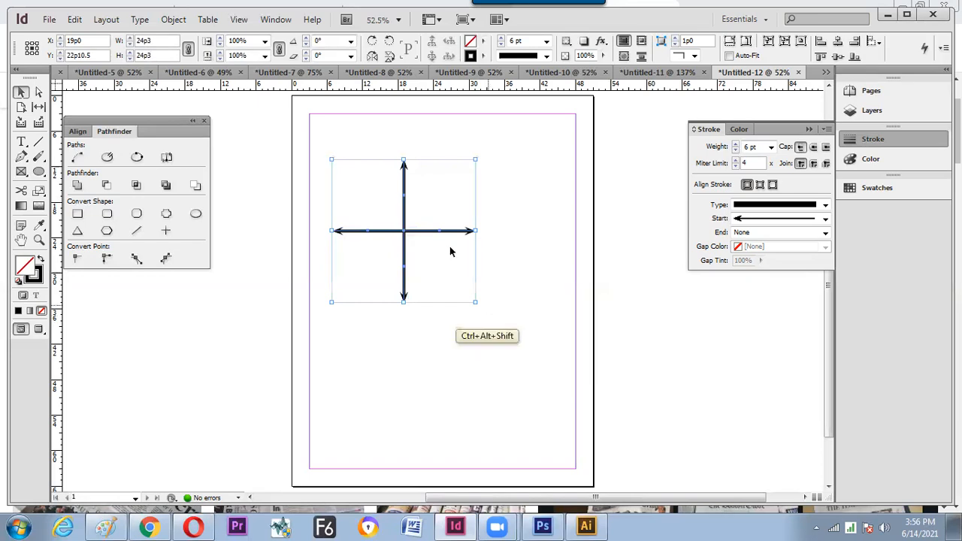
- Add a -45° rotated copy of the cross to make eight arrows
{"action": "left_click", "coordinate": [350, 42]}
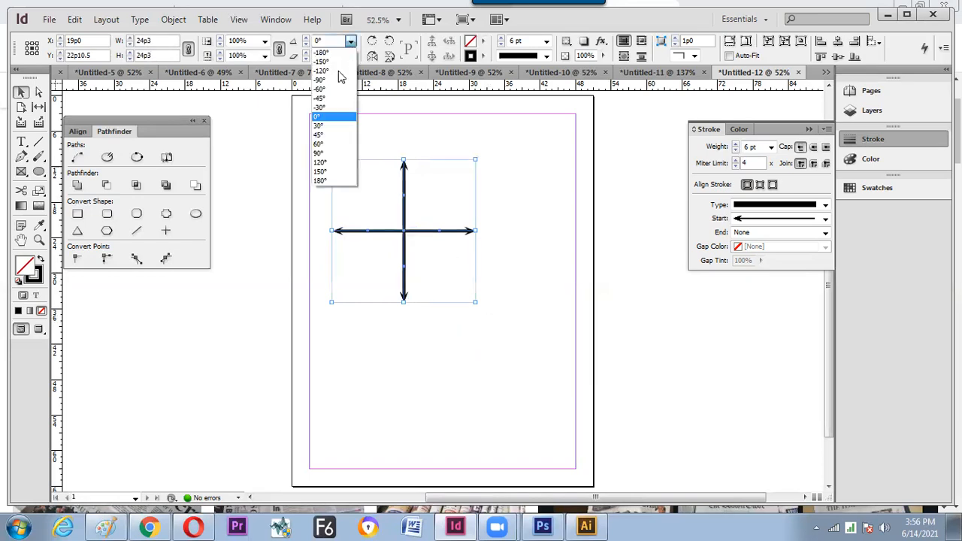
{"action": "key", "text": "alt+Return"}
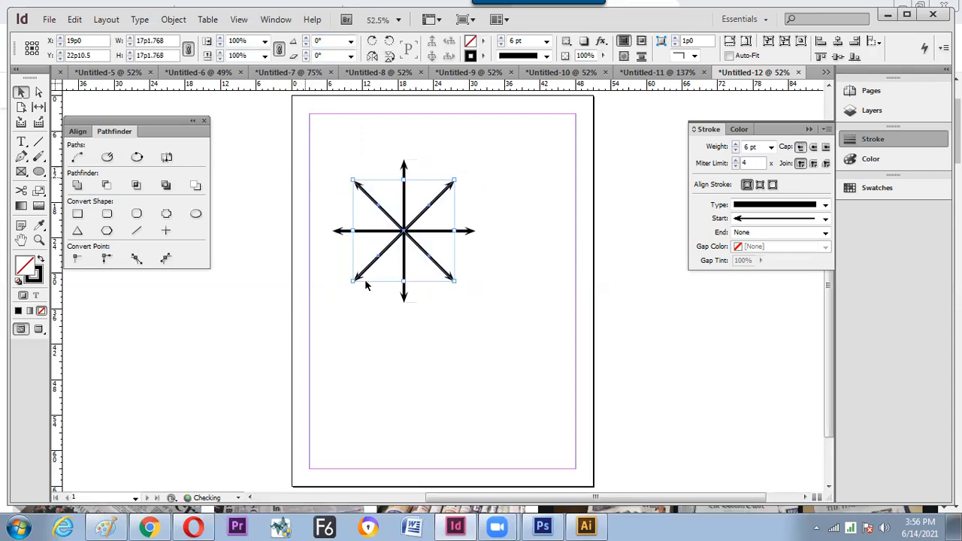
{"action": "left_click", "coordinate": [363, 276]}
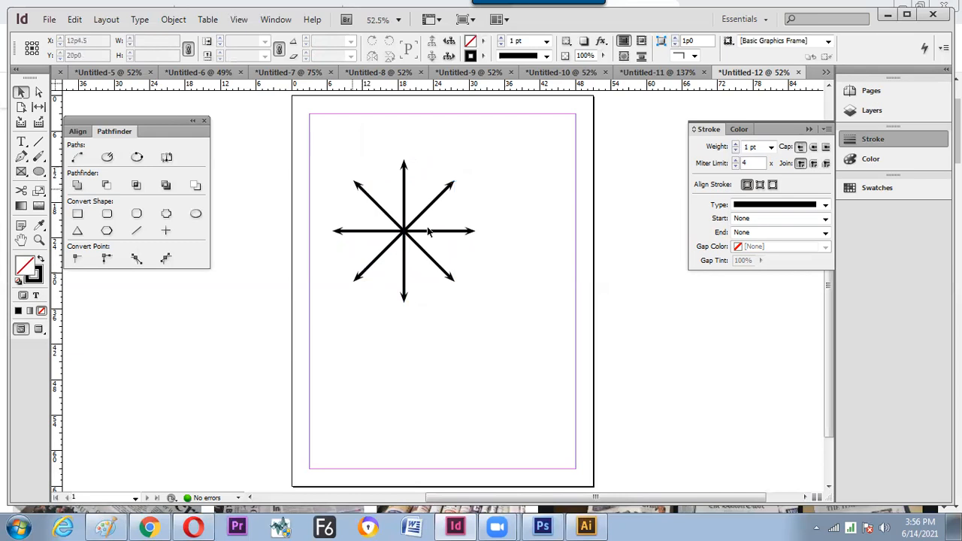
- Add a copy of the star rotated by 45/2 (22.5°)
{"action": "mouse_move", "coordinate": [302, 136]}
{"action": "left_mouse_down"}
{"action": "mouse_move", "coordinate": [480, 268]}
{"action": "mouse_move", "coordinate": [468, 258]}
{"action": "left_mouse_up"}
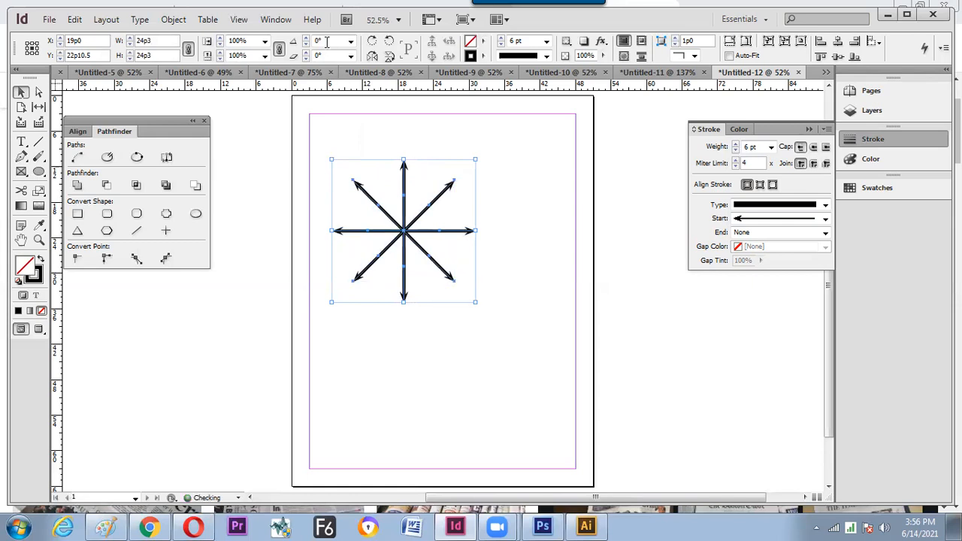
{"action": "left_click", "coordinate": [331, 43]}
{"action": "type", "text": "45/2"}
{"action": "key", "text": "alt+Return"}
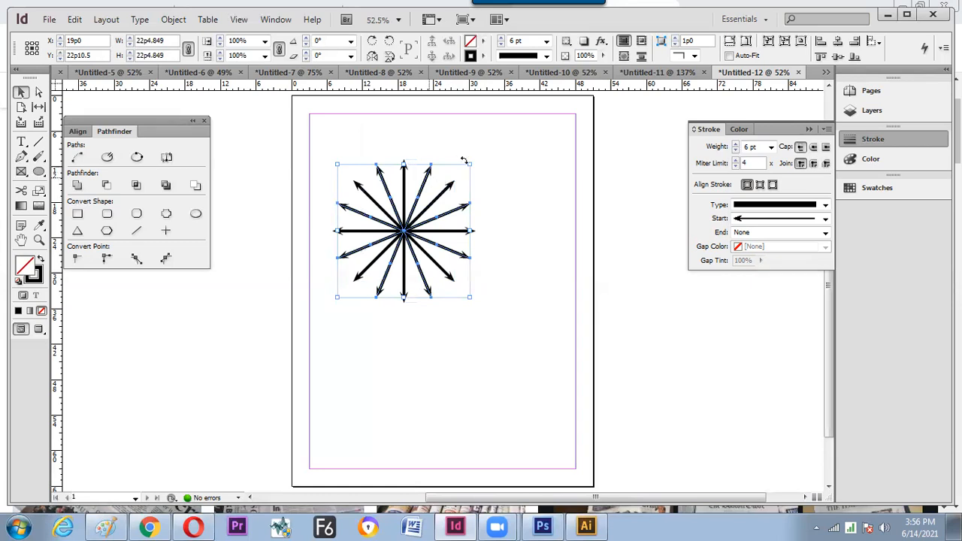
- Enlarge the rotated copy from its centre and give its spokes open Circle start markers
{"action": "left_click_drag", "start_coordinate": [469, 163], "coordinate": [488, 145]}
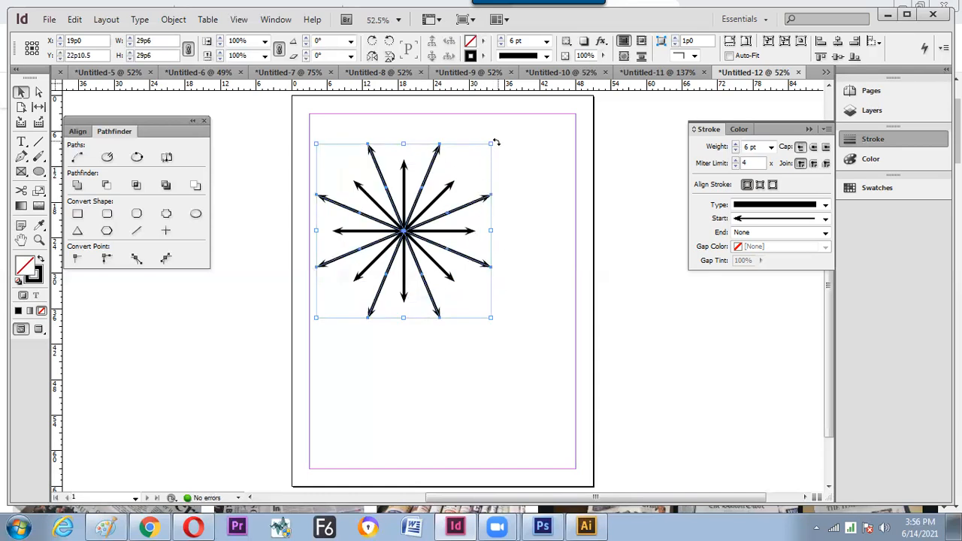
{"action": "left_click_drag", "start_coordinate": [493, 143], "coordinate": [505, 152]}
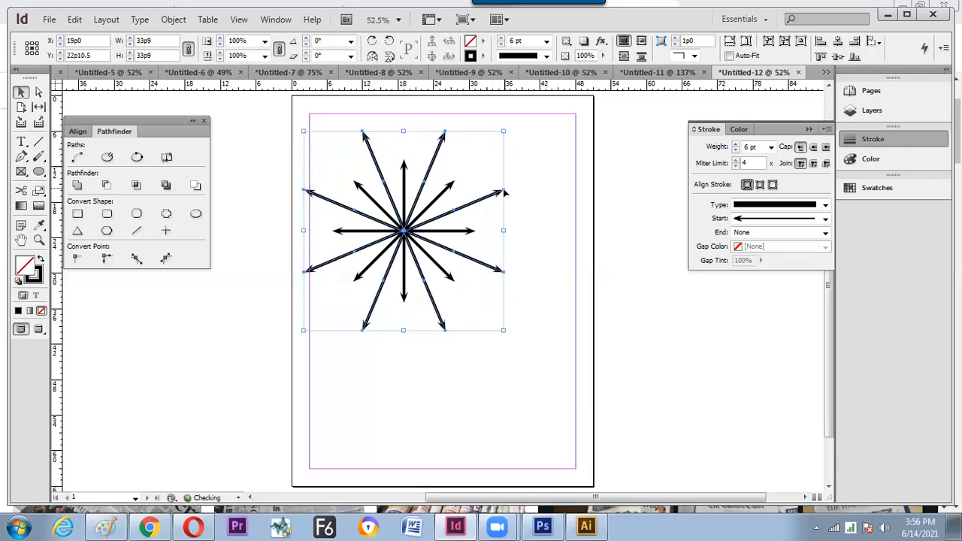
{"action": "left_click", "coordinate": [825, 219]}
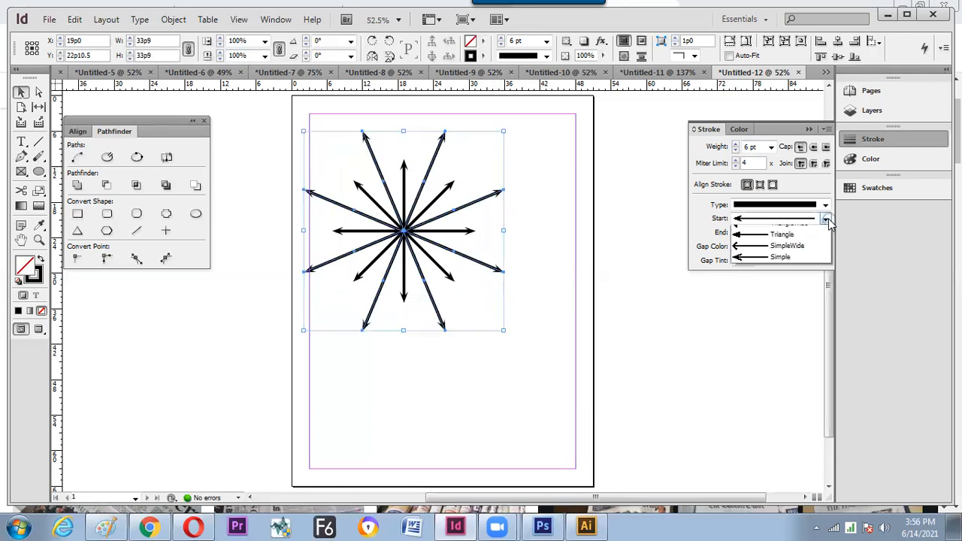
{"action": "left_click", "coordinate": [788, 289]}
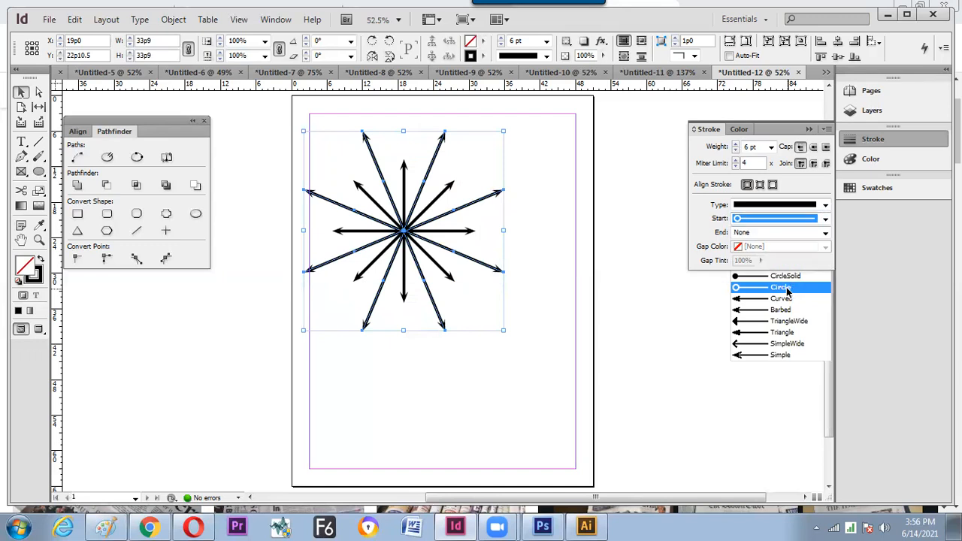
{"action": "left_click", "coordinate": [670, 308]}
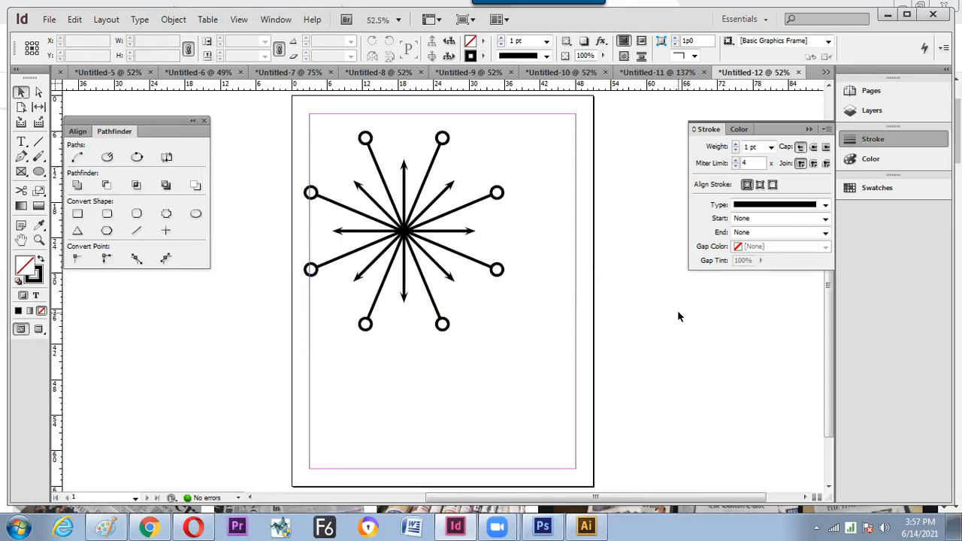
- Draw a circle centred on the star and fill it with [Paper]
{"action": "key", "text": "l"}
{"action": "left_click_drag", "start_coordinate": [404, 230], "coordinate": [443, 268]}
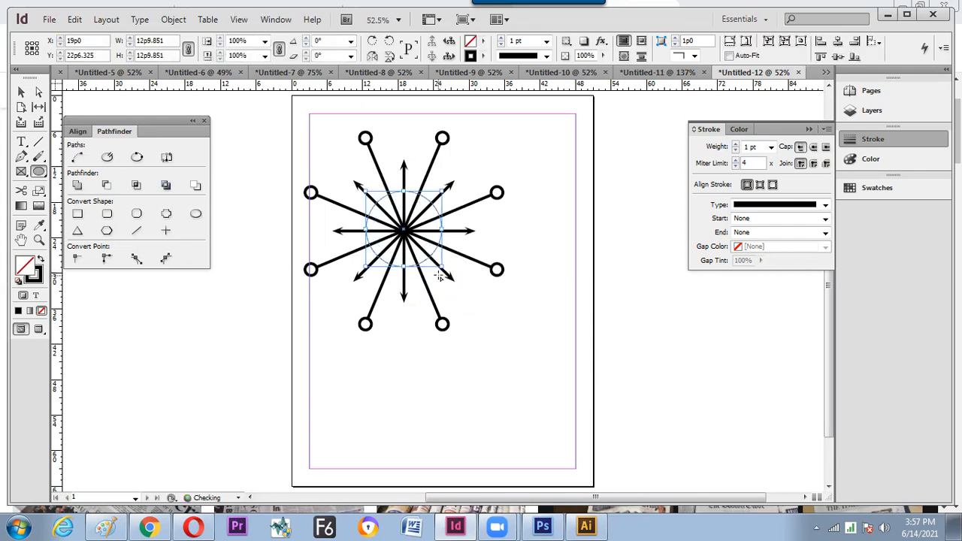
{"action": "left_click", "coordinate": [482, 41]}
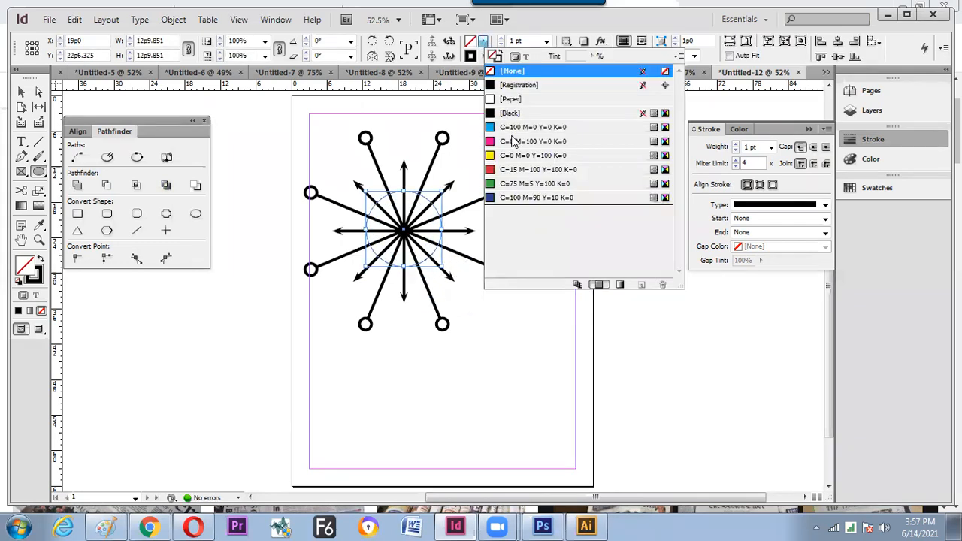
{"action": "left_click", "coordinate": [512, 101]}
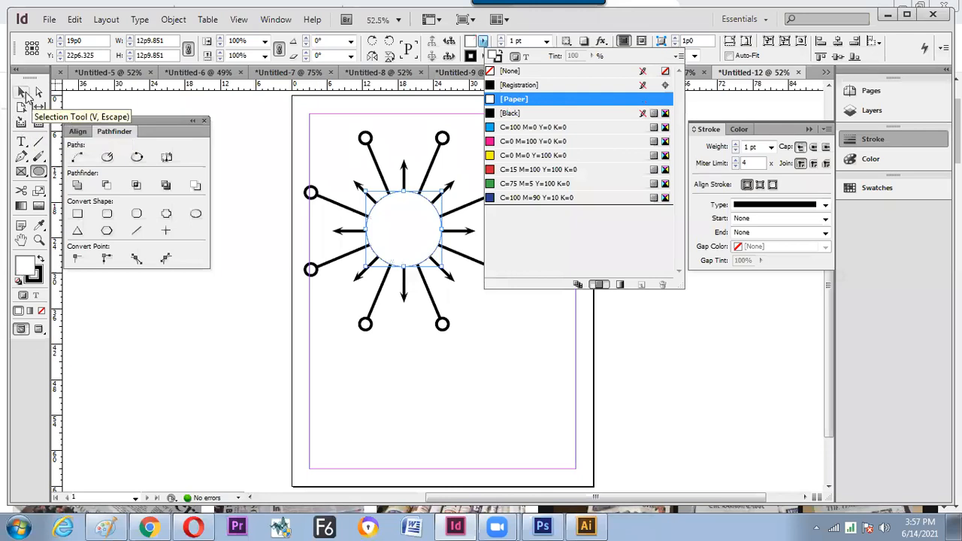
{"action": "left_click", "coordinate": [22, 91]}
{"action": "left_click", "coordinate": [282, 162]}
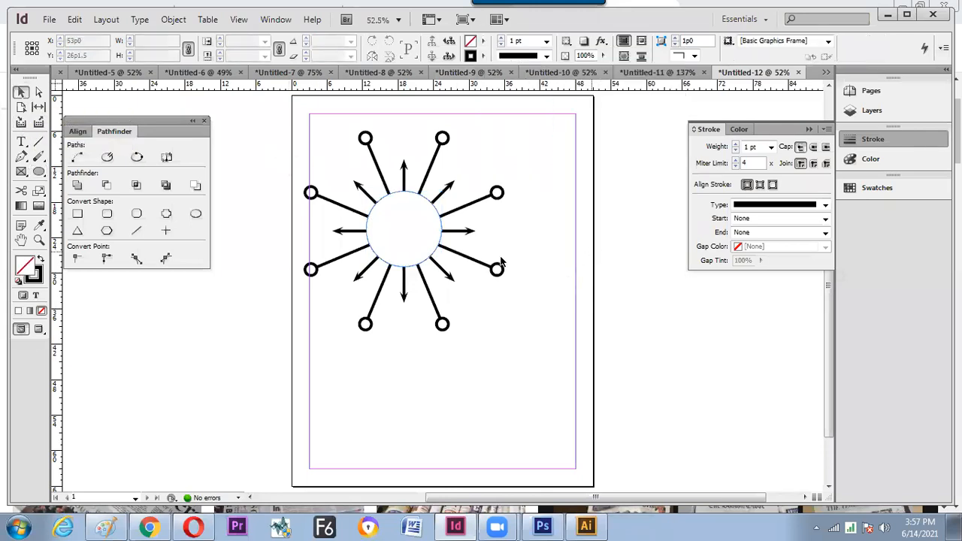
- Paste a copy of the white circle in place and shrink it from its centre
{"action": "left_click", "coordinate": [418, 243]}
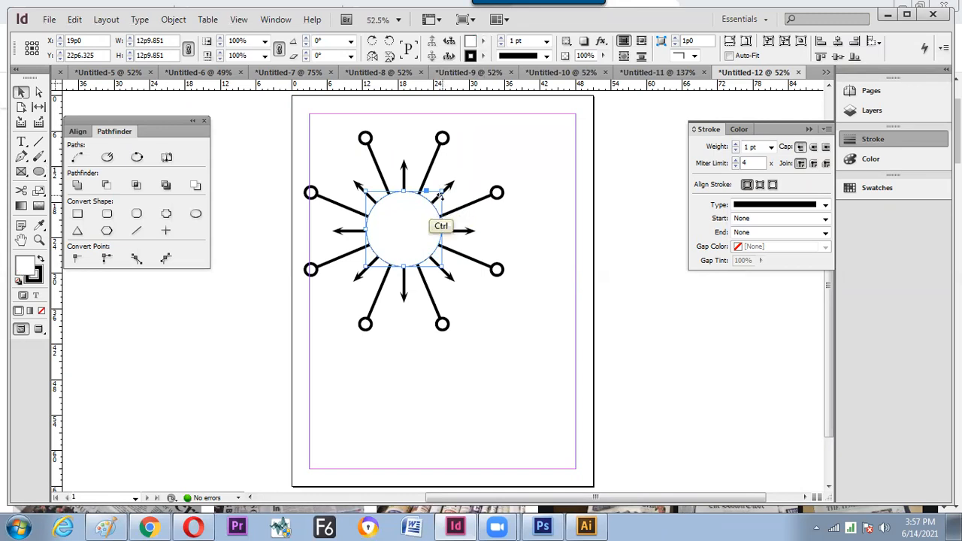
{"action": "key", "text": "ctrl+alt+shift+f"}
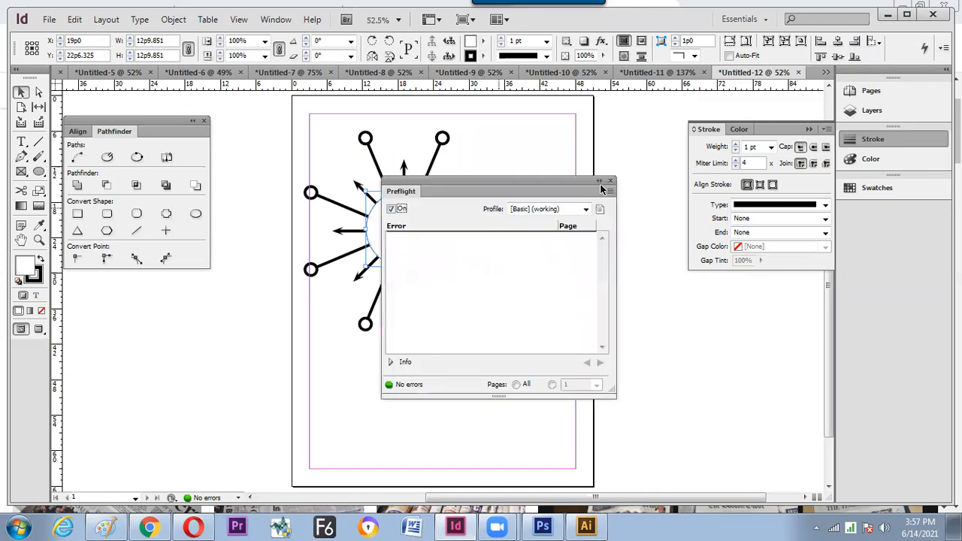
{"action": "left_click", "coordinate": [609, 182]}
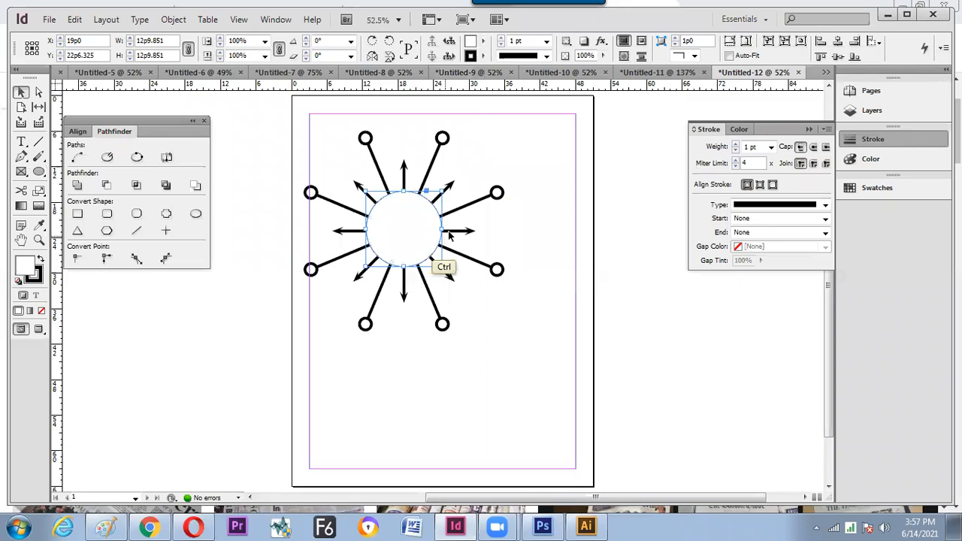
{"action": "key", "text": "ctrl+alt+shift+v"}
{"action": "mouse_move", "coordinate": [442, 191]}
{"action": "left_mouse_down"}
{"action": "mouse_move", "coordinate": [438, 204]}
{"action": "mouse_move", "coordinate": [436, 197]}
{"action": "left_mouse_up"}
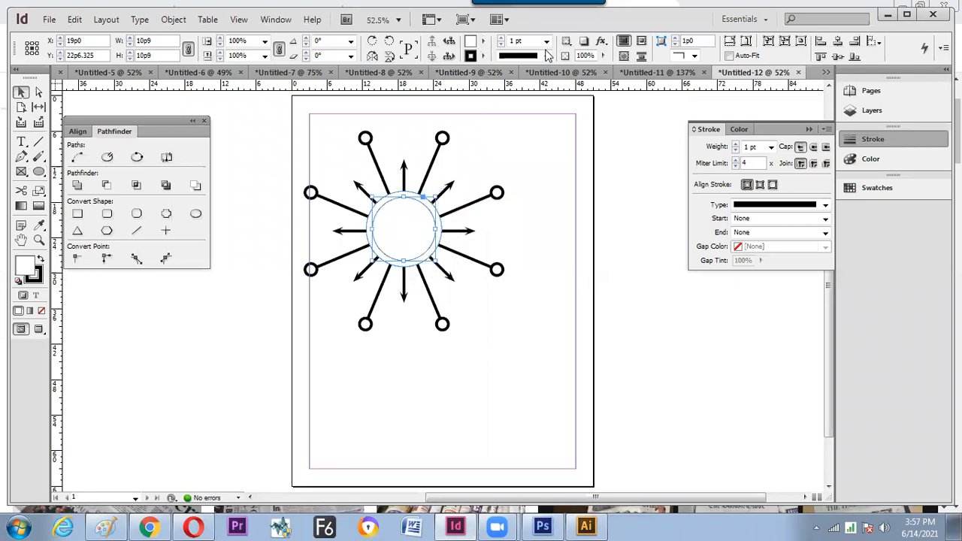
- Give the inner circle a 7 pt stroke, then drag the whole starburst to the page's top-left corner
{"action": "left_click", "coordinate": [546, 41]}
{"action": "left_click", "coordinate": [539, 145]}
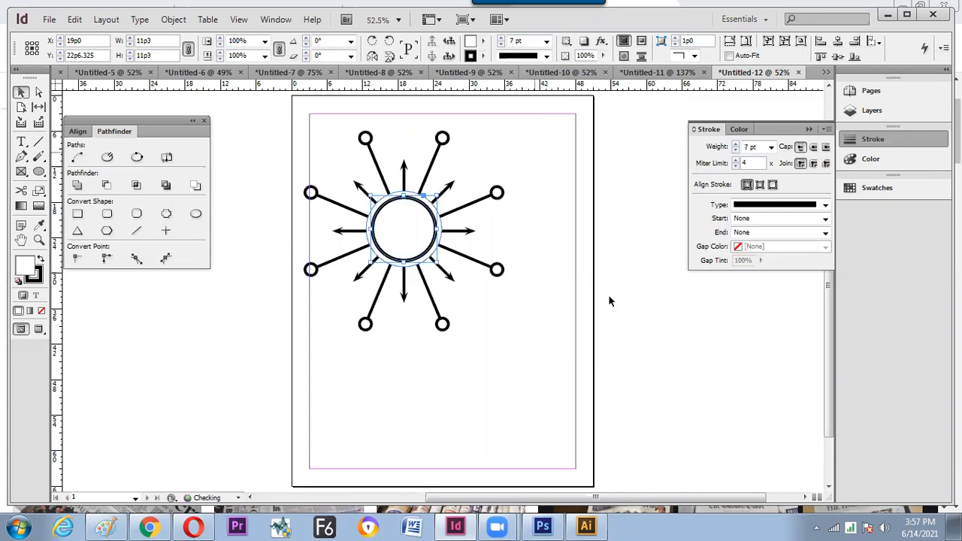
{"action": "mouse_move", "coordinate": [550, 324]}
{"action": "left_mouse_down"}
{"action": "mouse_move", "coordinate": [365, 229]}
{"action": "mouse_move", "coordinate": [254, 142]}
{"action": "left_mouse_up"}
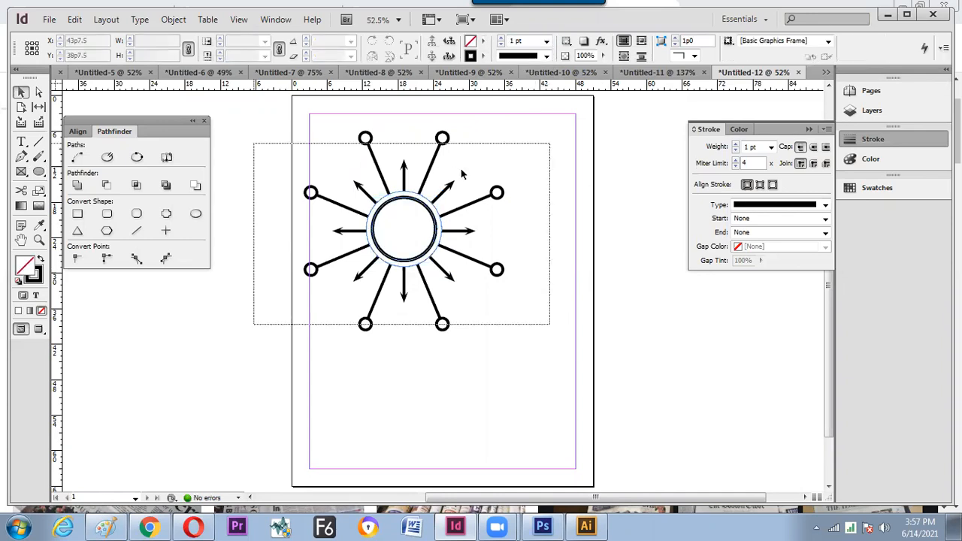
{"action": "left_click_drag", "start_coordinate": [404, 234], "coordinate": [461, 267]}
{"action": "left_click_drag", "start_coordinate": [561, 164], "coordinate": [536, 202]}
{"action": "left_click_drag", "start_coordinate": [476, 284], "coordinate": [407, 218]}
{"action": "left_click", "coordinate": [552, 248]}
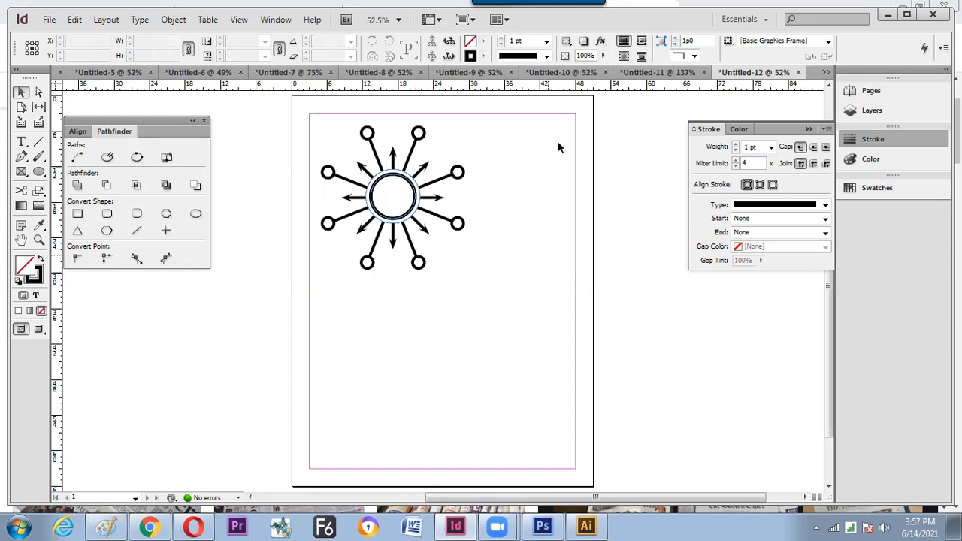
{"action": "left_click", "coordinate": [419, 135]}
{"action": "left_click", "coordinate": [420, 140]}
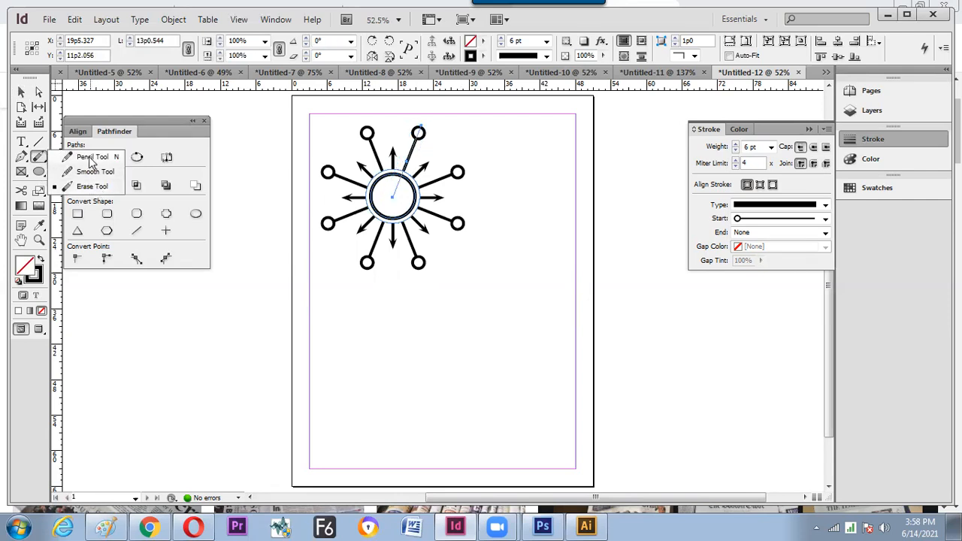
{"action": "left_click", "coordinate": [89, 158]}
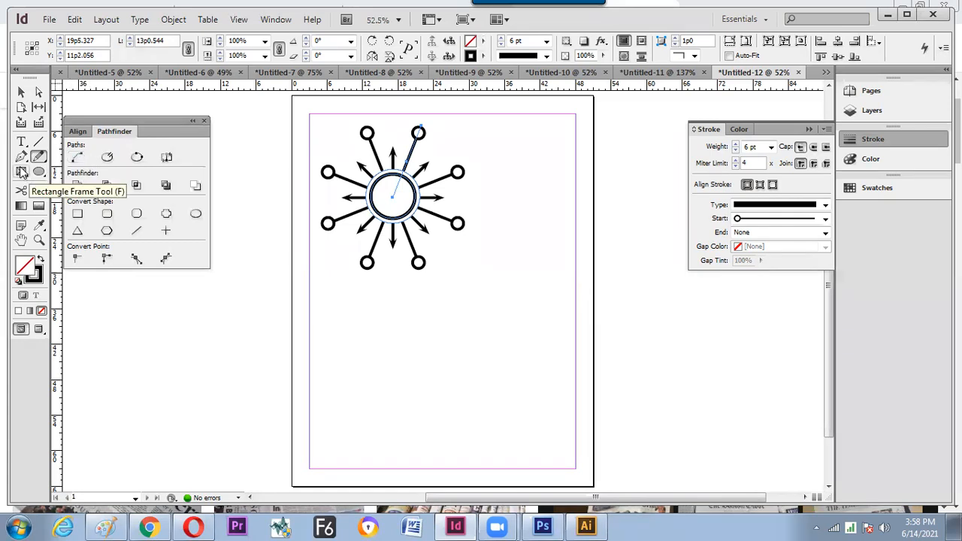
{"action": "left_click", "coordinate": [39, 172]}
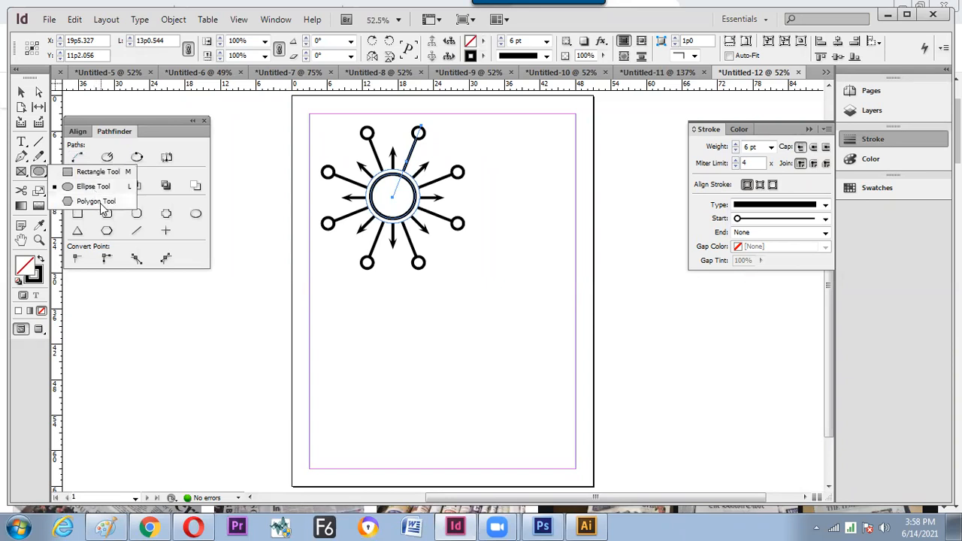
{"action": "left_click", "coordinate": [101, 203]}
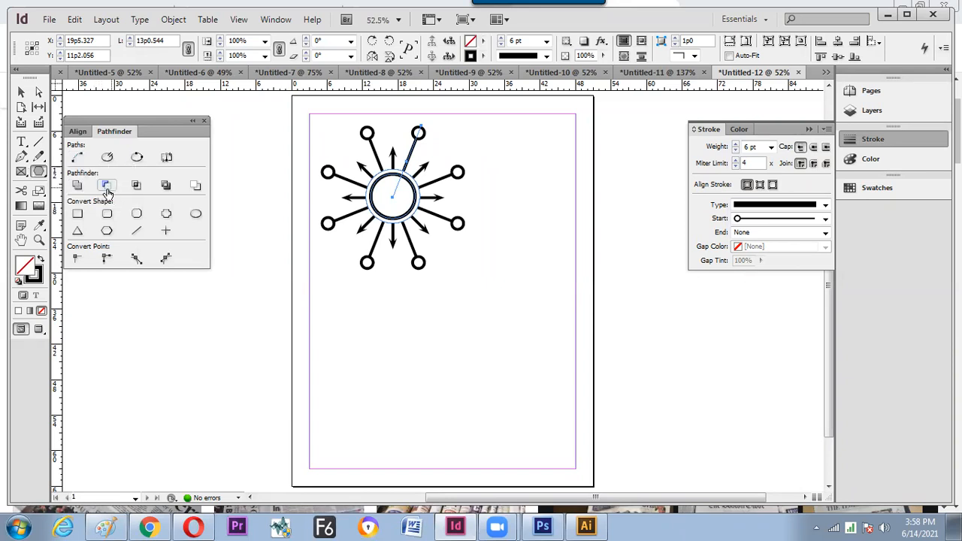
{"action": "left_click", "coordinate": [39, 190]}
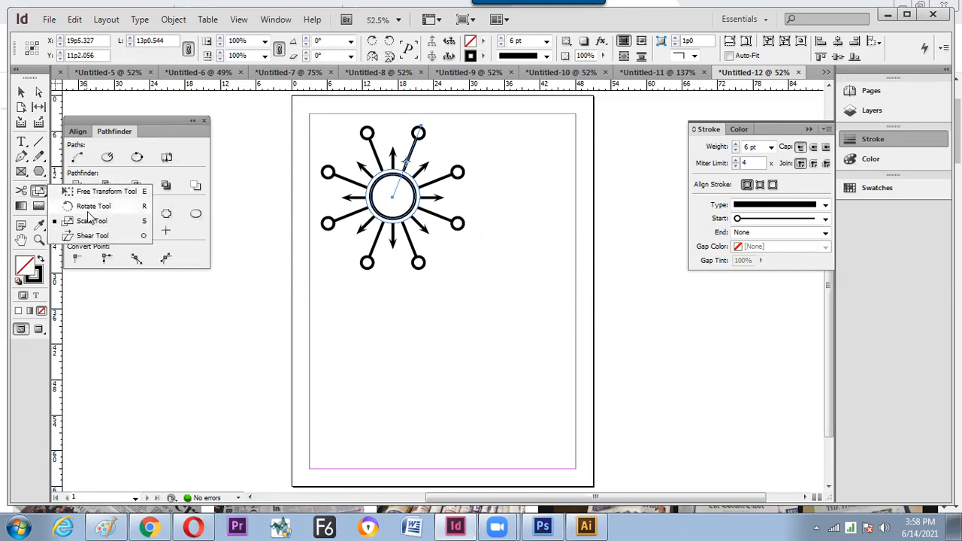
{"action": "left_click", "coordinate": [93, 207]}
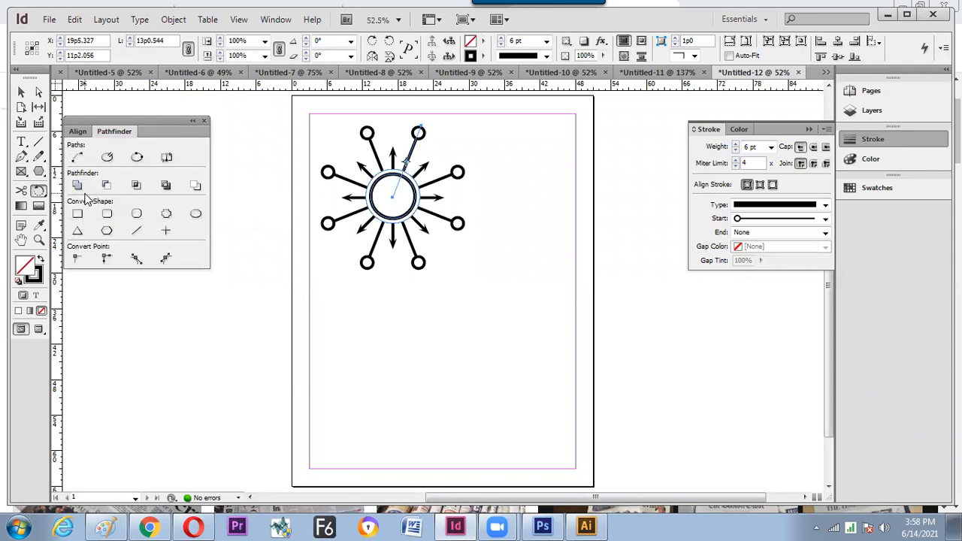
- Draw a polygon below the starburst and set it to 3 sides to make a triangle
{"action": "left_click_drag", "start_coordinate": [39, 173], "coordinate": [98, 203]}
{"action": "left_click_drag", "start_coordinate": [392, 330], "coordinate": [472, 386]}
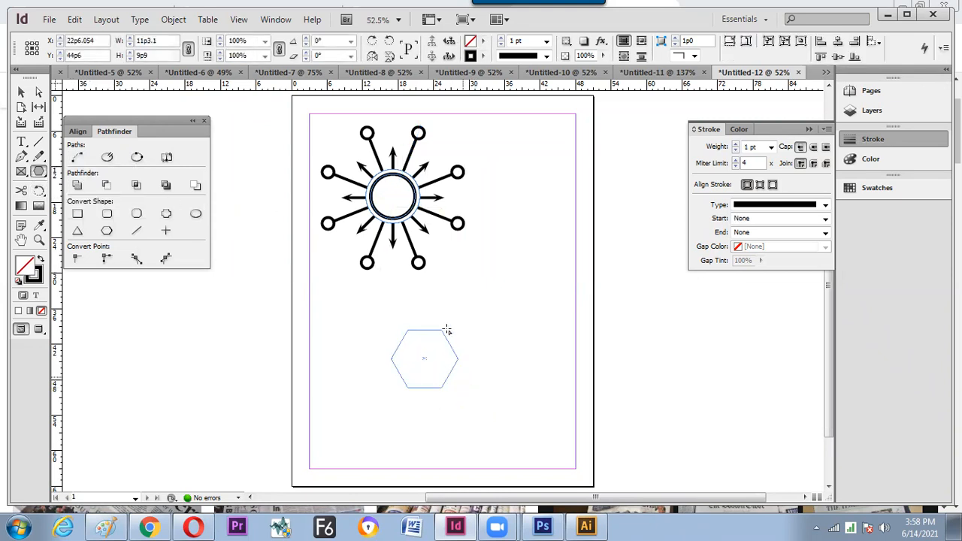
{"action": "double_click", "coordinate": [41, 174]}
{"action": "left_click", "coordinate": [208, 191]}
{"action": "left_click", "coordinate": [209, 191]}
{"action": "left_click", "coordinate": [208, 191]}
{"action": "left_click", "coordinate": [208, 191]}
{"action": "left_click", "coordinate": [208, 190]}
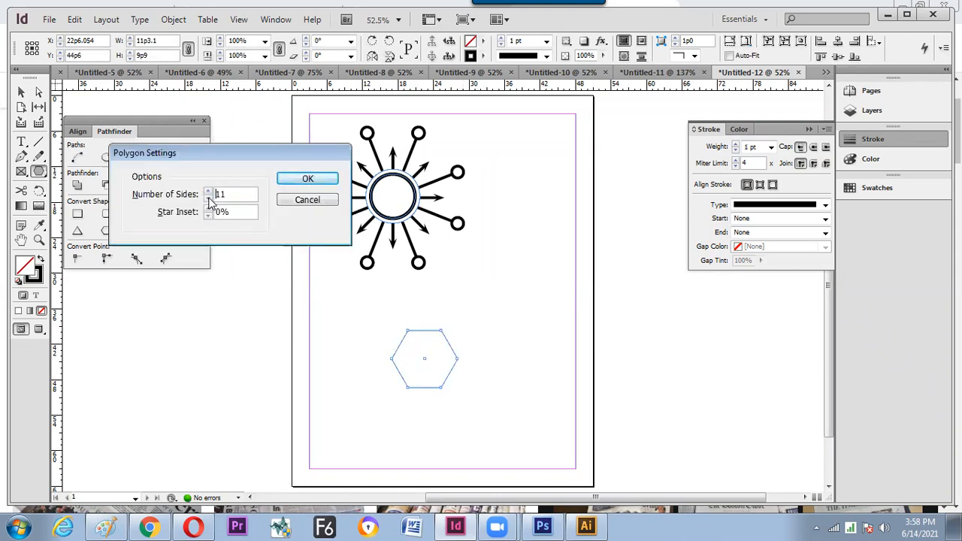
{"action": "left_click", "coordinate": [208, 199]}
{"action": "left_click", "coordinate": [208, 199]}
{"action": "left_click", "coordinate": [209, 199]}
{"action": "left_click", "coordinate": [209, 198]}
{"action": "left_click", "coordinate": [208, 198]}
{"action": "left_click", "coordinate": [209, 199]}
{"action": "left_click", "coordinate": [209, 199]}
{"action": "left_click", "coordinate": [208, 198]}
{"action": "left_click", "coordinate": [308, 183]}
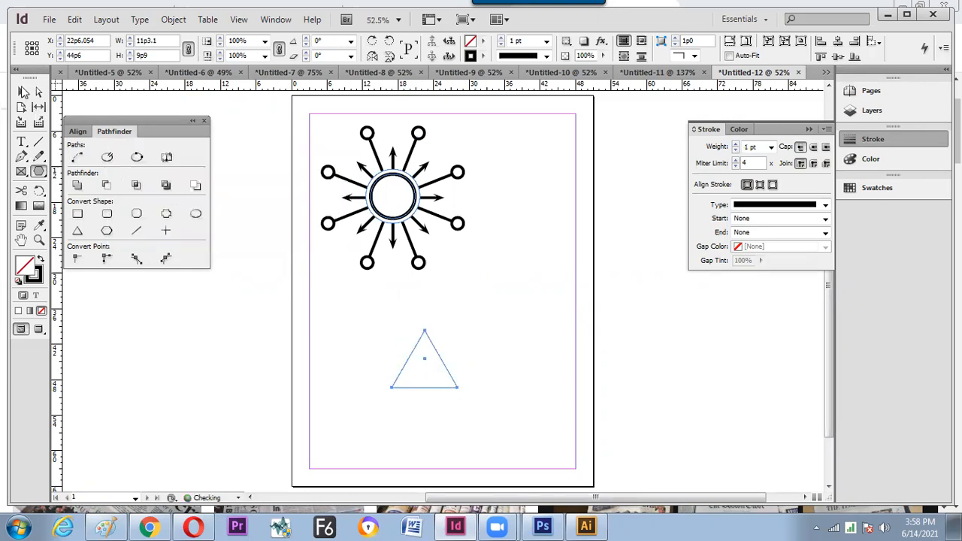
- Flip the copied triangle vertically and slide it down so both overlap into a six-pointed star
{"action": "key", "text": "v"}
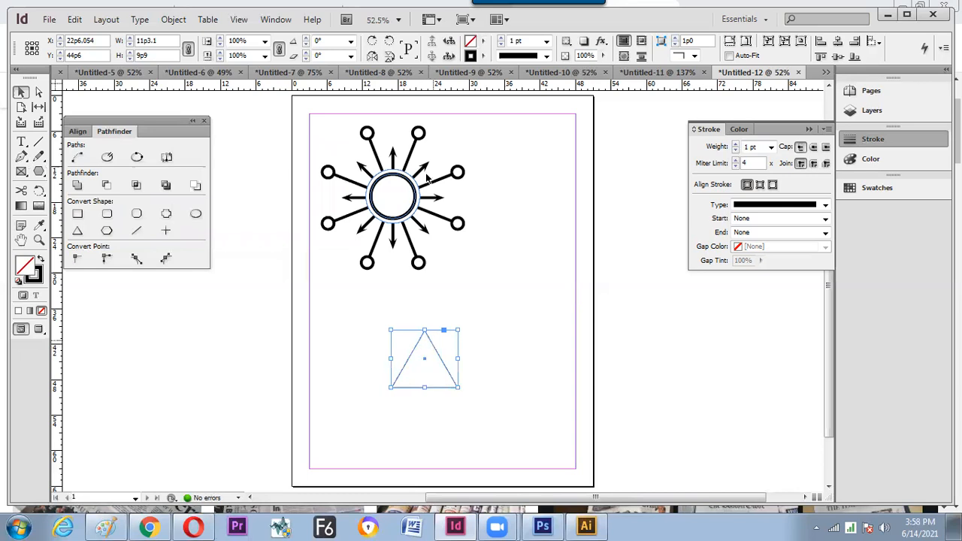
{"action": "left_click", "coordinate": [389, 58]}
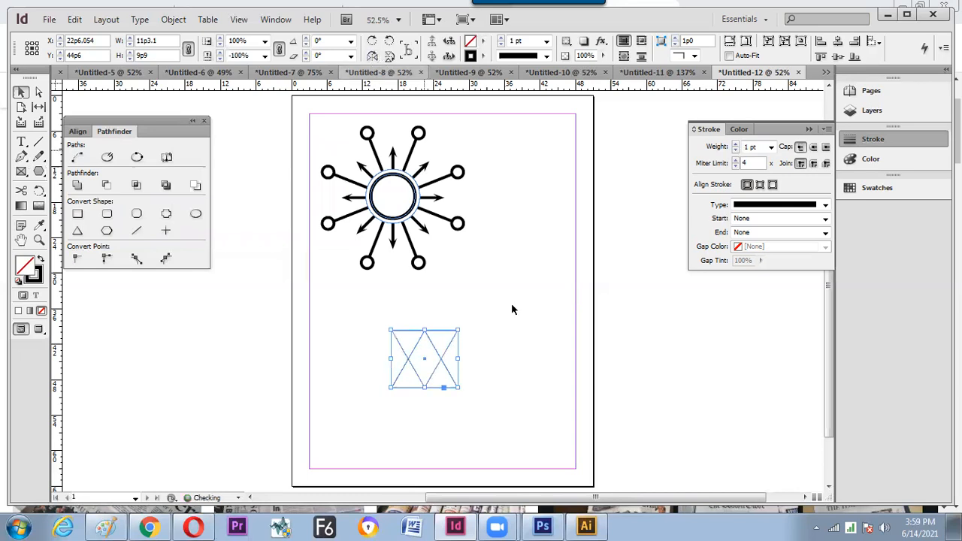
{"action": "left_click", "coordinate": [523, 320]}
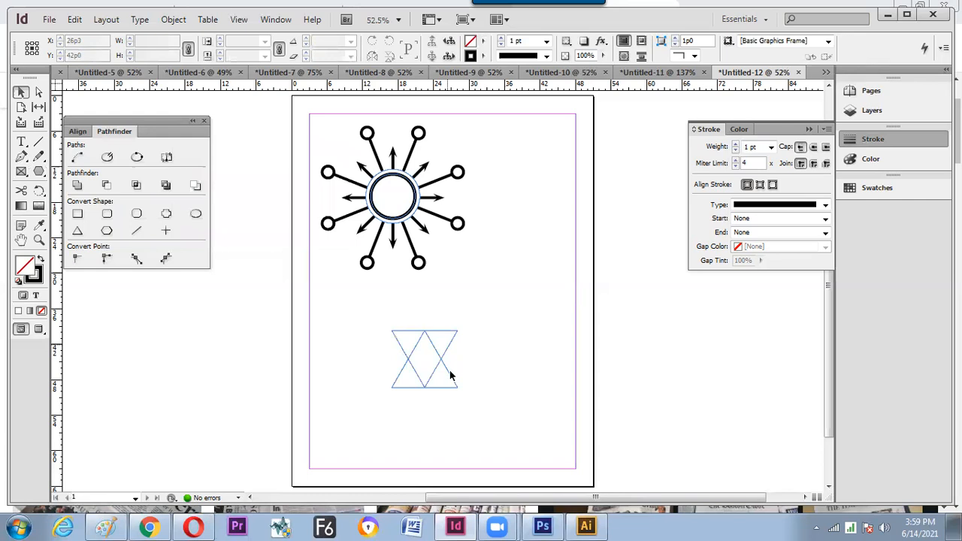
{"action": "left_click_drag", "start_coordinate": [447, 350], "coordinate": [449, 376]}
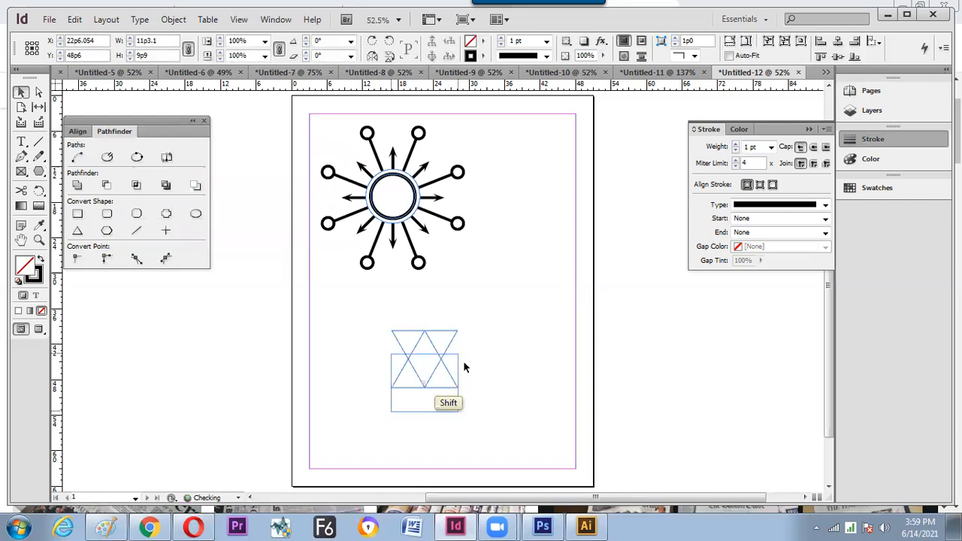
{"action": "left_click", "coordinate": [464, 378]}
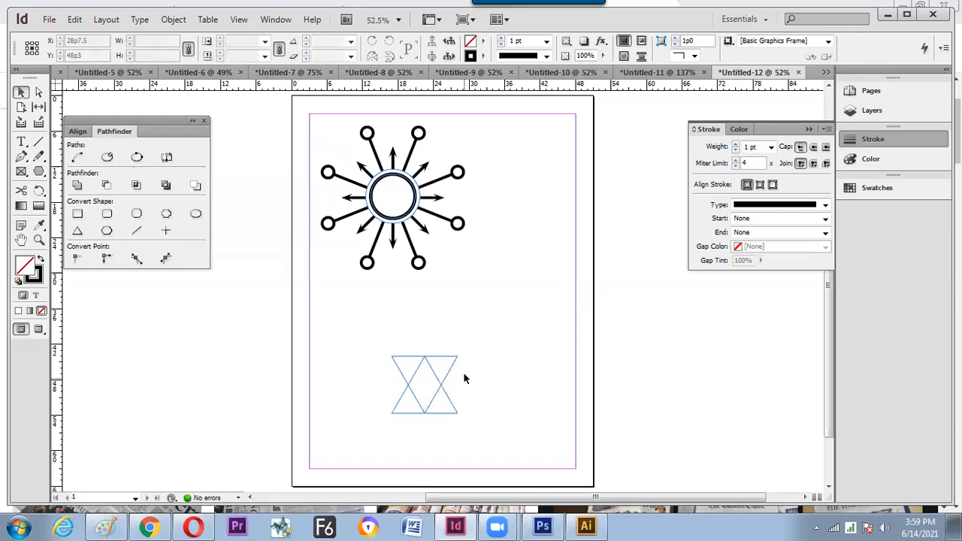
{"action": "mouse_move", "coordinate": [453, 375]}
{"action": "left_mouse_down"}
{"action": "mouse_move", "coordinate": [449, 387]}
{"action": "mouse_move", "coordinate": [467, 384]}
{"action": "left_mouse_up"}
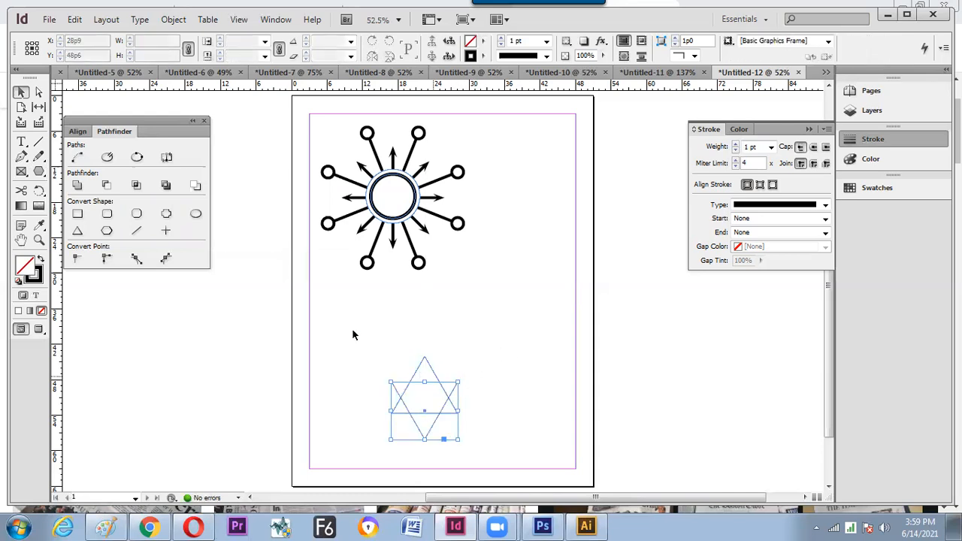
{"action": "left_click", "coordinate": [514, 455]}
{"action": "left_click_drag", "start_coordinate": [408, 355], "coordinate": [408, 355]}
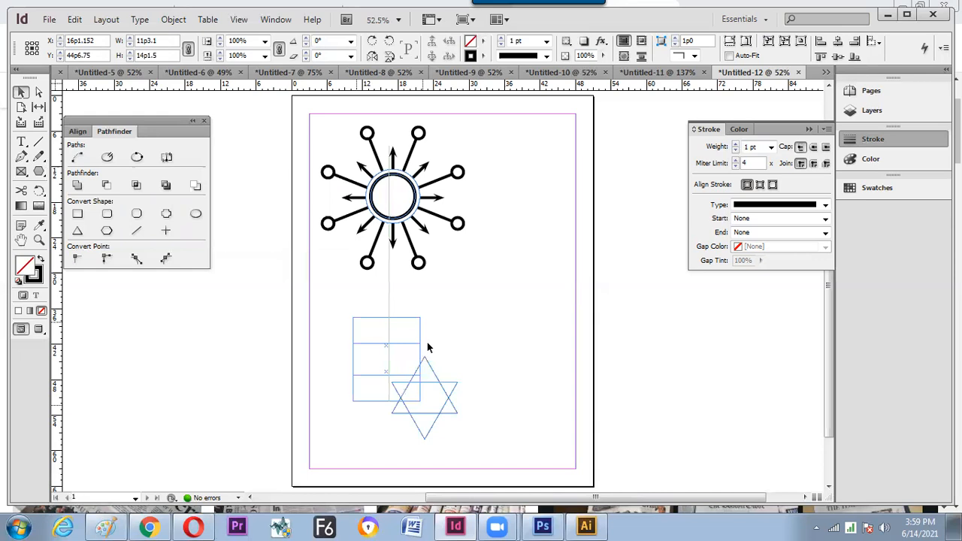
{"action": "left_click", "coordinate": [419, 333]}
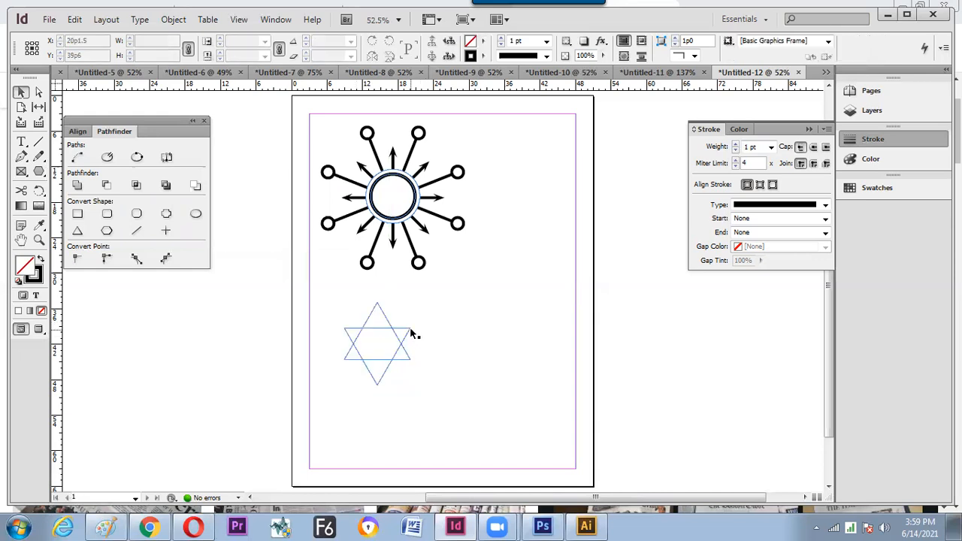
{"action": "left_click_drag", "start_coordinate": [408, 318], "coordinate": [411, 327]}
{"action": "left_click", "coordinate": [420, 335]}
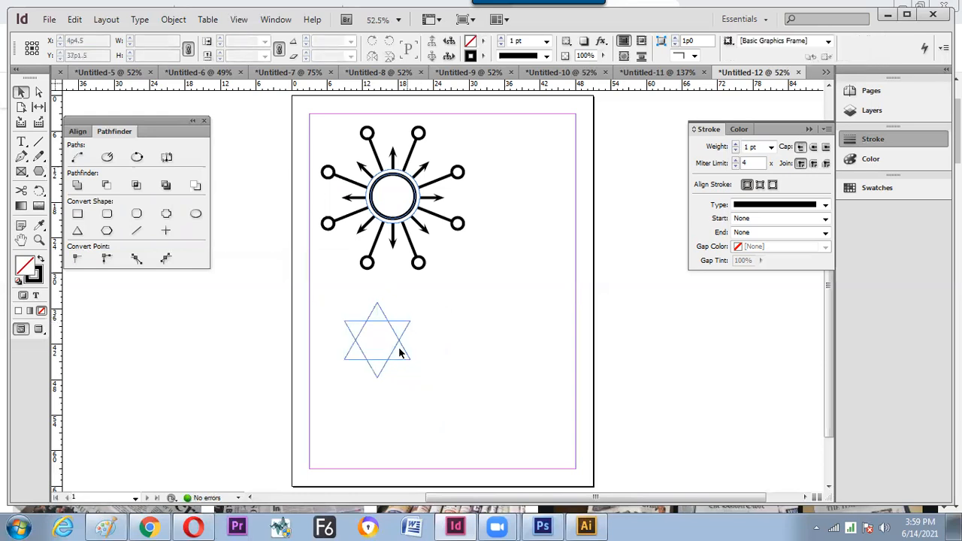
- Alt-drag copies of the star and apply Pathfinder Subtract to cut one into three small triangles
{"action": "left_click_drag", "start_coordinate": [399, 339], "coordinate": [514, 338]}
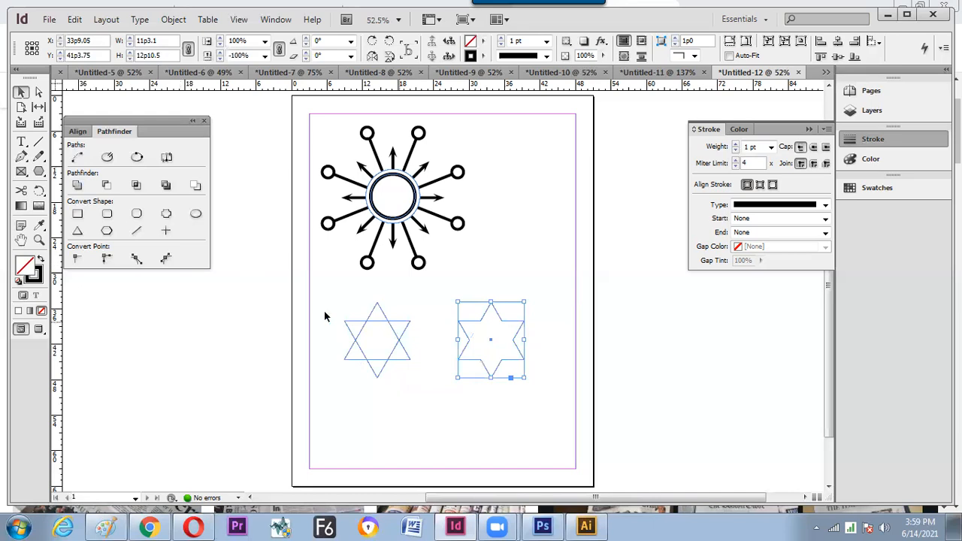
{"action": "left_click_drag", "start_coordinate": [316, 295], "coordinate": [406, 374]}
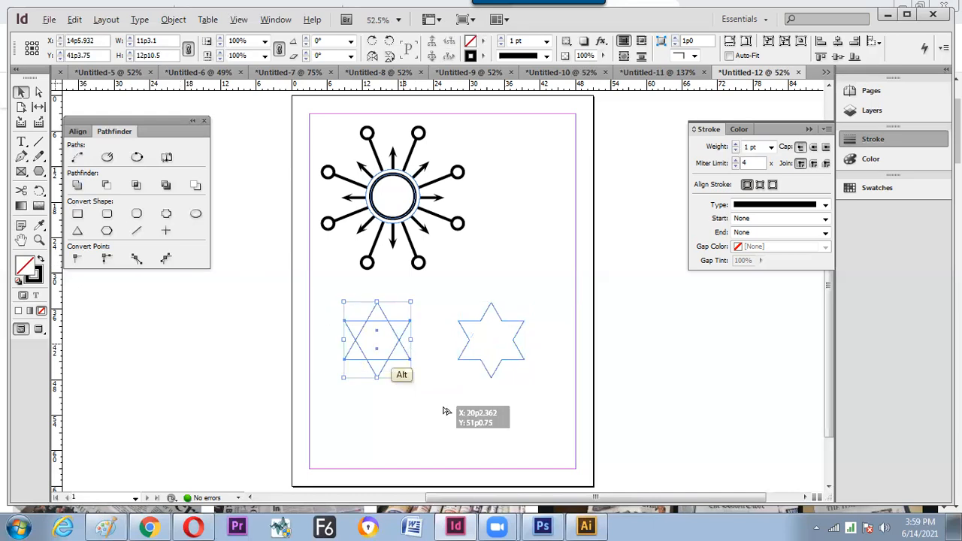
{"action": "left_click_drag", "start_coordinate": [455, 419], "coordinate": [456, 421]}
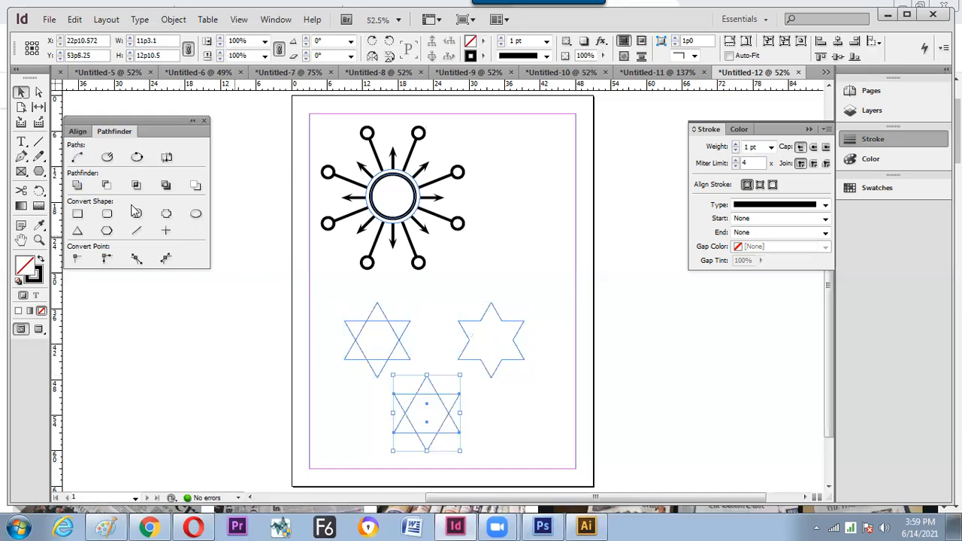
{"action": "left_click", "coordinate": [107, 186]}
{"action": "left_click", "coordinate": [241, 362]}
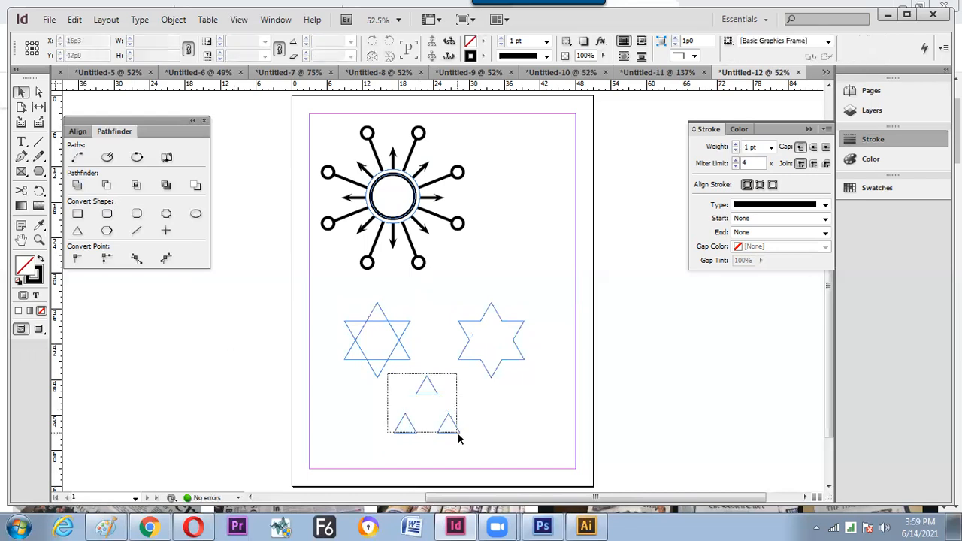
- Duplicate the left star up to the right and apply Pathfinder Intersect to leave a hexagon
{"action": "left_click_drag", "start_coordinate": [319, 310], "coordinate": [419, 373]}
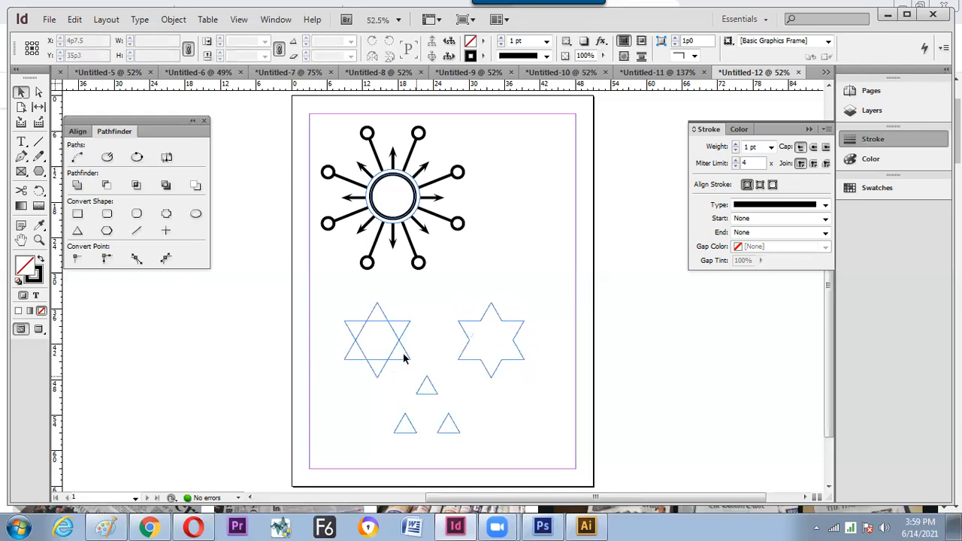
{"action": "left_click_drag", "start_coordinate": [400, 342], "coordinate": [540, 261]}
{"action": "left_click", "coordinate": [137, 185]}
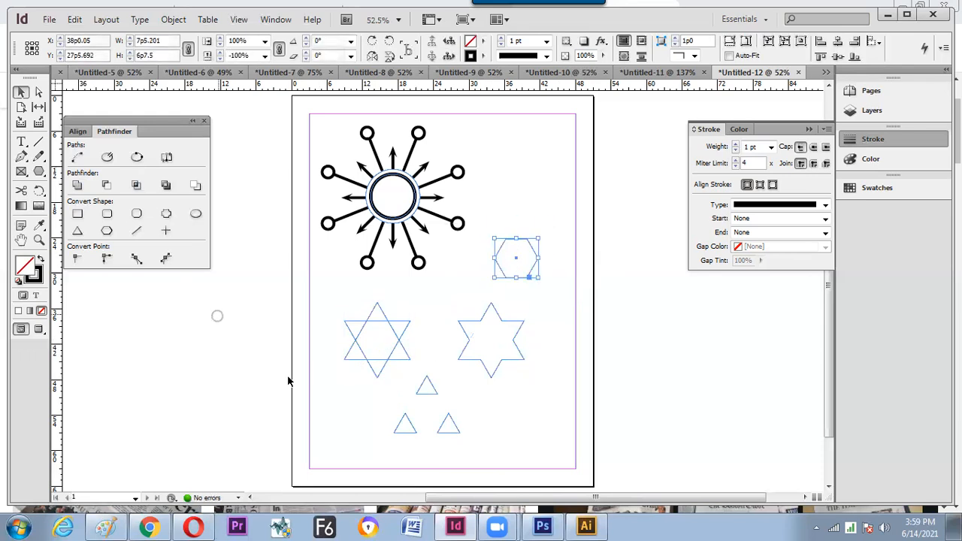
{"action": "left_click", "coordinate": [401, 347]}
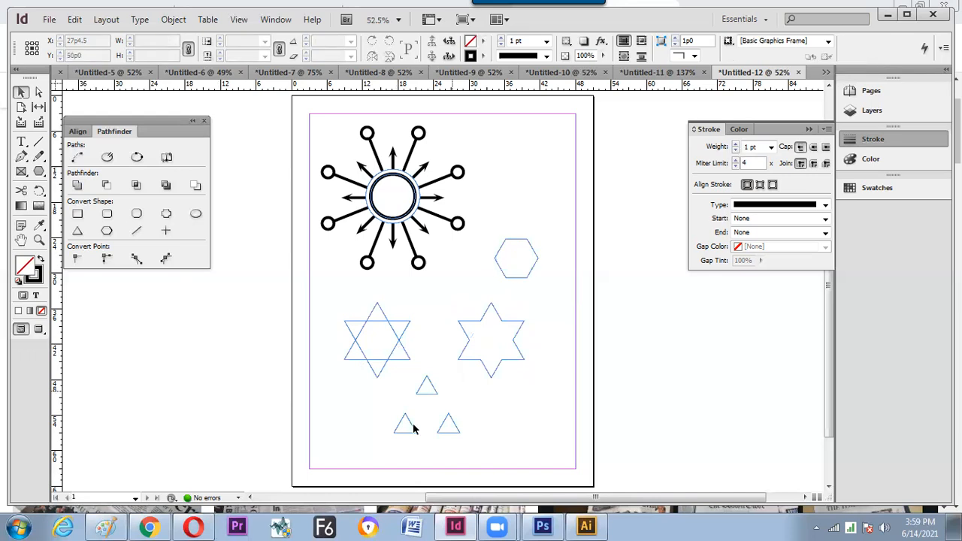
- Arrange the three triangles and merged star in a right-hand column, setting a spare triangle off the page
{"action": "left_click", "coordinate": [425, 393]}
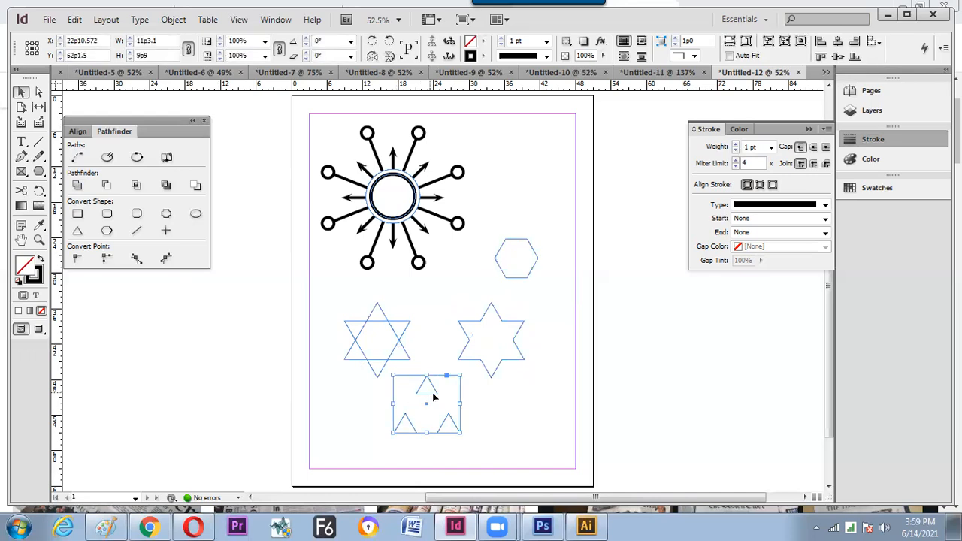
{"action": "left_click_drag", "start_coordinate": [479, 406], "coordinate": [518, 403]}
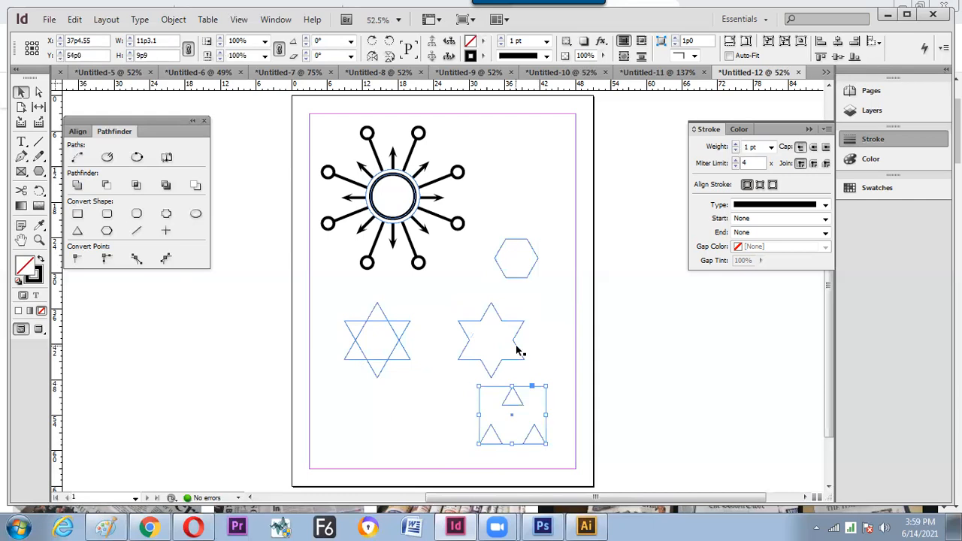
{"action": "left_click_drag", "start_coordinate": [536, 346], "coordinate": [539, 346]}
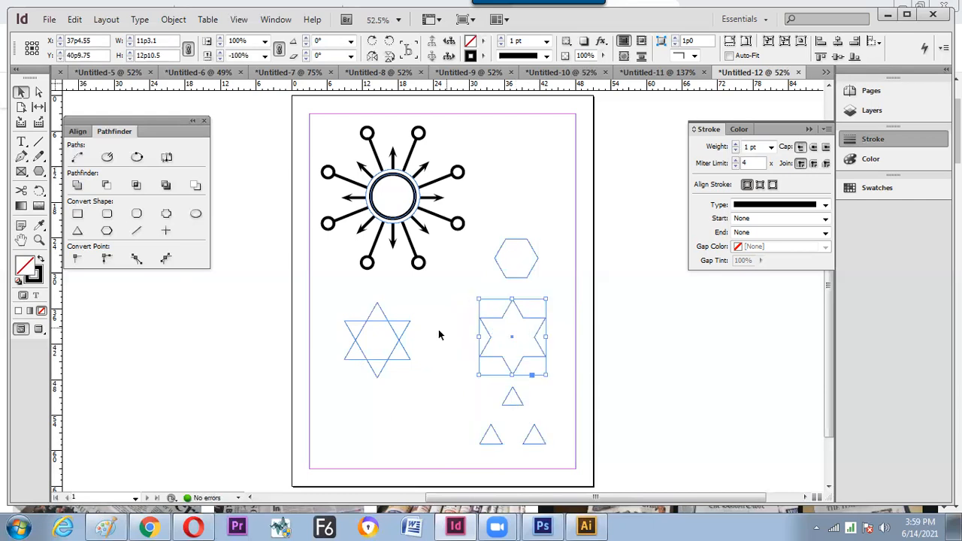
{"action": "left_click_drag", "start_coordinate": [386, 315], "coordinate": [275, 360]}
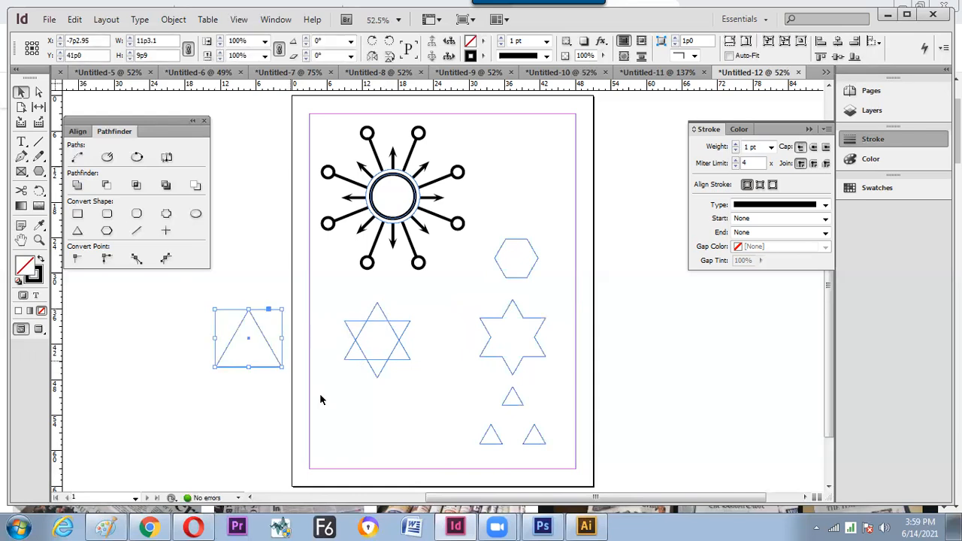
{"action": "right_click", "coordinate": [271, 346]}
{"action": "left_click", "coordinate": [385, 365]}
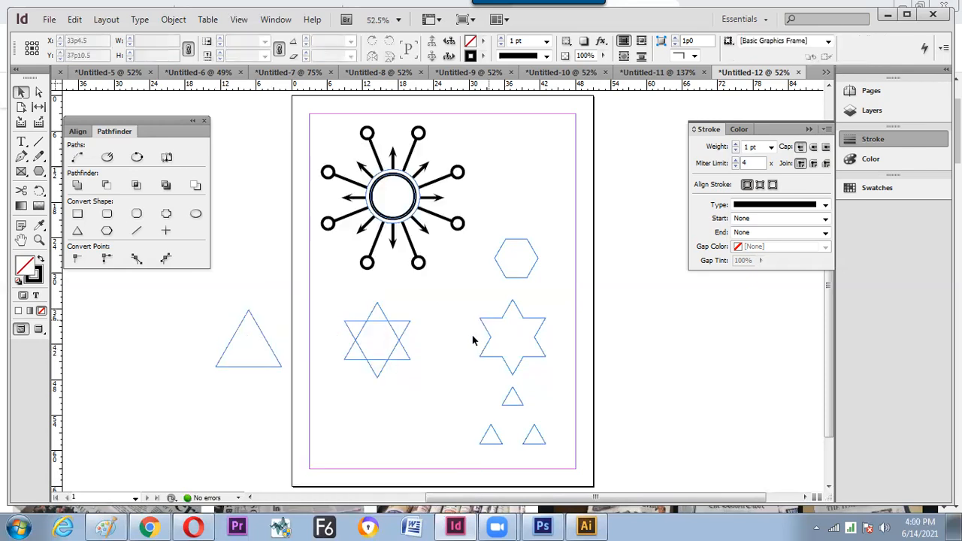
{"action": "left_click", "coordinate": [496, 280]}
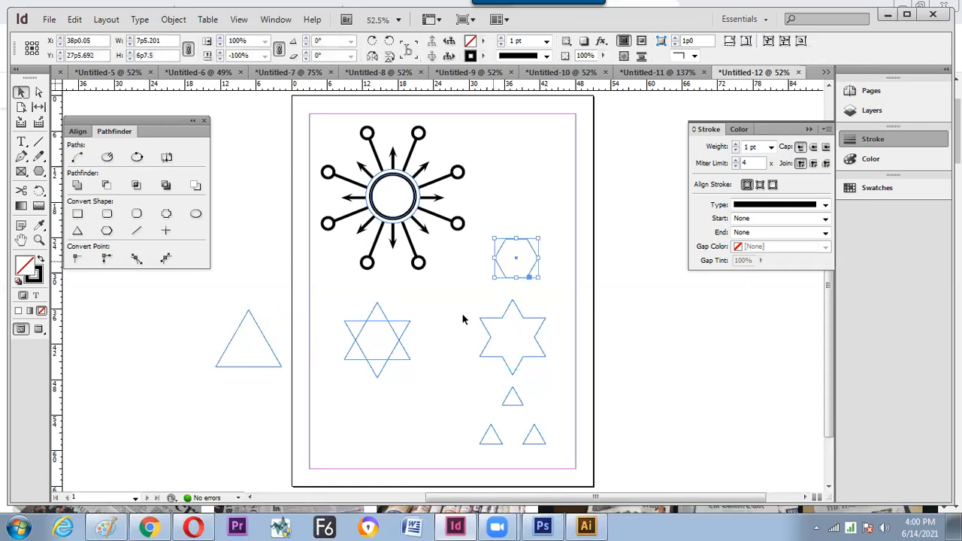
{"action": "left_click", "coordinate": [504, 285]}
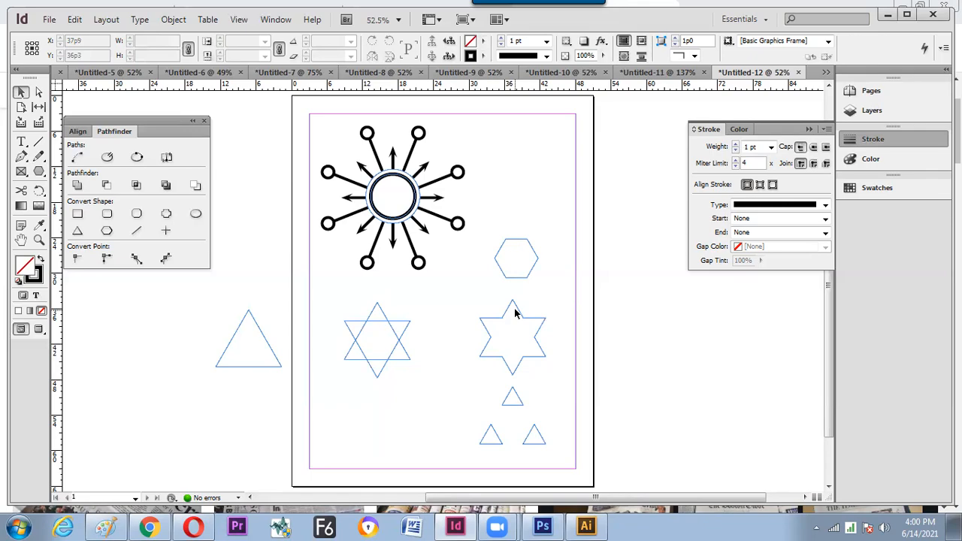
- Hide InDesign and Chrome to reveal the desktop, then select the indesign to send.xlsx file
{"action": "key", "text": "alt+Tab"}
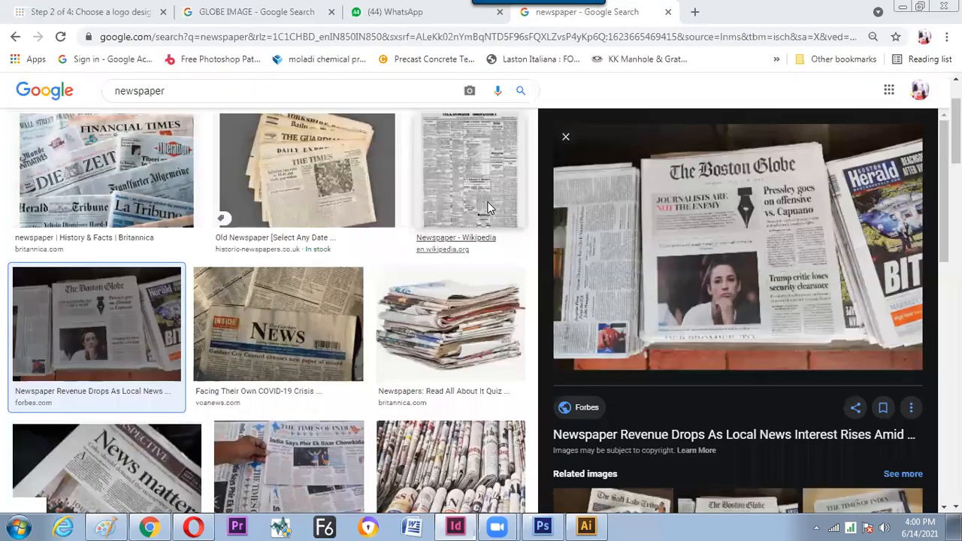
{"action": "key", "text": "super+d"}
{"action": "key", "text": "super"}
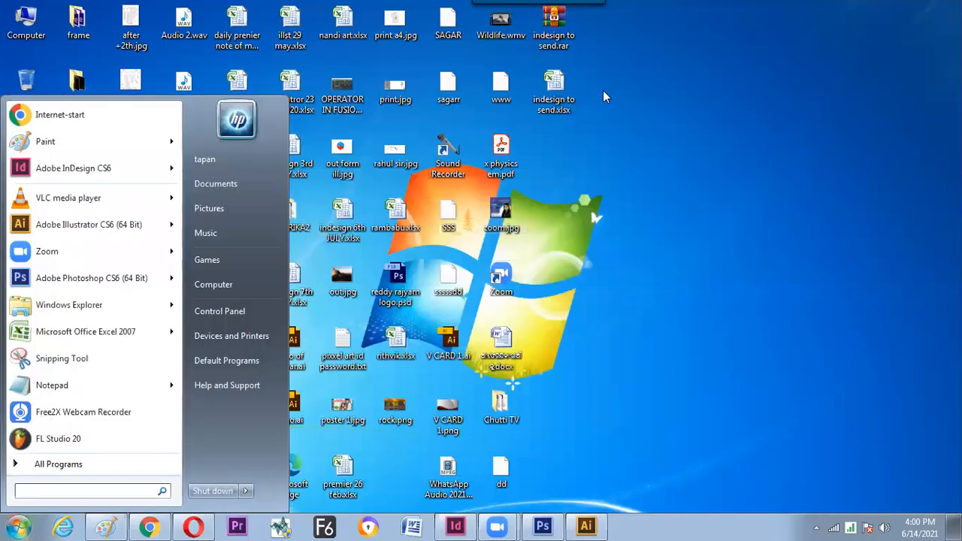
{"action": "key", "text": "super"}
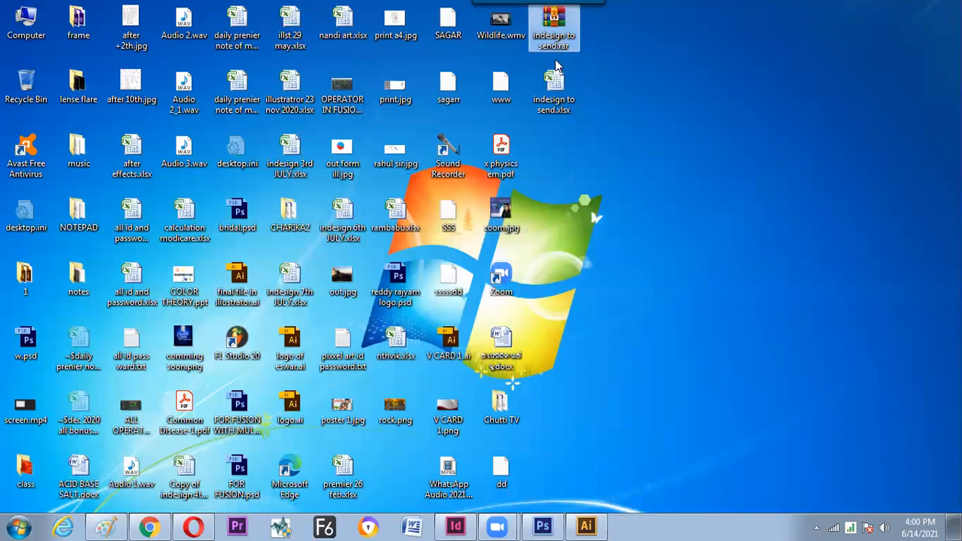
{"action": "left_click", "coordinate": [548, 71], "text": "ctrl"}
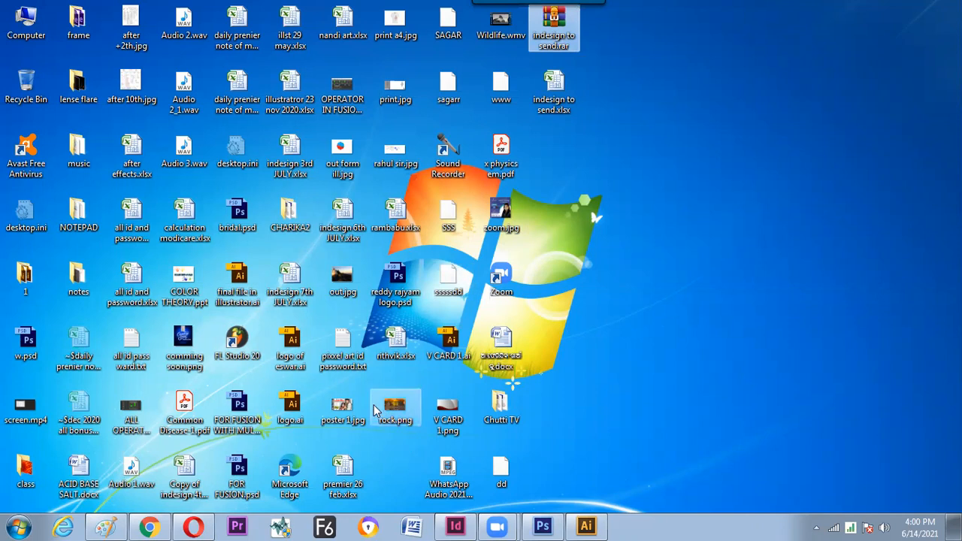
{"action": "mouse_move", "coordinate": [373, 411]}
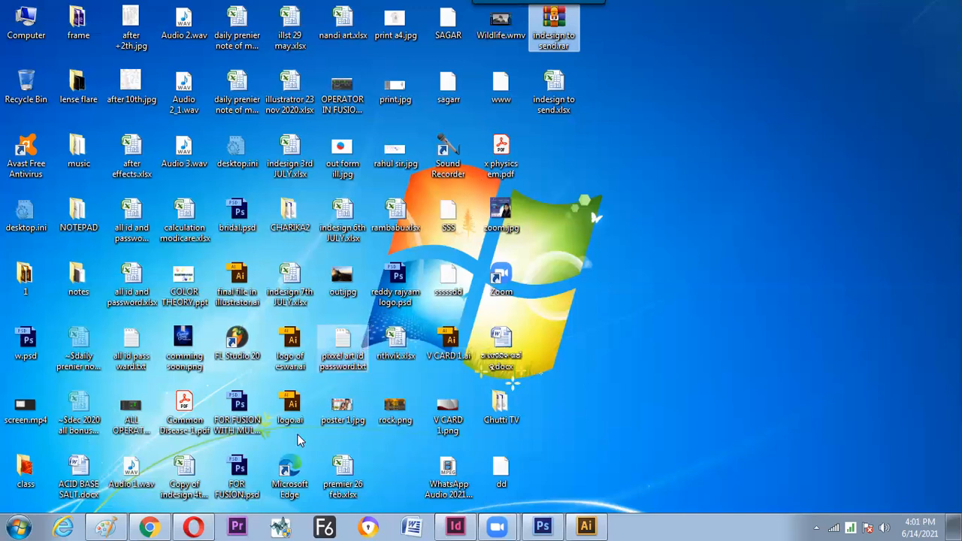
- Return to the Paint notes and handwrite a phone number framed by slanted lines, one ending in an arrow
{"action": "left_click", "coordinate": [119, 526]}
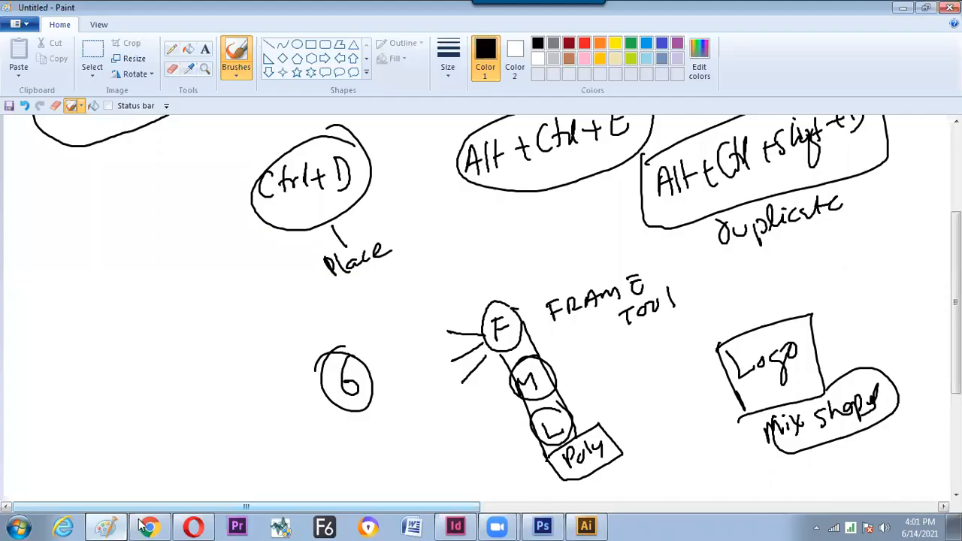
{"action": "mouse_move", "coordinate": [133, 330]}
{"action": "left_mouse_down"}
{"action": "mouse_move", "coordinate": [125, 362]}
{"action": "mouse_move", "coordinate": [146, 357]}
{"action": "left_mouse_up"}
{"action": "left_click_drag", "start_coordinate": [161, 319], "coordinate": [189, 333]}
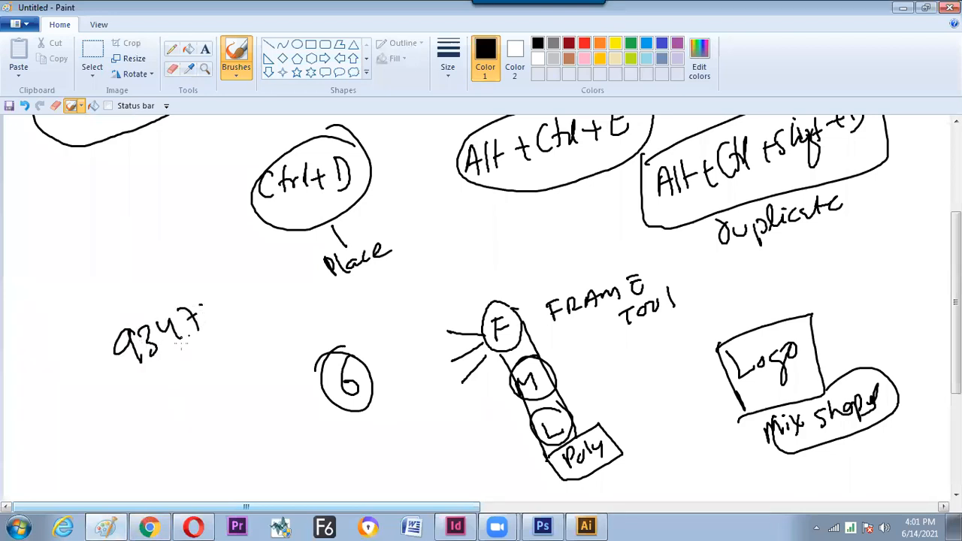
{"action": "mouse_move", "coordinate": [199, 297]}
{"action": "left_mouse_down"}
{"action": "mouse_move", "coordinate": [203, 320]}
{"action": "mouse_move", "coordinate": [224, 308]}
{"action": "left_mouse_up"}
{"action": "mouse_move", "coordinate": [233, 281]}
{"action": "left_mouse_down"}
{"action": "mouse_move", "coordinate": [229, 301]}
{"action": "mouse_move", "coordinate": [252, 282]}
{"action": "left_mouse_up"}
{"action": "mouse_move", "coordinate": [260, 265]}
{"action": "left_mouse_down"}
{"action": "mouse_move", "coordinate": [257, 282]}
{"action": "mouse_move", "coordinate": [266, 262]}
{"action": "left_mouse_up"}
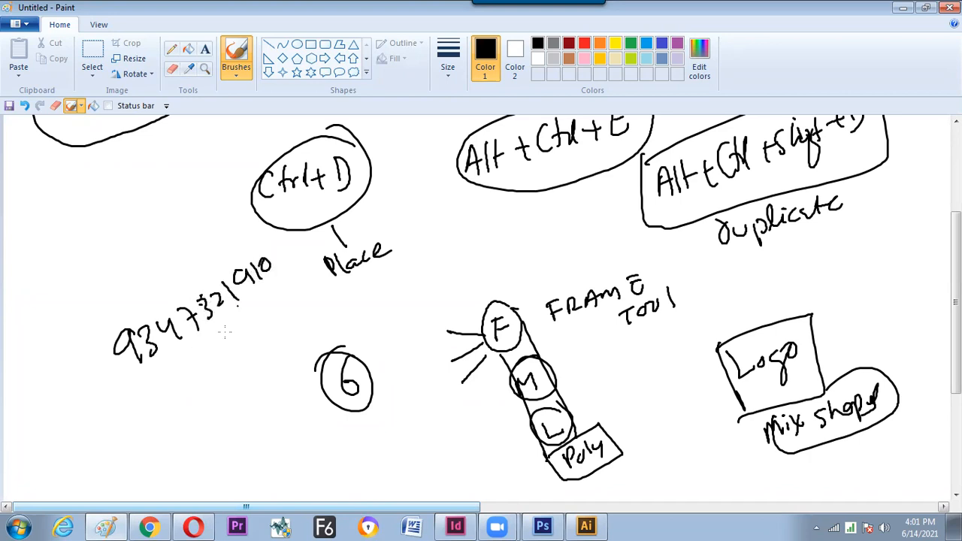
{"action": "left_click_drag", "start_coordinate": [172, 368], "coordinate": [290, 293]}
{"action": "left_click_drag", "start_coordinate": [93, 331], "coordinate": [216, 263]}
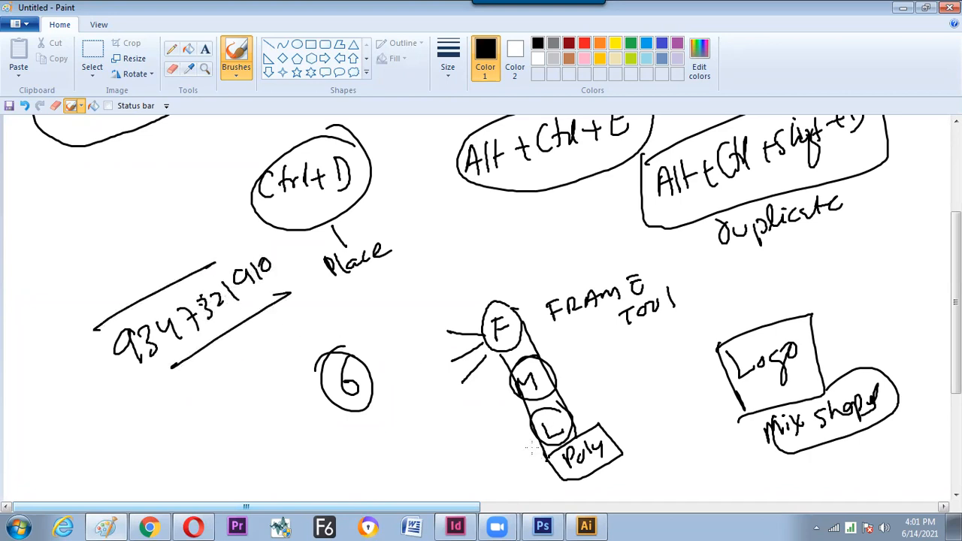